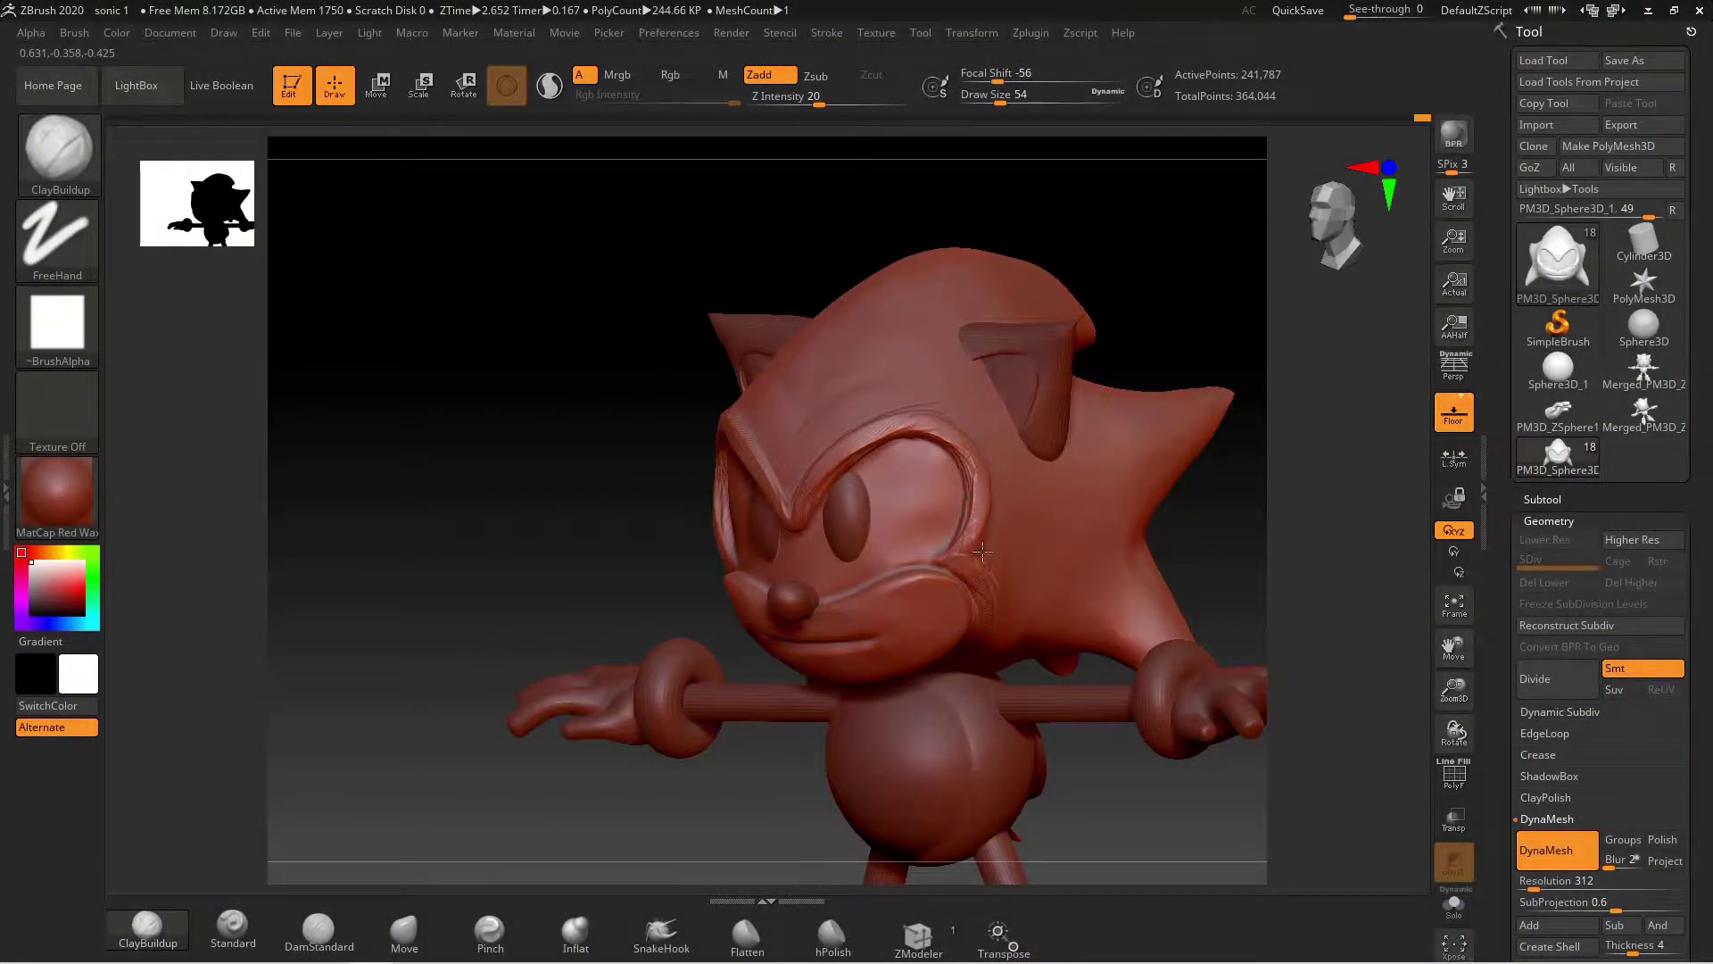
# - Smooth the Sonic head around the eye rim and cheek, and refine the outer eye rim with the ClayBuildup brush
pyautogui.keyDown('shift'); pyautogui.moveTo(983, 551); pyautogui.dragTo(1059, 407); pyautogui.keyUp('shift')
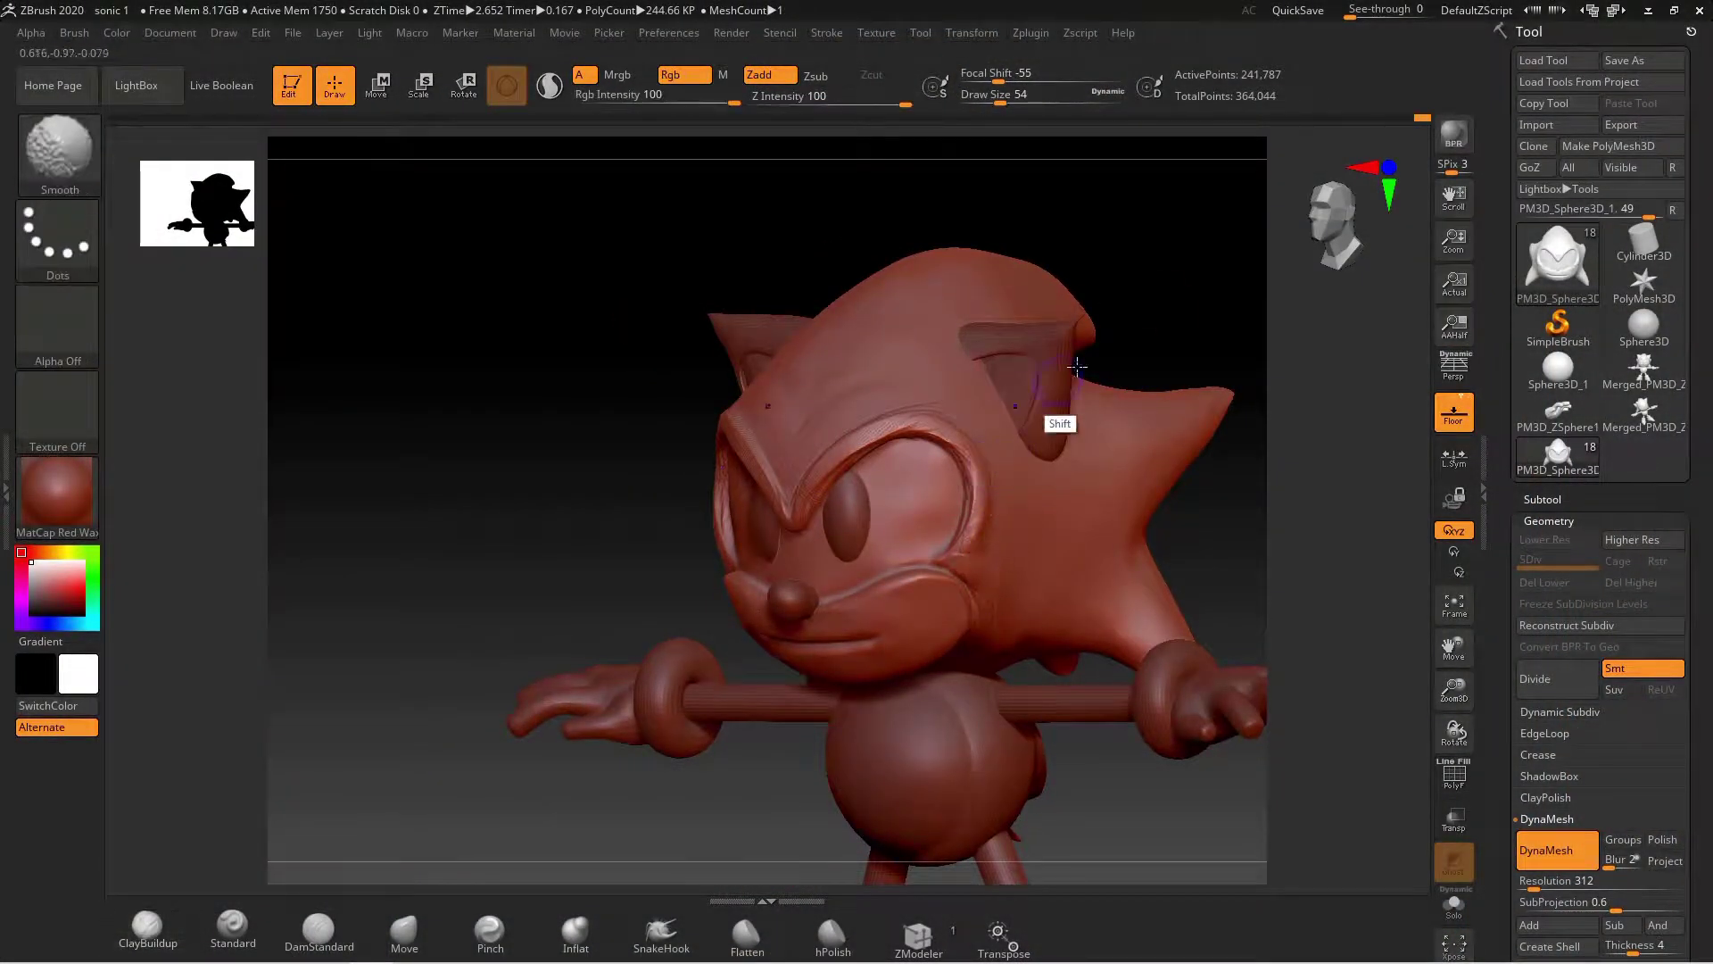
pyautogui.moveTo(1059, 407)
pyautogui.mouseDown(button='right')
pyautogui.moveTo(795, 535)
pyautogui.moveTo(1124, 482)
pyautogui.moveTo(1044, 477)
pyautogui.mouseUp(button='right')
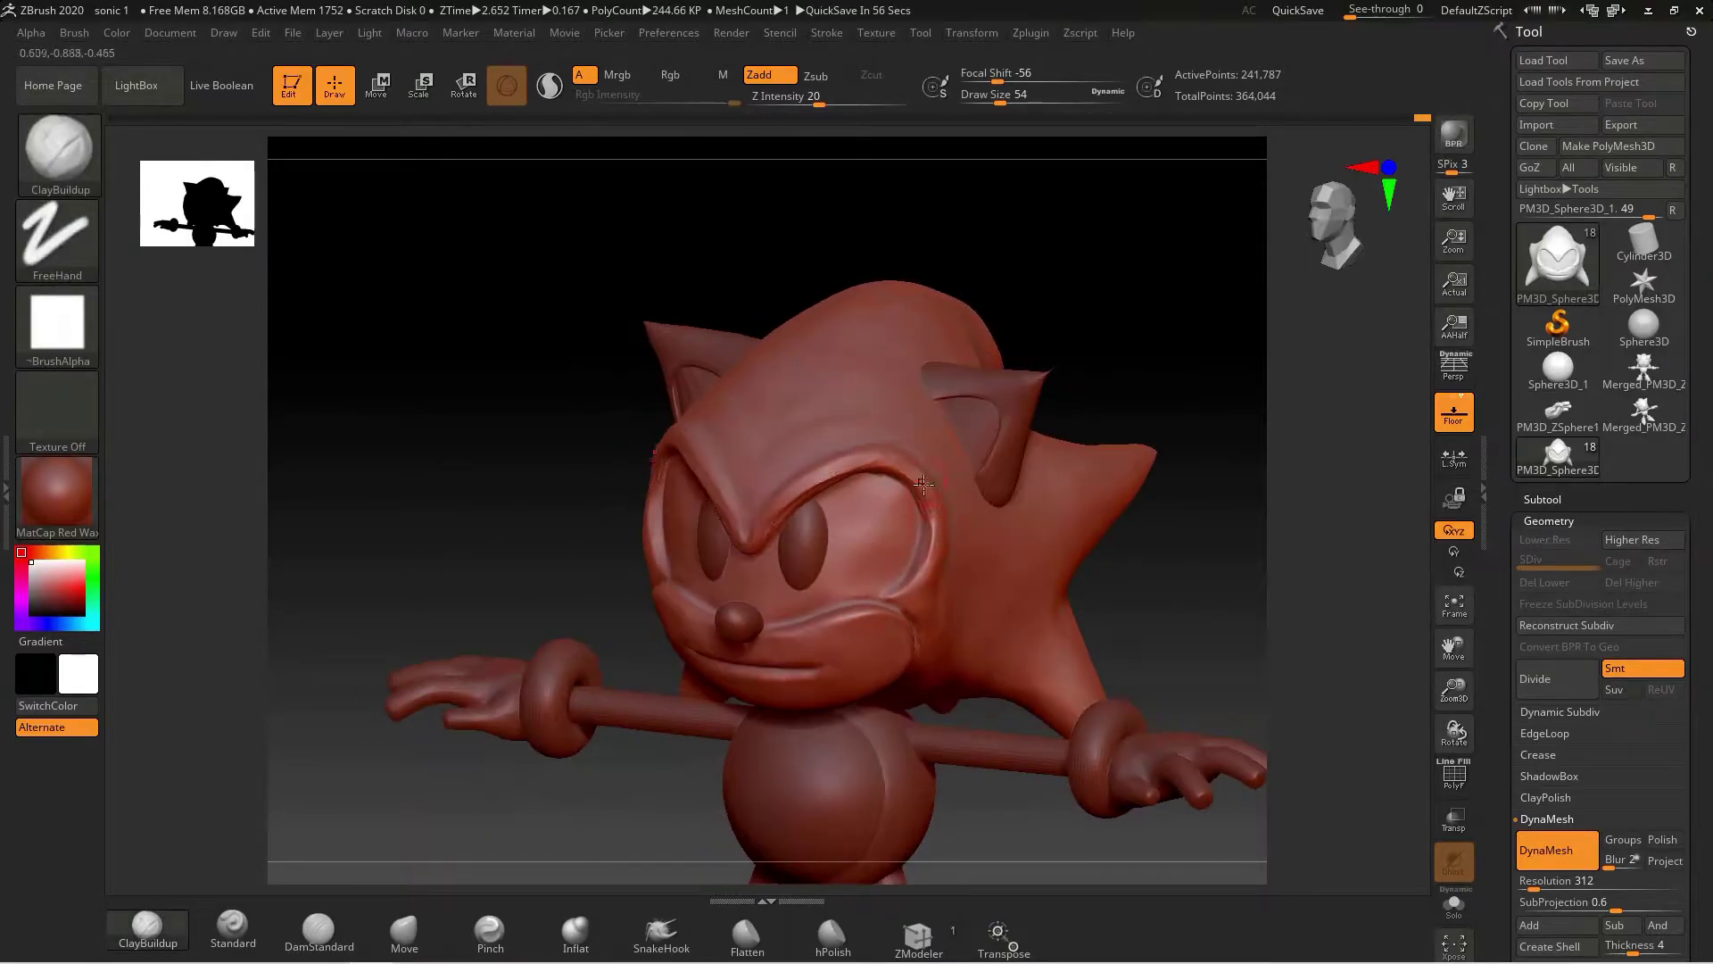
pyautogui.moveTo(880, 475)
pyautogui.mouseDown(button='right')
pyautogui.moveTo(1220, 394)
pyautogui.moveTo(1032, 524)
pyautogui.mouseUp(button='right')
pyautogui.press('s')
pyautogui.moveTo(933, 475); pyautogui.dragTo(942, 474)
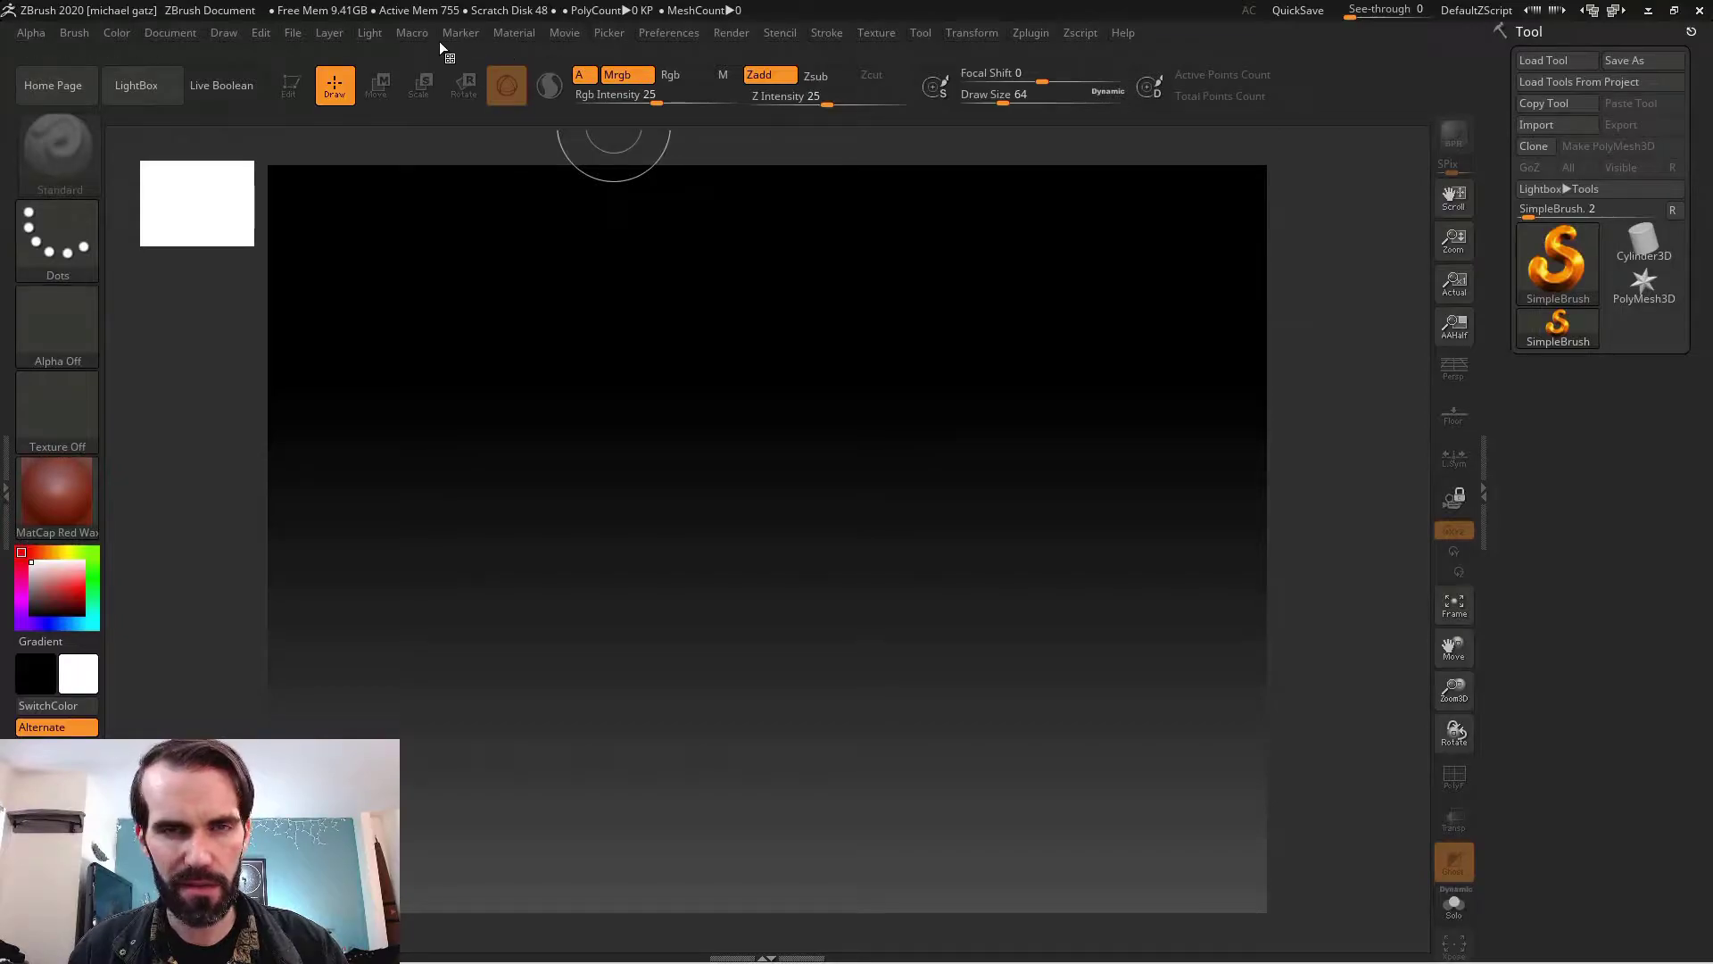
# - Enable interface customization in the Config preferences
pyautogui.click(653, 36)
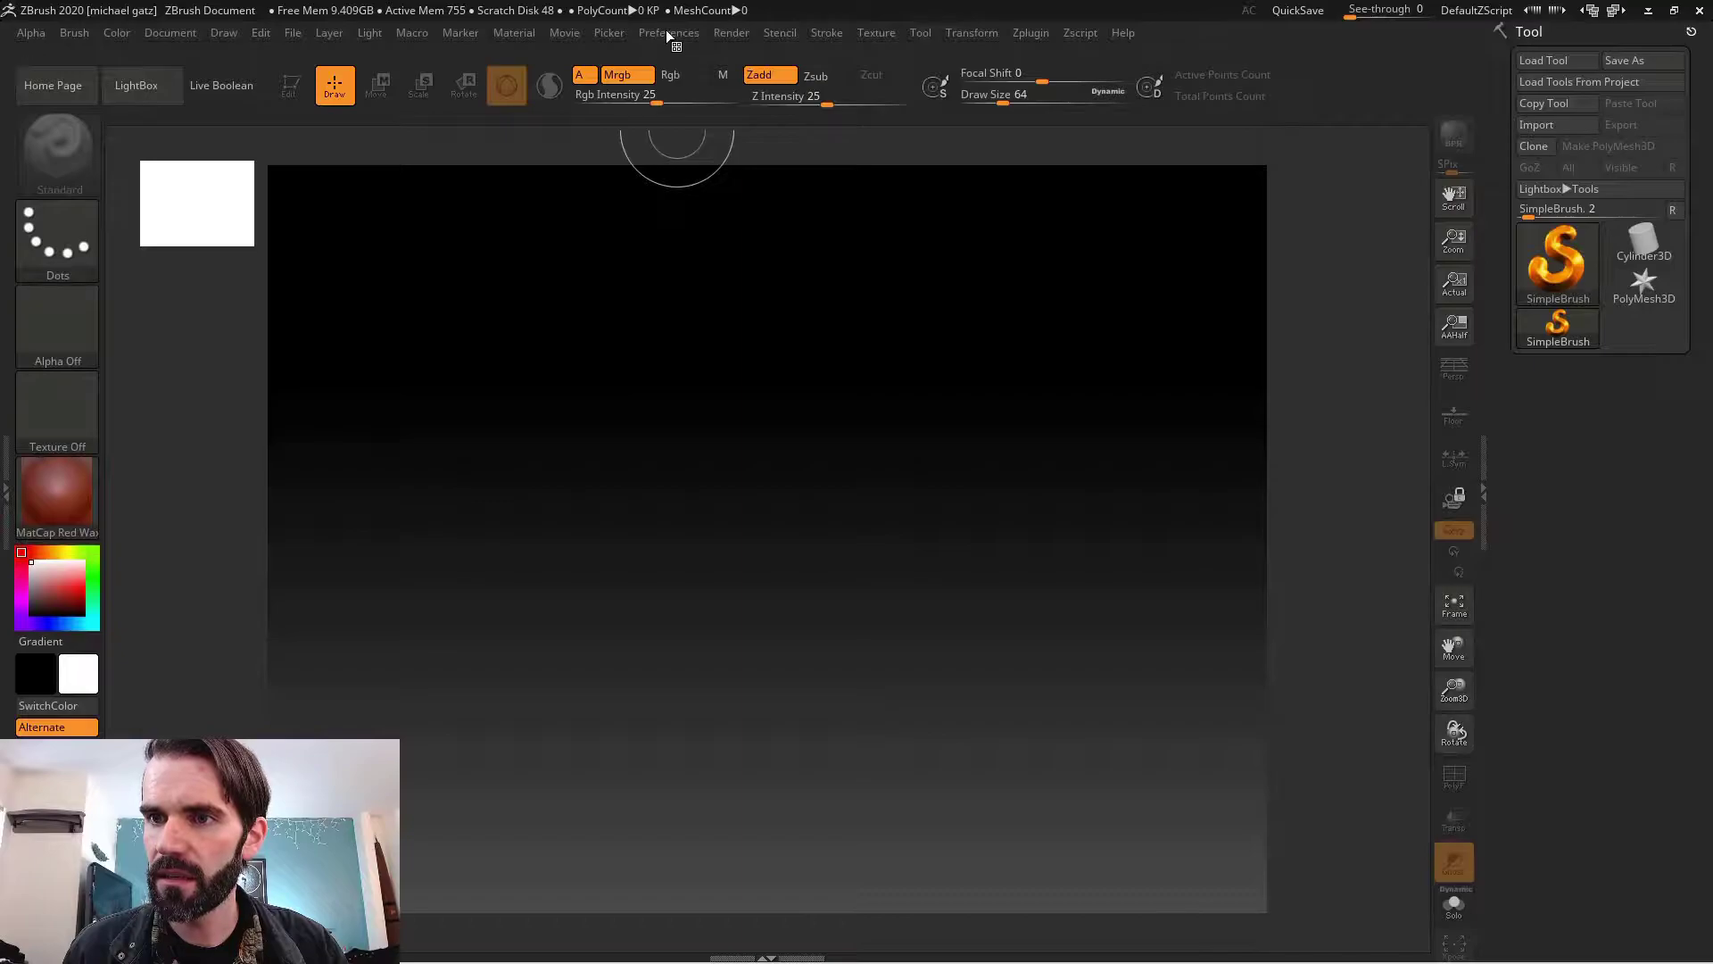
pyautogui.click(665, 31)
pyautogui.click(691, 99)
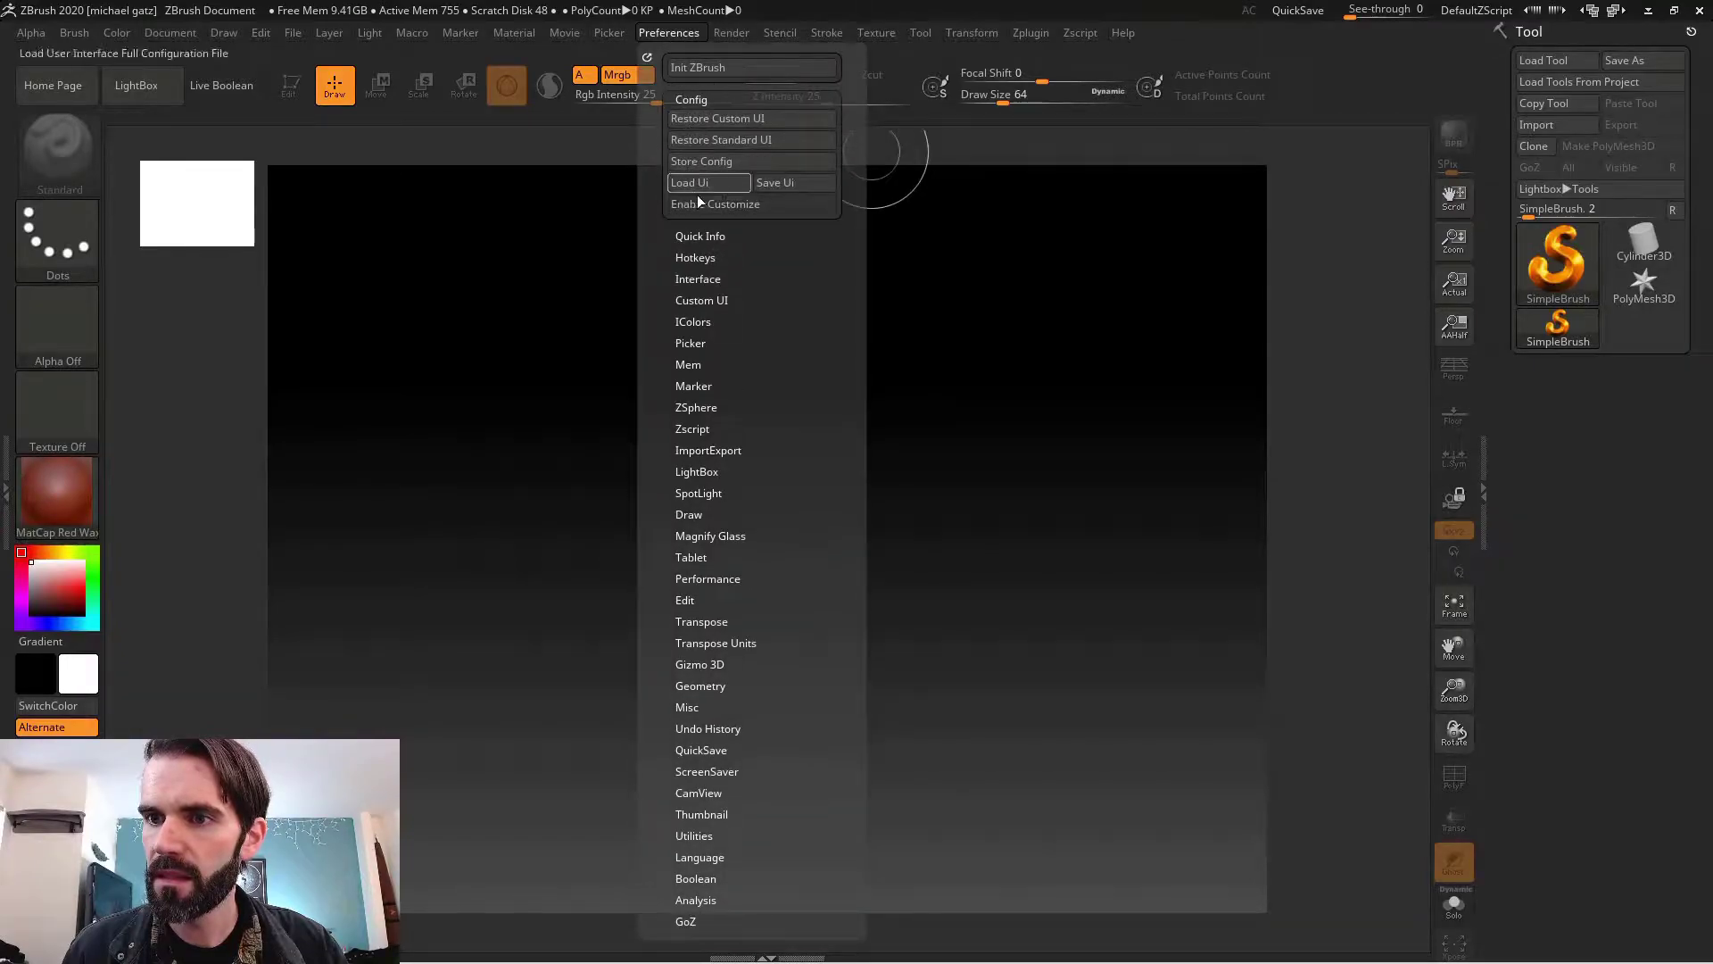
pyautogui.click(759, 205)
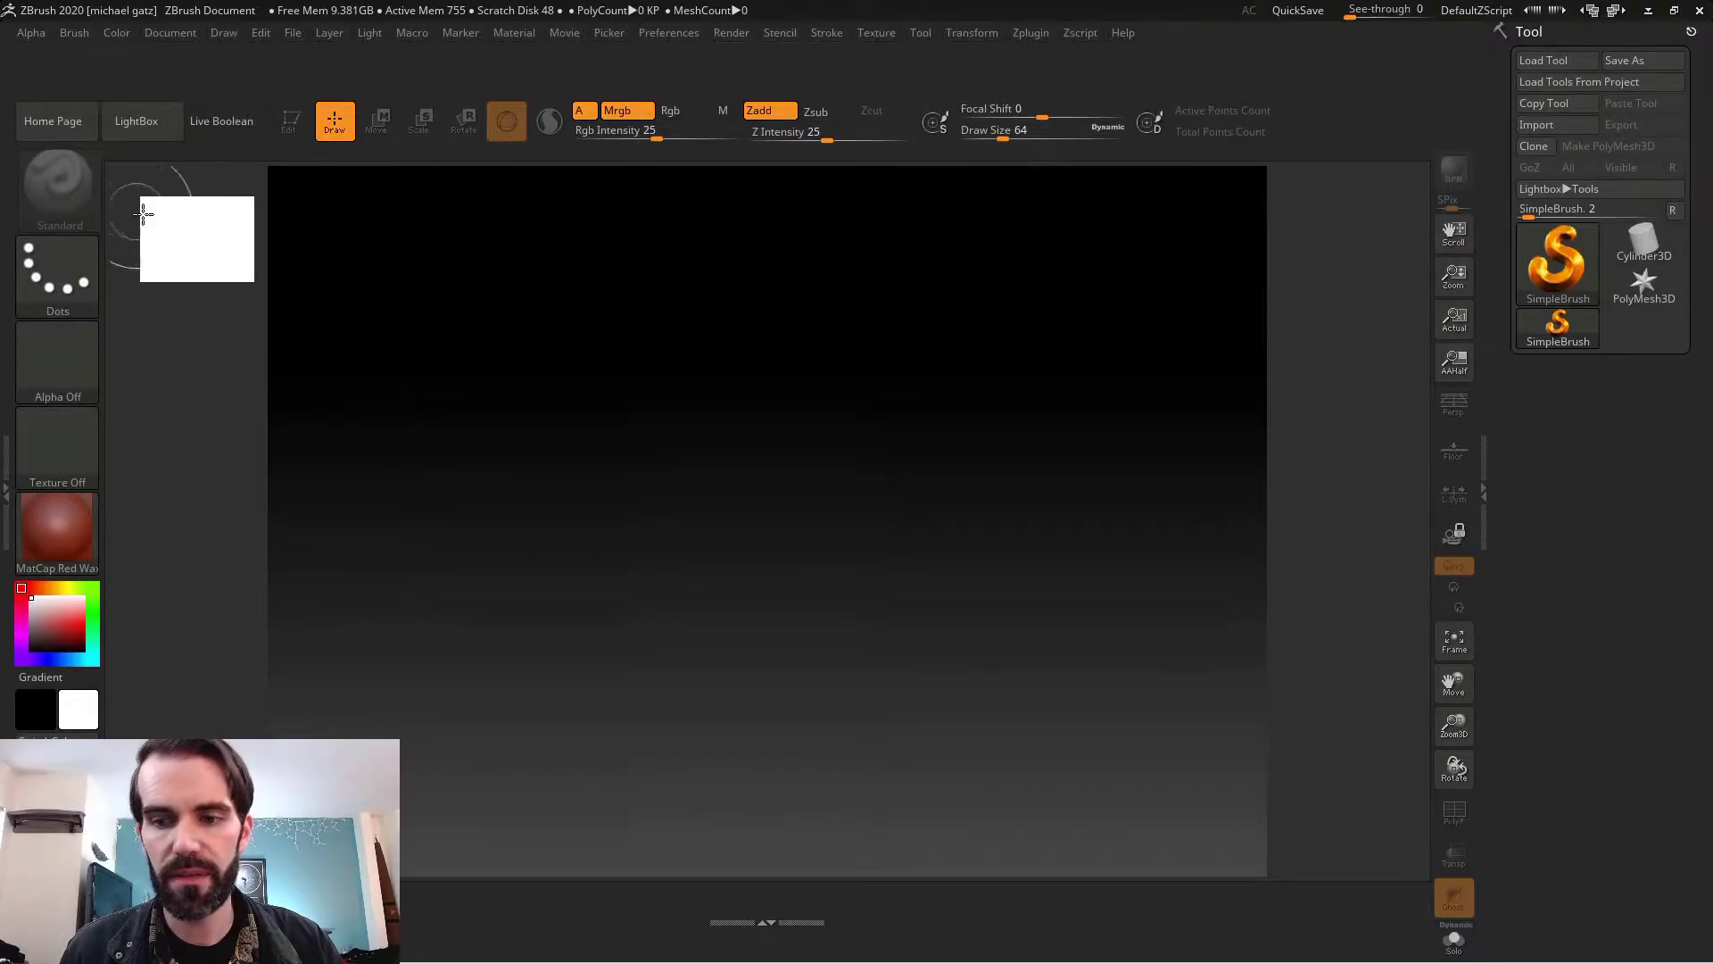
# - Select the ClayBuildup brush and add the Standard and Pinch brushes to the custom brush shelf
pyautogui.click(59, 212)
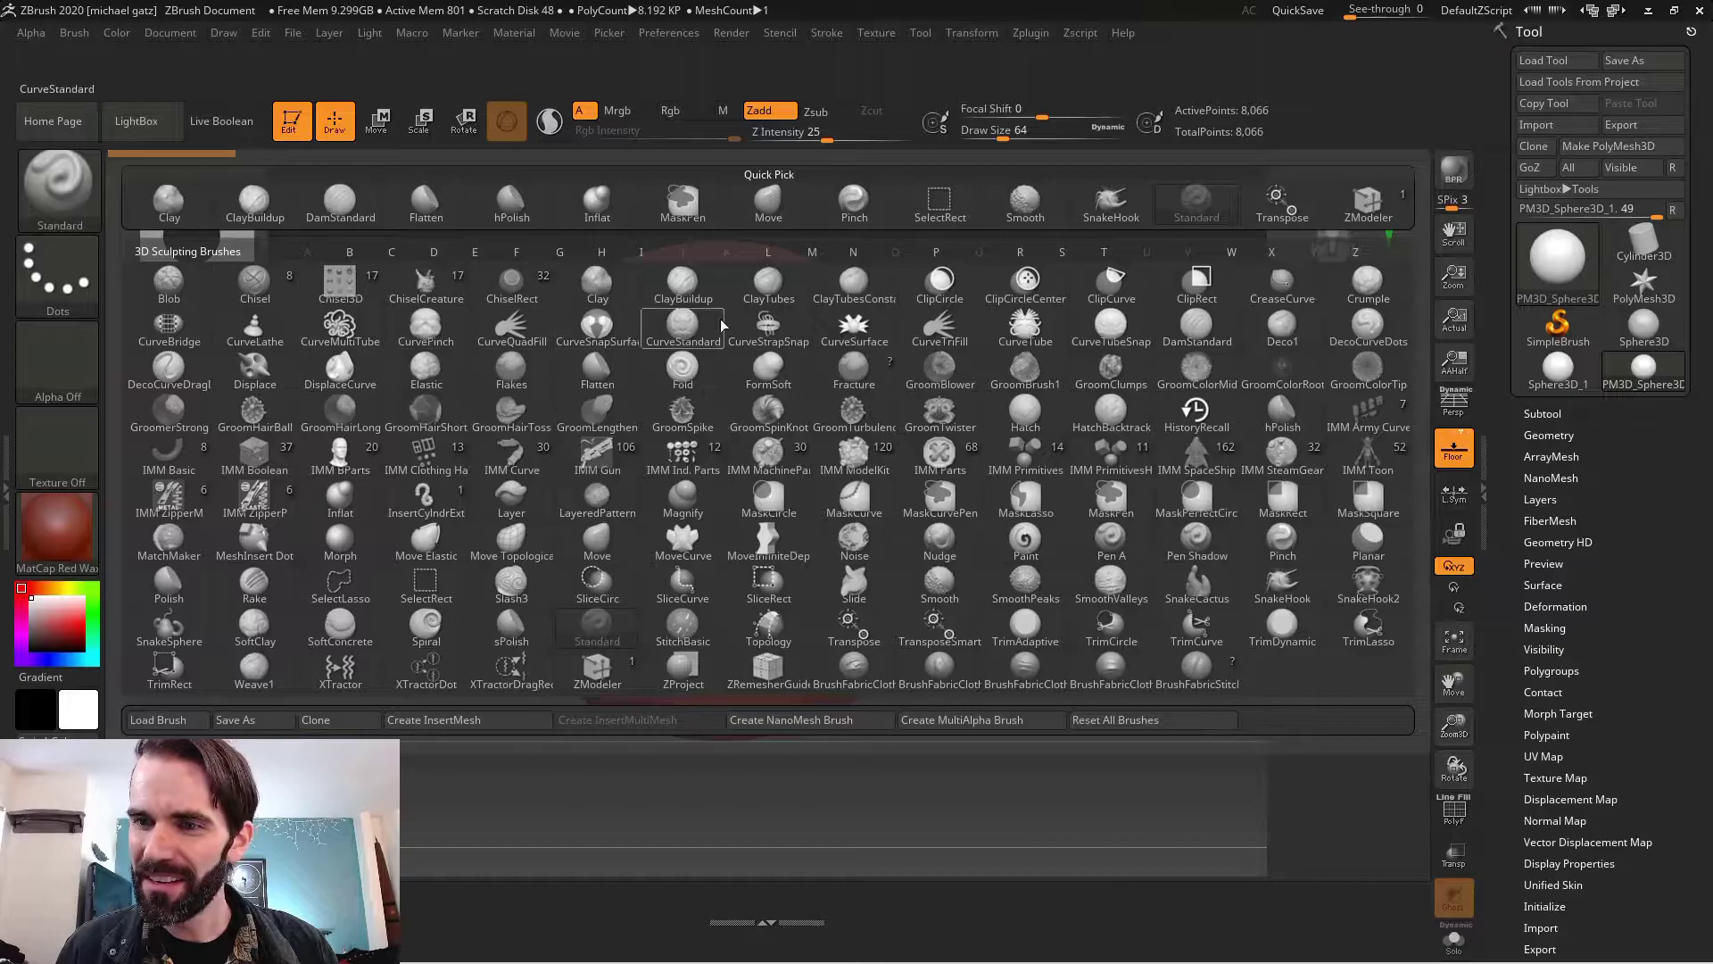
pyautogui.click(694, 300)
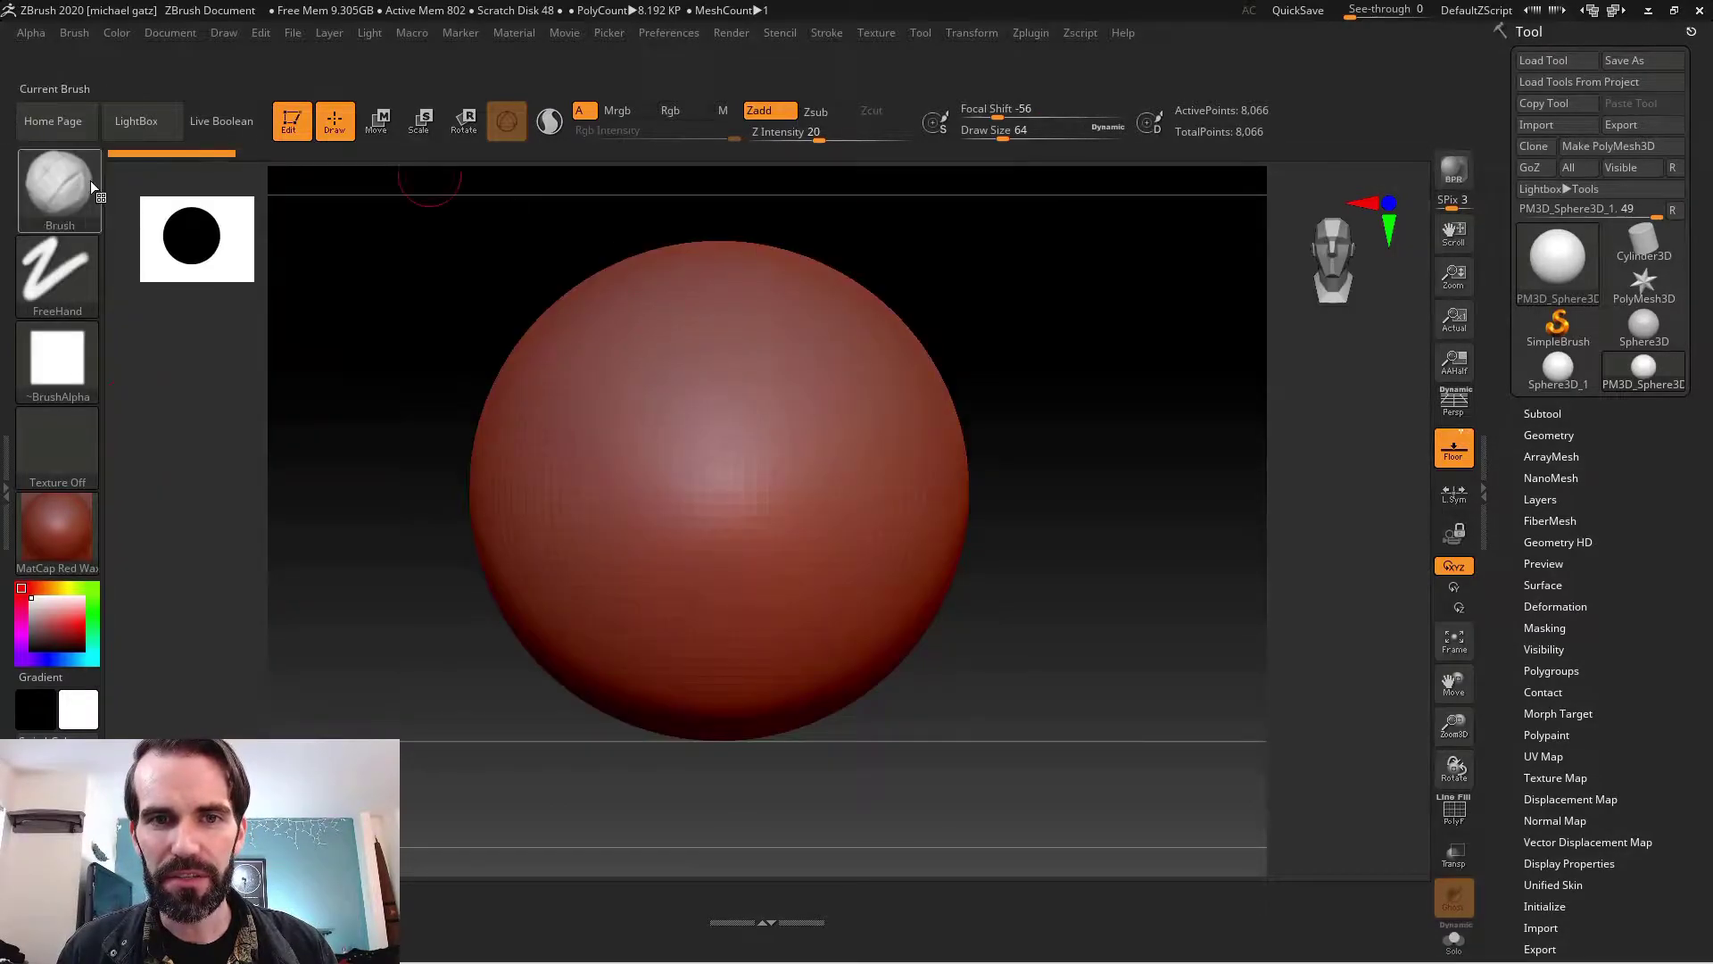
pyautogui.click(74, 32)
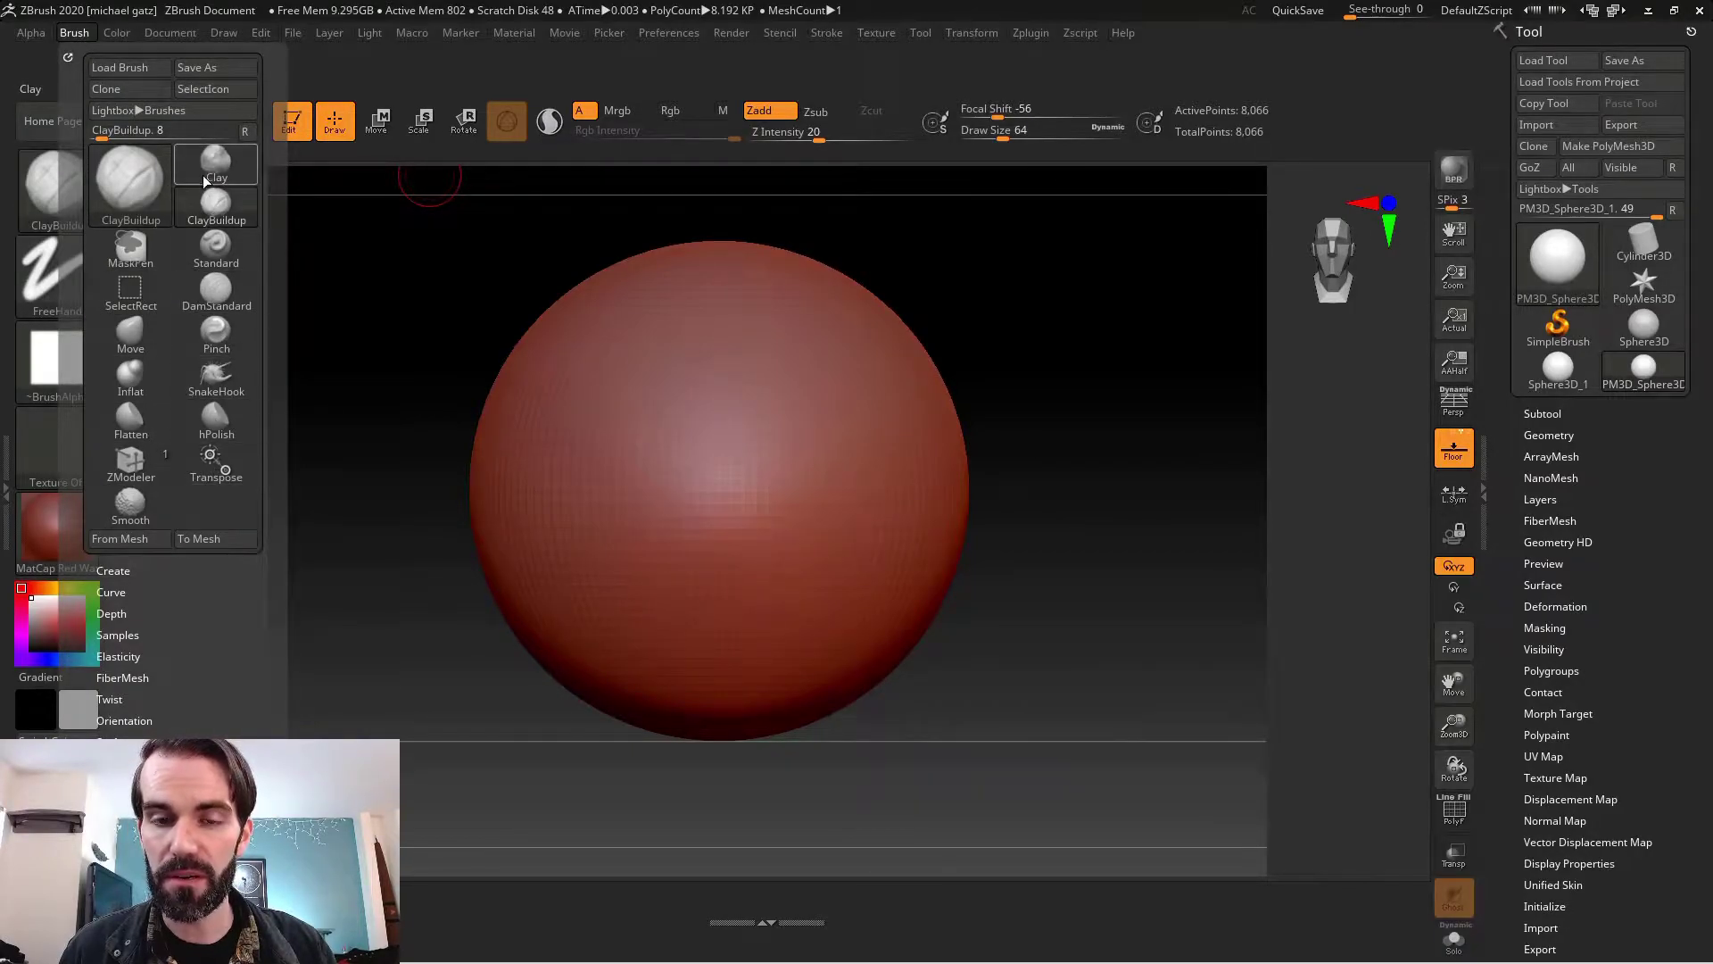
pyautogui.press('ctrl')
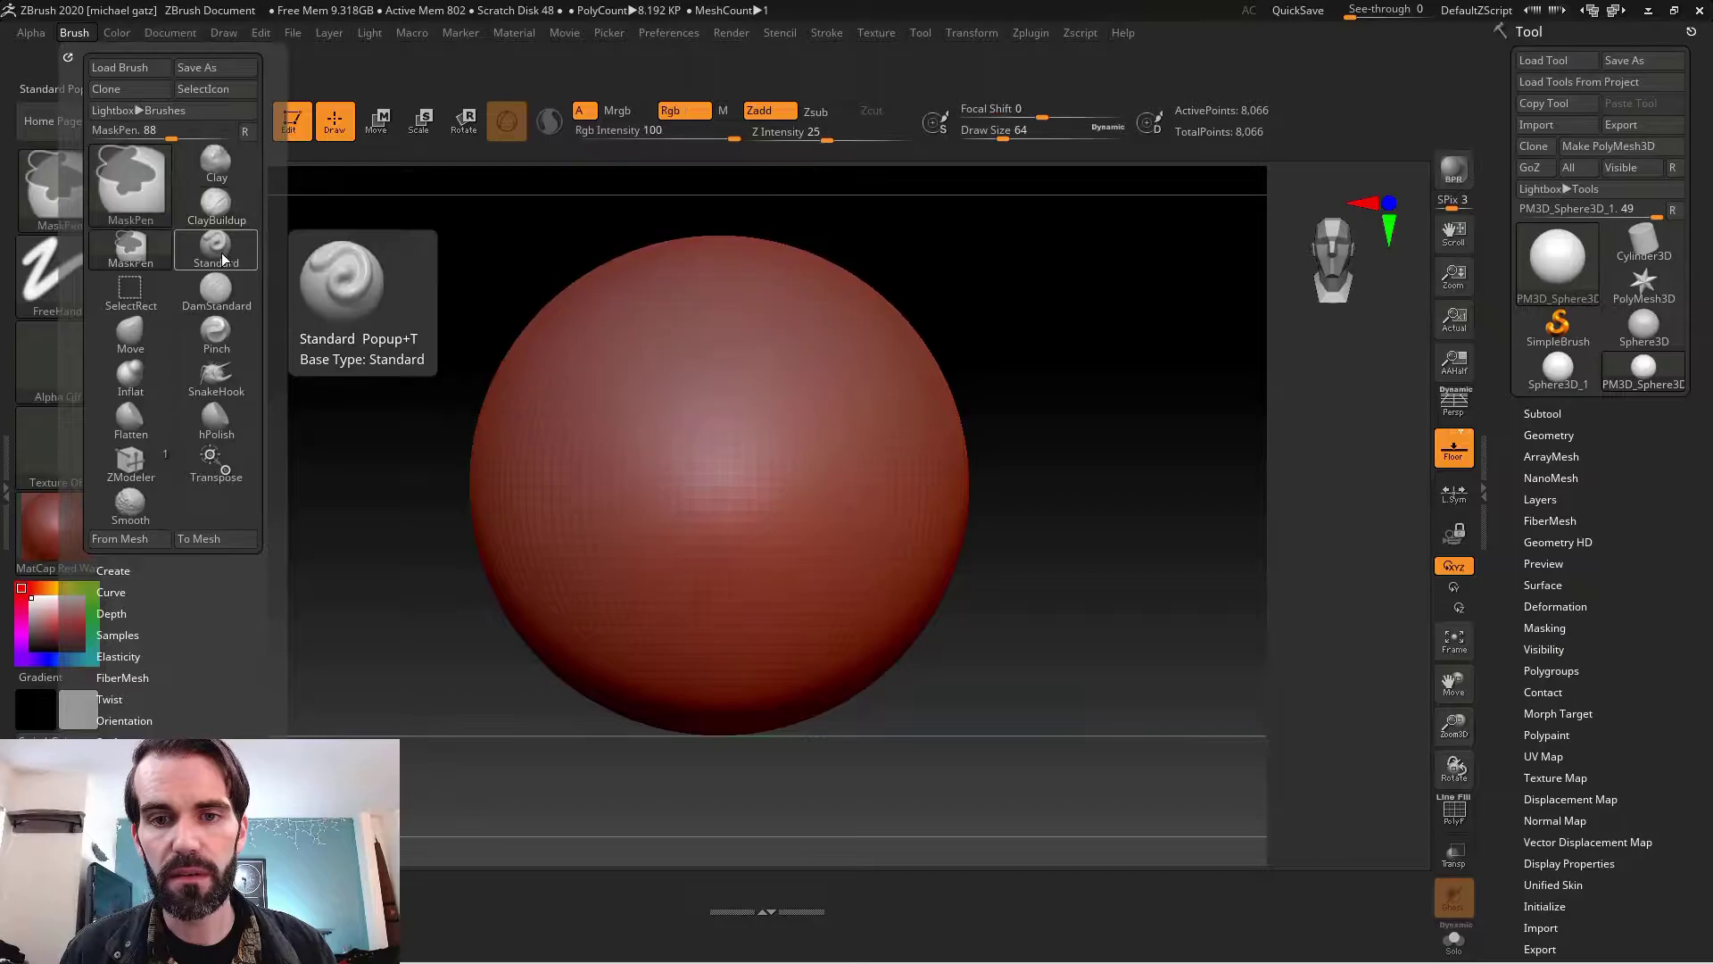
pyautogui.moveTo(221, 253)
pyautogui.keyDown('ctrl'); pyautogui.keyDown('alt'); pyautogui.mouseDown()
pyautogui.moveTo(414, 351)
pyautogui.moveTo(450, 888)
pyautogui.moveTo(392, 937)
pyautogui.mouseUp(); pyautogui.keyUp('alt'); pyautogui.keyUp('ctrl')
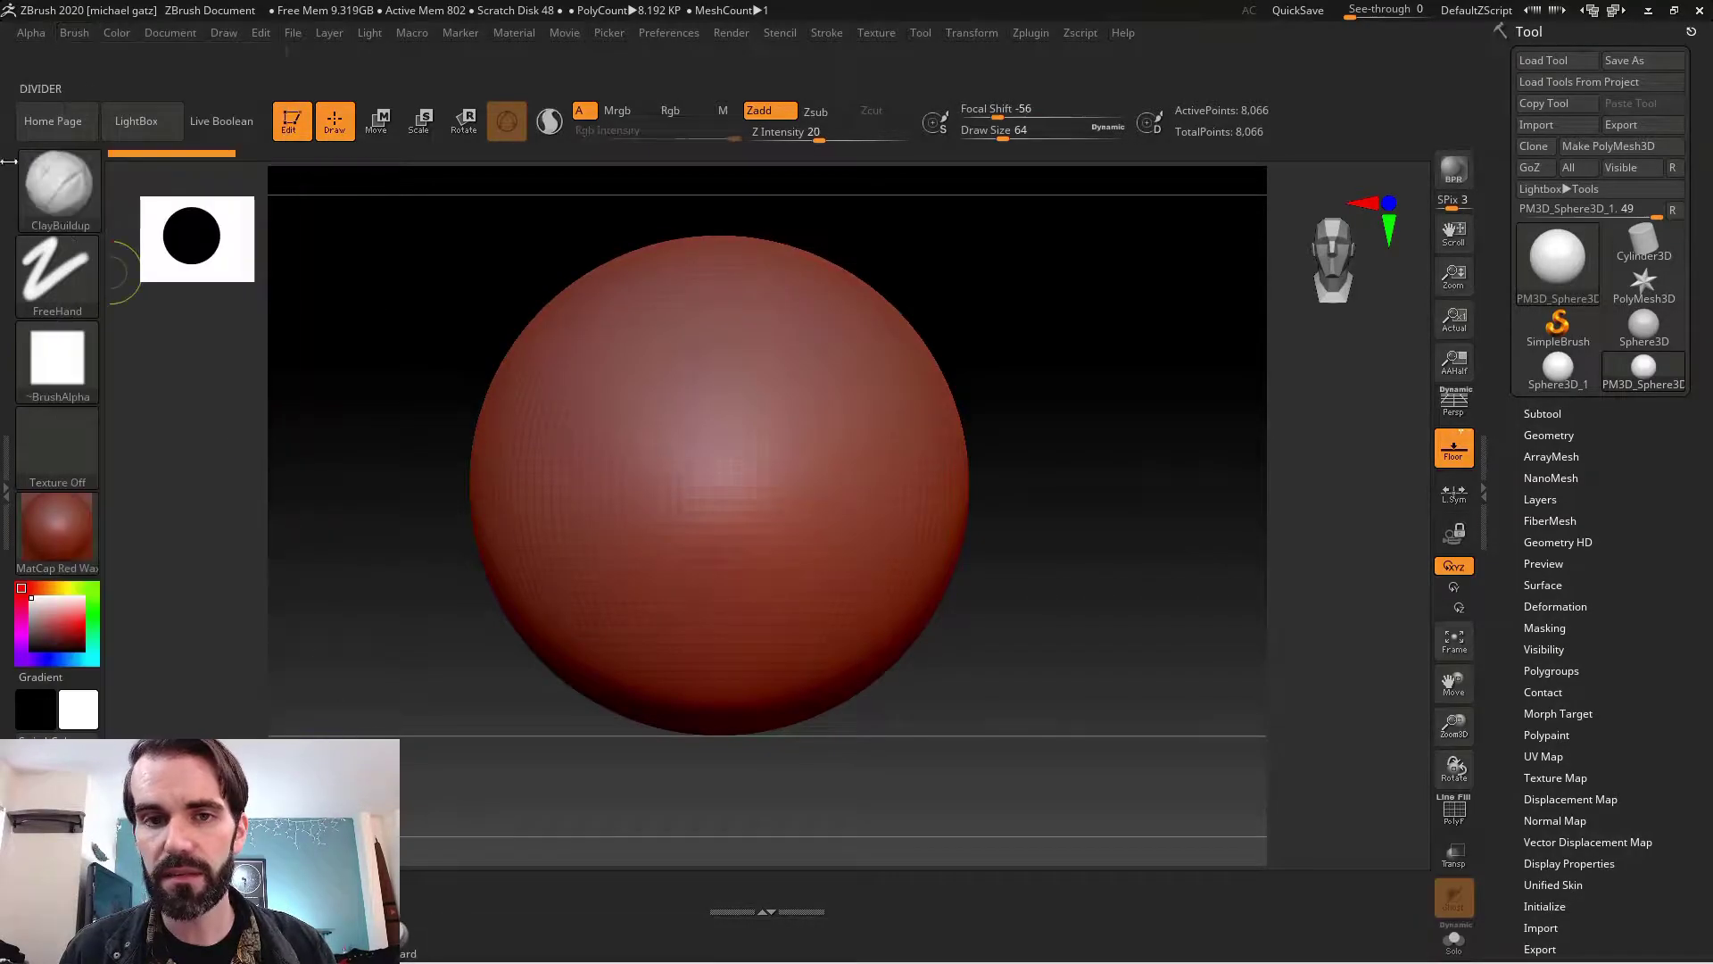
pyautogui.click(74, 33)
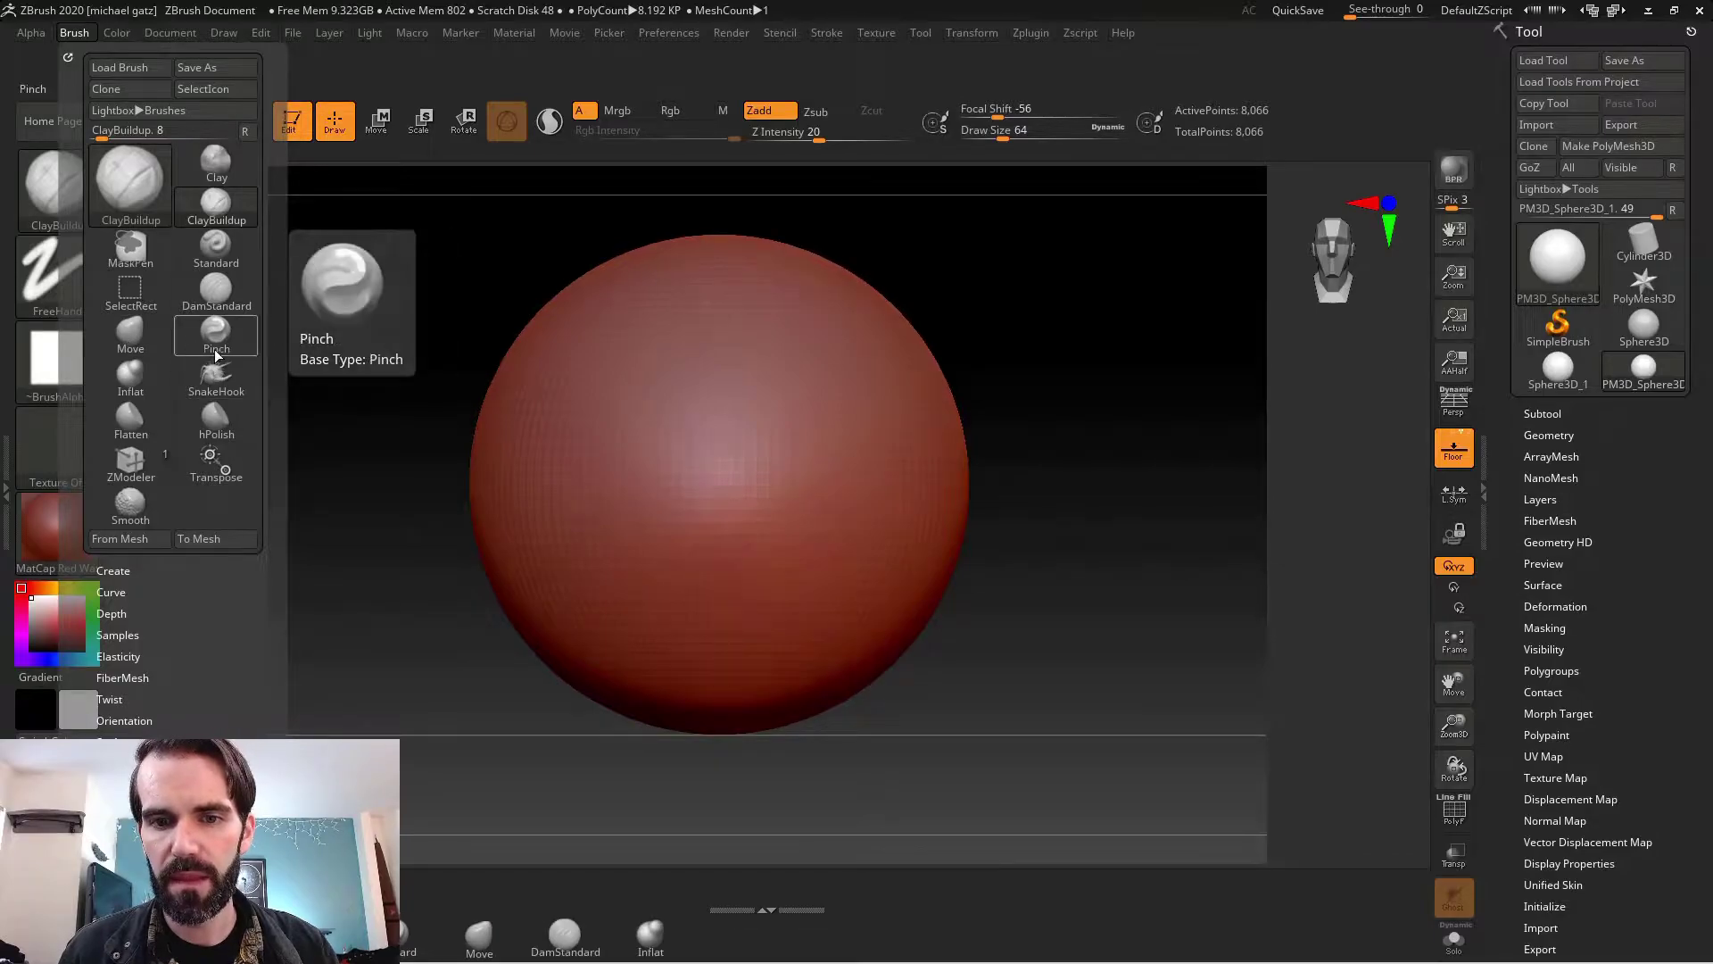
pyautogui.keyDown('ctrl'); pyautogui.keyDown('alt'); pyautogui.moveTo(217, 348); pyautogui.dragTo(837, 961); pyautogui.keyUp('alt'); pyautogui.keyUp('ctrl')
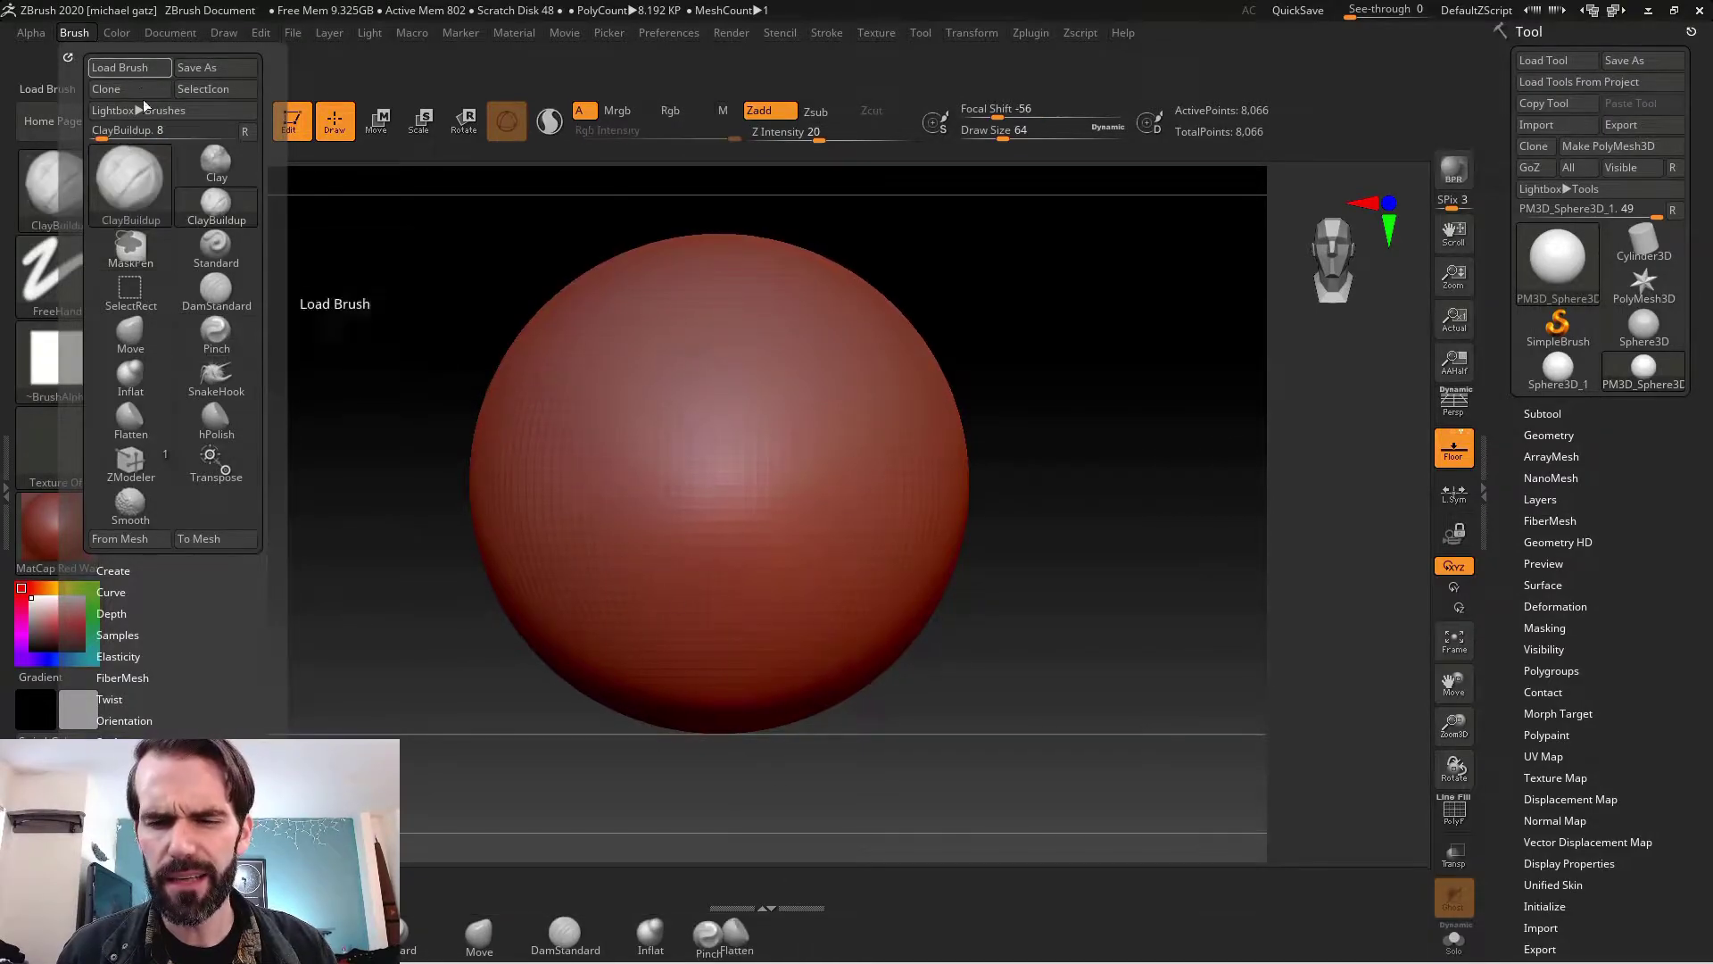
# - Remove the Move brush from the custom brush shelf
pyautogui.click(538, 943)
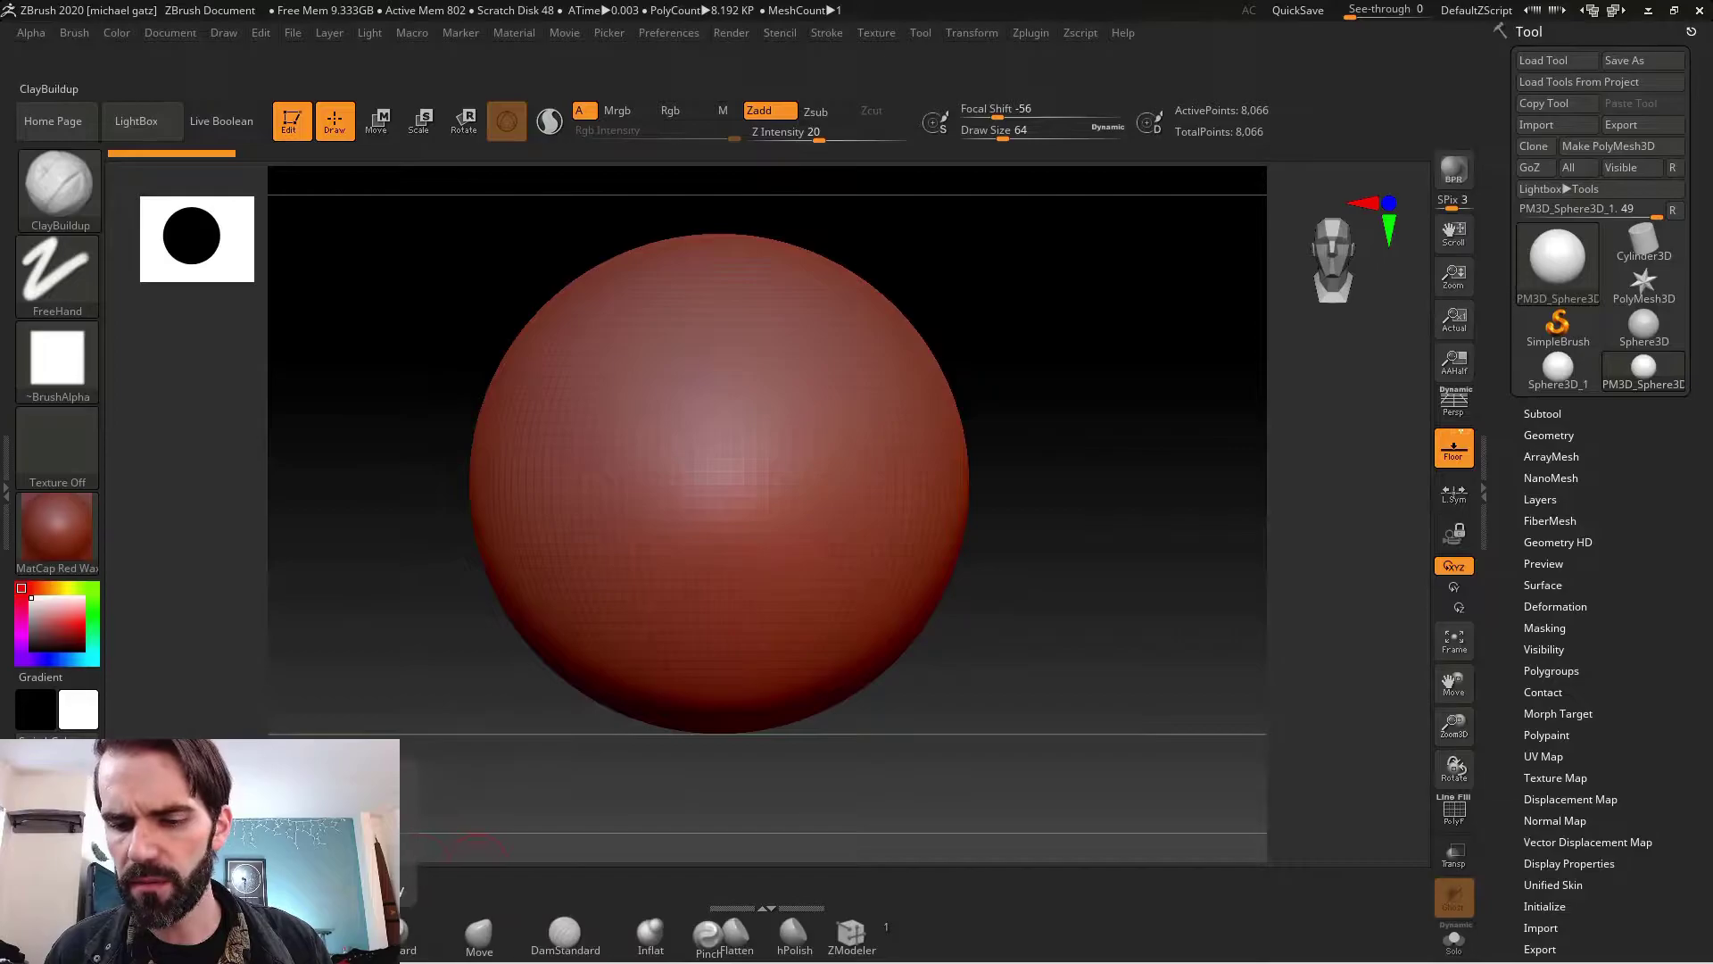
pyautogui.press('ctrl')
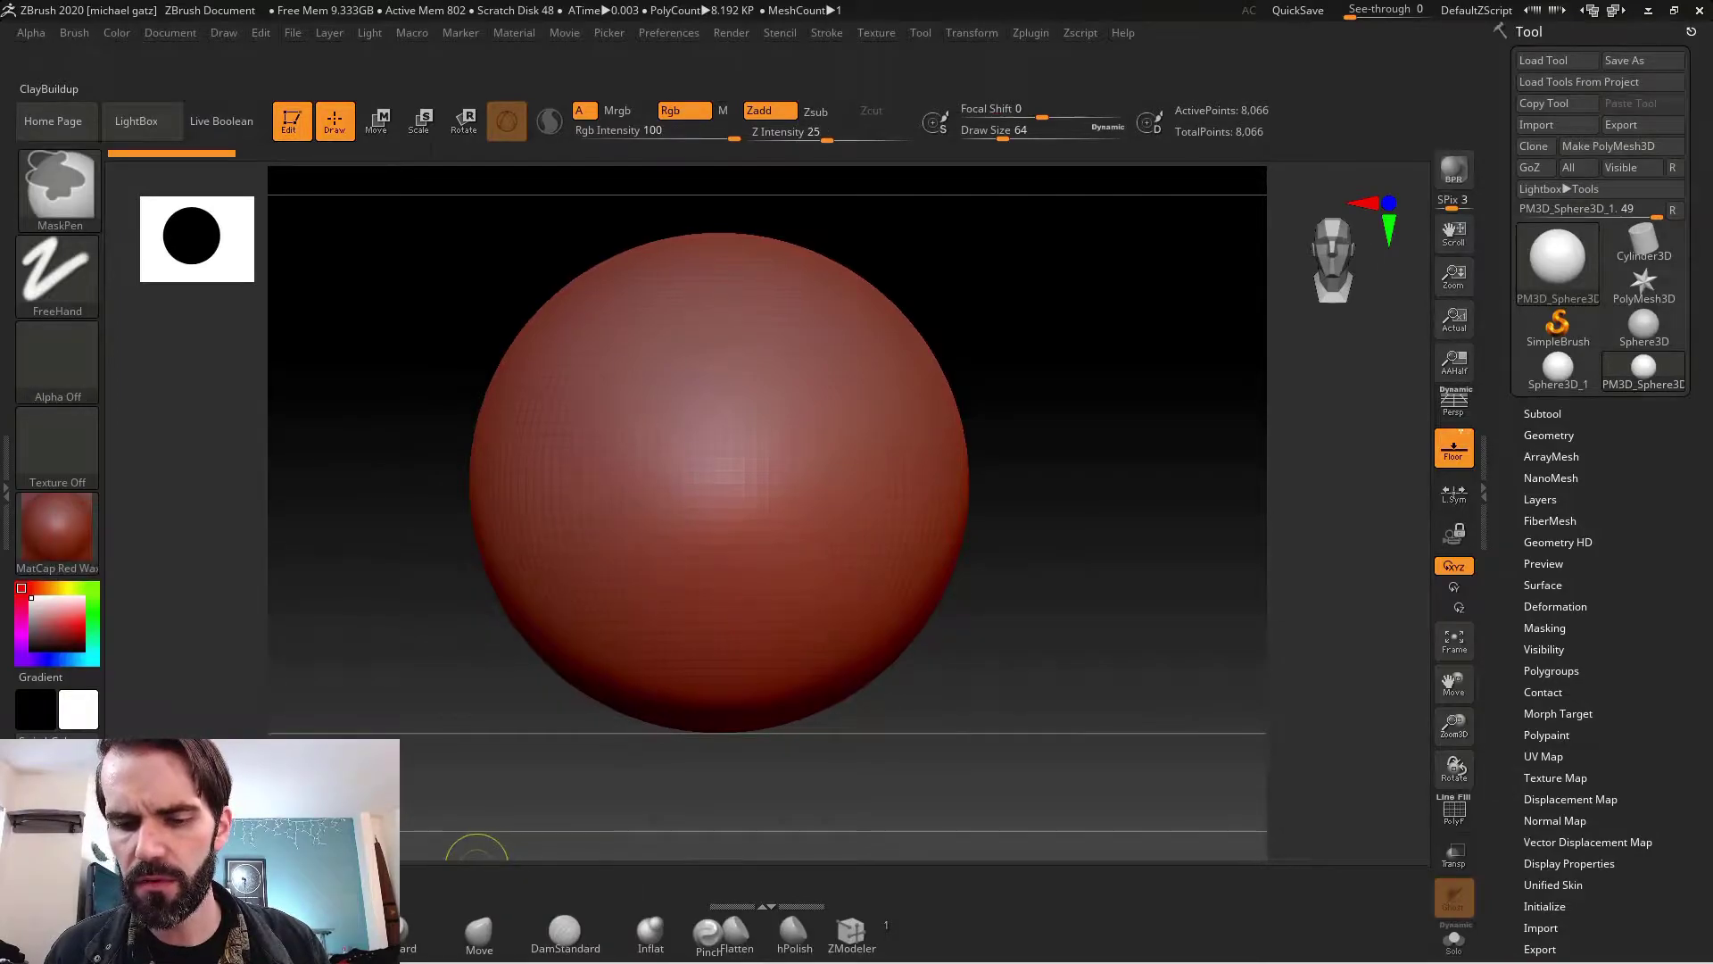
pyautogui.keyDown('ctrl'); pyautogui.keyDown('alt'); pyautogui.moveTo(476, 941); pyautogui.dragTo(536, 839); pyautogui.keyUp('alt'); pyautogui.keyUp('ctrl')
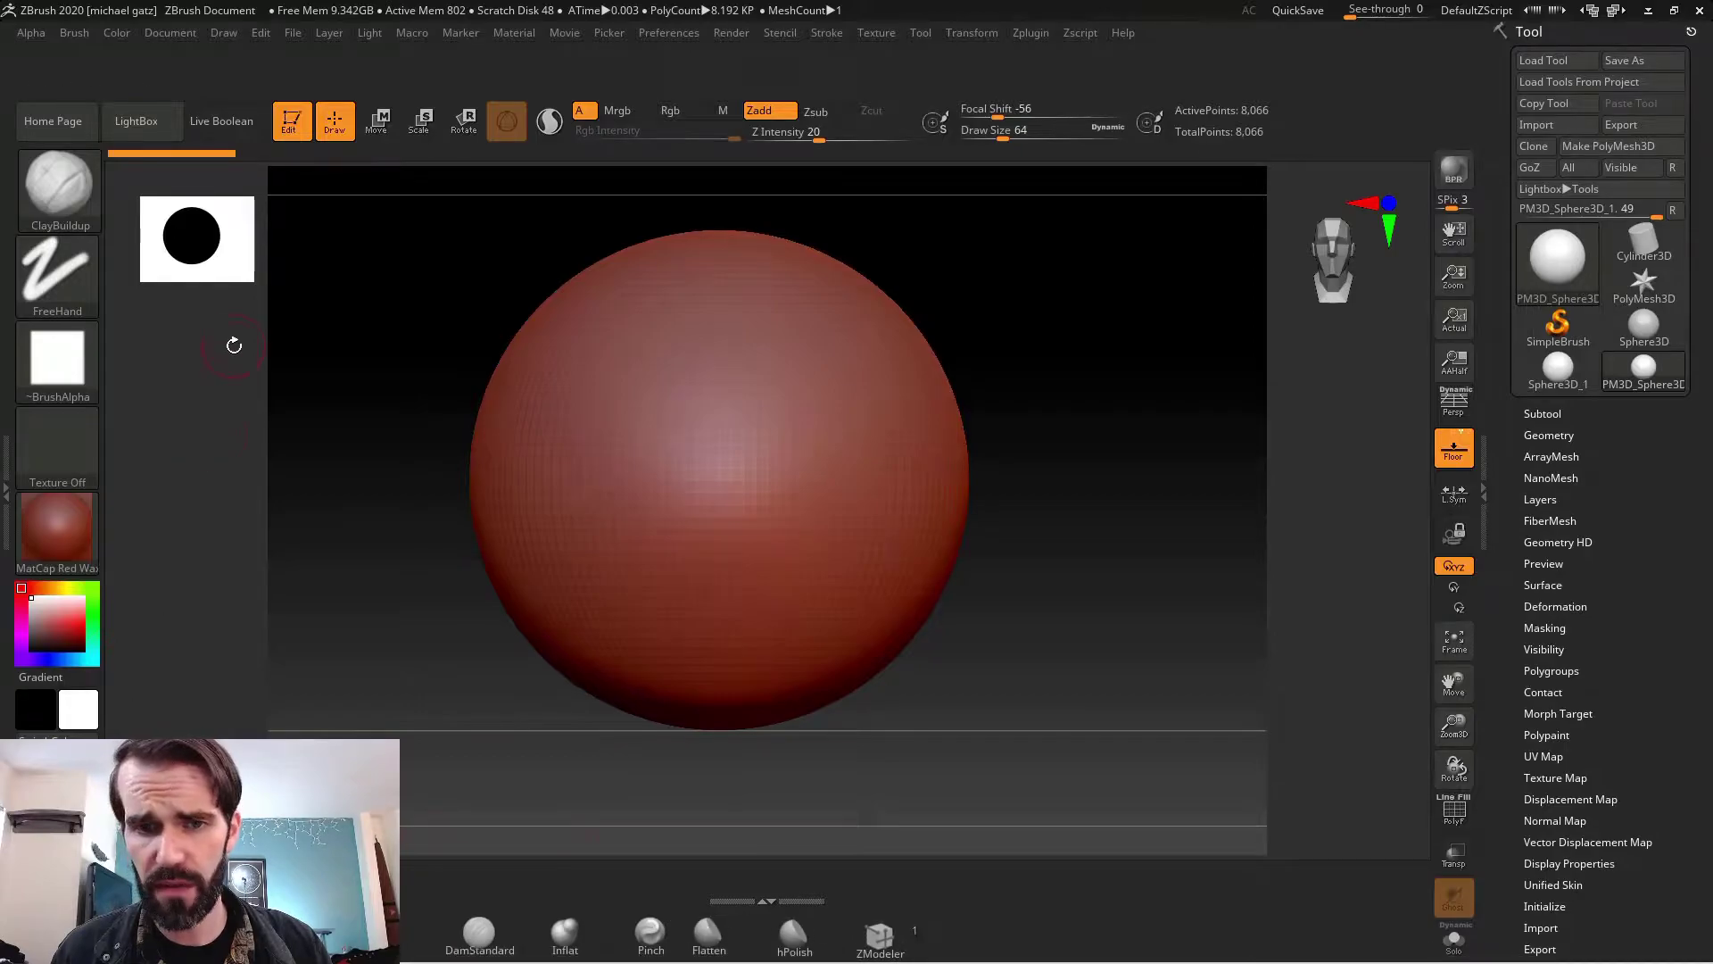
# - Turn off interface customization and save the customized layout as a UI configuration file
pyautogui.click(660, 34)
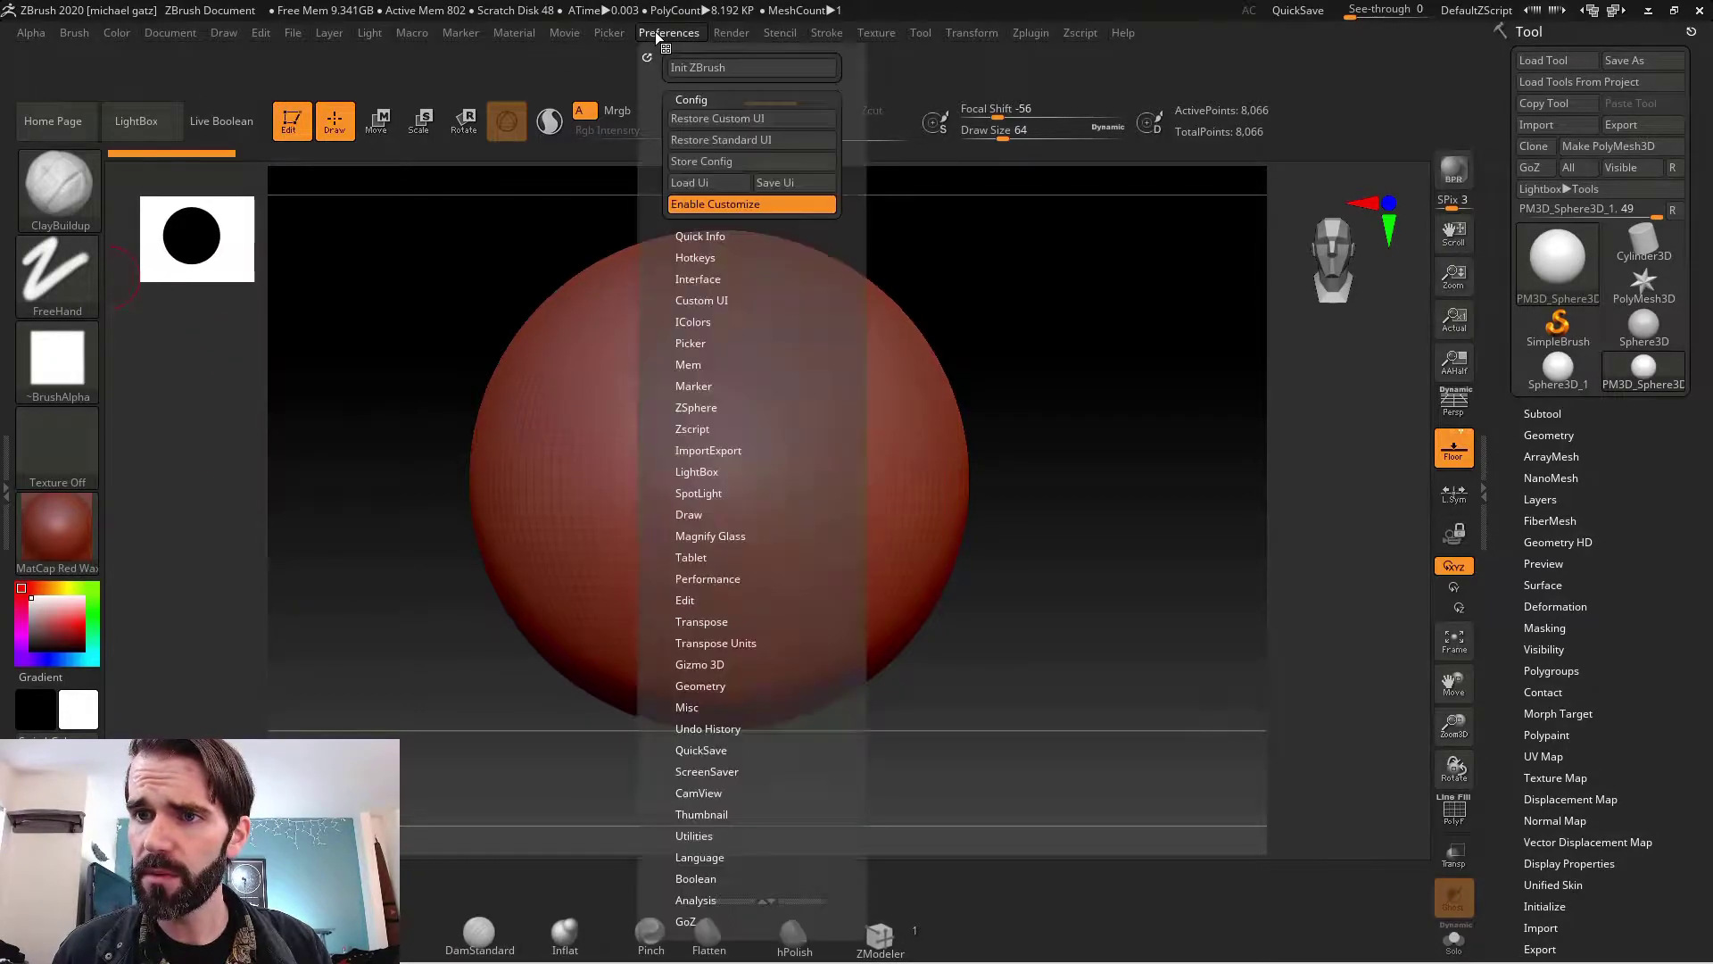
pyautogui.click(735, 205)
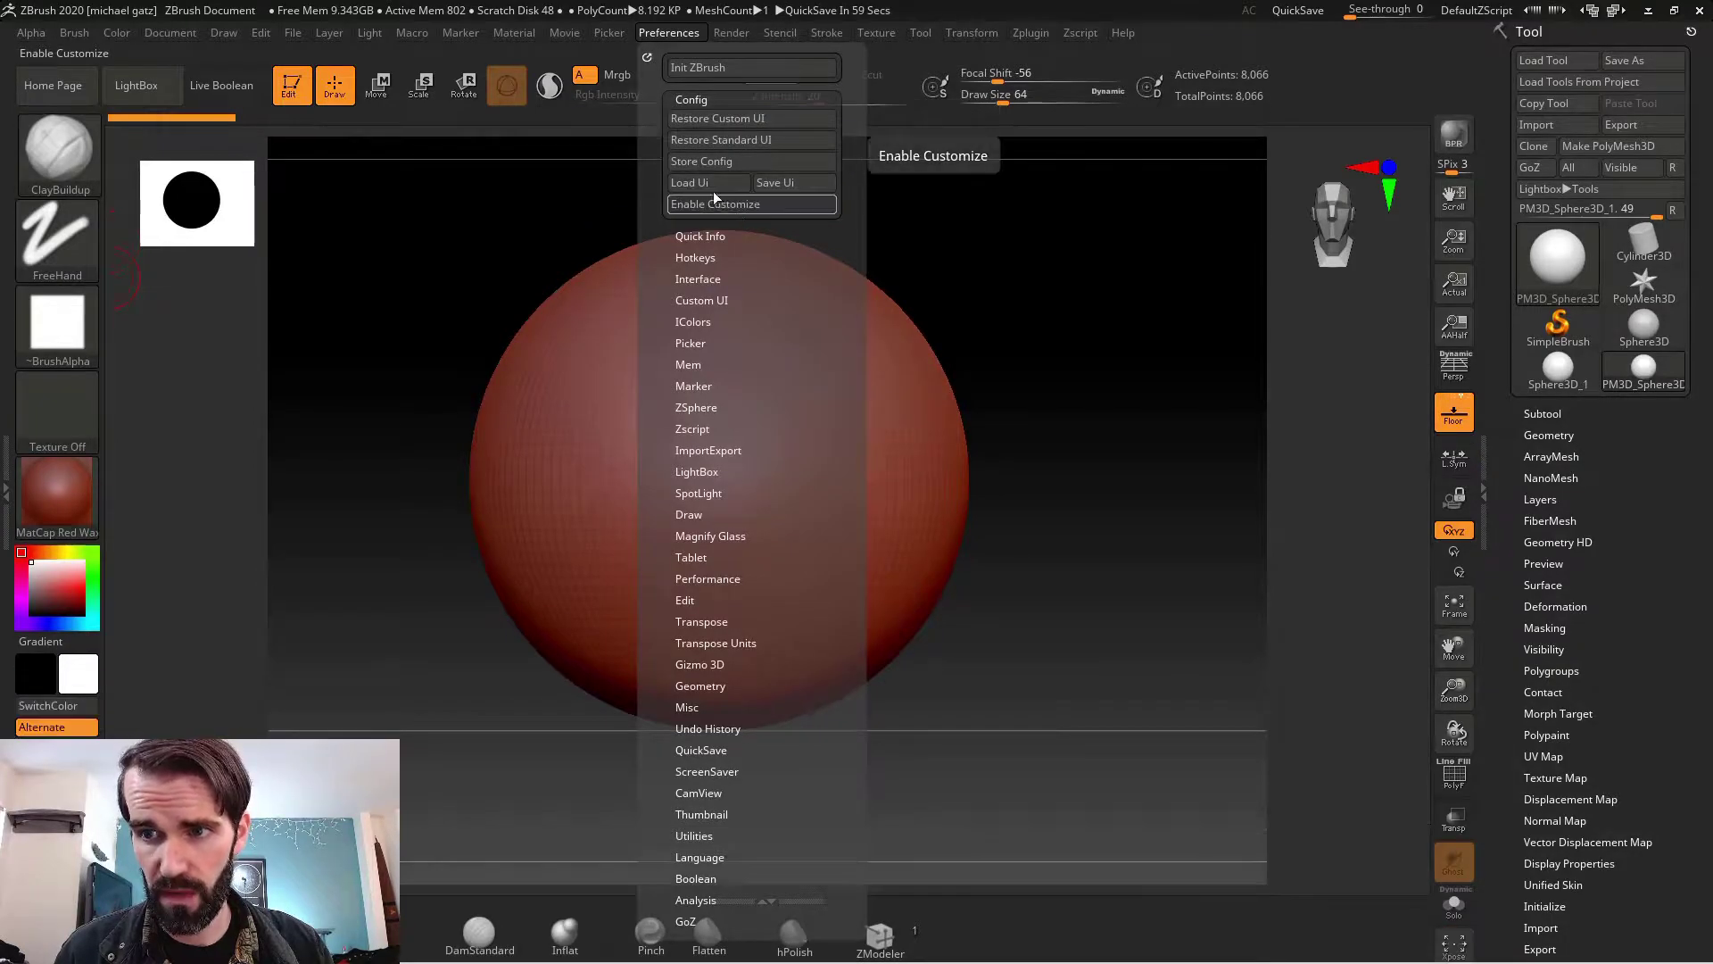
pyautogui.click(797, 185)
pyautogui.press('Return')
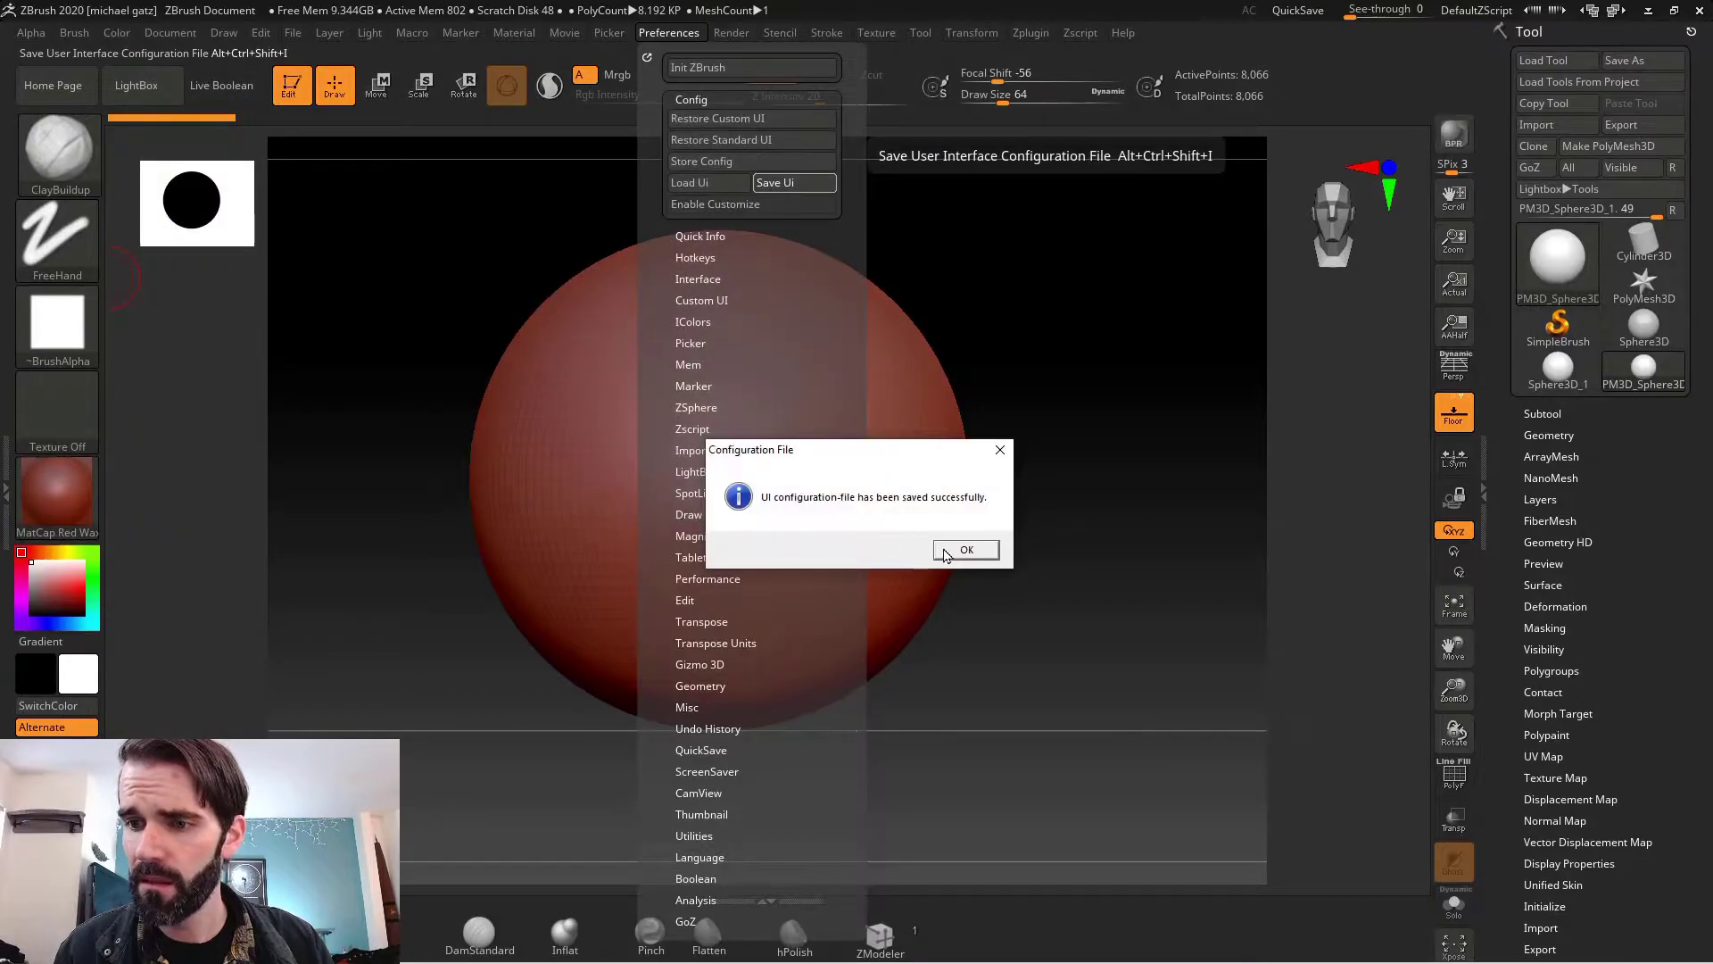
pyautogui.click(967, 549)
# - Store the current interface configuration as the one loaded at every start
pyautogui.click(669, 32)
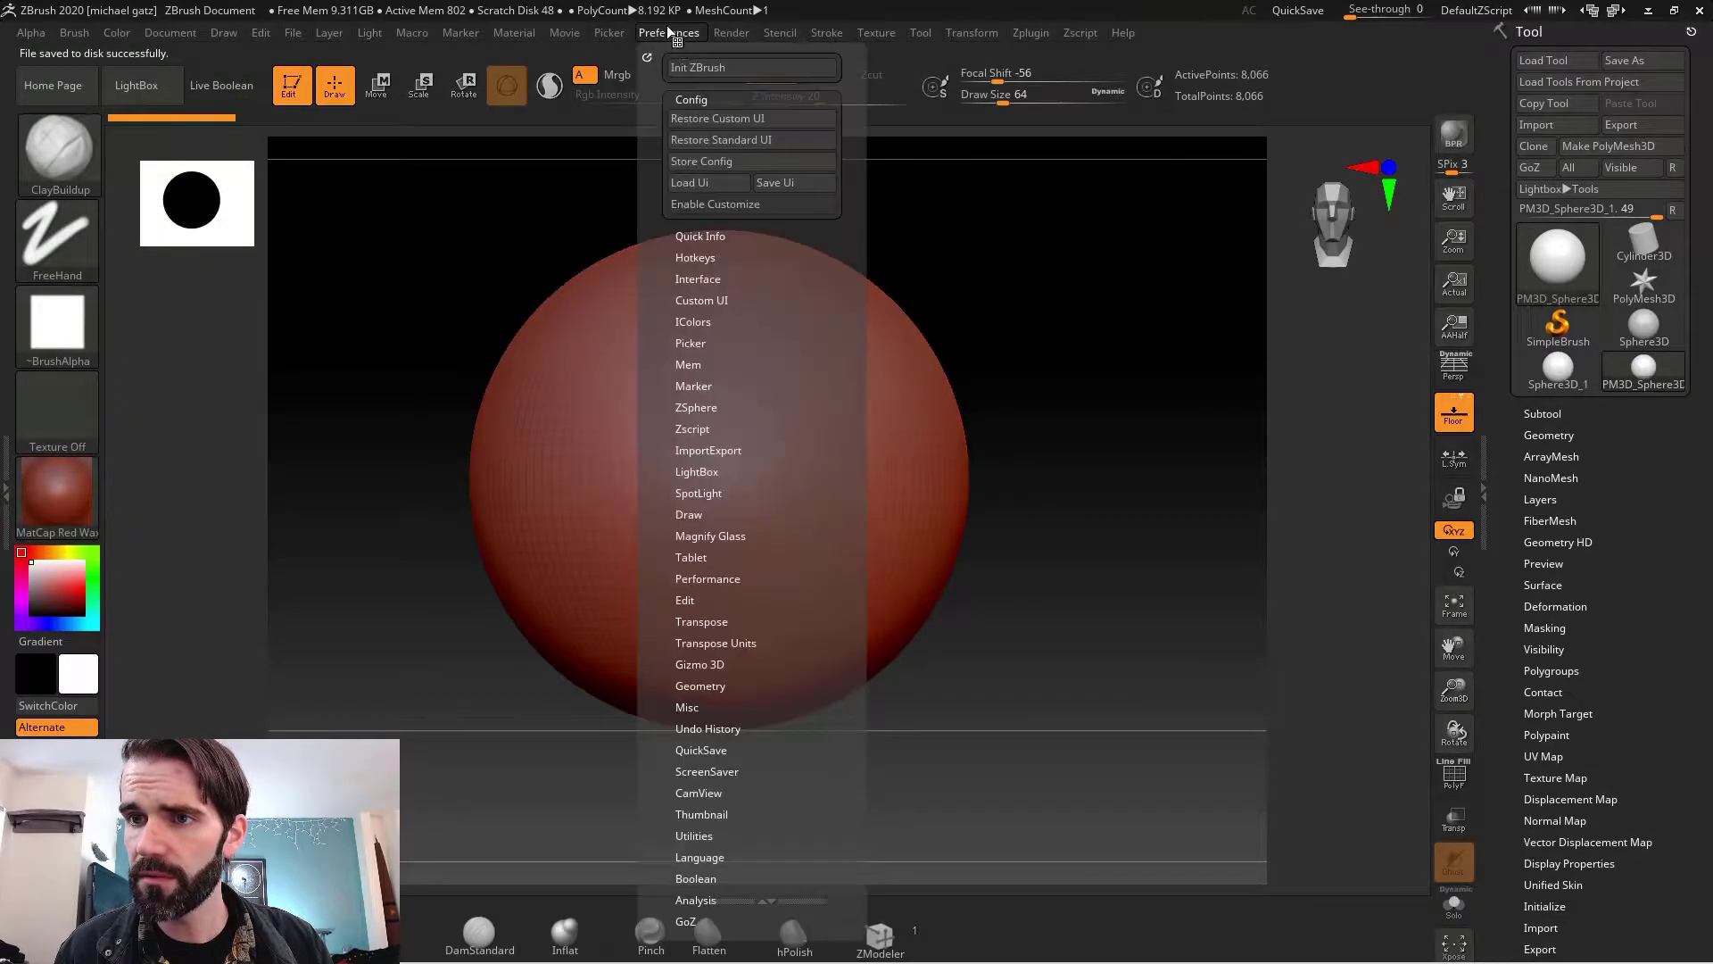
pyautogui.click(701, 162)
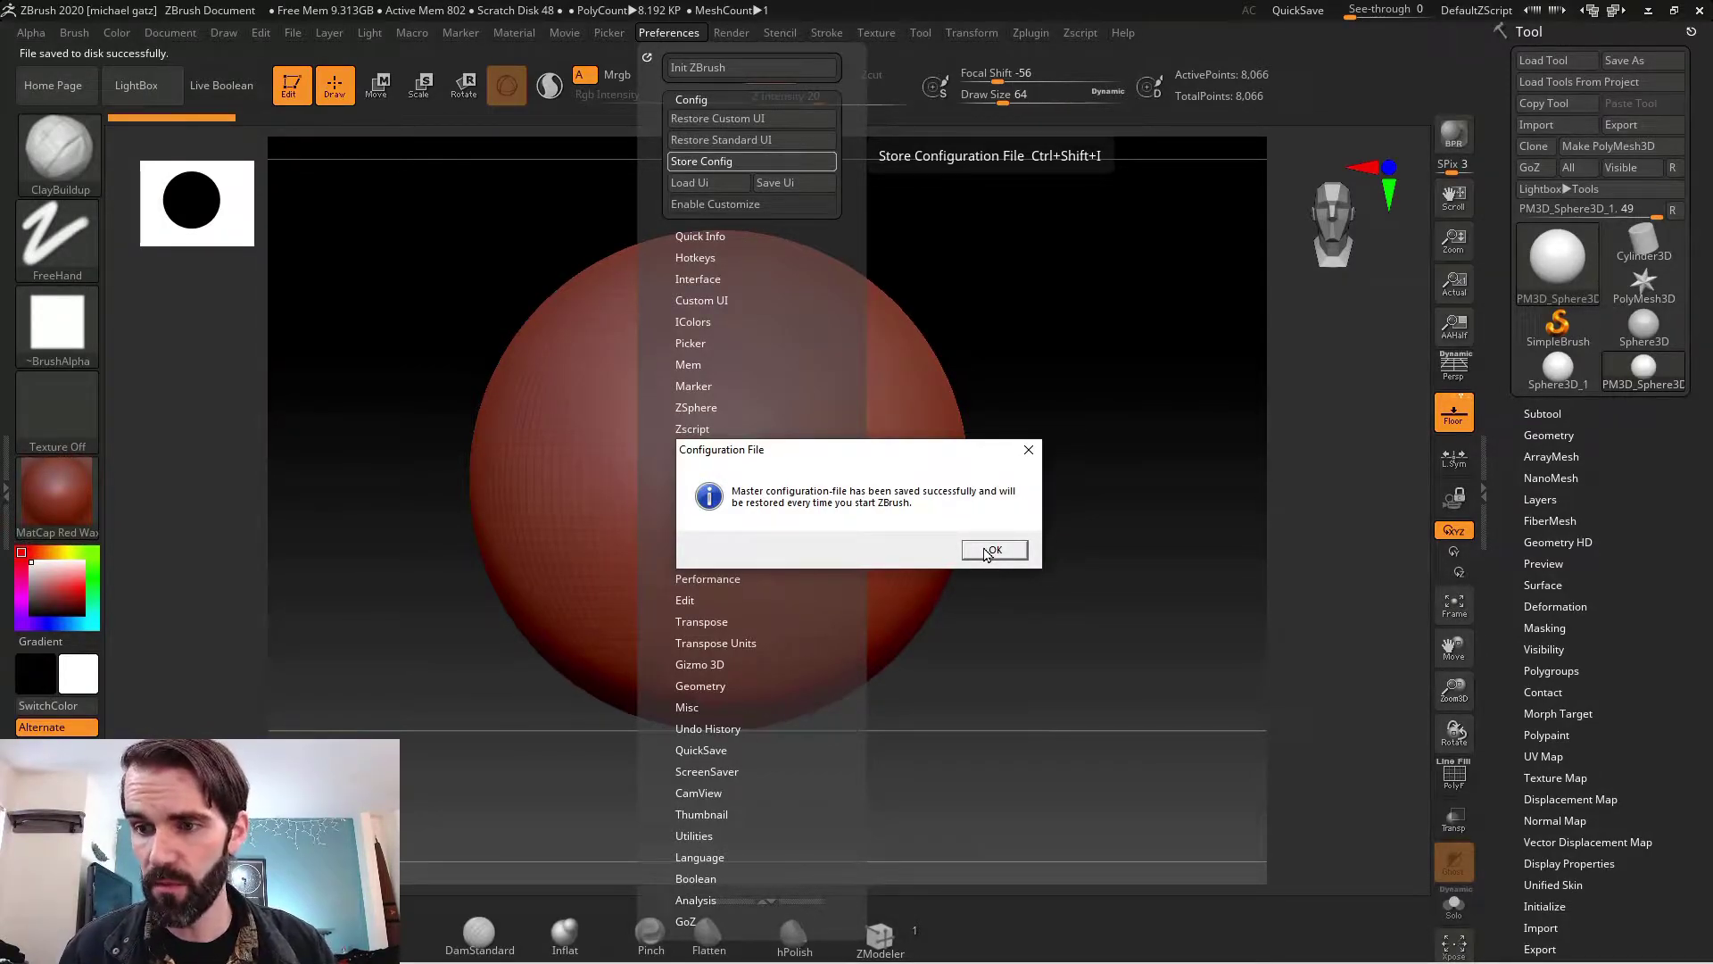
pyautogui.click(991, 549)
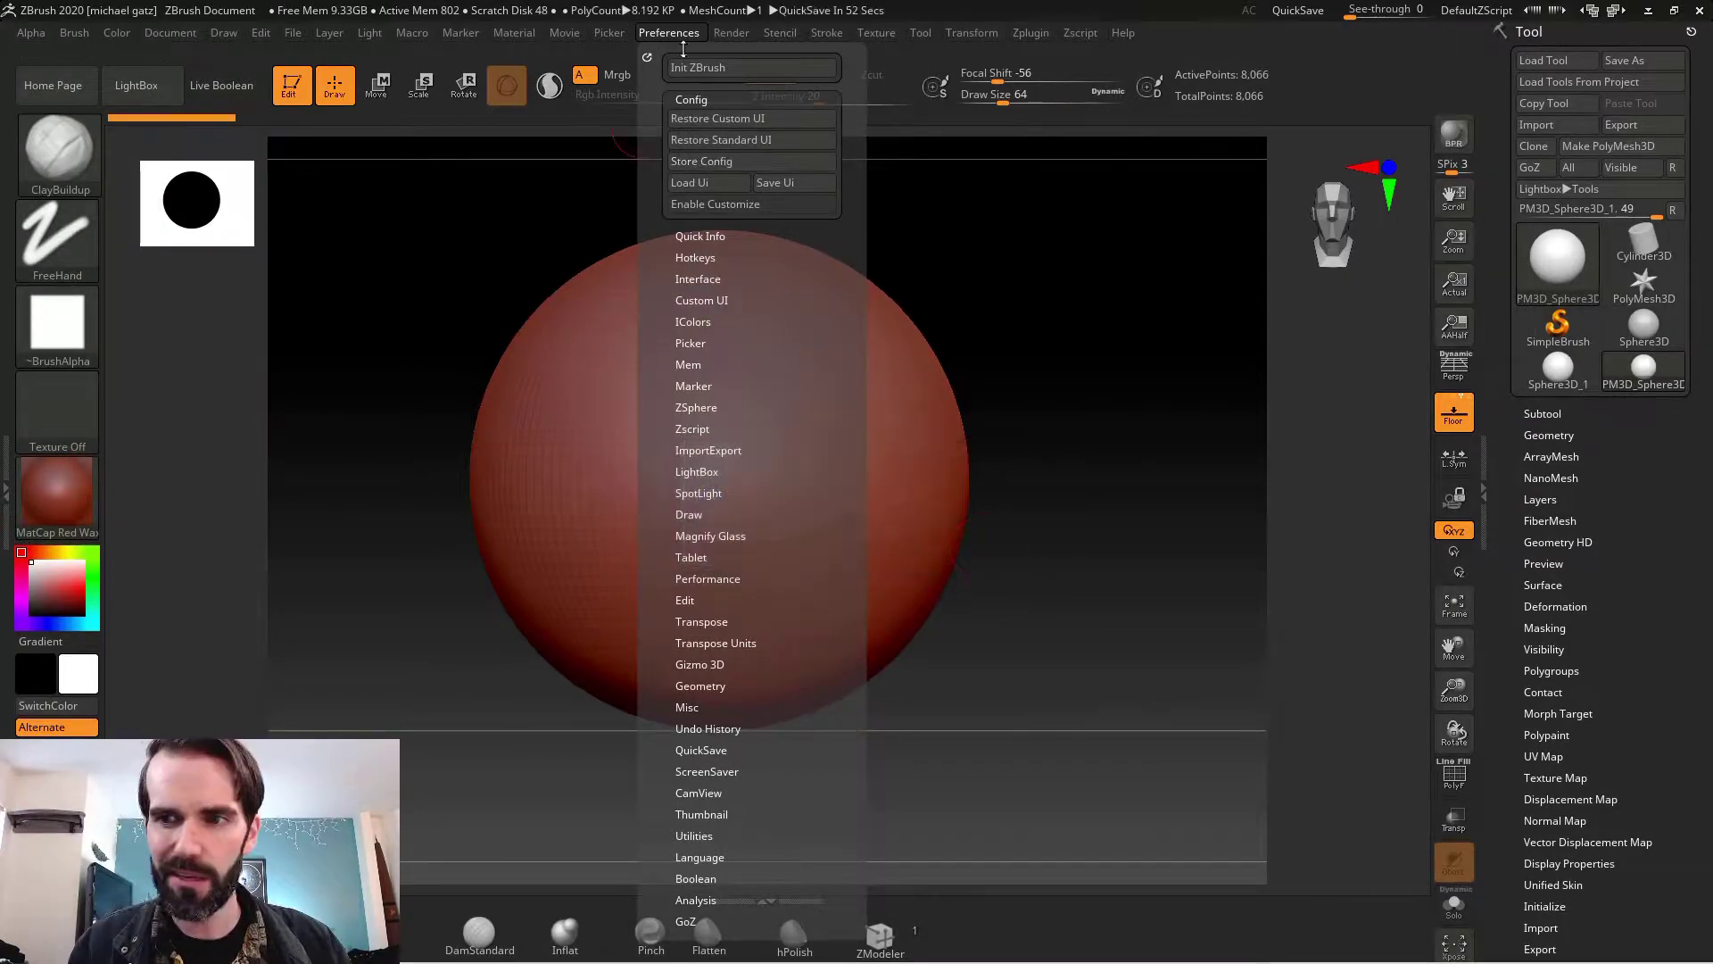
pyautogui.click(757, 140)
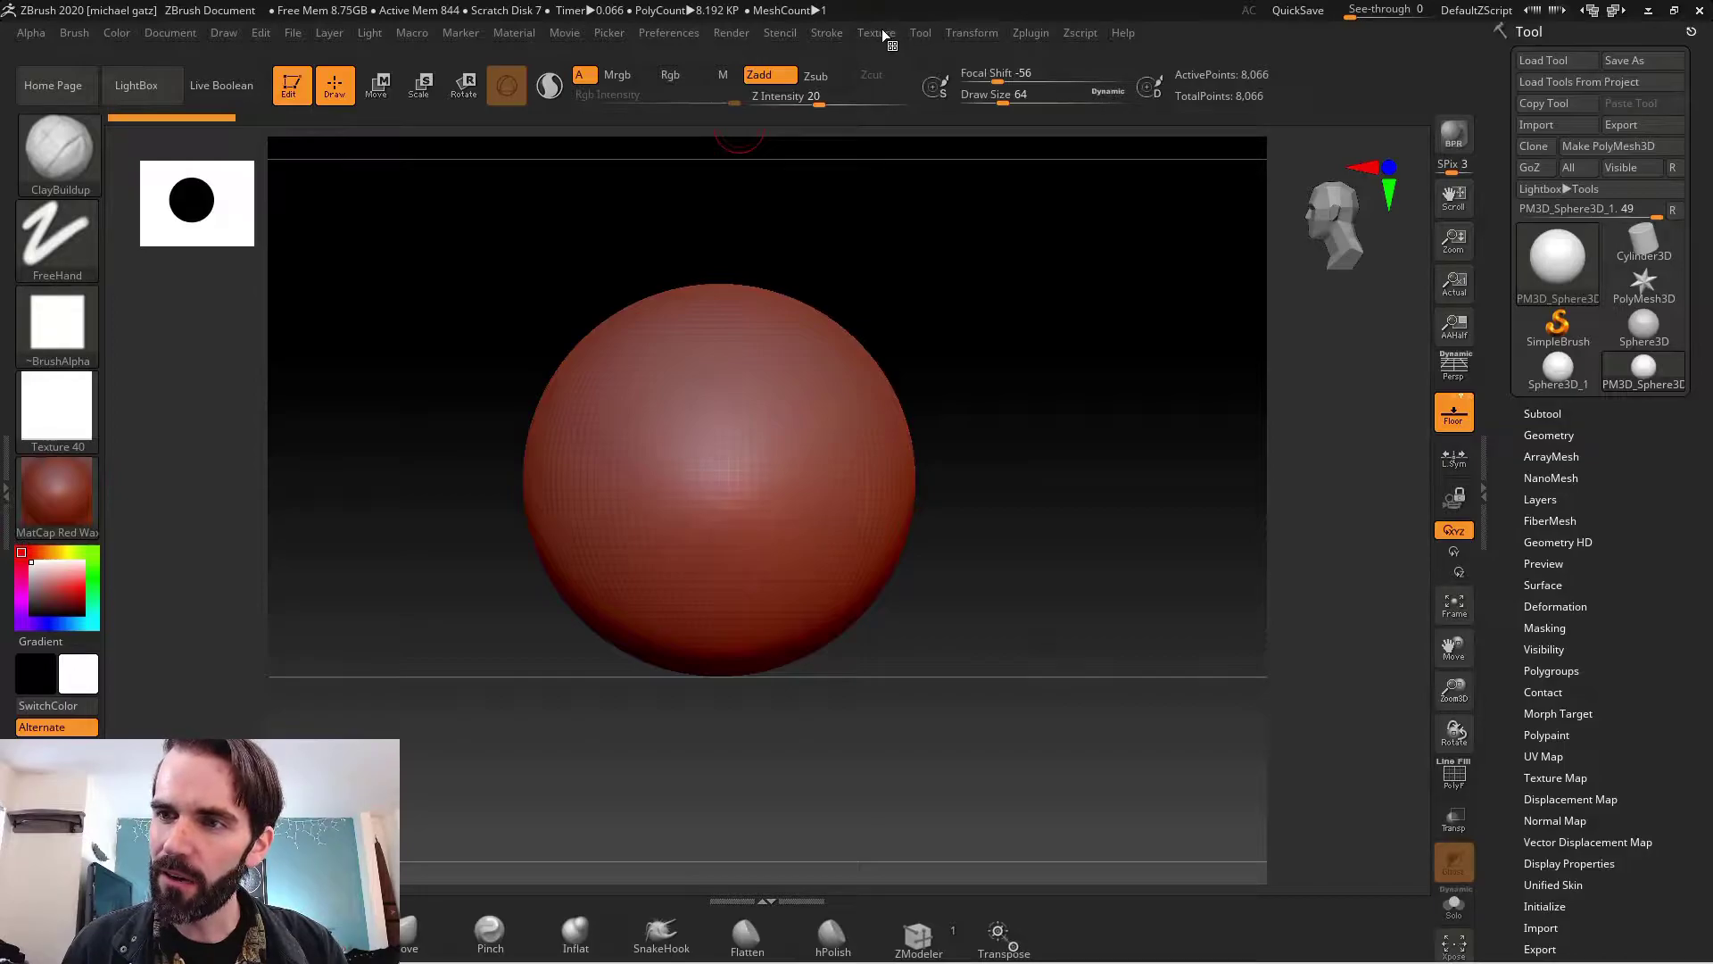
# - Import the image "sonic turnaround 1.jpg" as a texture
pyautogui.click(881, 31)
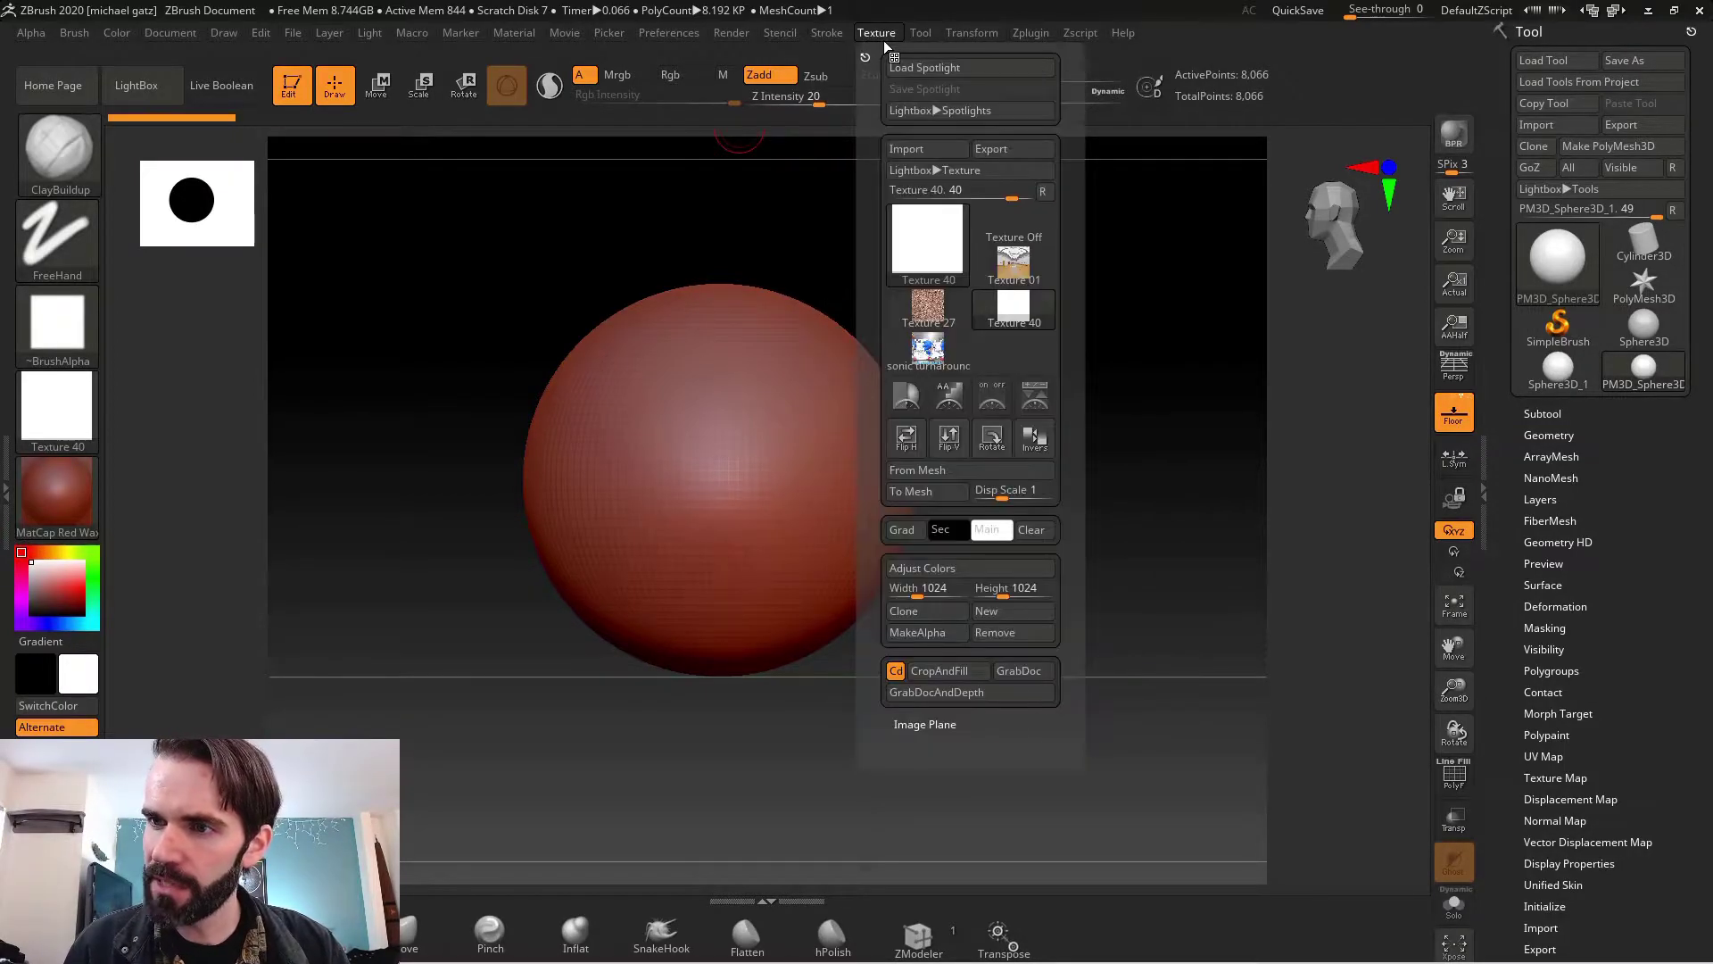
pyautogui.click(921, 147)
pyautogui.click(343, 239)
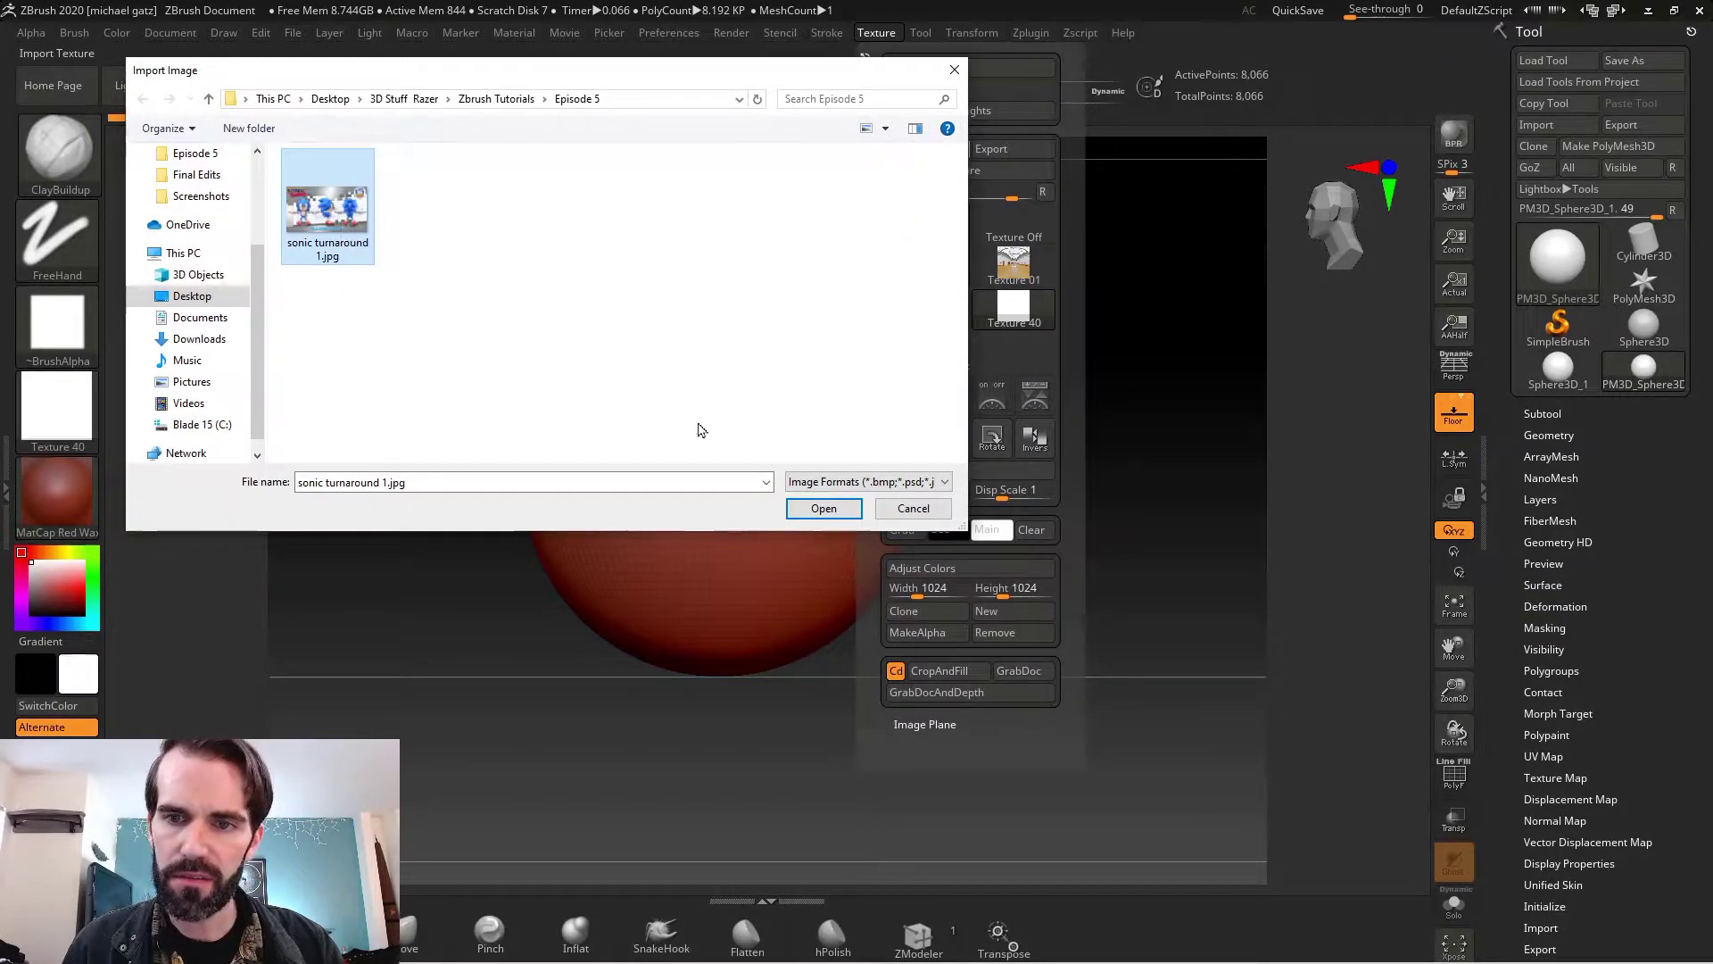
pyautogui.click(821, 507)
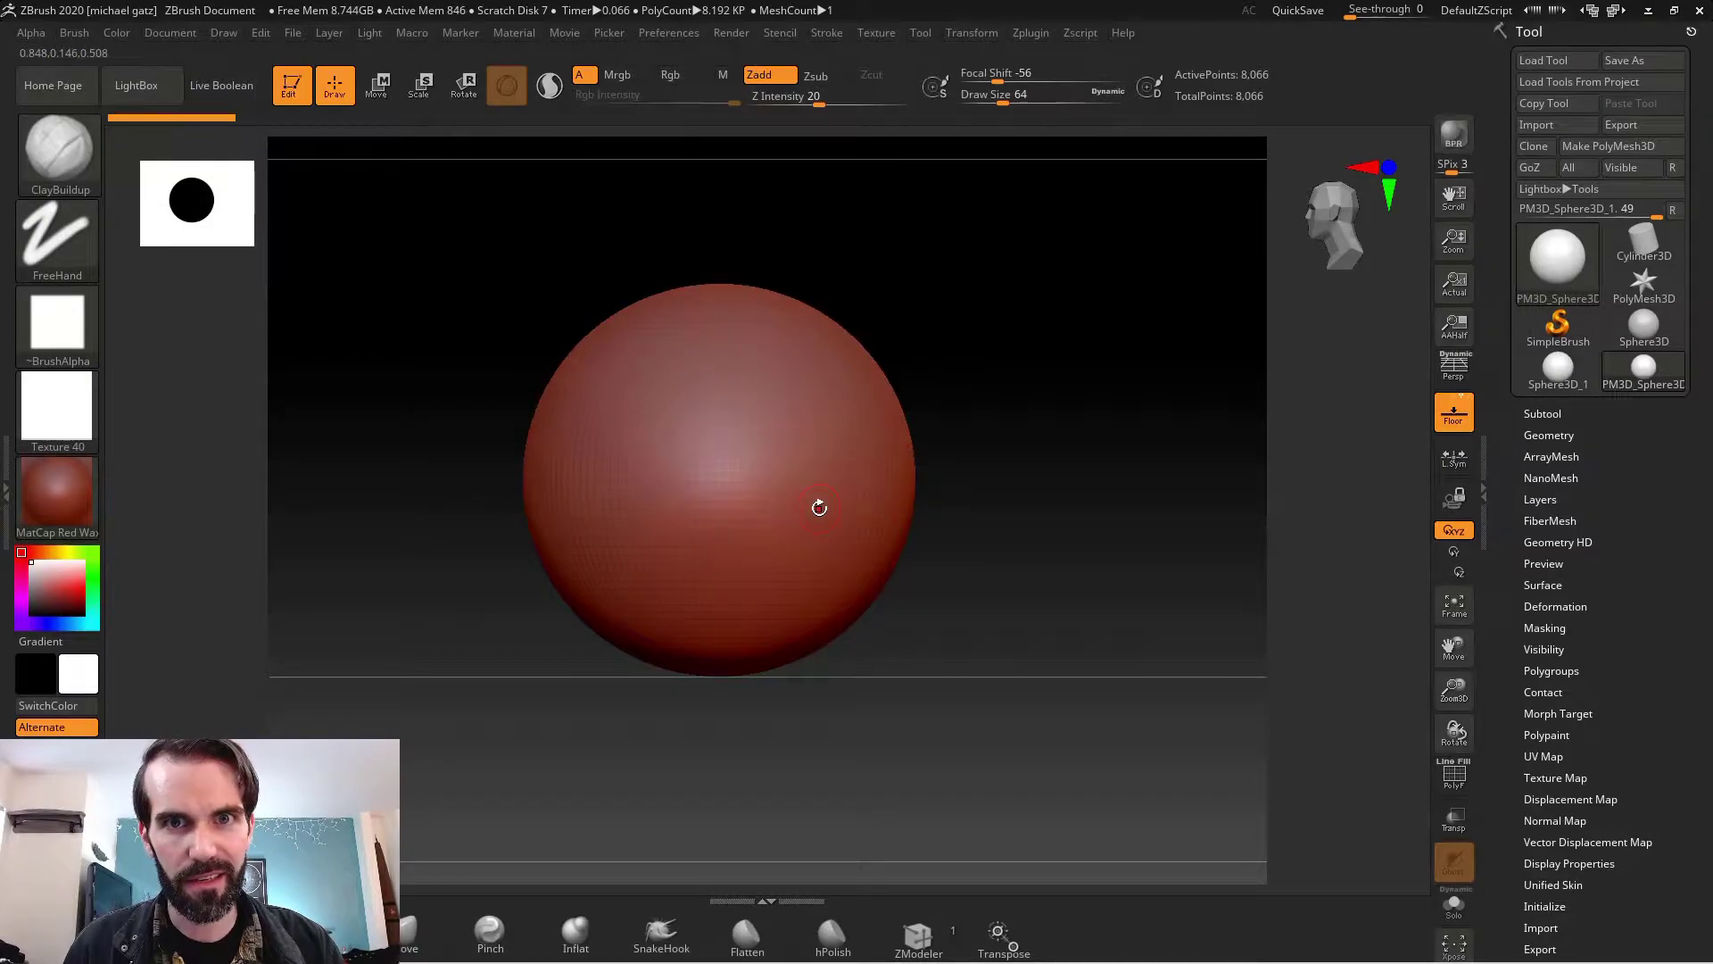
# - Choose the sonic turnaround 1 texture and add it to Spotlight
pyautogui.click(875, 35)
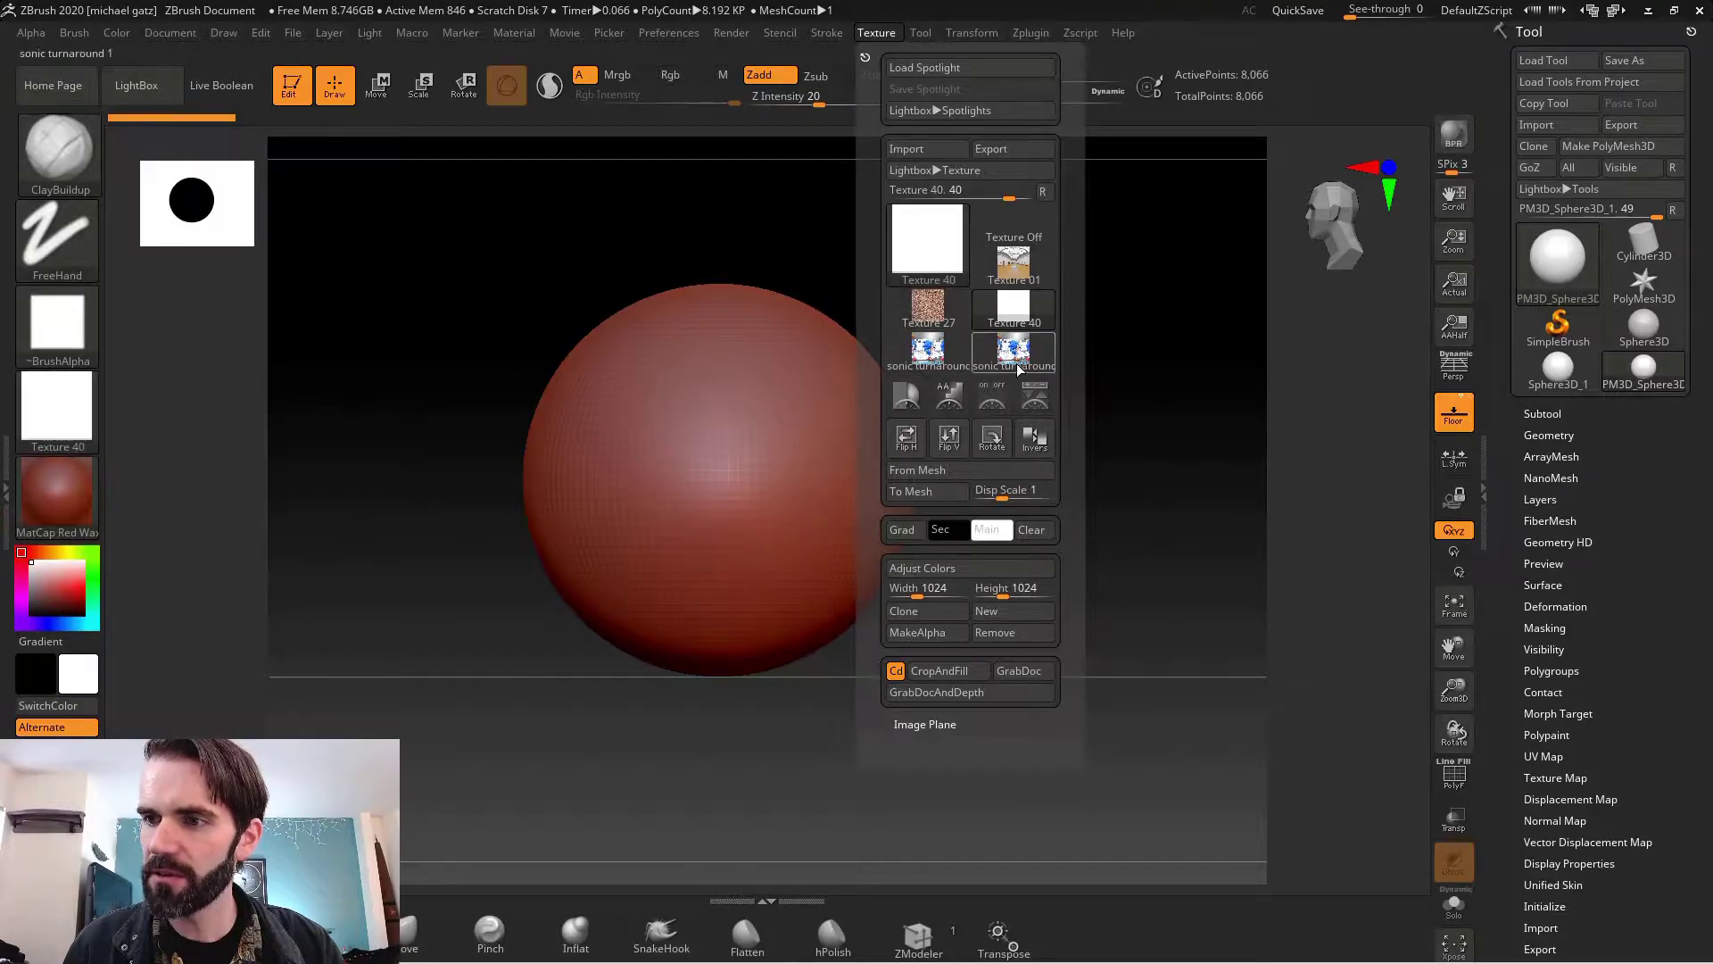
pyautogui.moveTo(1004, 355)
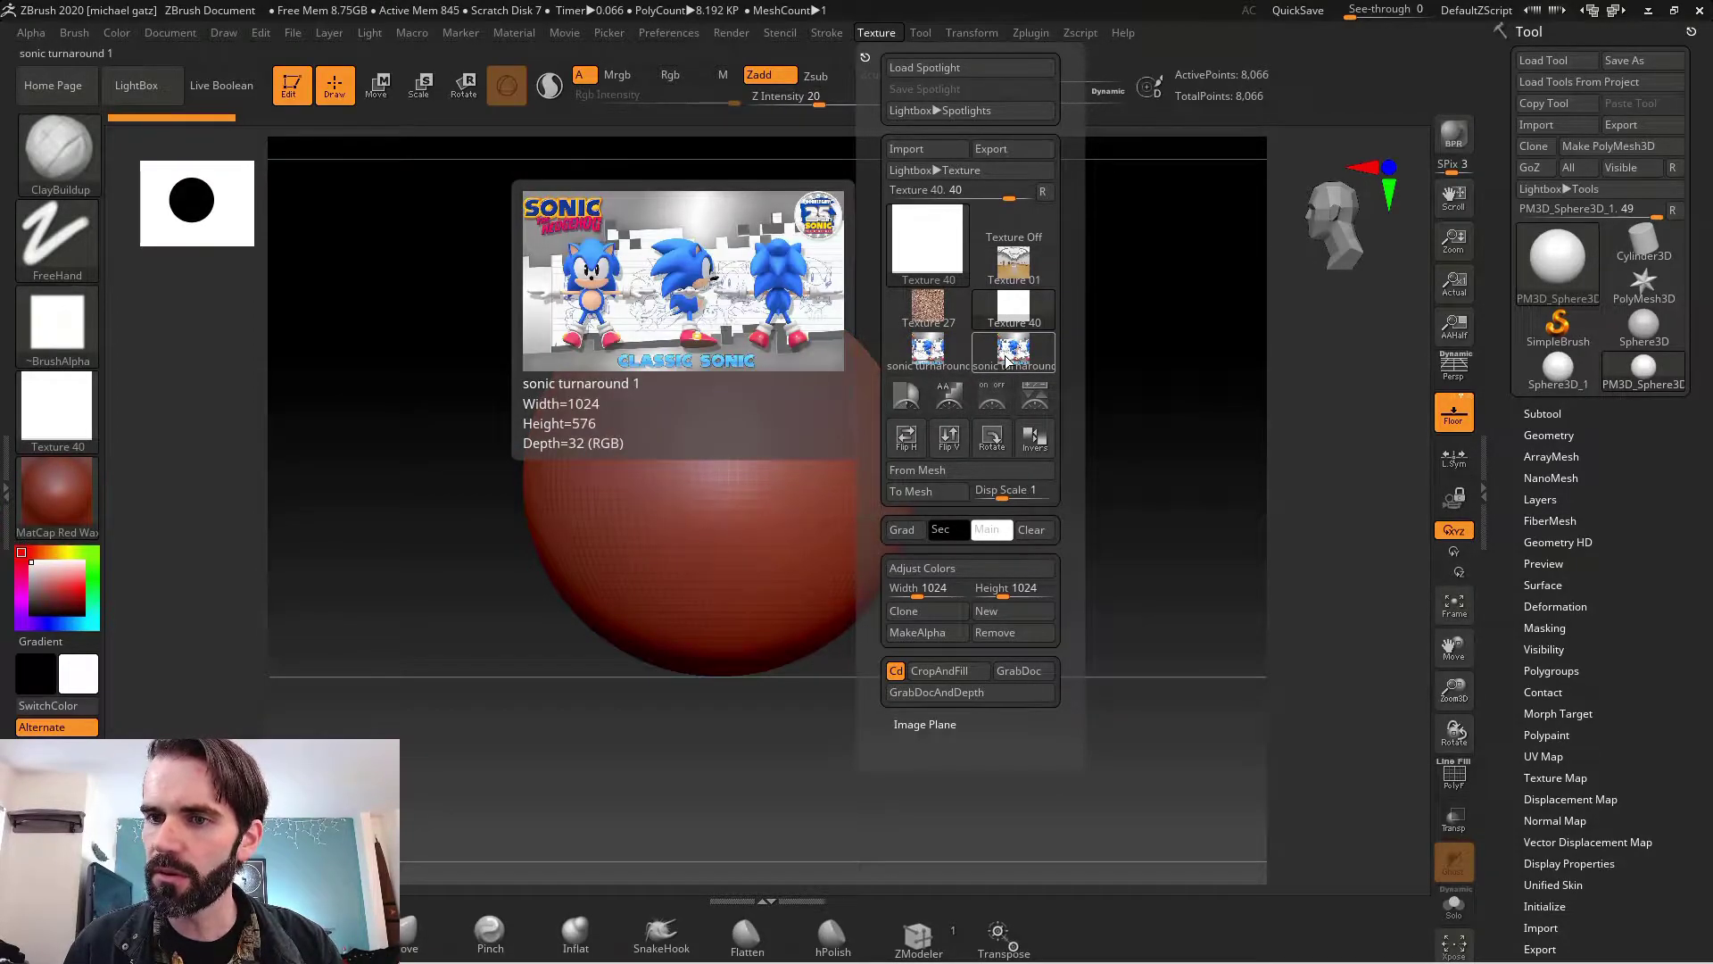
pyautogui.click(1005, 355)
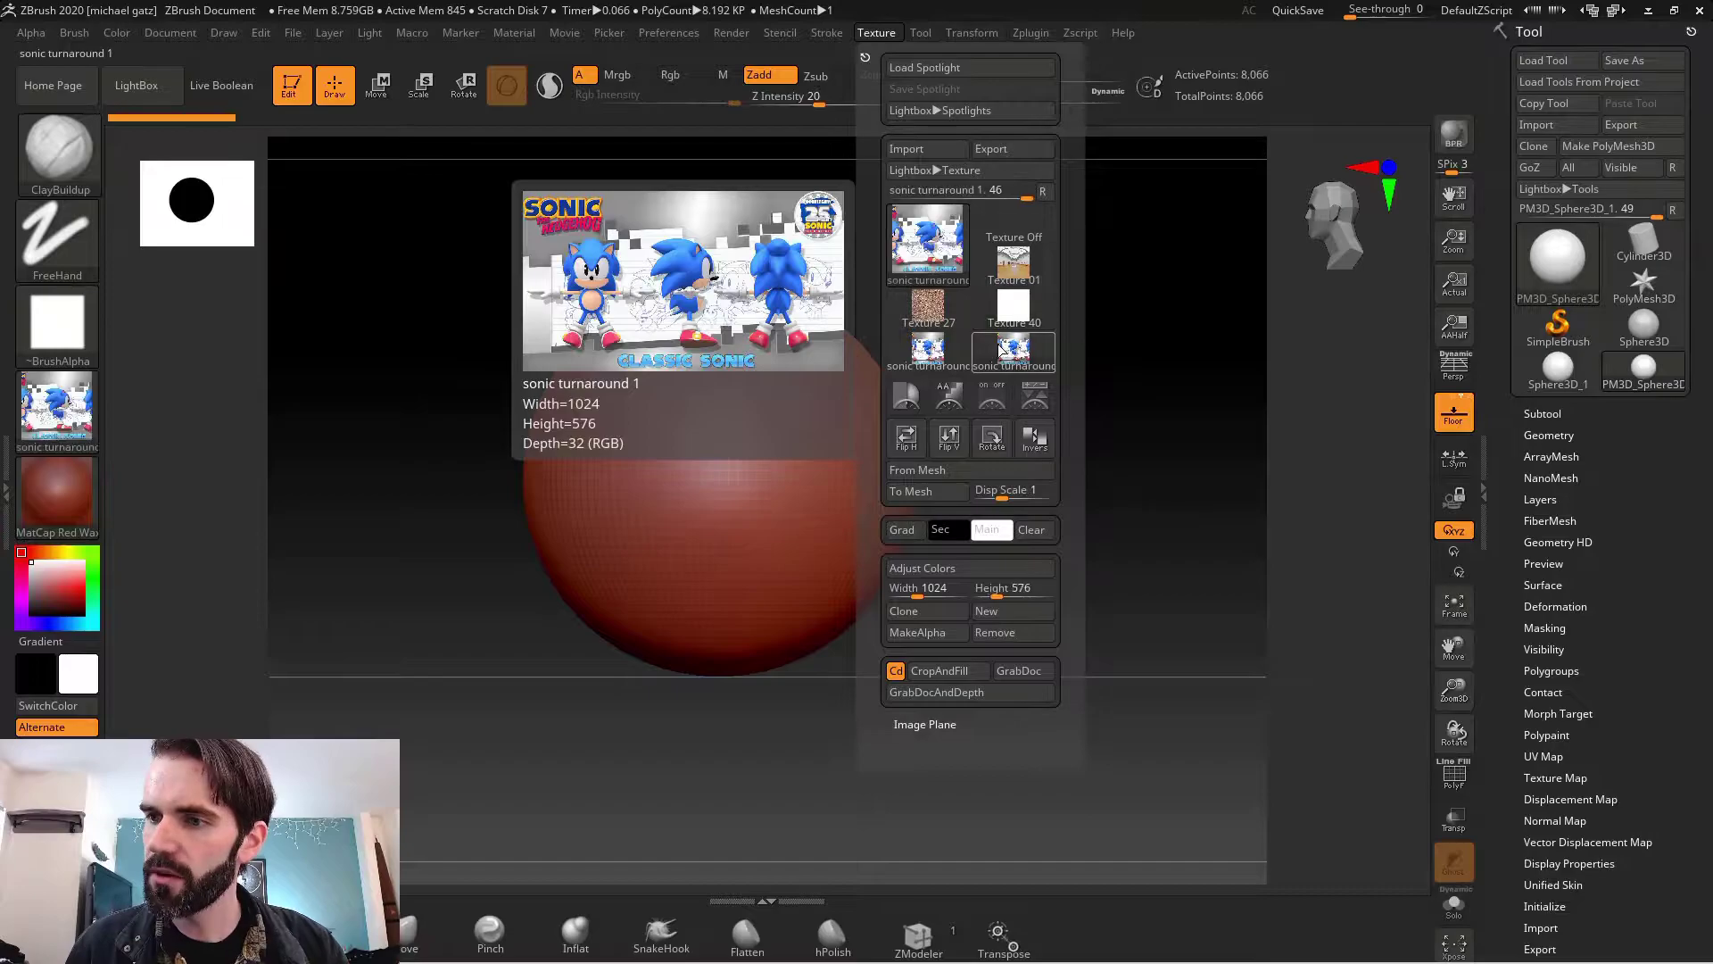
pyautogui.click(1016, 355)
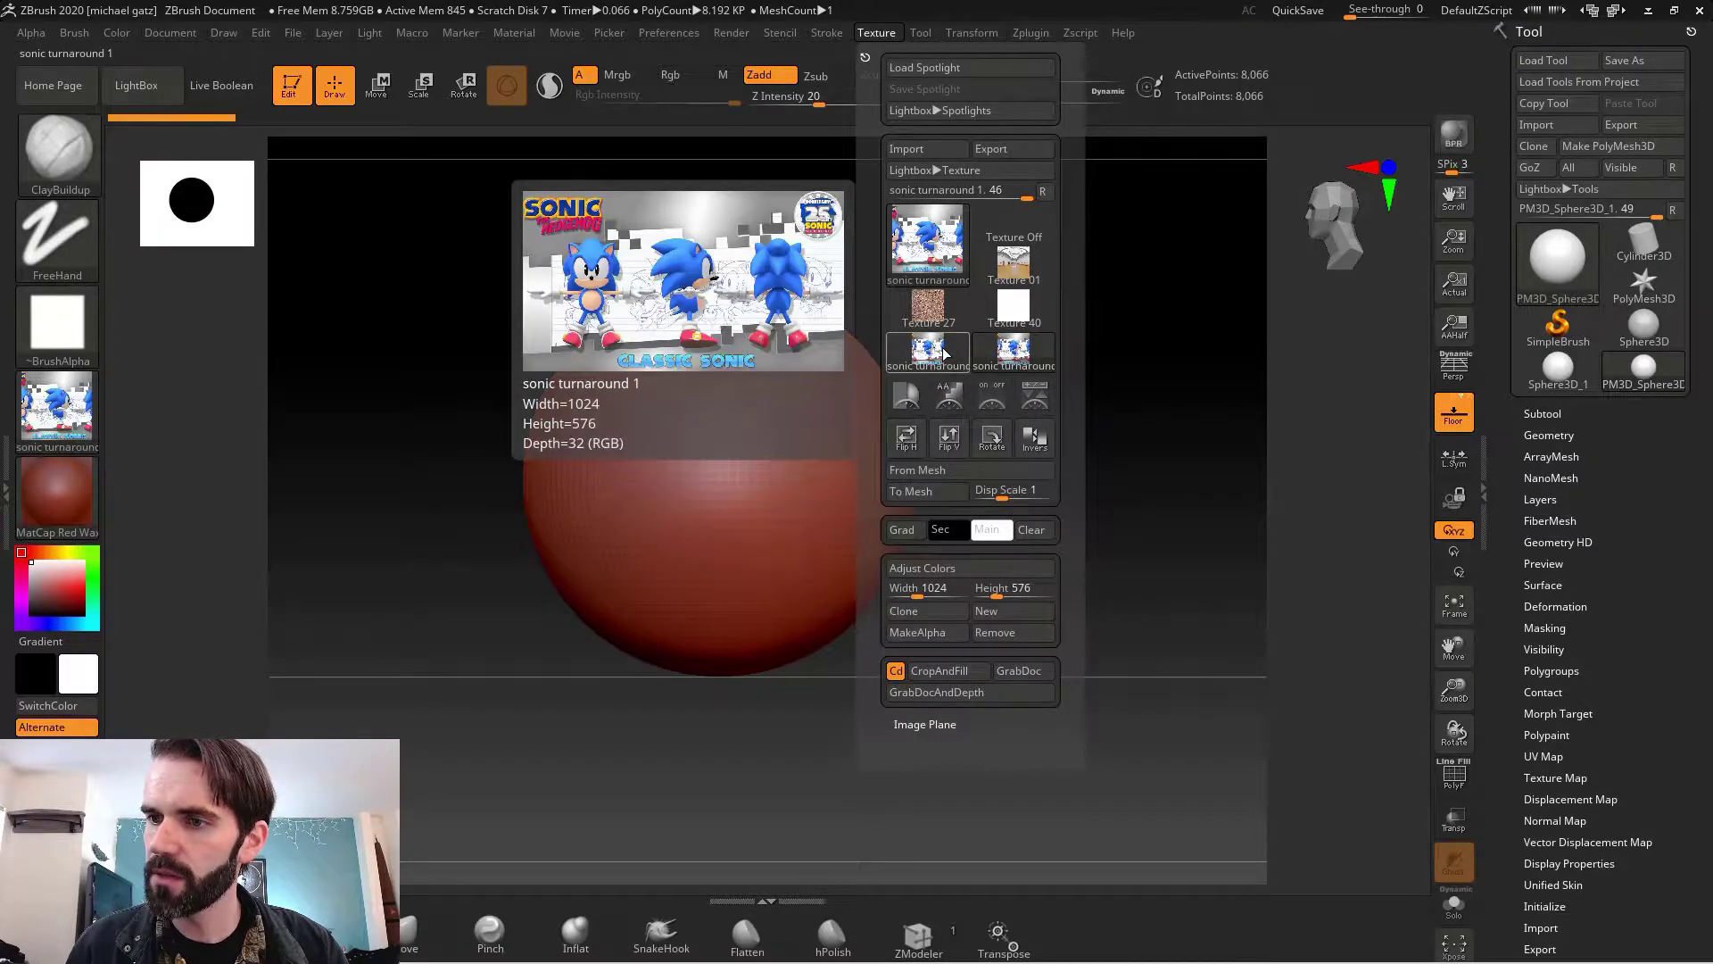
pyautogui.click(904, 364)
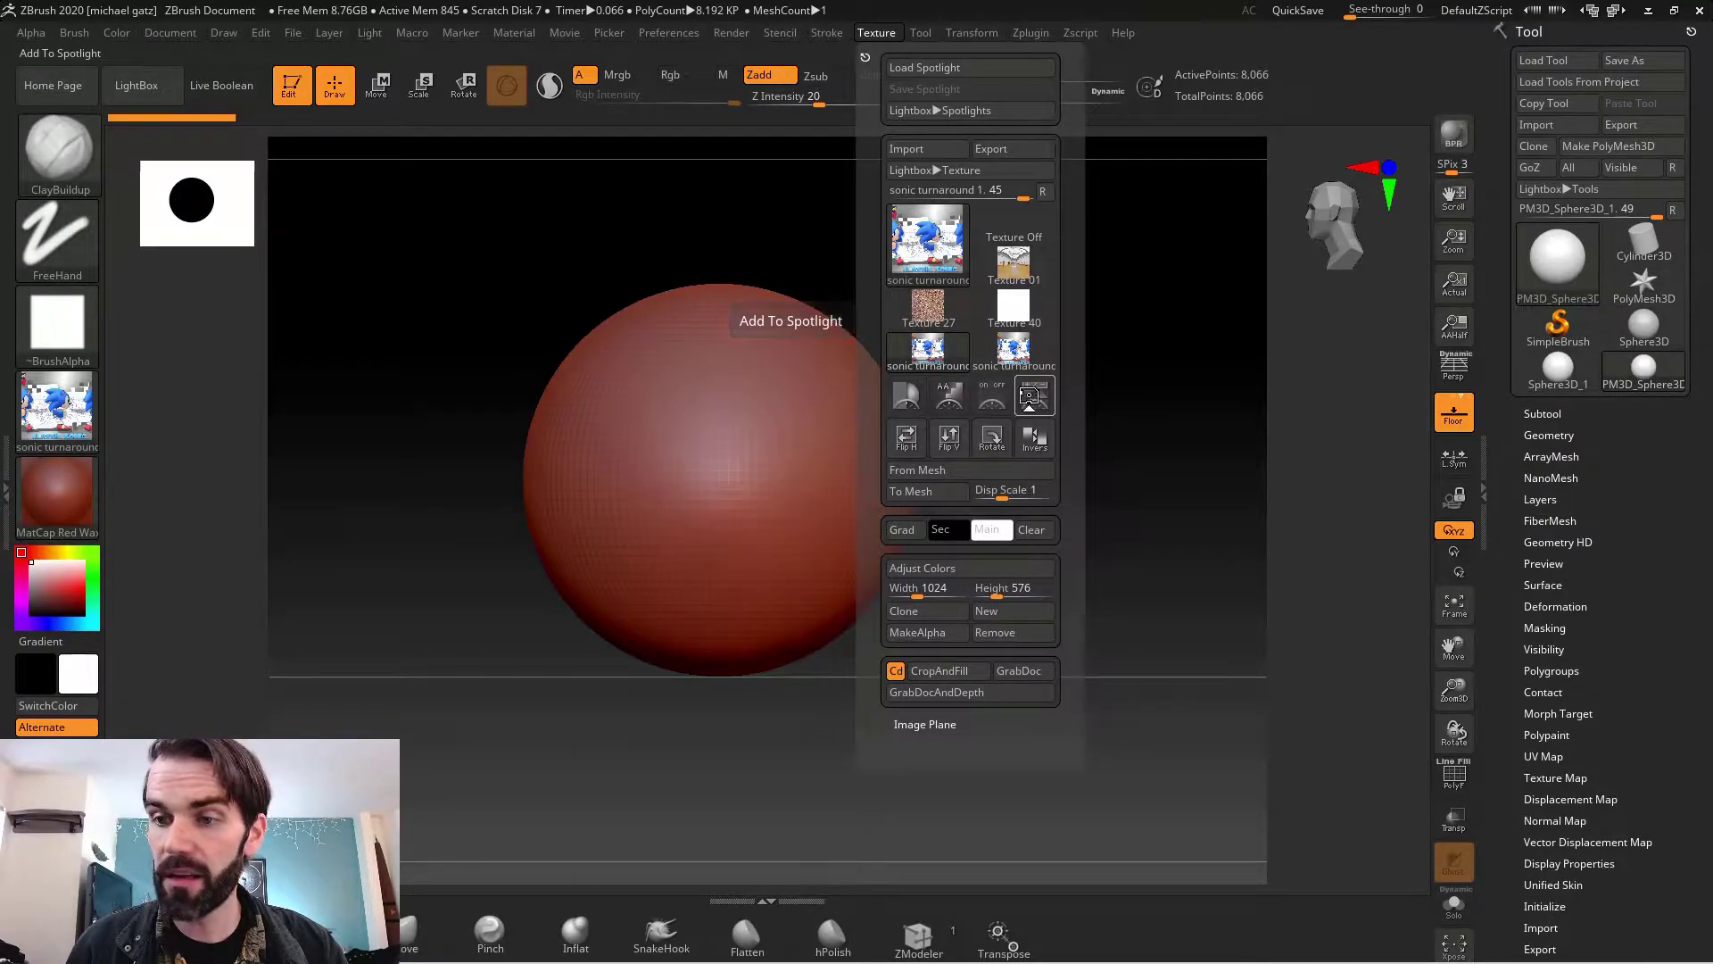
pyautogui.click(1031, 400)
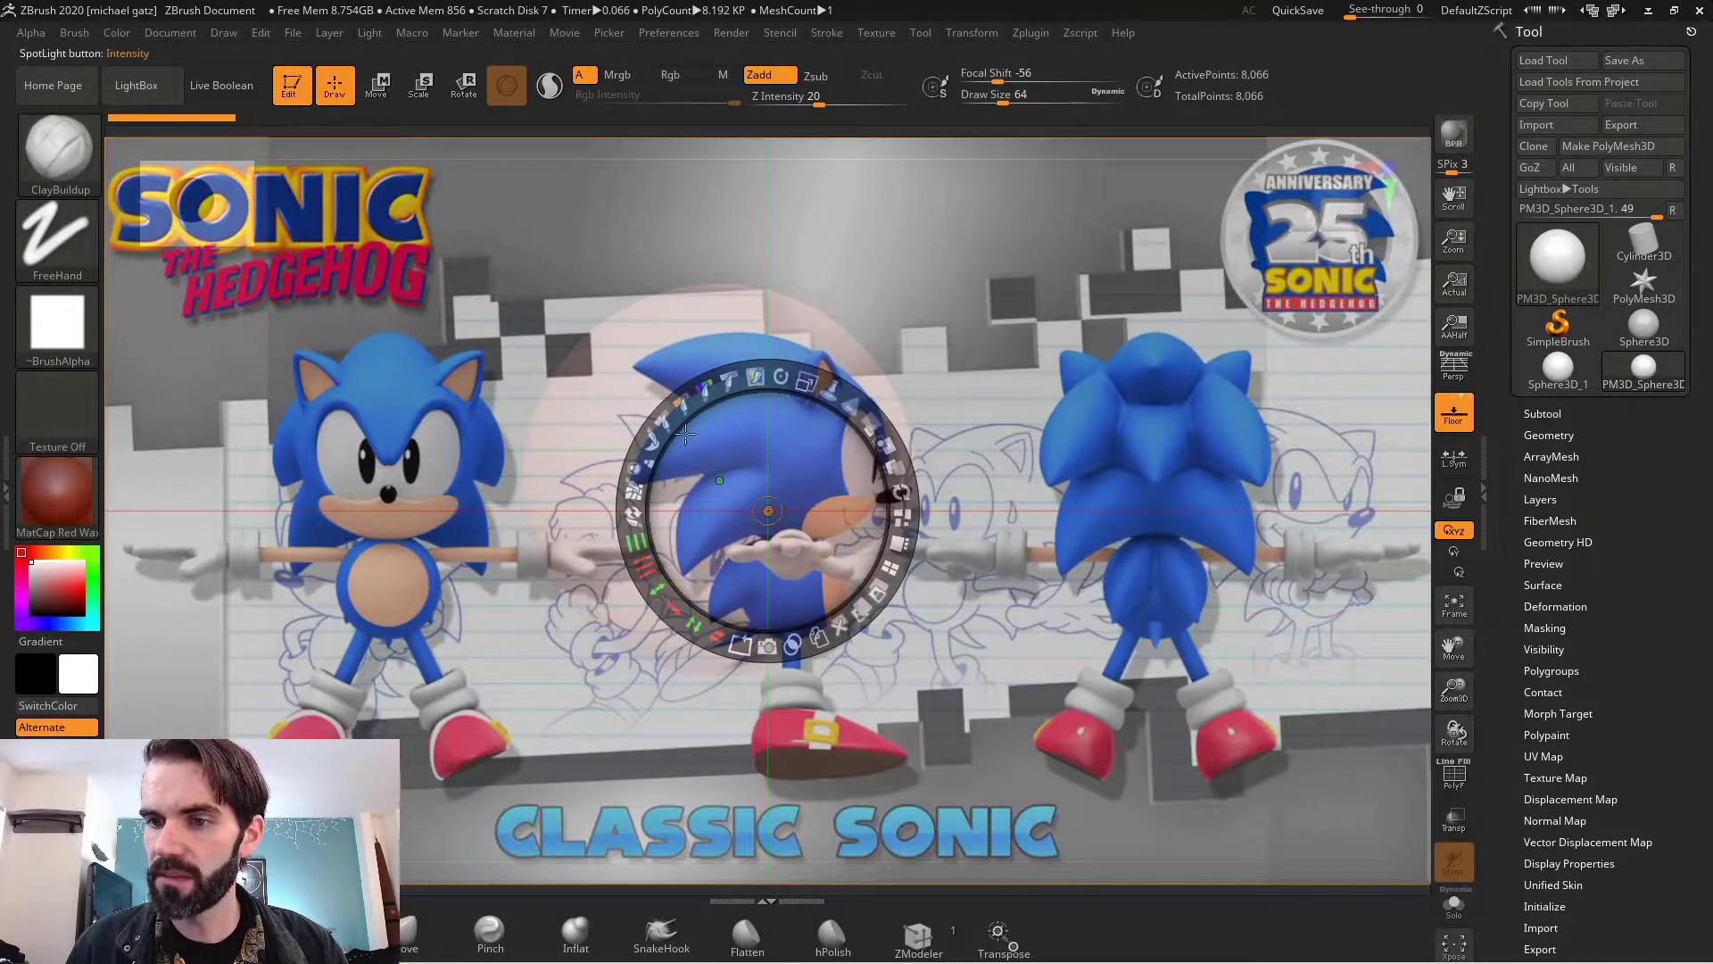
# - Move and enlarge the Spotlight reference so Sonic's front view lies over the sphere, and lower its opacity
pyautogui.moveTo(806, 444); pyautogui.dragTo(555, 481)
pyautogui.moveTo(814, 290); pyautogui.dragTo(639, 309)
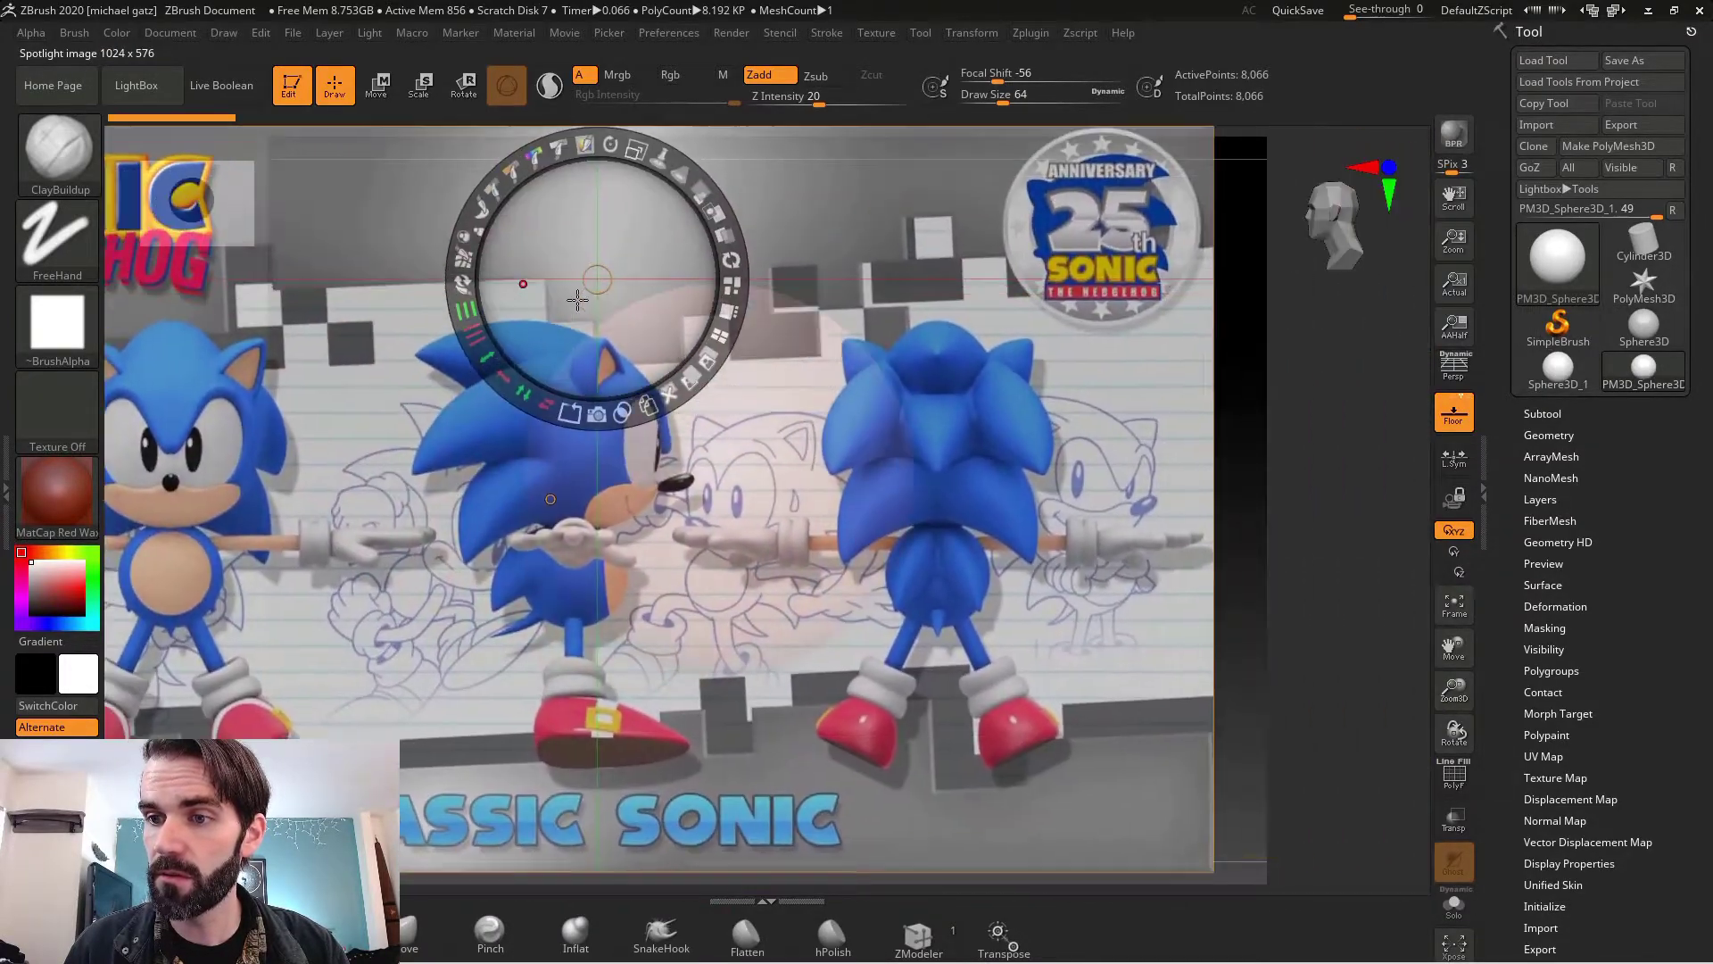
pyautogui.moveTo(562, 460); pyautogui.dragTo(671, 493)
pyautogui.moveTo(685, 359); pyautogui.dragTo(669, 361)
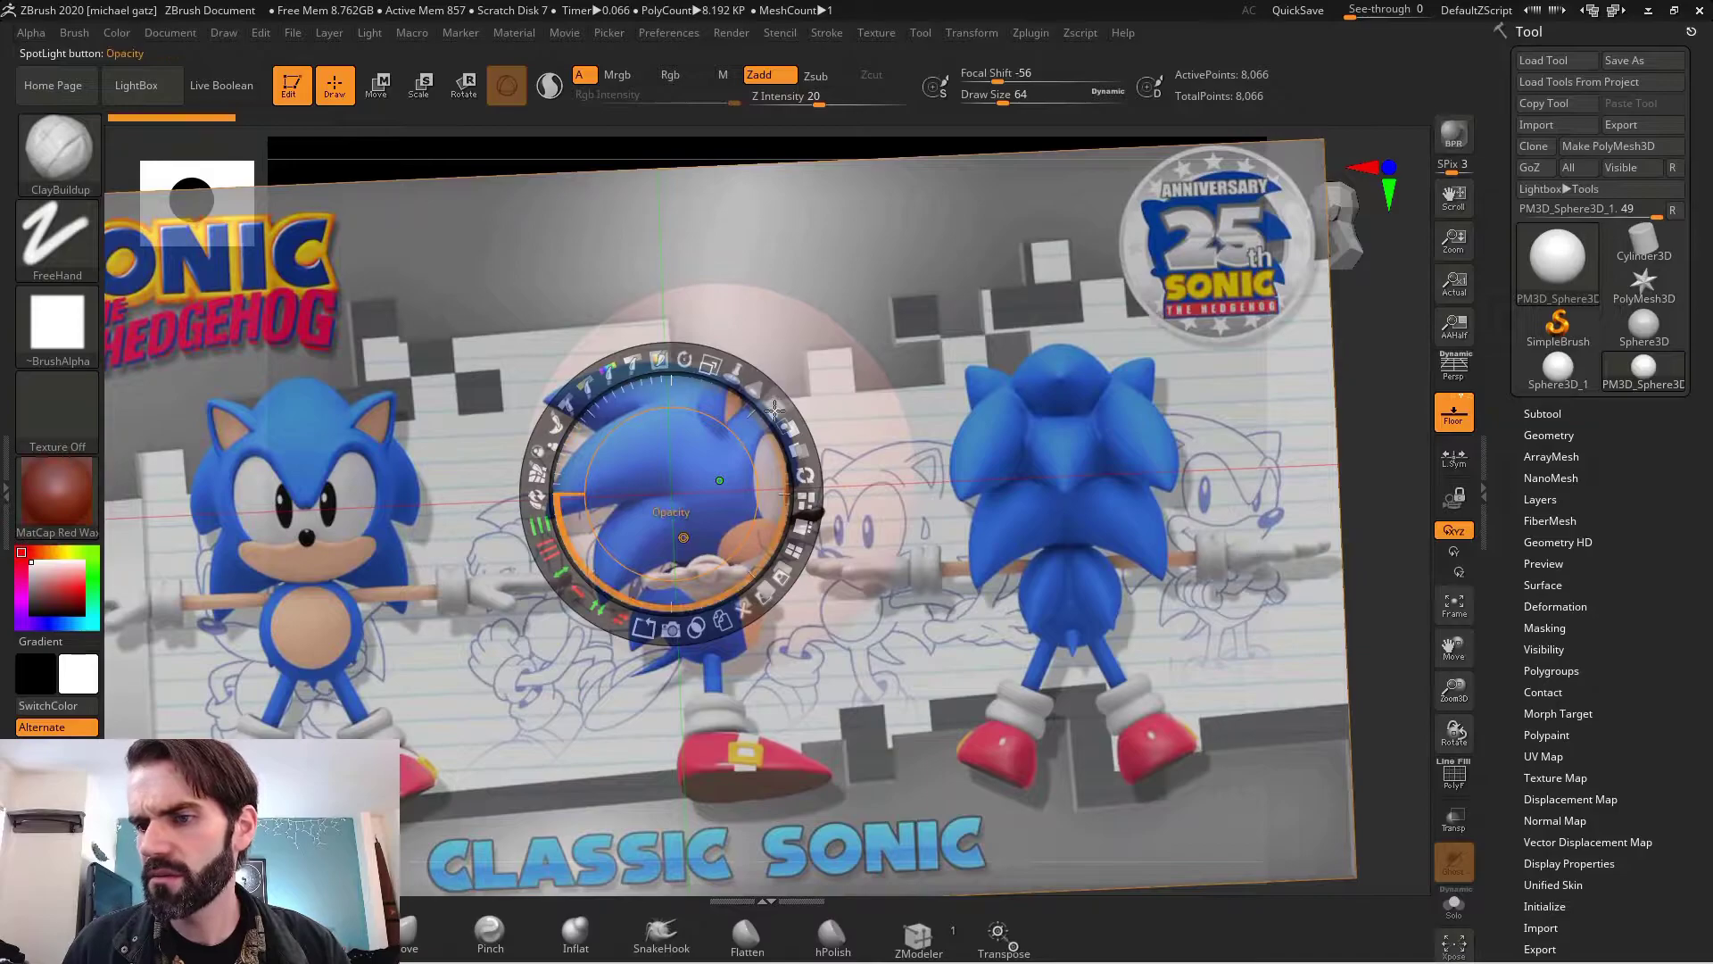
pyautogui.moveTo(775, 408); pyautogui.dragTo(1280, 323)
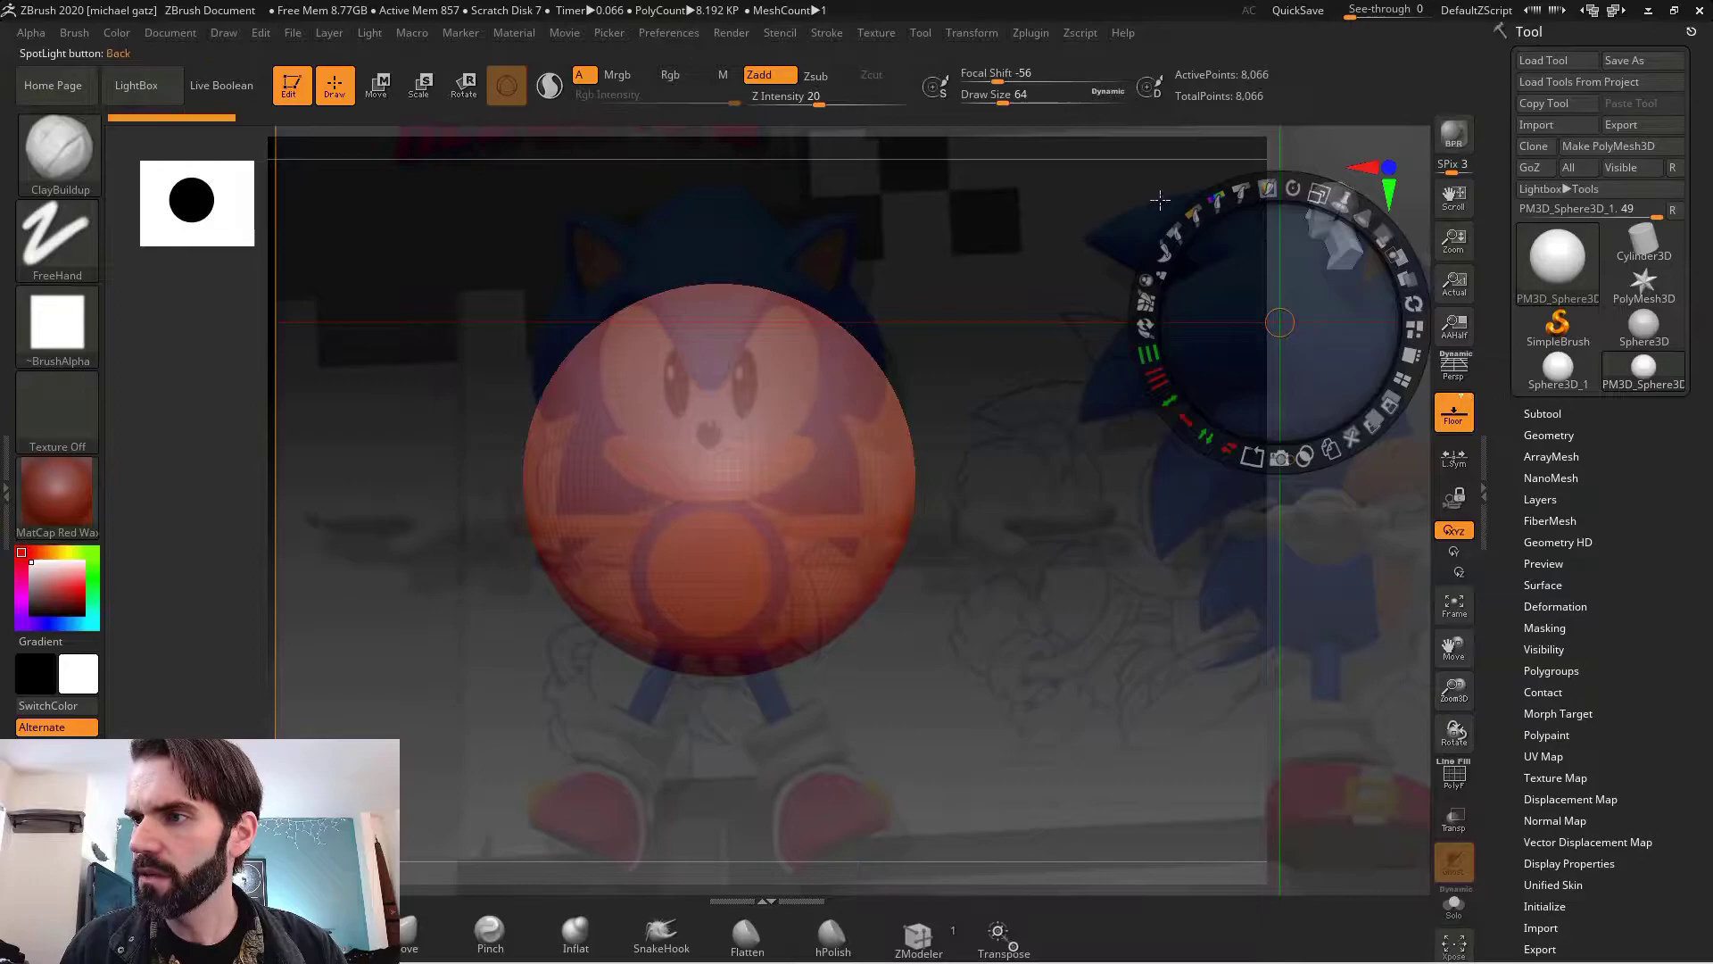
# - Toggle the Spotlight reference's visibility and edit mode several times, leaving the image visible with its control wheel hidden
pyautogui.press('z')
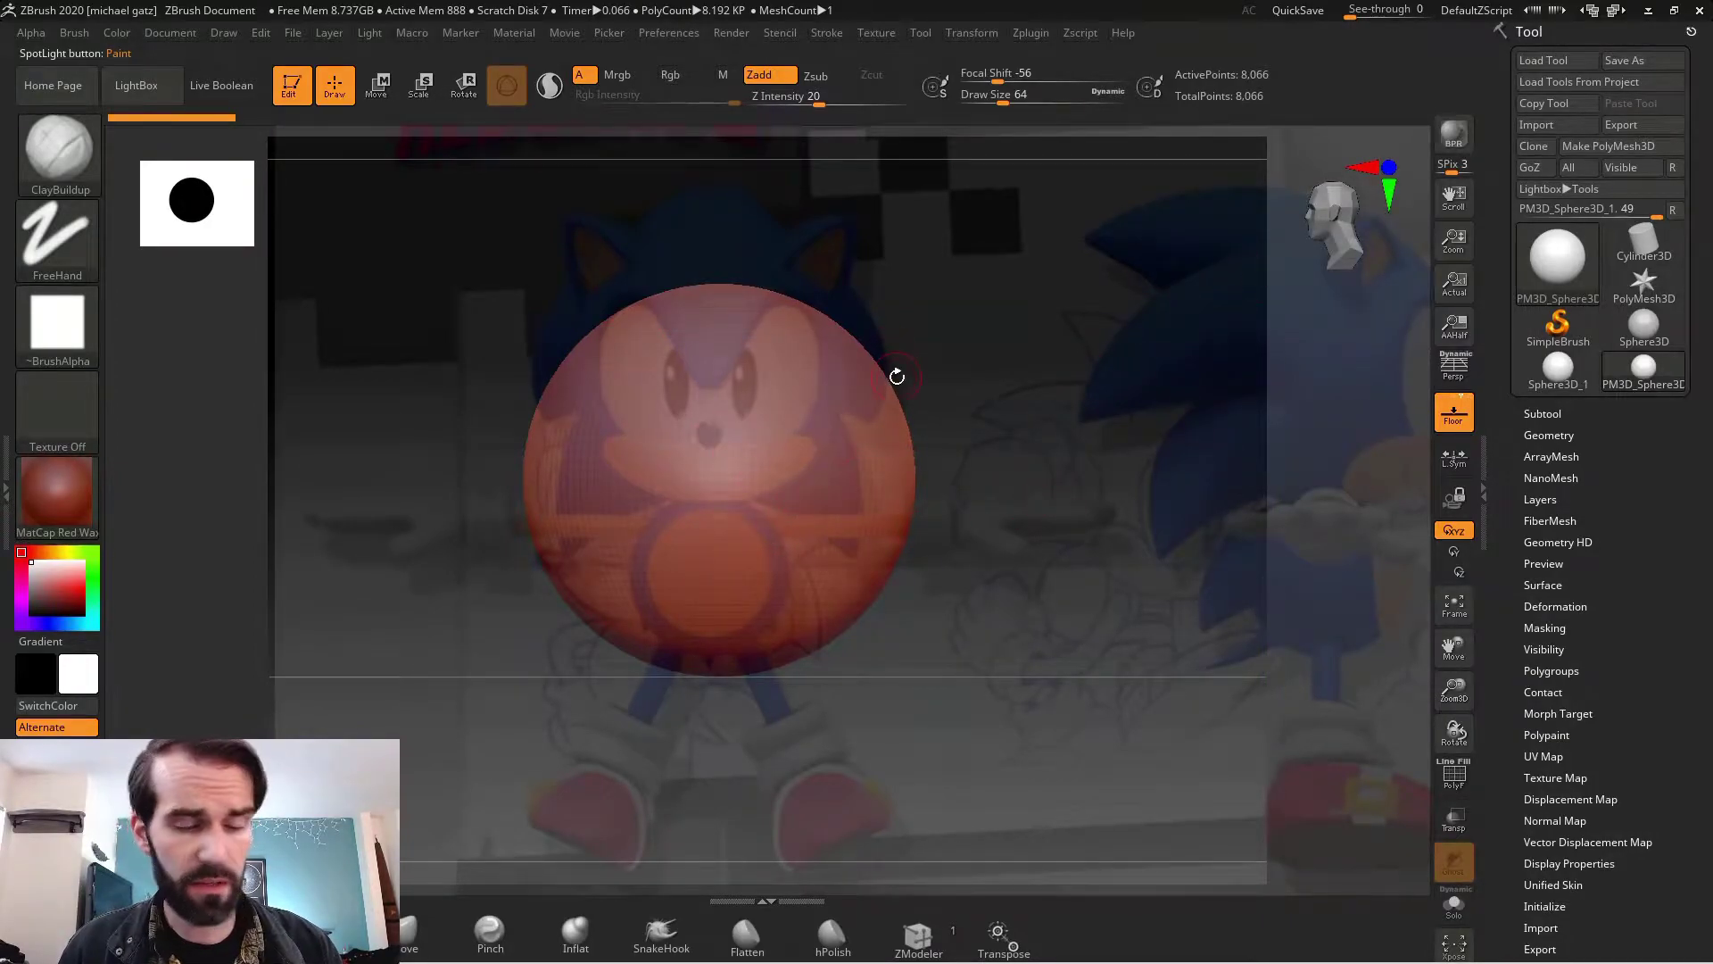
pyautogui.hotkey('shift', 'z')
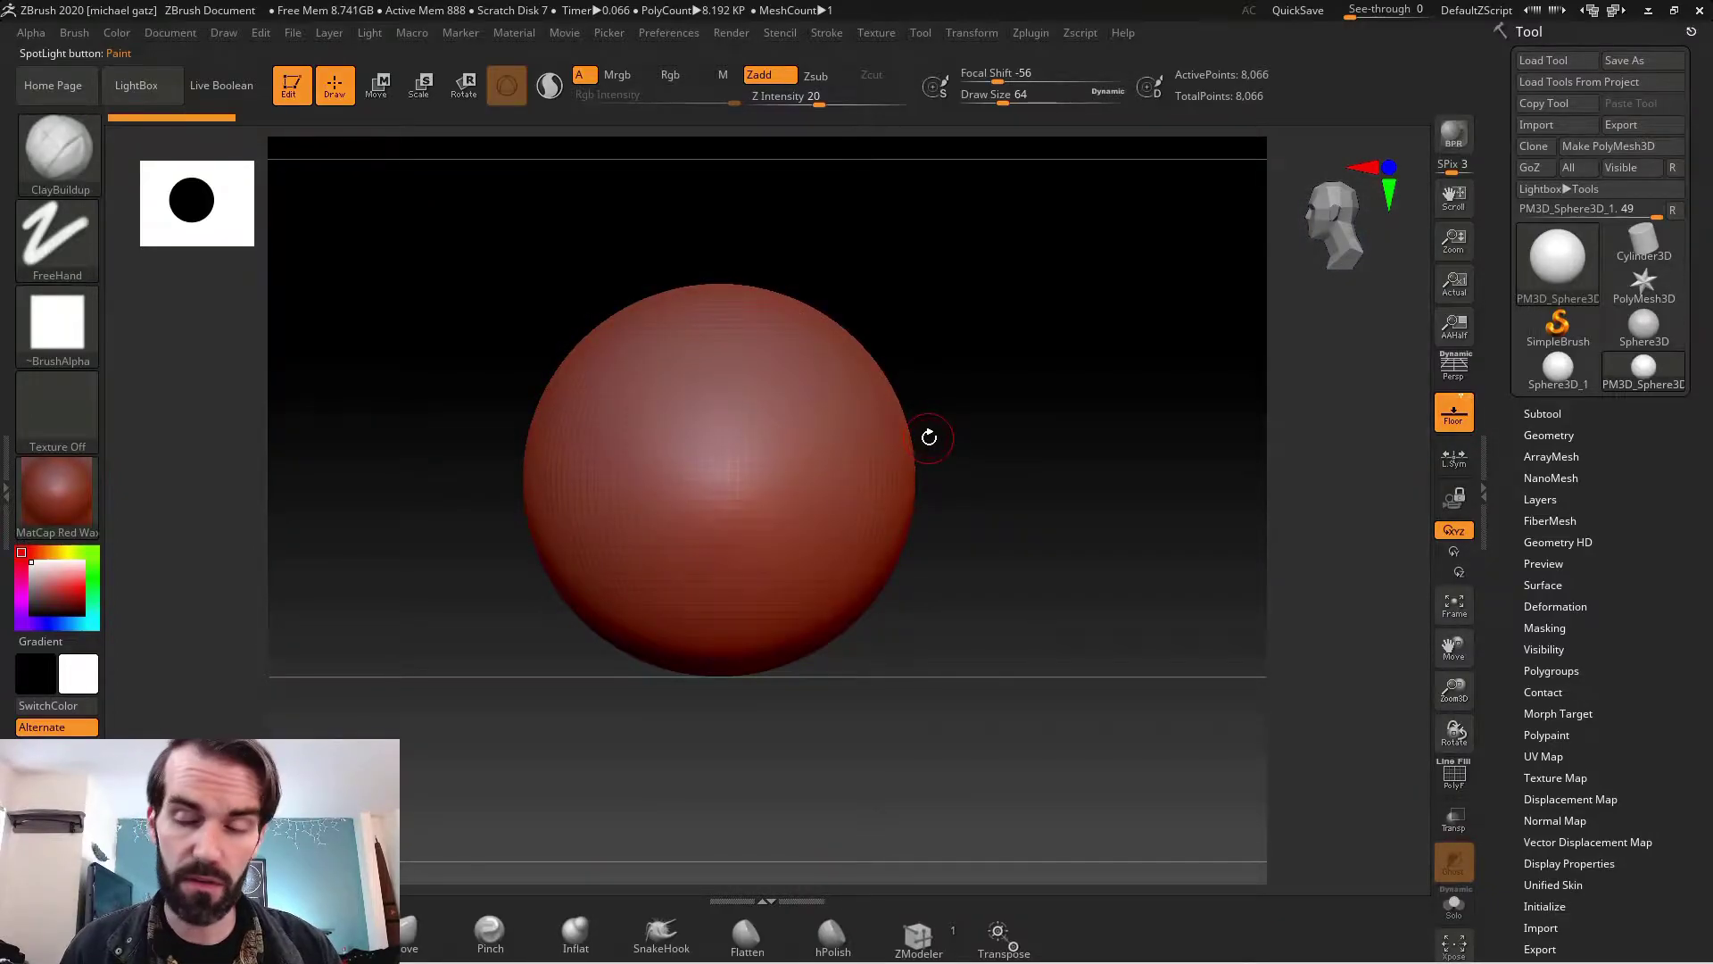
pyautogui.hotkey('shift', 'z')
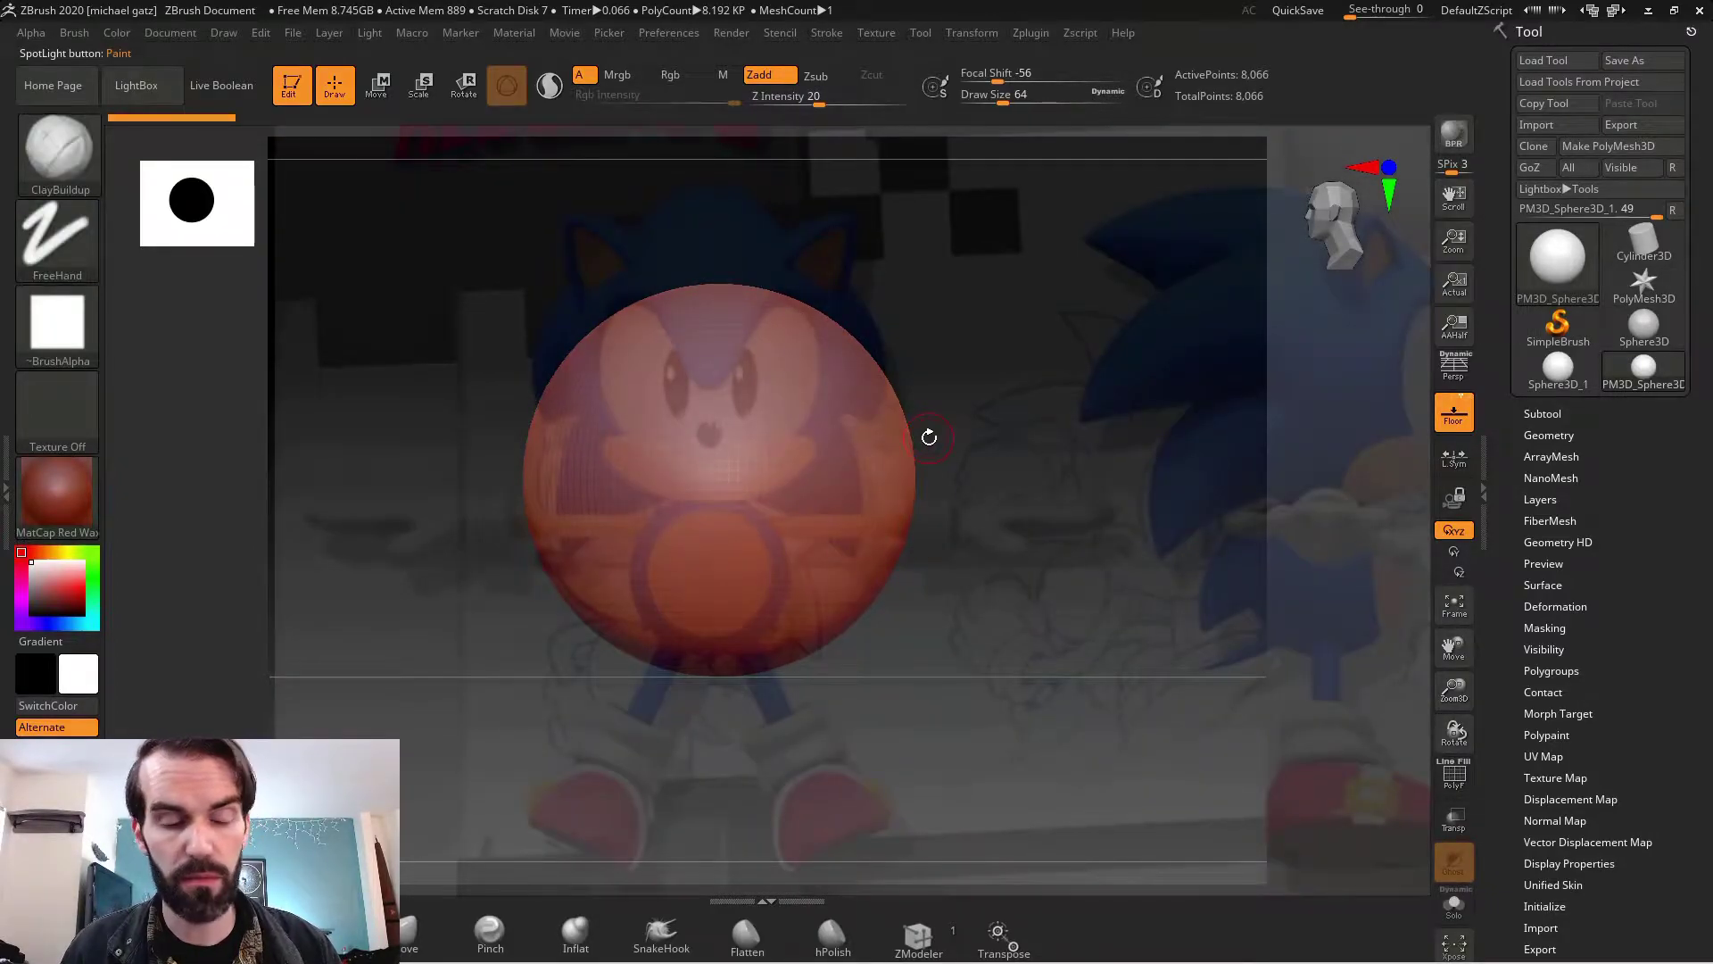
pyautogui.press('z')
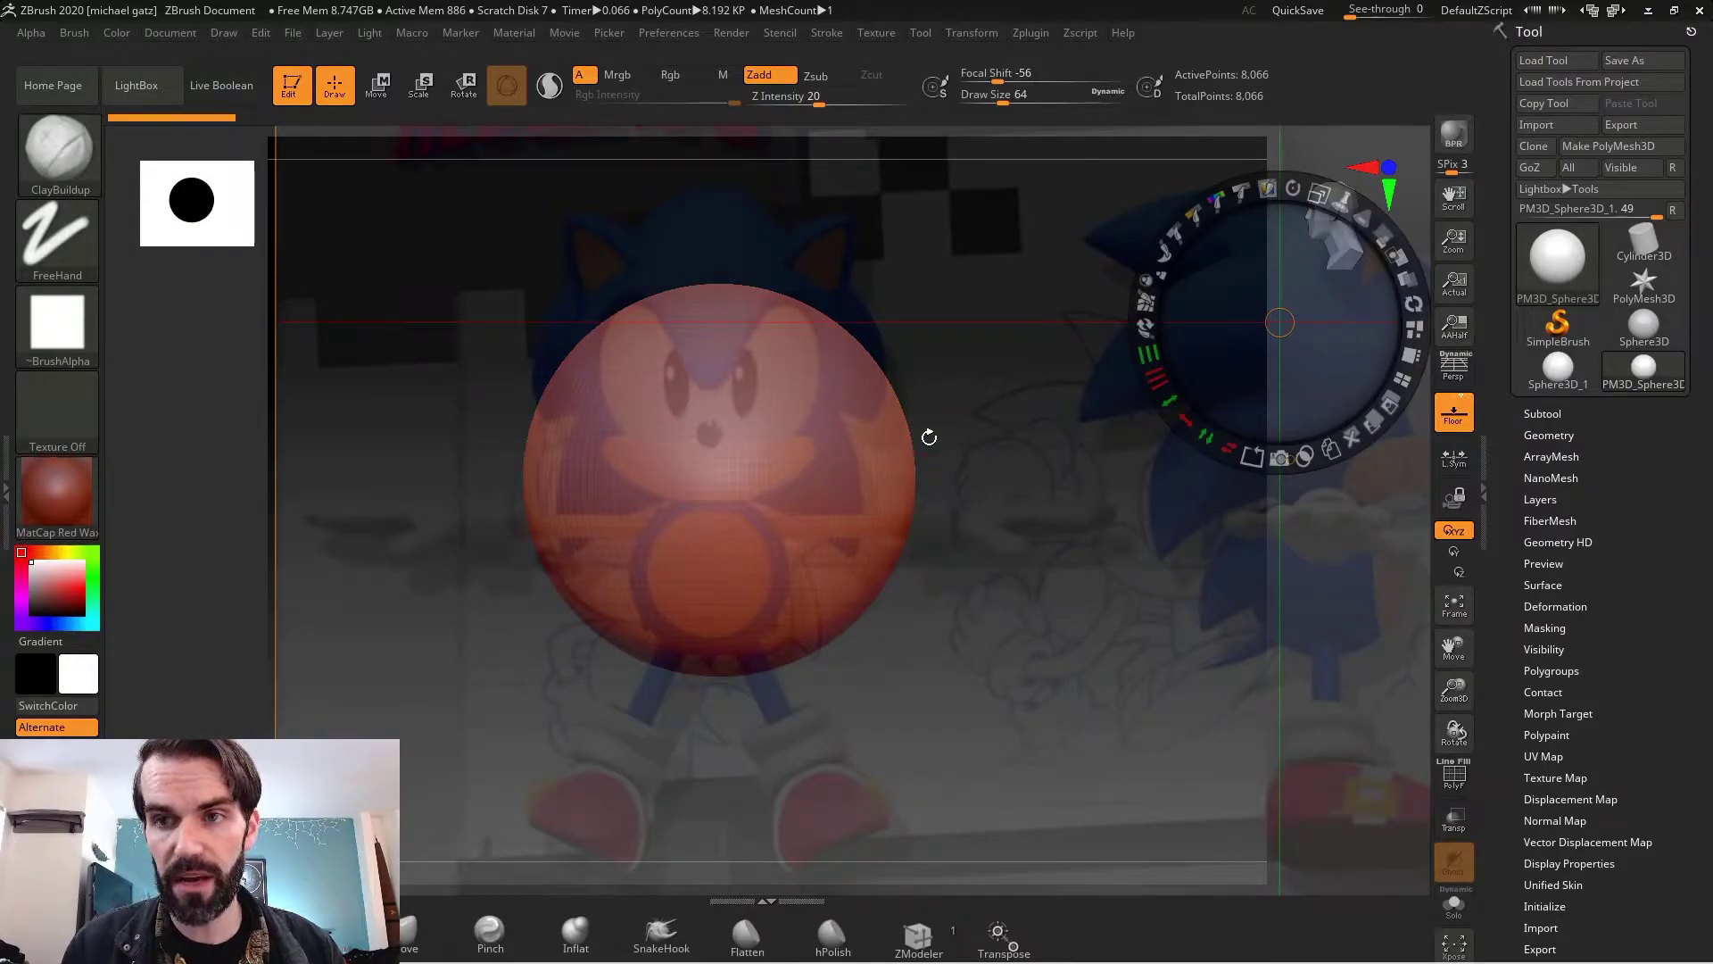
pyautogui.press('z')
pyautogui.press('z')
pyautogui.press('z')
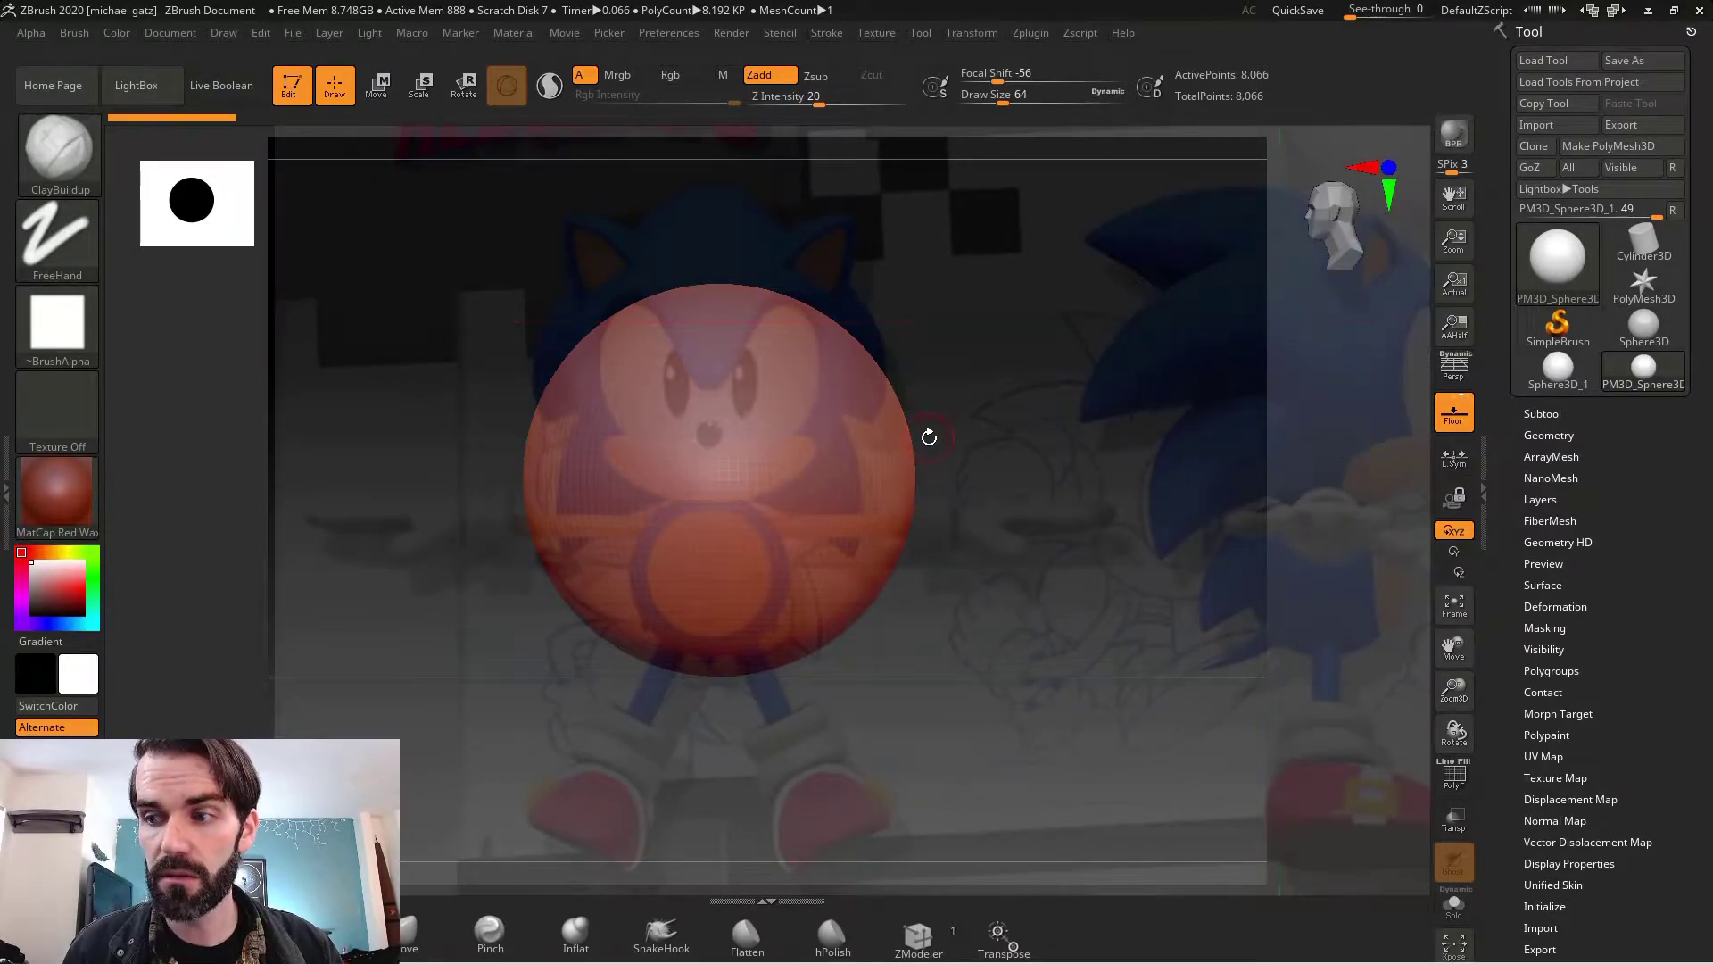
pyautogui.press('shift')
pyautogui.hotkey('shift', 'z')
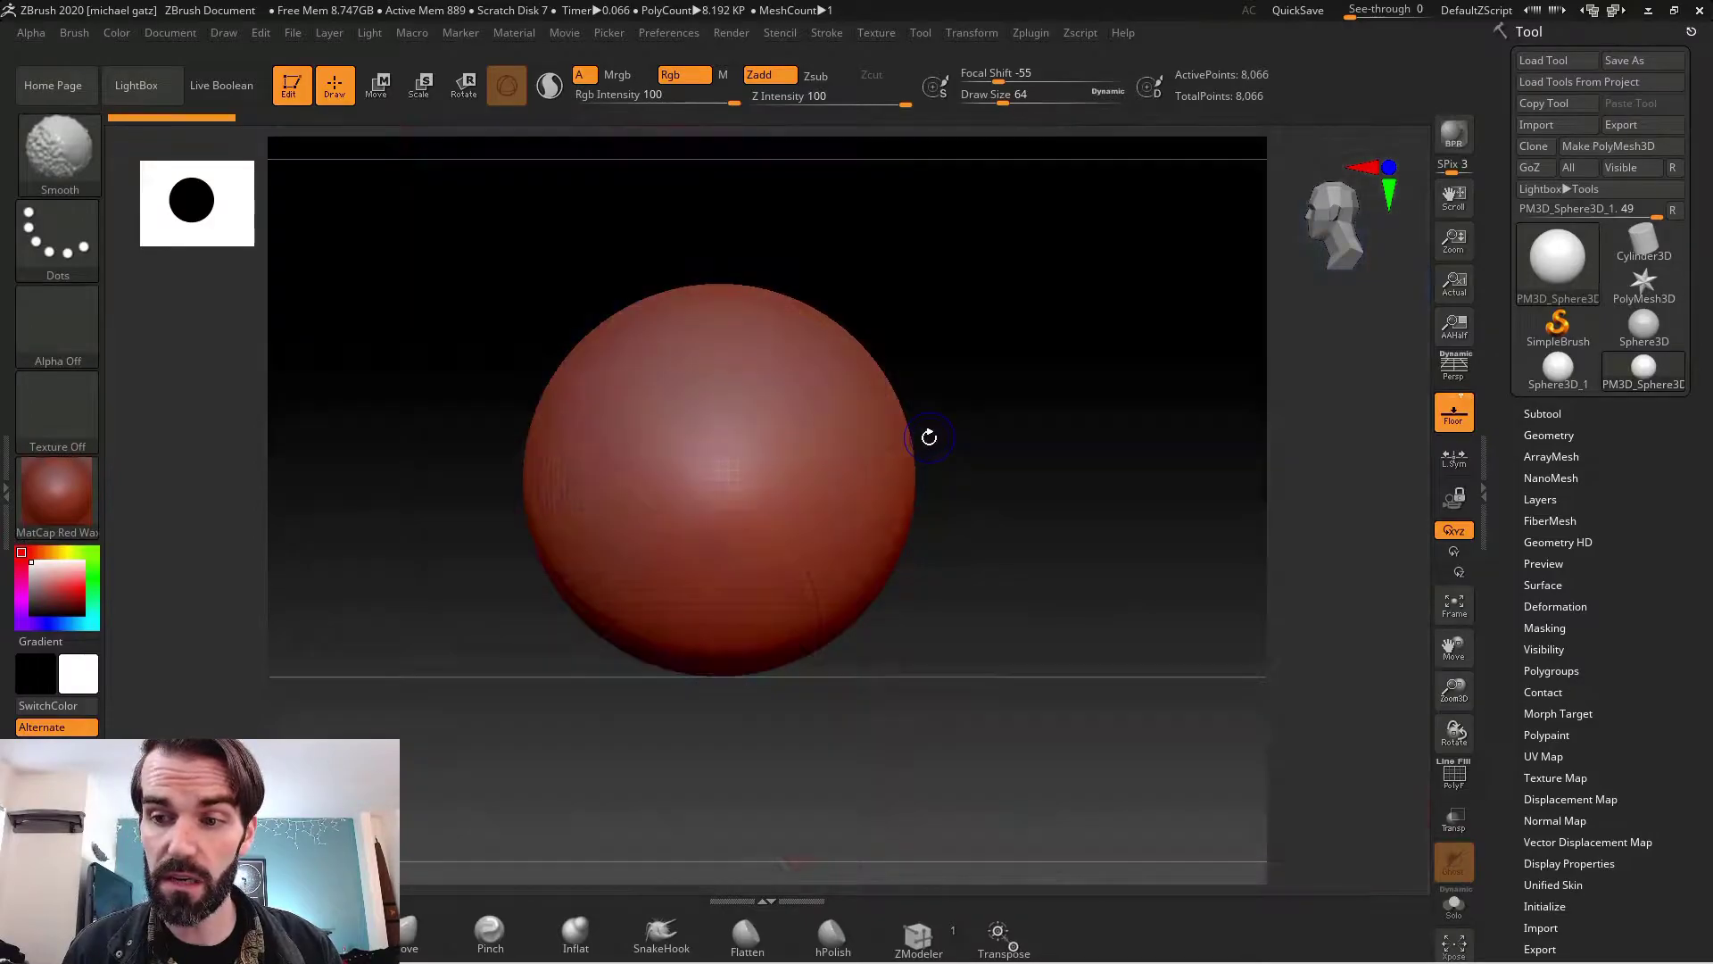
pyautogui.hotkey('shift', 'z')
pyautogui.hotkey('shift', 'z')
pyautogui.hotkey('shift', 'z')
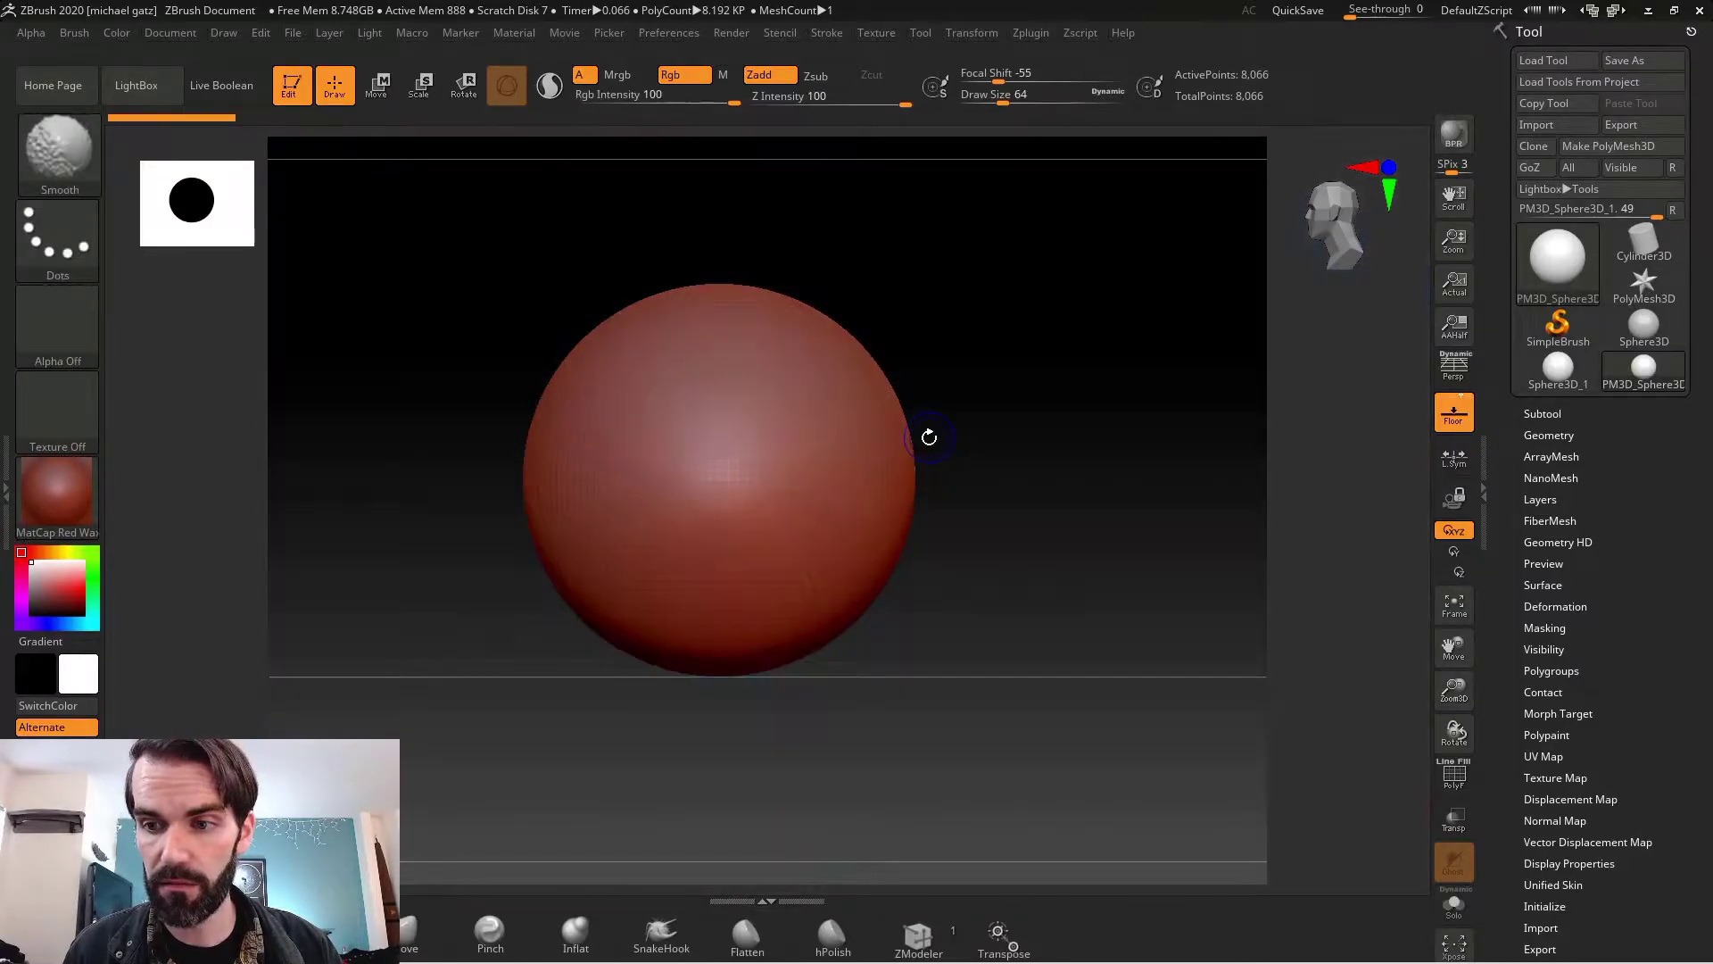
pyautogui.press('z')
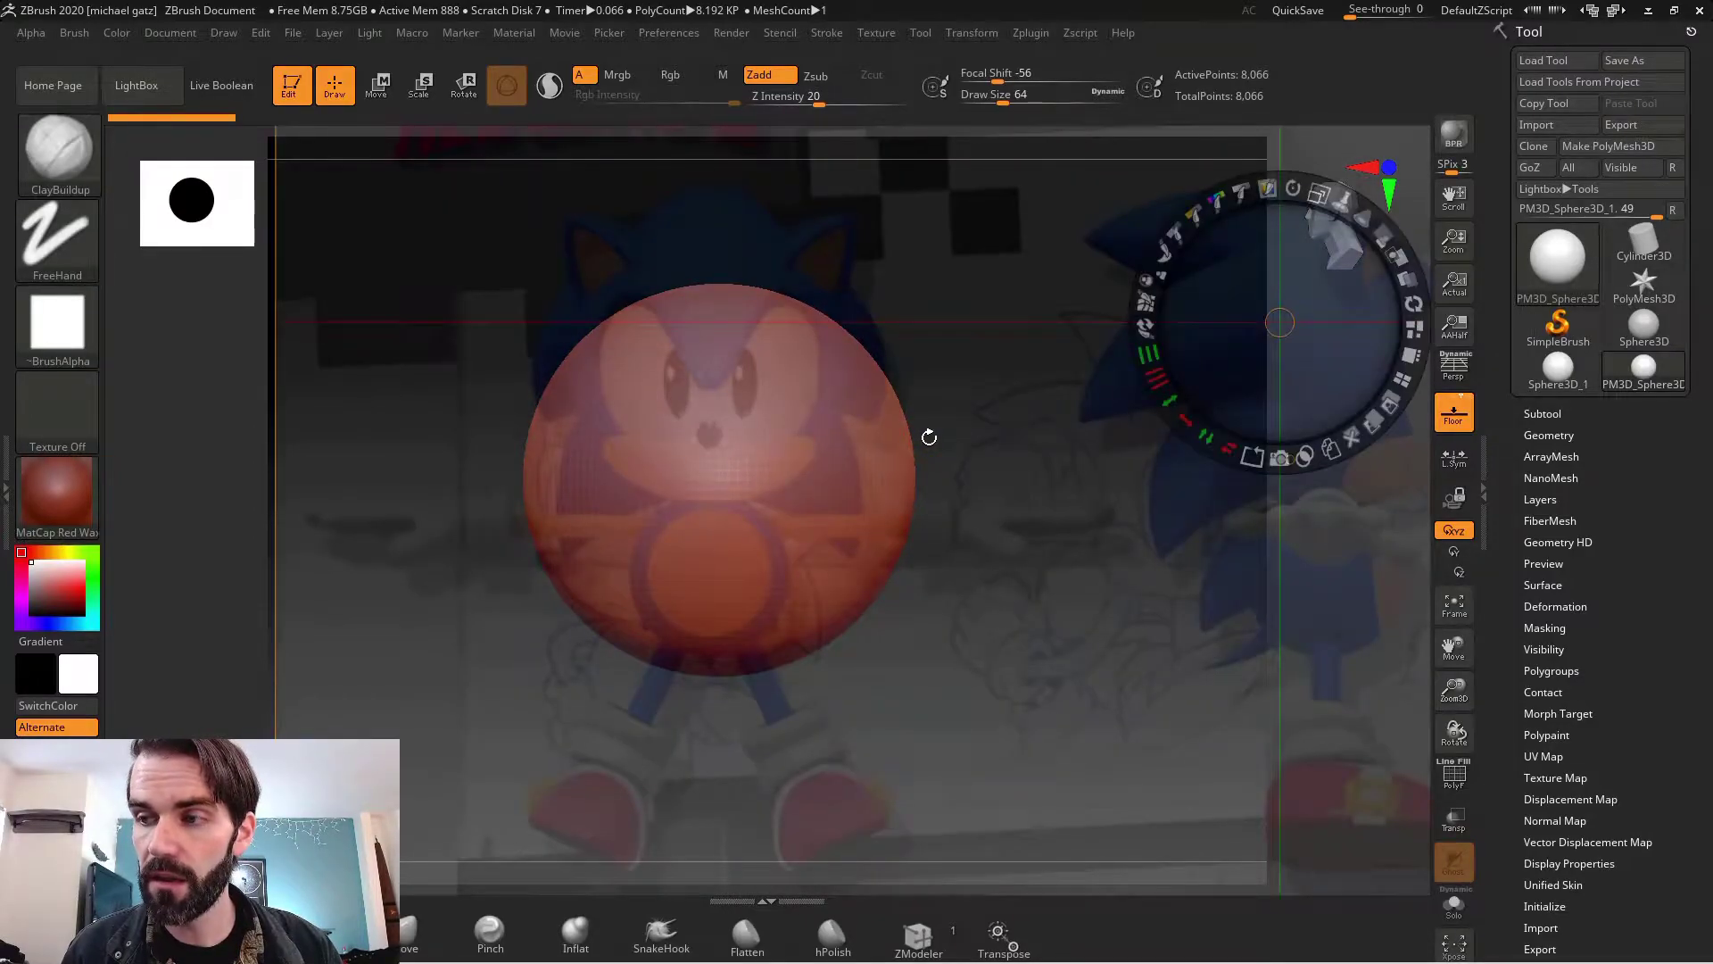
pyautogui.press('z')
# - Open the Samples settings of the ClayBuildup brush
pyautogui.click(79, 31)
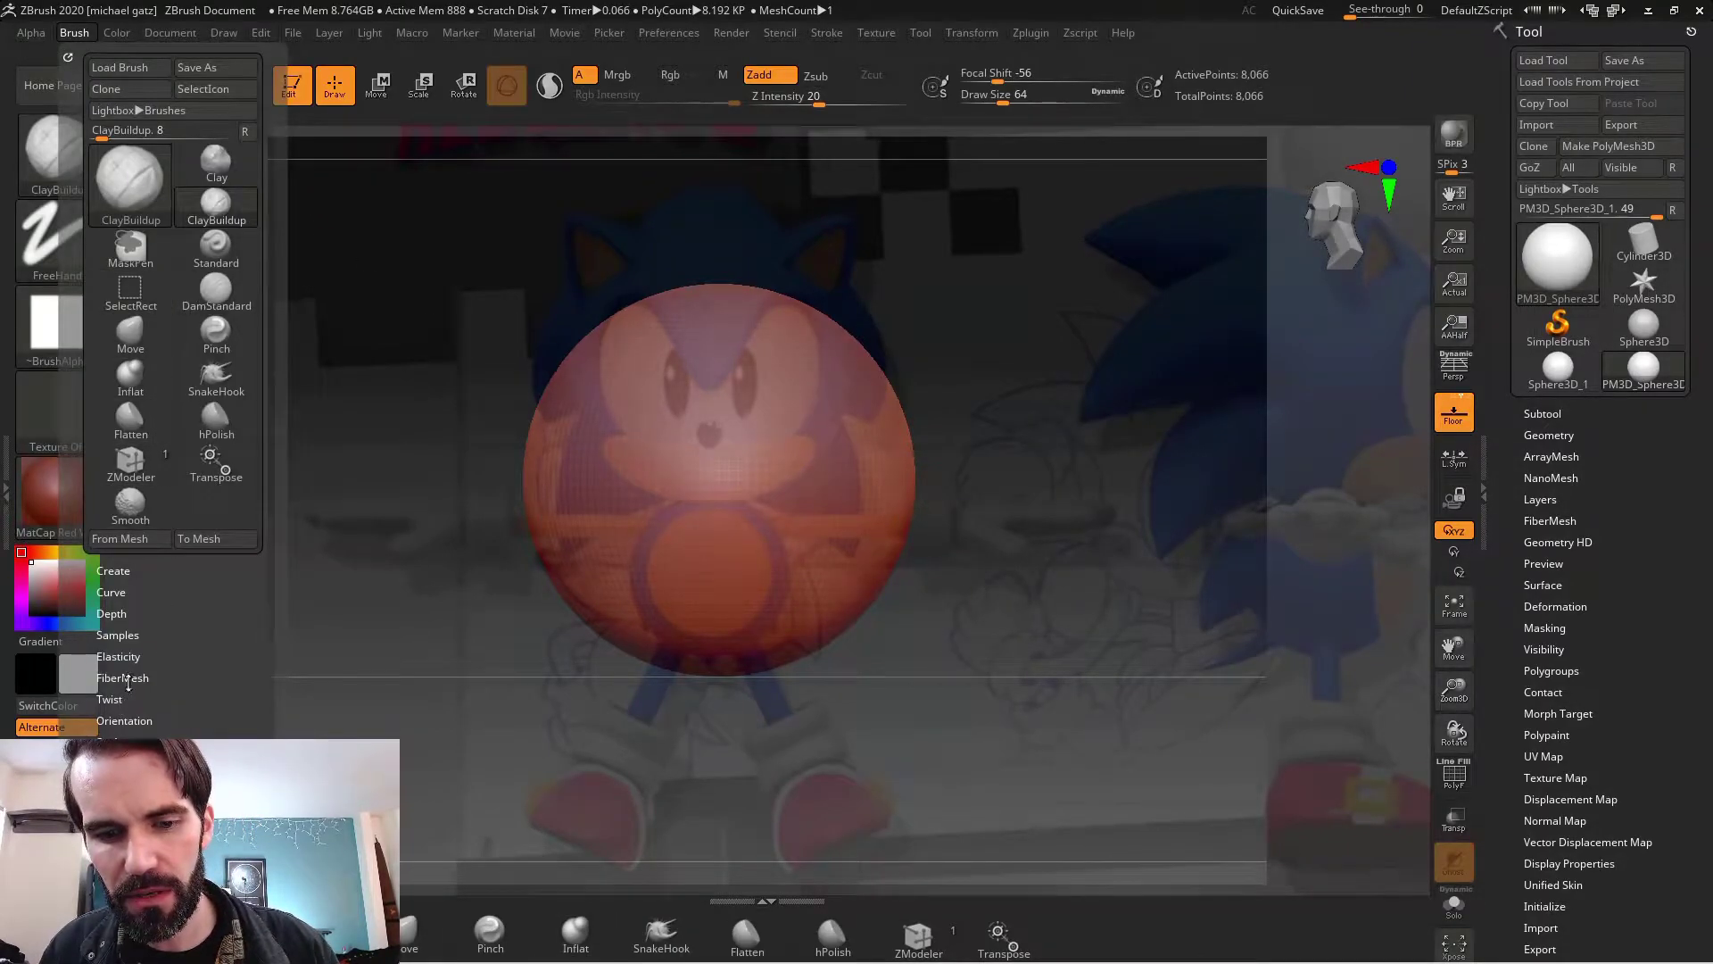
pyautogui.click(144, 635)
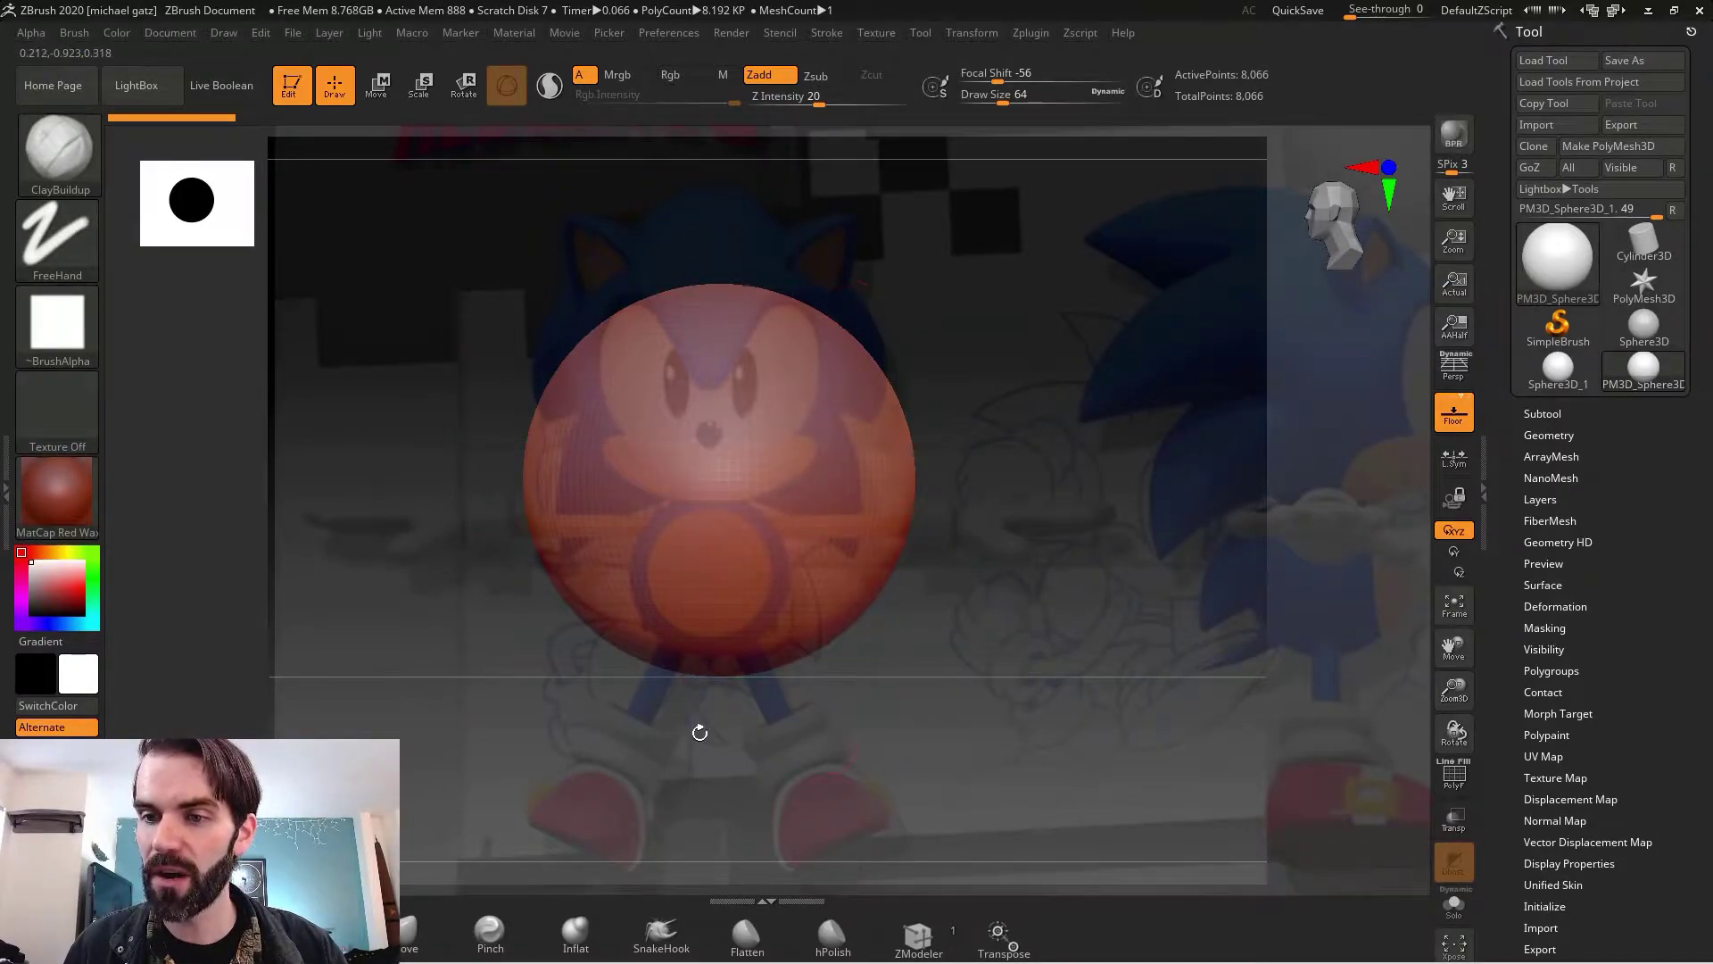
pyautogui.click(75, 34)
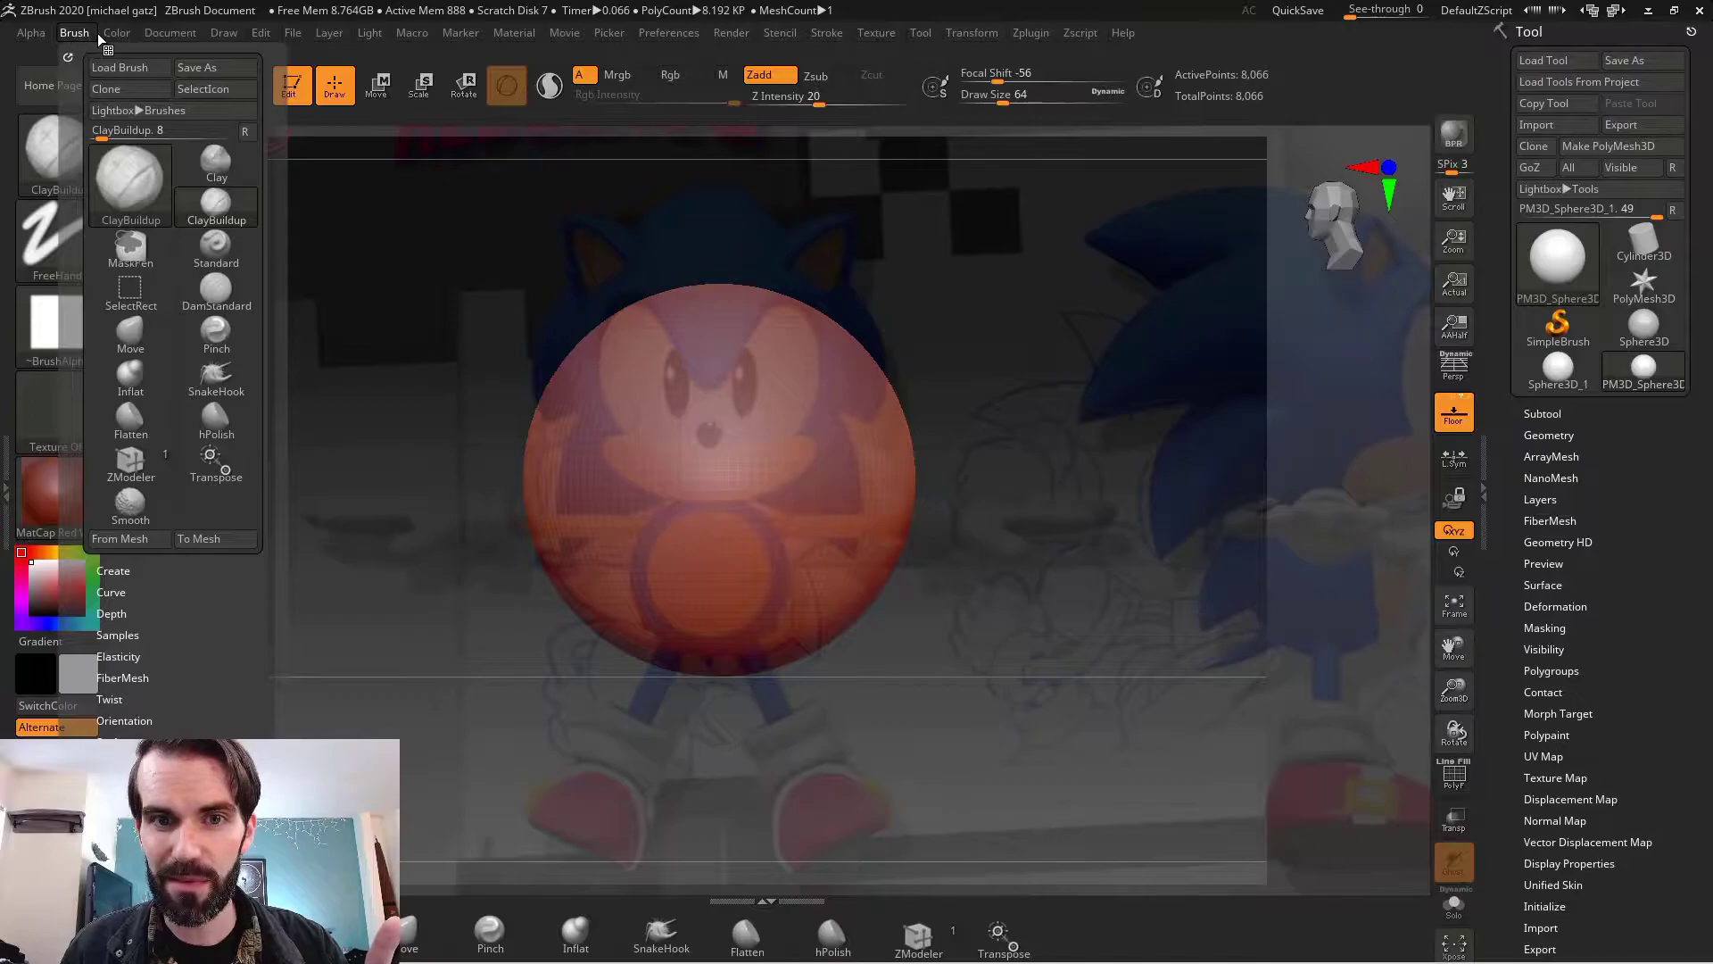
pyautogui.click(169, 34)
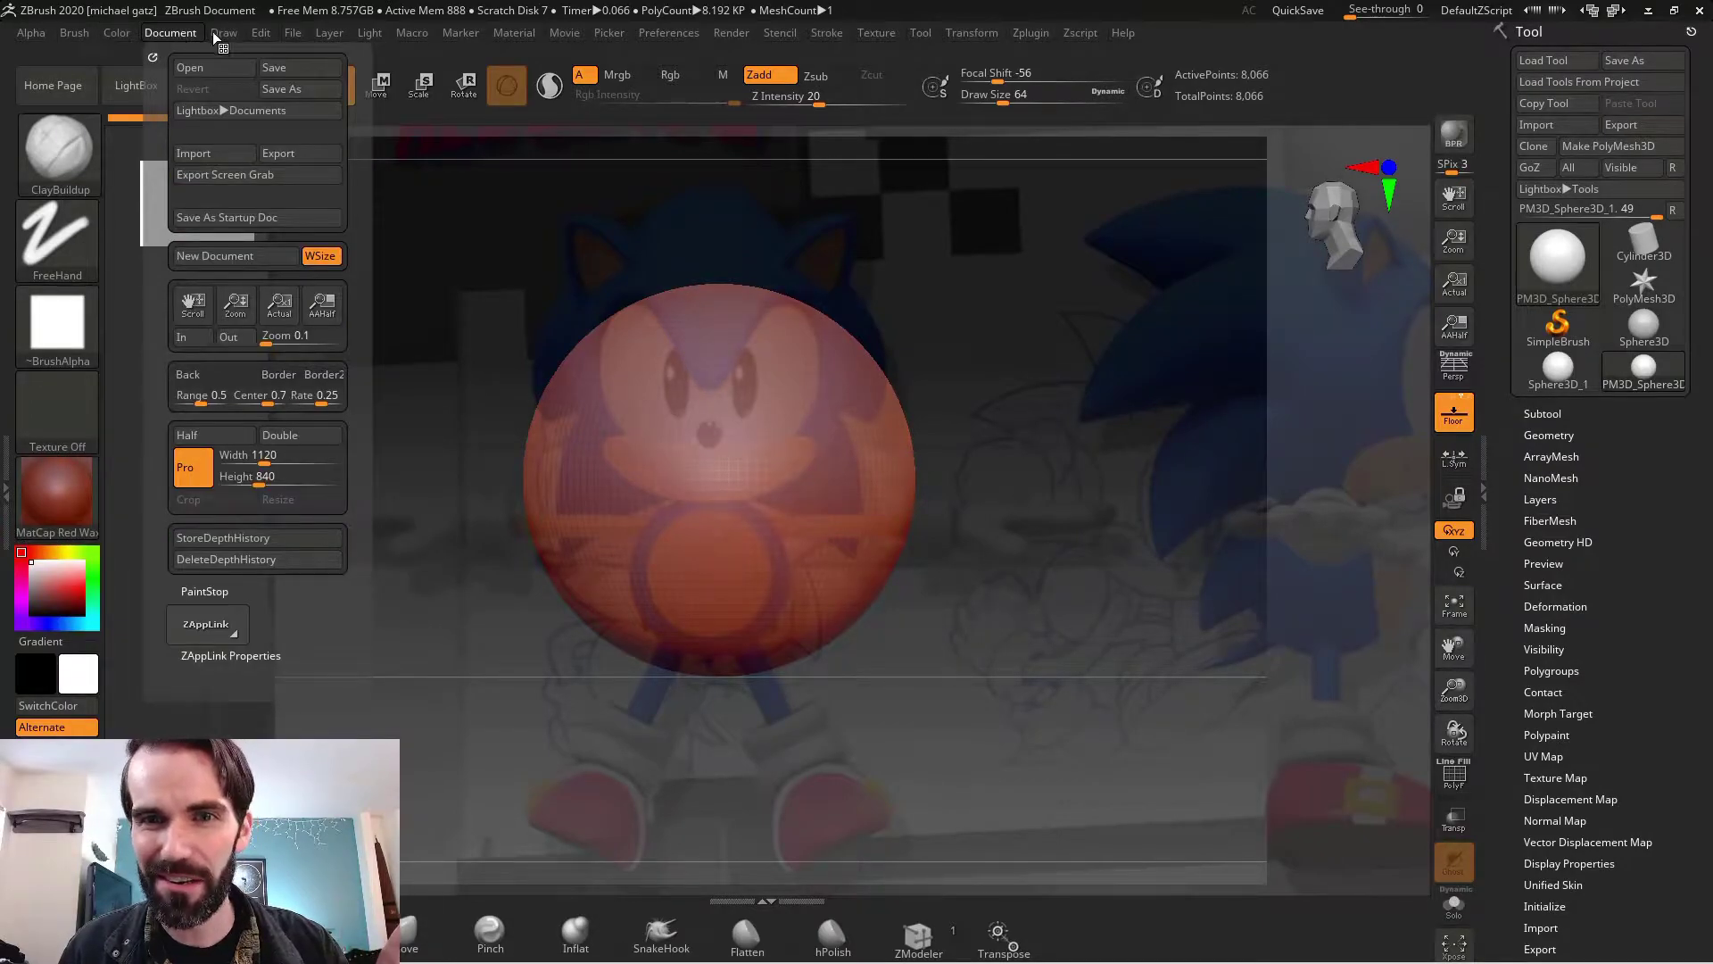
pyautogui.moveTo(216, 31)
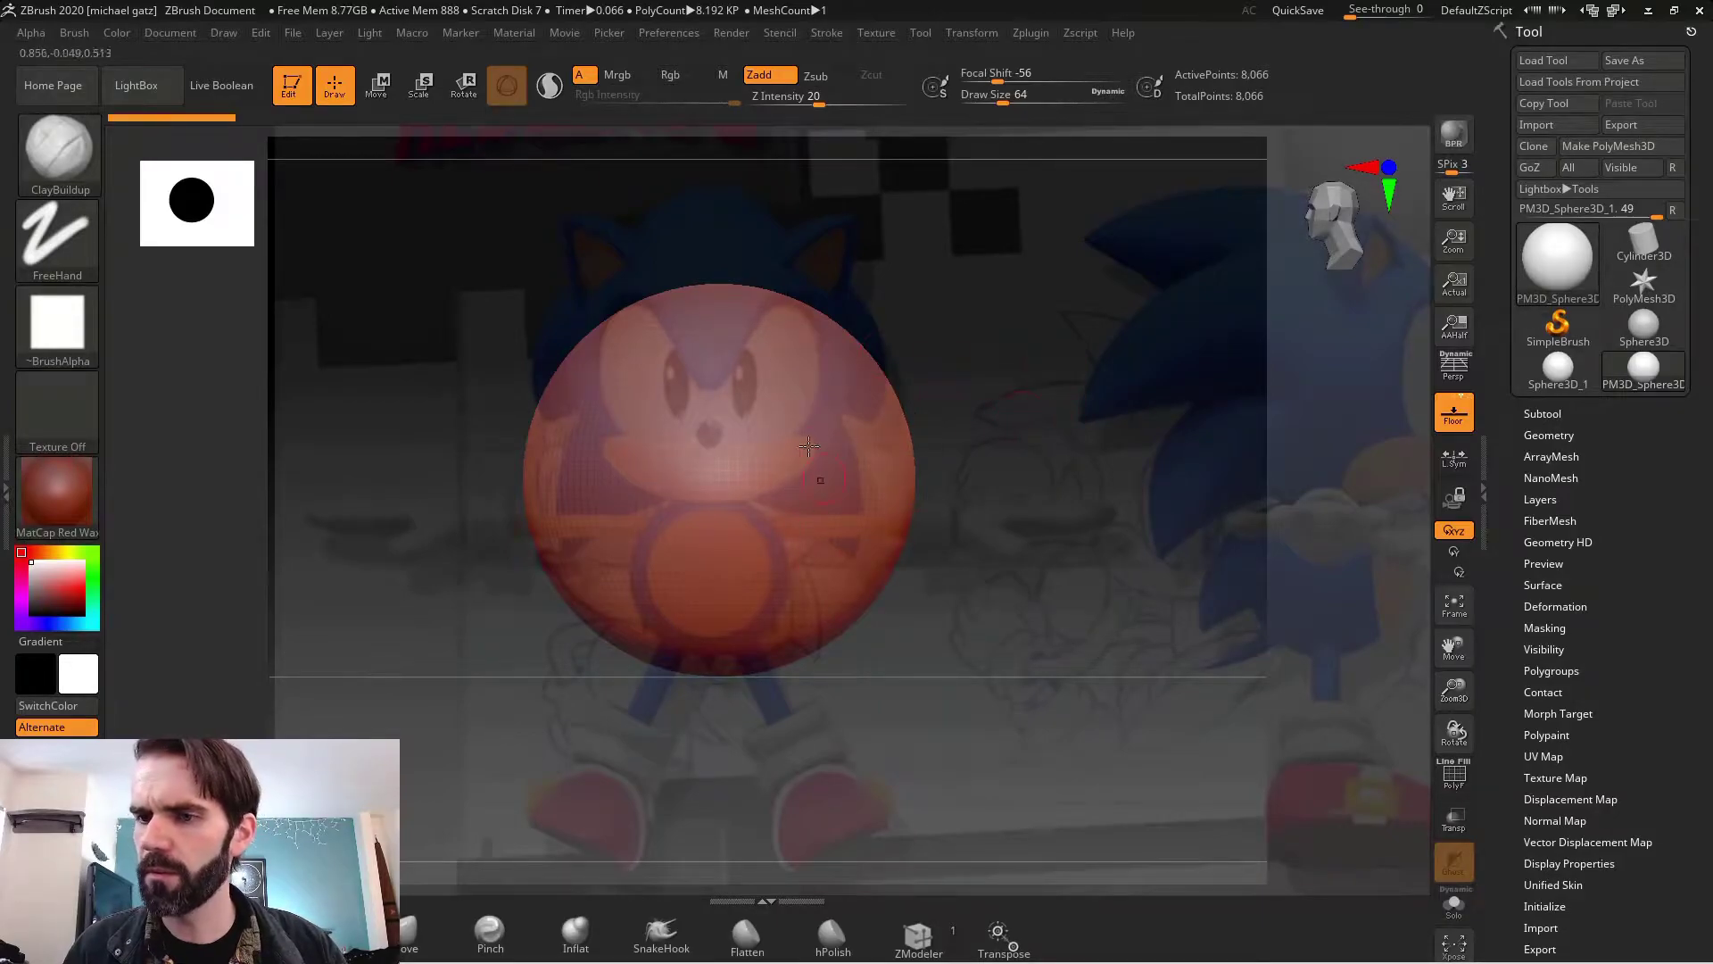
# - Move the sphere up and scale it down uniformly to match Sonic's head in the reference
pyautogui.press('w')
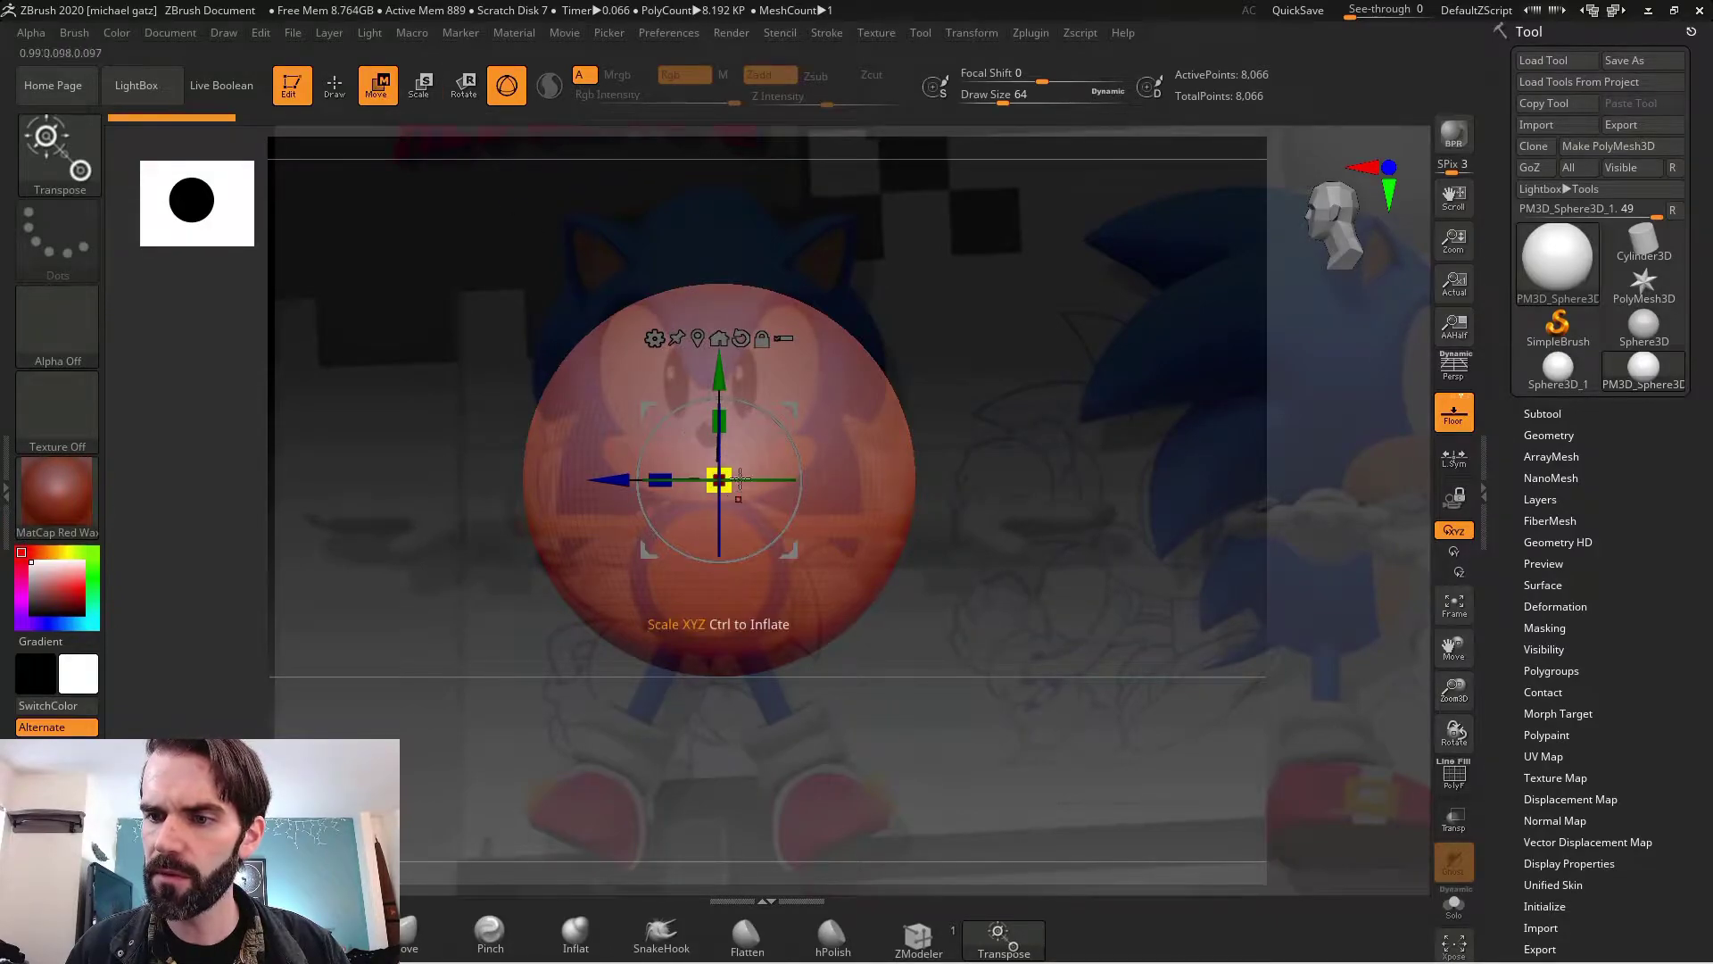
pyautogui.moveTo(708, 373); pyautogui.dragTo(708, 277)
pyautogui.moveTo(609, 387); pyautogui.dragTo(598, 387)
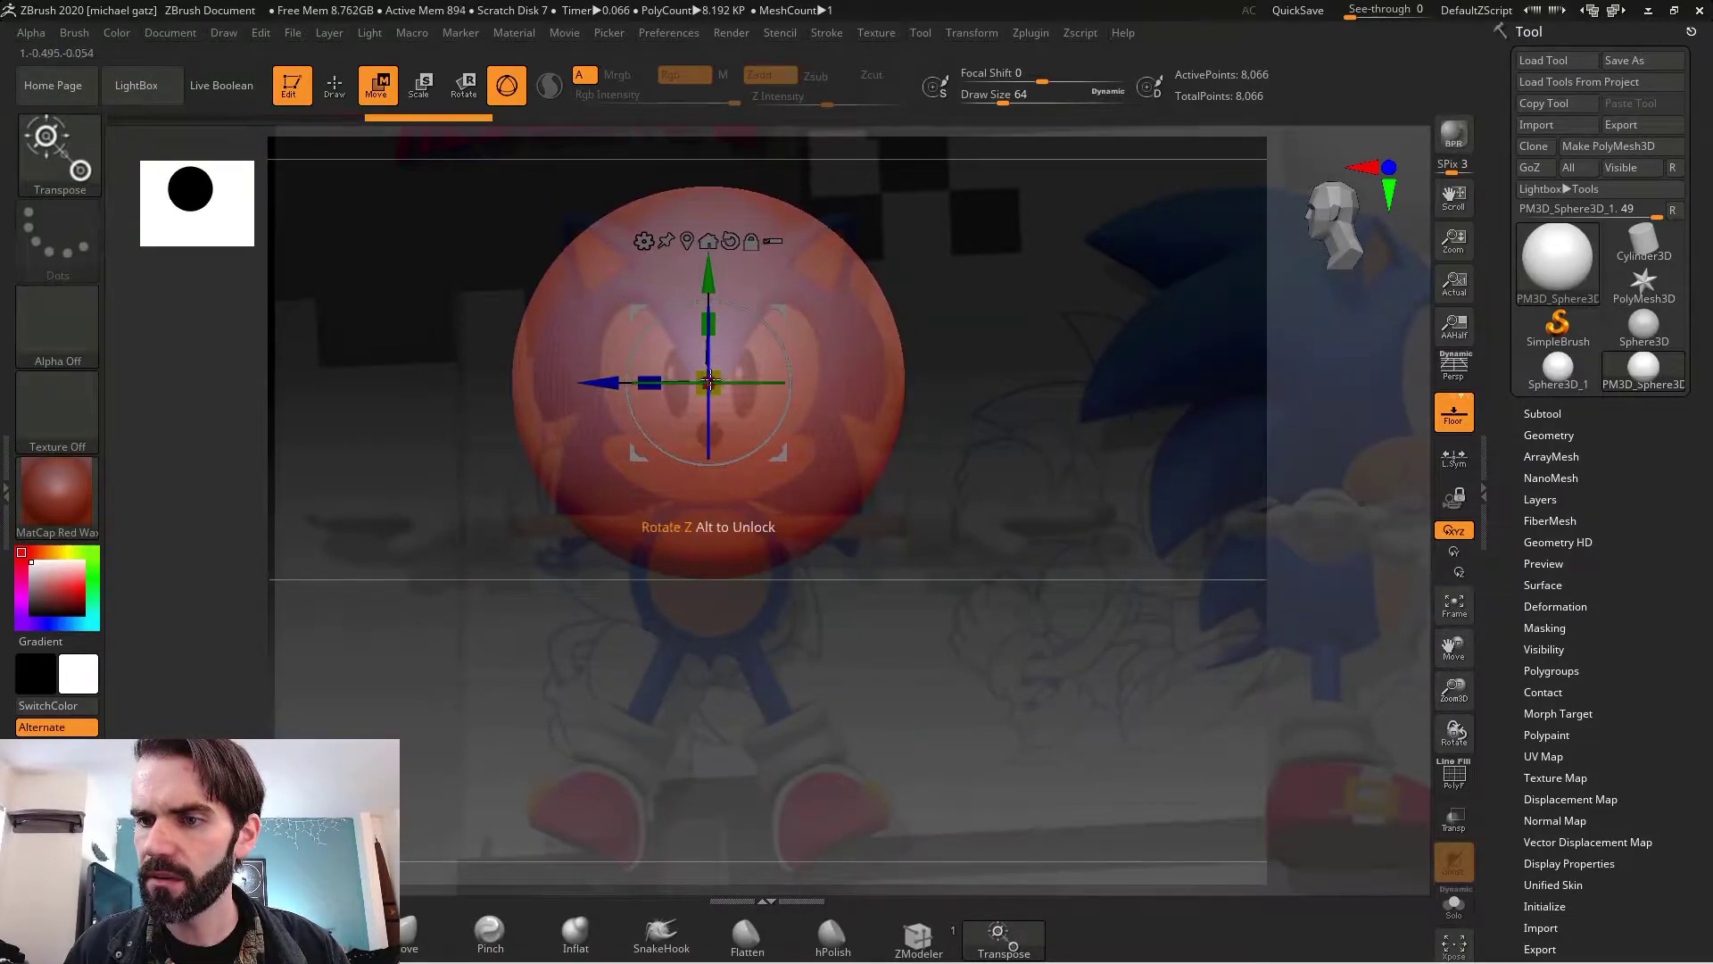
pyautogui.moveTo(717, 379); pyautogui.dragTo(665, 411)
pyautogui.press('q')
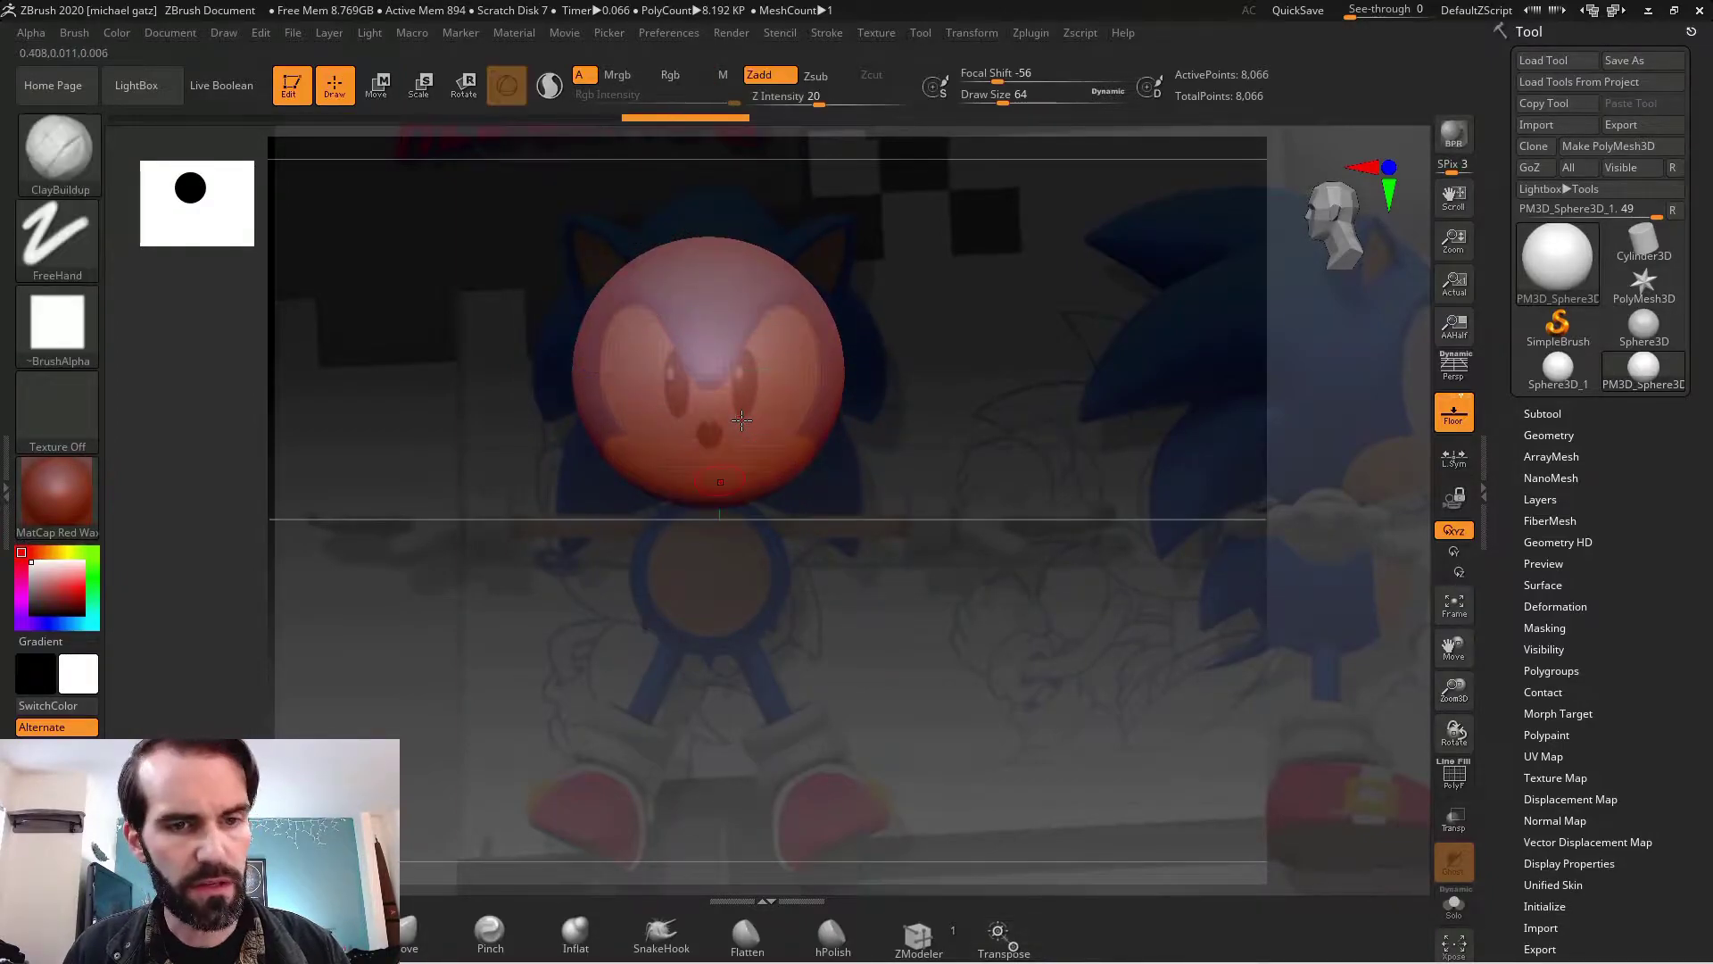
# - Append a second sphere as a new subtool
pyautogui.click(1554, 415)
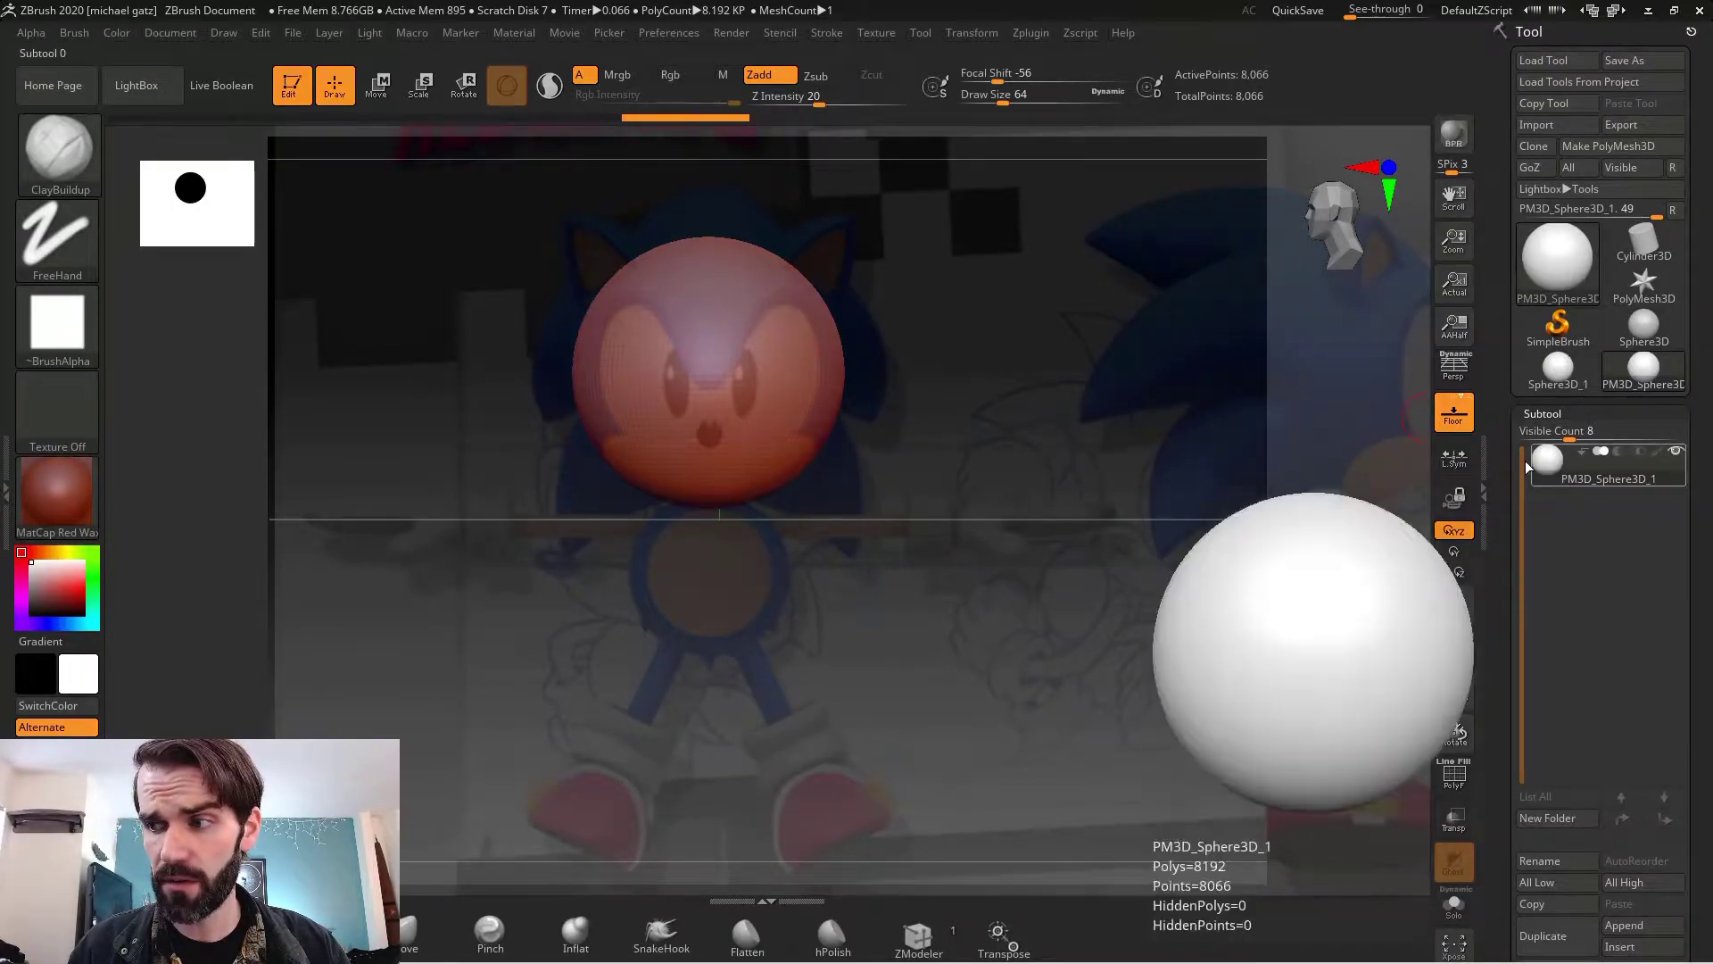
pyautogui.moveTo(1661, 832); pyautogui.dragTo(1661, 556)
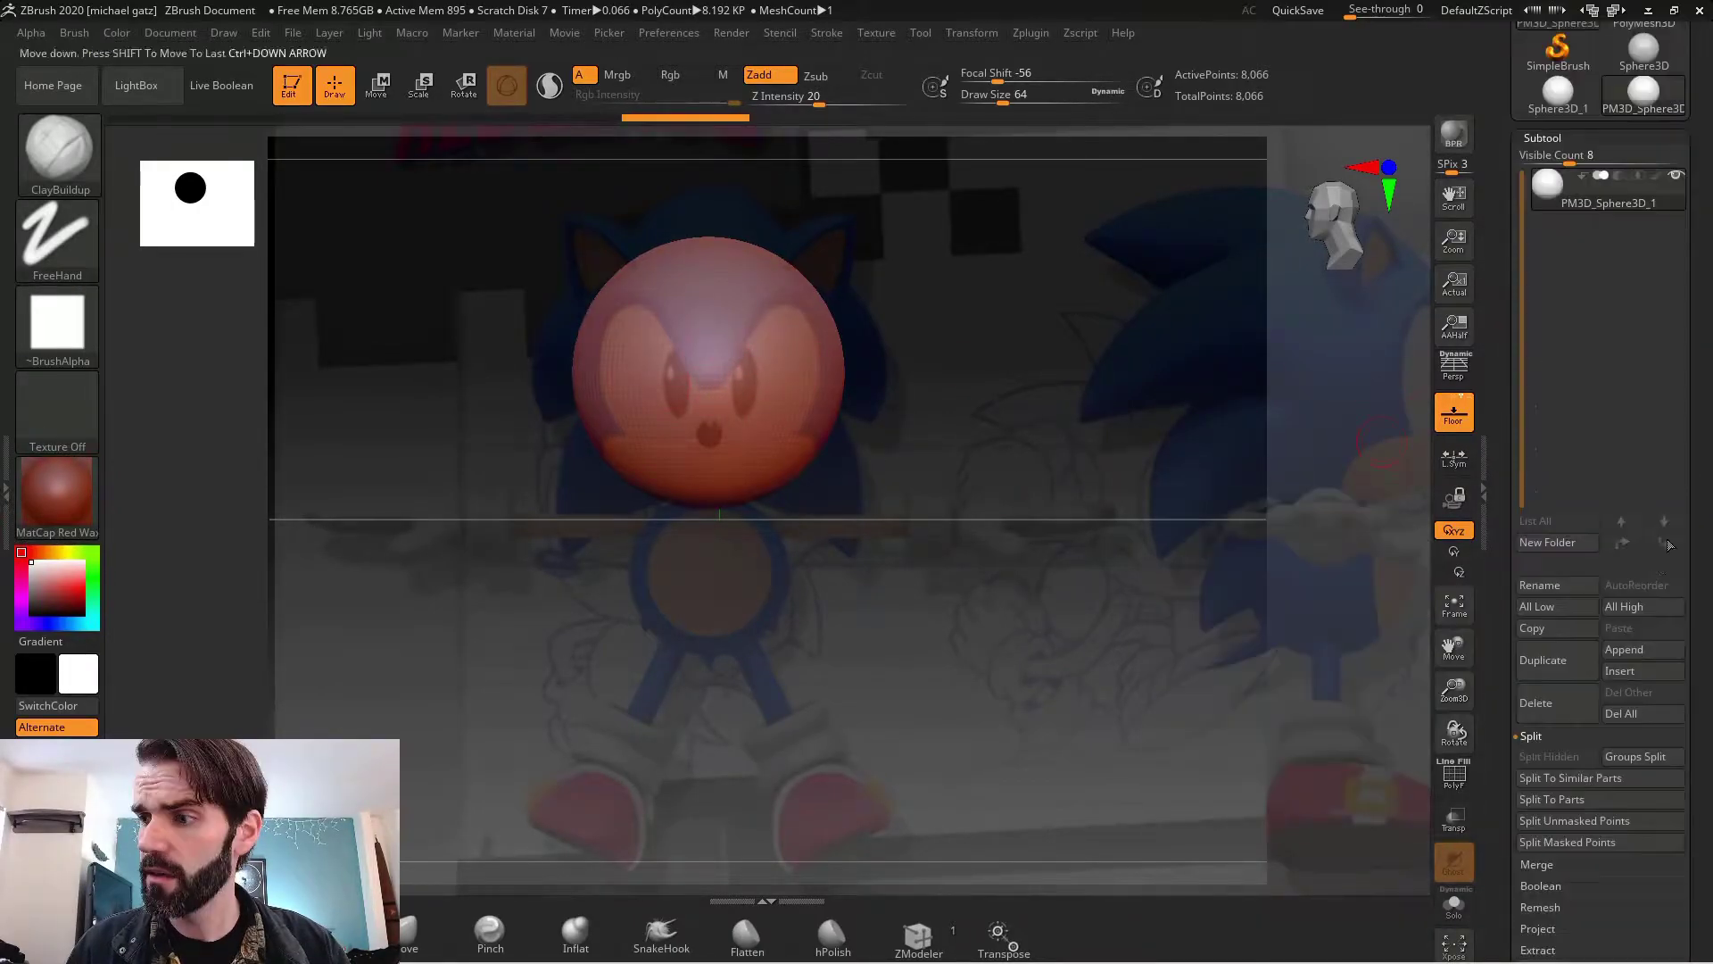
pyautogui.click(1647, 651)
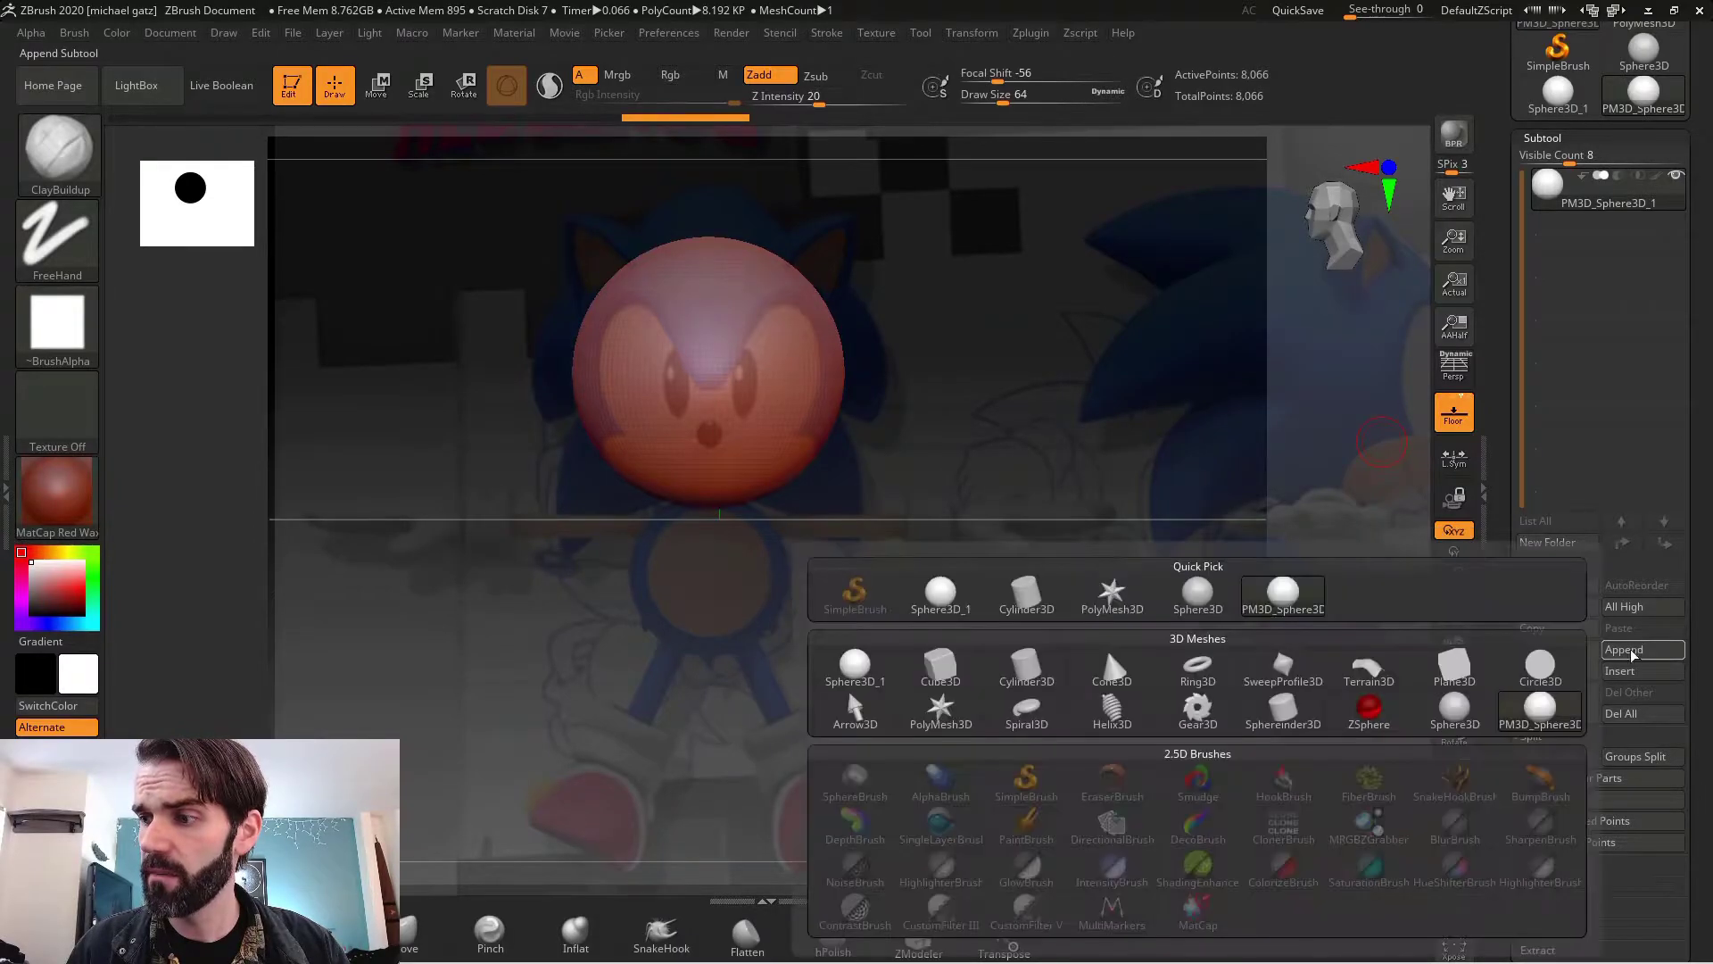
pyautogui.click(864, 671)
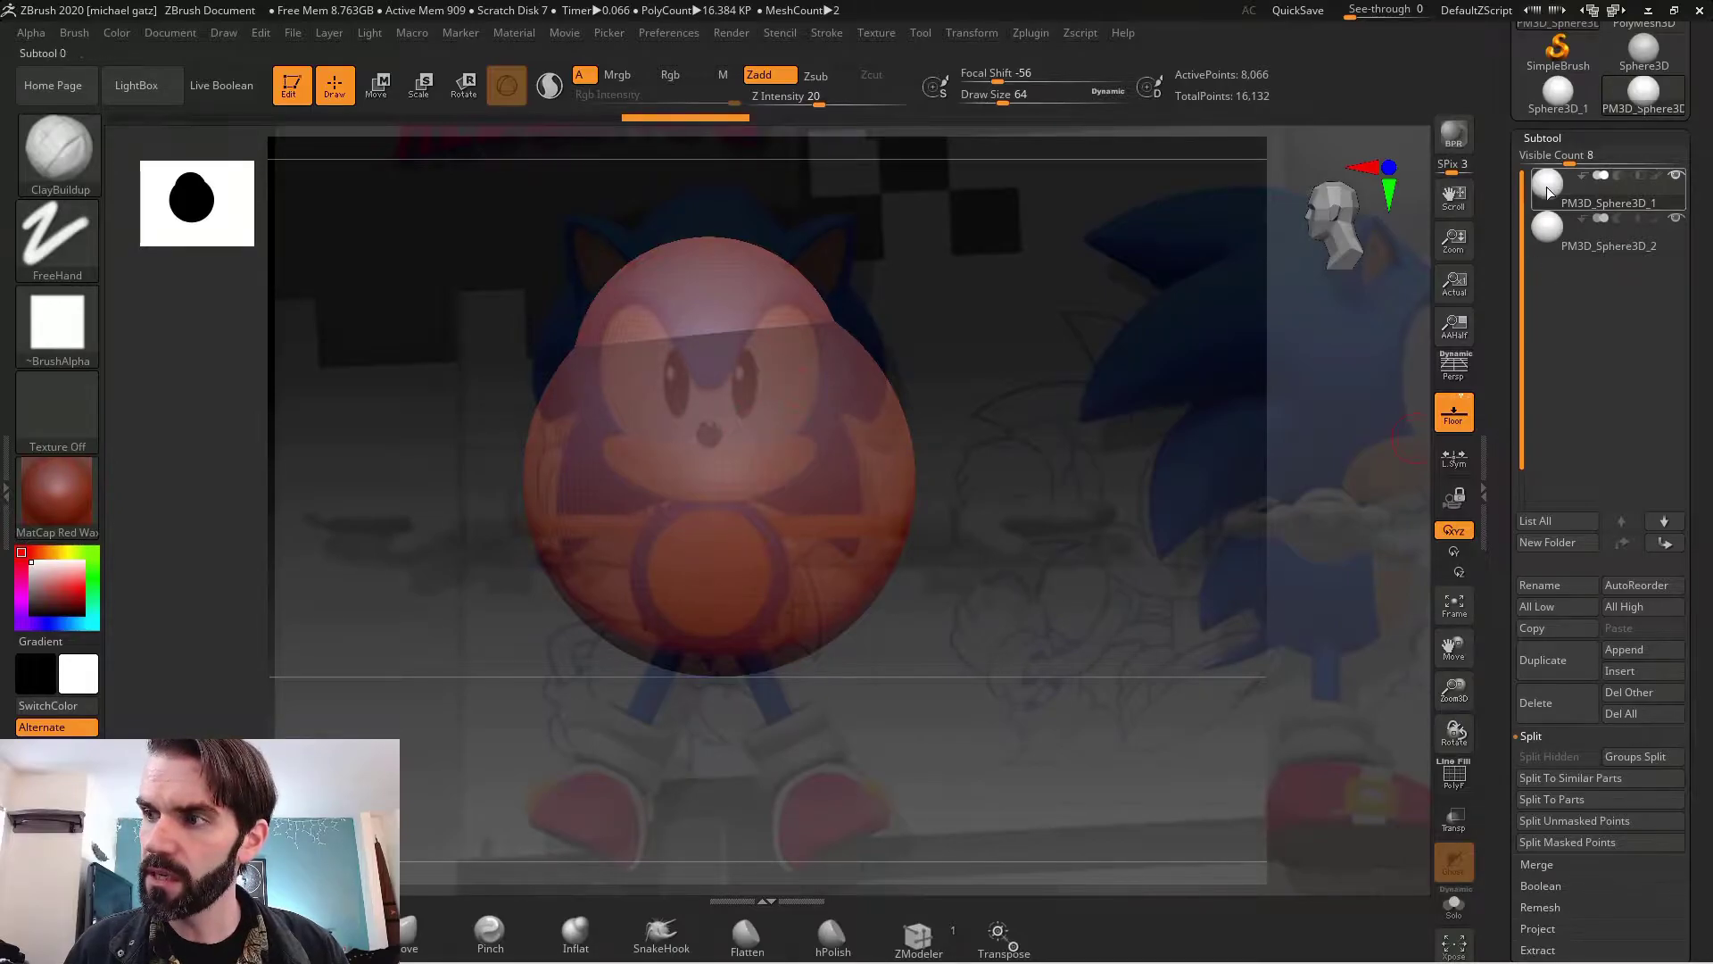
# - Switch the active subtool back and forth between the two spheres, ending on the newly appended one
pyautogui.click(1550, 223)
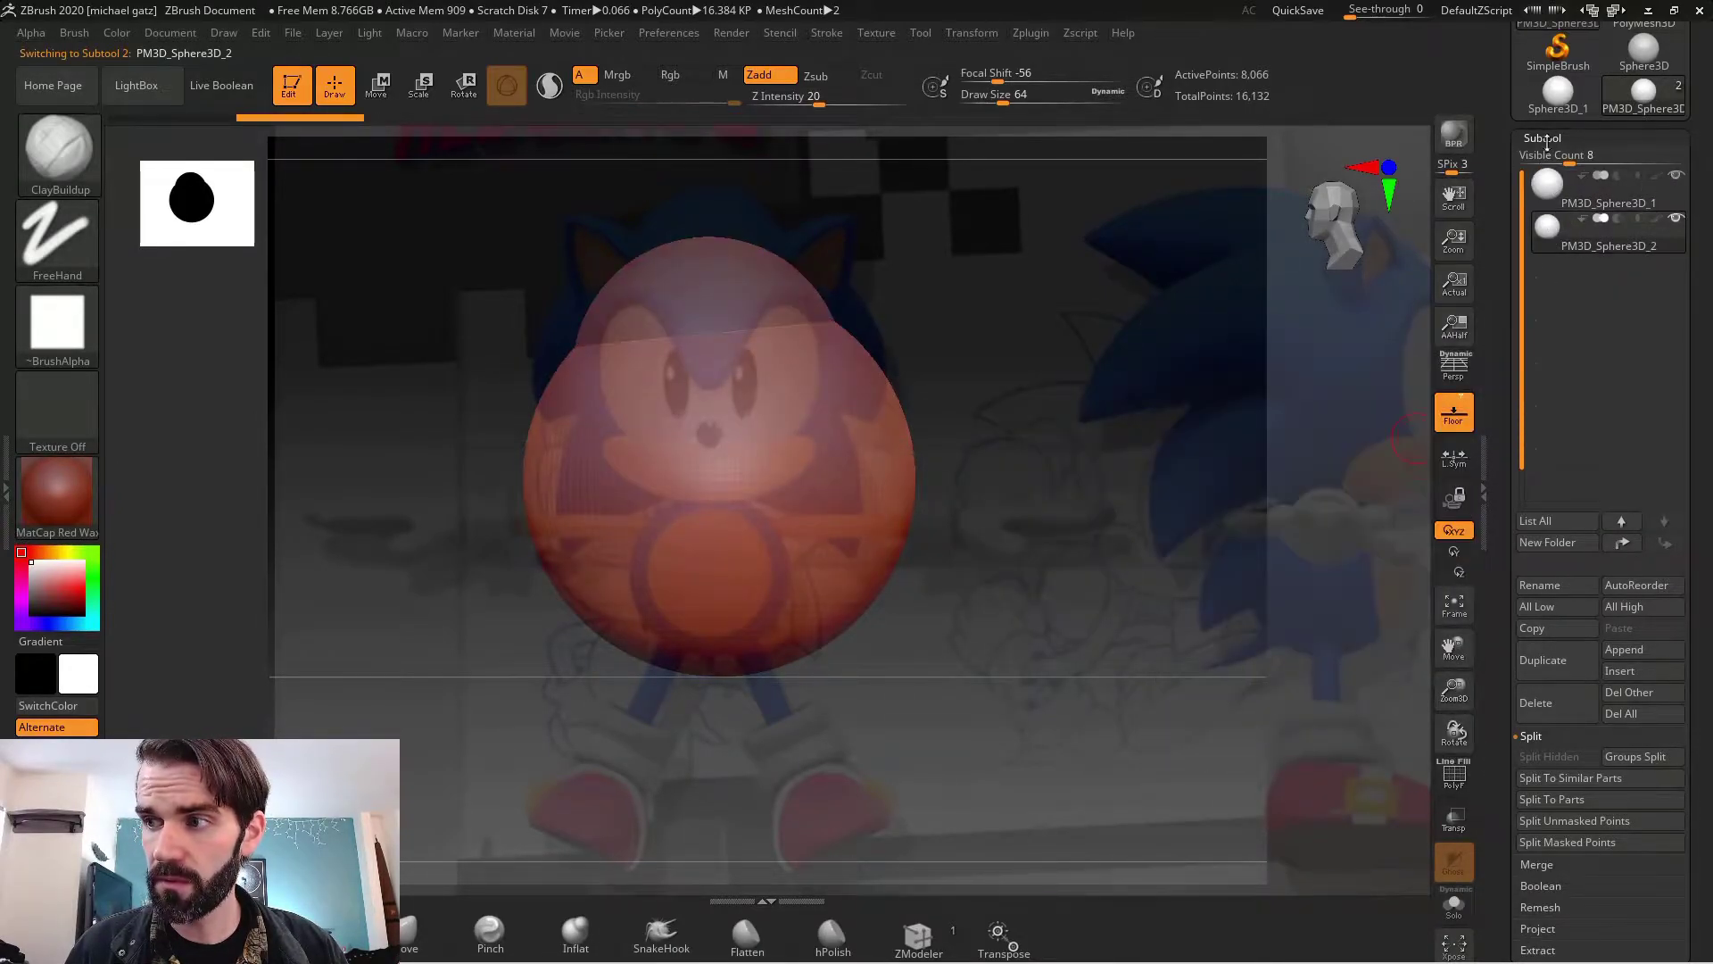
pyautogui.click(1555, 191)
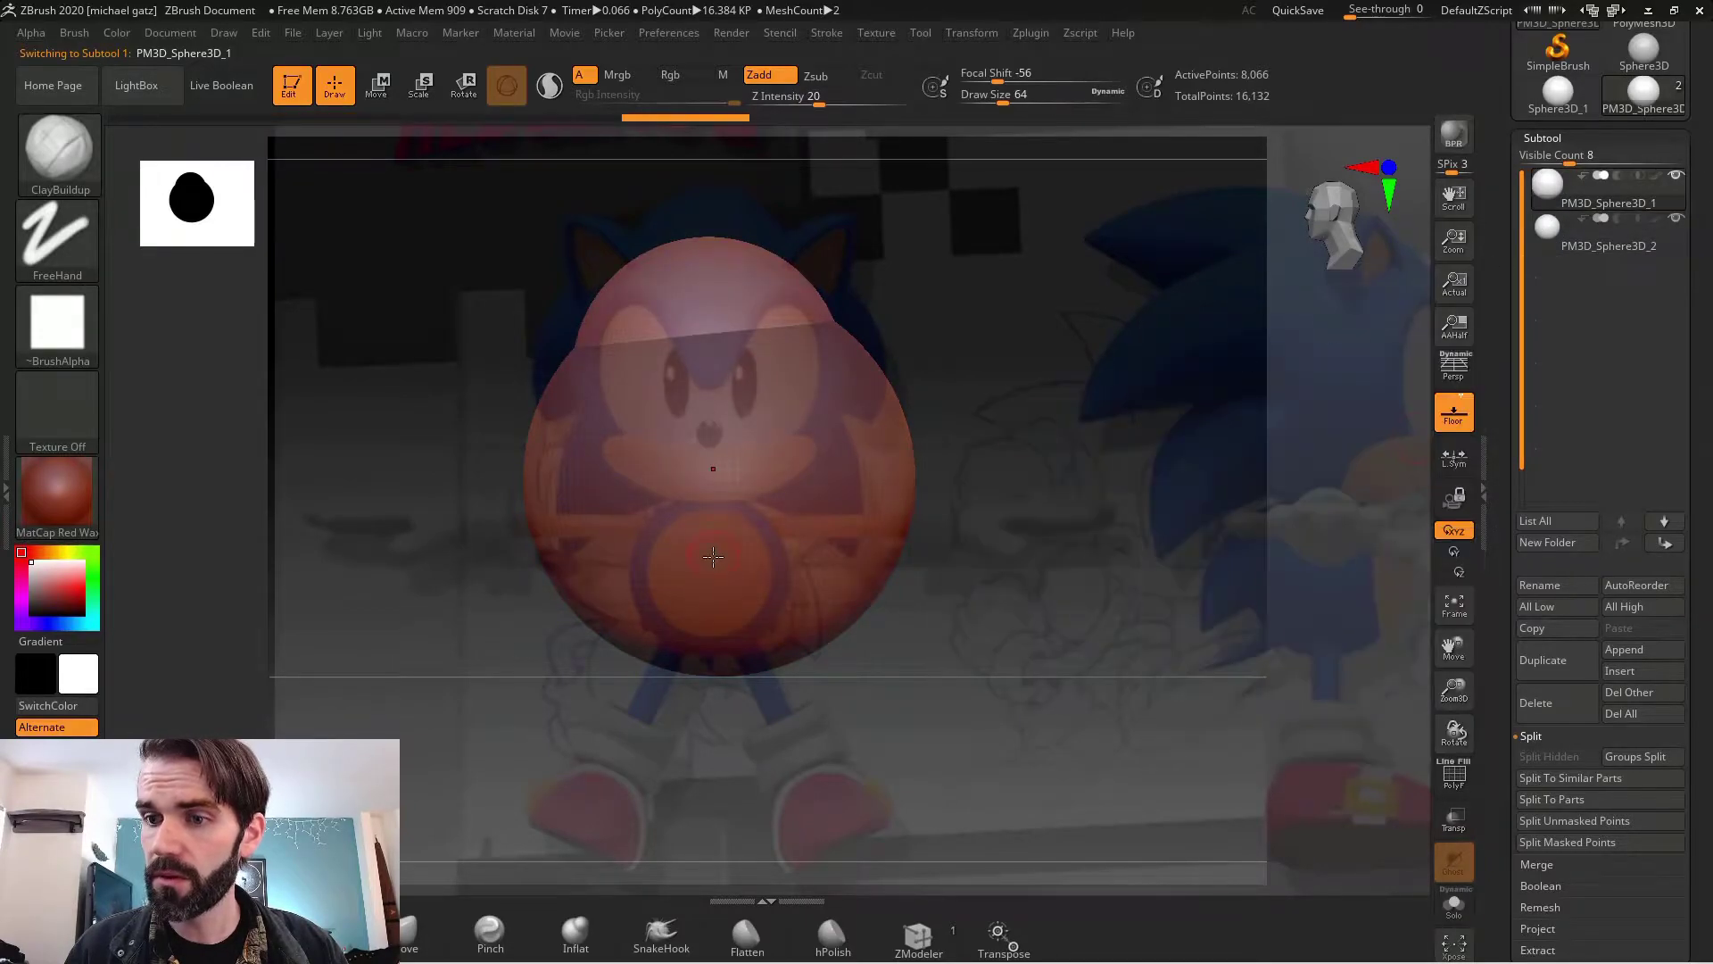
pyautogui.keyDown('alt'); pyautogui.click(753, 508); pyautogui.keyUp('alt')
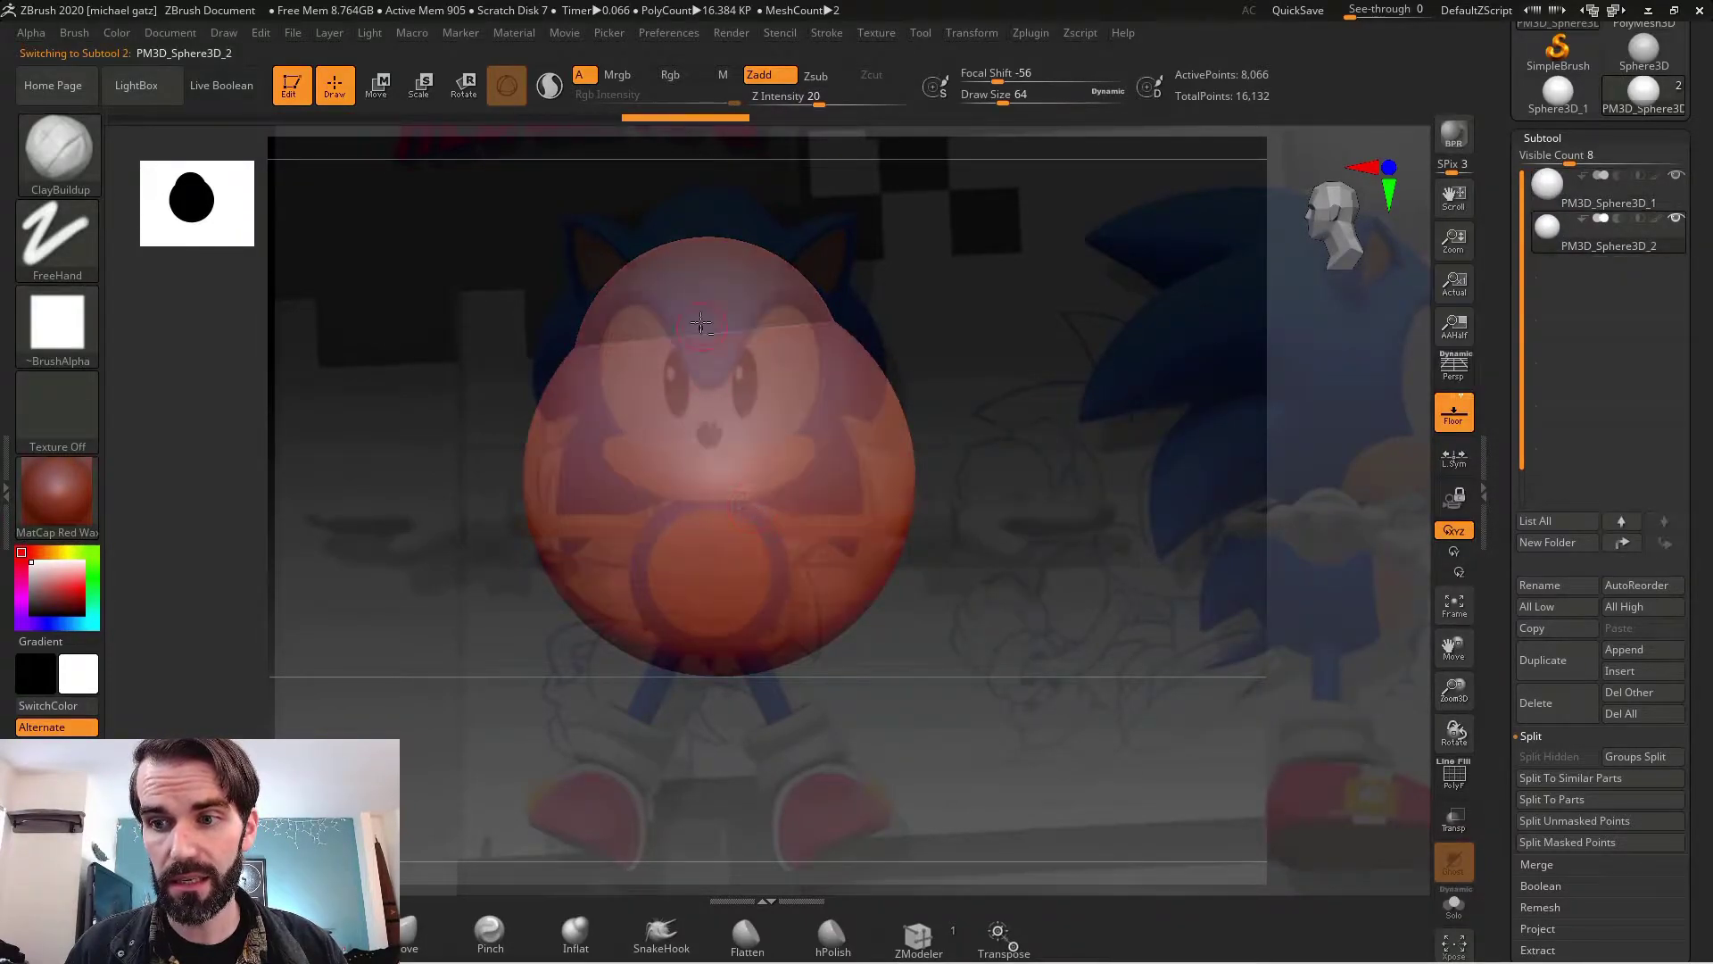
pyautogui.keyDown('alt'); pyautogui.click(702, 322); pyautogui.keyUp('alt')
pyautogui.keyDown('alt'); pyautogui.click(733, 464); pyautogui.keyUp('alt')
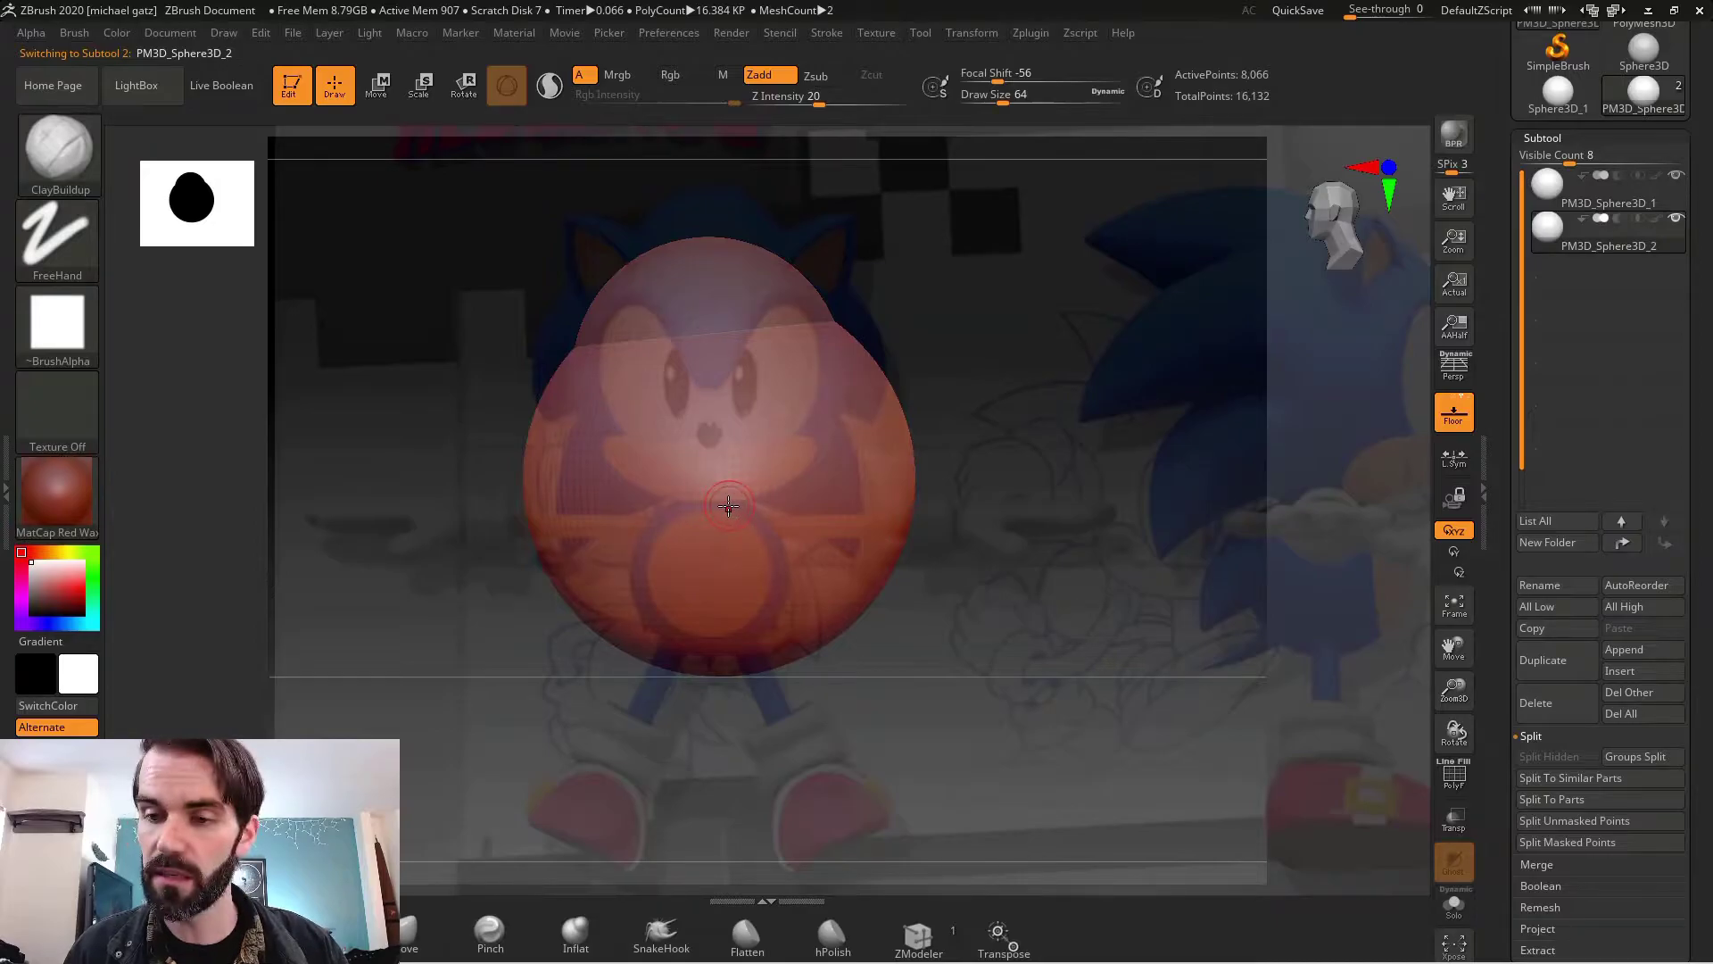
# - Scale the second sphere down and move it below the head to match Sonic's torso
pyautogui.press('w')
pyautogui.moveTo(715, 479); pyautogui.dragTo(605, 511)
pyautogui.moveTo(649, 411); pyautogui.dragTo(639, 497)
pyautogui.press('q')
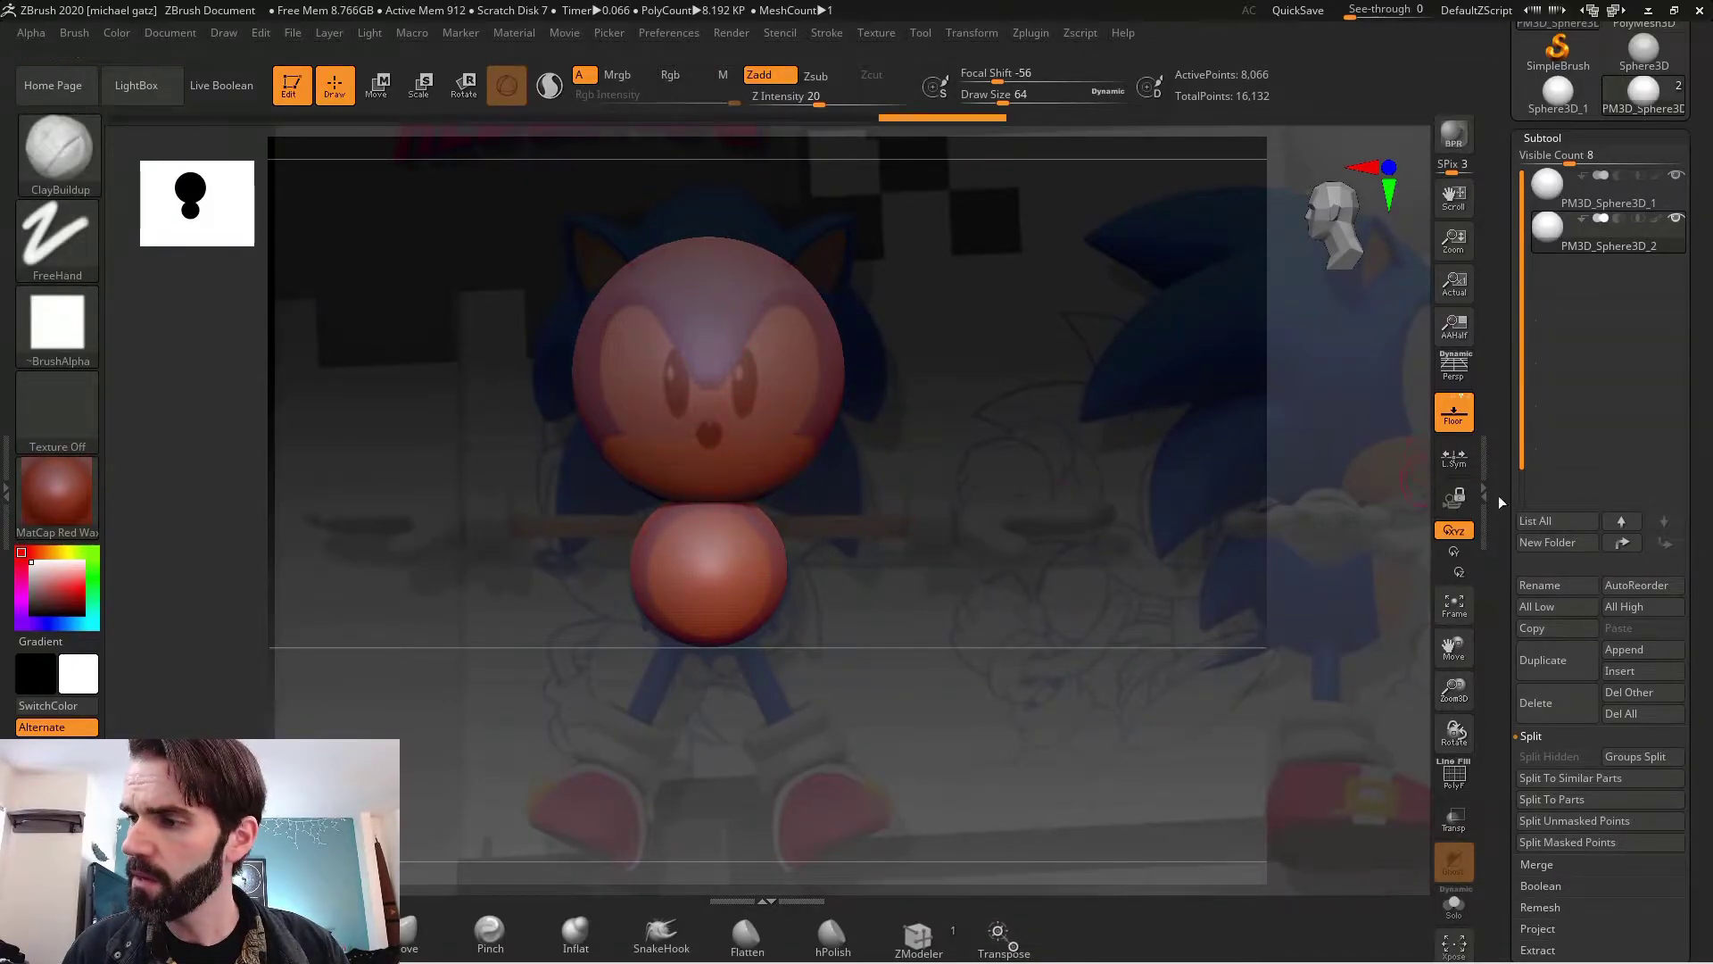
# - Append a Cylinder3D as a new subtool and make it the active one
pyautogui.click(1624, 649)
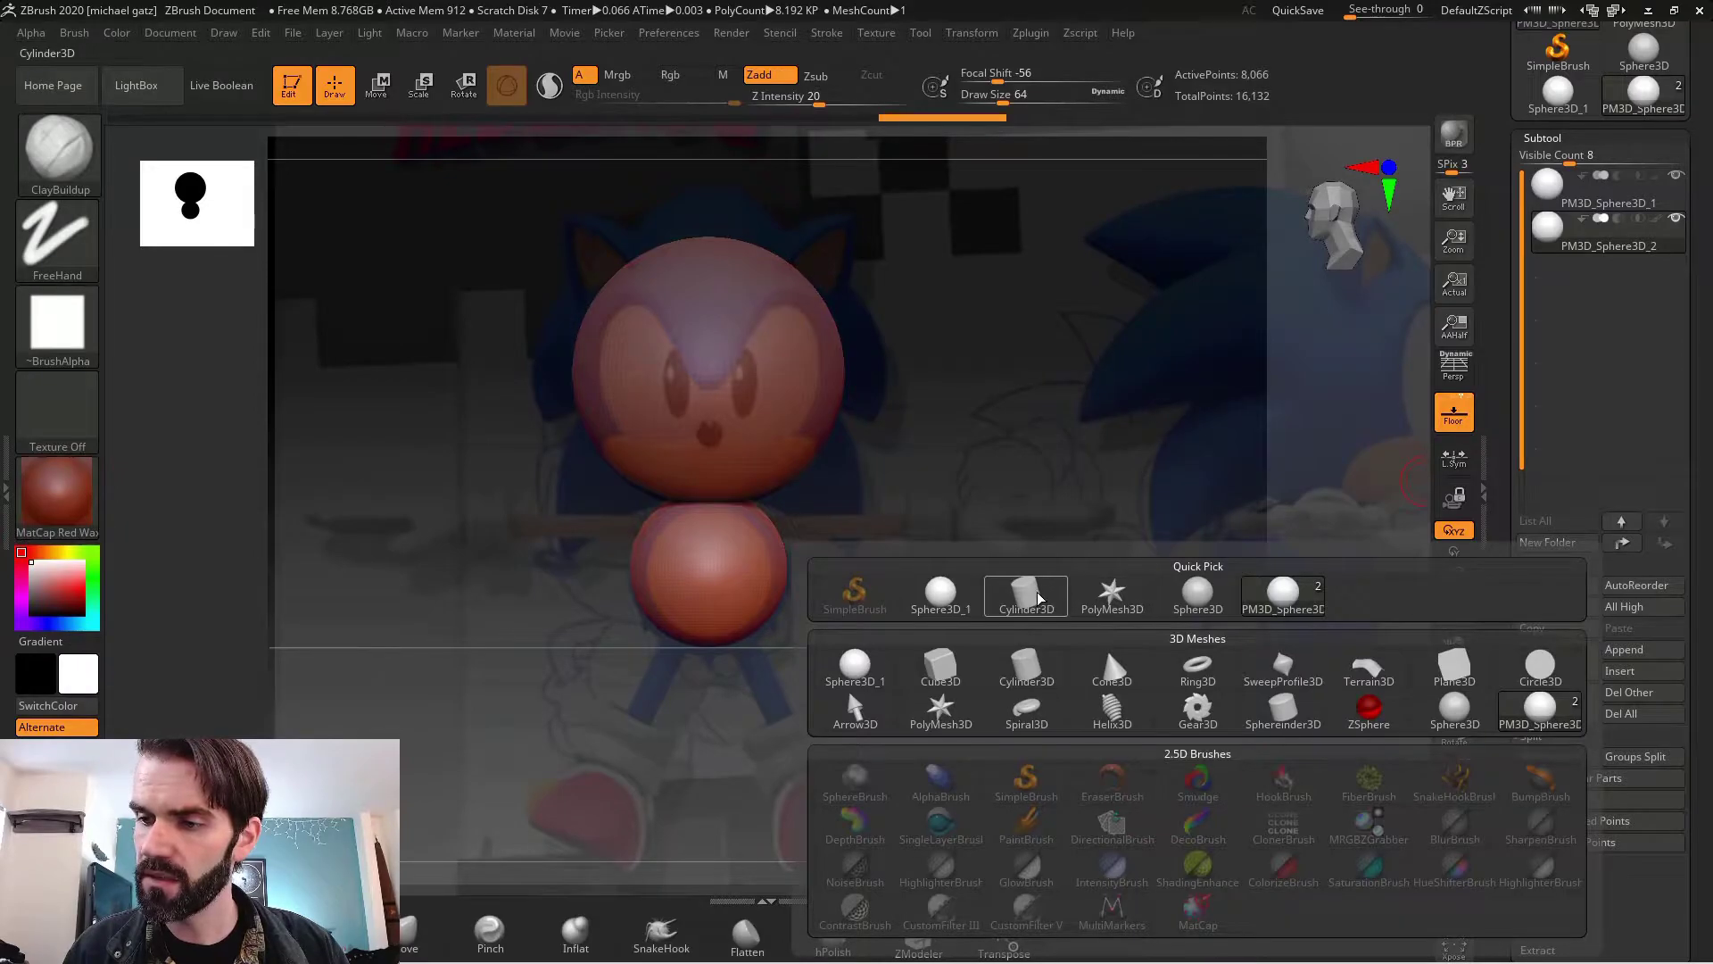
pyautogui.click(1026, 607)
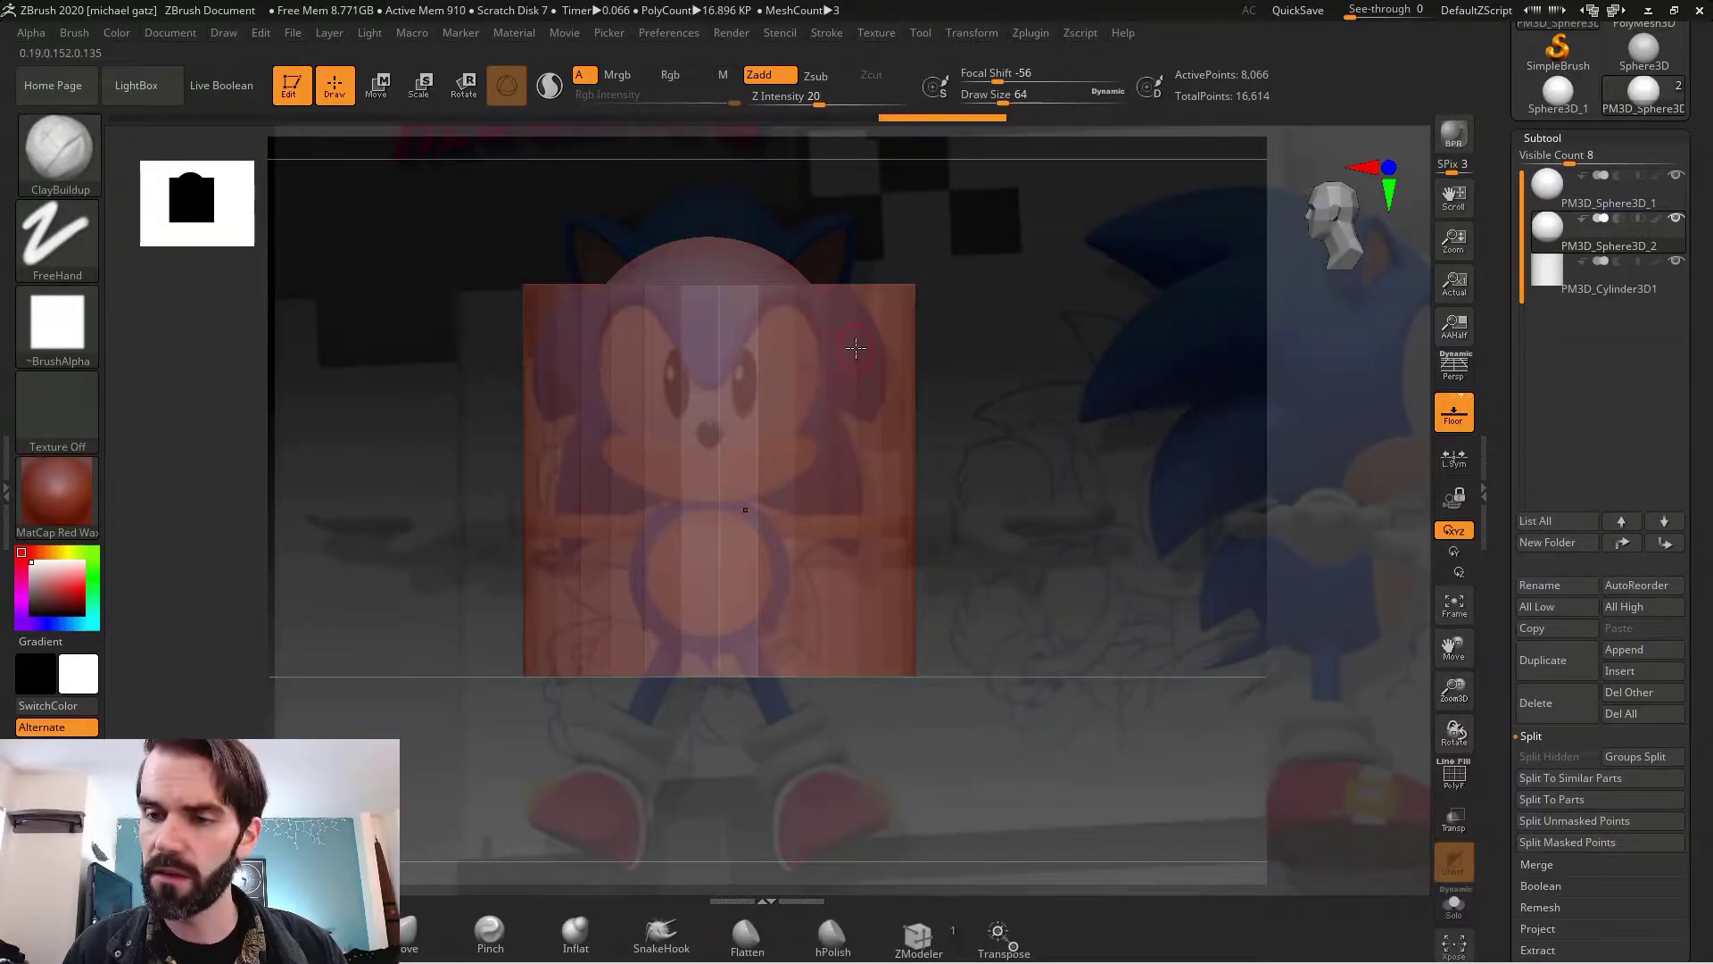
pyautogui.keyDown('alt'); pyautogui.click(868, 322); pyautogui.keyUp('alt')
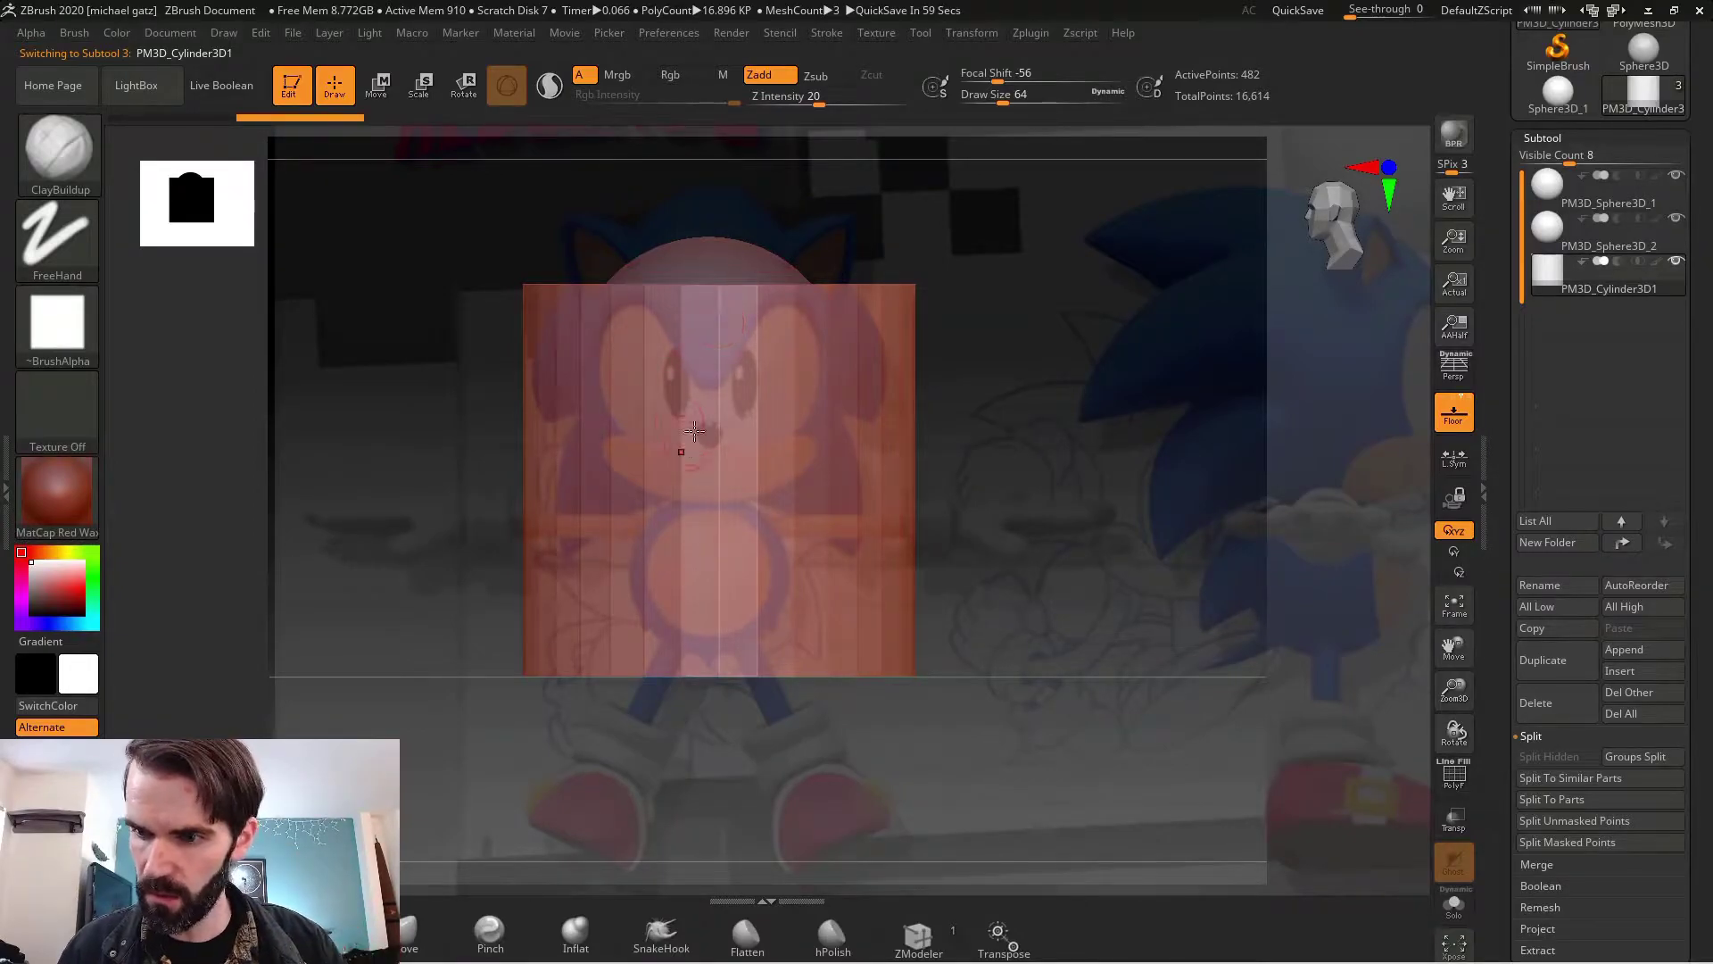
# - Rotate the cylinder to horizontal, shrink it, and position and stretch it into a thin arm beside the torso
pyautogui.press('w')
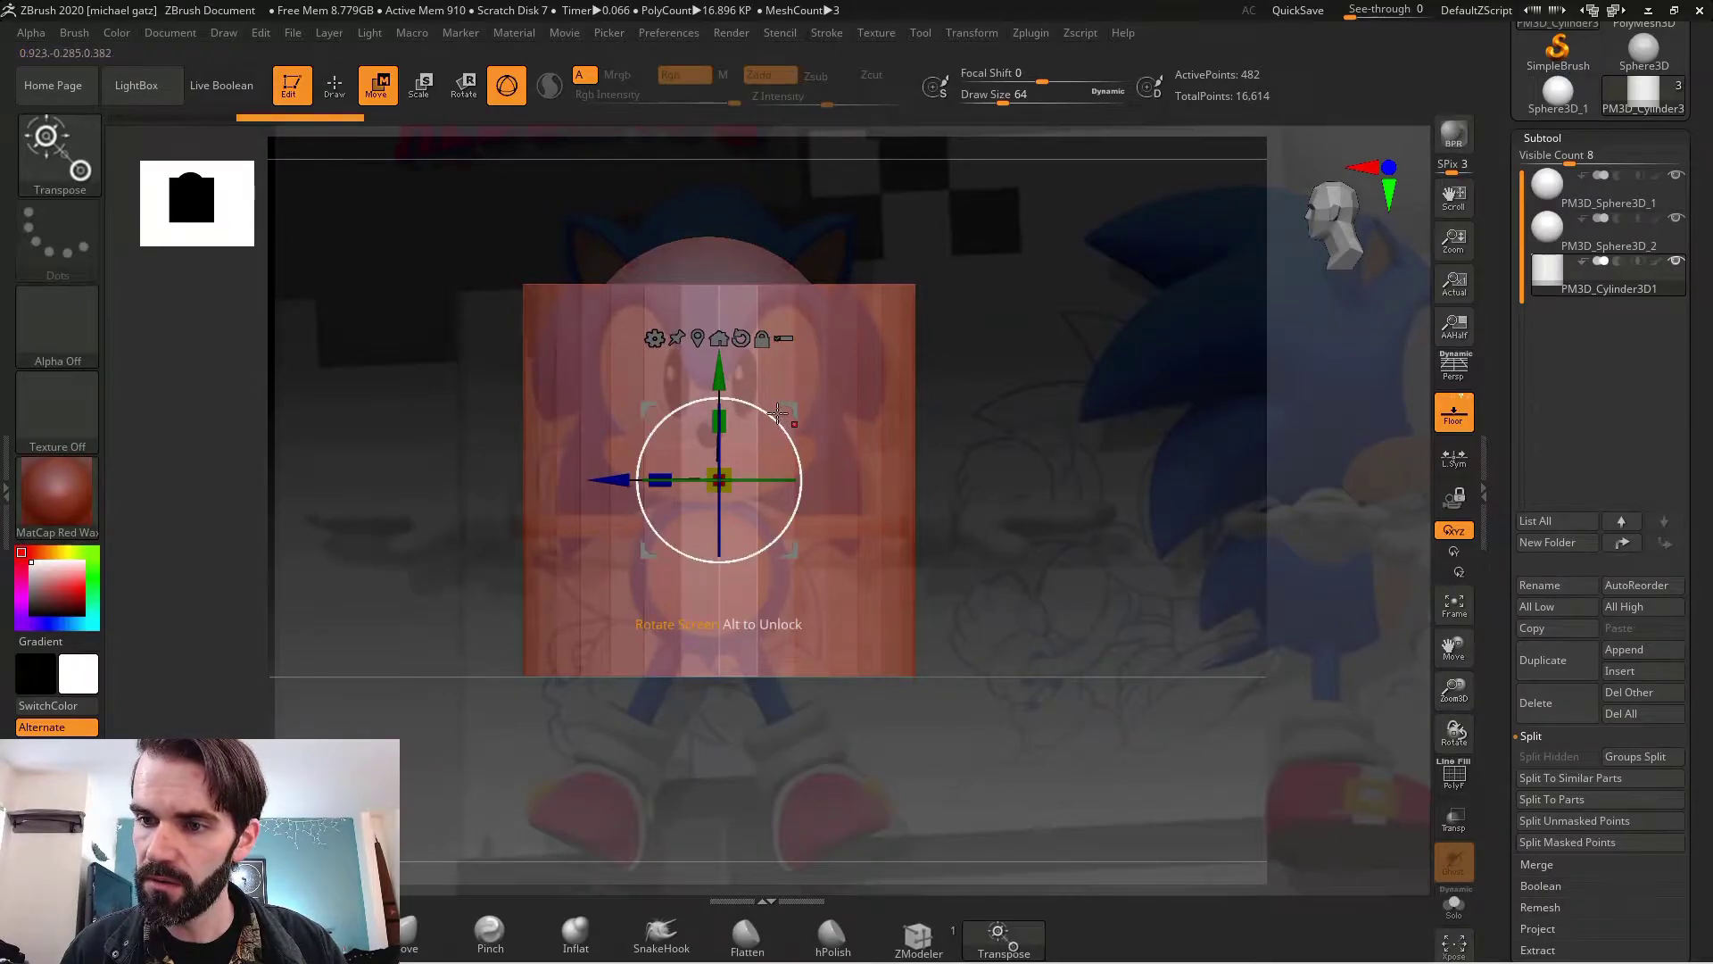
pyautogui.moveTo(766, 409); pyautogui.dragTo(794, 528)
pyautogui.moveTo(719, 480); pyautogui.dragTo(530, 549)
pyautogui.moveTo(826, 480); pyautogui.dragTo(948, 480)
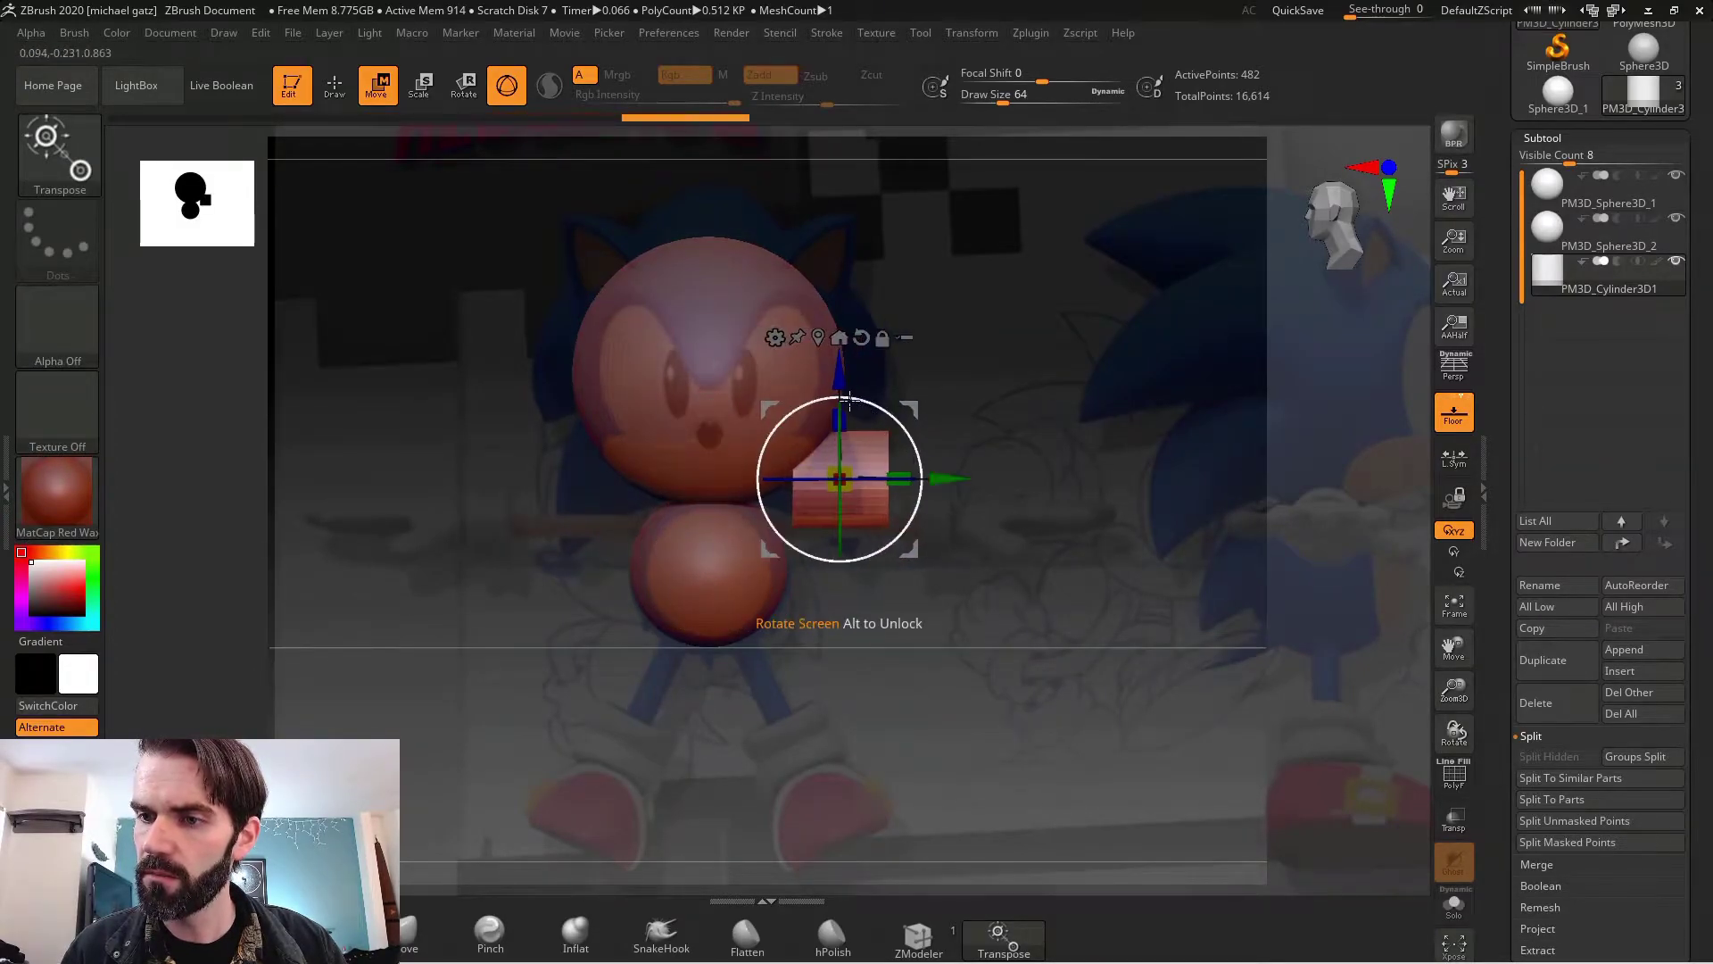
pyautogui.moveTo(831, 376); pyautogui.dragTo(830, 425)
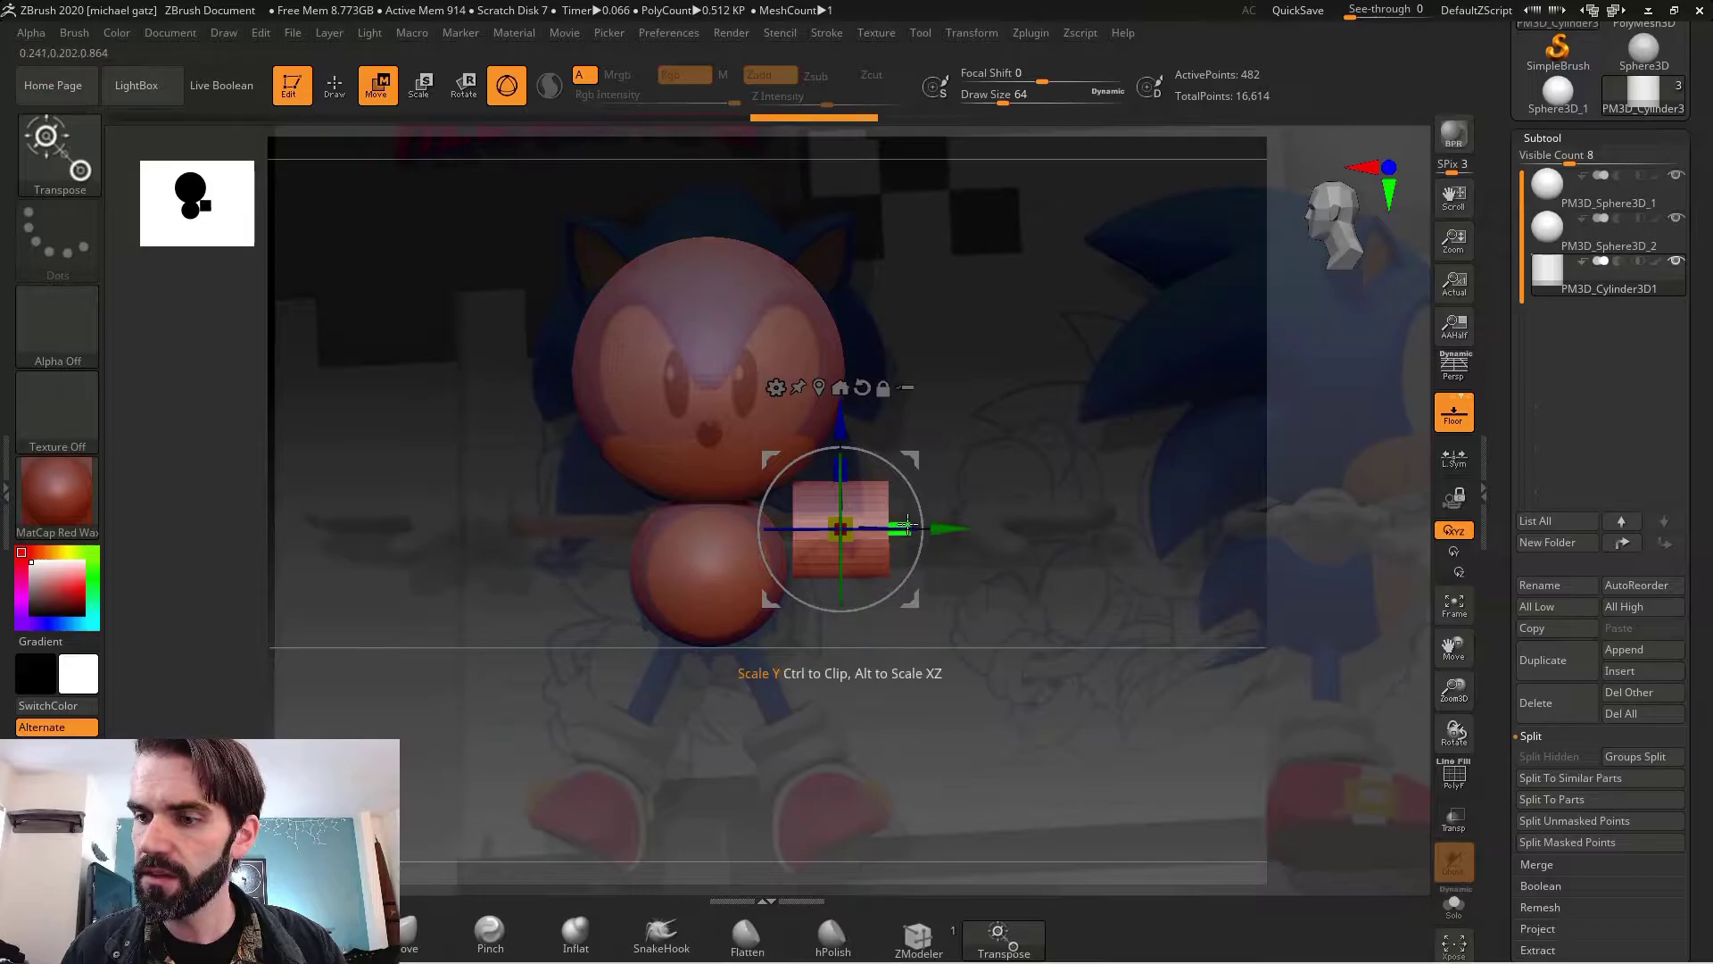
pyautogui.moveTo(905, 524); pyautogui.dragTo(976, 531)
pyautogui.moveTo(976, 531); pyautogui.dragTo(968, 531)
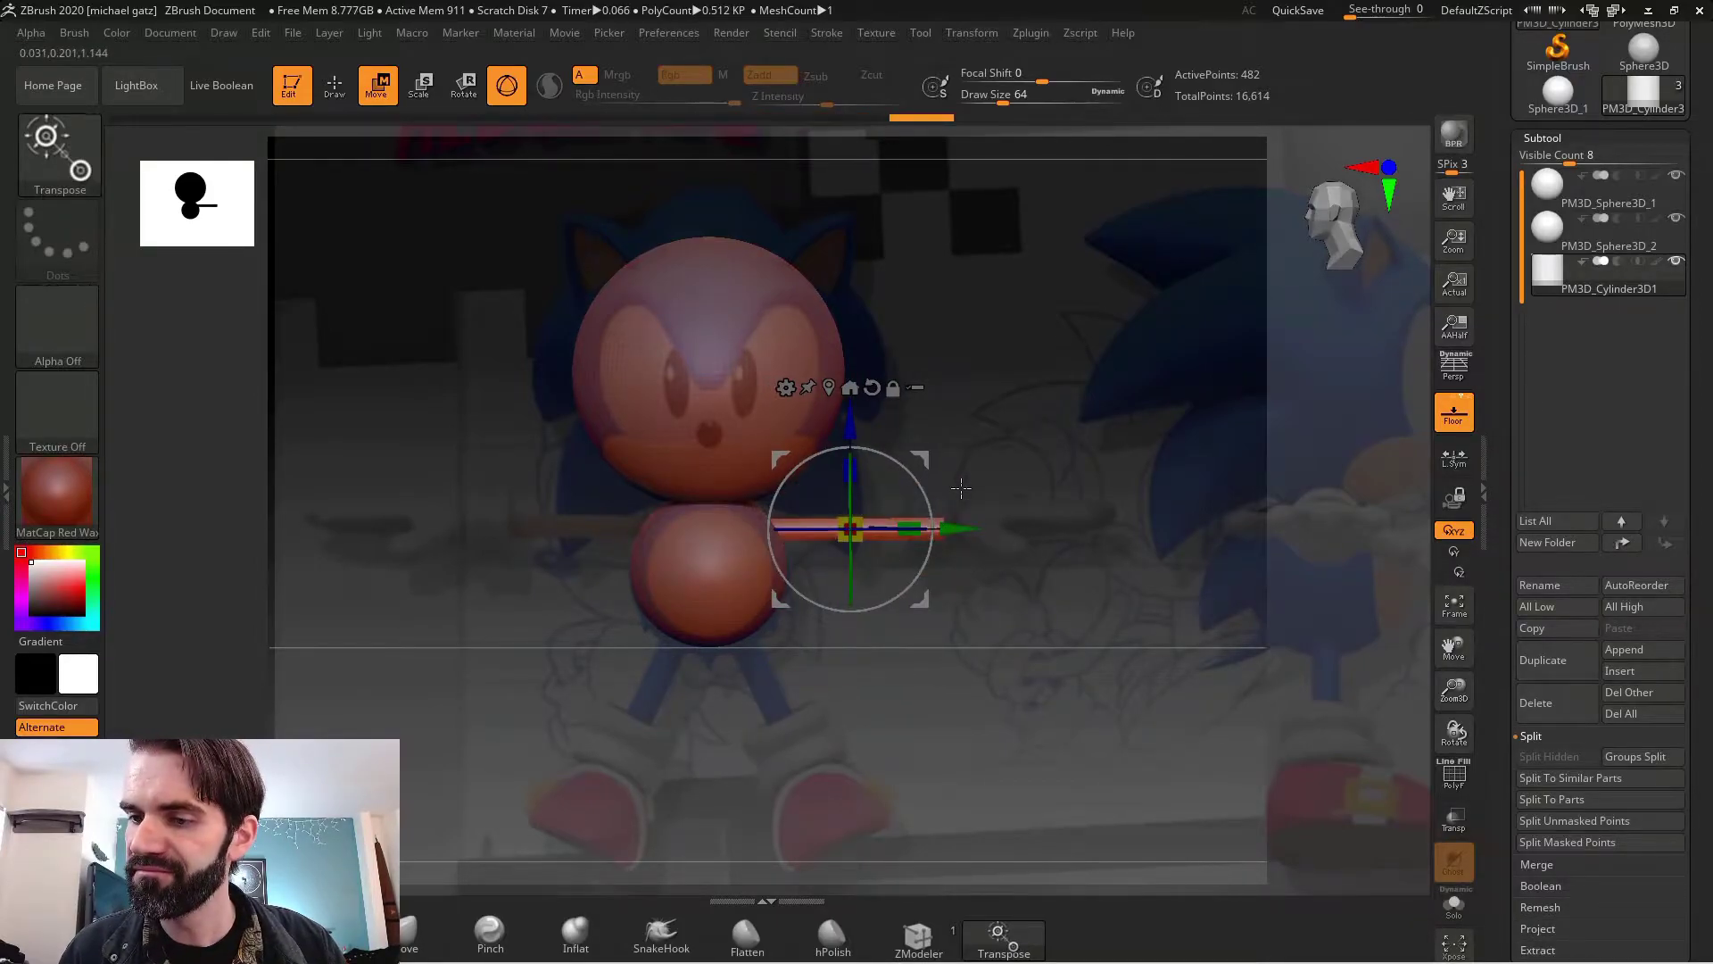
pyautogui.press('q')
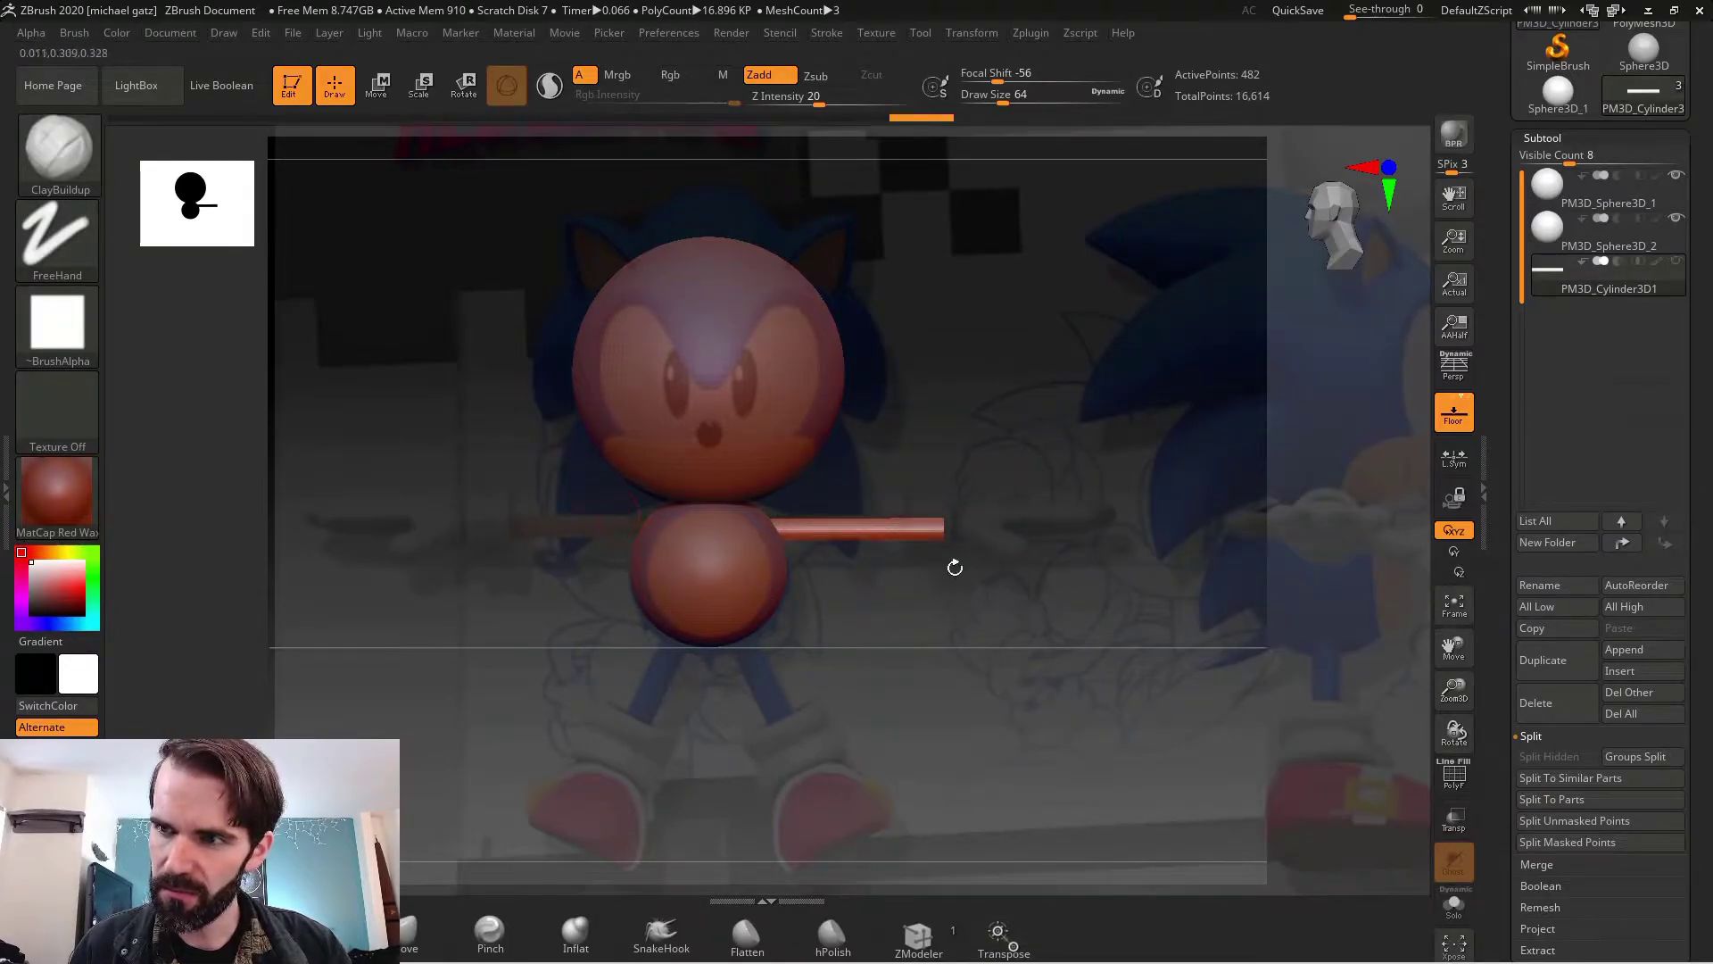
# - Redo the next three steps in the arm cylinder's history
pyautogui.hotkey('ctrl', 'shift', 'z')
pyautogui.hotkey('ctrl', 'shift', 'z')
pyautogui.hotkey('ctrl', 'shift', 'z')
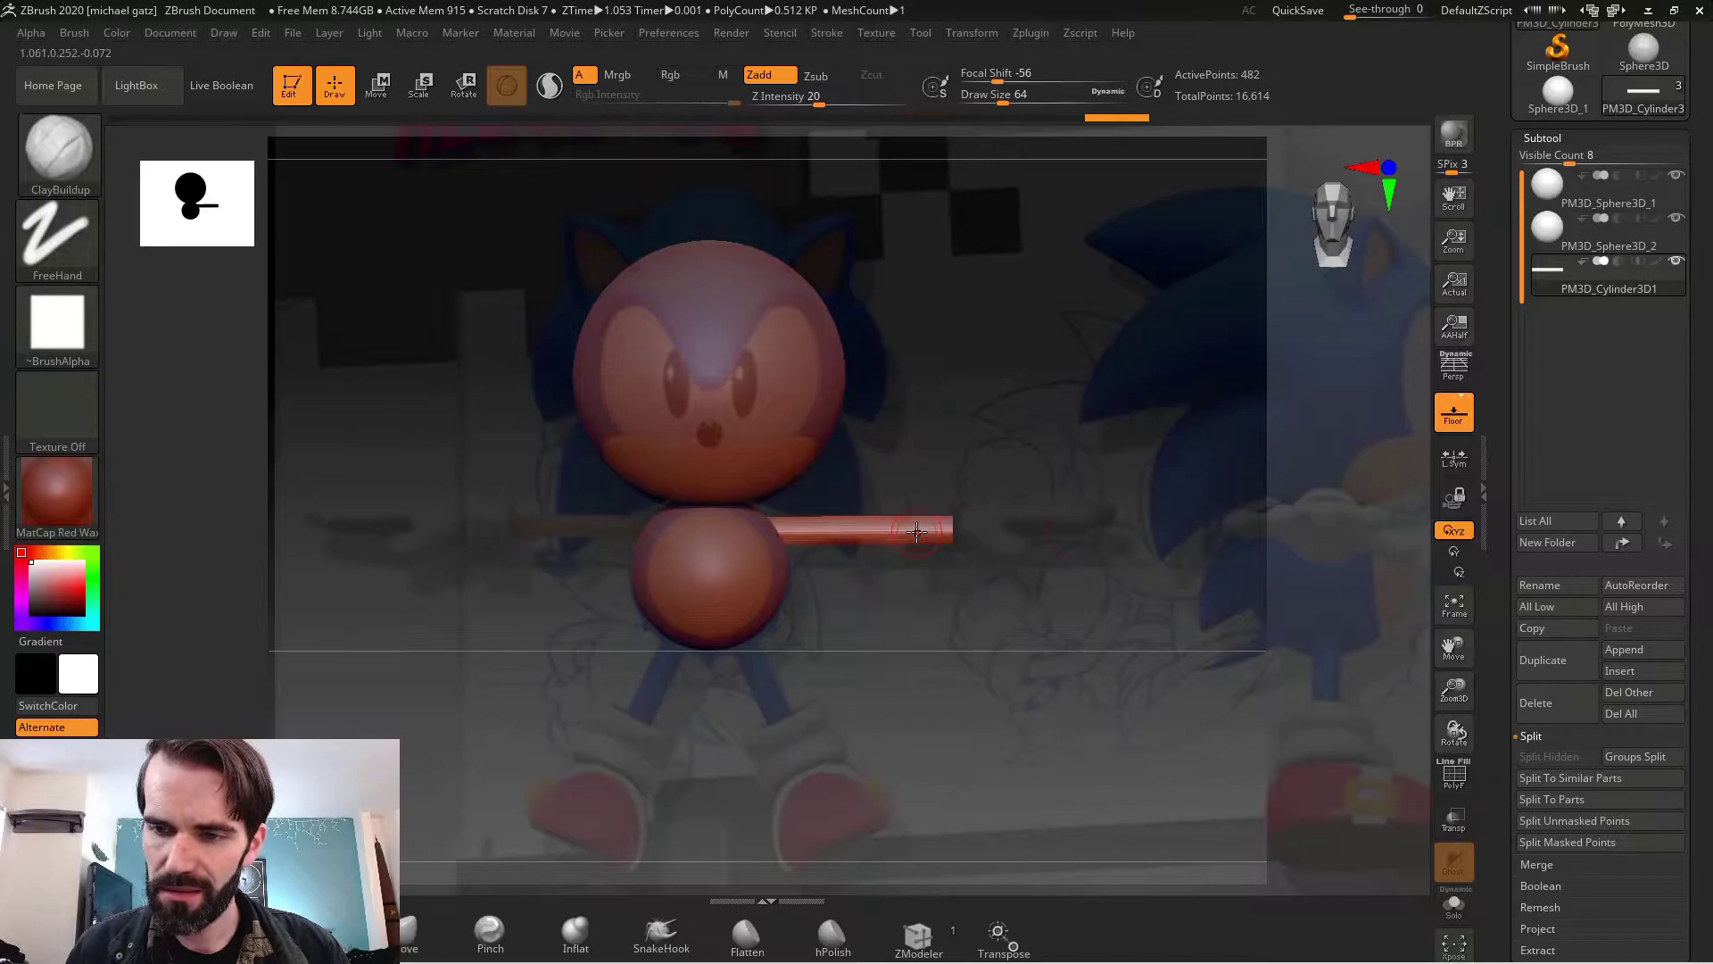
# - Mirror the arm cylinder across the X axis with SubTool Master, merging the result into one SubTool
pyautogui.click(1032, 32)
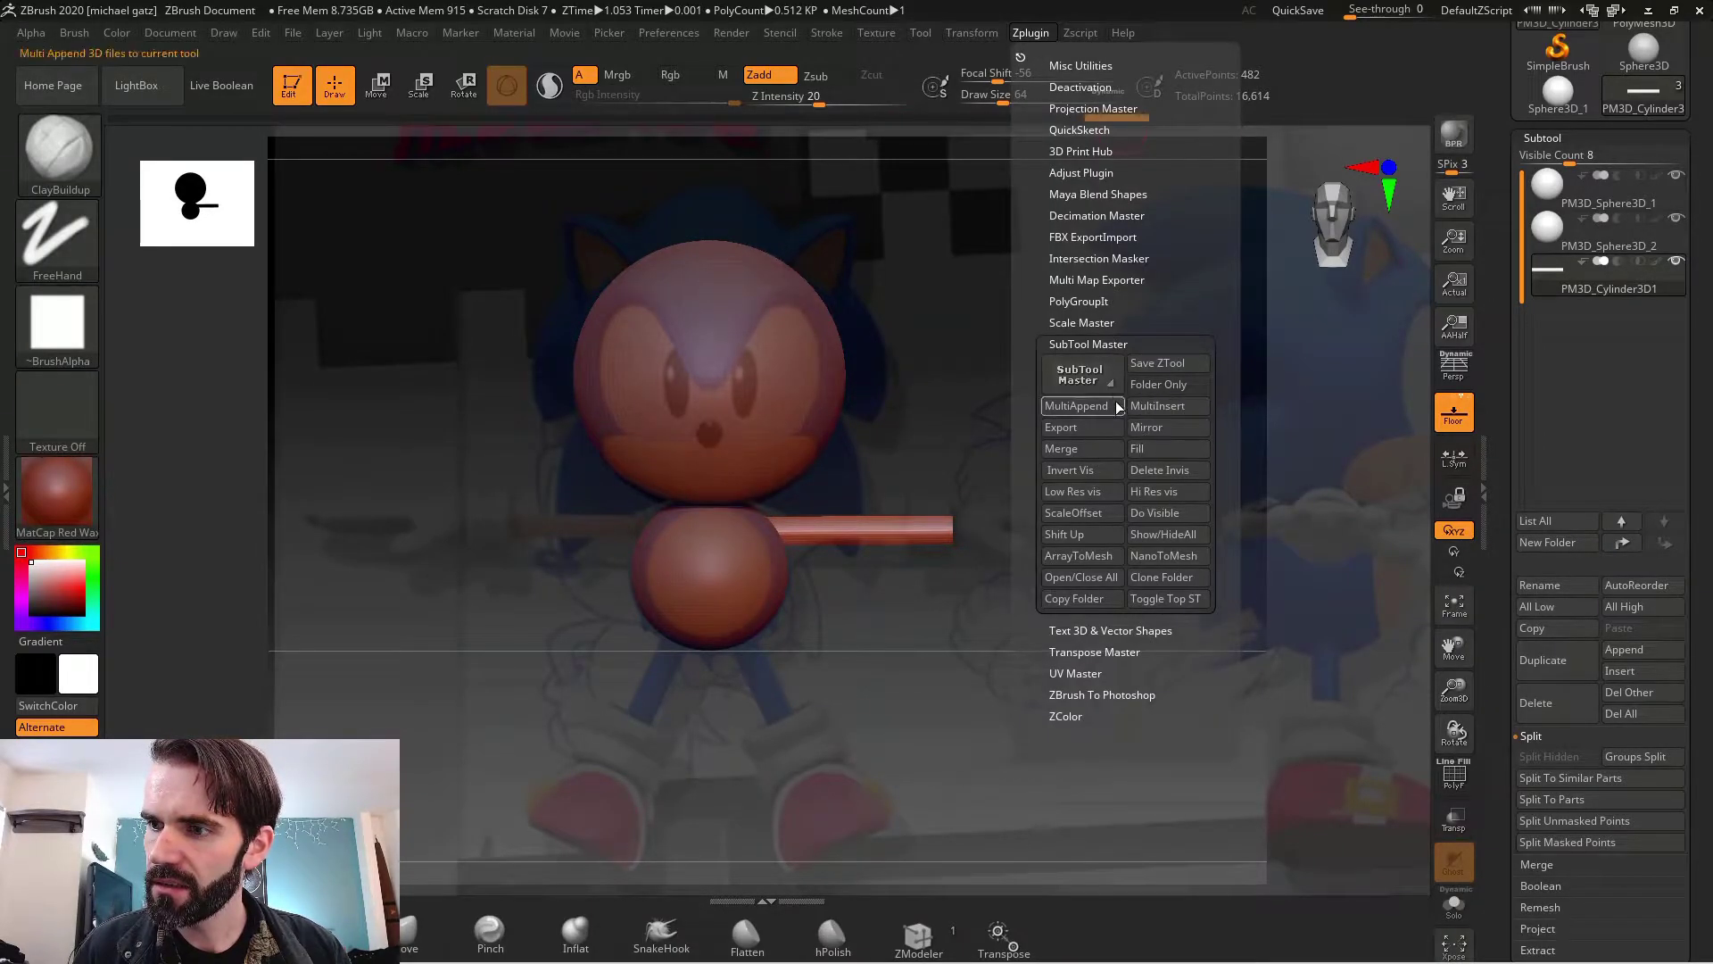
pyautogui.click(1103, 345)
pyautogui.click(1102, 345)
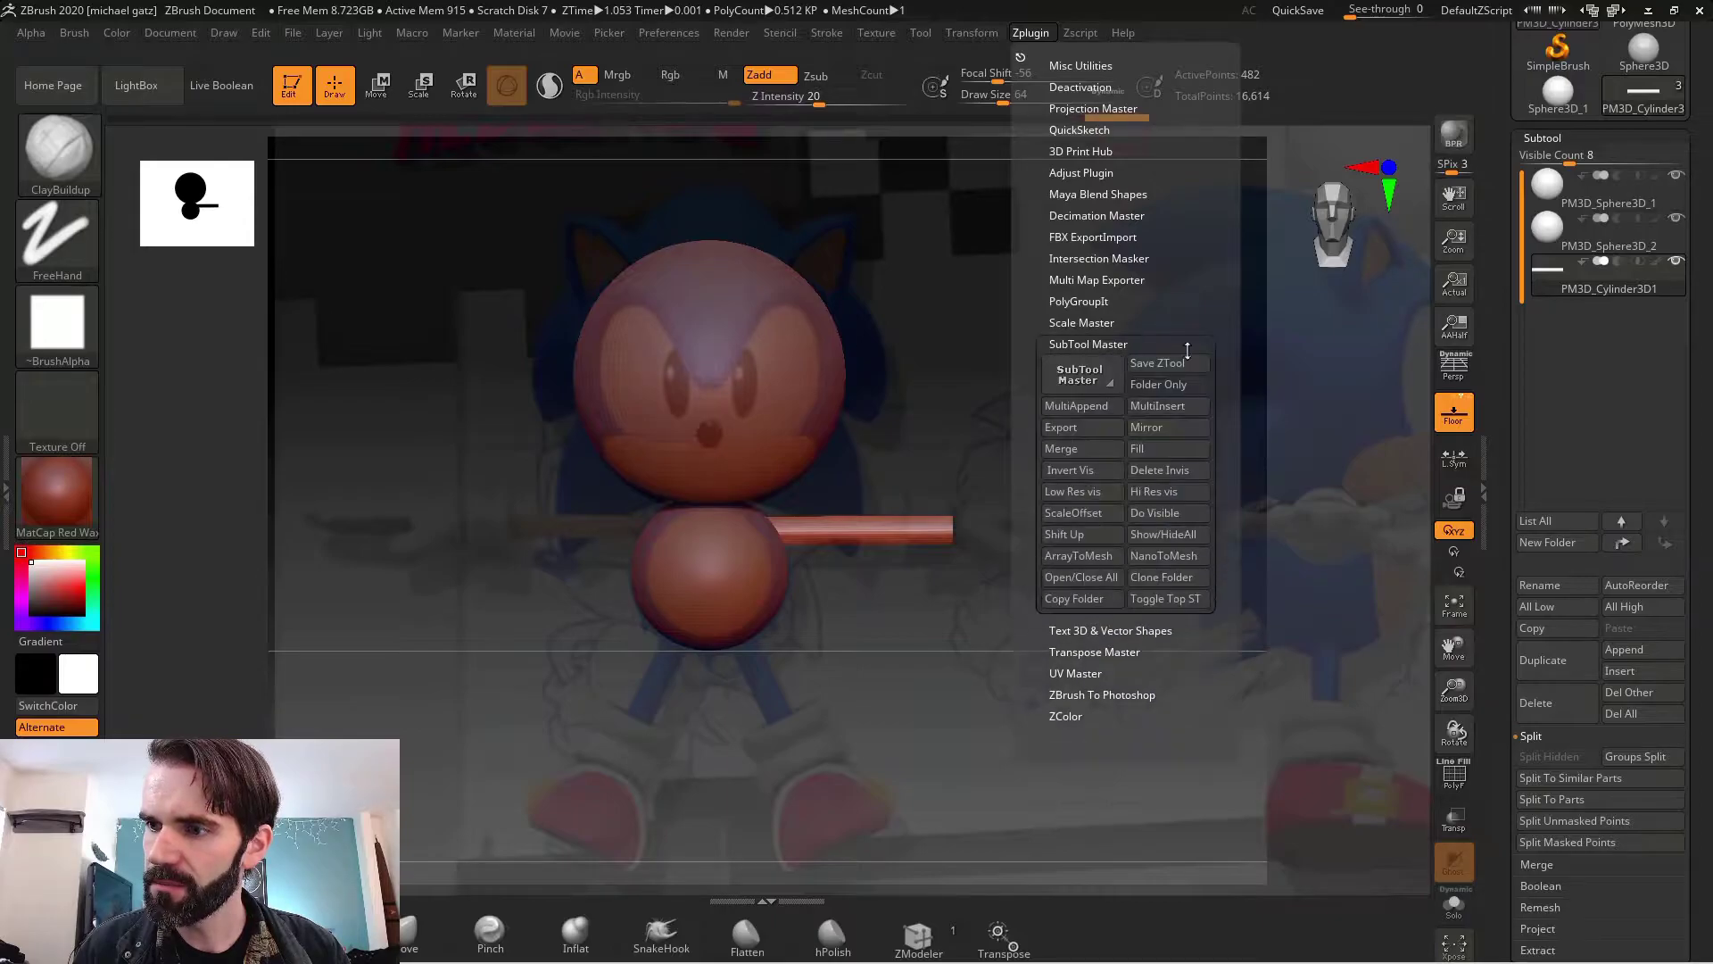
pyautogui.click(1159, 427)
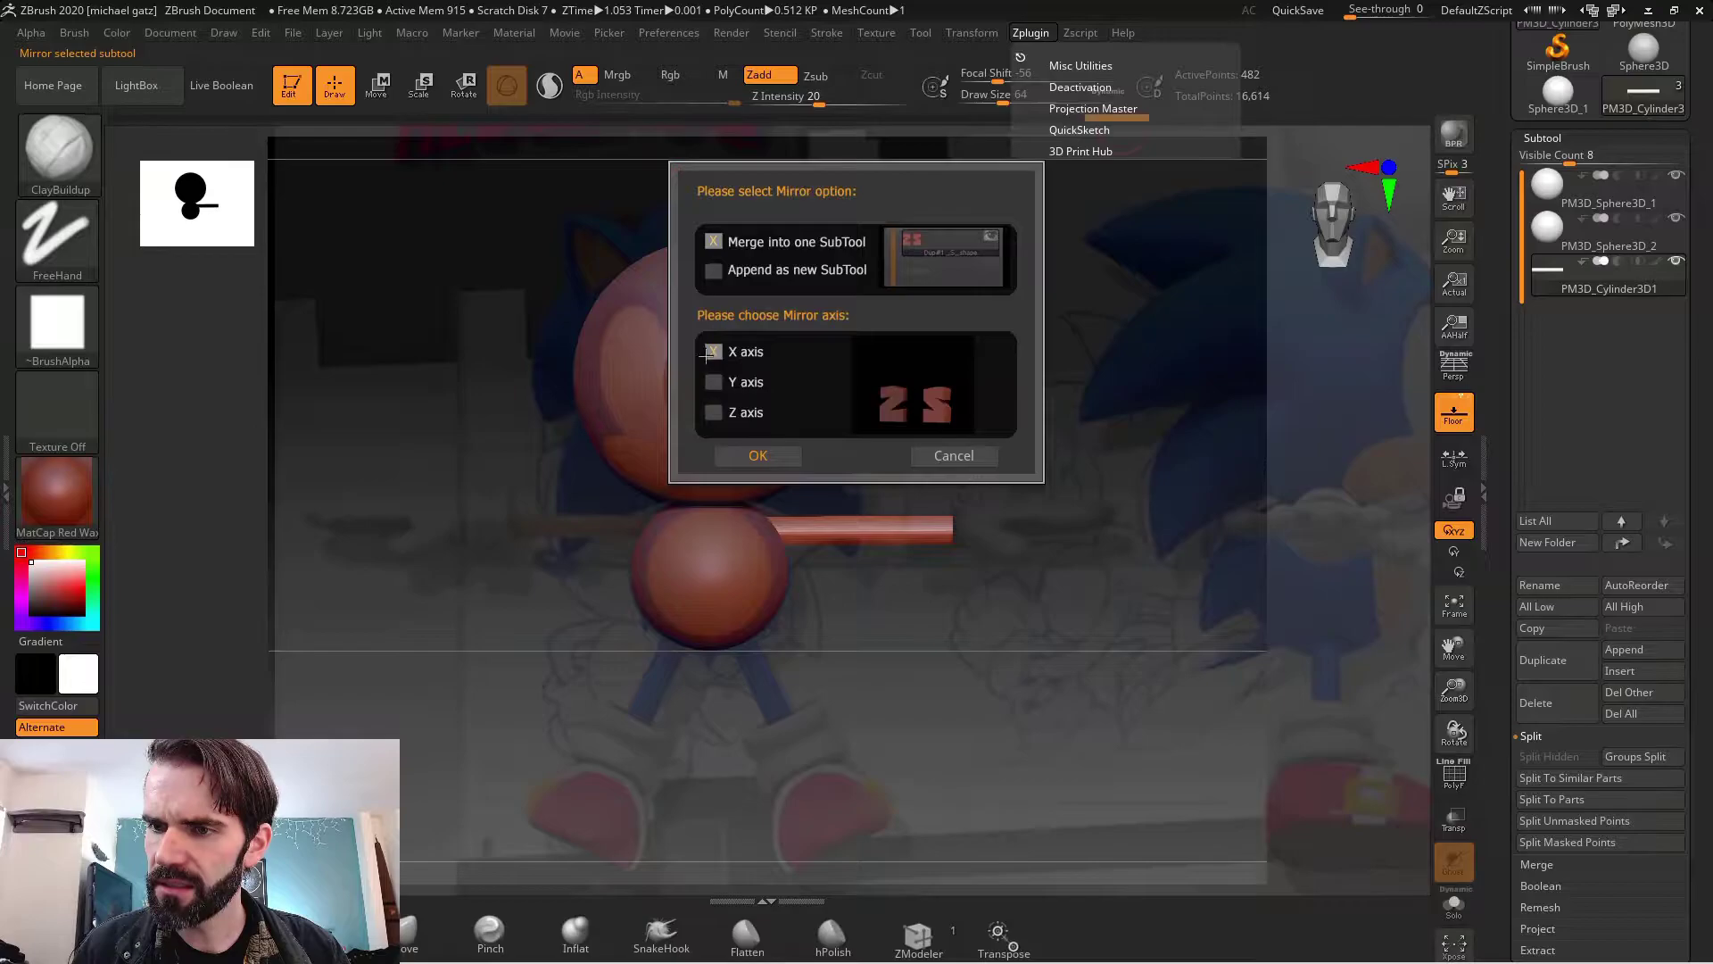
pyautogui.click(783, 458)
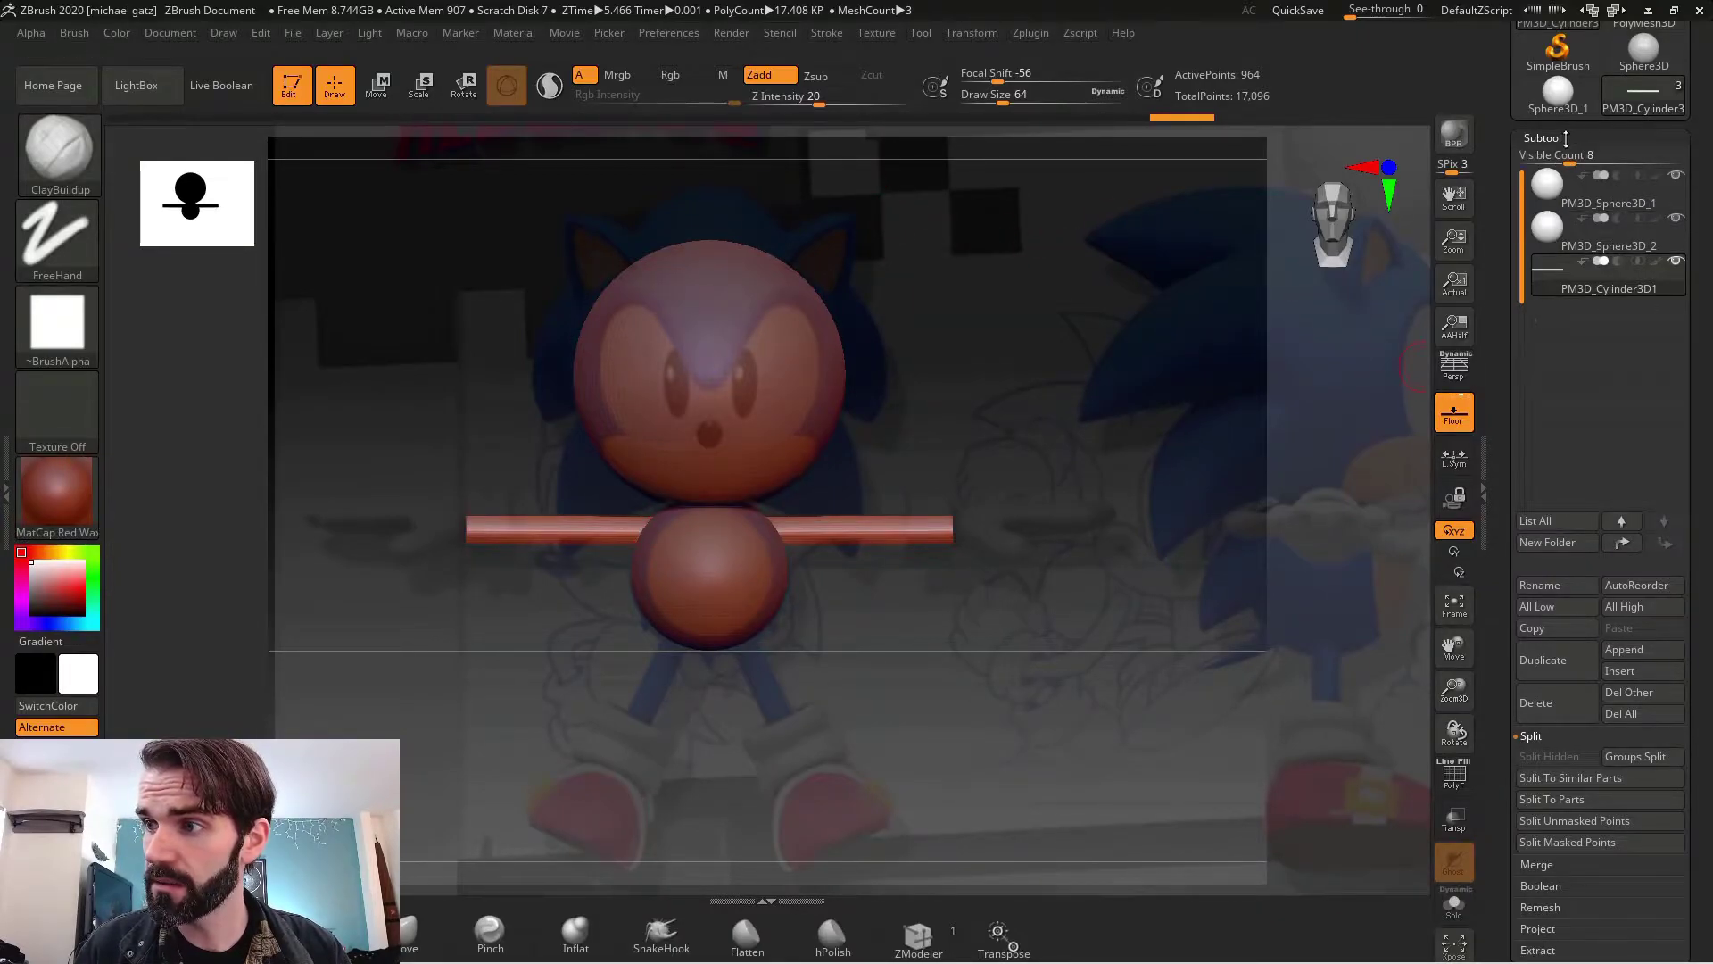
# - Append a Cylinder3D, shrink it to a thin leg, and place it tilted outward beneath the torso along the reference leg
pyautogui.click(1624, 649)
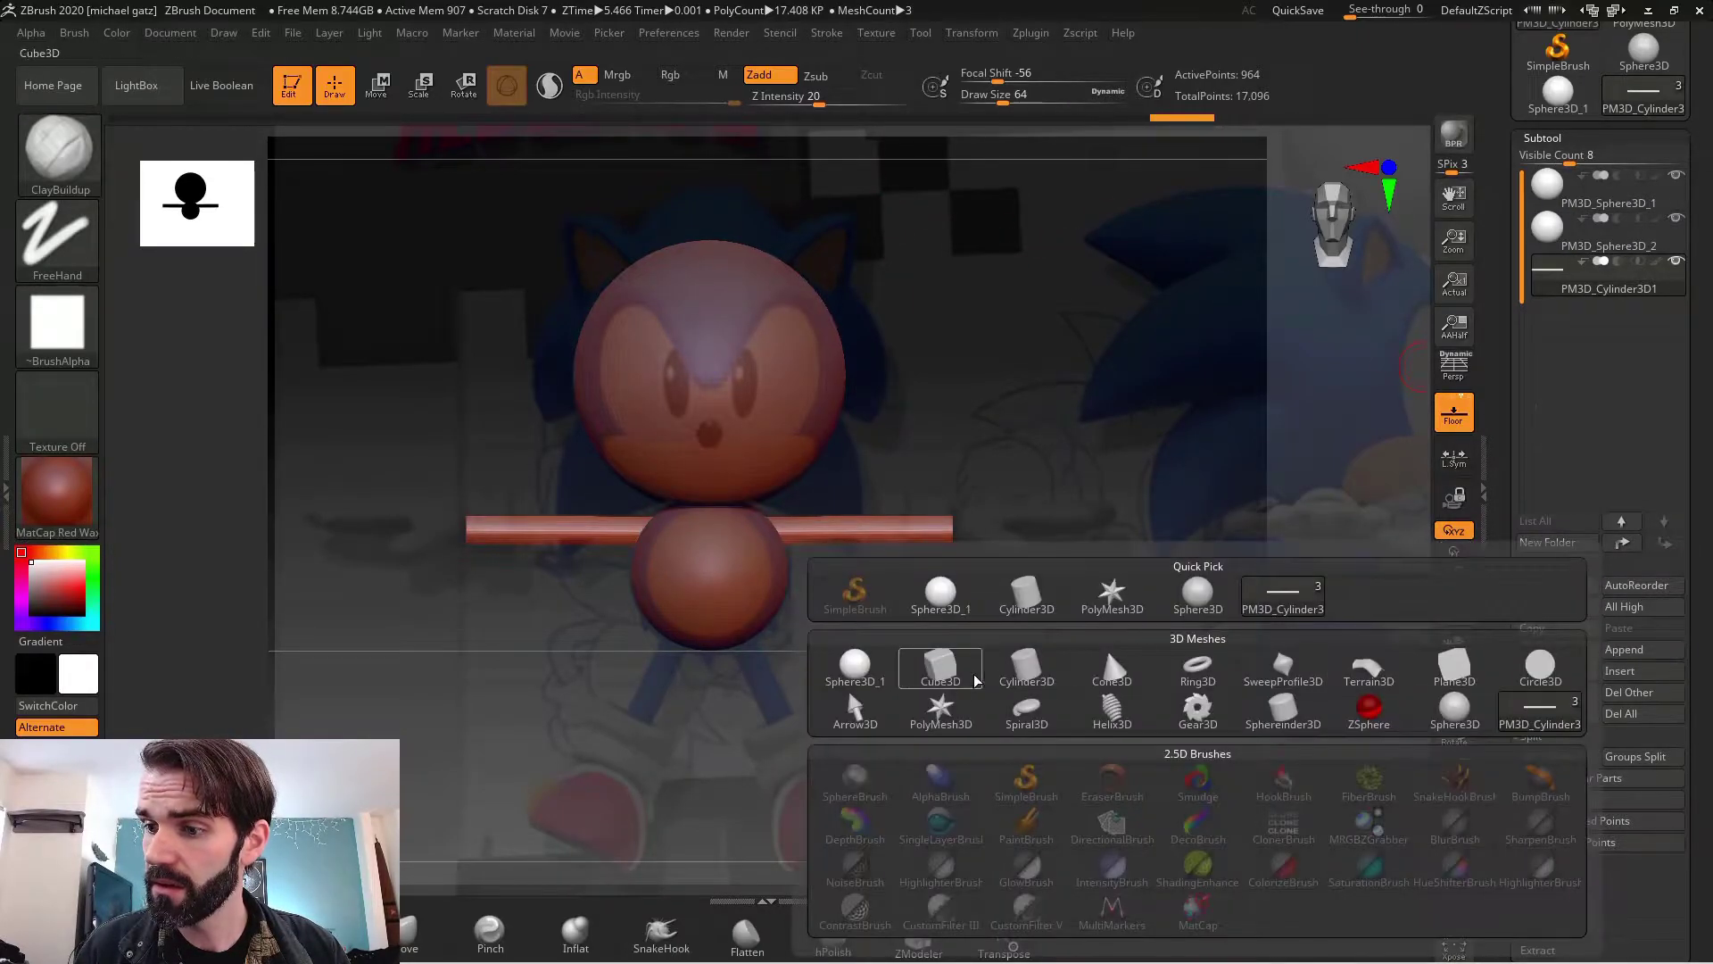
pyautogui.click(941, 667)
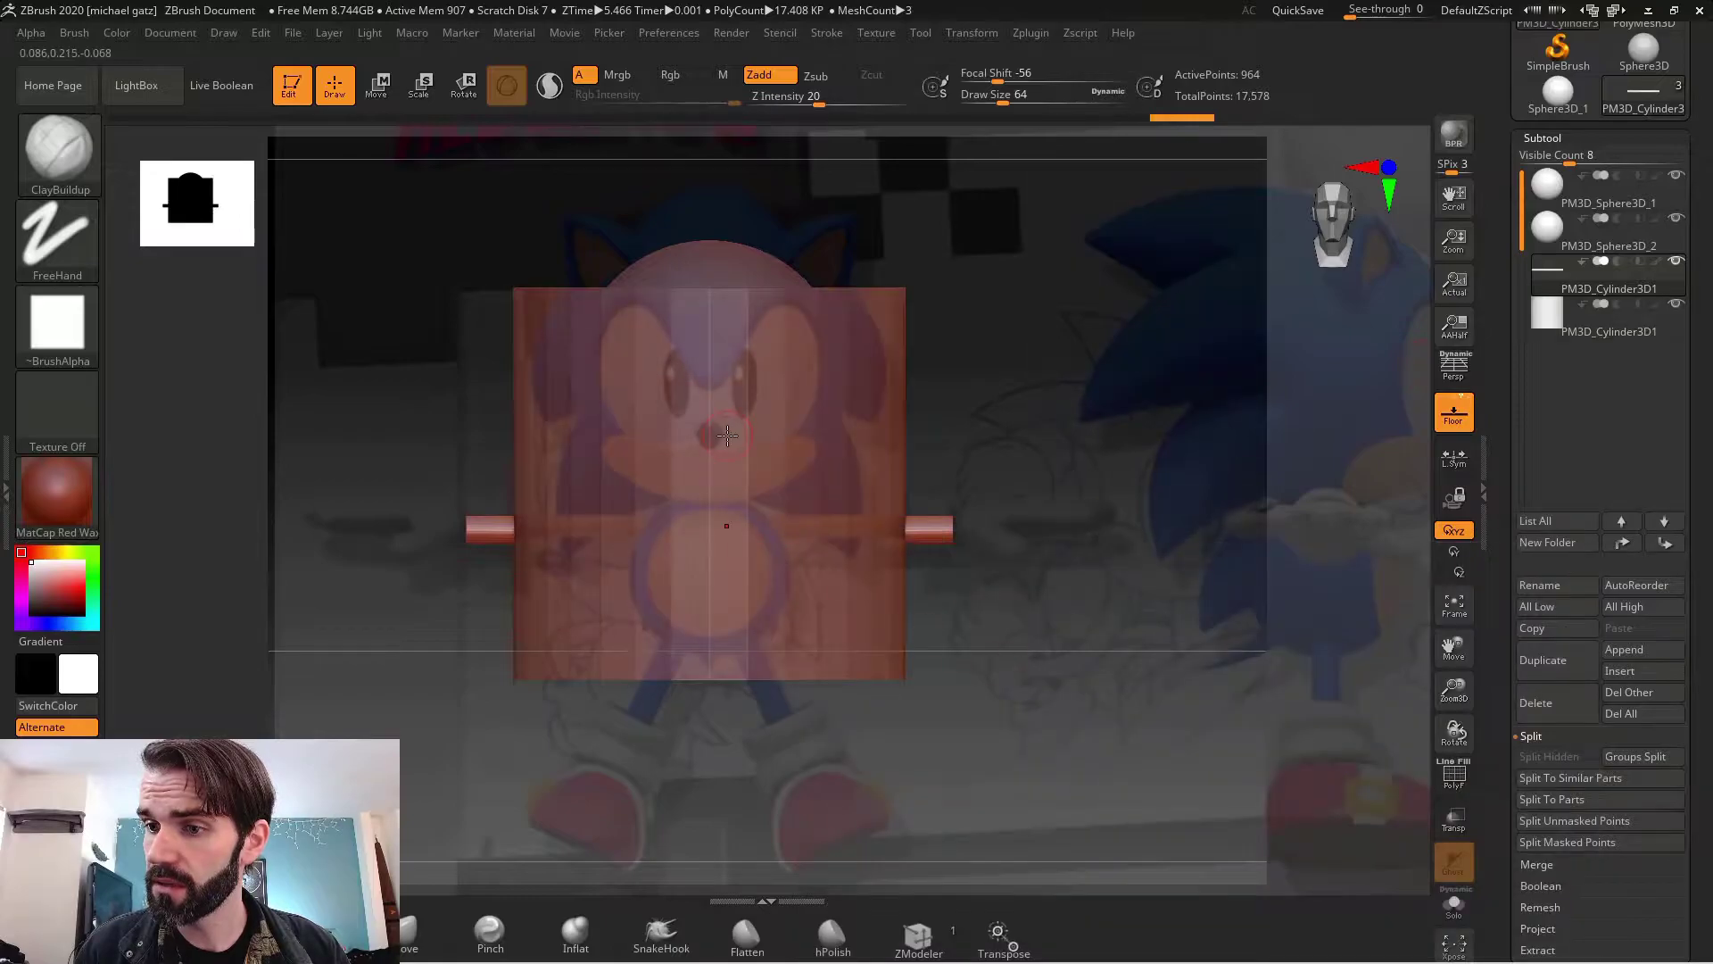
pyautogui.keyDown('alt'); pyautogui.click(879, 332); pyautogui.keyUp('alt')
pyautogui.press('w')
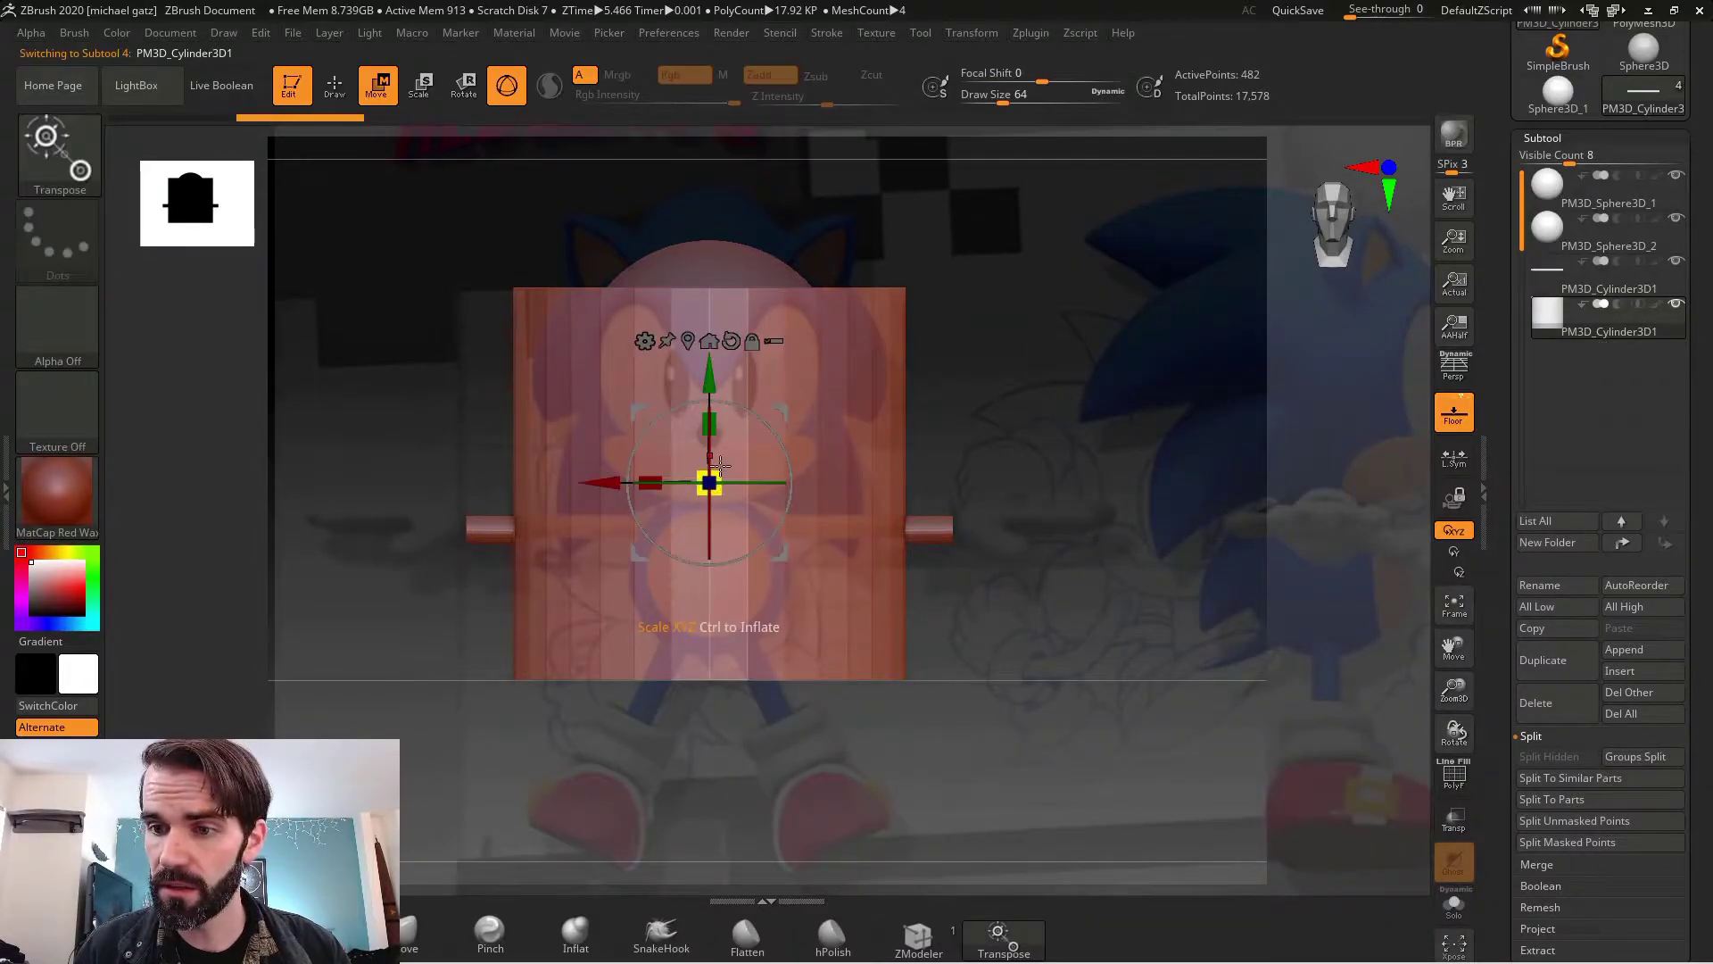
pyautogui.moveTo(709, 483); pyautogui.dragTo(596, 572)
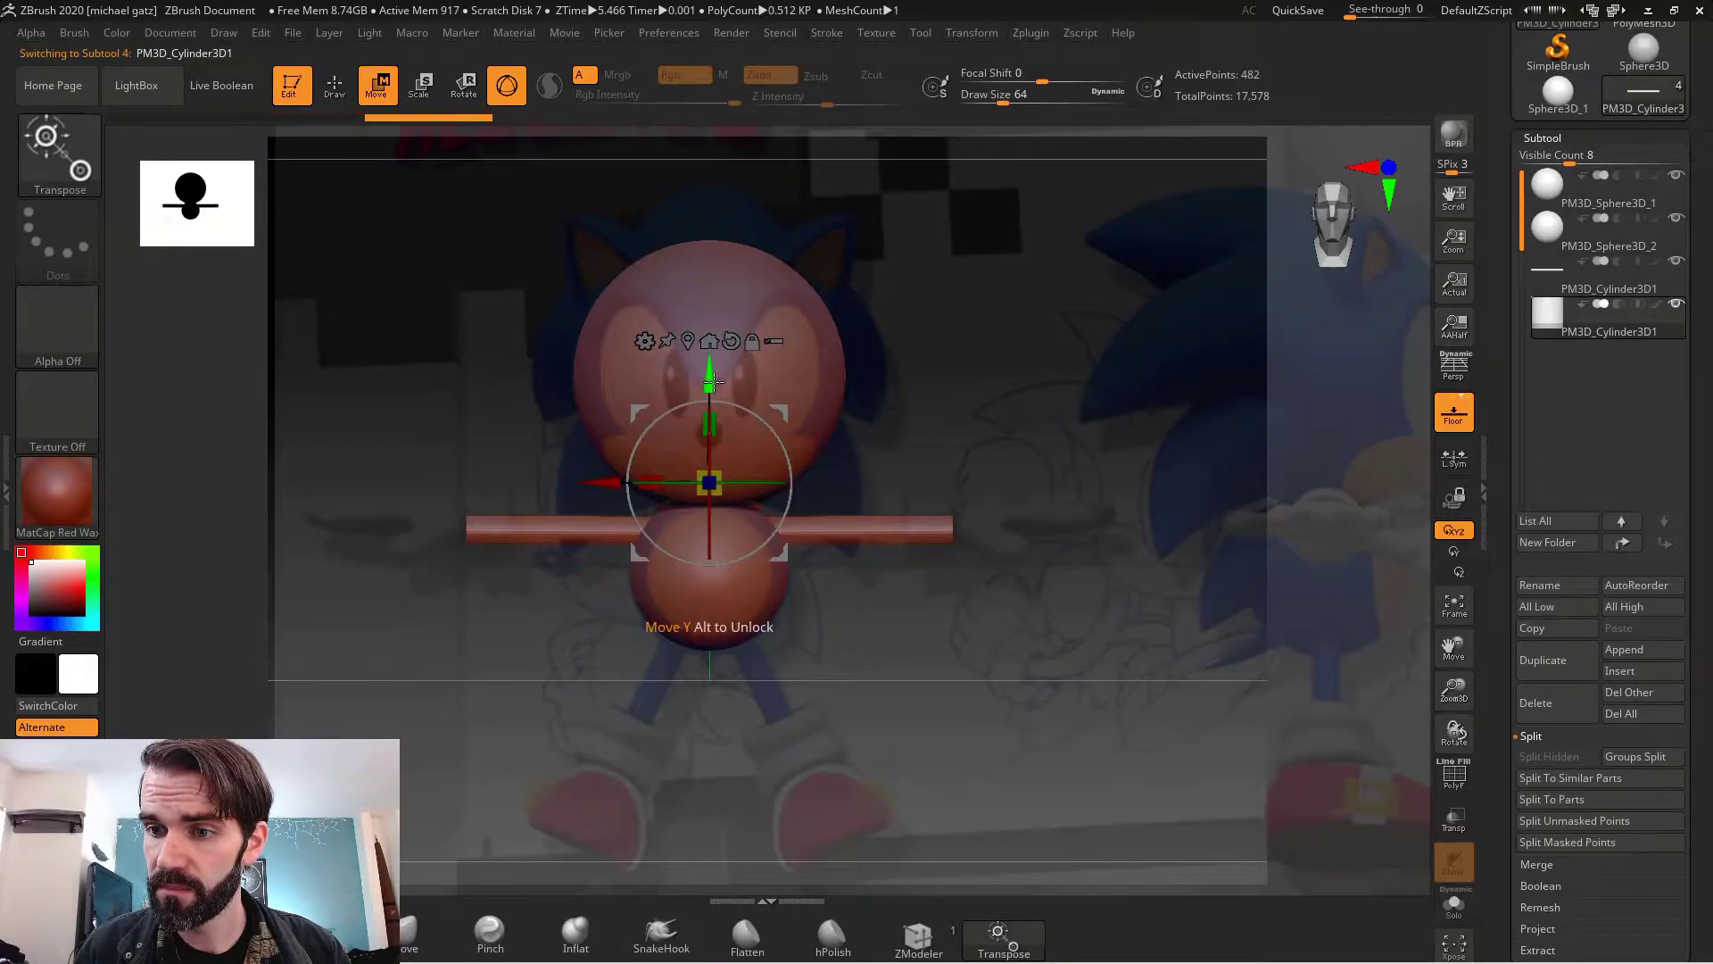
pyautogui.moveTo(708, 384); pyautogui.dragTo(707, 553)
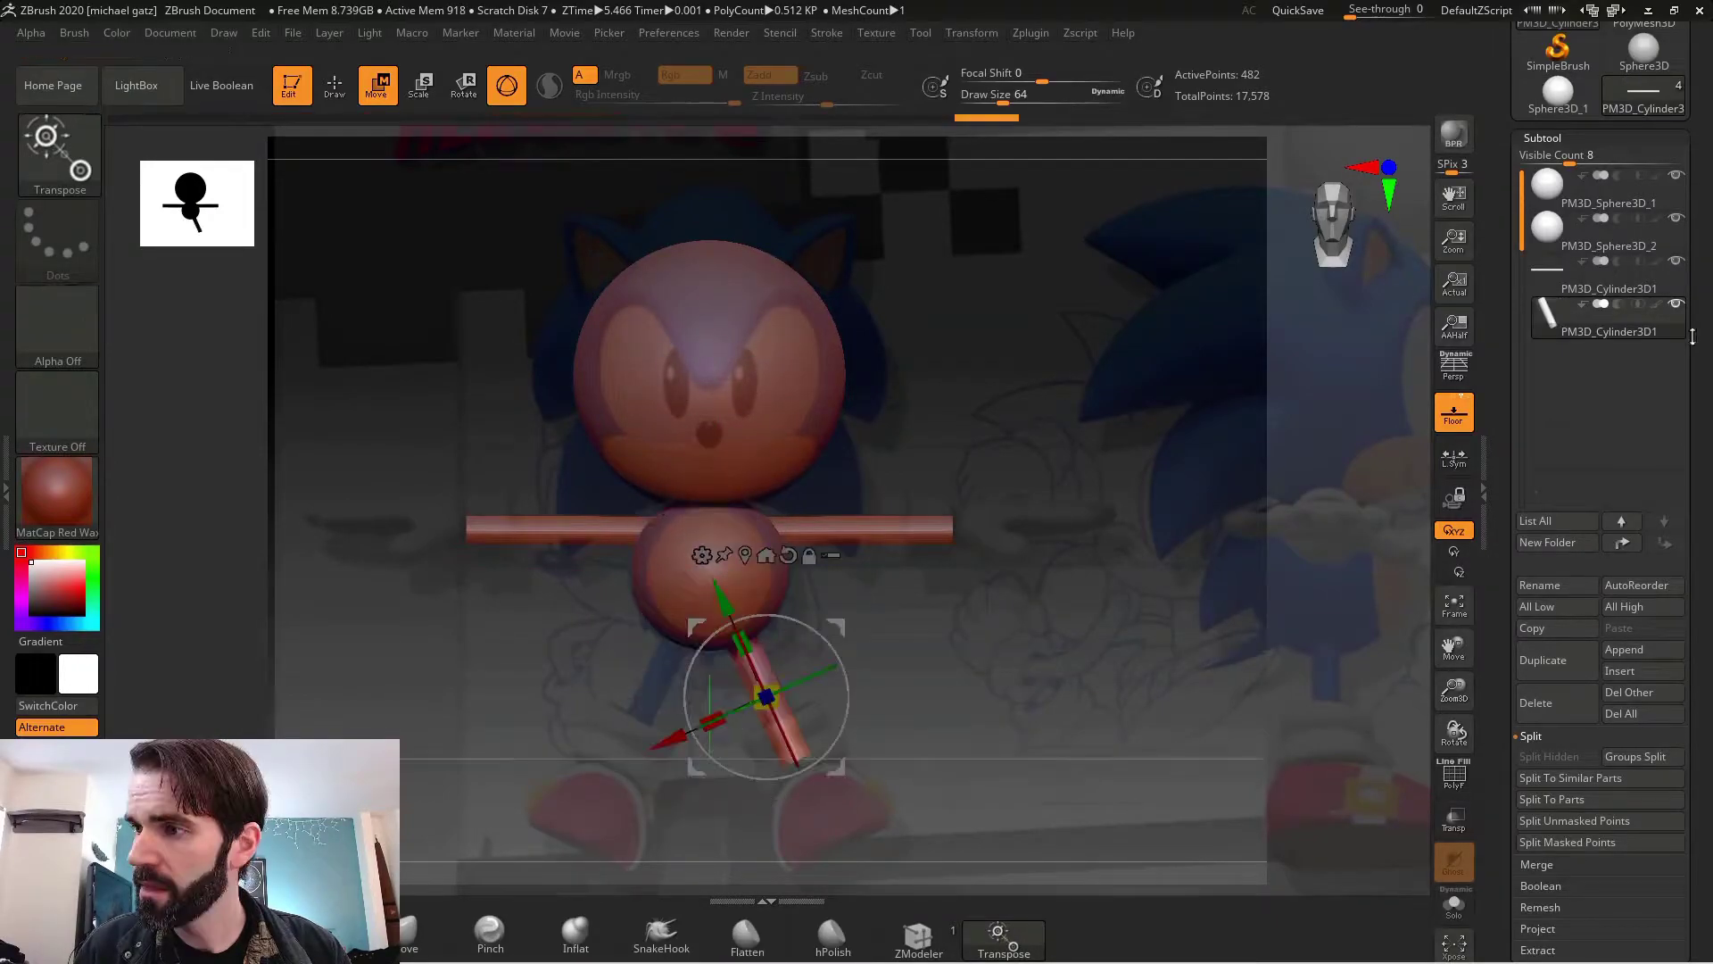
# - Mirror the leg cylinder across the X axis, merging both legs into one SubTool
pyautogui.click(1031, 34)
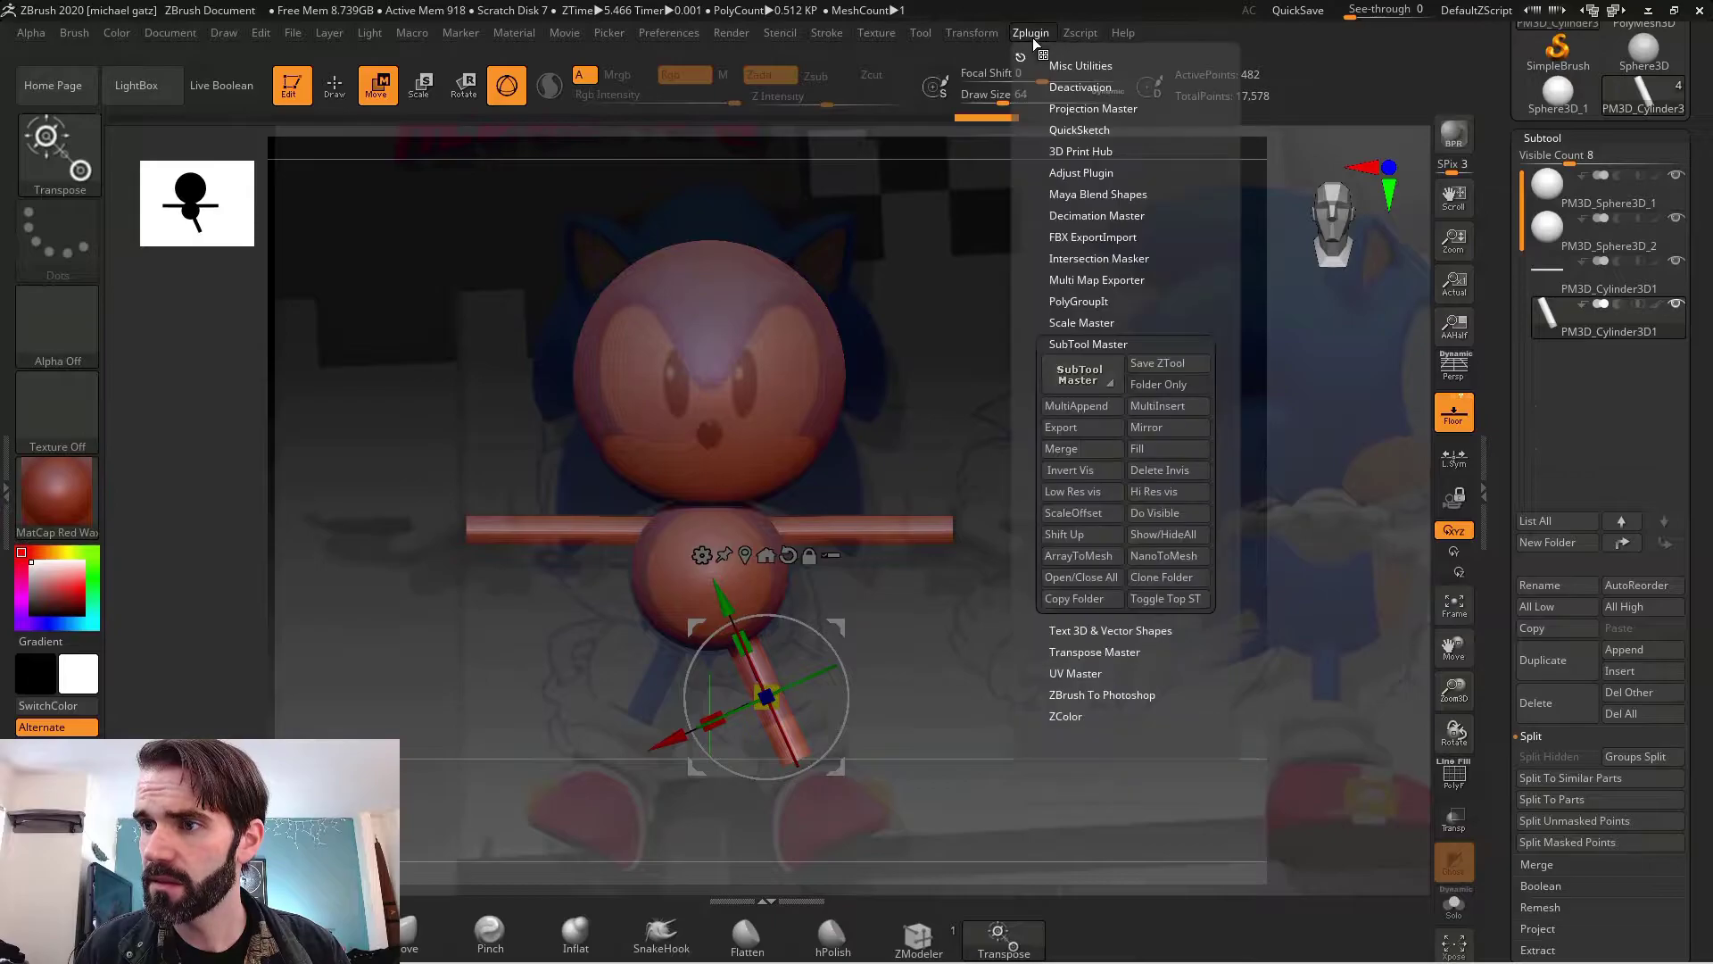
pyautogui.click(1151, 428)
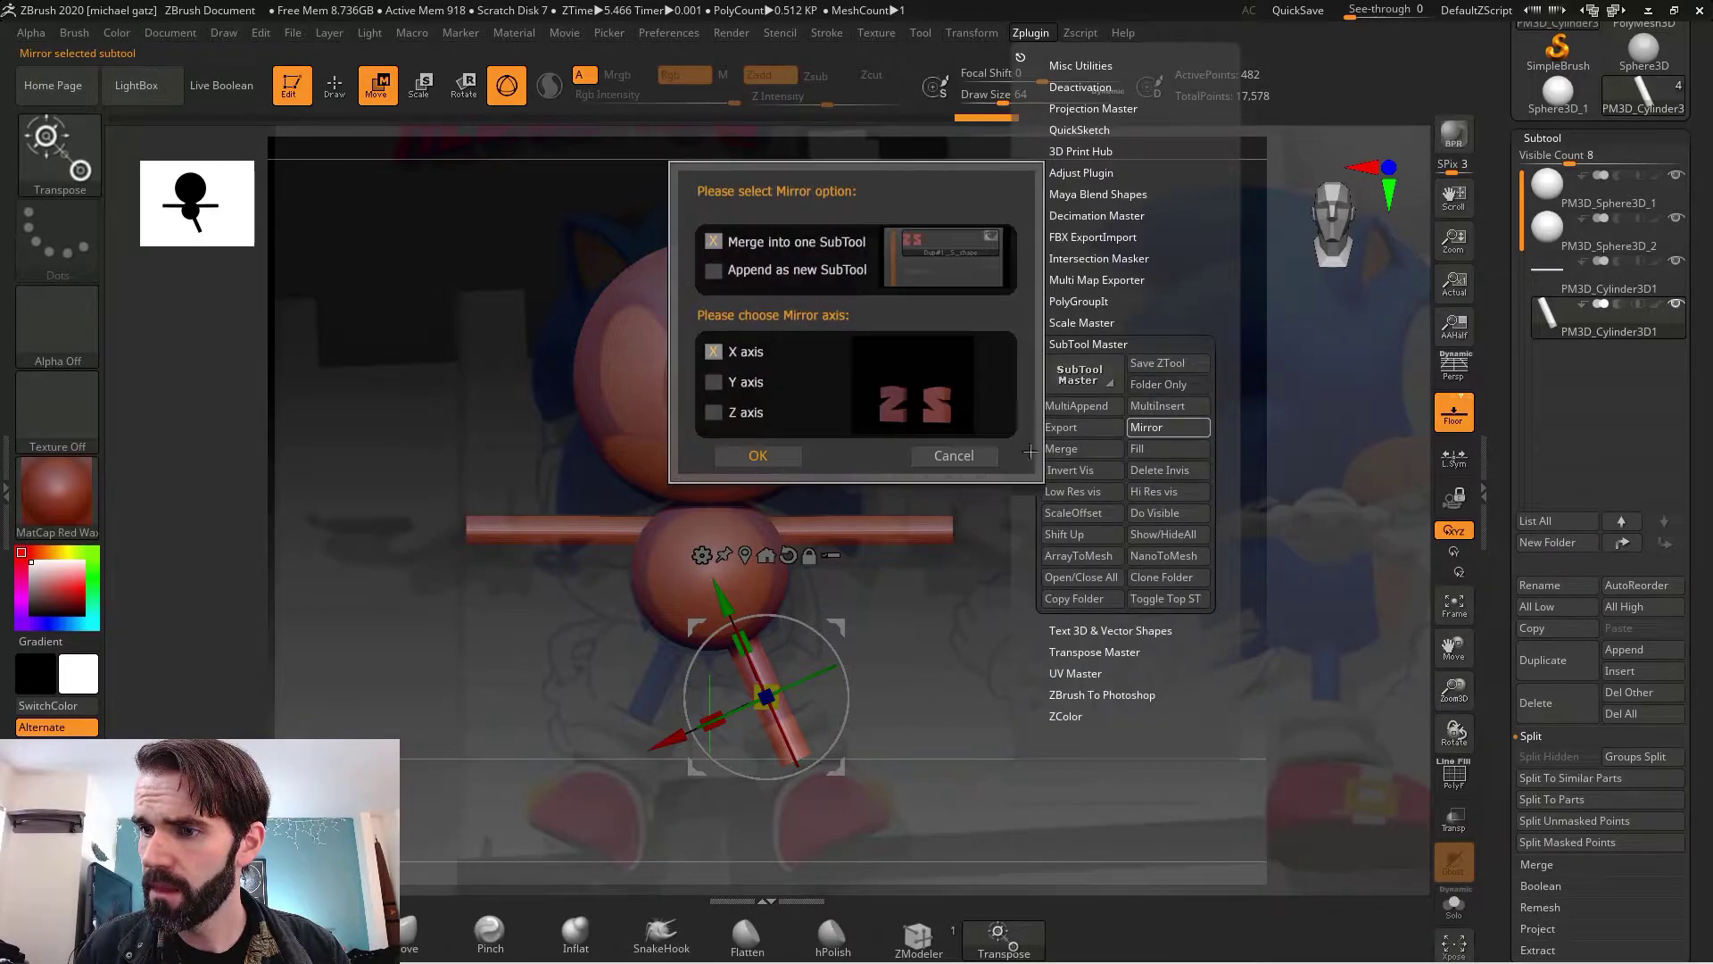
pyautogui.click(762, 458)
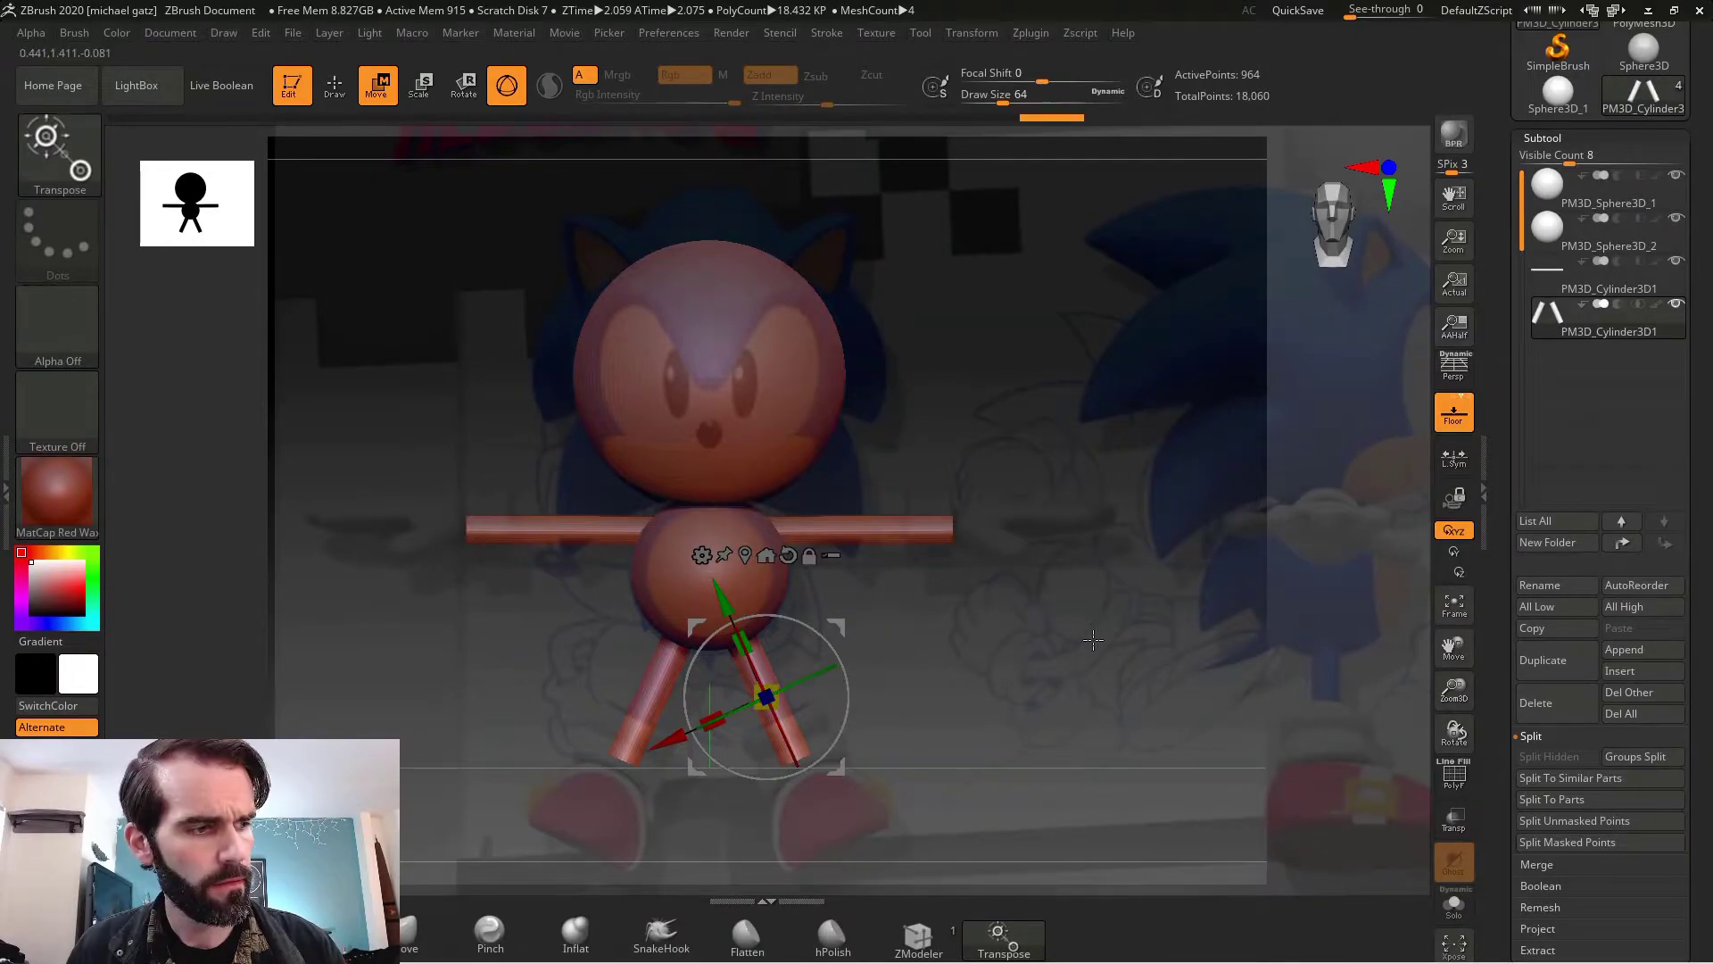
# - Append a Cube3D, scale it down, and move and rotate it to the end of a leg as the foot block
pyautogui.click(1647, 650)
pyautogui.click(937, 683)
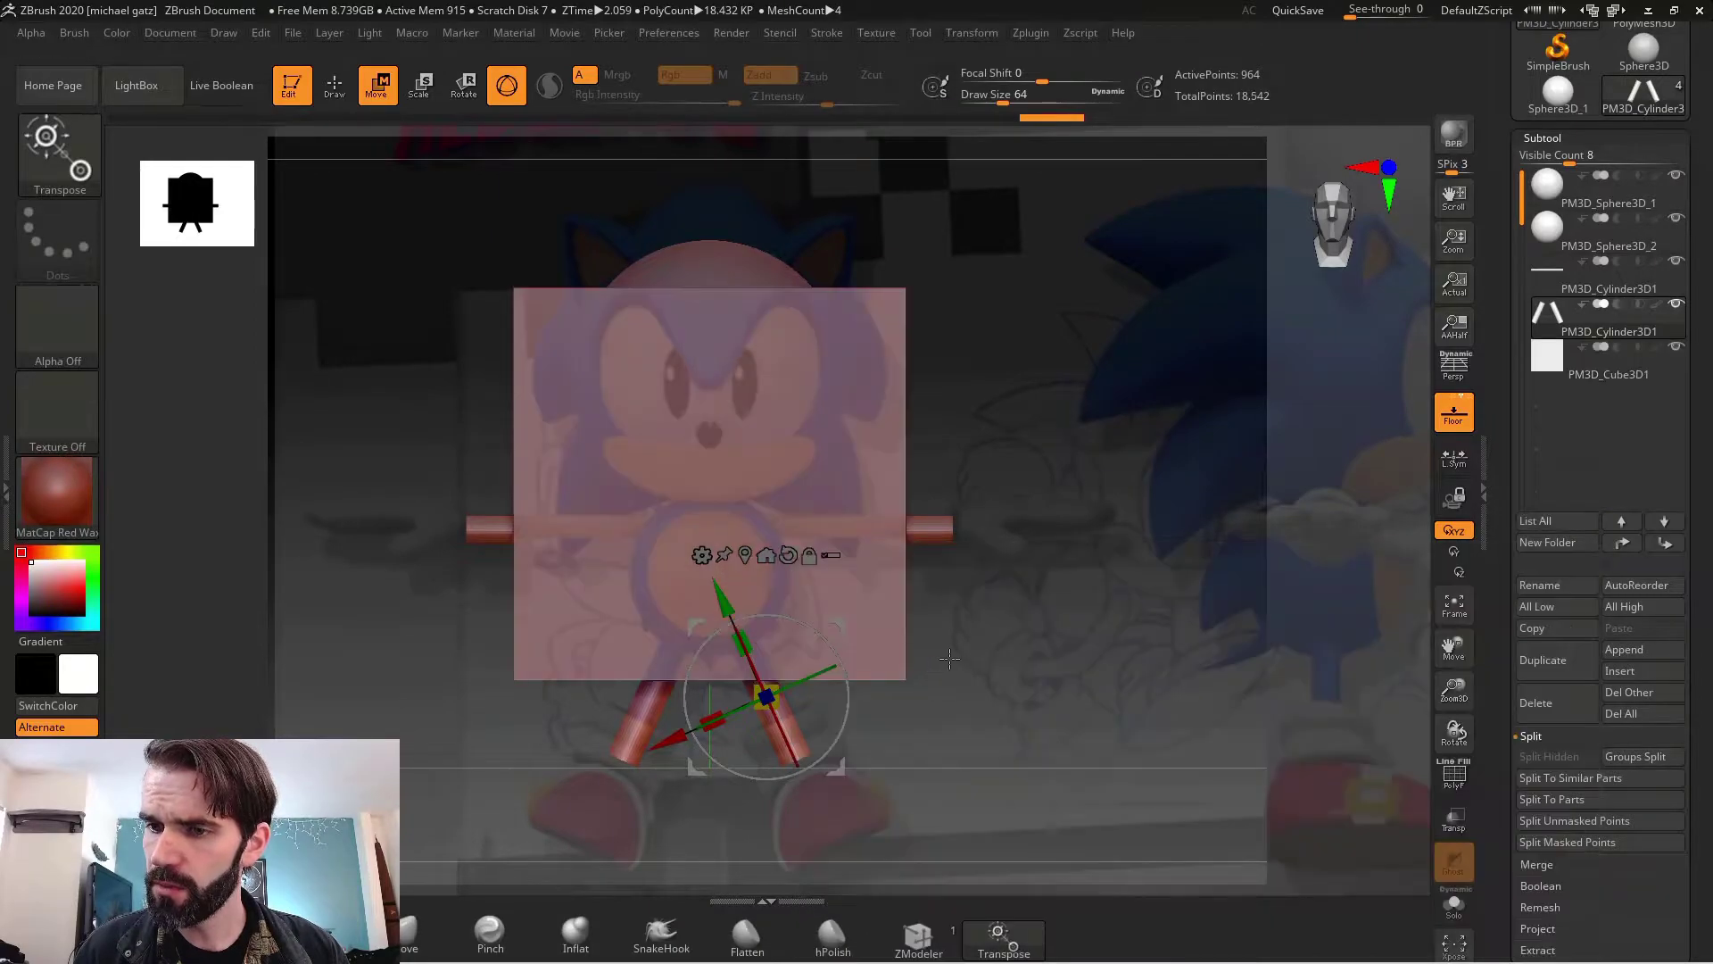
pyautogui.moveTo(539, 786); pyautogui.dragTo(503, 786)
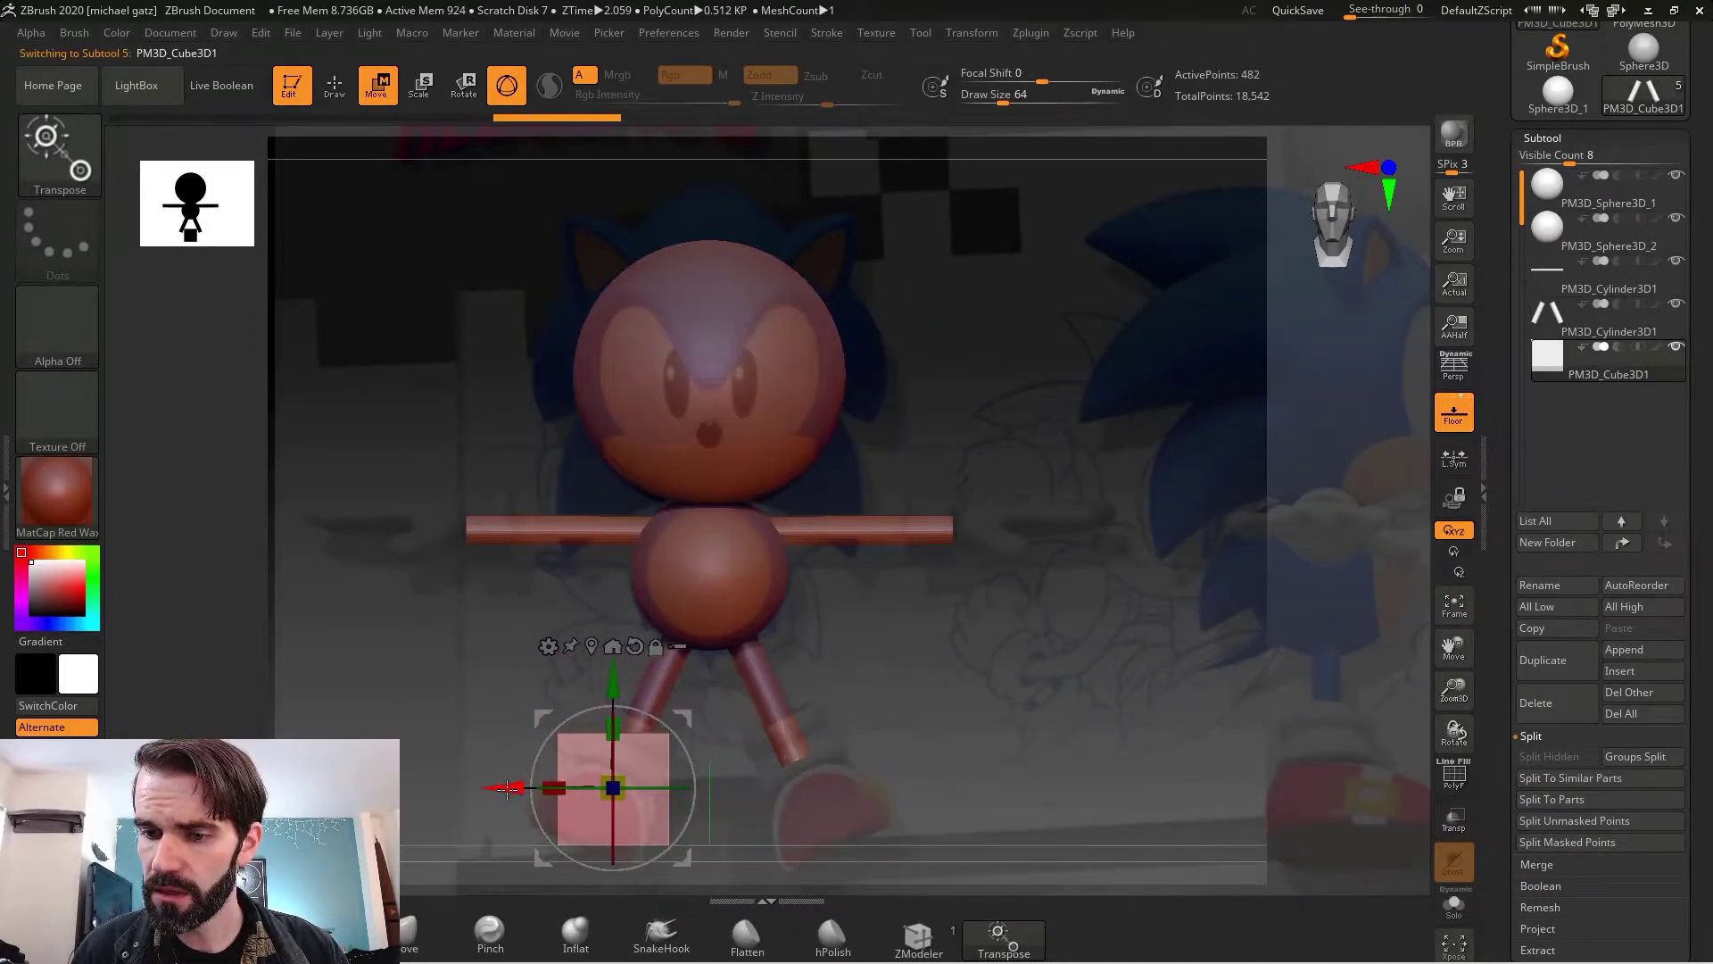
pyautogui.moveTo(689, 760); pyautogui.dragTo(695, 793)
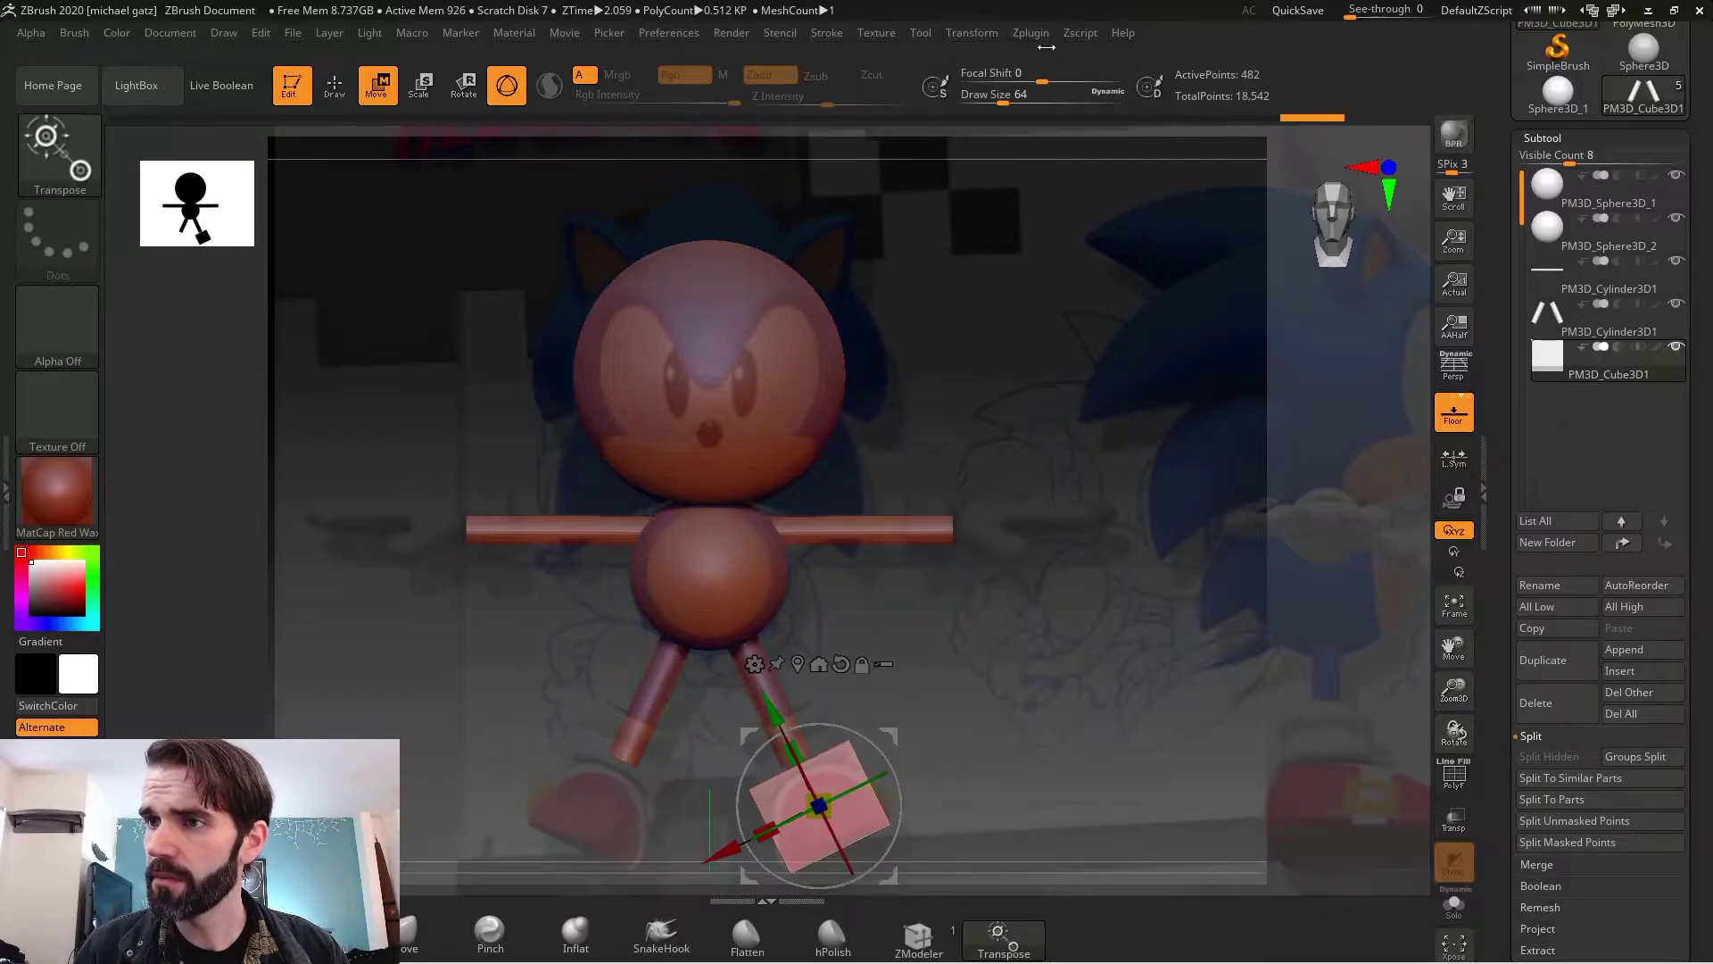
# - Mirror the foot cube across the X axis so both legs have a foot block
pyautogui.click(1035, 38)
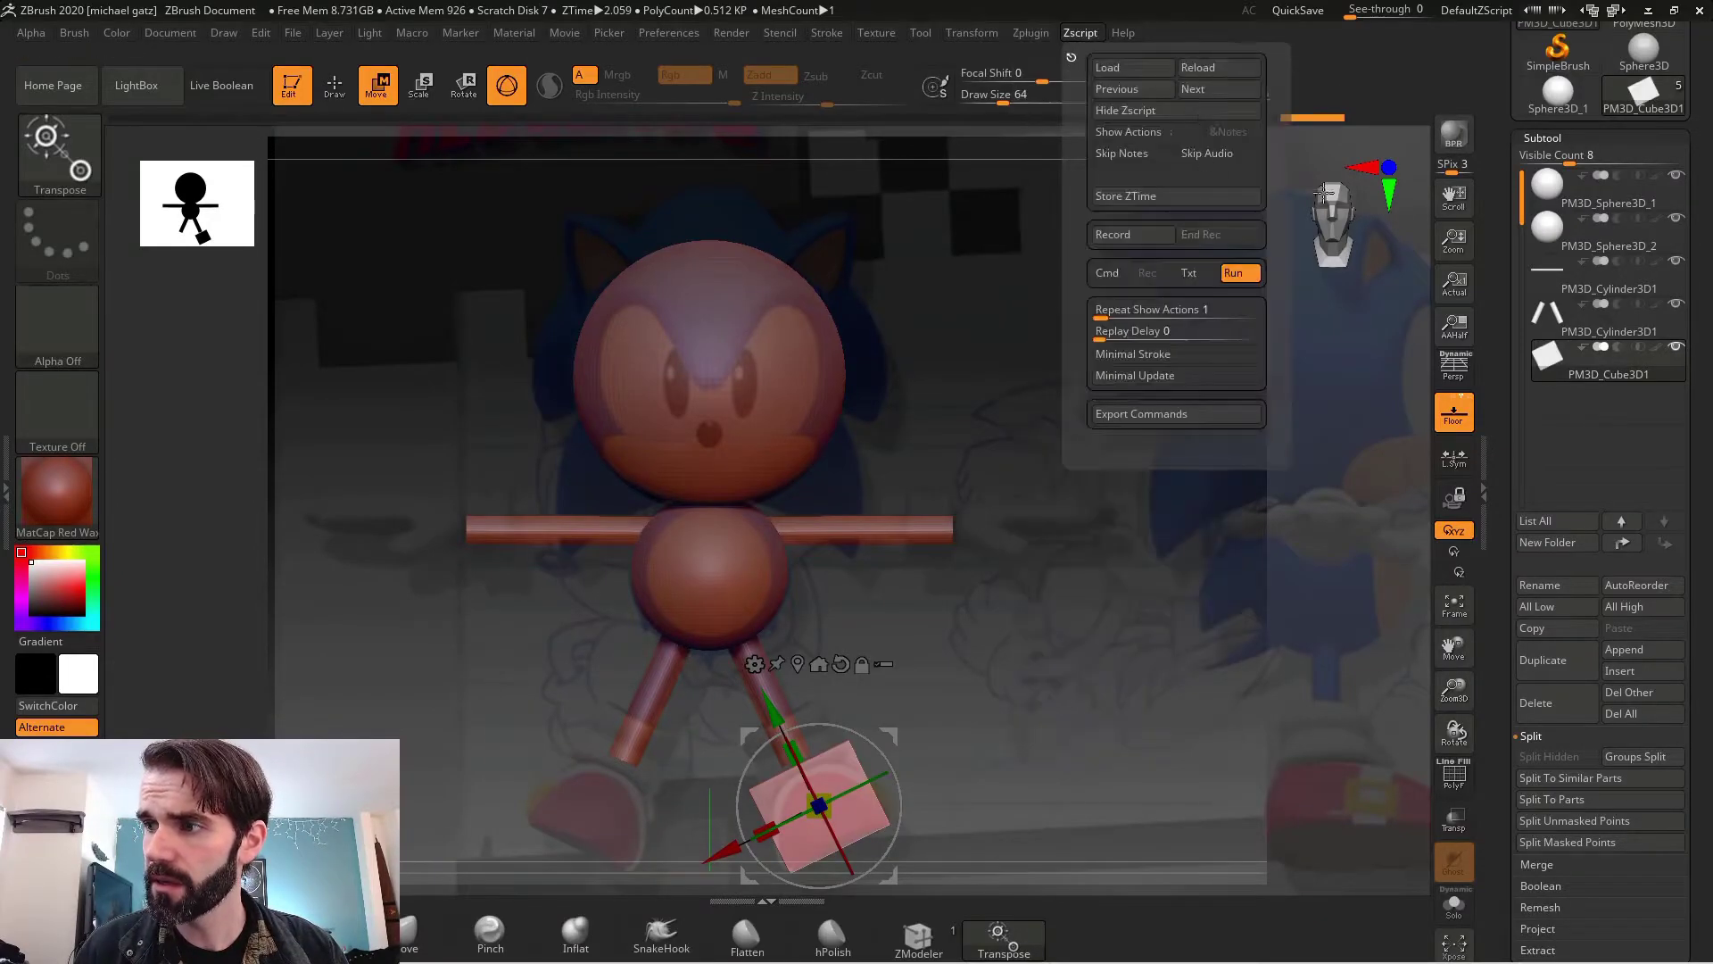
pyautogui.click(1031, 33)
pyautogui.click(765, 467)
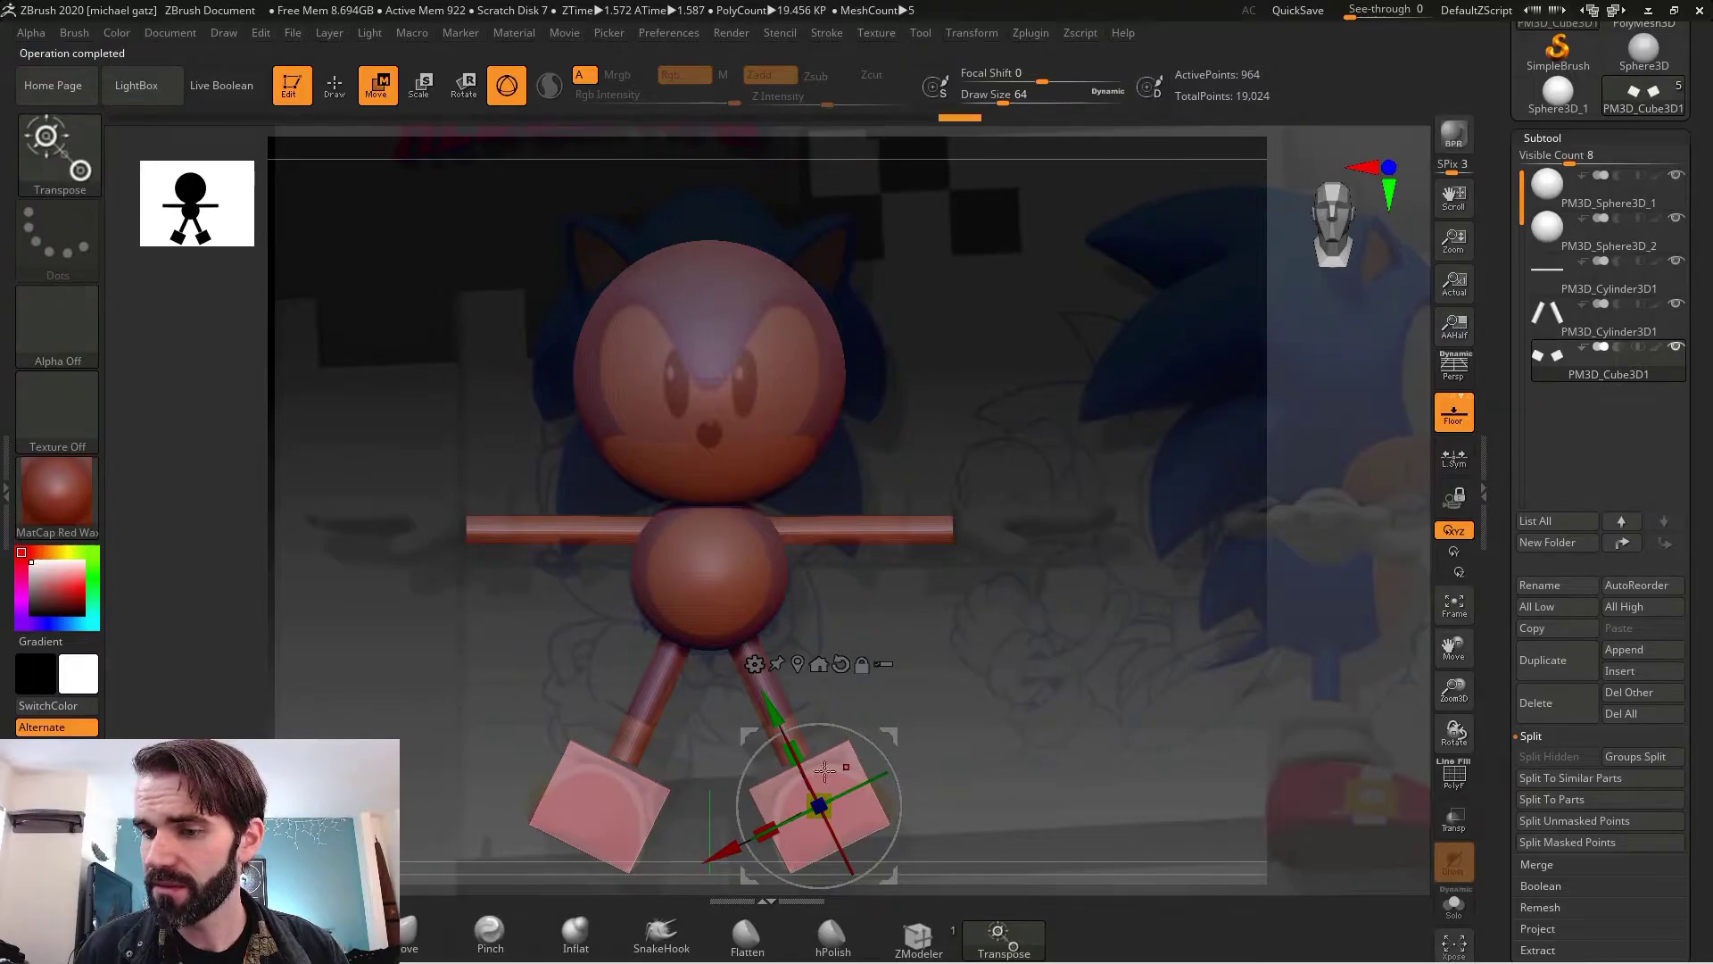
# - Append a Ring3D, shrink it, and place it tilted around the ankle above the foot block as a sock cuff
pyautogui.click(1642, 650)
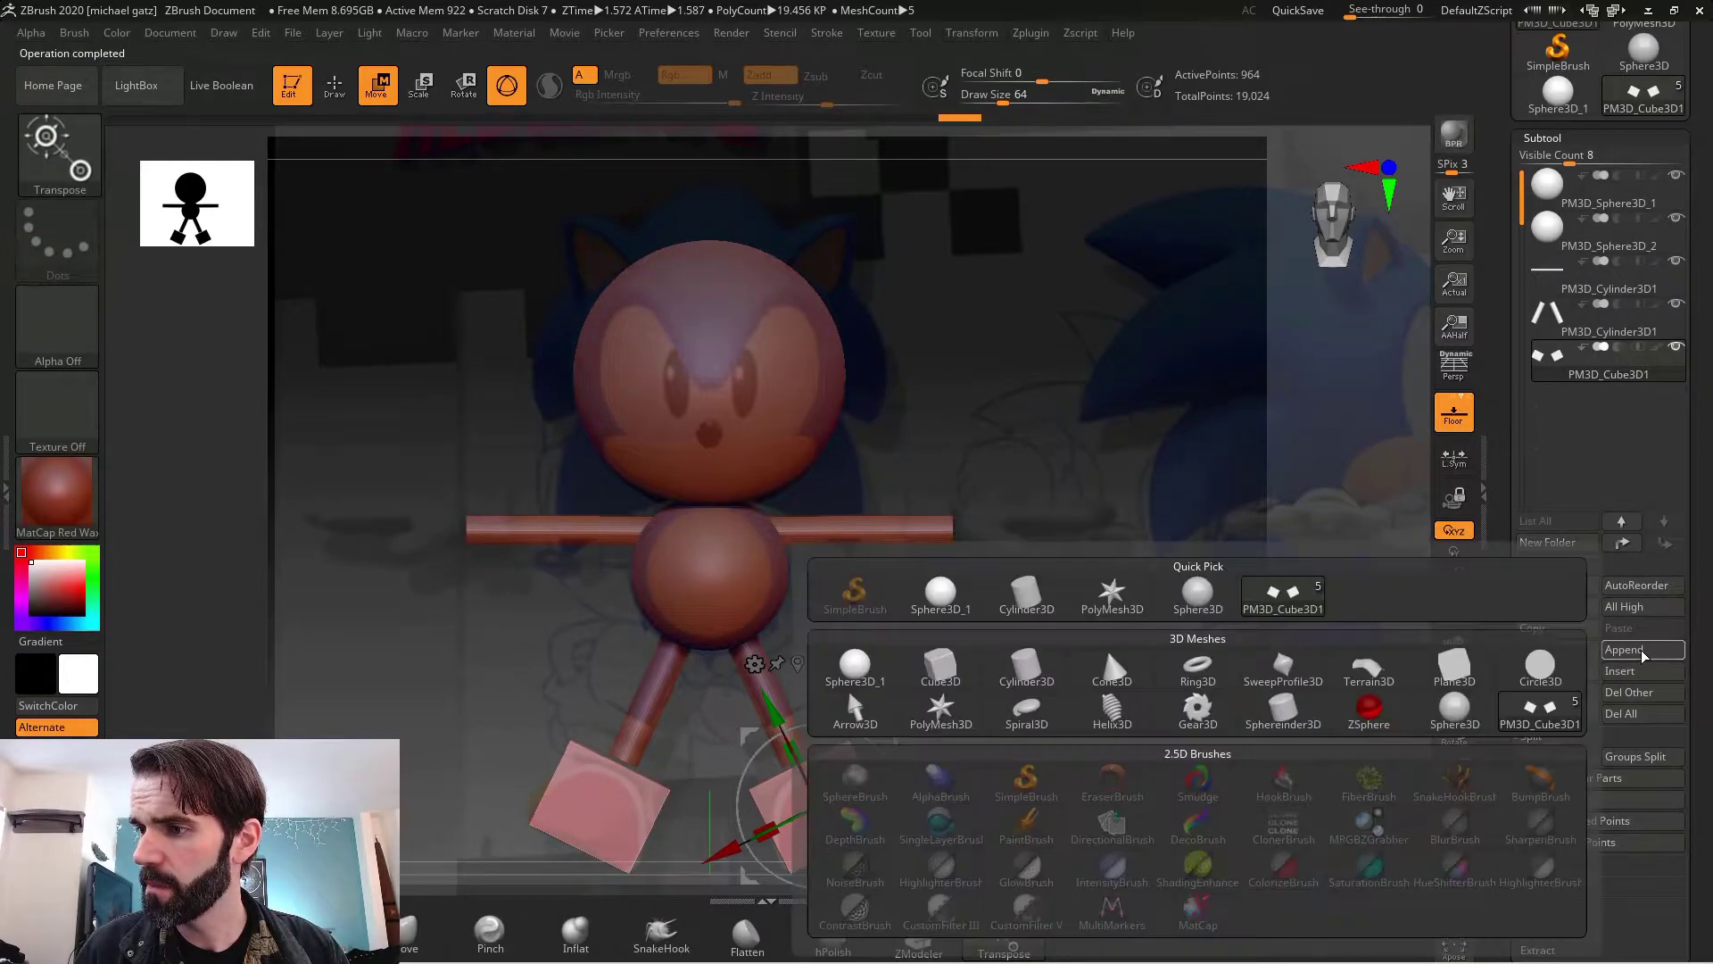
pyautogui.click(1194, 682)
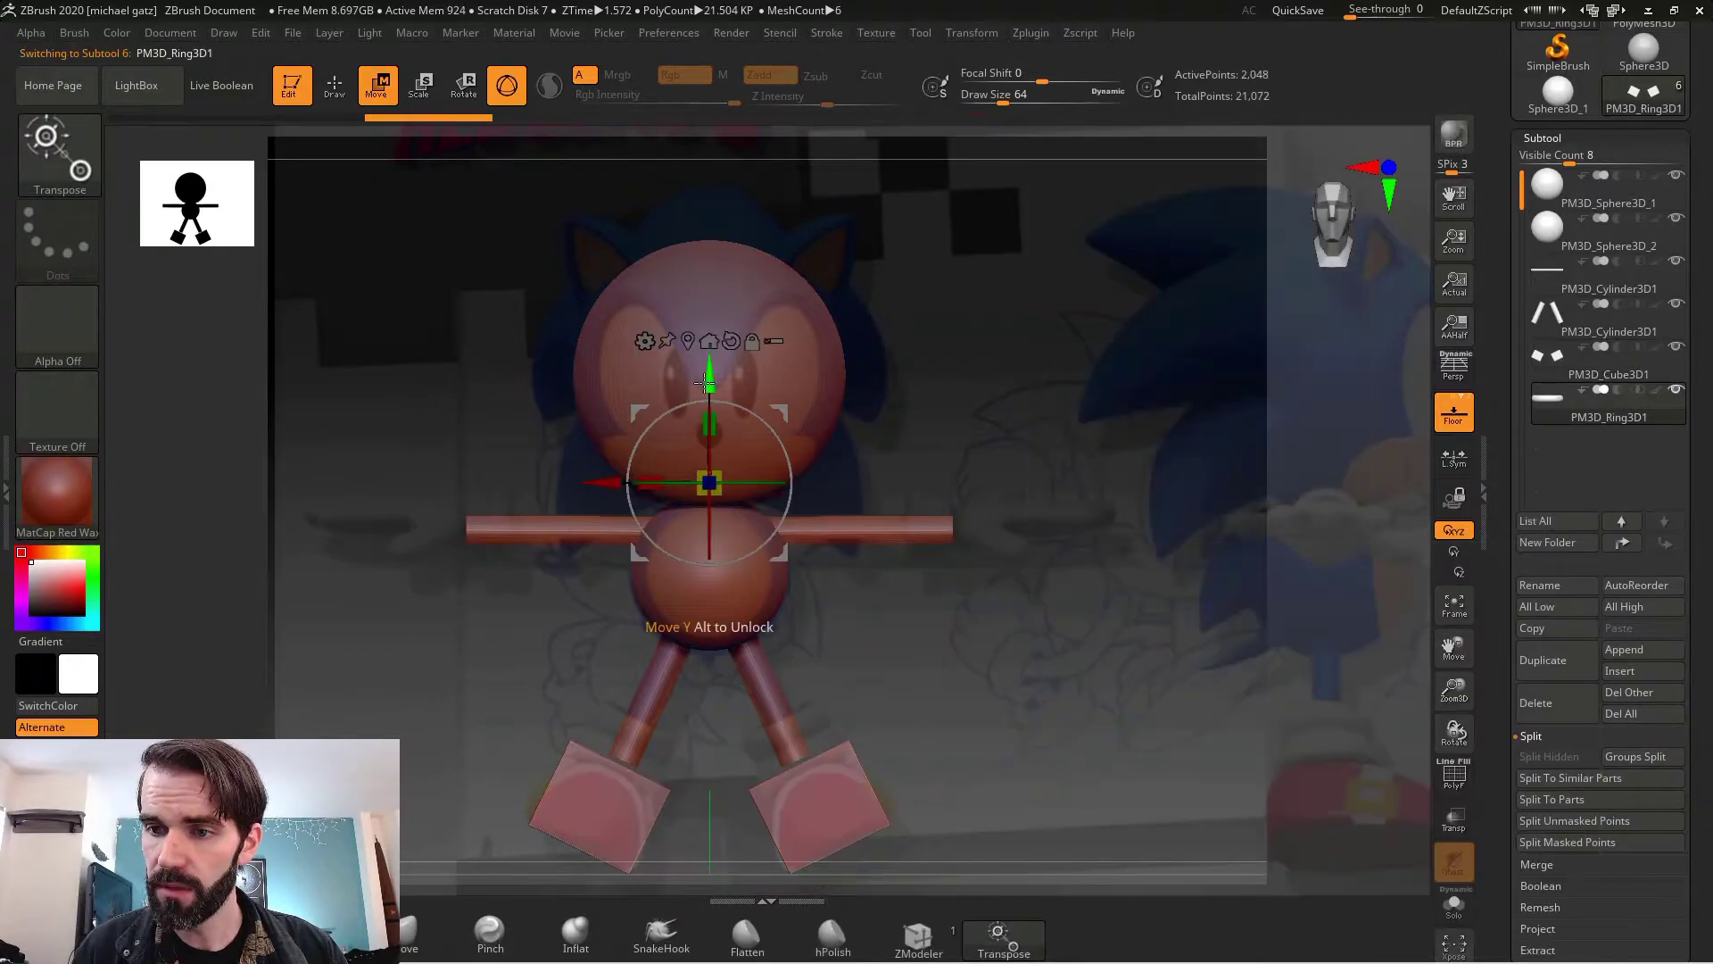
pyautogui.moveTo(702, 646); pyautogui.dragTo(702, 654)
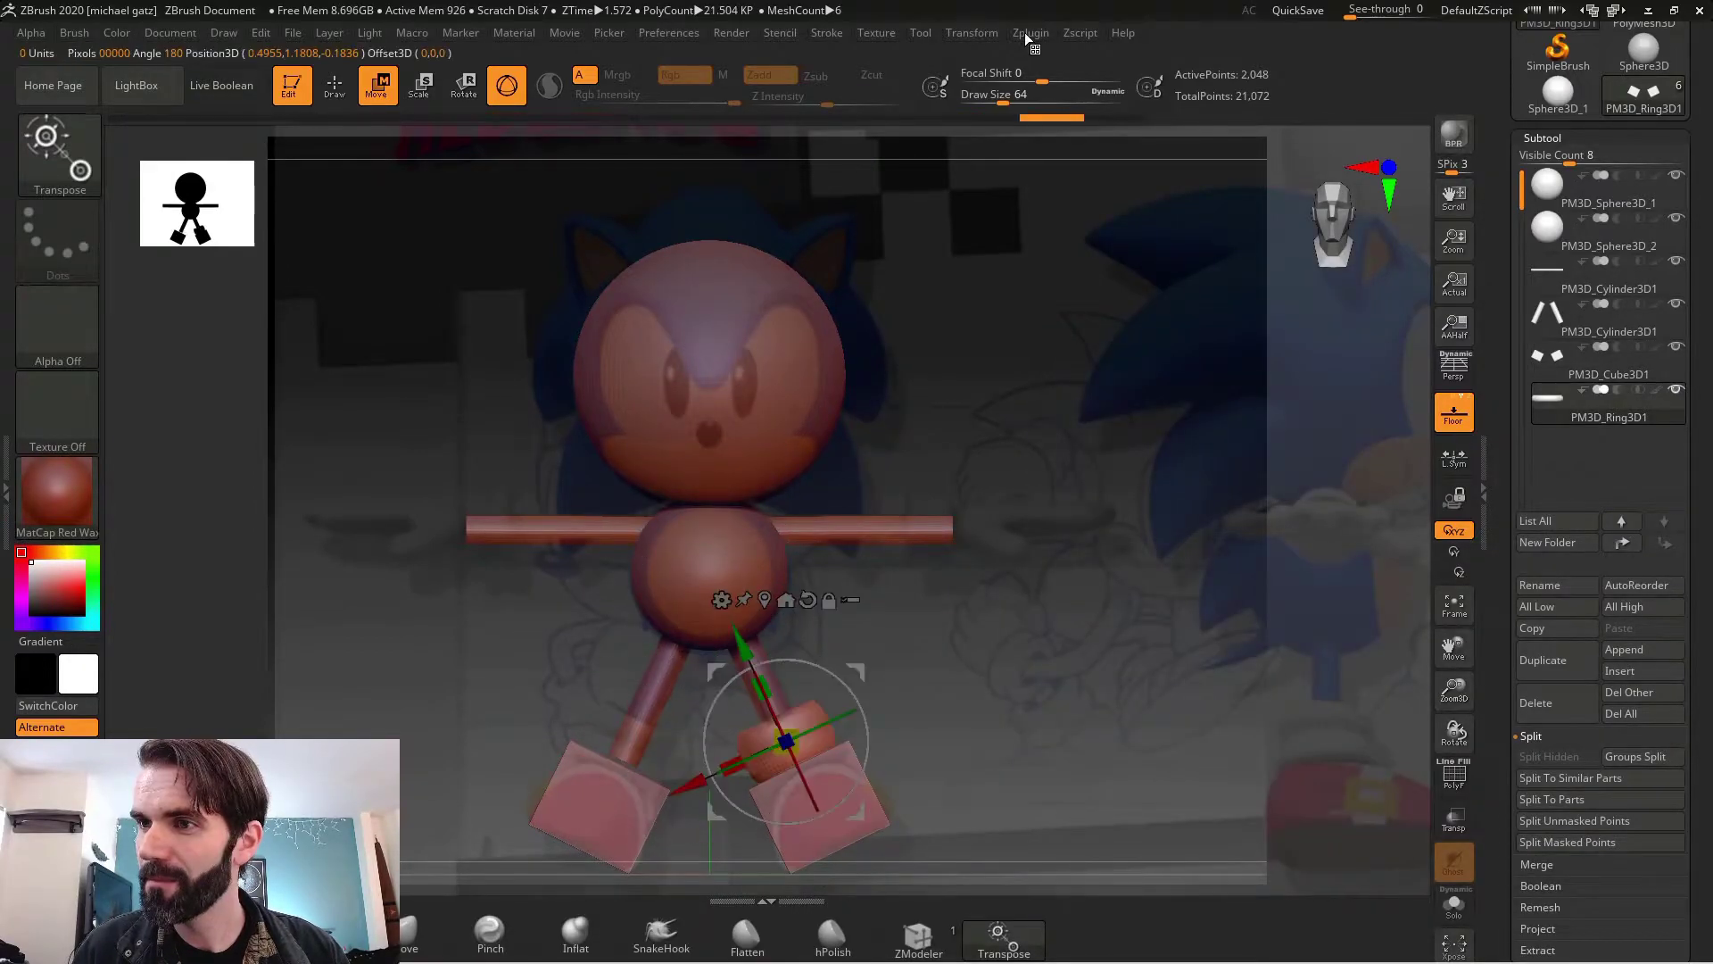
# - Mirror the ankle ring across the X axis, merging both cuffs into one SubTool
pyautogui.click(1030, 36)
pyautogui.click(1163, 428)
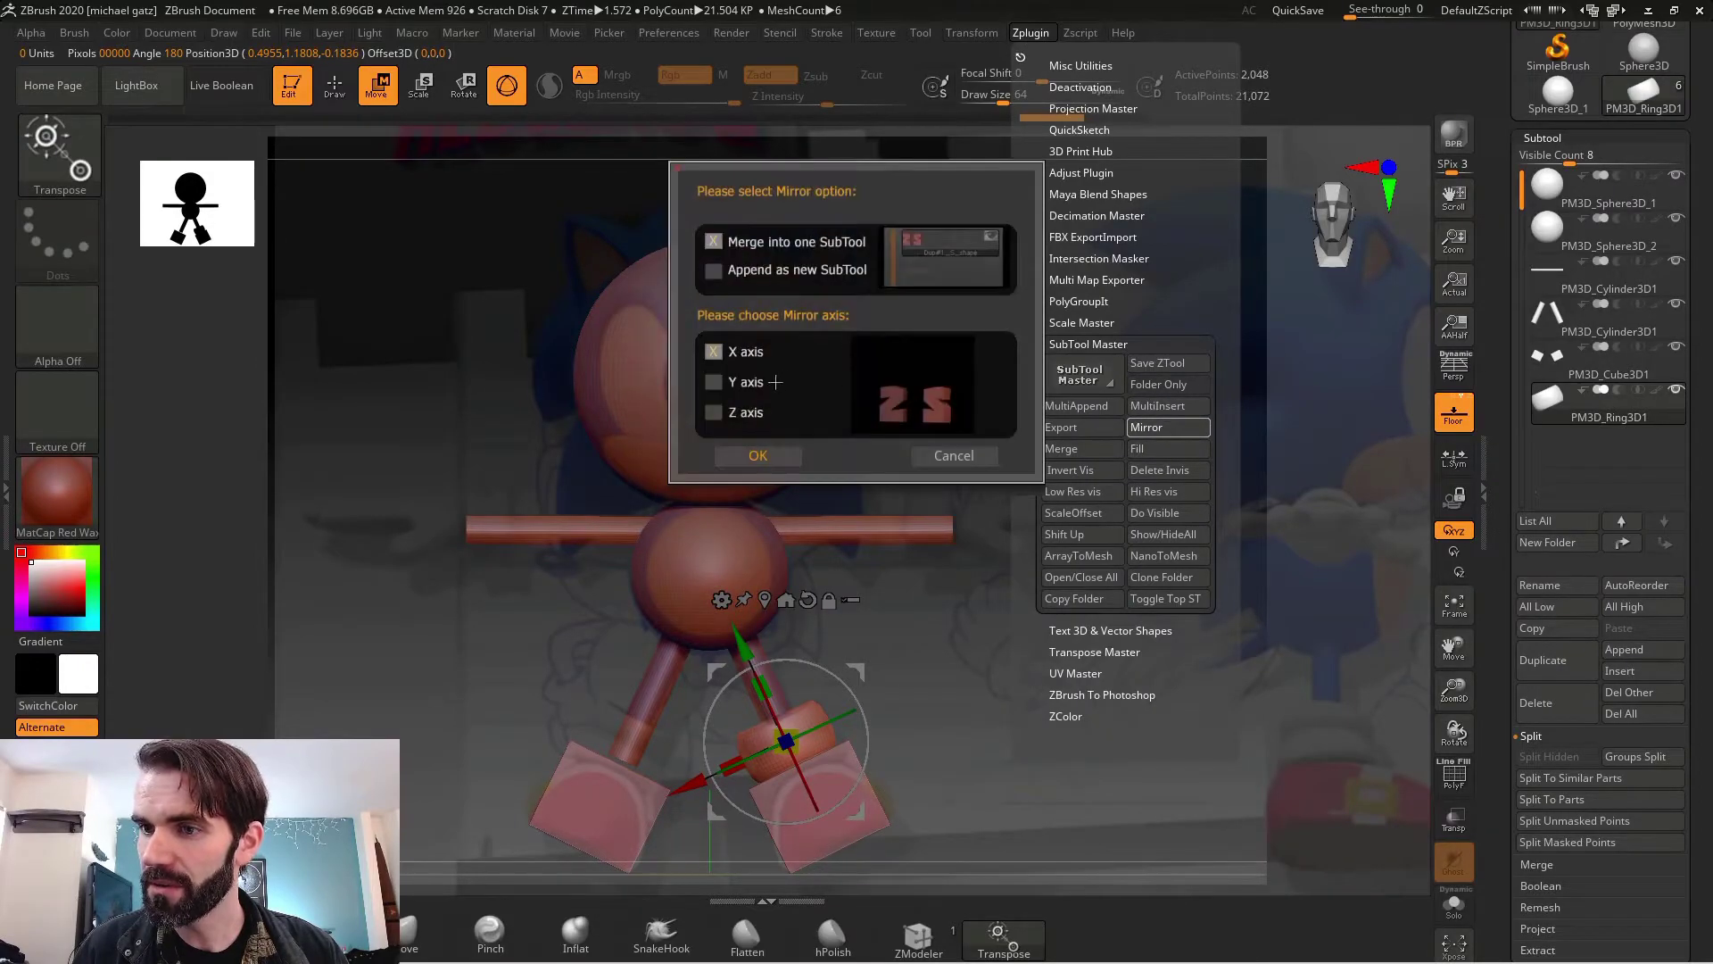
pyautogui.click(775, 455)
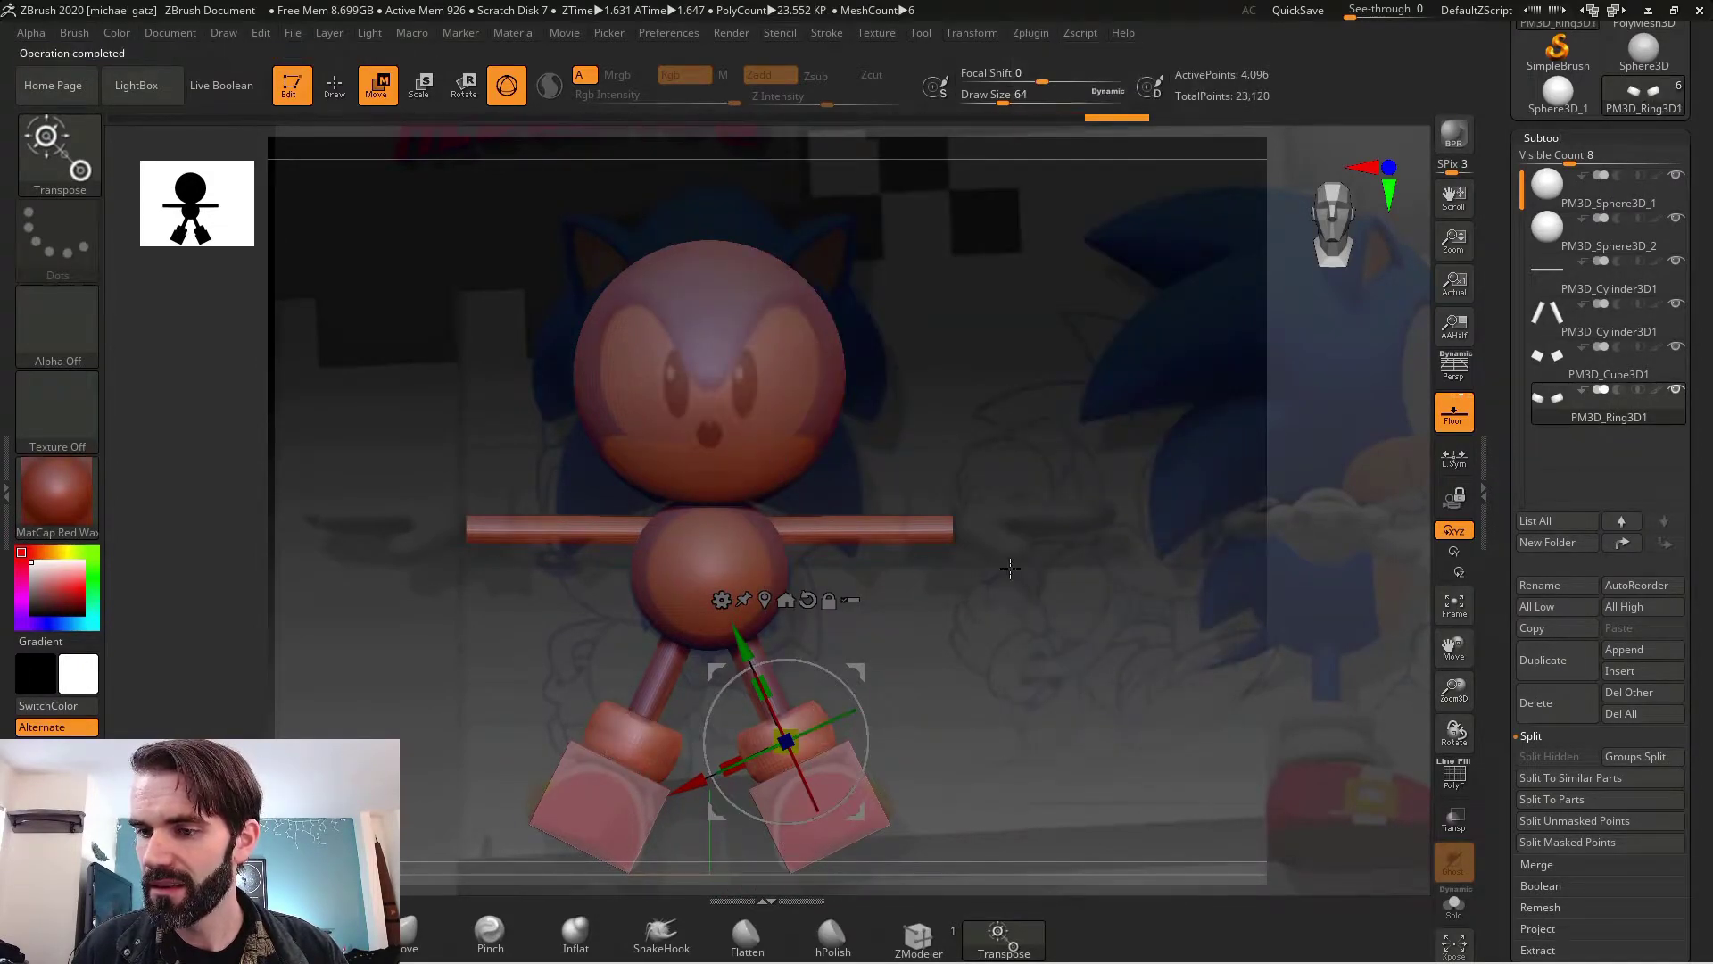
# - Append another Ring3D, rotate it upright by about 87 degrees, and shrink and position it at the arm's end as a glove cuff
pyautogui.click(1624, 650)
pyautogui.click(1198, 666)
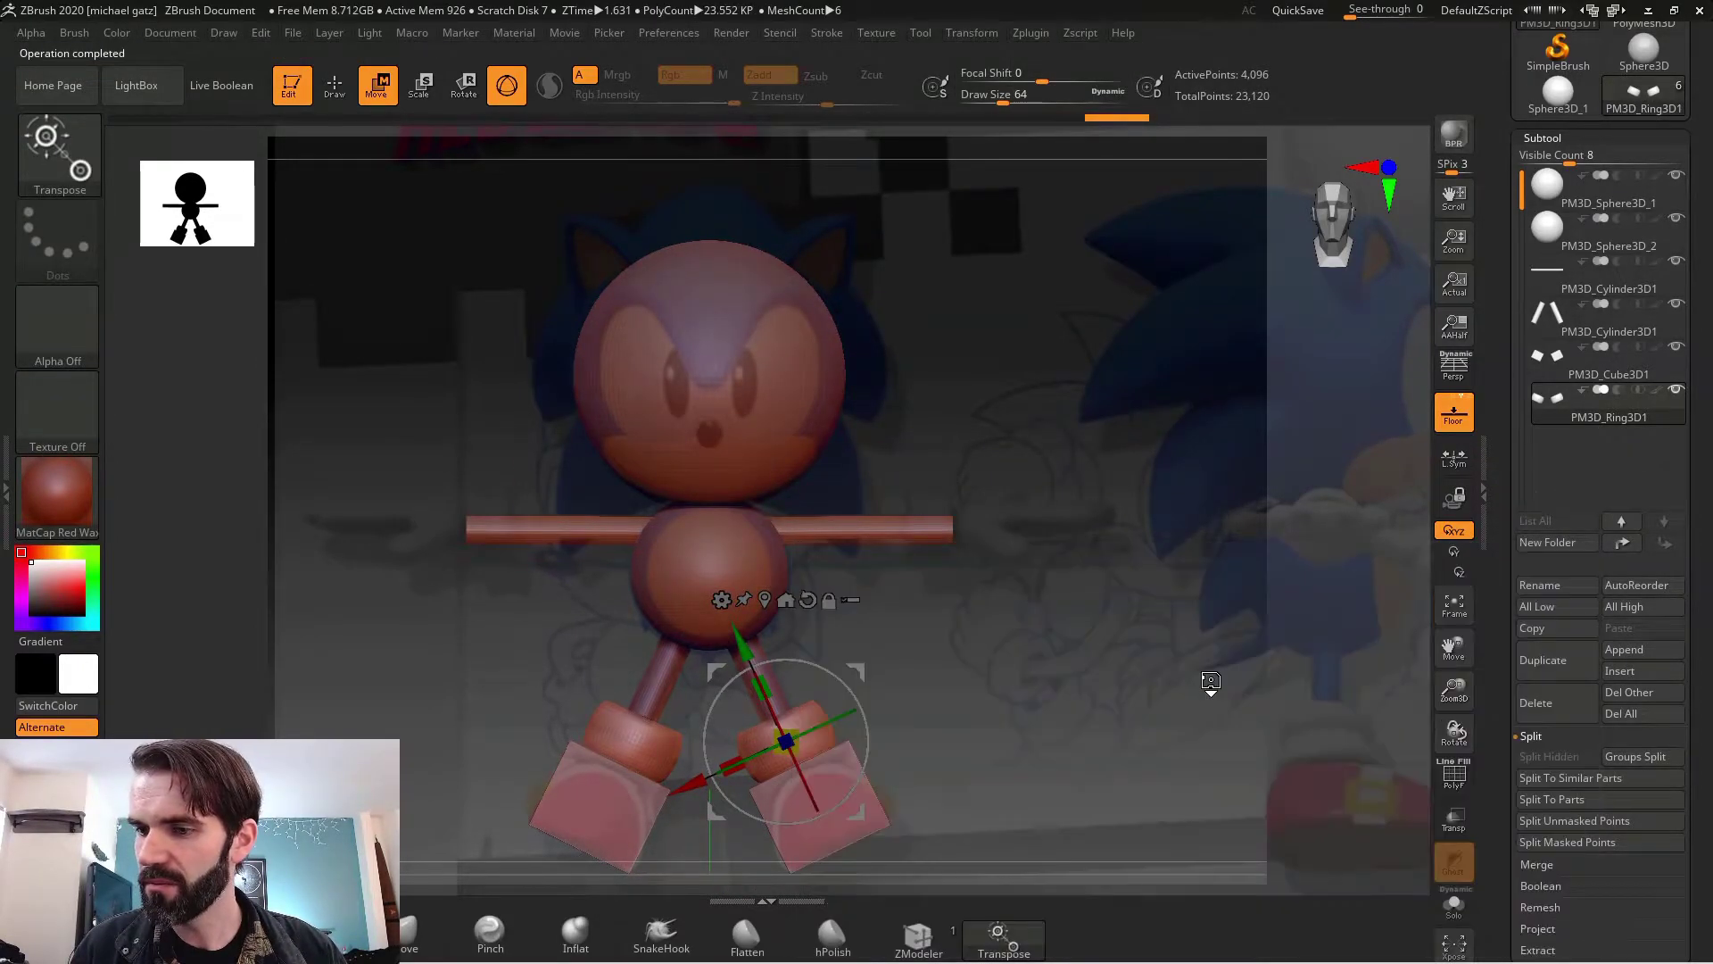
pyautogui.click(756, 474)
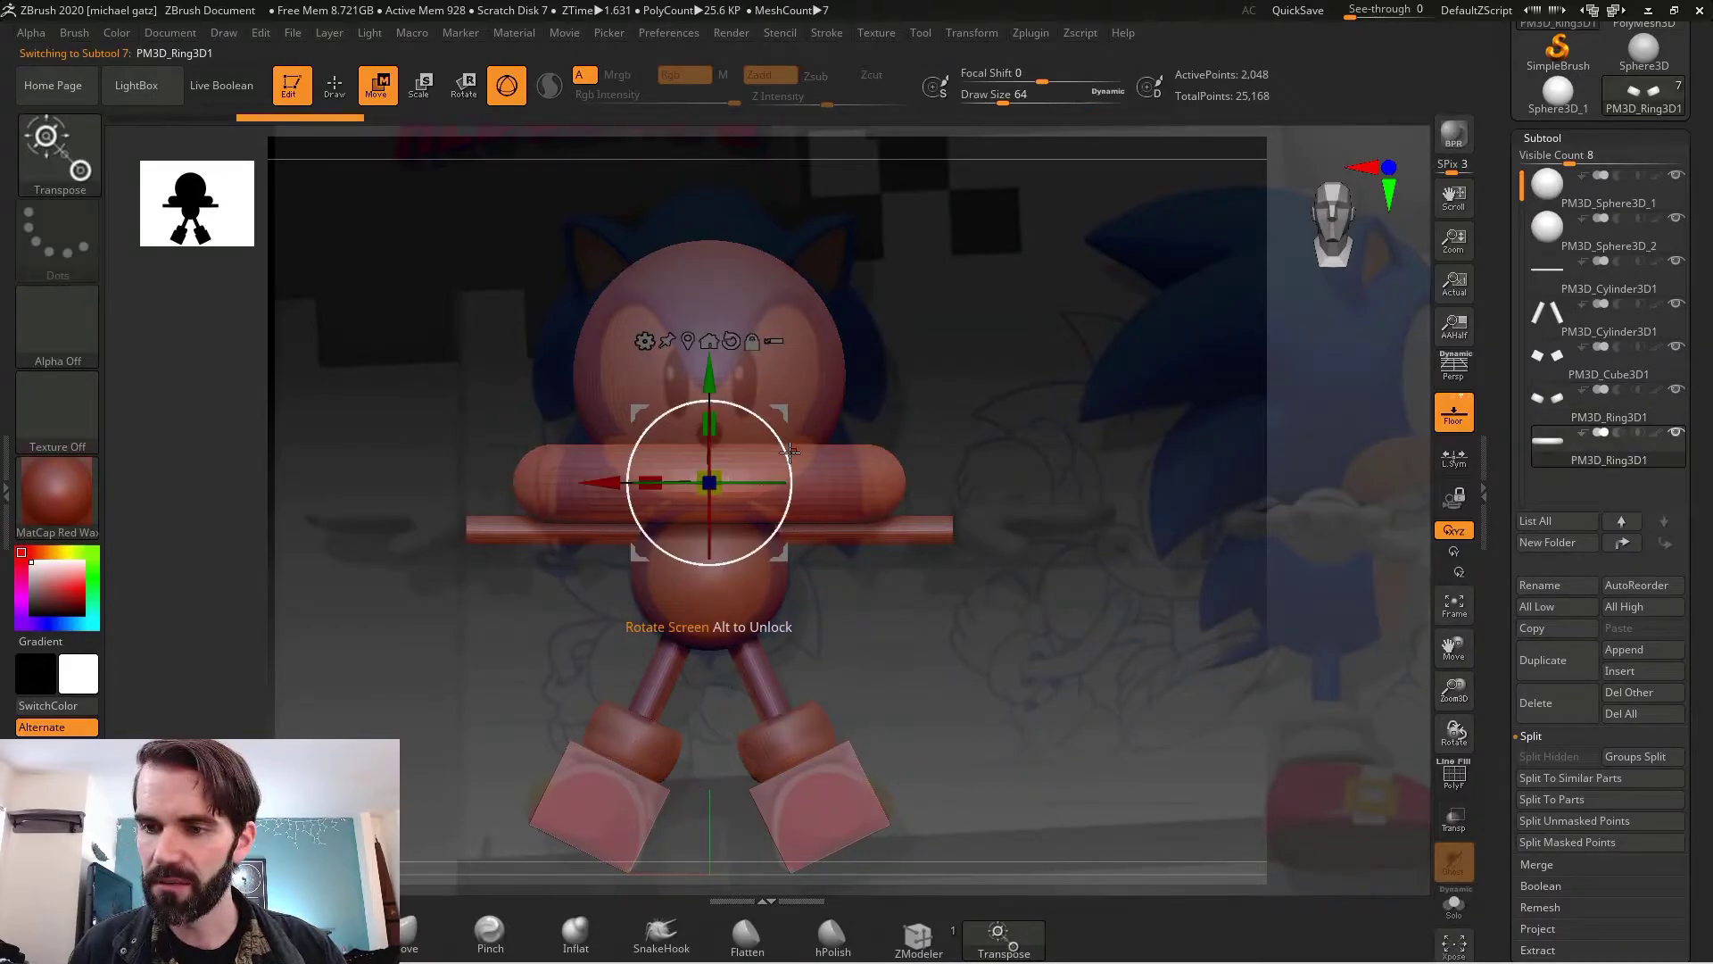
pyautogui.moveTo(790, 451); pyautogui.dragTo(788, 652)
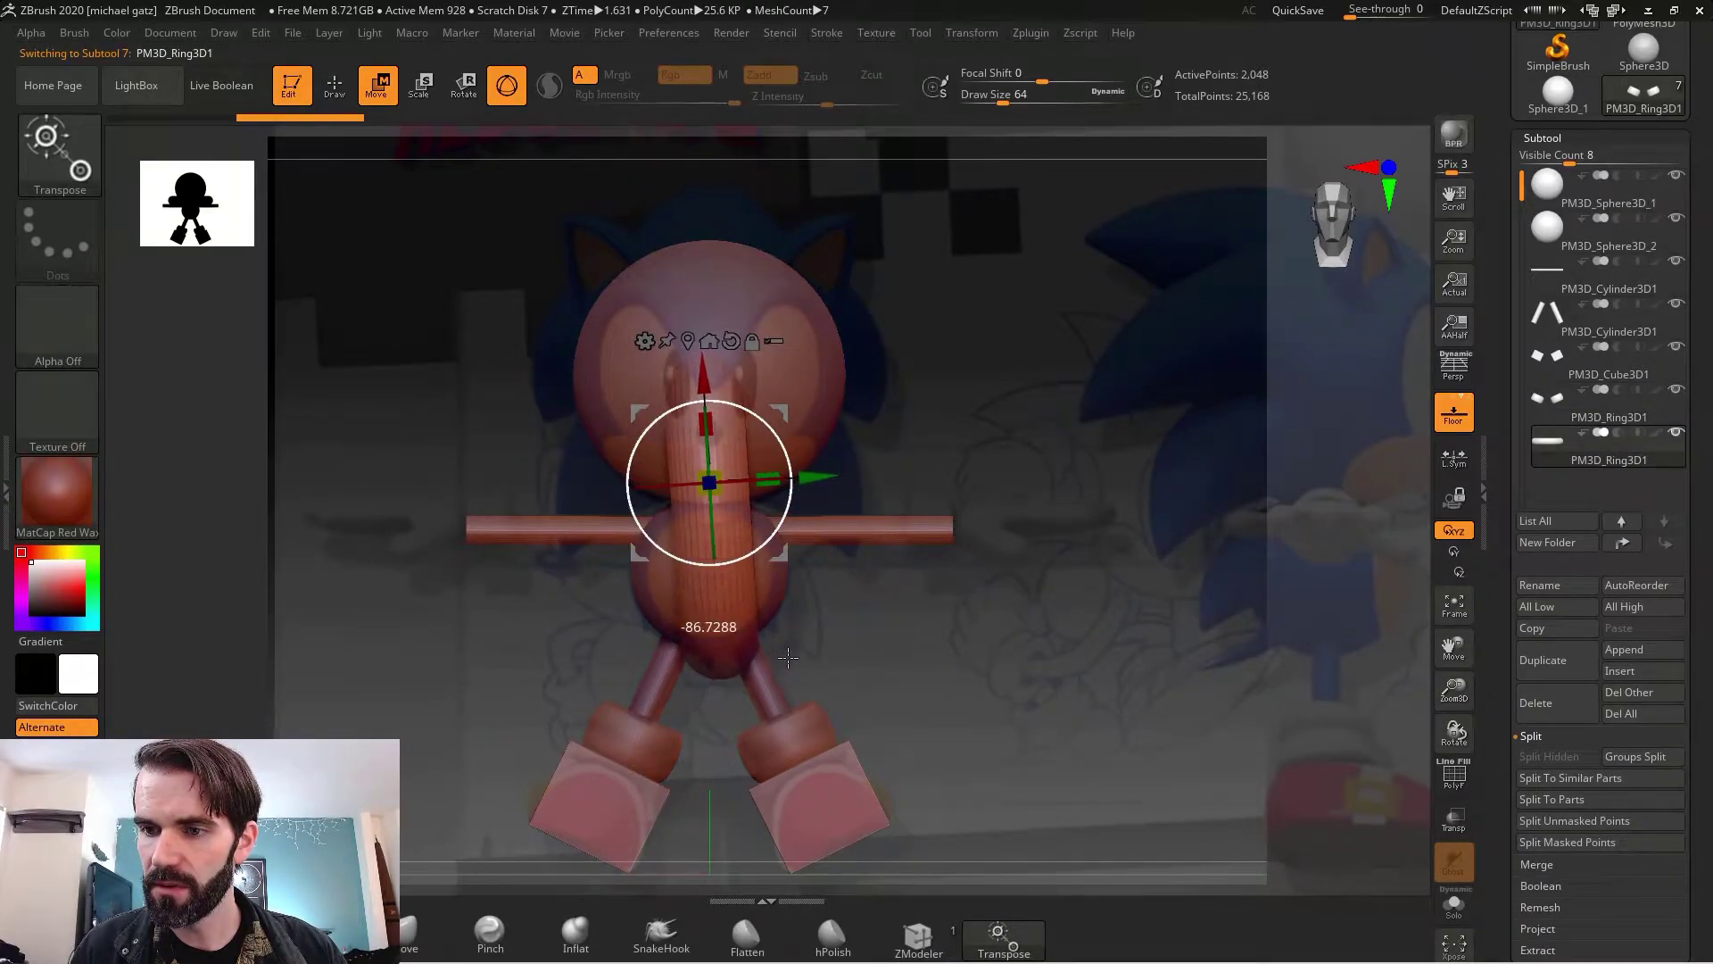
pyautogui.moveTo(818, 485); pyautogui.dragTo(1001, 473)
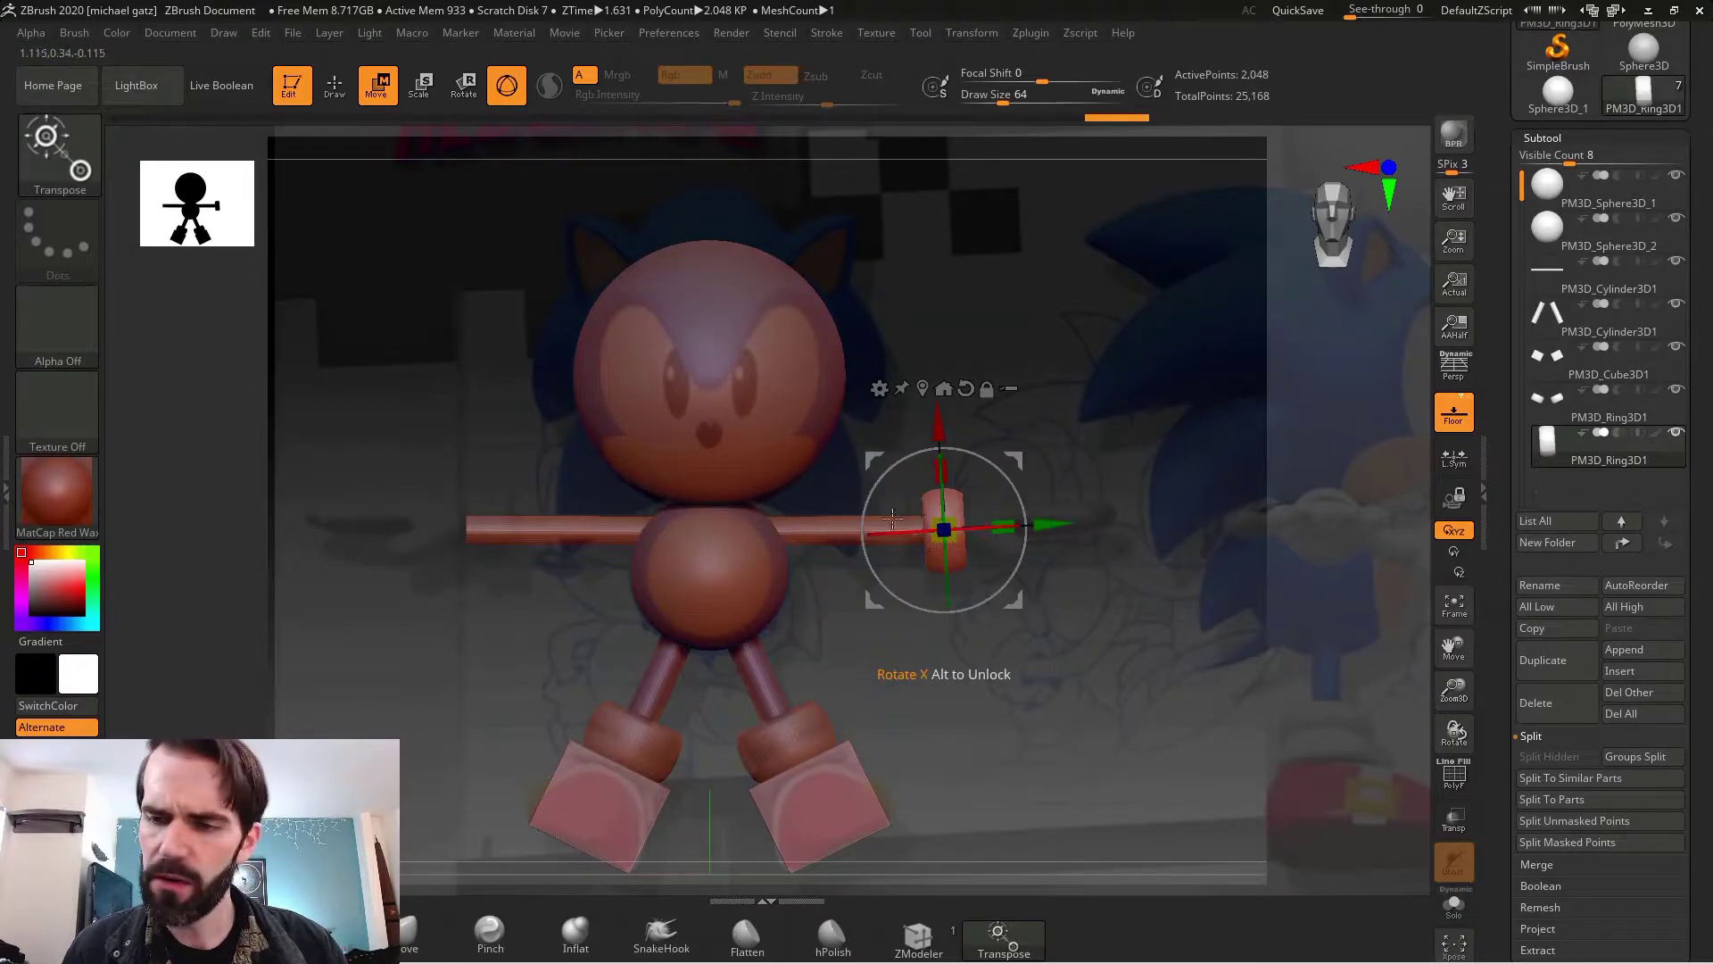
# - Shift the Spotlight reference image so that Sonic's side view sits behind the model
pyautogui.press('z')
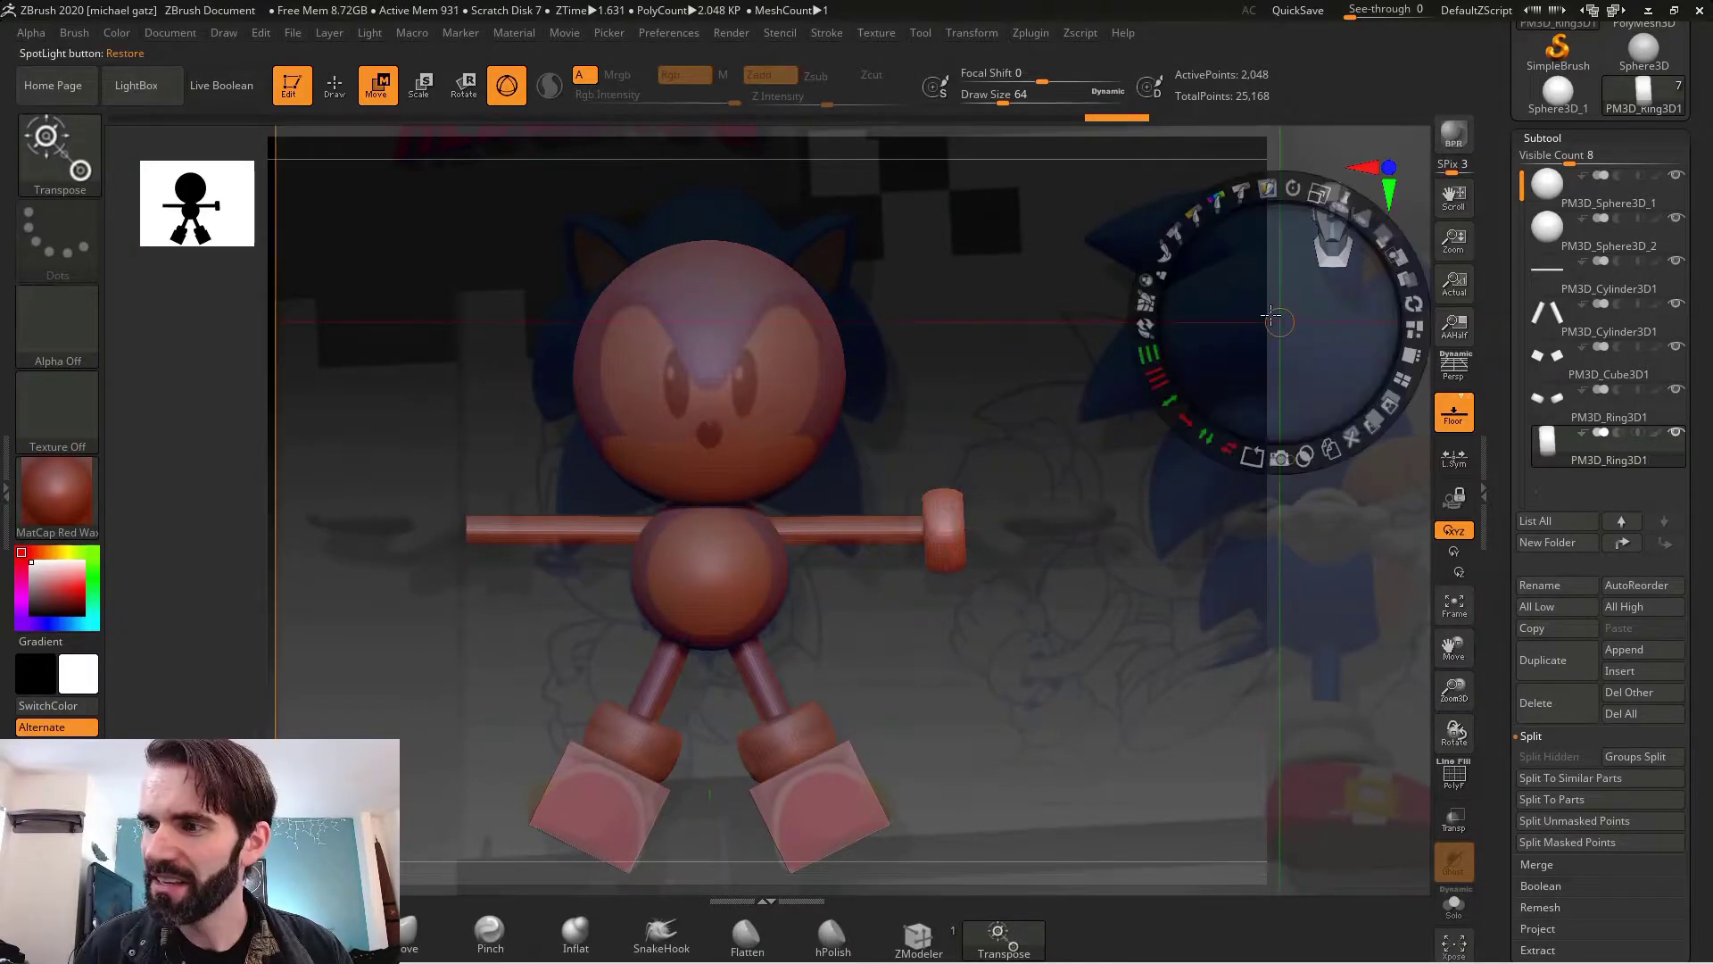
pyautogui.press('z')
pyautogui.press('z')
pyautogui.moveTo(1282, 326); pyautogui.dragTo(776, 512)
pyautogui.moveTo(1189, 373); pyautogui.dragTo(533, 368)
pyautogui.press('z')
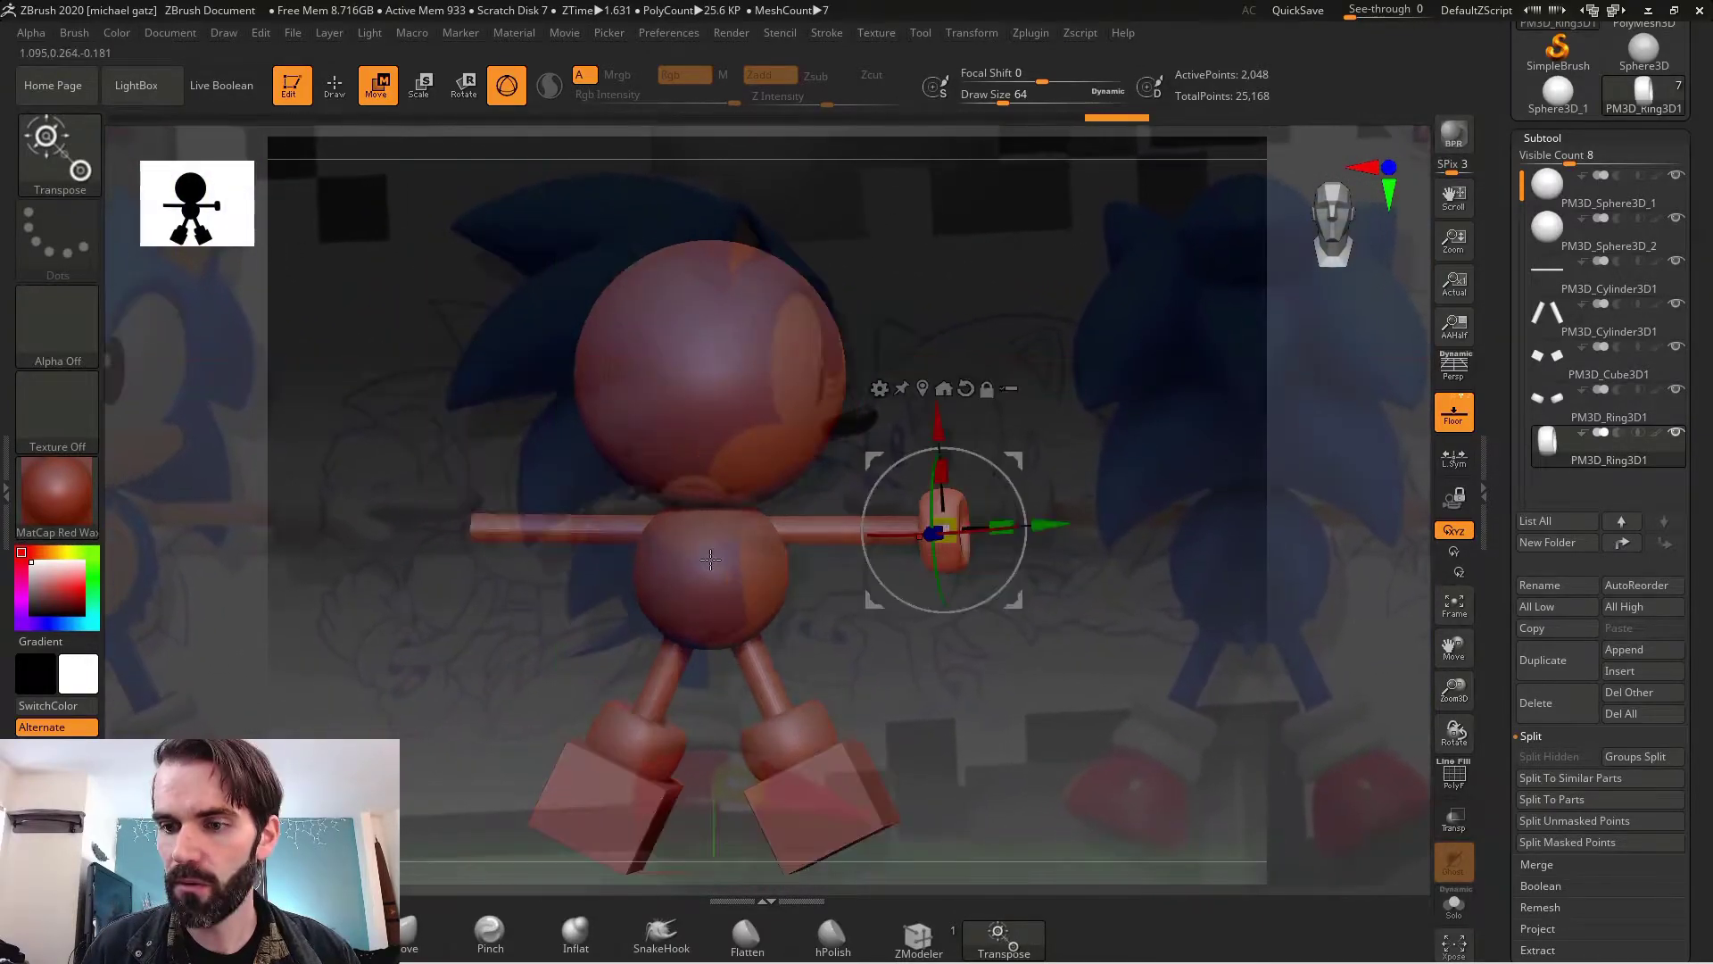
# - Shrink the upright Cone3D and place it on top of the head as an ear, matching the side reference
pyautogui.keyDown('alt'); pyautogui.click(700, 561); pyautogui.keyUp('alt')
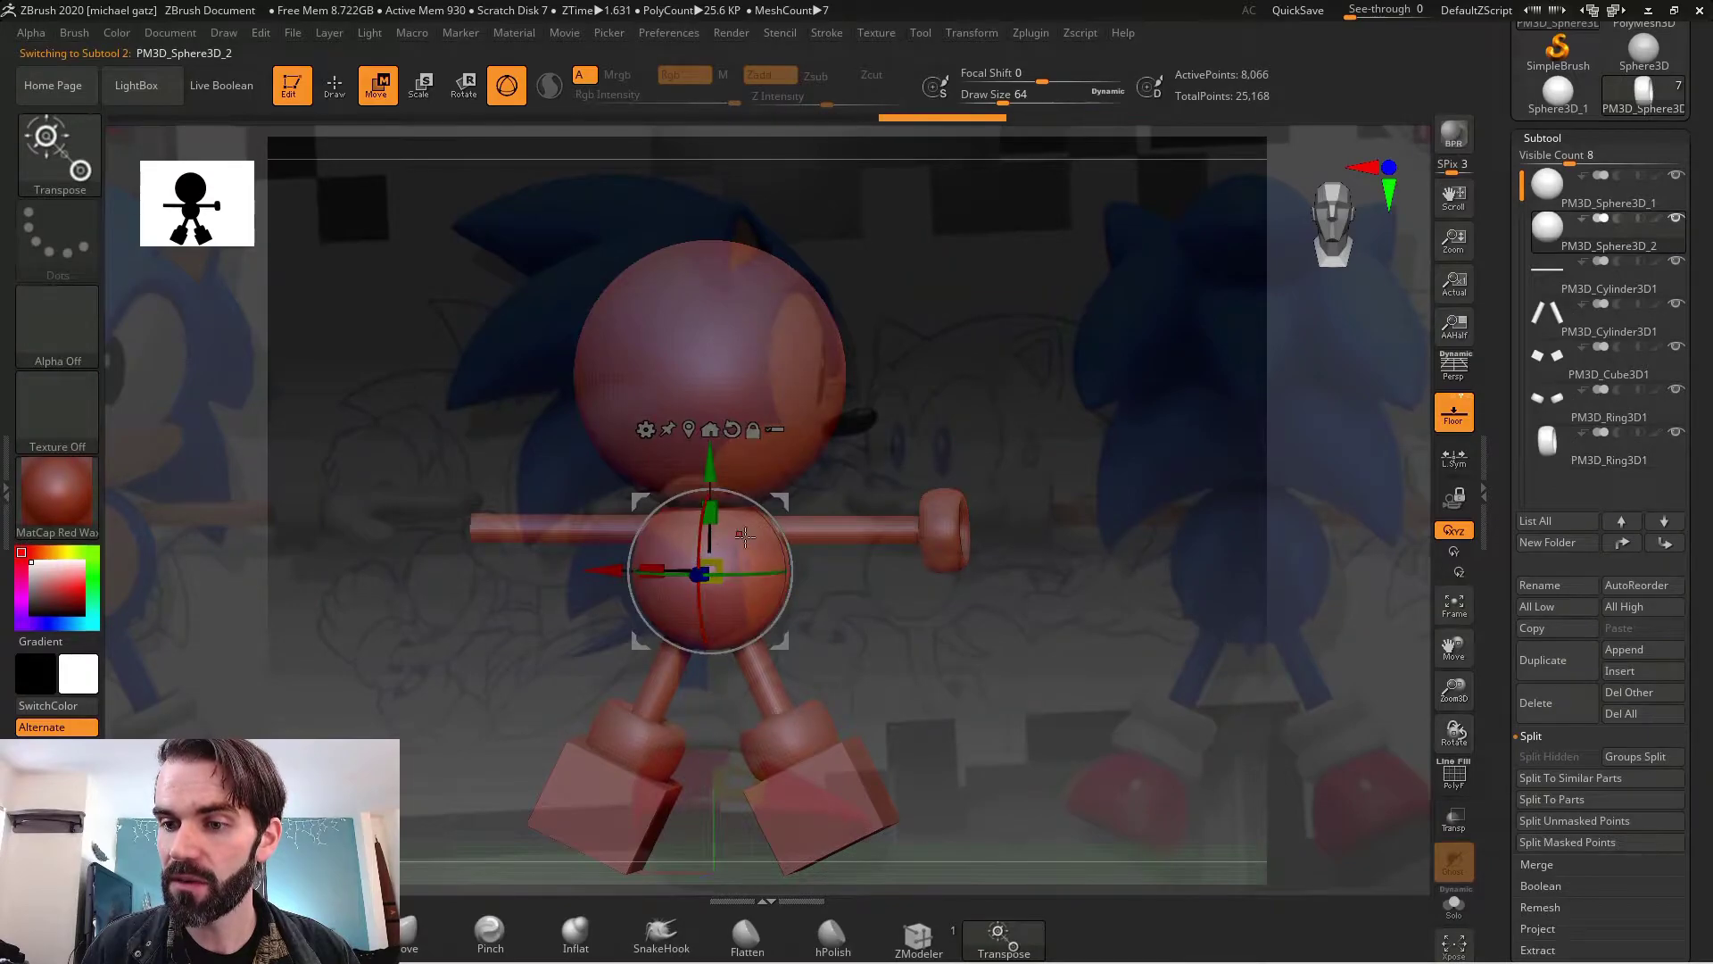
pyautogui.moveTo(861, 589); pyautogui.dragTo(962, 572)
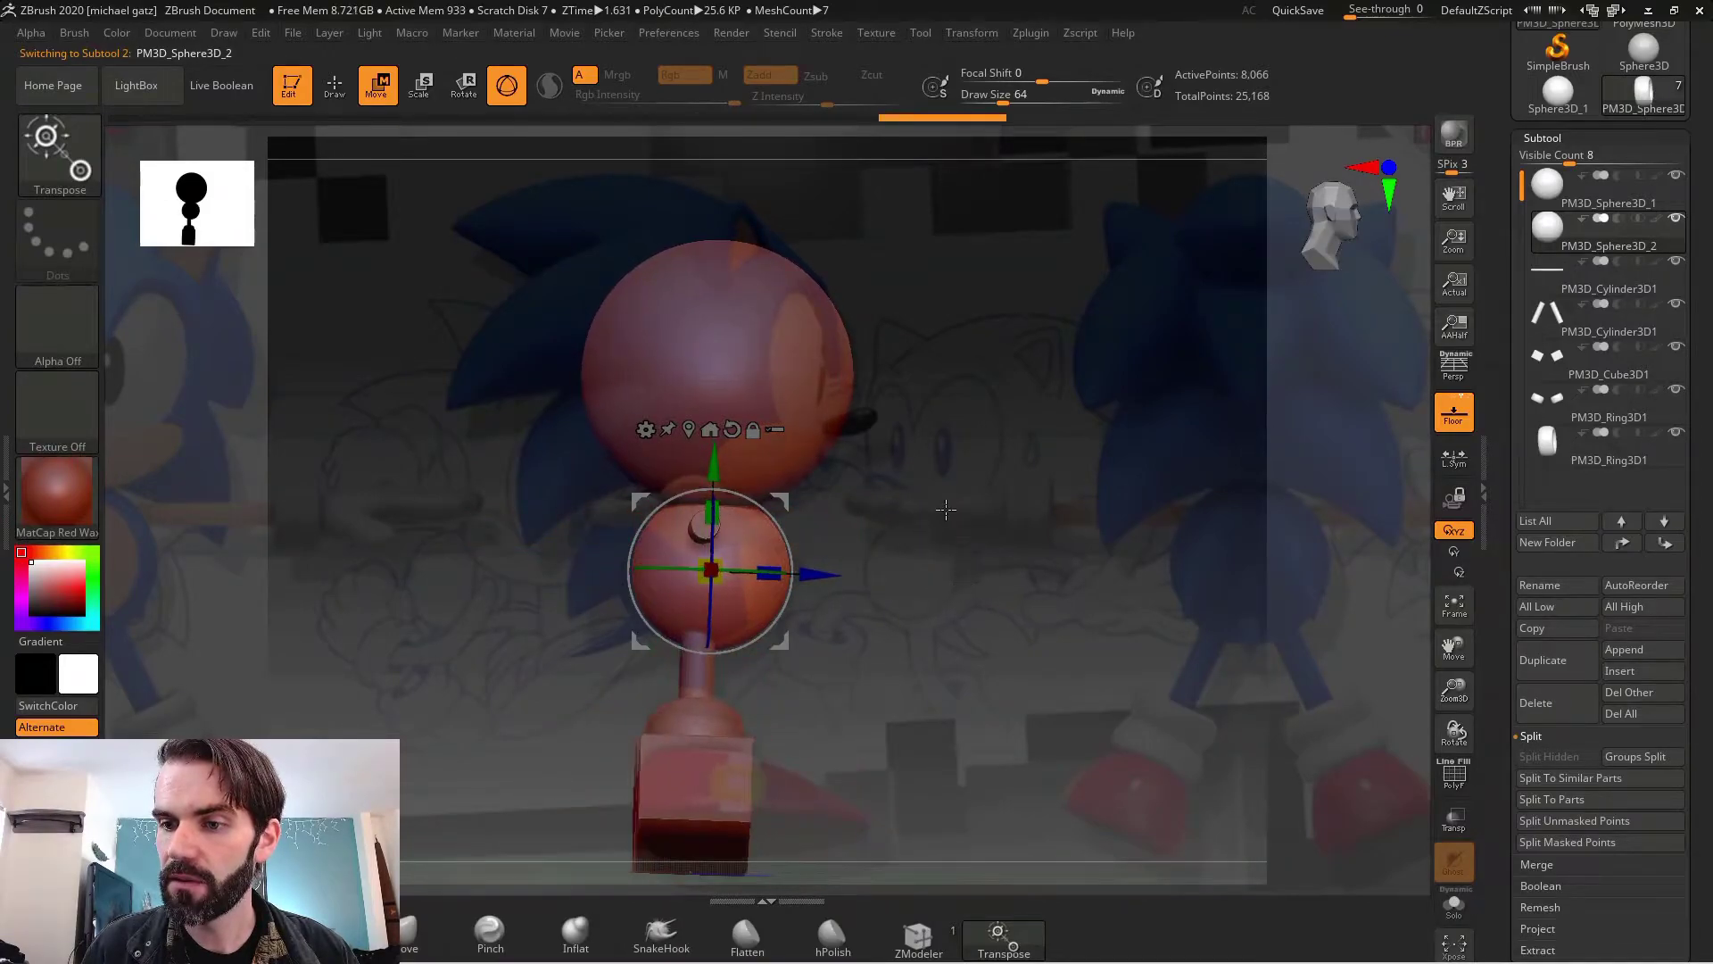
pyautogui.moveTo(946, 448); pyautogui.dragTo(941, 564)
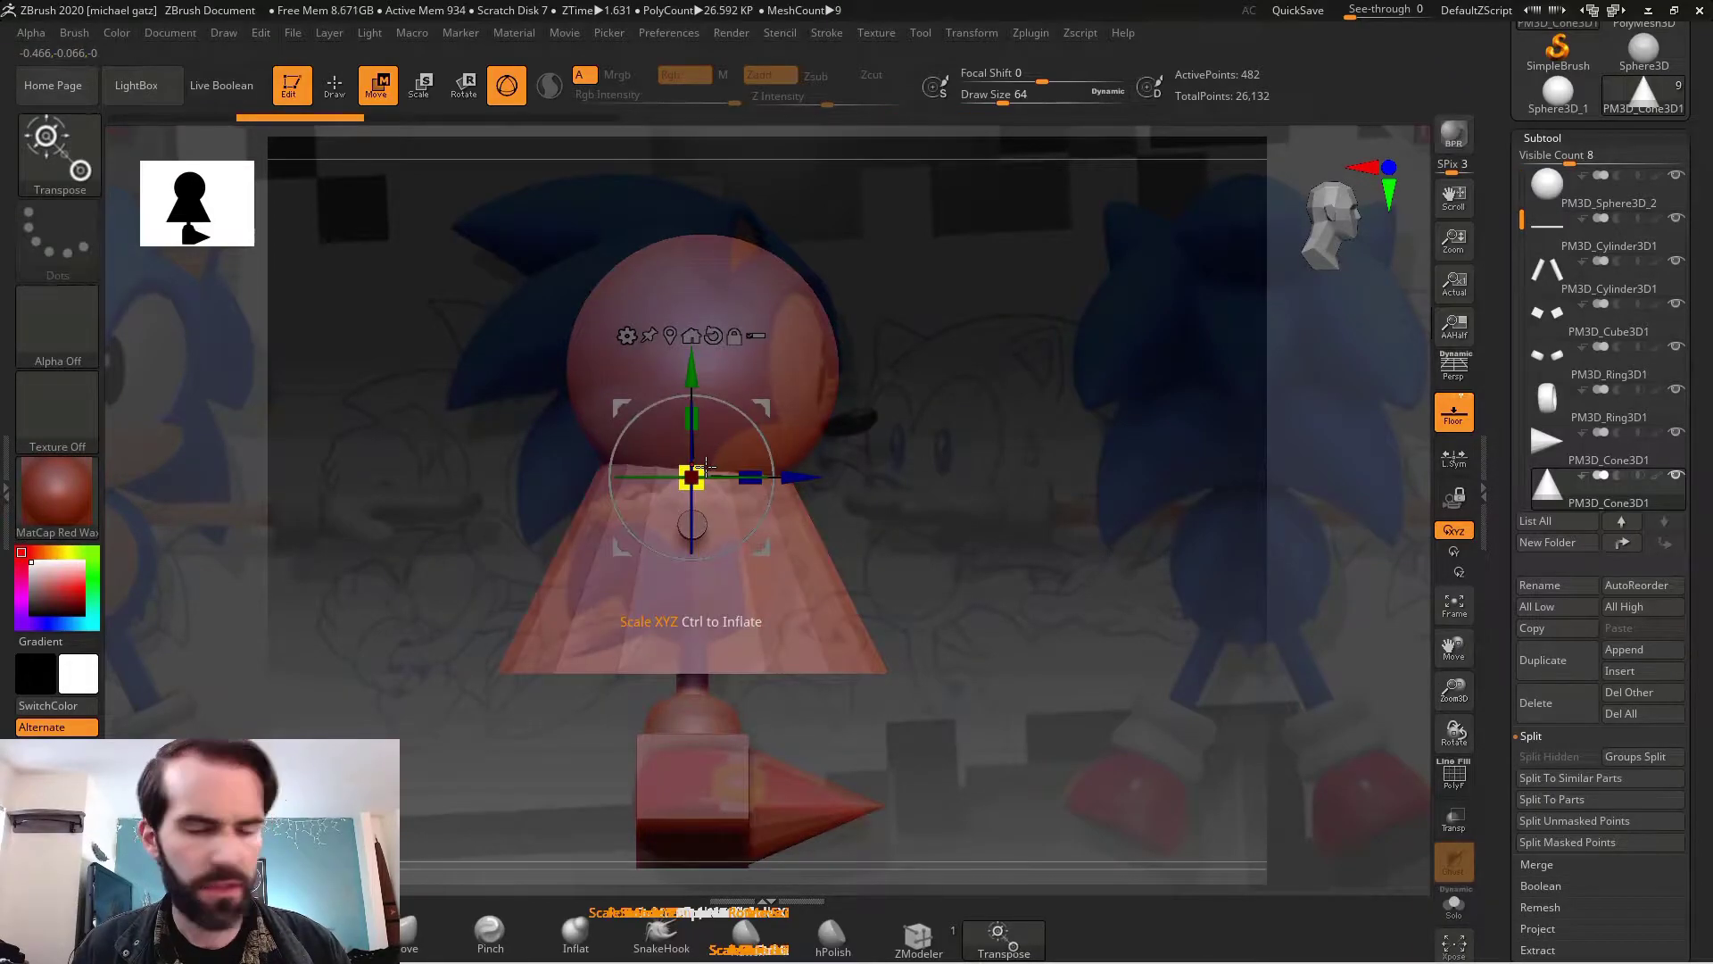
pyautogui.moveTo(694, 477); pyautogui.dragTo(729, 298)
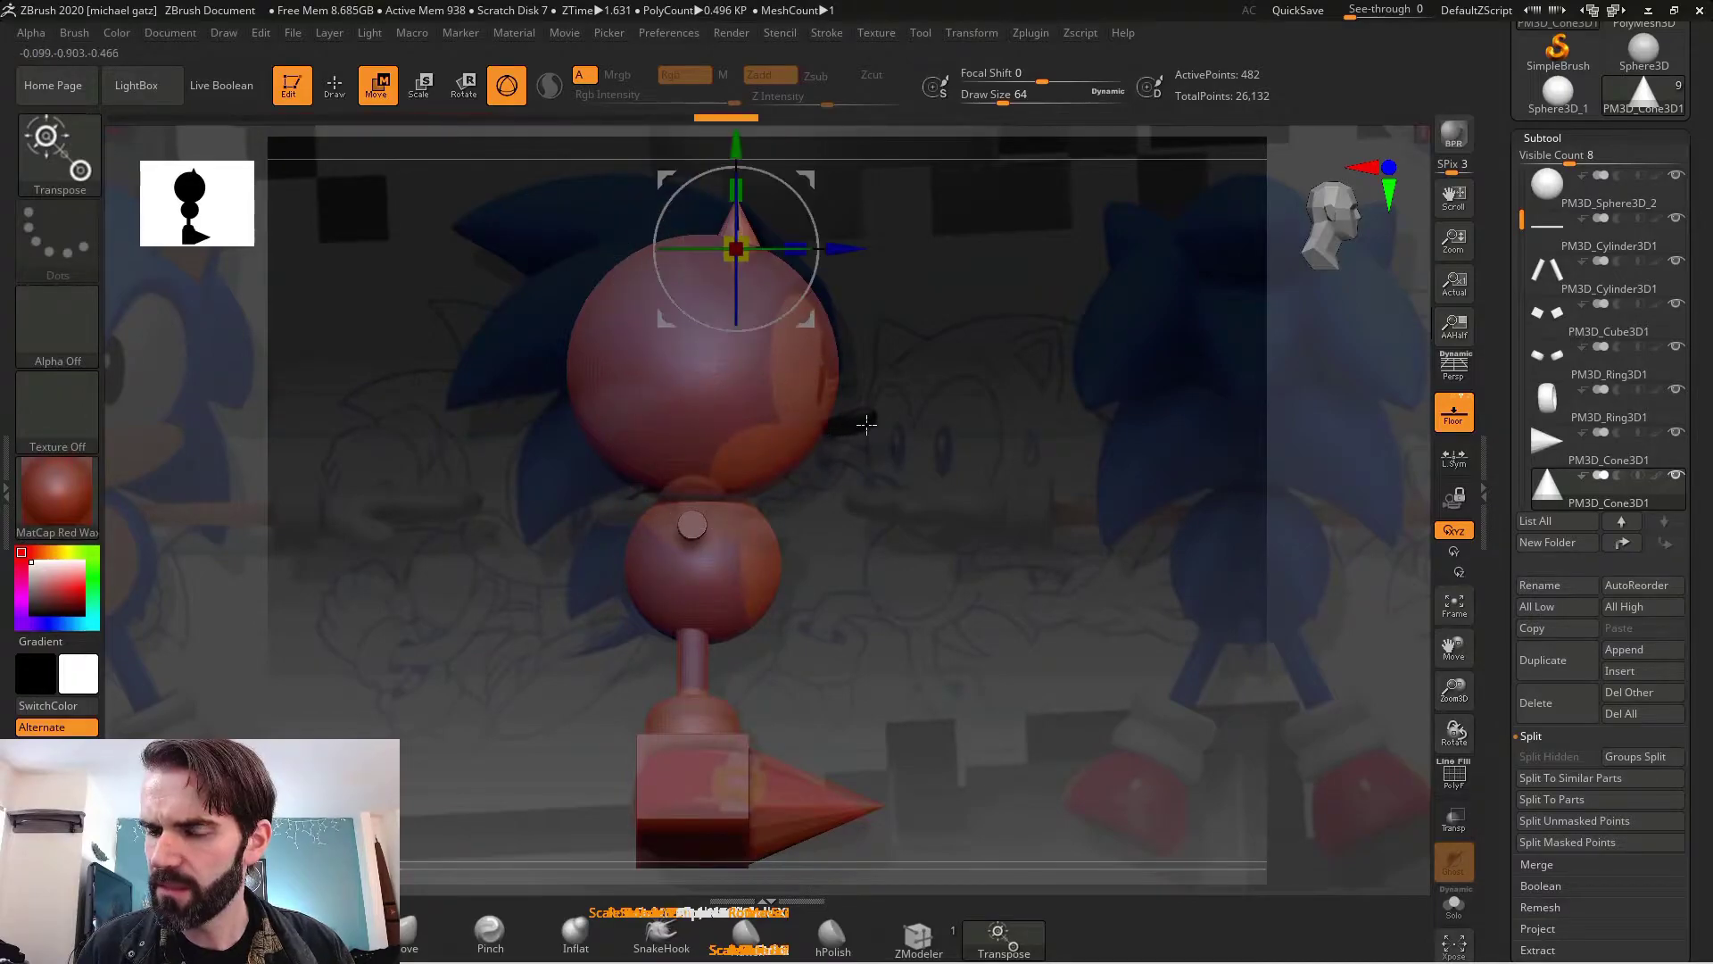
# - Append a sphere, shrink it, and place it at the front of the face as the nose, stretched along Z to about 1.99
pyautogui.click(1655, 650)
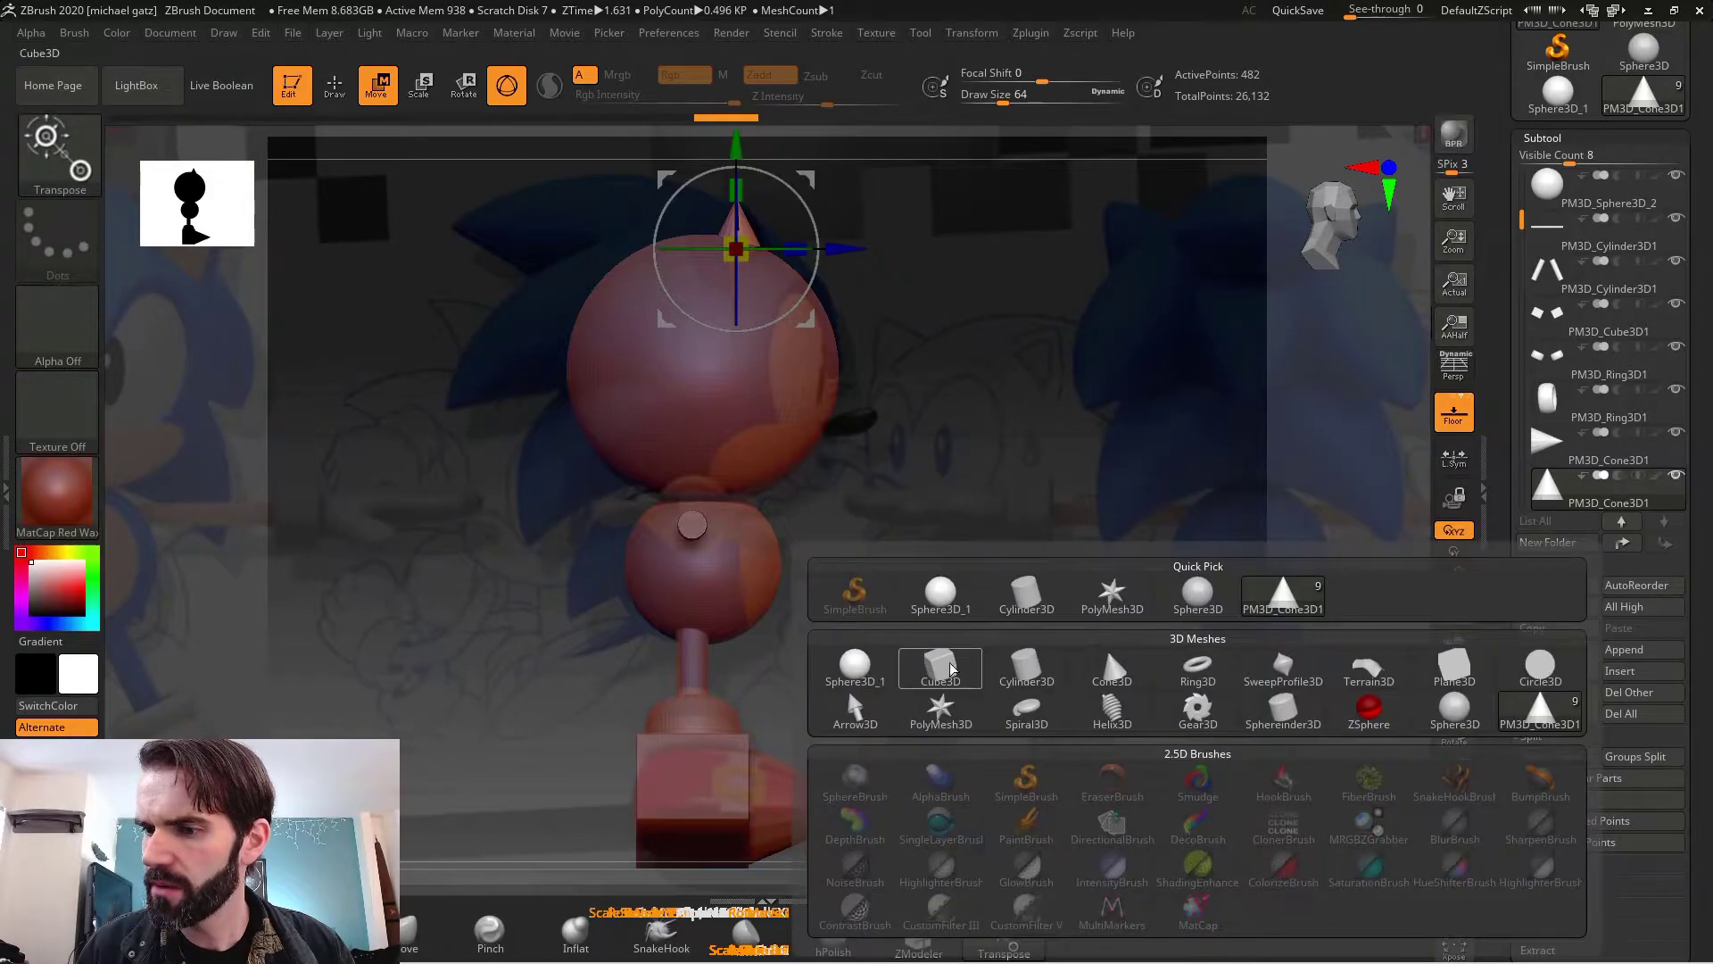
pyautogui.click(864, 683)
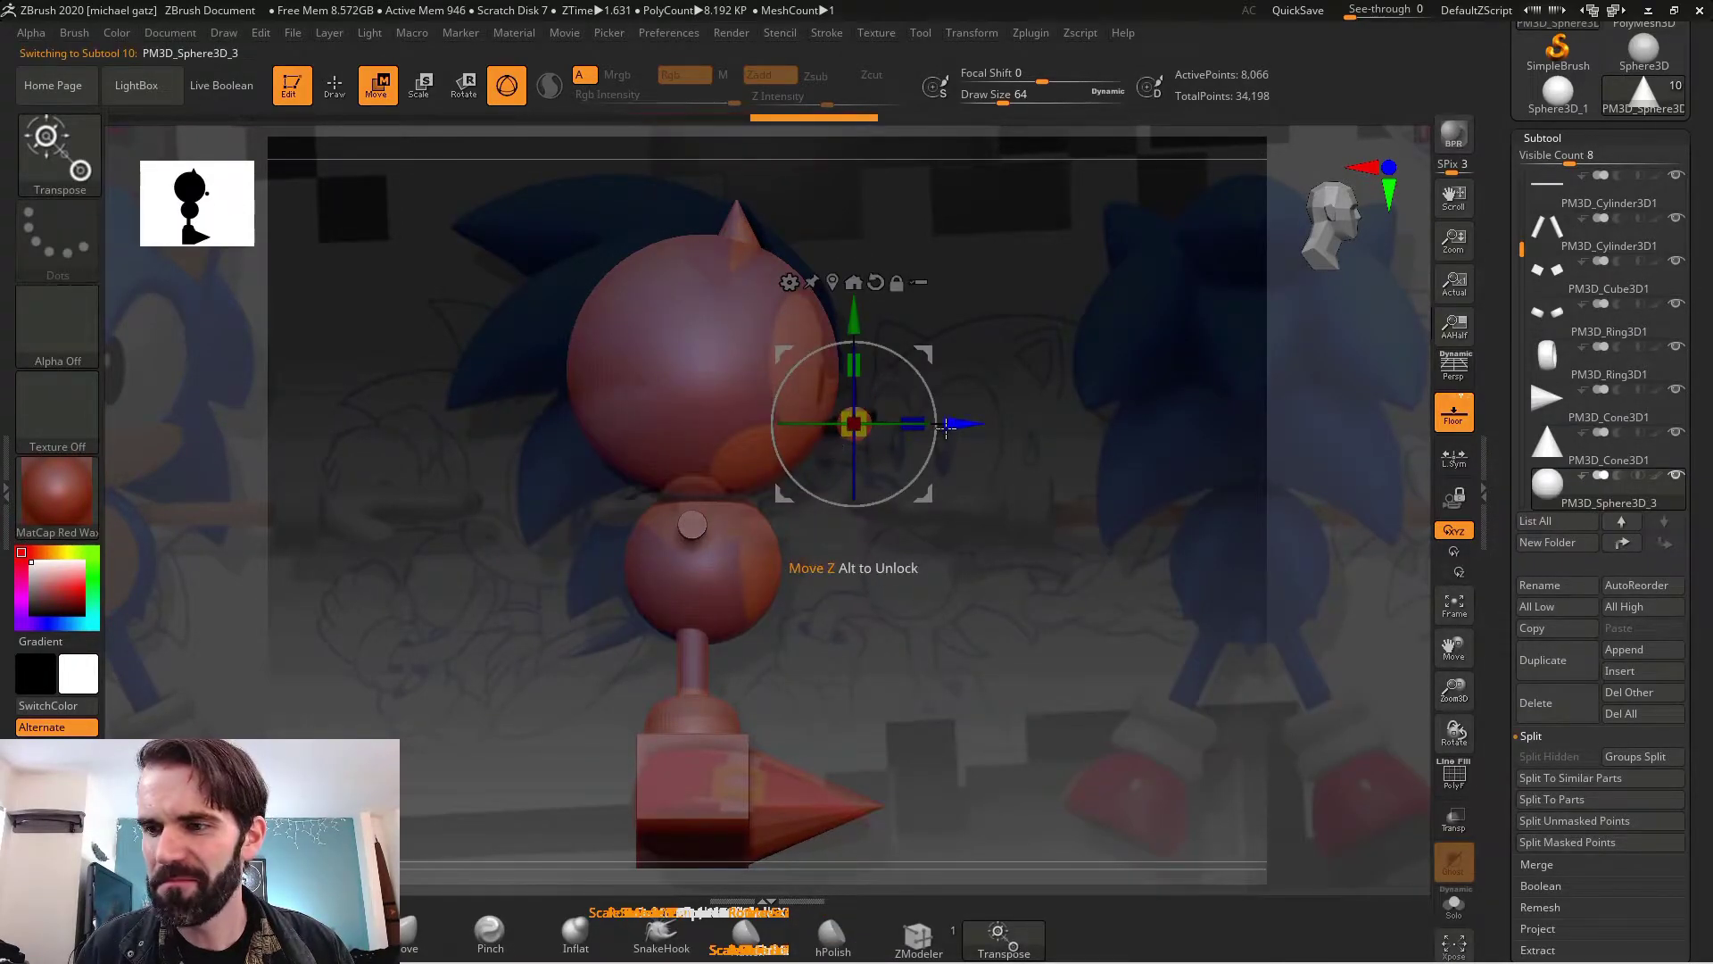
pyautogui.moveTo(946, 428); pyautogui.dragTo(921, 421)
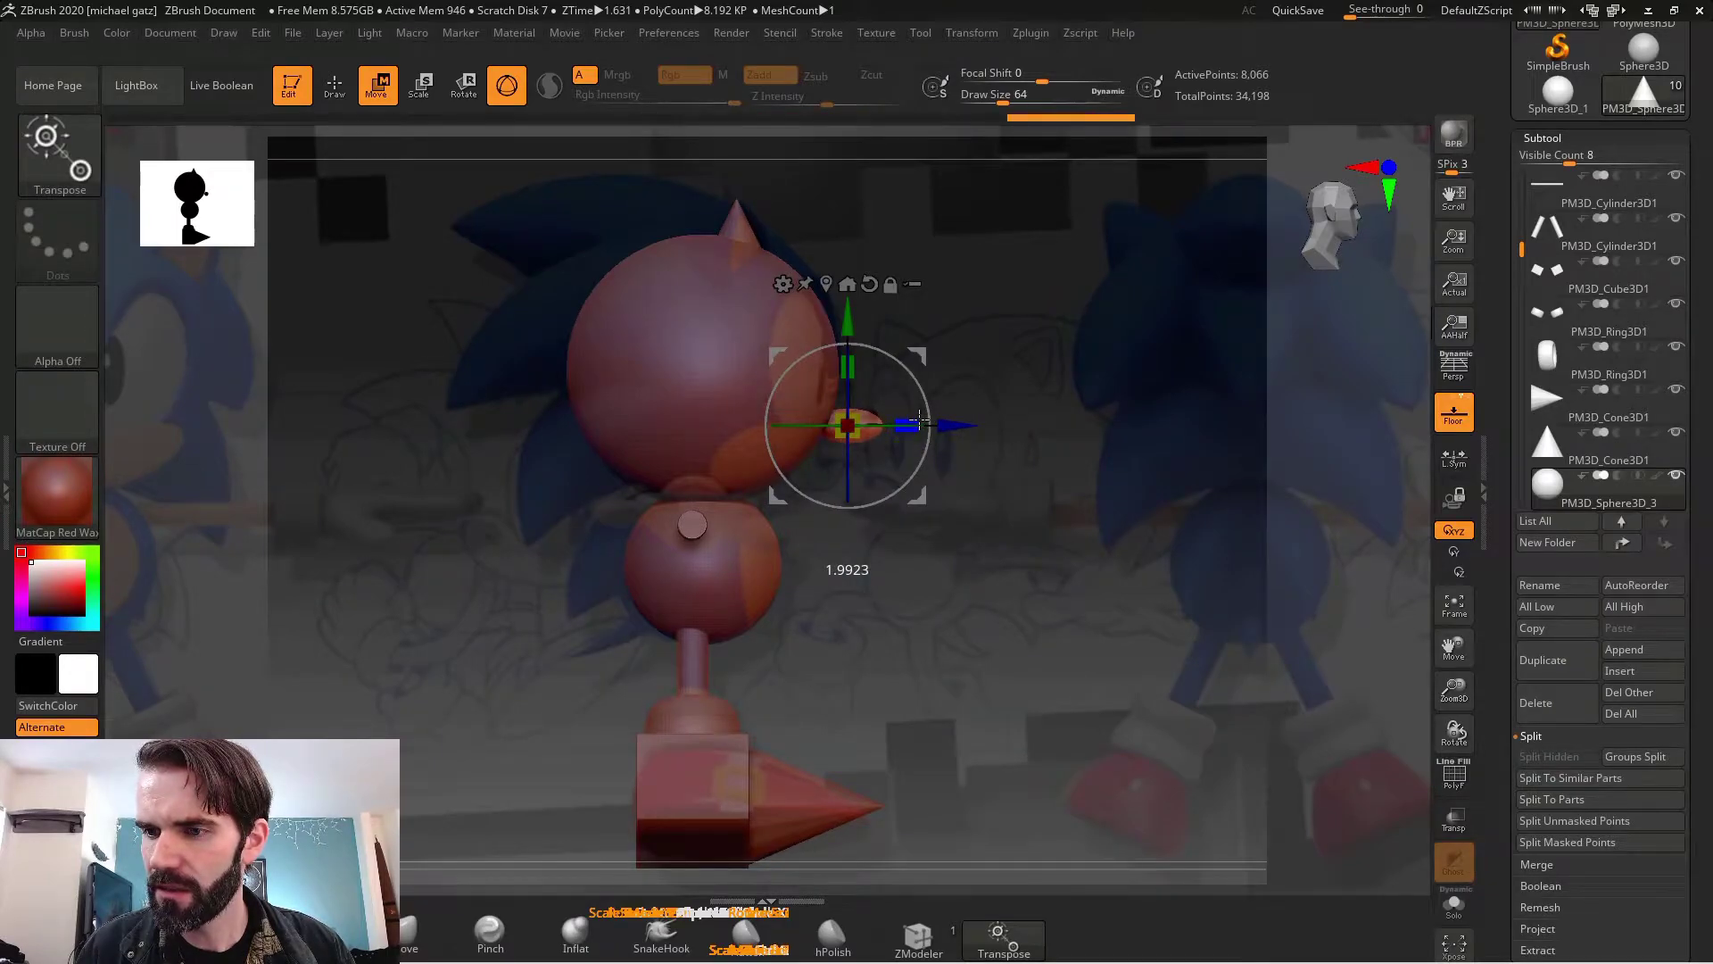
# - Turn the model to face forward and shift the Spotlight reference so Sonic's front view sits behind it
pyautogui.press('q')
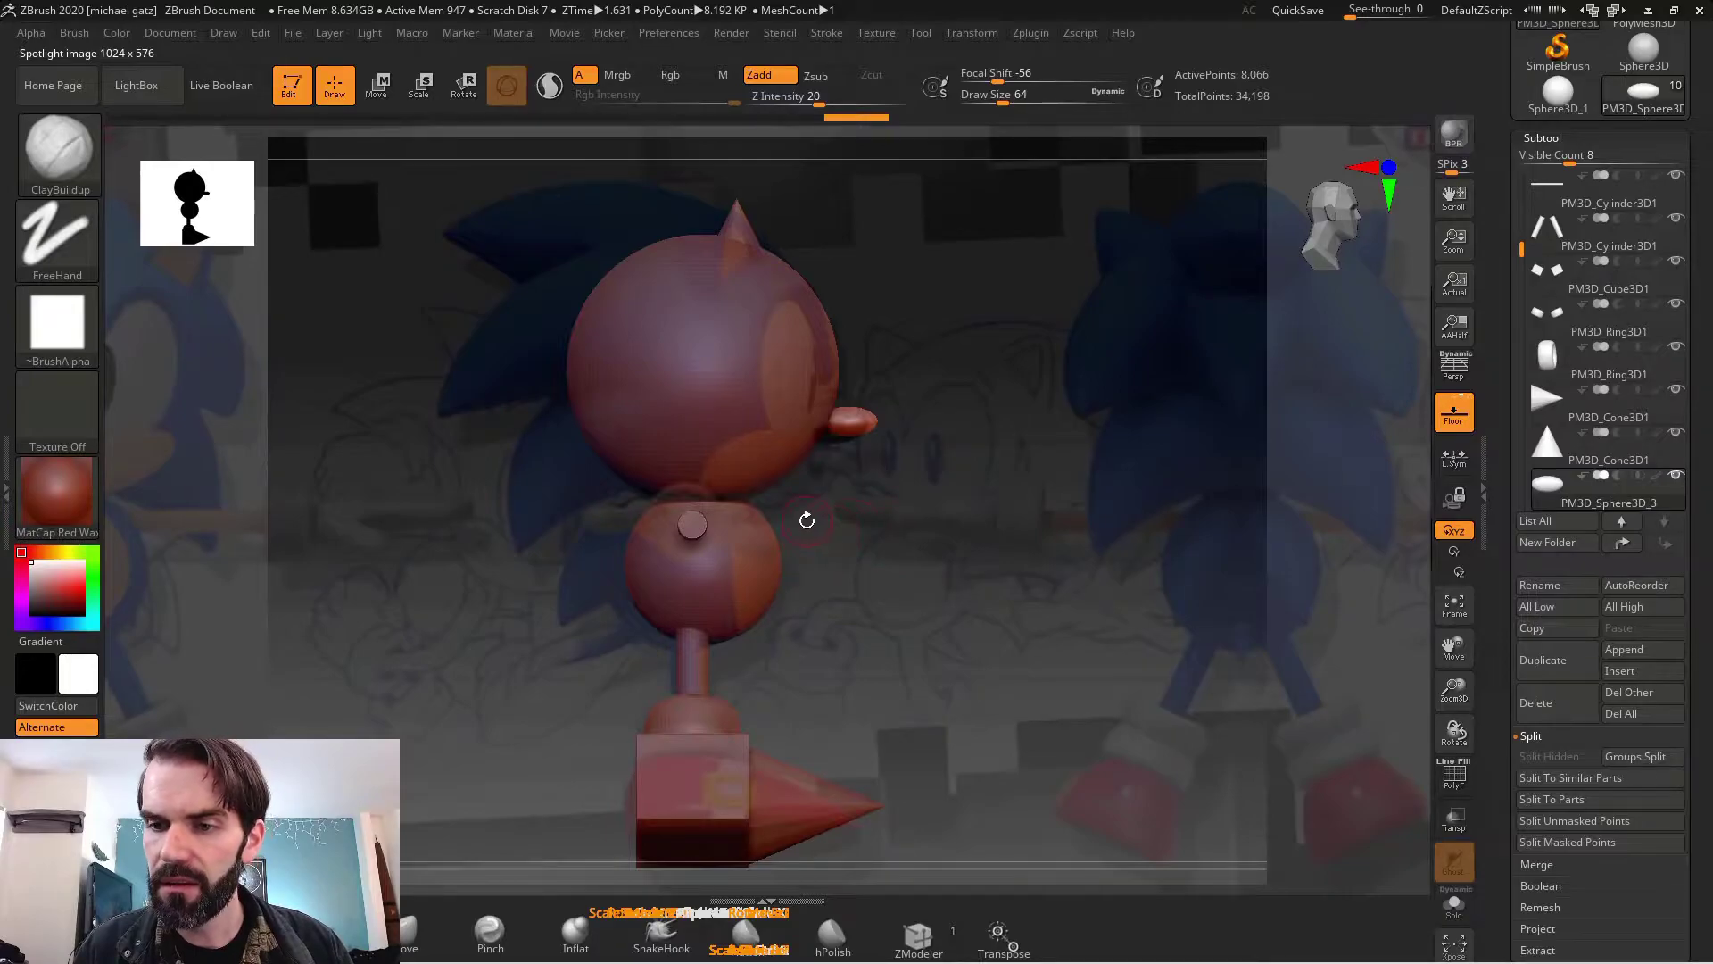
pyautogui.press('z')
pyautogui.moveTo(802, 611); pyautogui.dragTo(894, 458)
pyautogui.moveTo(428, 439); pyautogui.dragTo(1063, 436)
# - Move the ear cone along X to one side of the head, tilt it outward, and mirror it with SubTool Master
pyautogui.keyDown('alt'); pyautogui.click(703, 227); pyautogui.keyUp('alt')
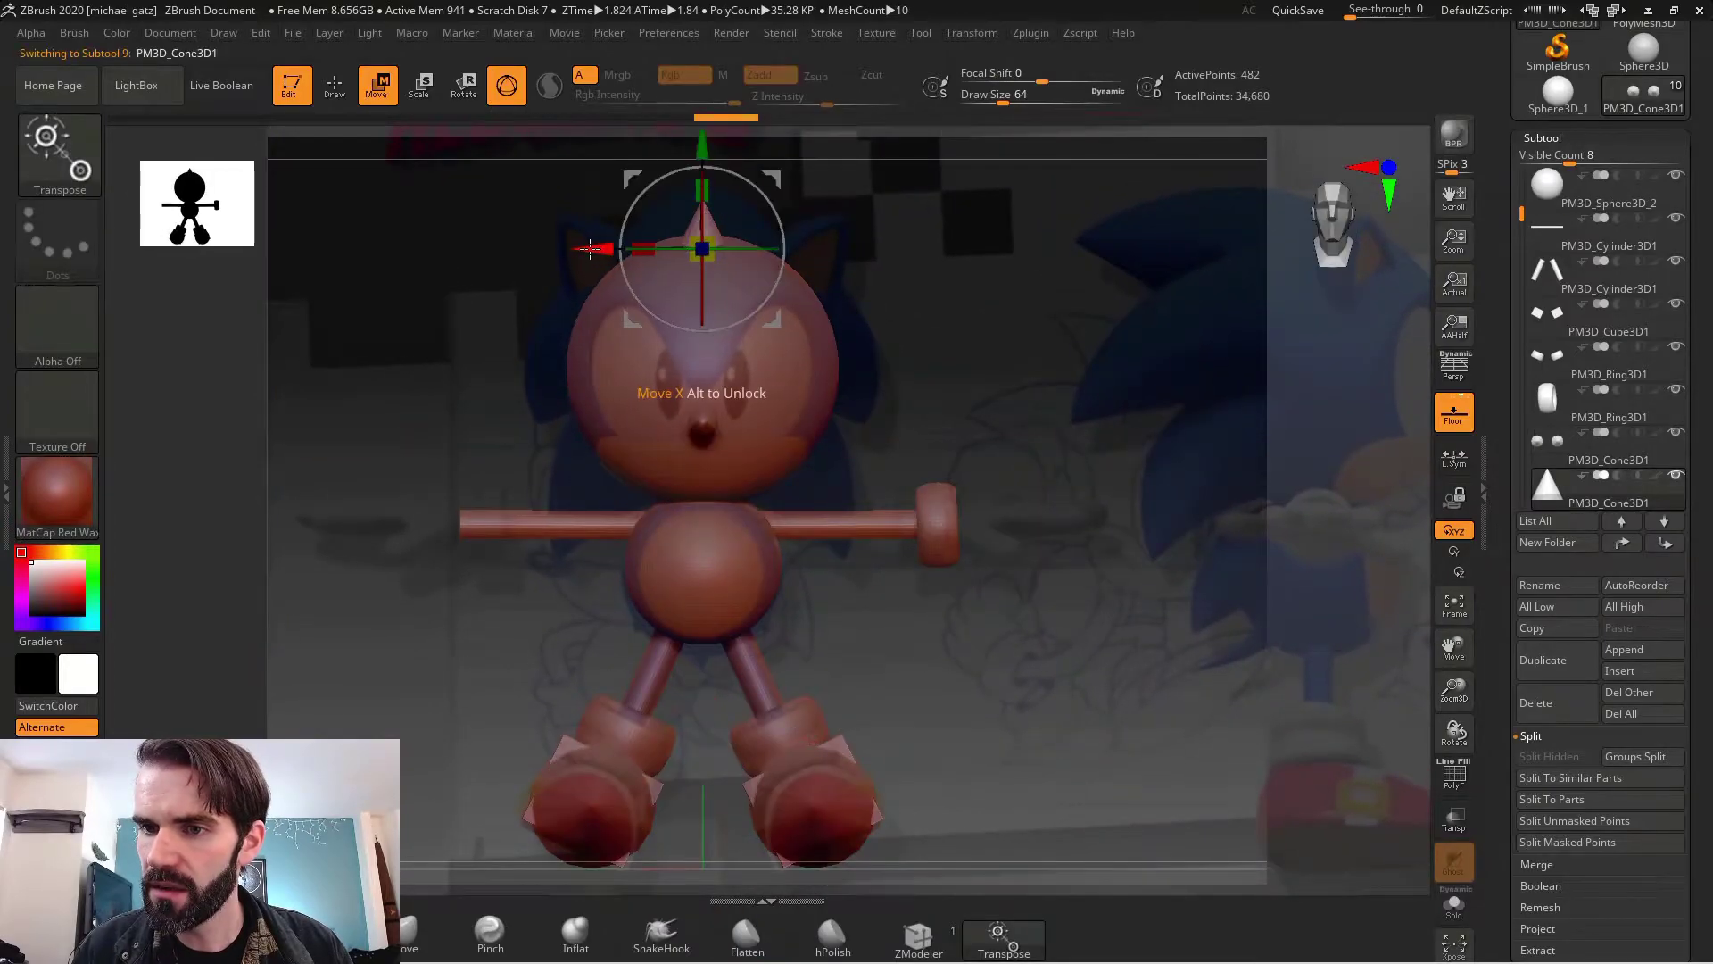
pyautogui.moveTo(591, 254); pyautogui.dragTo(694, 262)
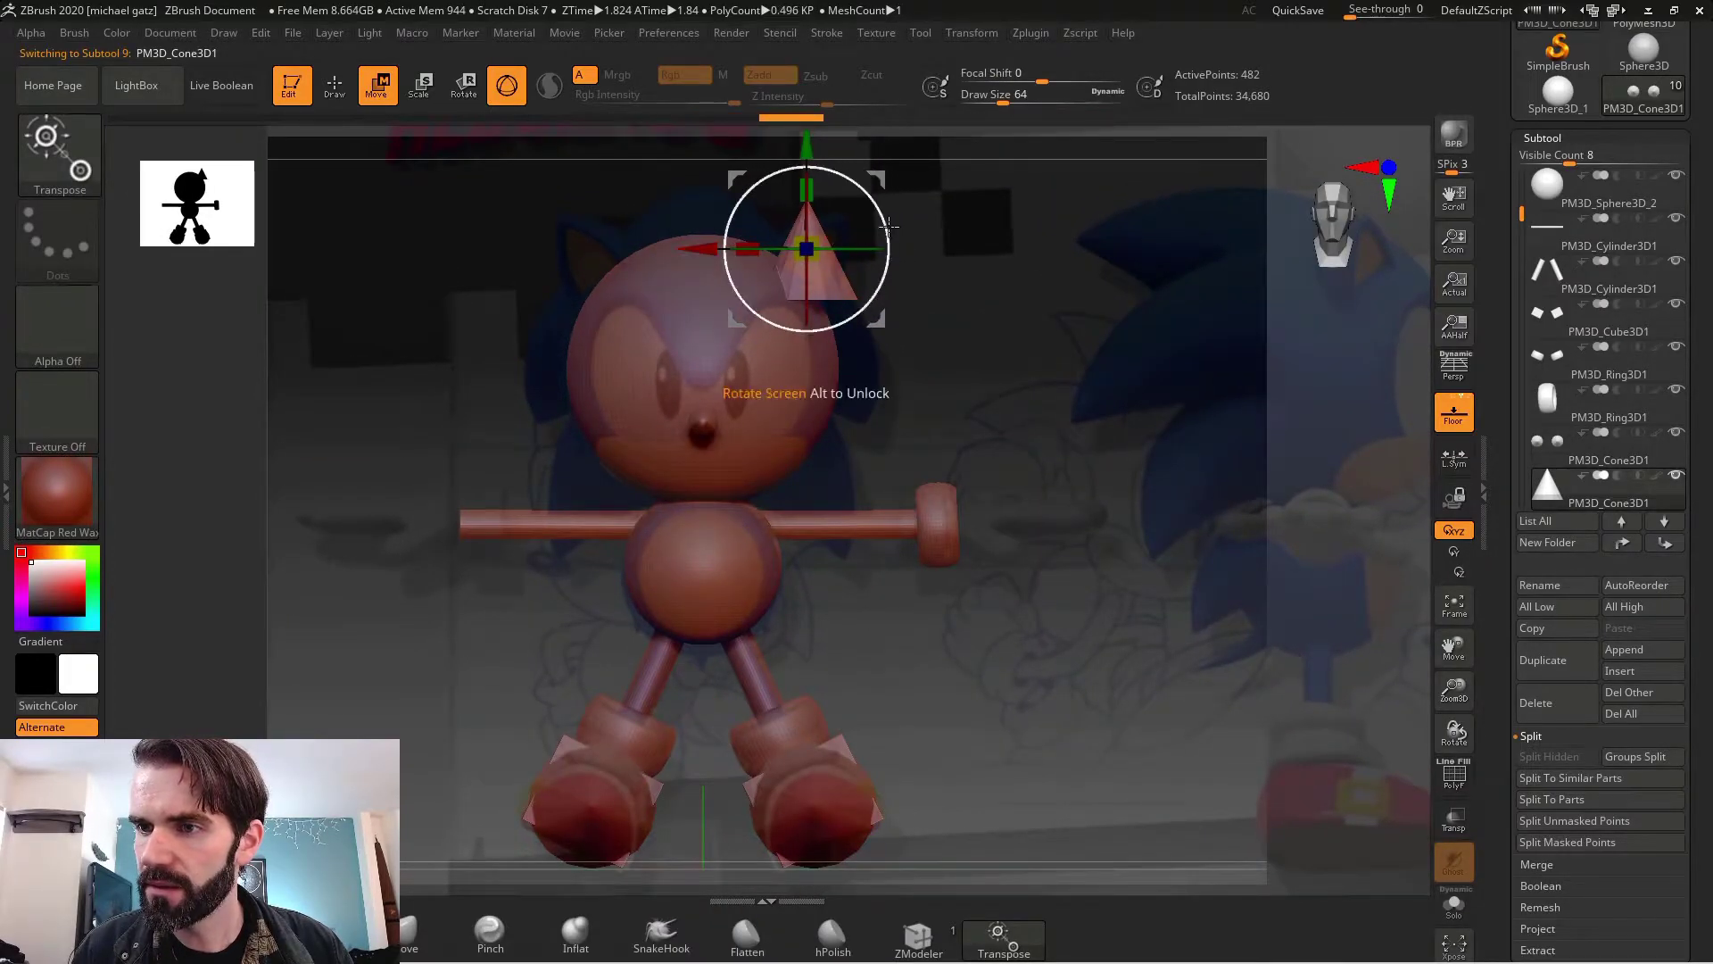
pyautogui.moveTo(889, 235); pyautogui.dragTo(873, 298)
pyautogui.click(1028, 34)
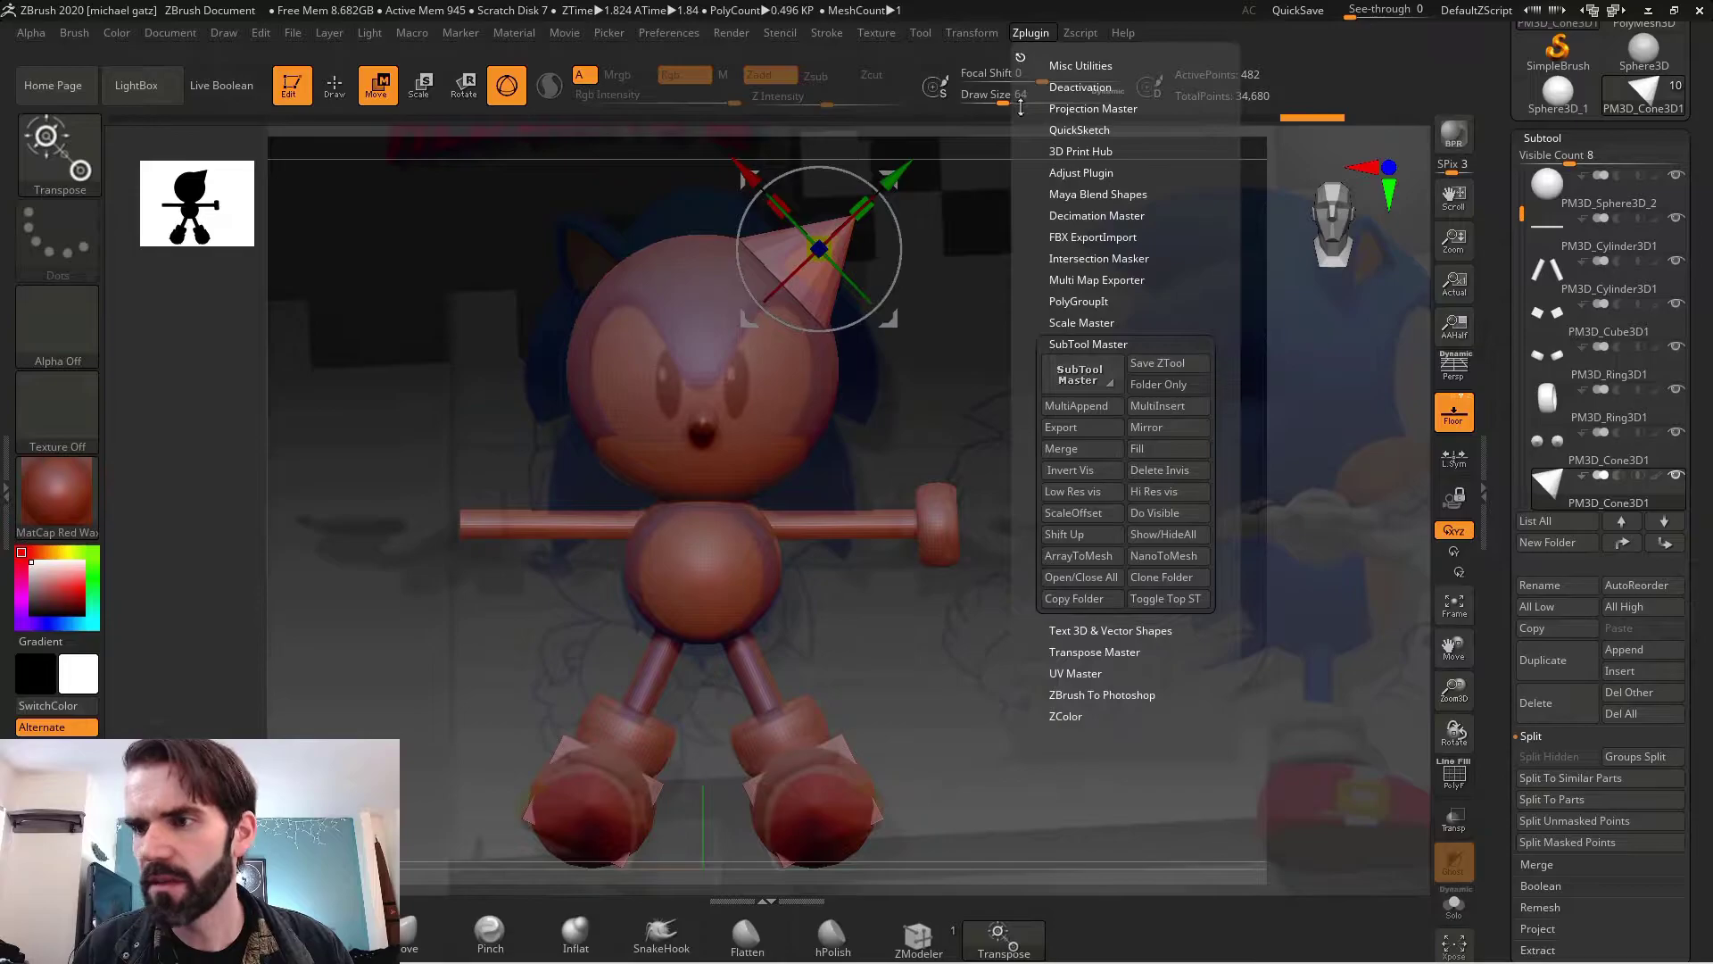
pyautogui.click(1165, 427)
pyautogui.click(757, 456)
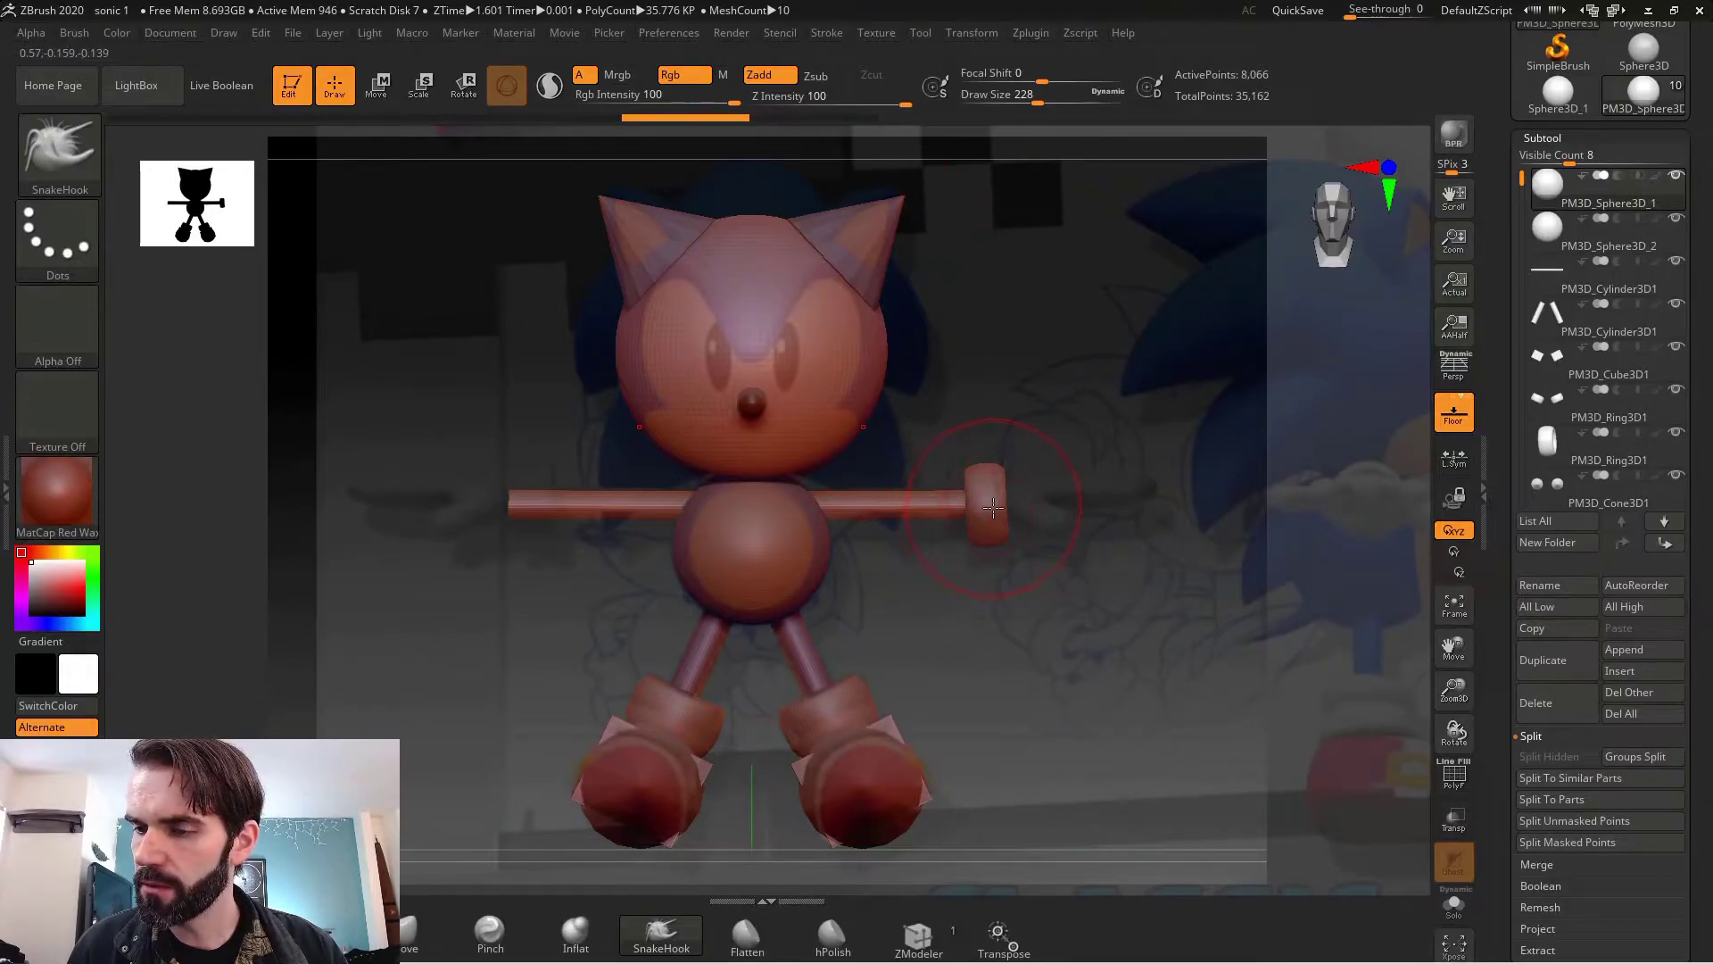
# - Mirror the glove cuff ring to the other arm and shift the Spotlight reference to Sonic's side view
pyautogui.keyDown('alt'); pyautogui.click(991, 511); pyautogui.keyUp('alt')
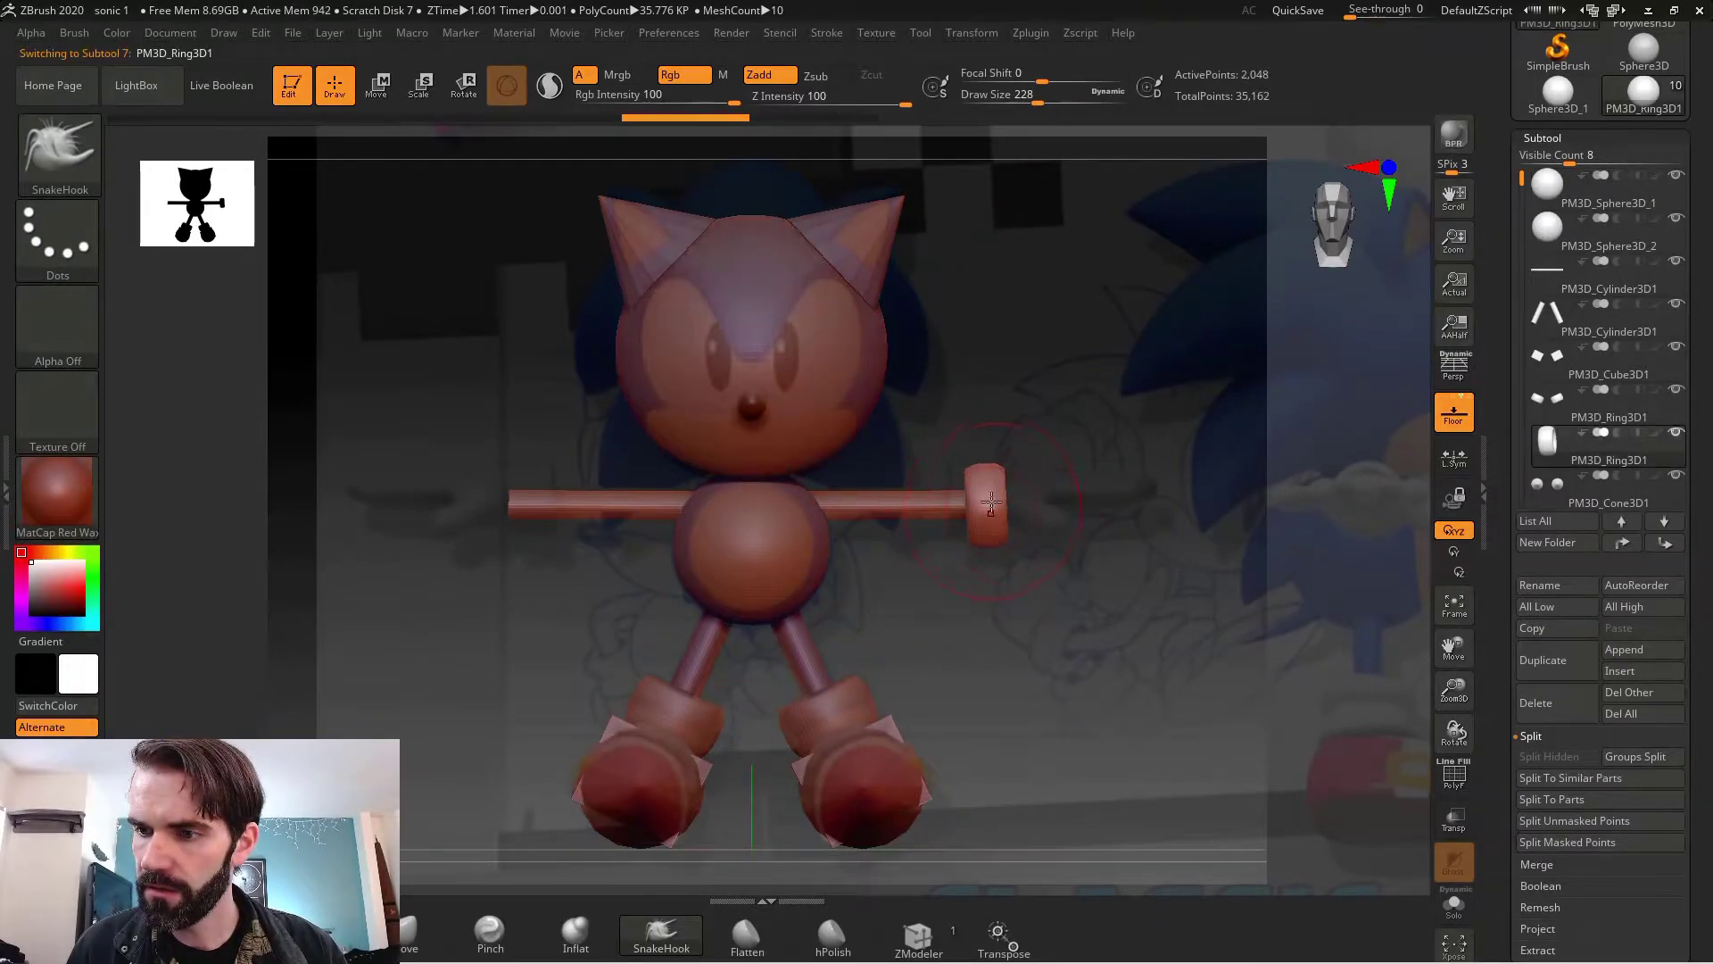
pyautogui.press('z')
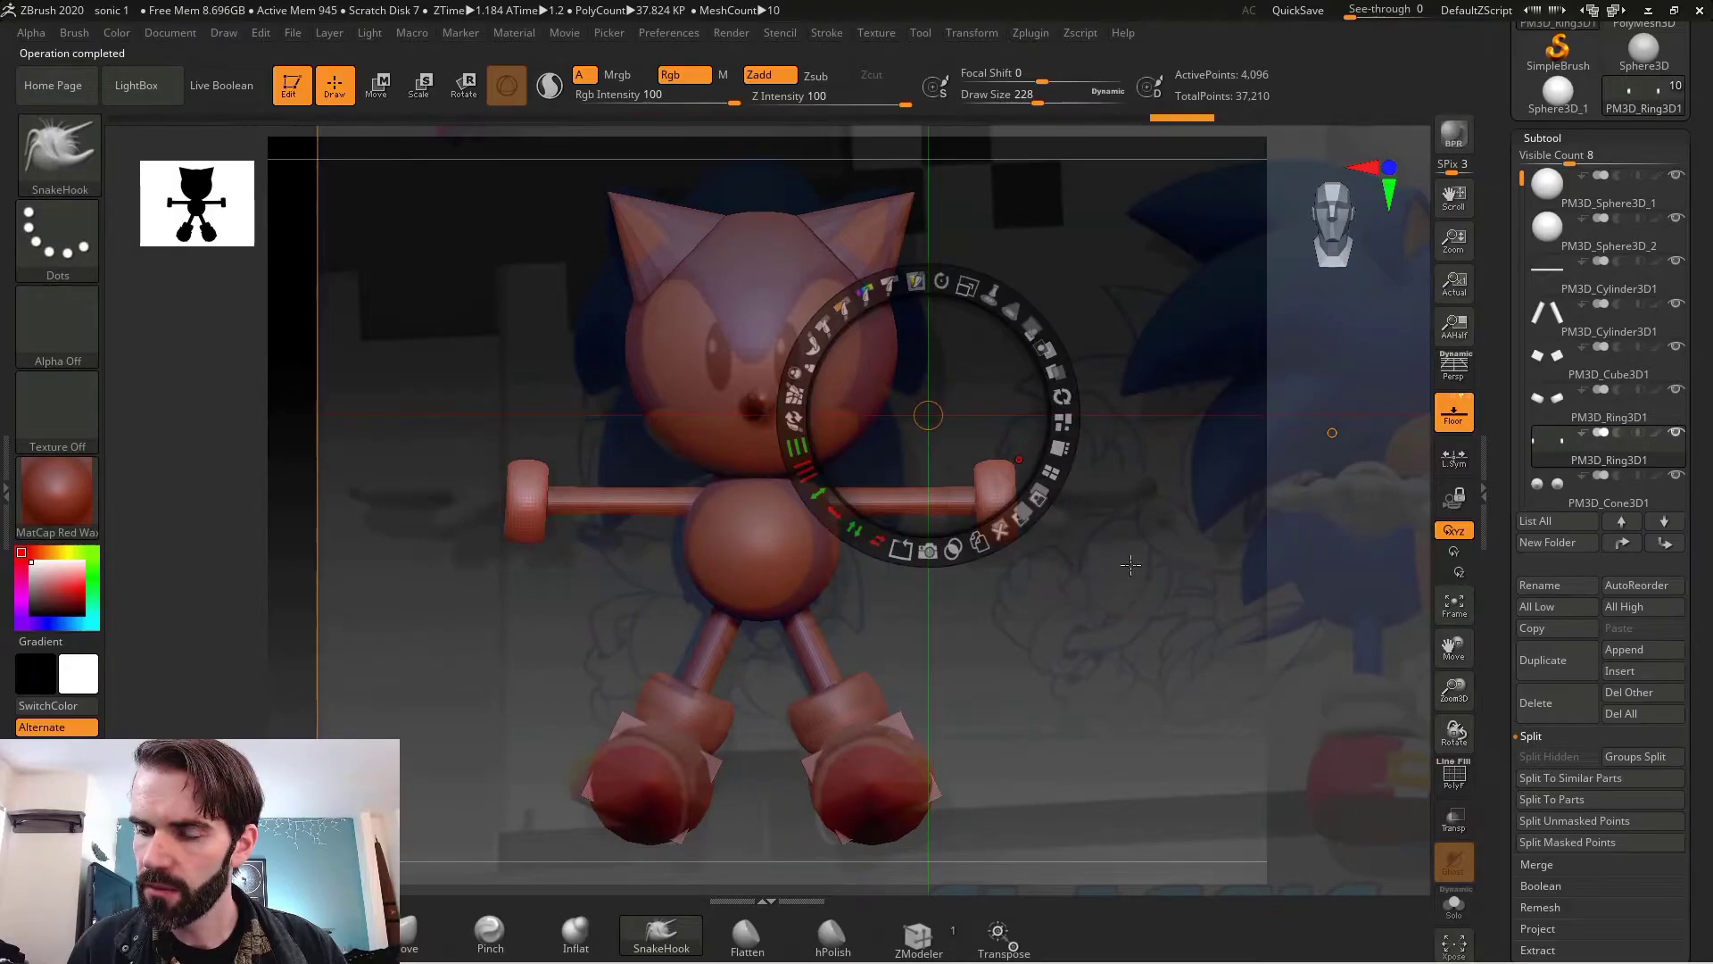
pyautogui.moveTo(1130, 564); pyautogui.dragTo(524, 533)
pyautogui.press('z')
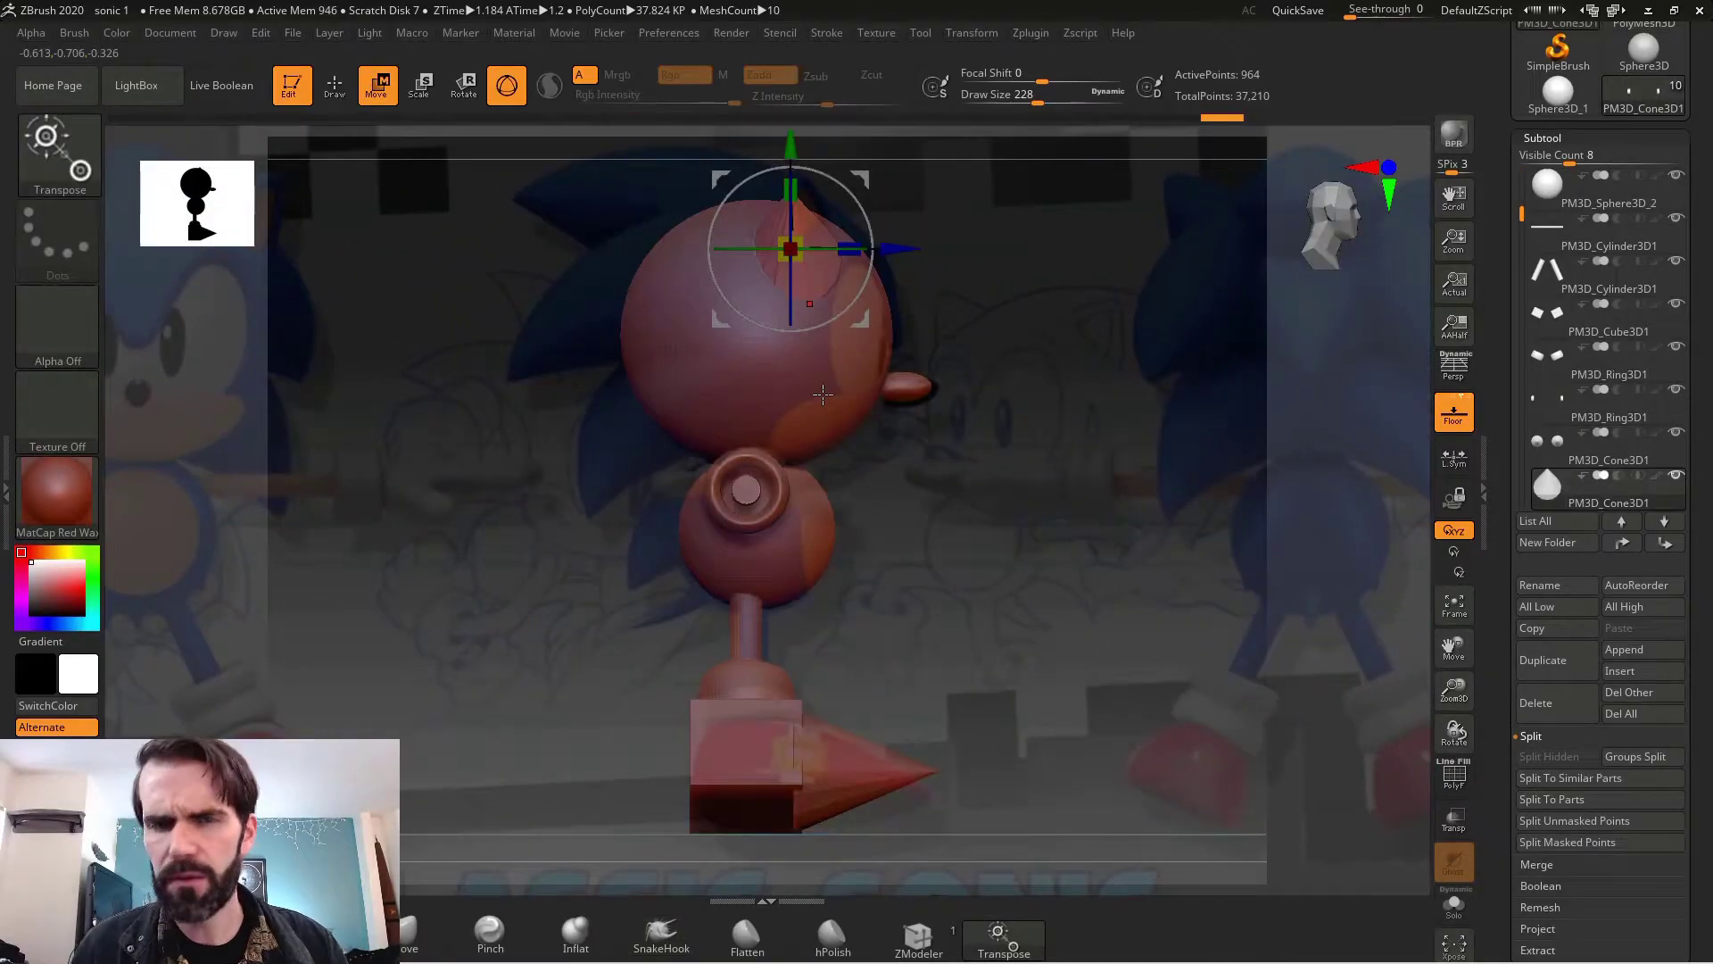
# - Convert the head sphere to a DynaMesh at resolution 128
pyautogui.keyDown('alt'); pyautogui.click(734, 374); pyautogui.keyUp('alt')
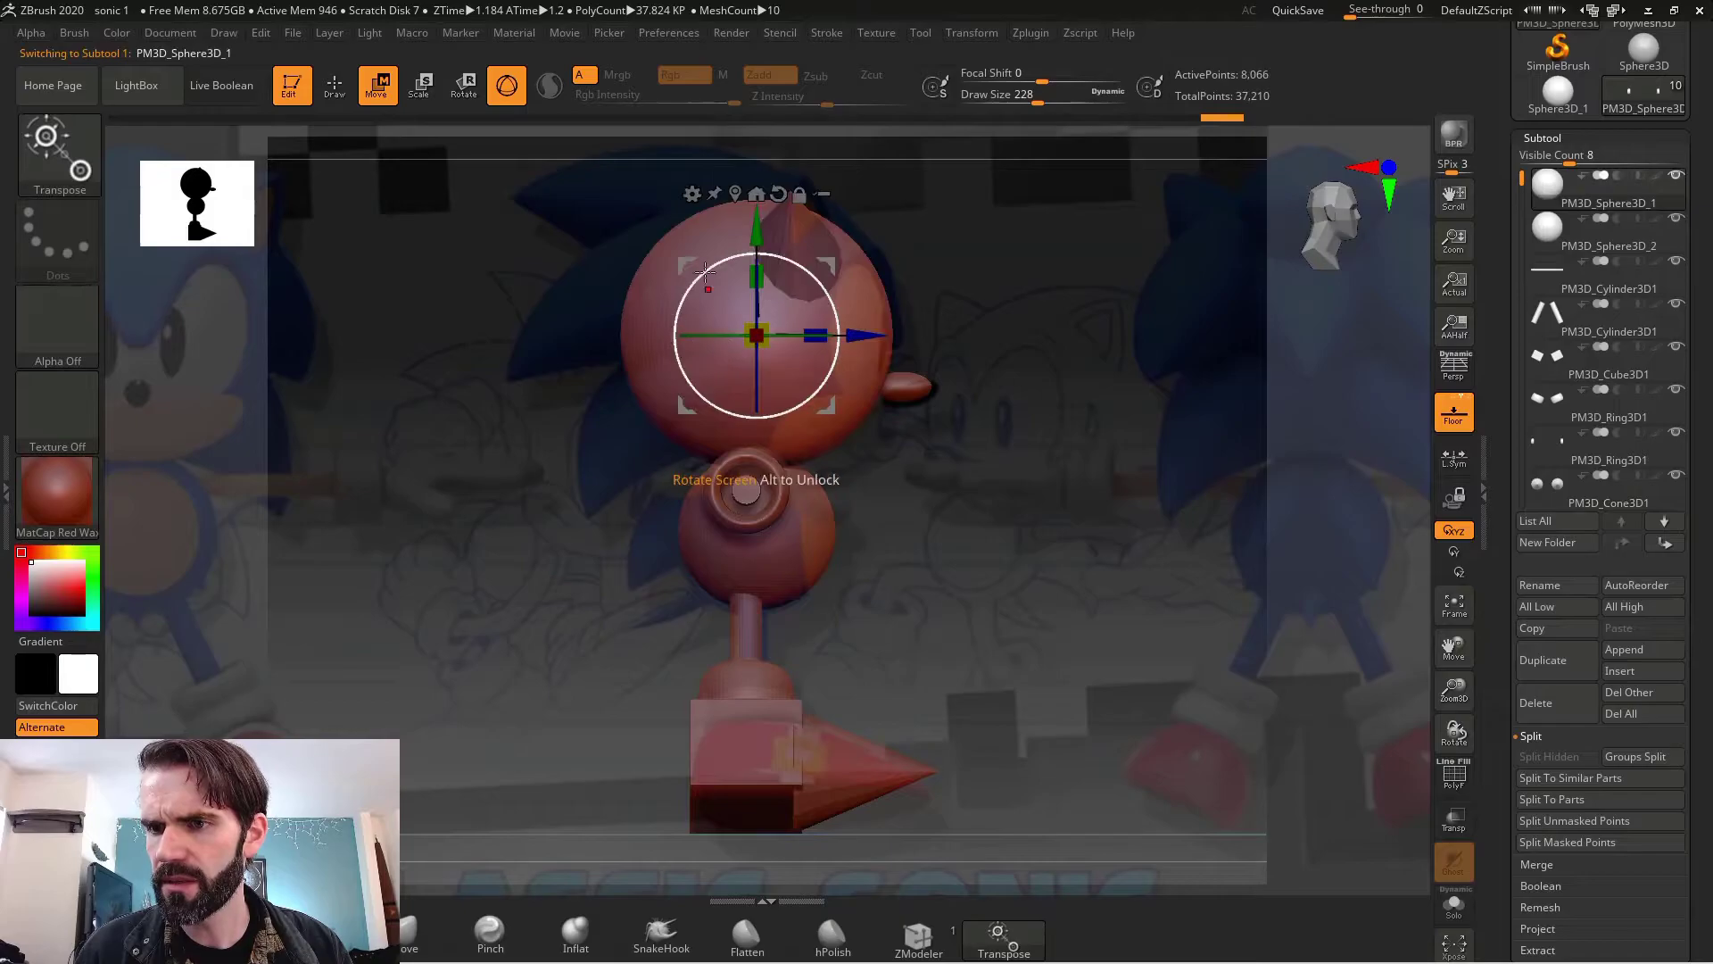
pyautogui.click(1536, 137)
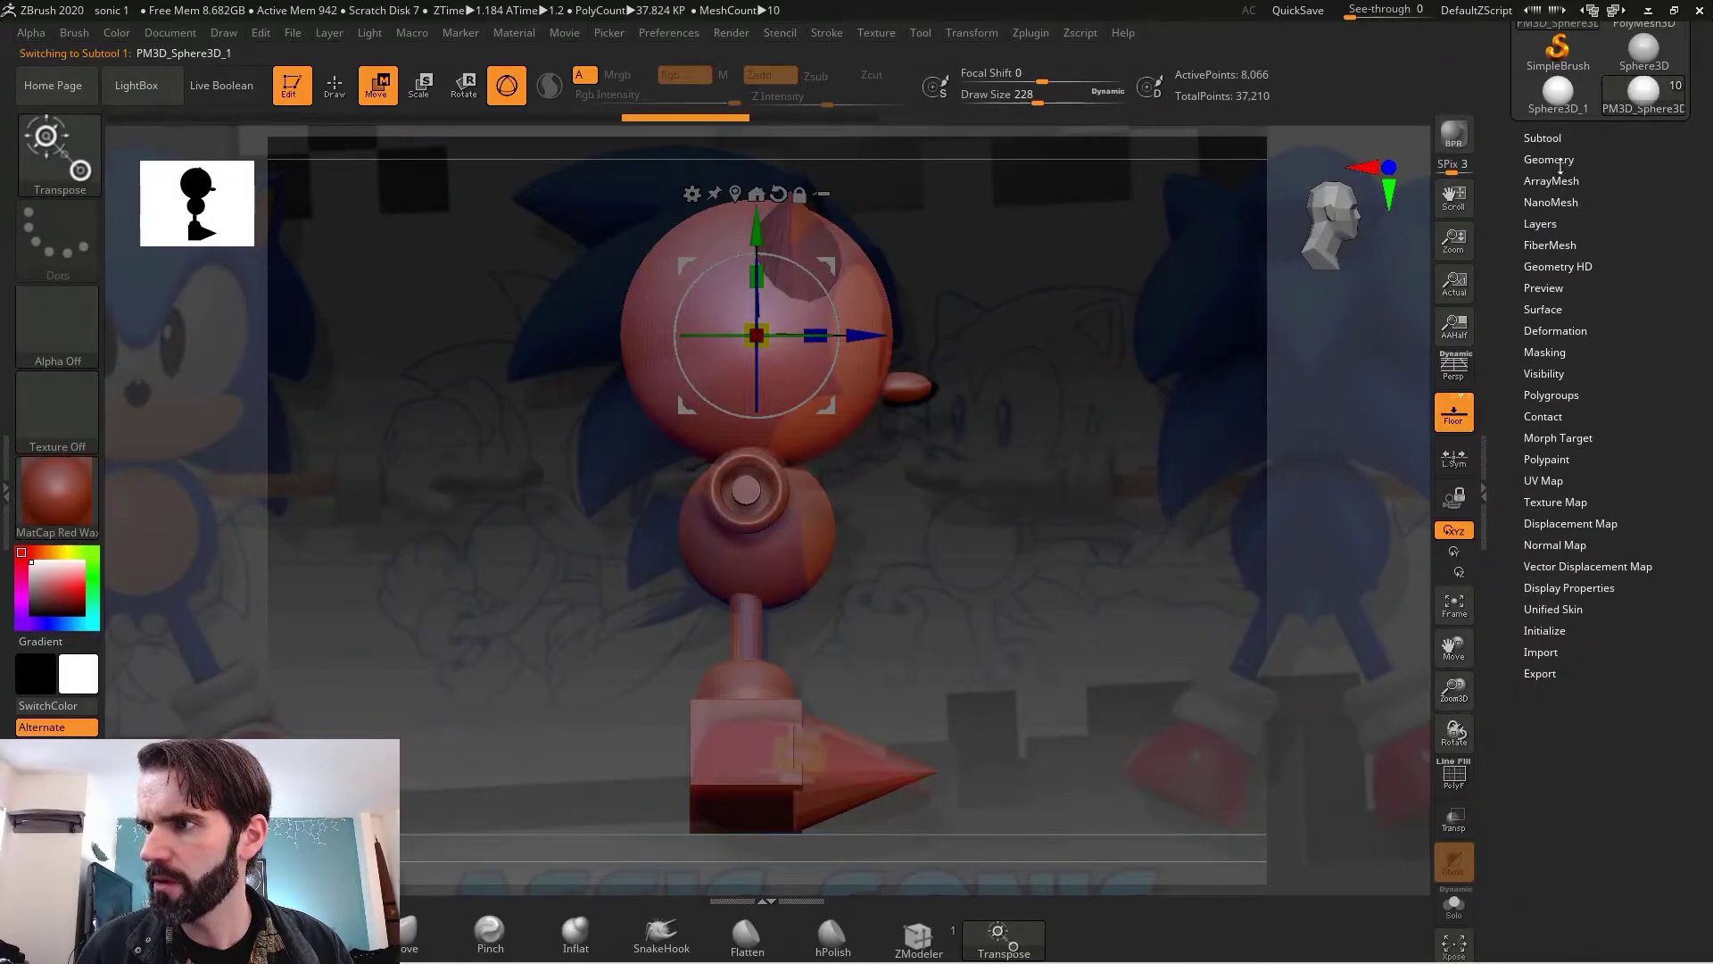
pyautogui.click(1549, 160)
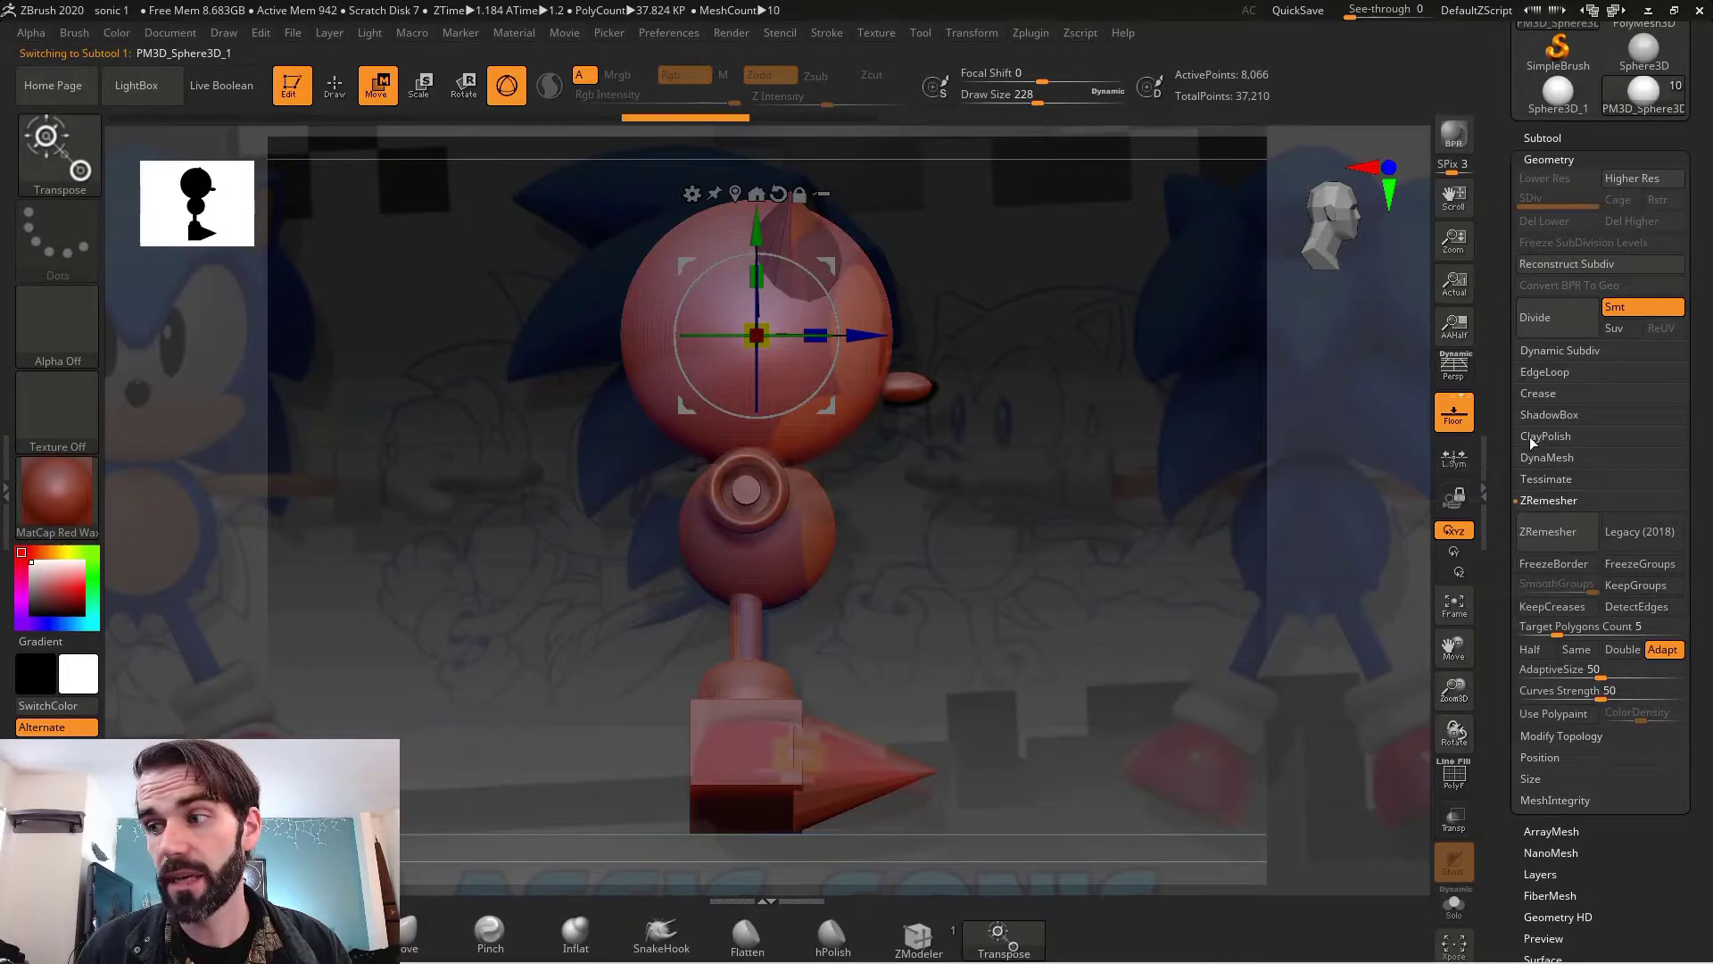
pyautogui.click(1549, 458)
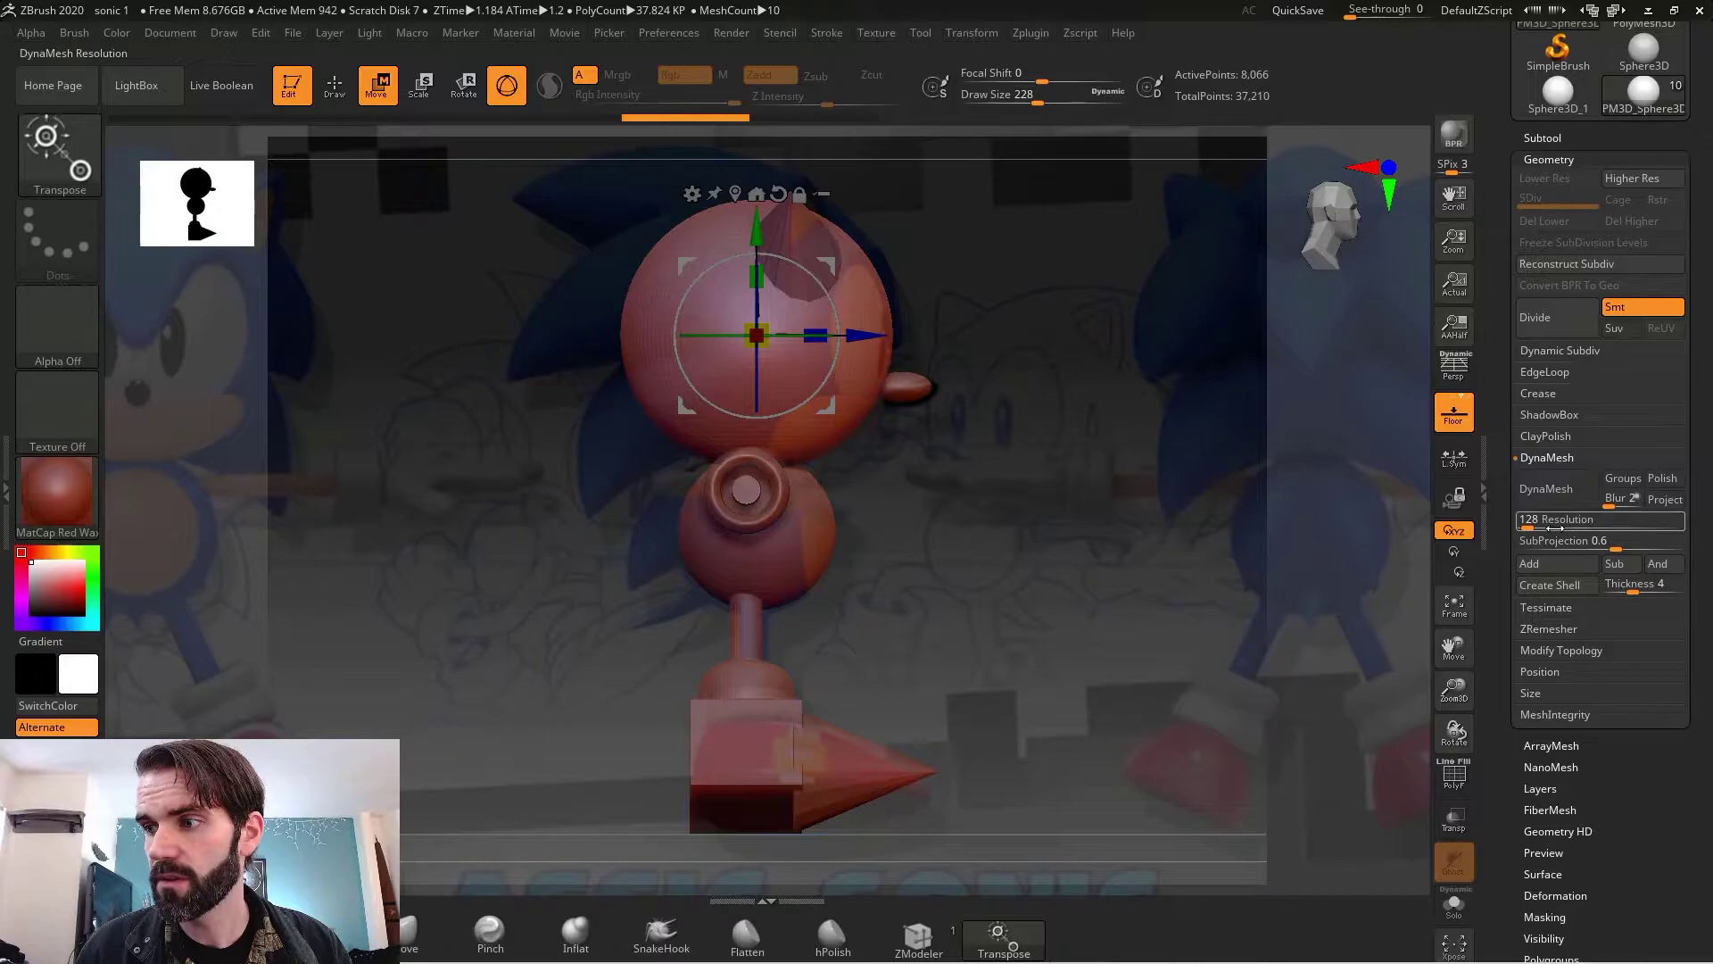
pyautogui.click(1541, 491)
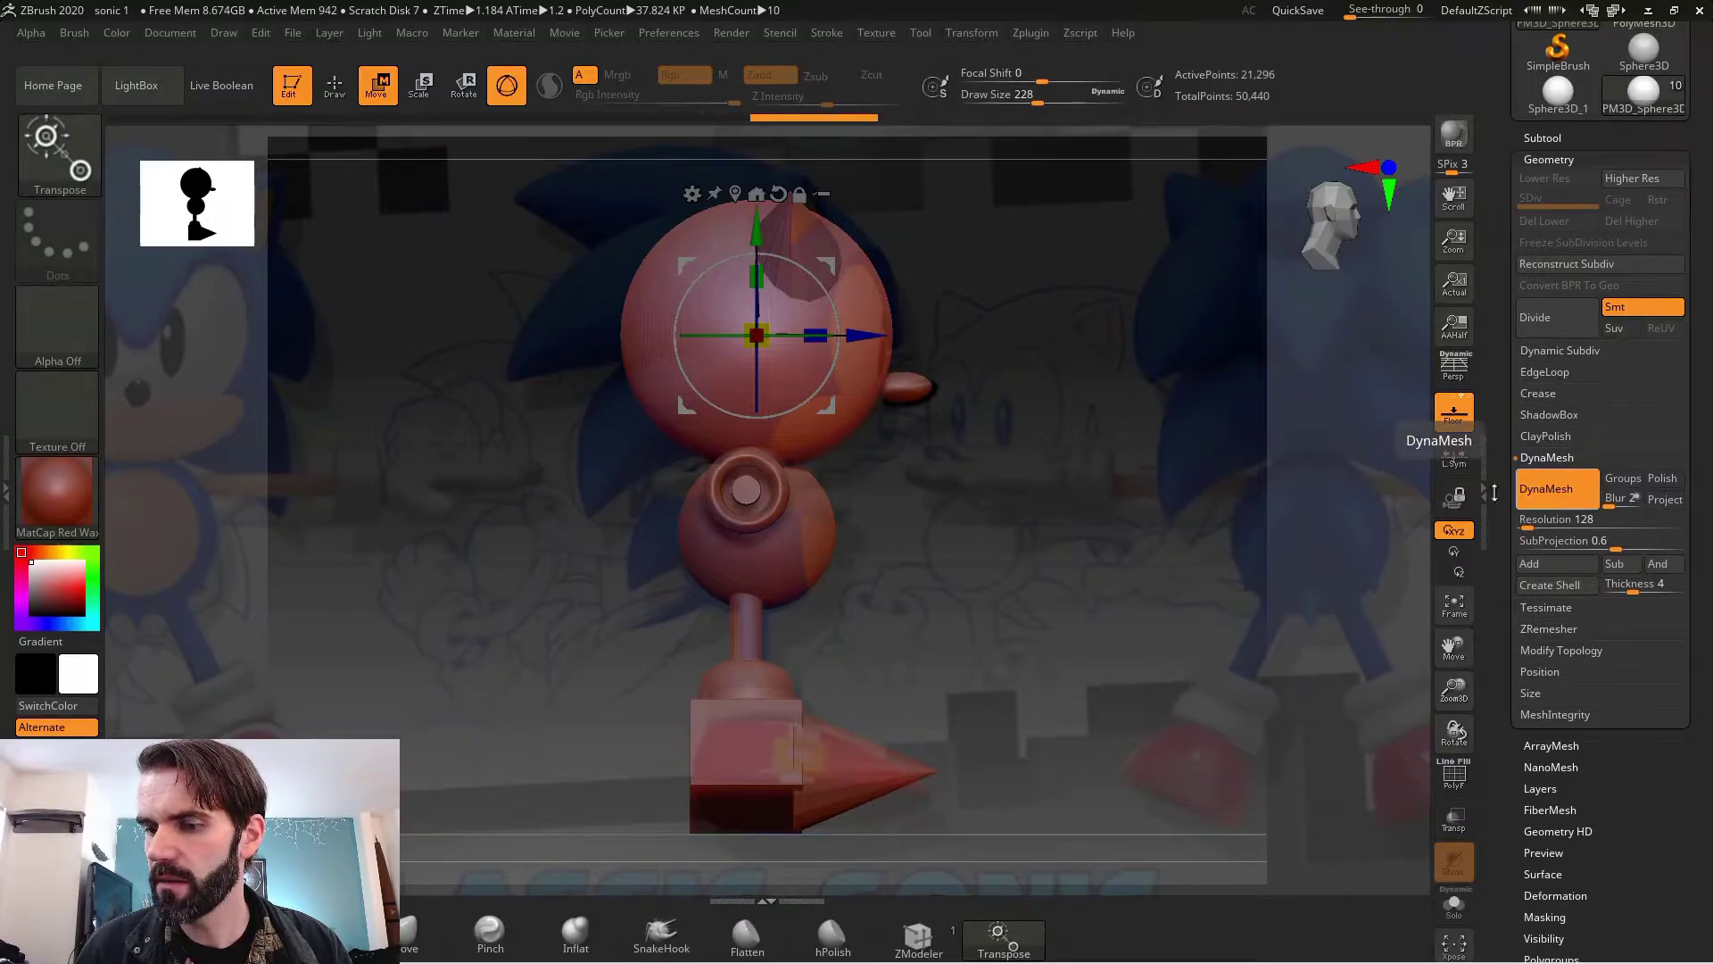
# - With the SnakeHook brush at Draw Size 257, pull the top quill backward out of the head, following the side reference
pyautogui.press('q')
pyautogui.click(82, 171)
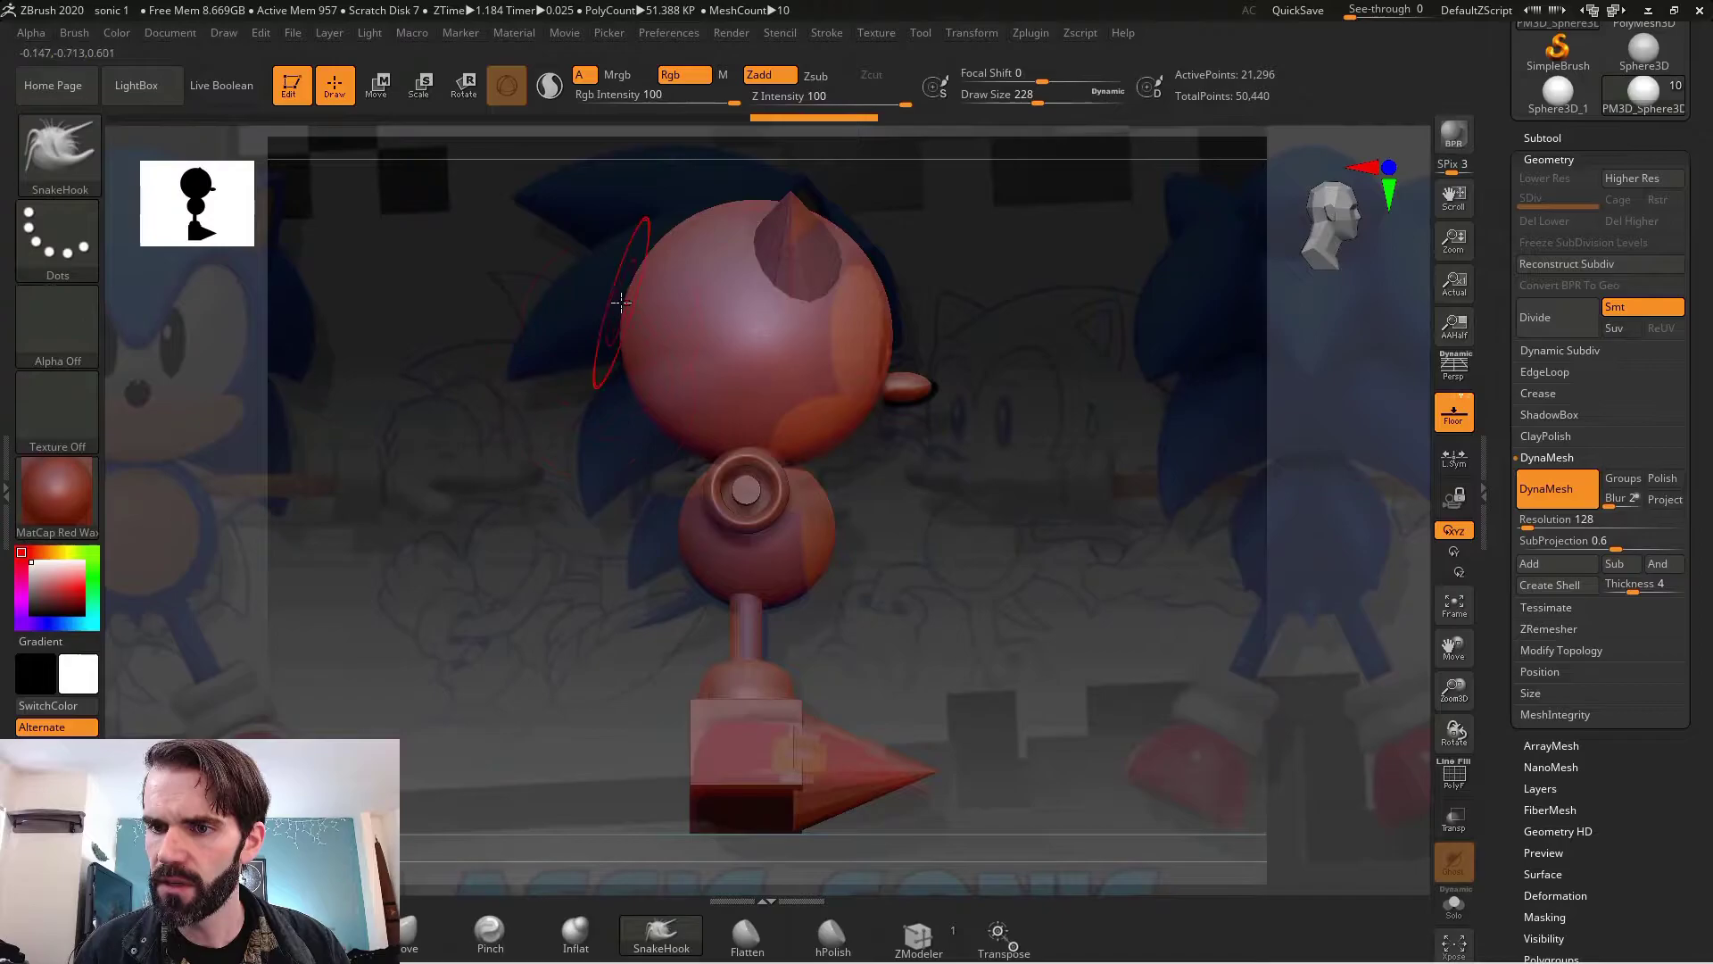
pyautogui.press('s')
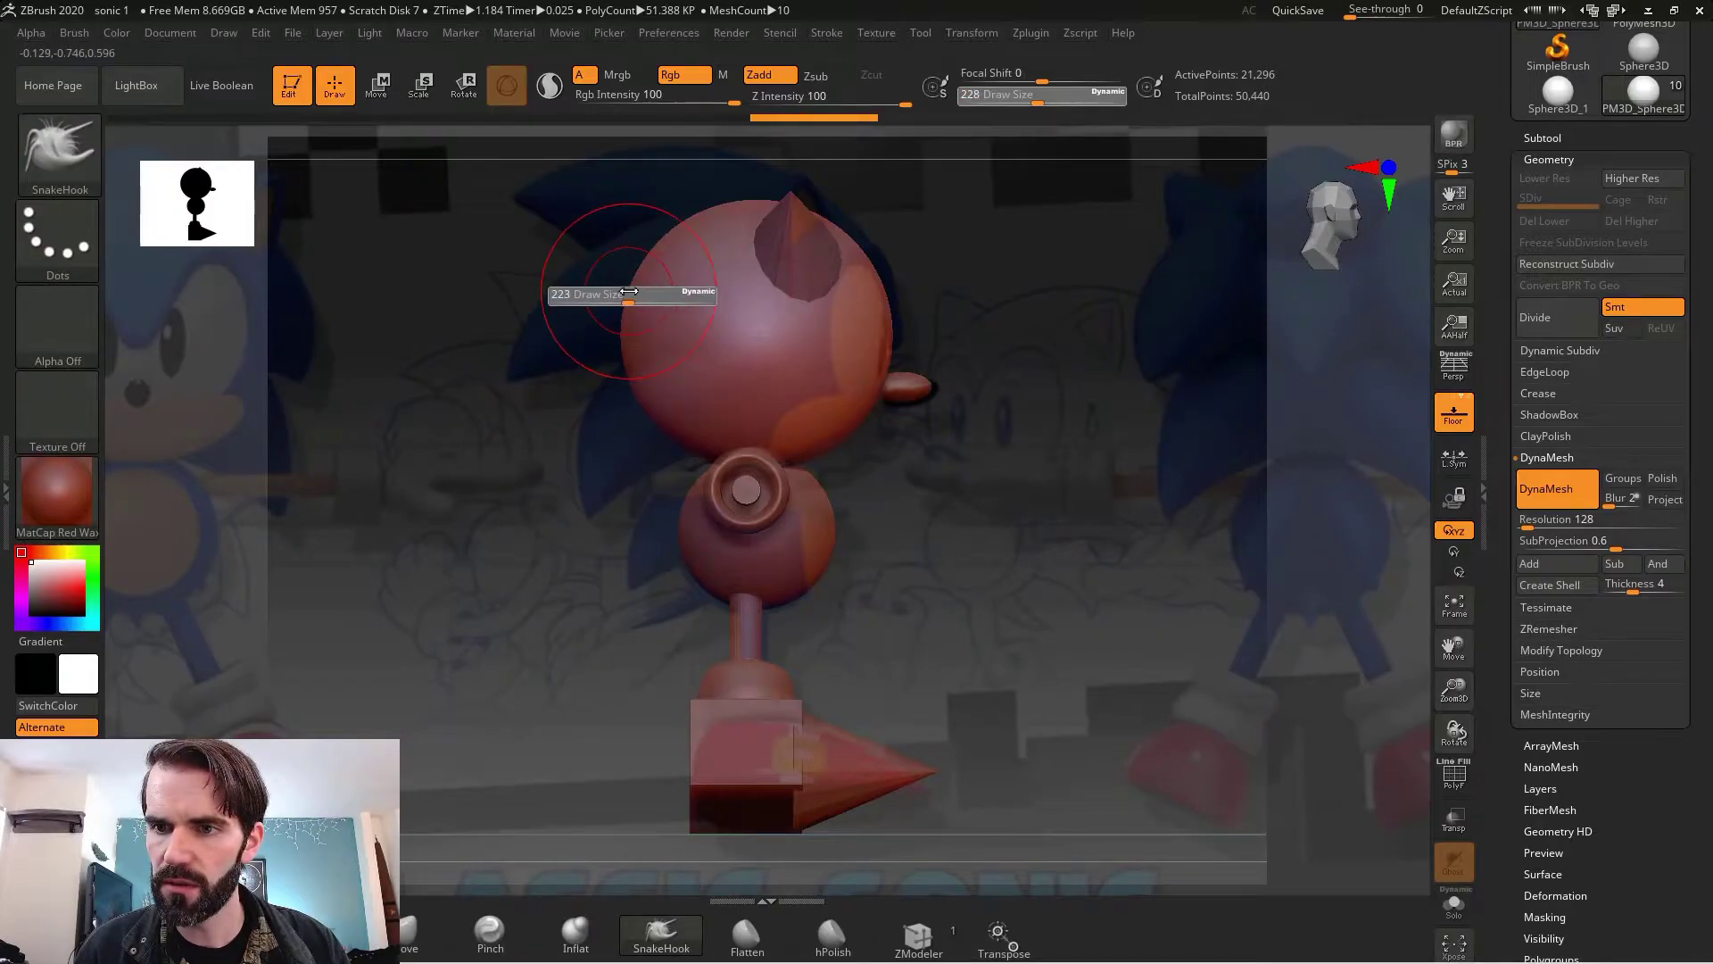
pyautogui.moveTo(630, 290); pyautogui.dragTo(634, 292)
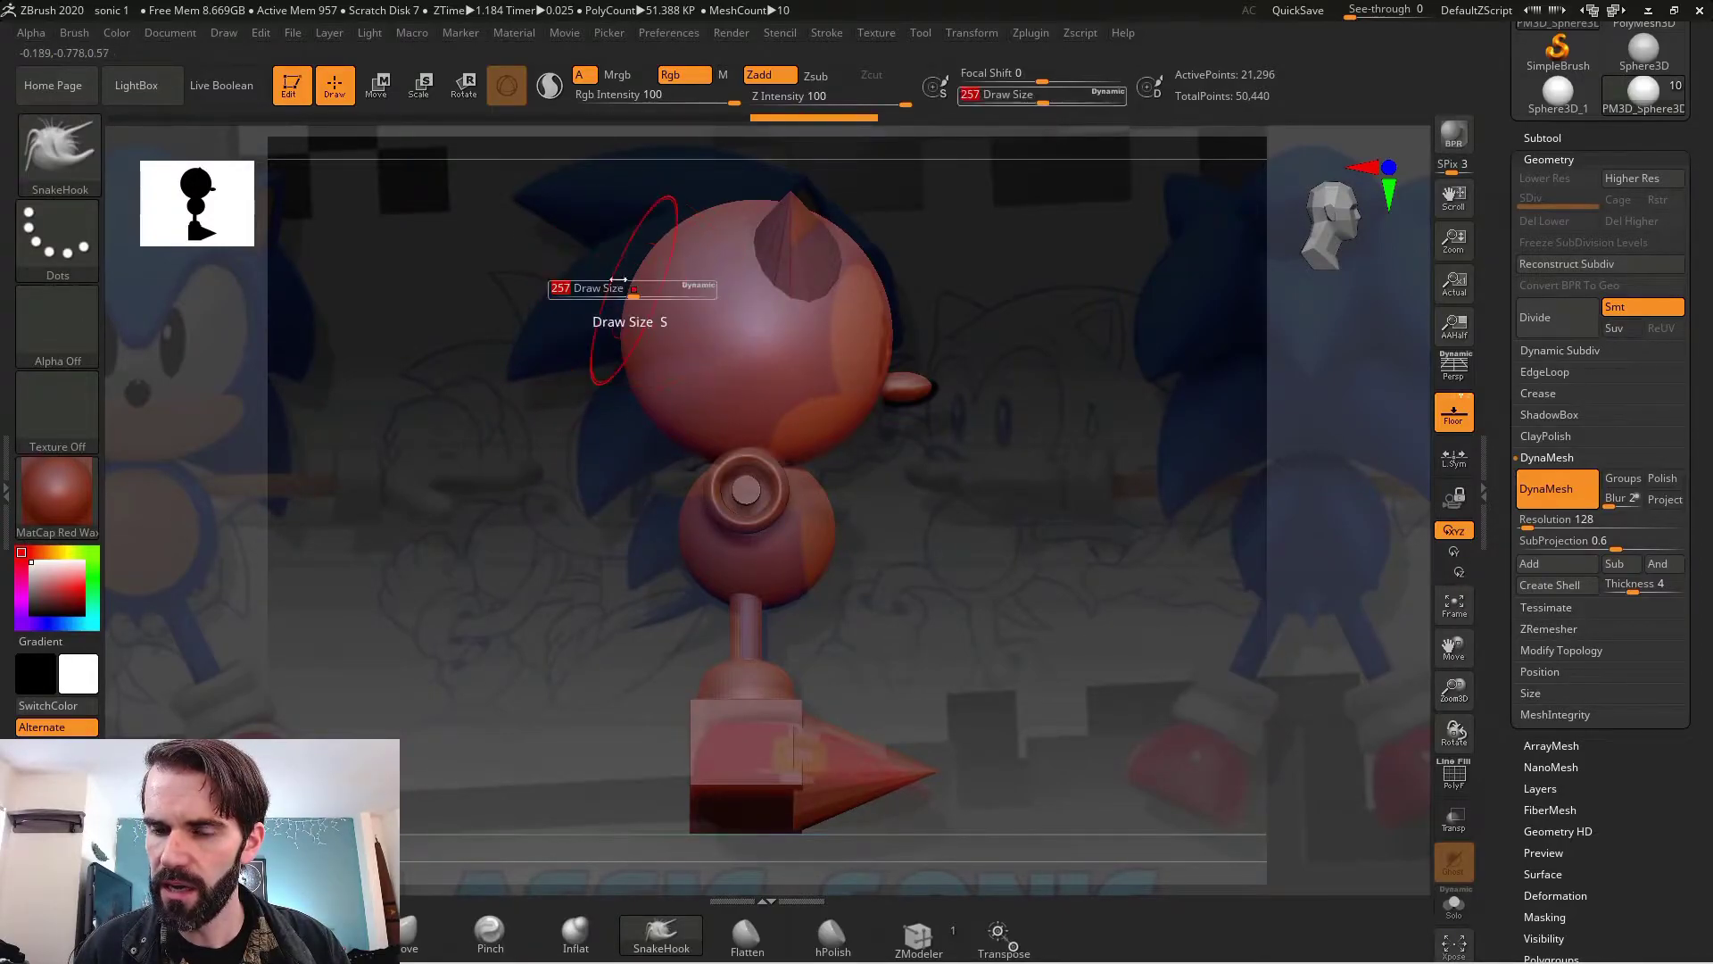
pyautogui.moveTo(705, 203); pyautogui.dragTo(607, 149)
pyautogui.hotkey('ctrl', 'z')
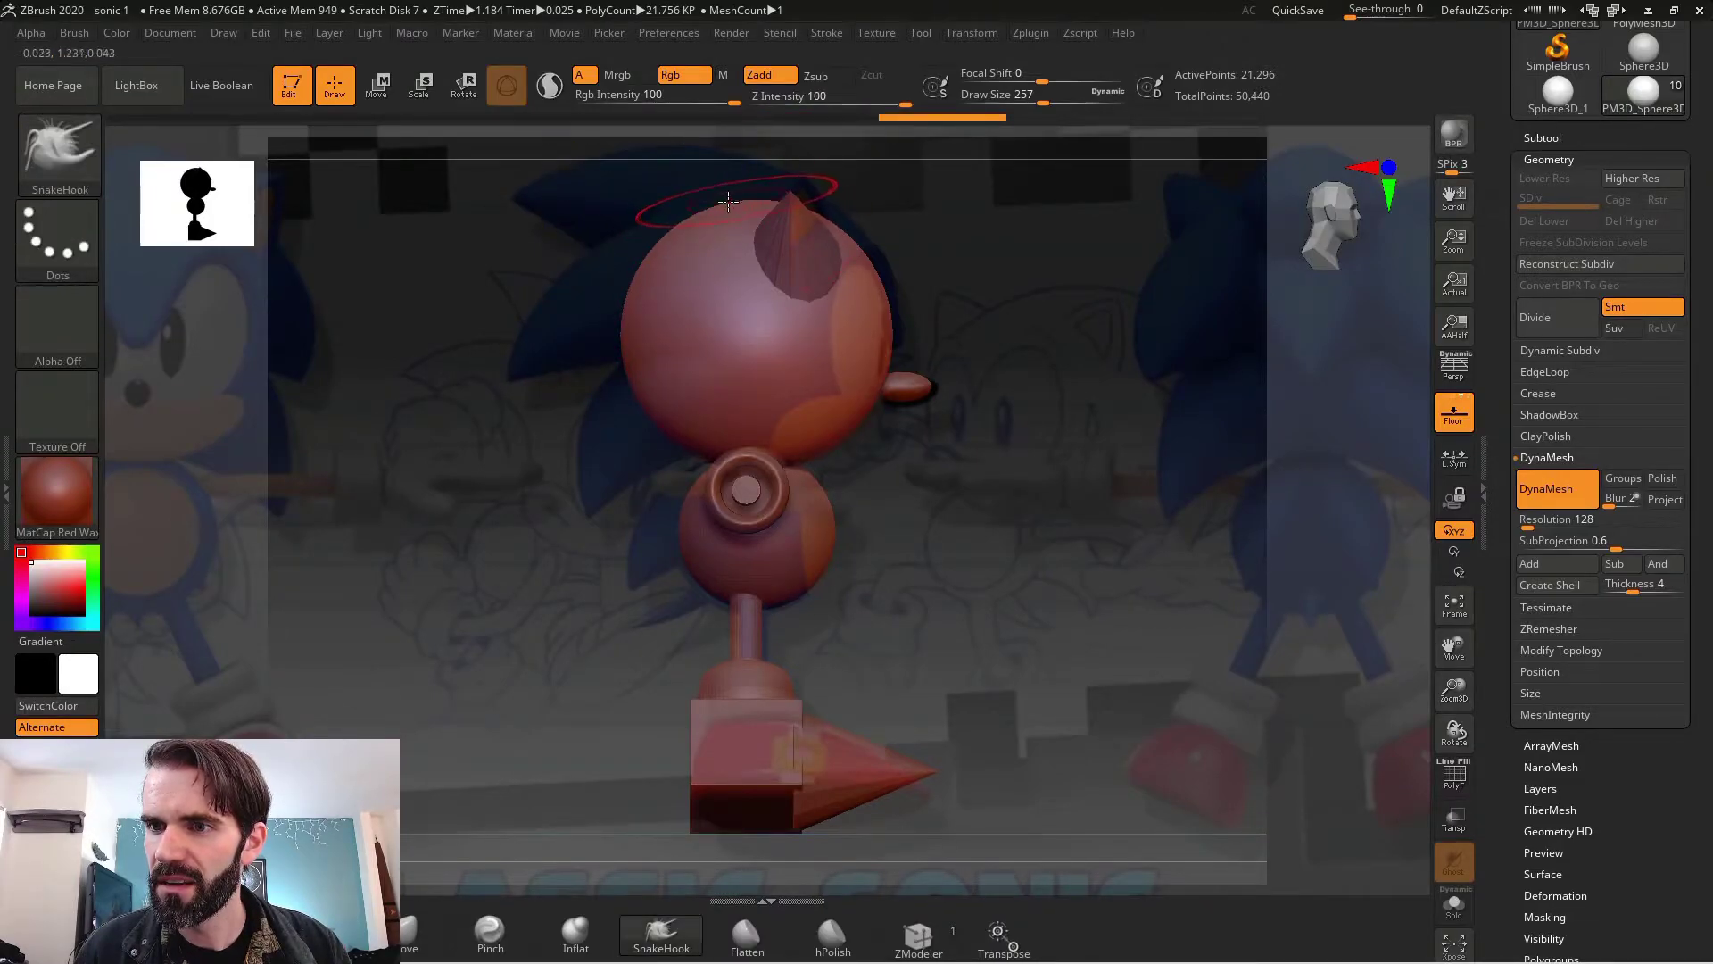
pyautogui.moveTo(728, 203)
pyautogui.mouseDown()
pyautogui.moveTo(562, 169)
pyautogui.moveTo(593, 214)
pyautogui.mouseUp()
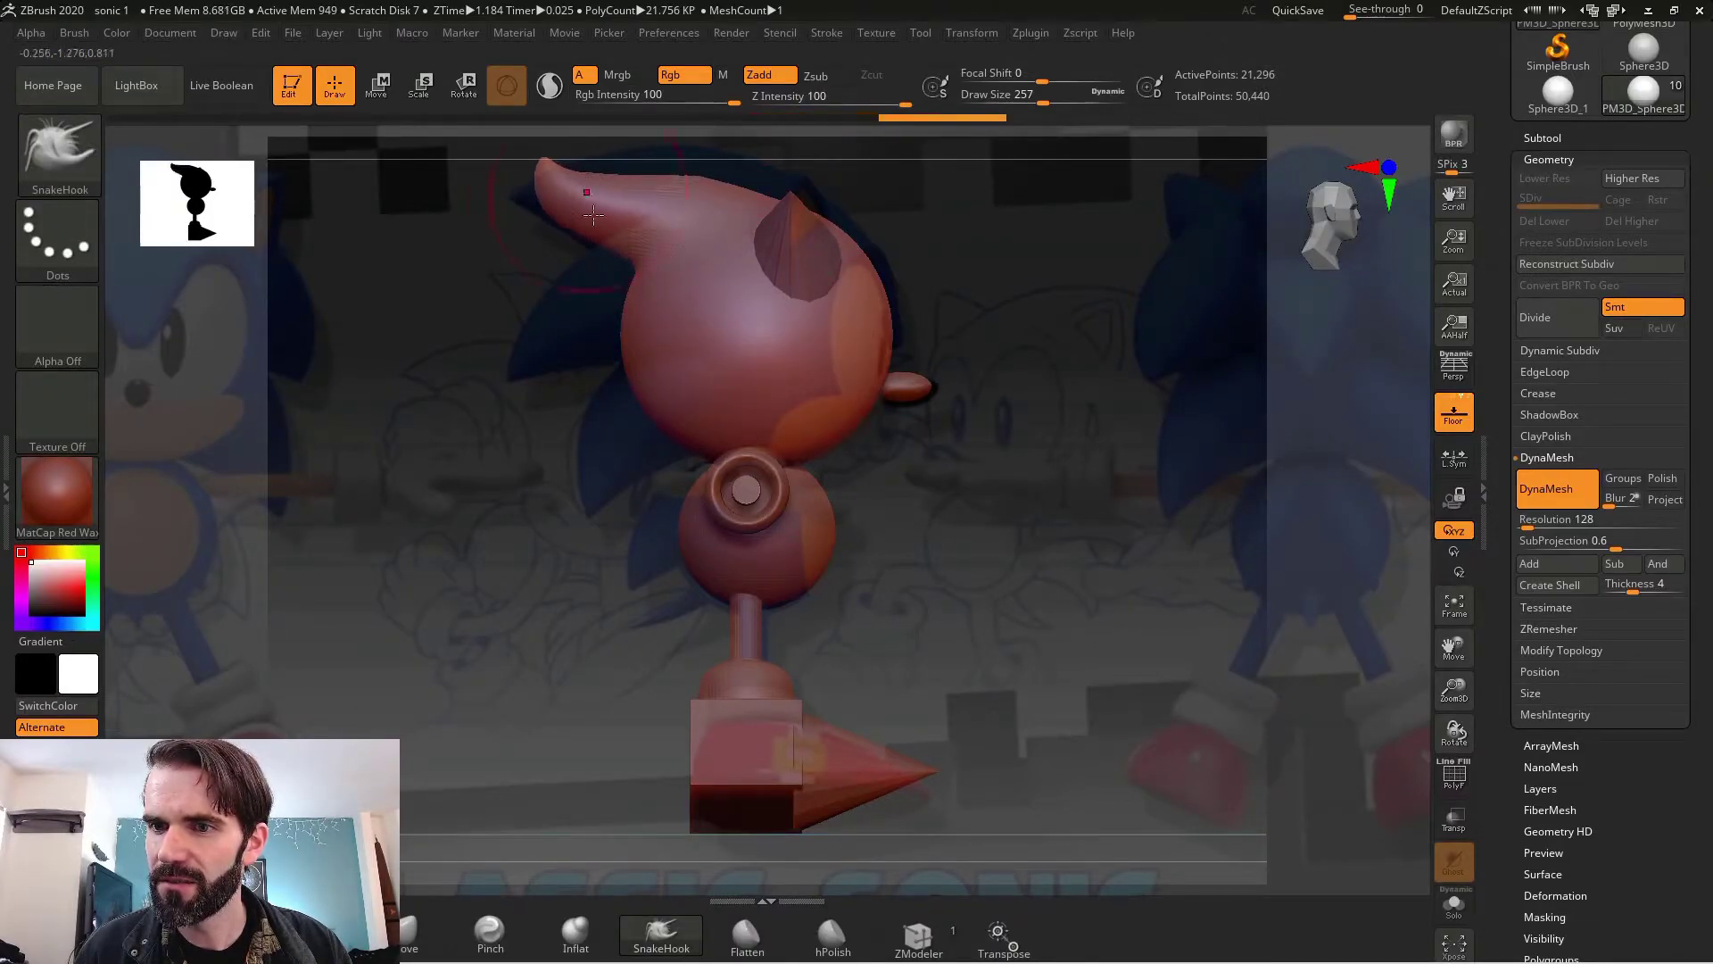
# - Adjust the SnakeHook size and pull the middle and lower quills out of the back of the head
pyautogui.press('s')
pyautogui.moveTo(619, 316); pyautogui.dragTo(515, 358)
pyautogui.press('s')
pyautogui.moveTo(678, 434); pyautogui.dragTo(613, 461)
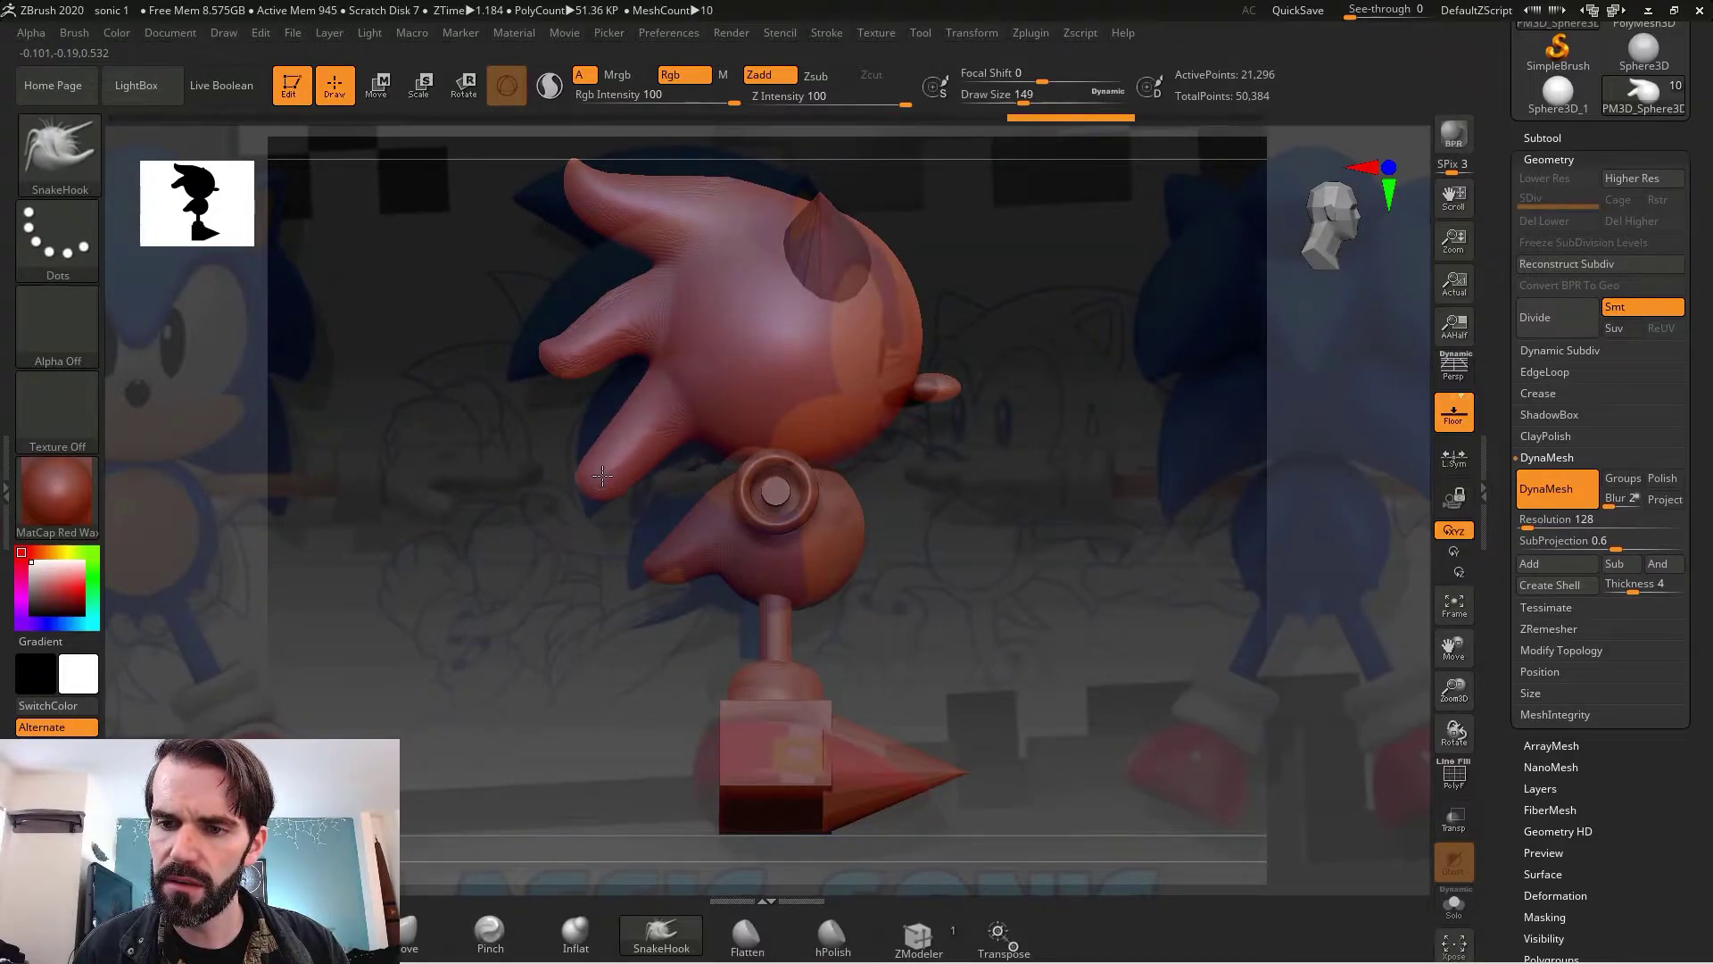
# - Remesh the head's DynaMesh and sharpen the quill tips using the Pinch brush at Z Intensity 8
pyautogui.moveTo(934, 532); pyautogui.dragTo(941, 635)
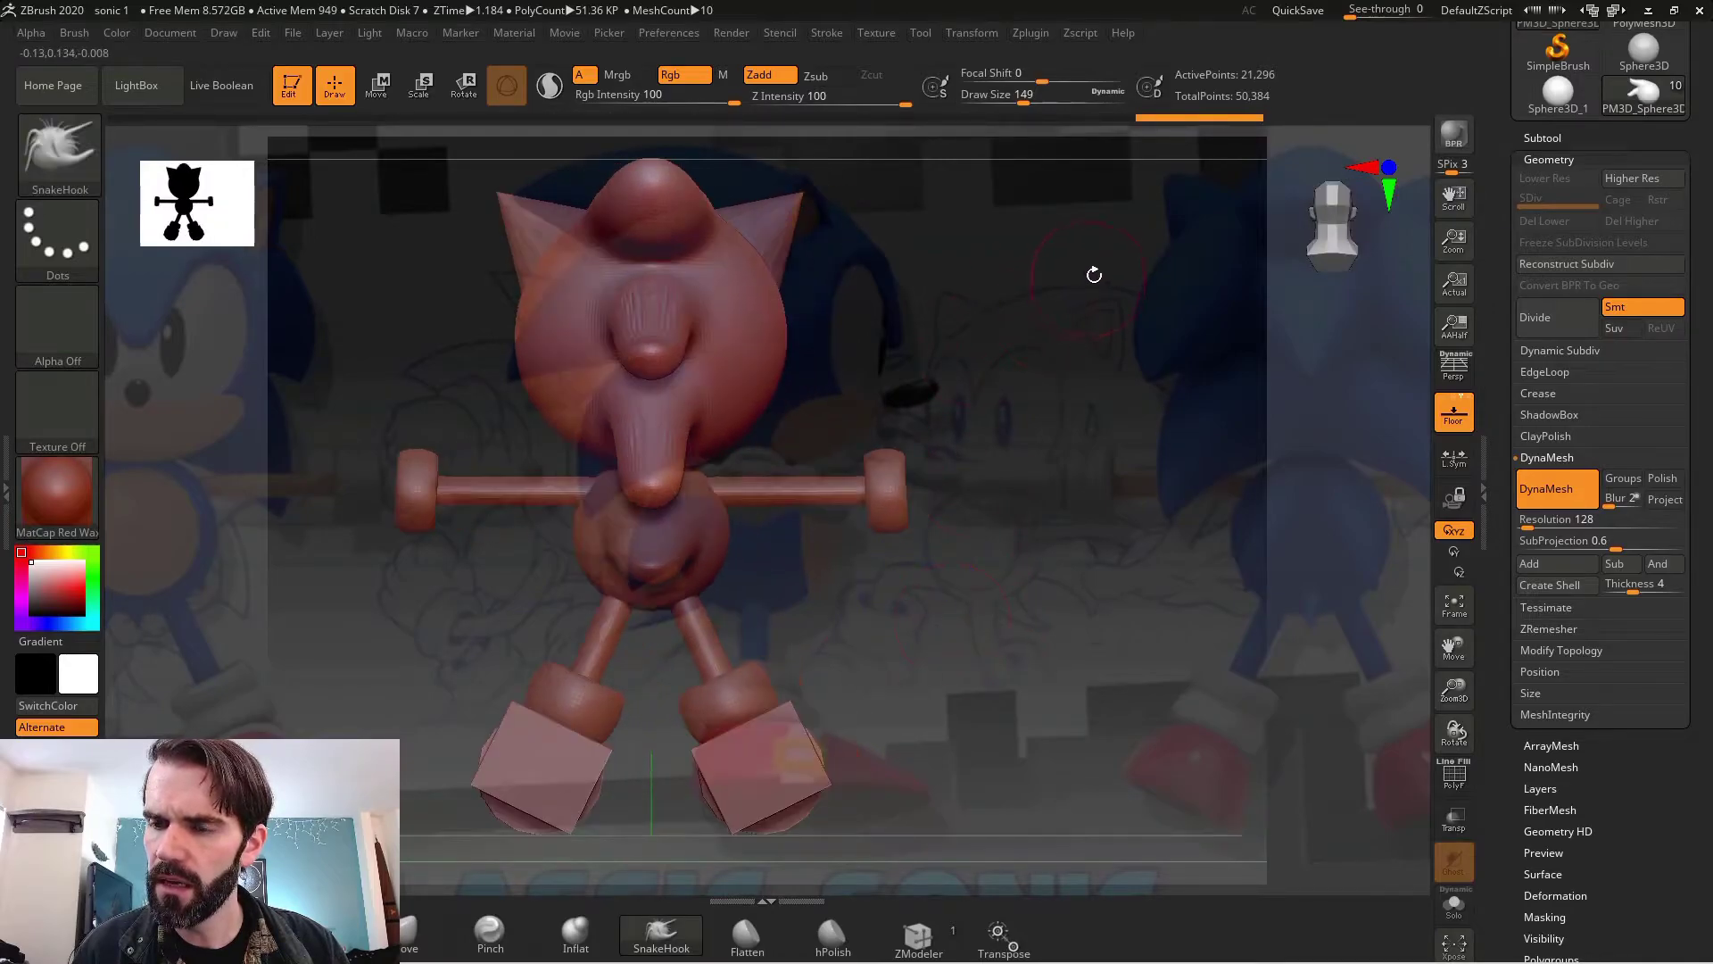
pyautogui.keyDown('ctrl'); pyautogui.moveTo(1104, 267); pyautogui.dragTo(953, 451); pyautogui.keyUp('ctrl')
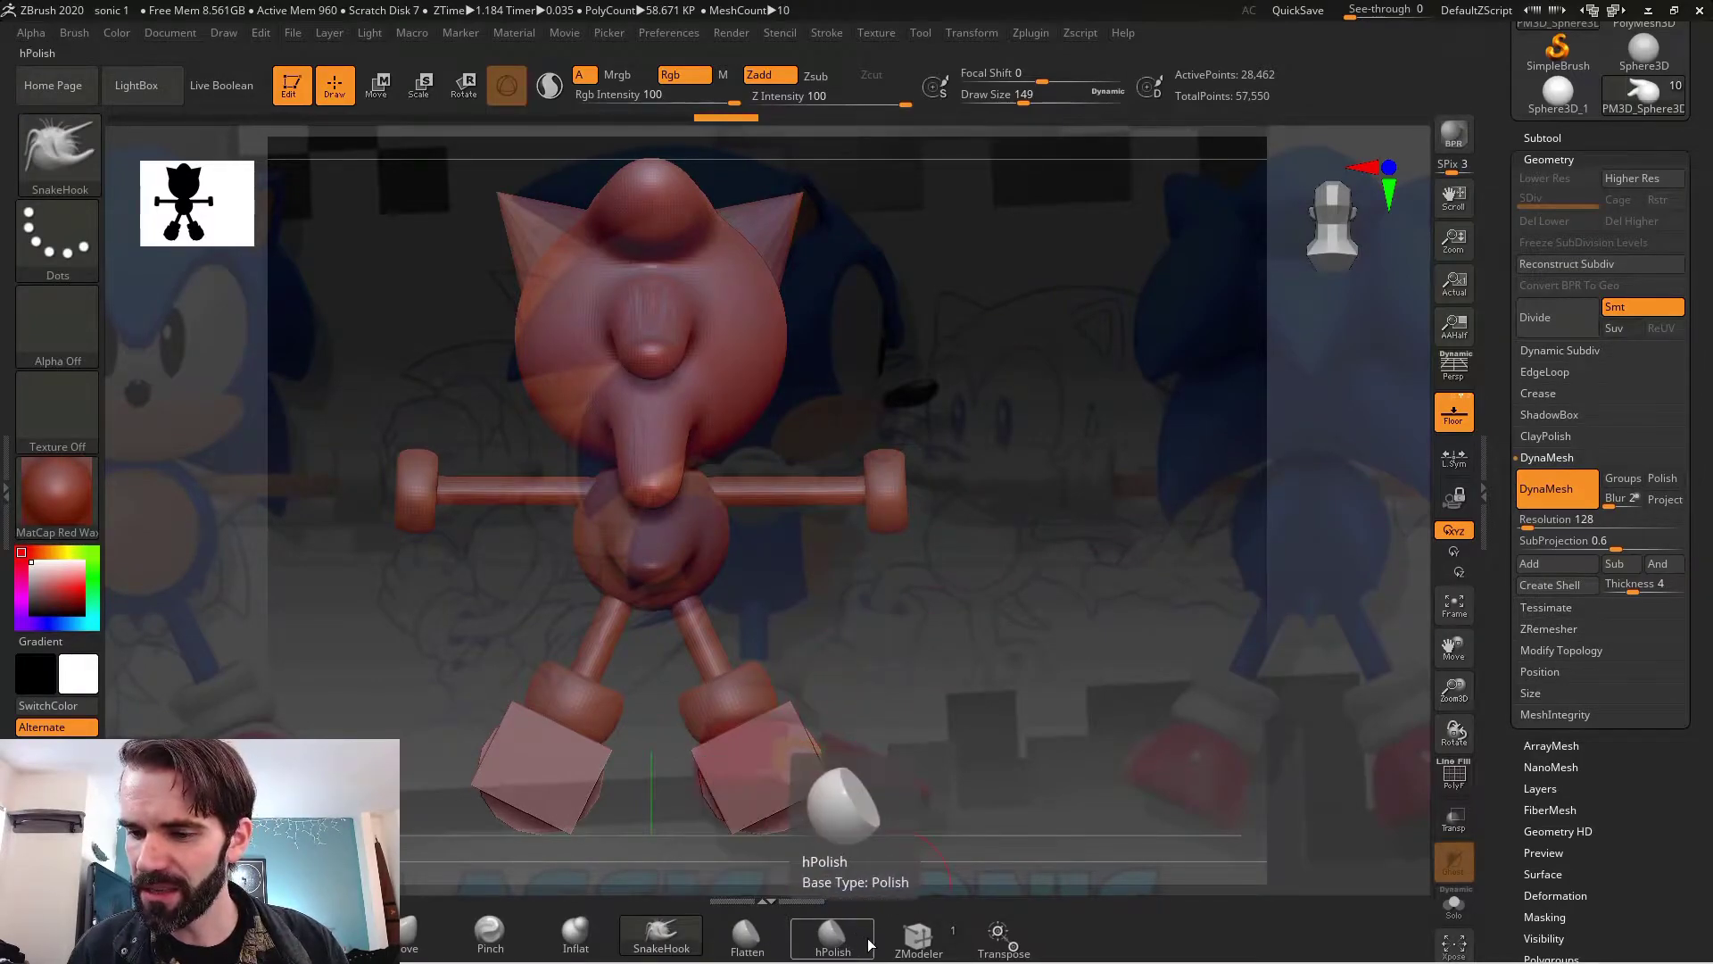
pyautogui.click(490, 935)
pyautogui.click(820, 104)
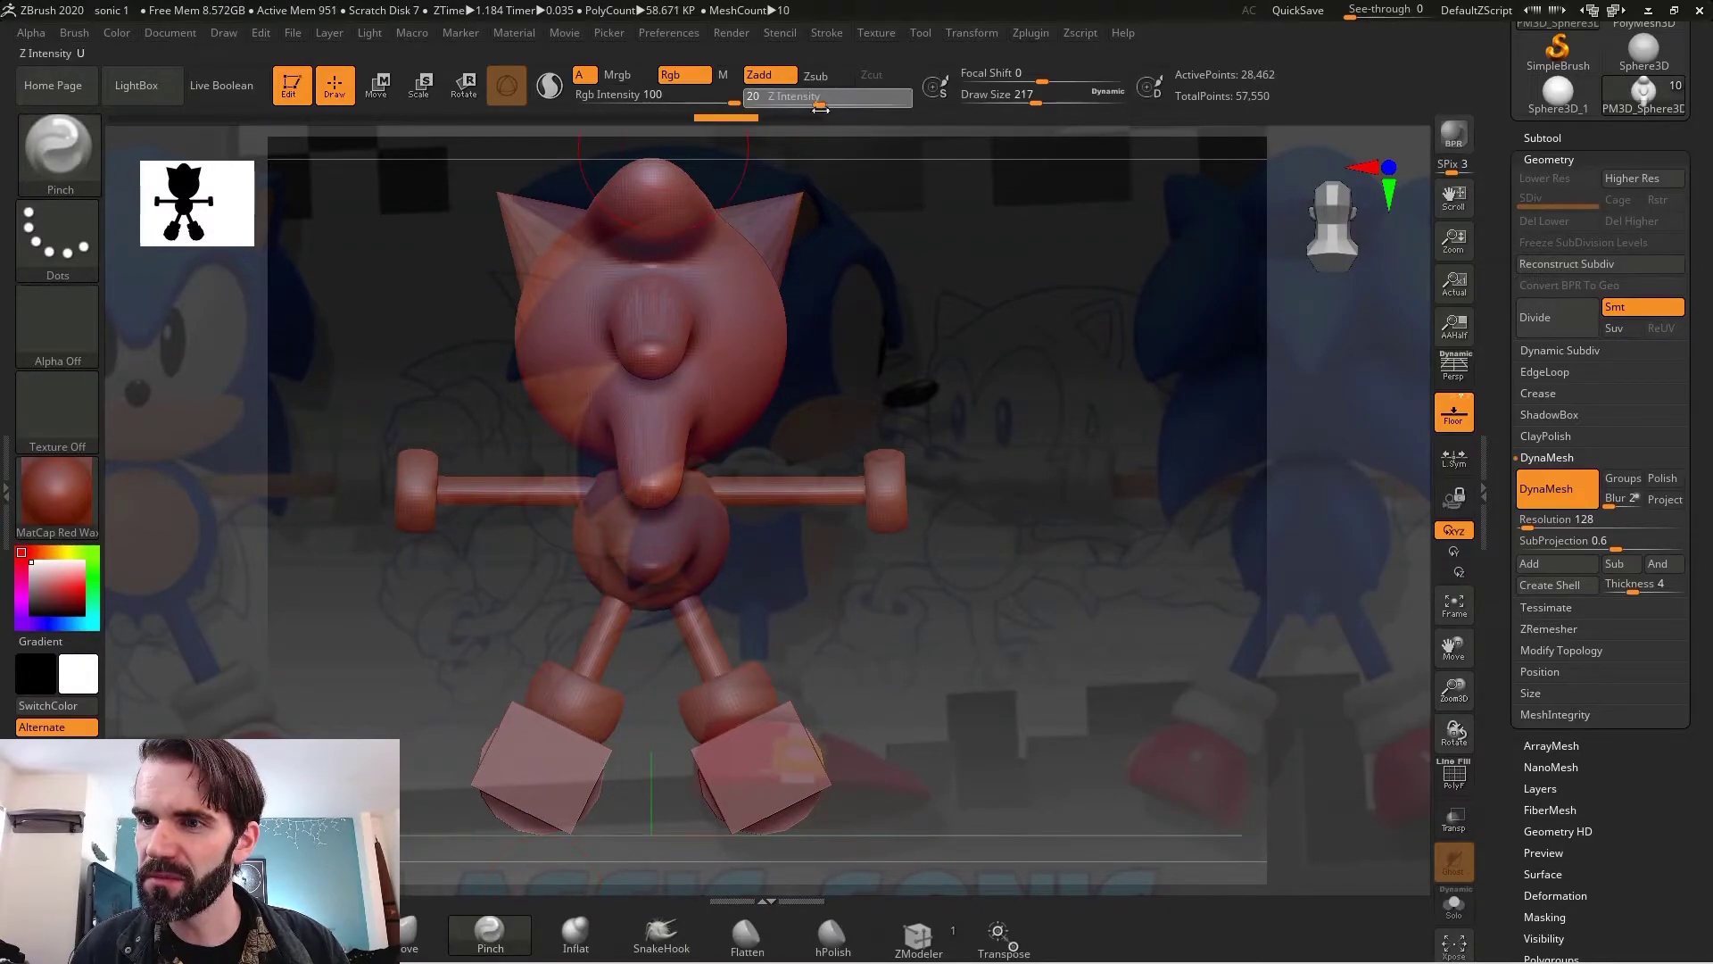
pyautogui.moveTo(796, 119); pyautogui.dragTo(594, 191)
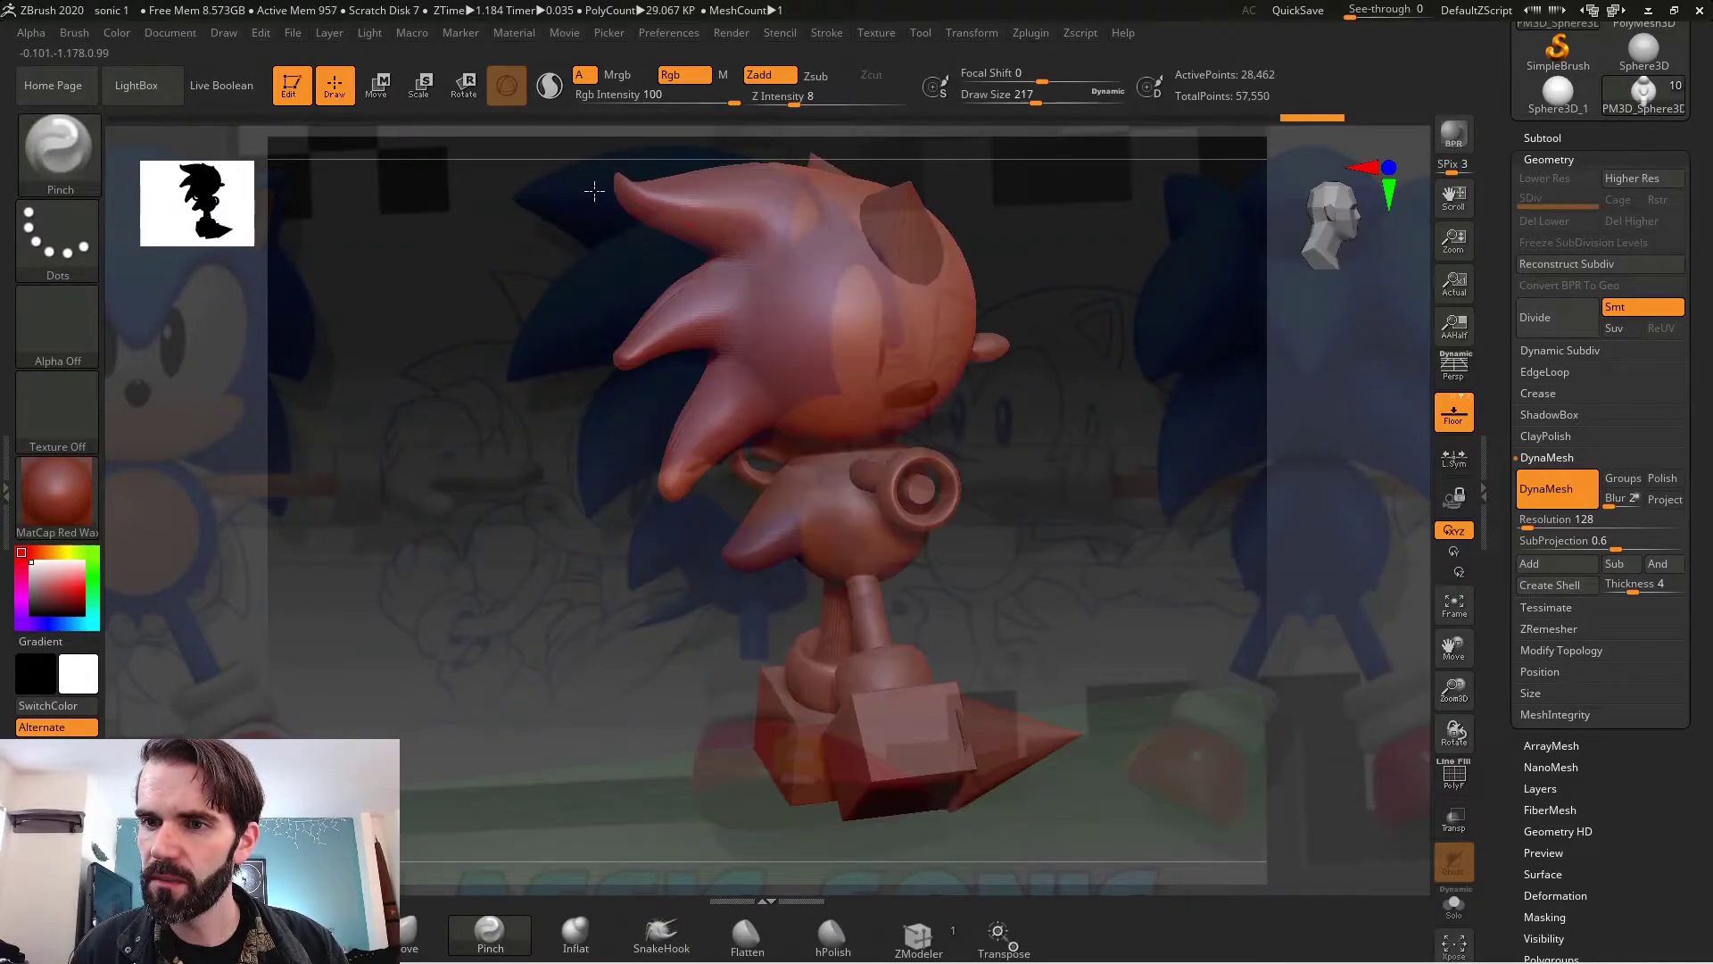
pyautogui.moveTo(649, 347); pyautogui.dragTo(499, 407)
# - Align the reference's back view behind the model and pull upper and lower side spikes symmetrically from the head with SnakeHook
pyautogui.keyDown('alt'); pyautogui.click(687, 536); pyautogui.keyUp('alt')
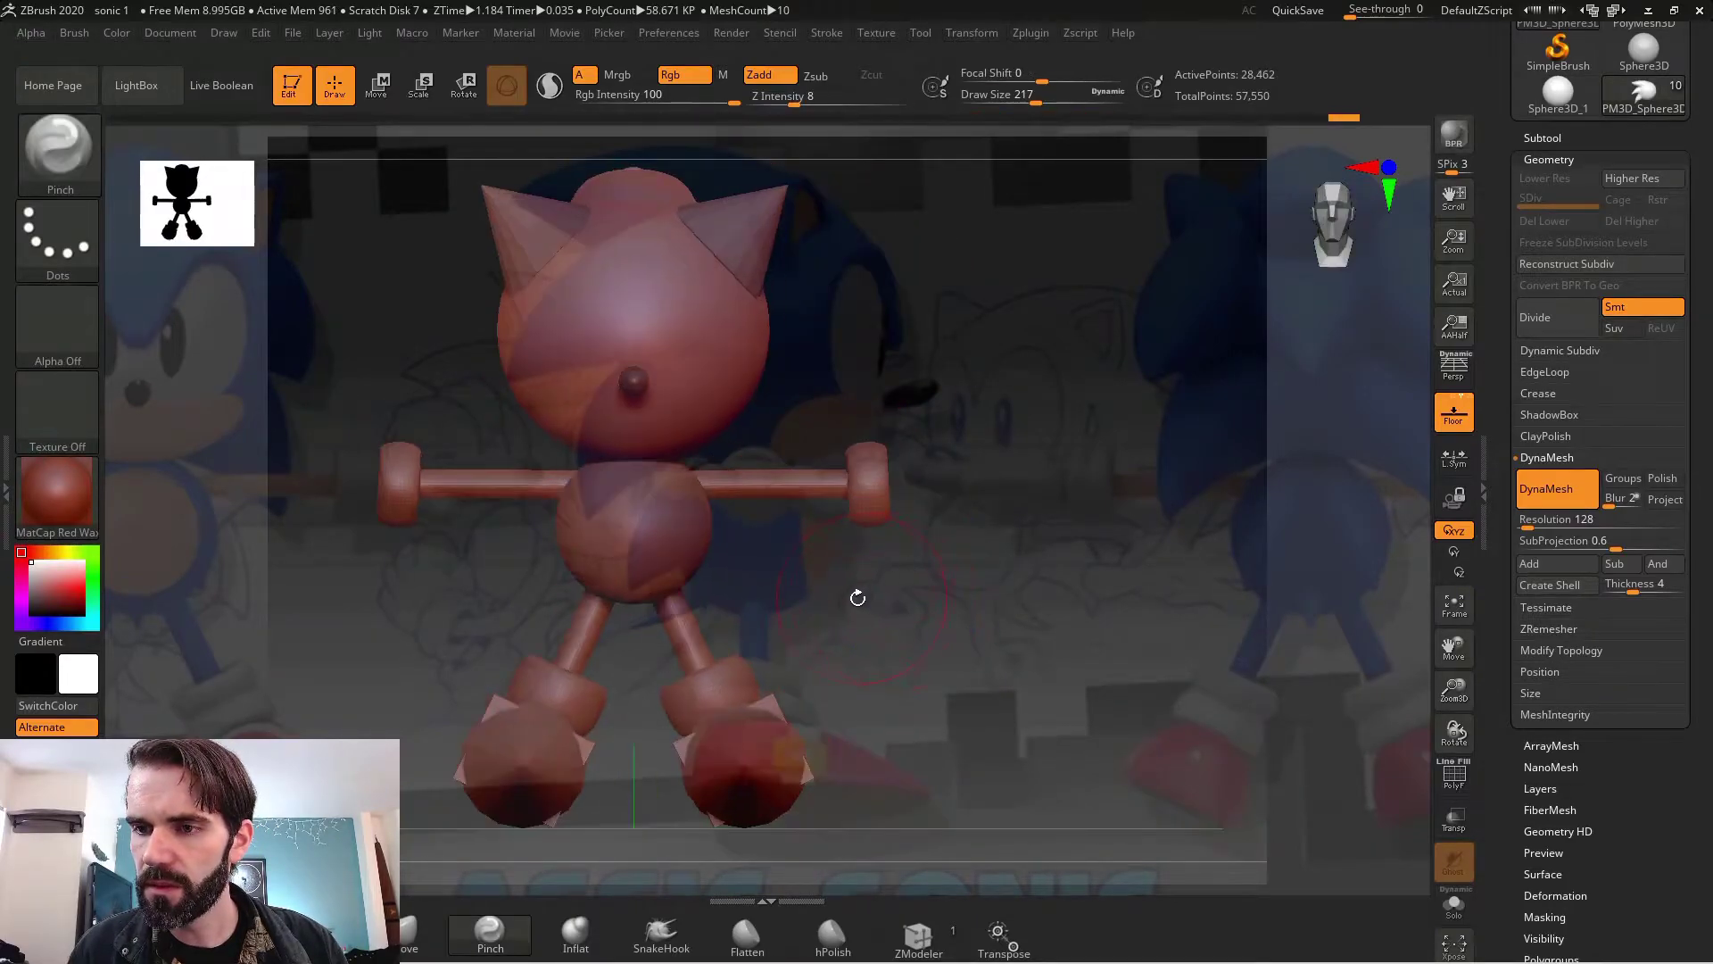
pyautogui.moveTo(846, 591); pyautogui.dragTo(761, 419)
pyautogui.click(651, 953)
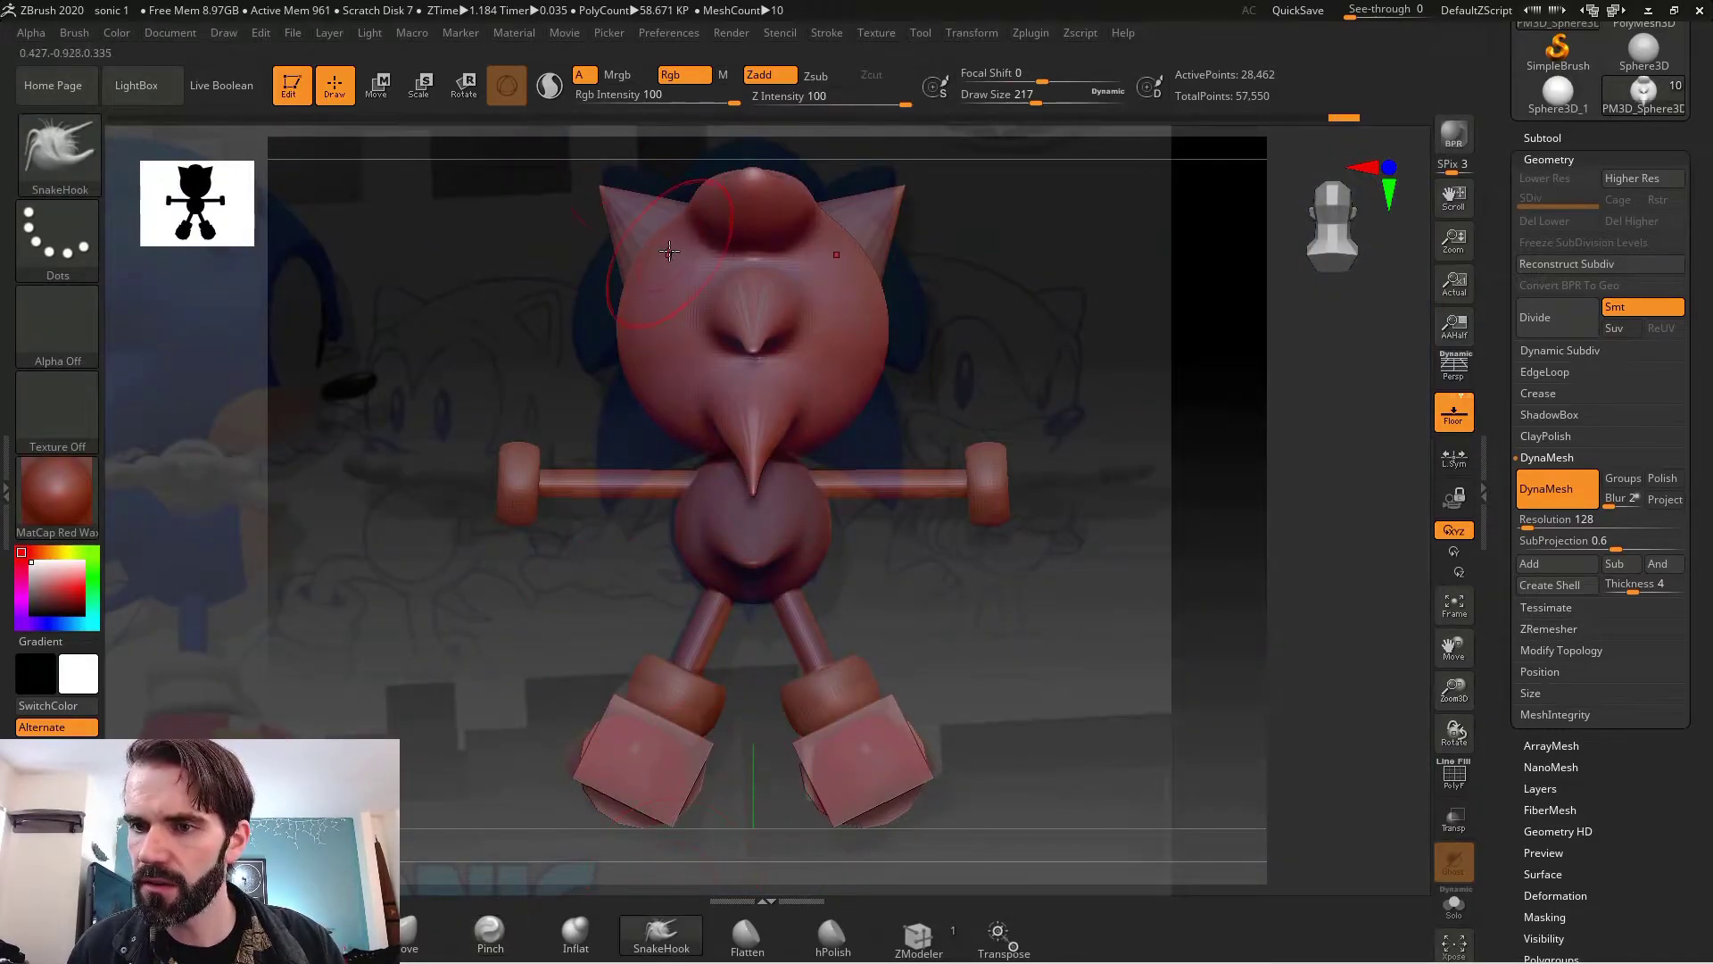
pyautogui.moveTo(671, 269)
pyautogui.mouseDown()
pyautogui.moveTo(624, 268)
pyautogui.moveTo(555, 317)
pyautogui.mouseUp()
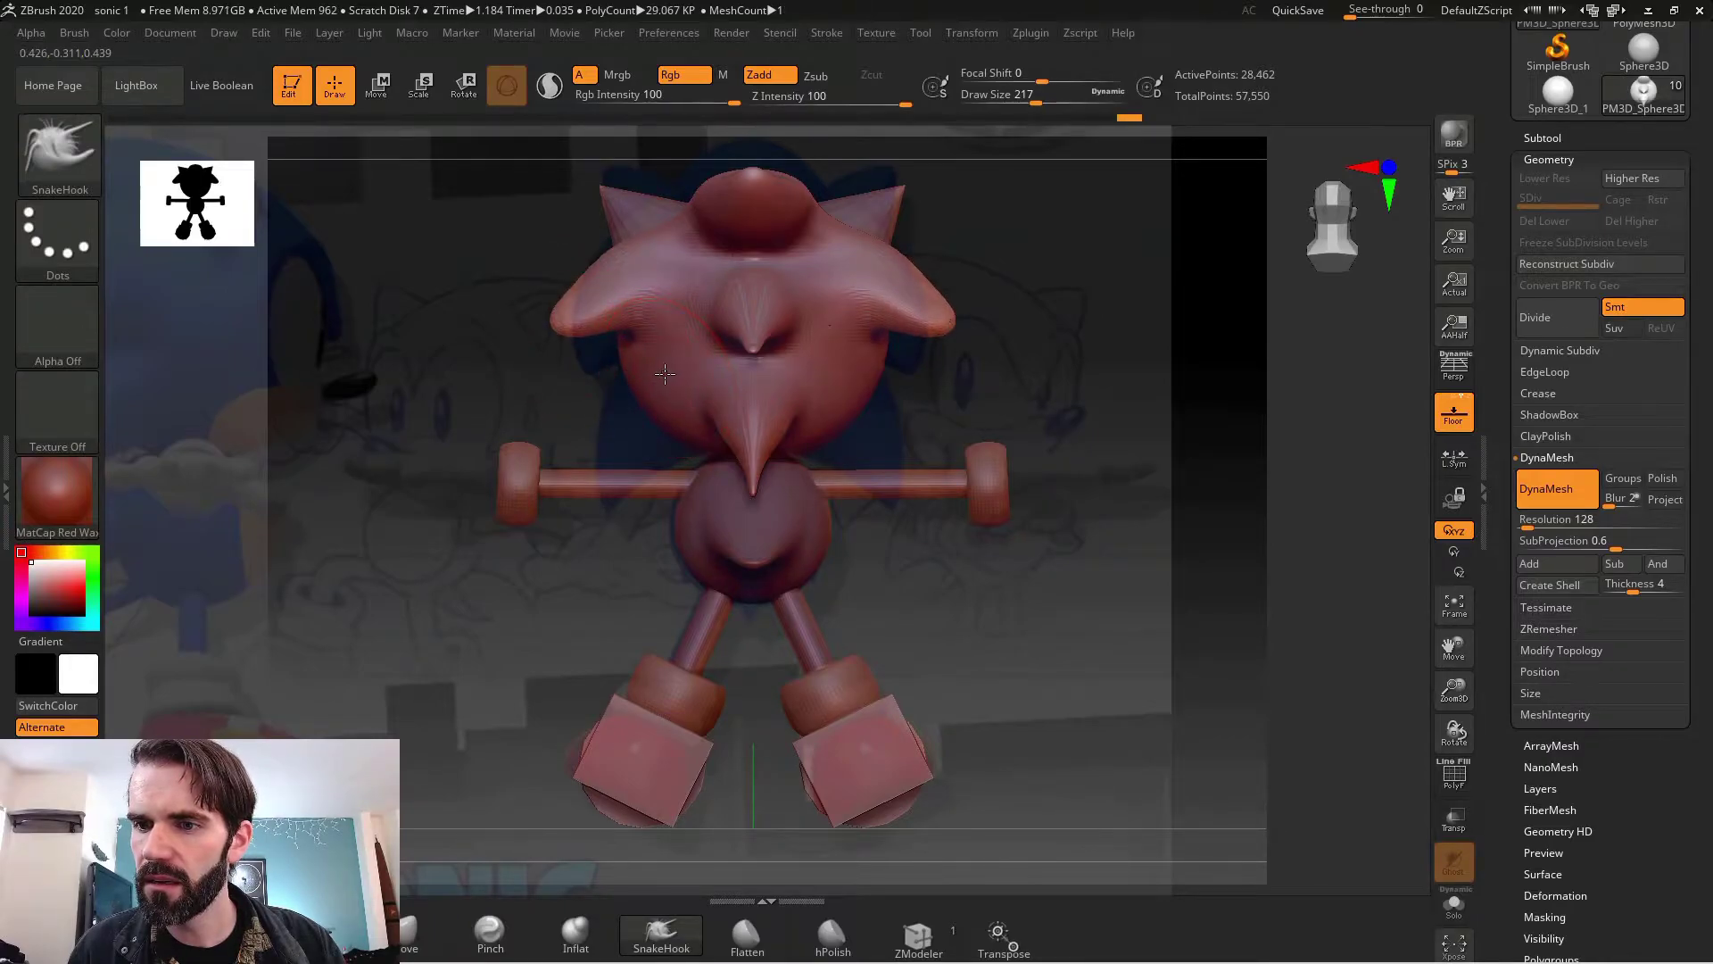
pyautogui.moveTo(665, 373)
pyautogui.mouseDown()
pyautogui.moveTo(616, 402)
pyautogui.moveTo(584, 482)
pyautogui.mouseUp()
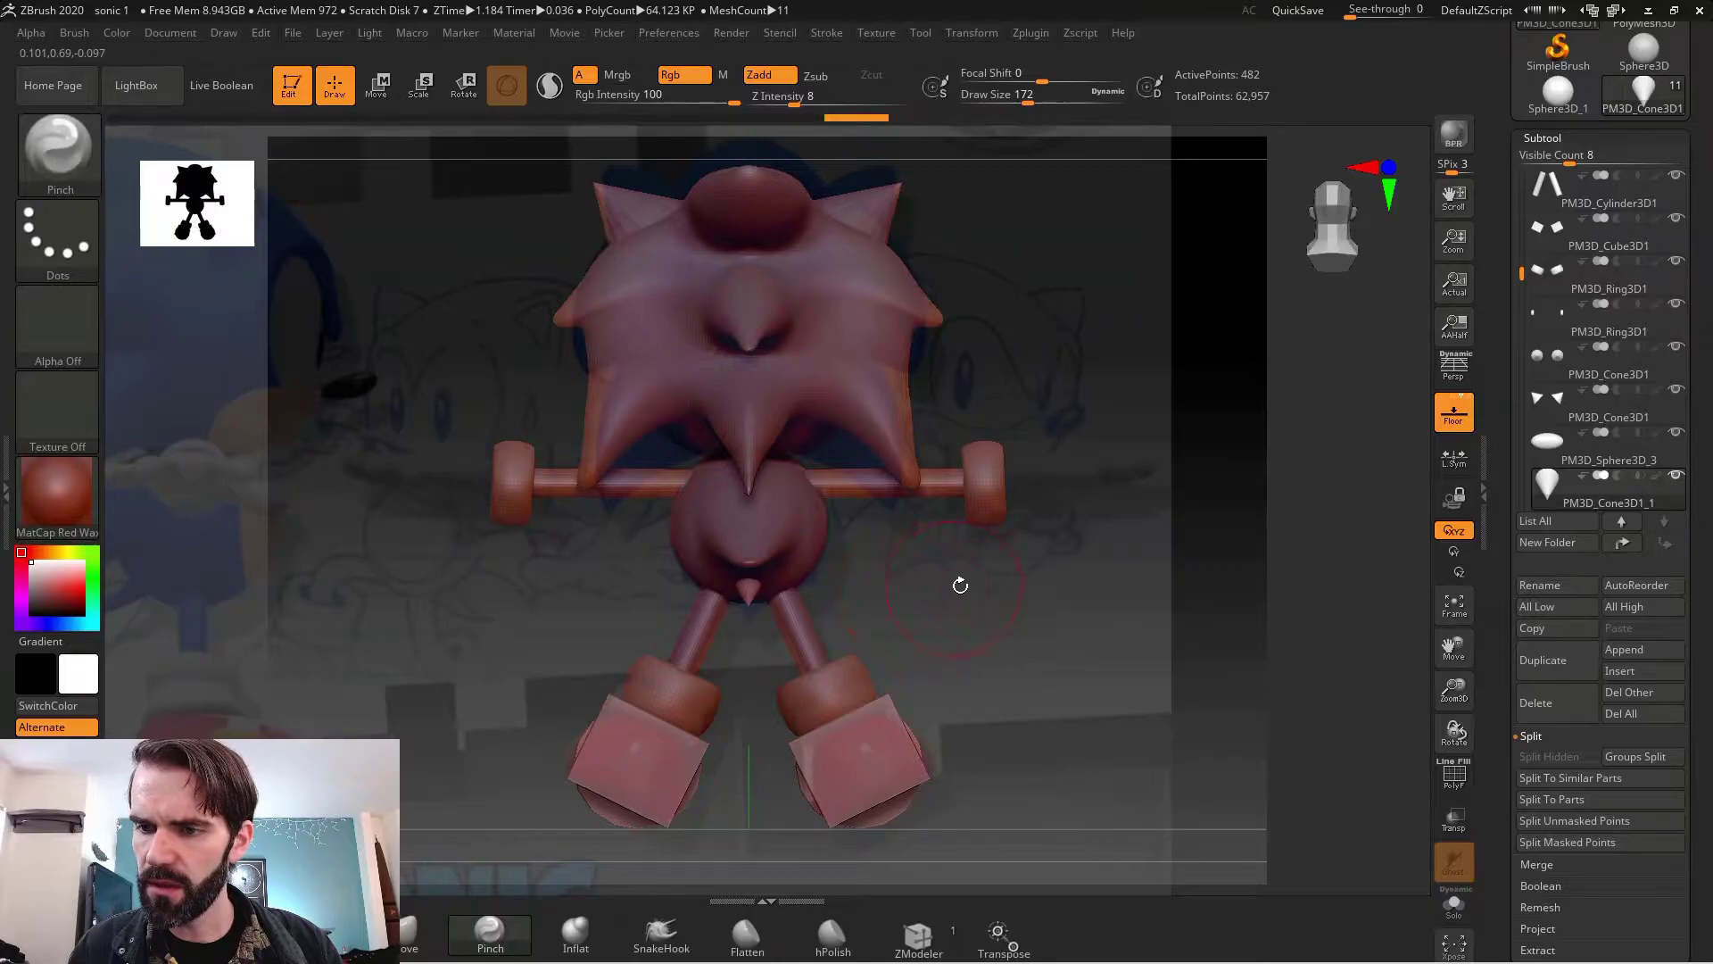
# - Shift the Spotlight reference image so that Sonic's side view sits behind the model again
pyautogui.press('z')
pyautogui.moveTo(975, 346); pyautogui.dragTo(1277, 402)
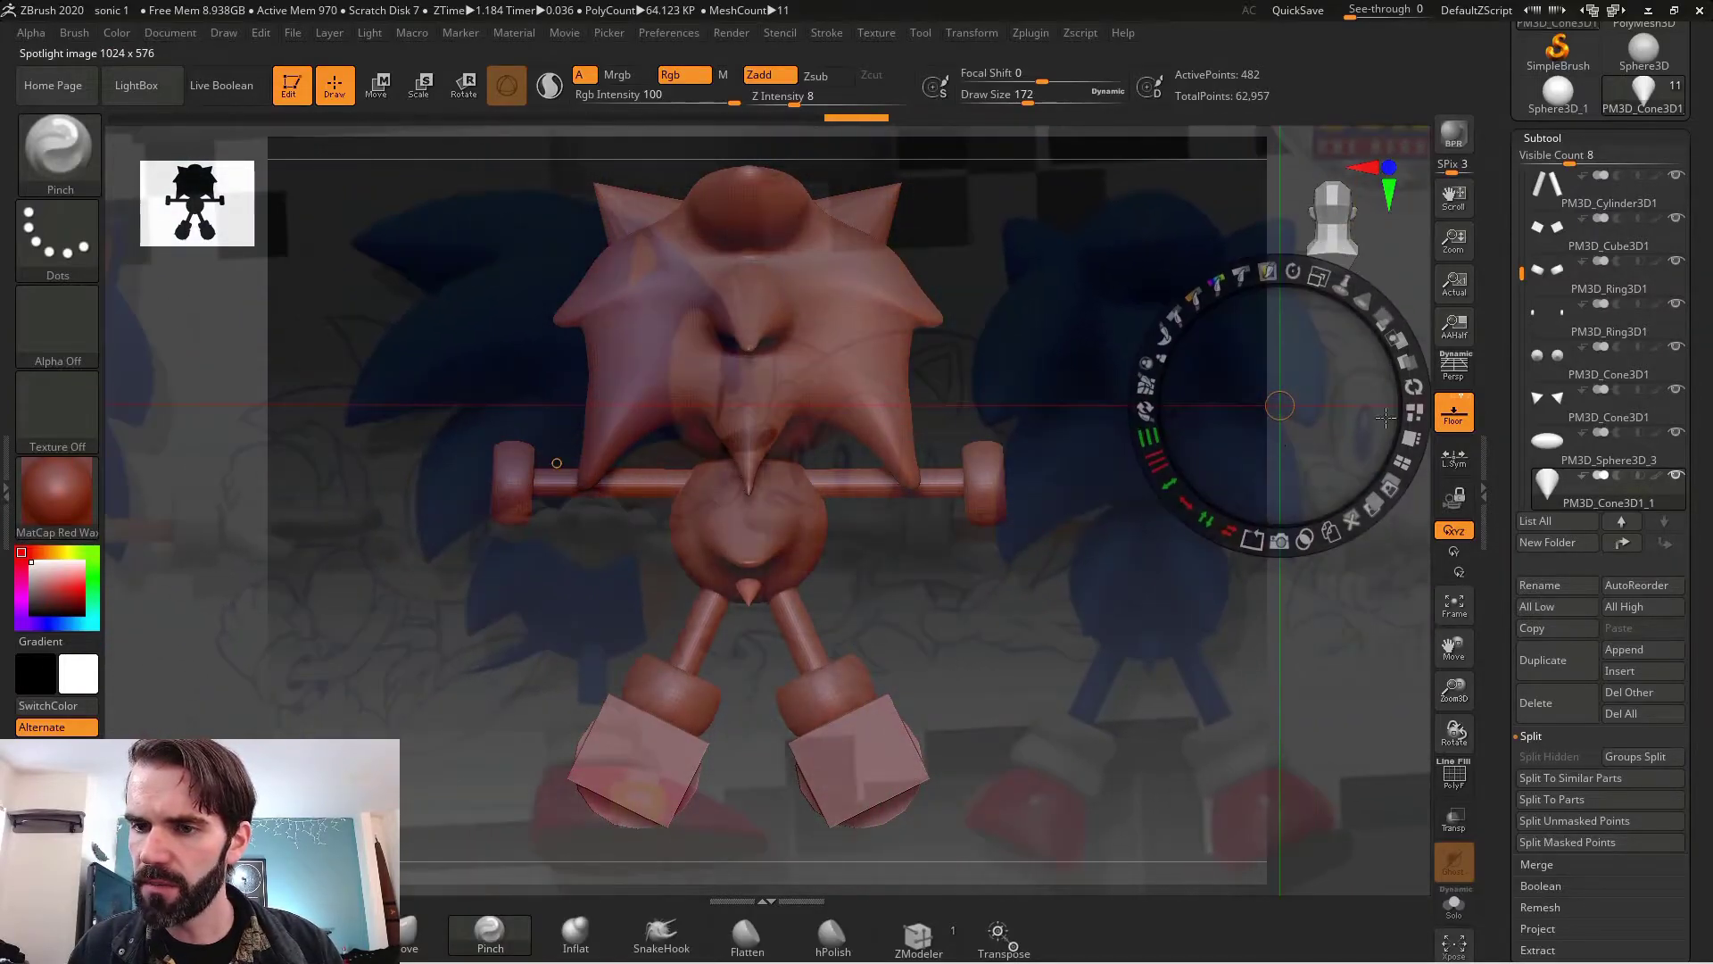
pyautogui.moveTo(362, 523); pyautogui.dragTo(1206, 517)
pyautogui.click(922, 625)
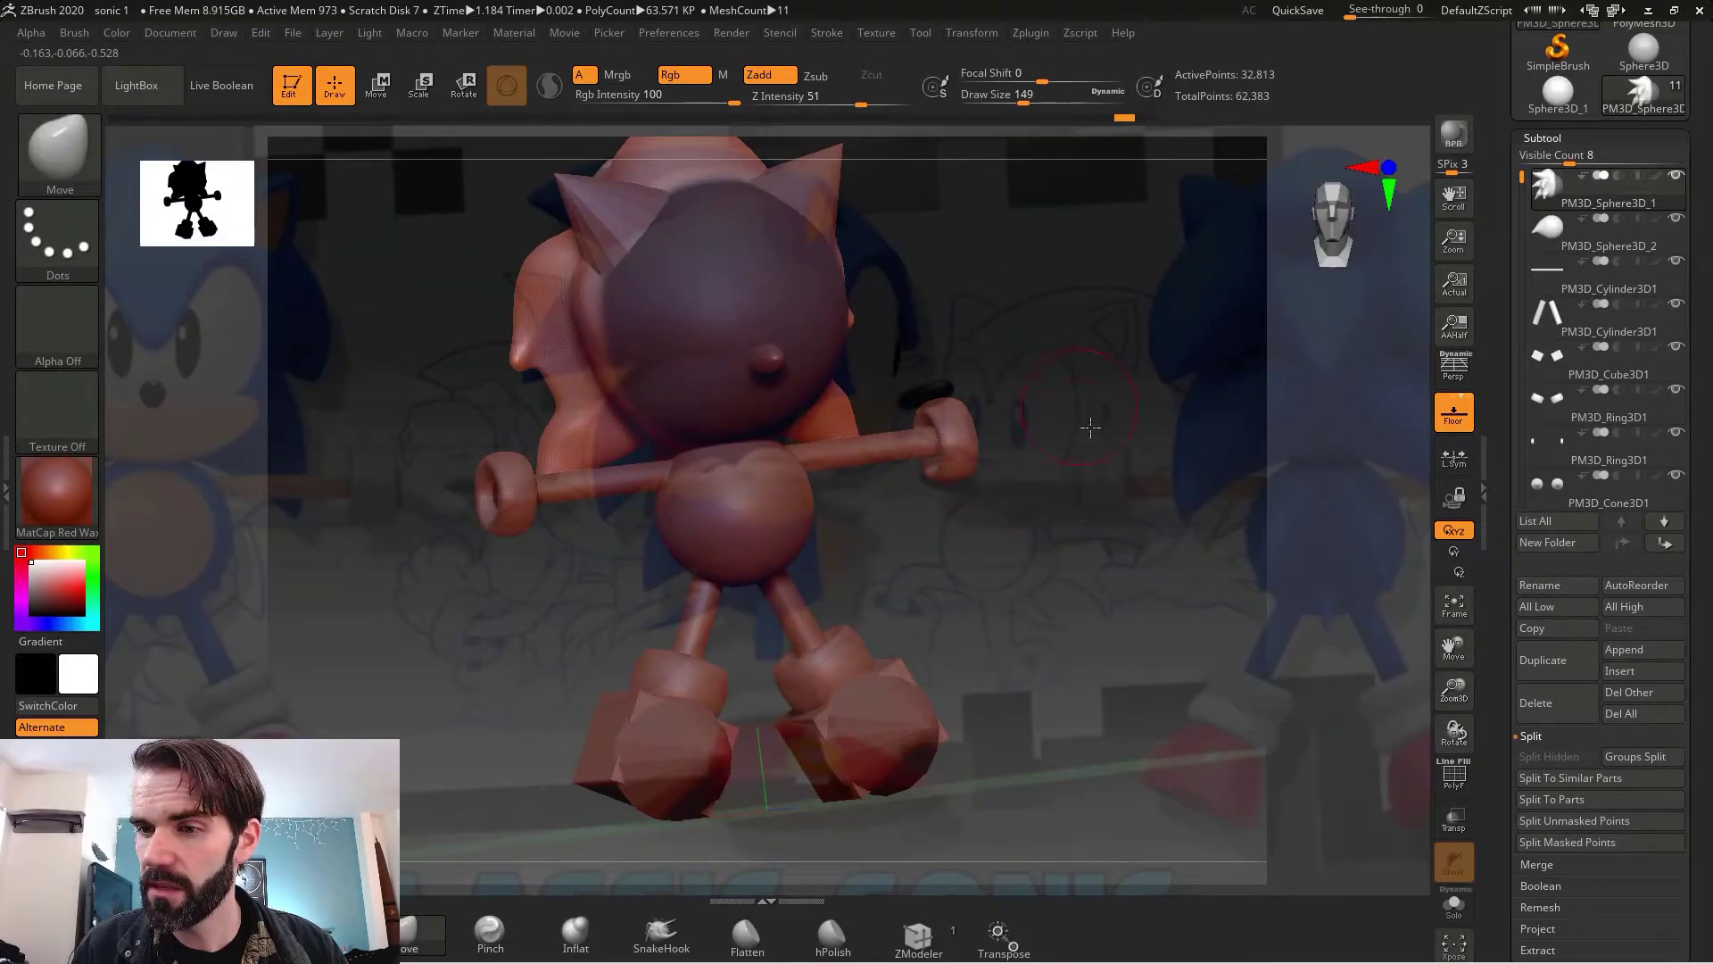
# - Reshape the spikes at the back of the head with the Move brush, setting its Draw Size to 187
pyautogui.moveTo(1026, 383); pyautogui.dragTo(621, 375)
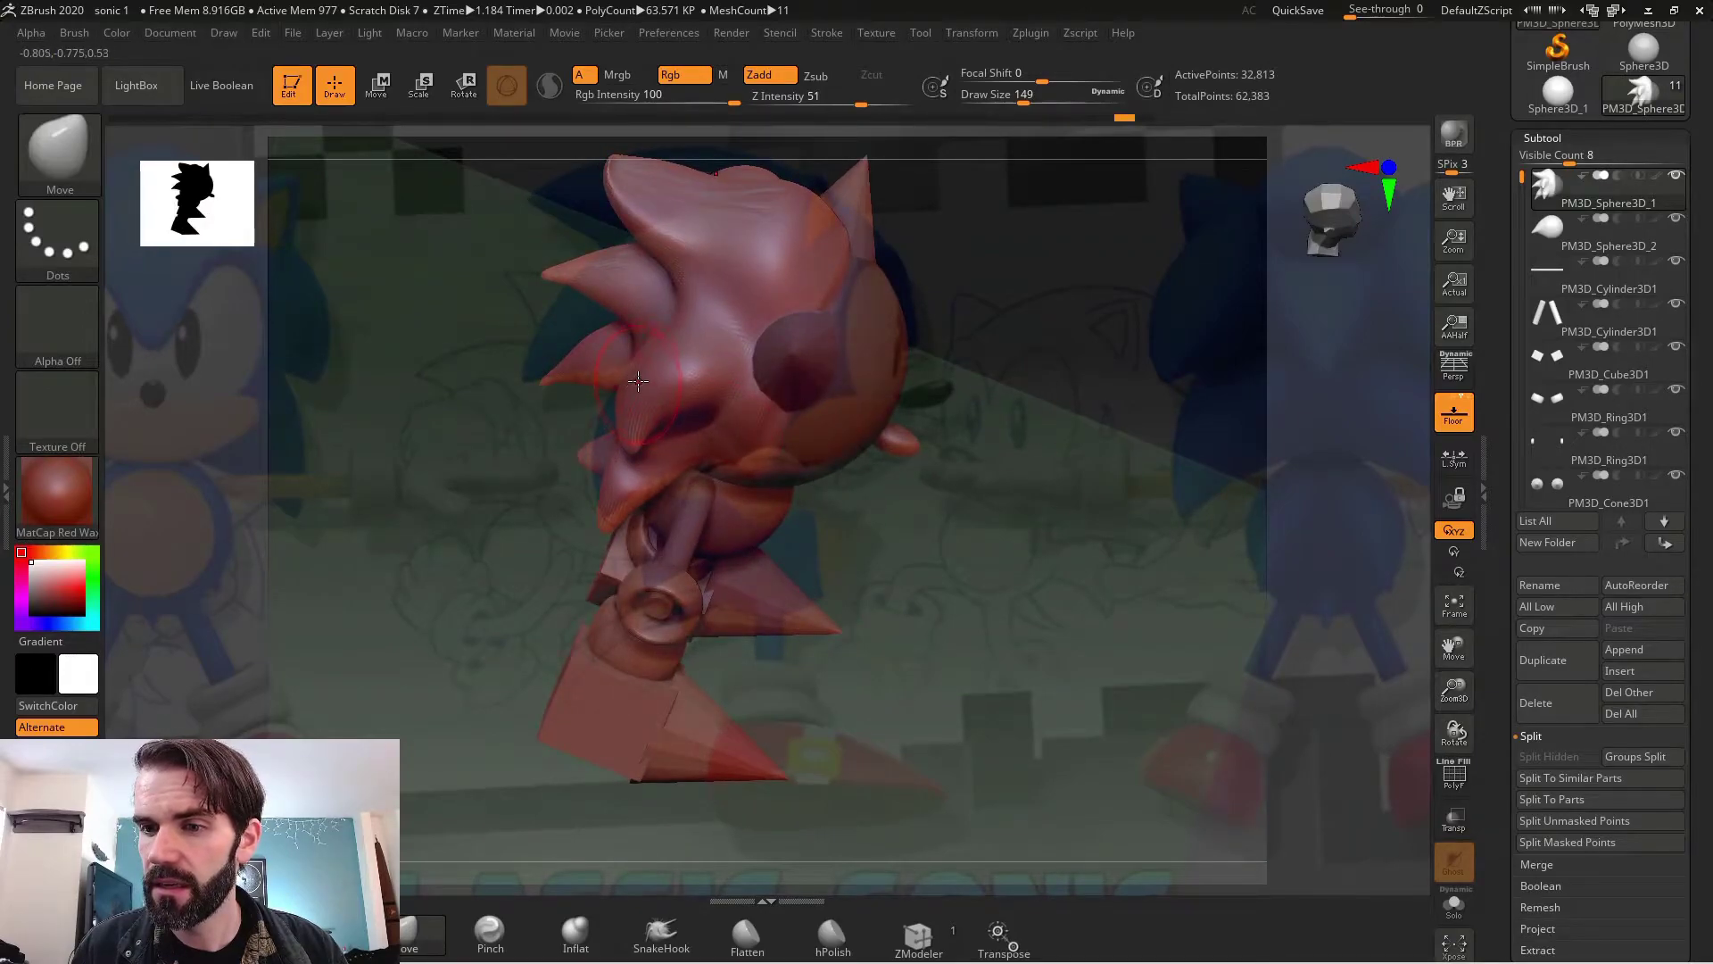
pyautogui.moveTo(932, 496); pyautogui.dragTo(643, 368)
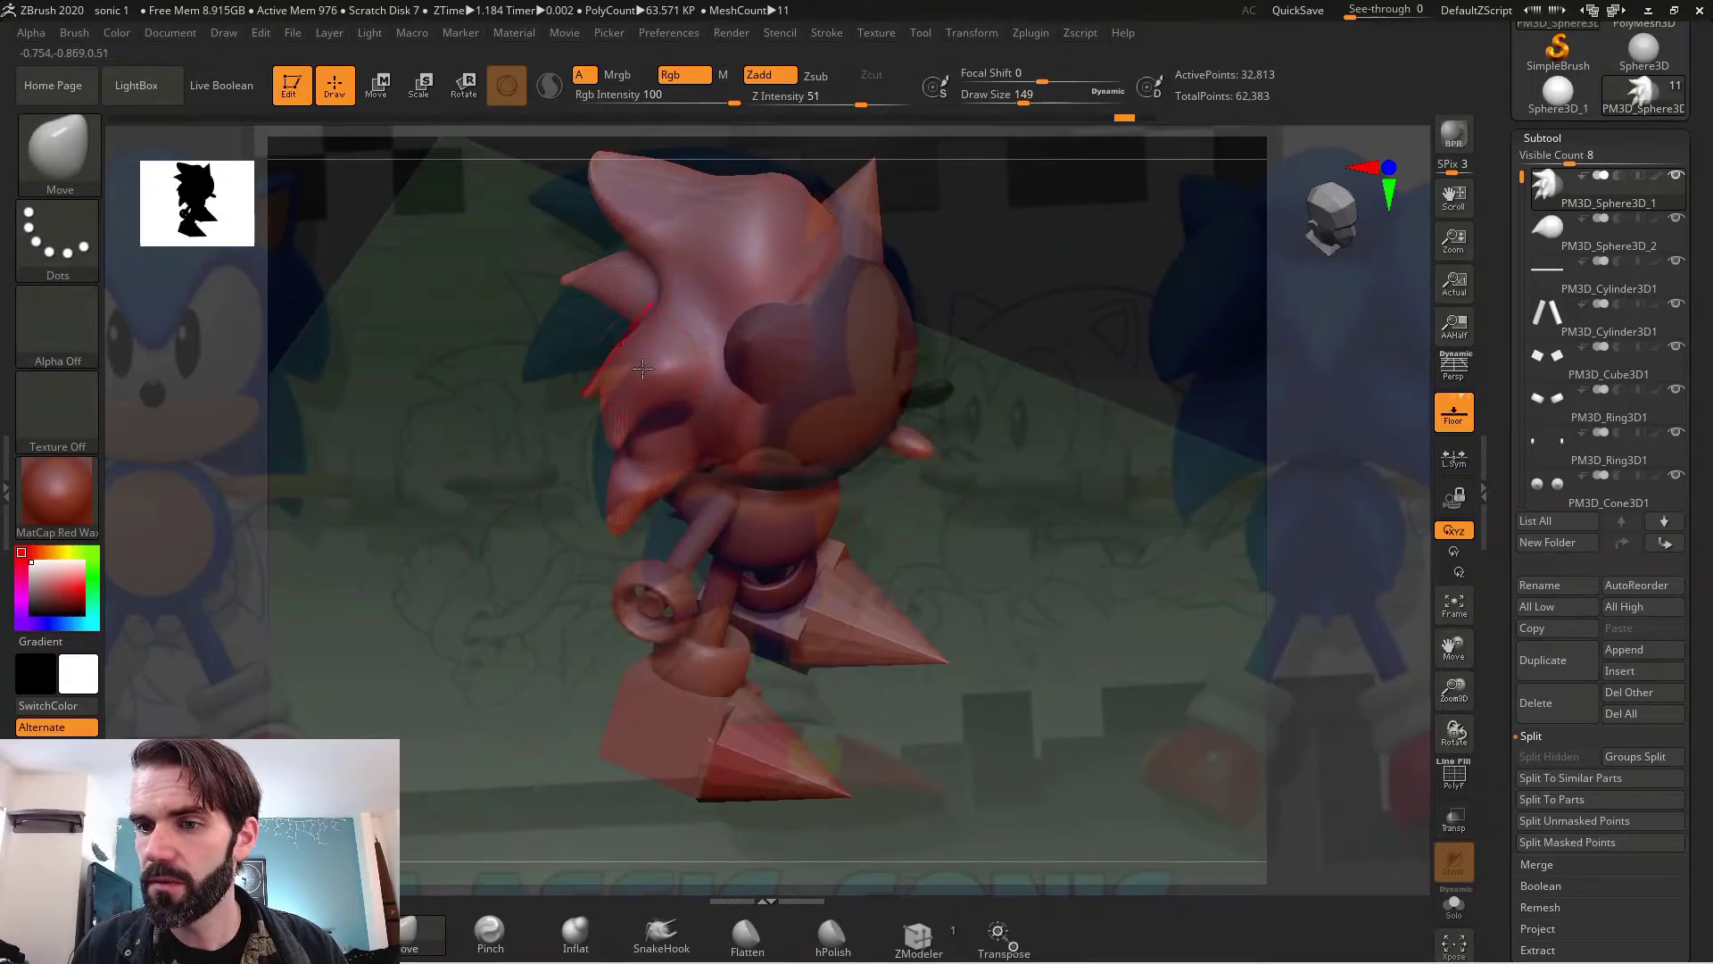
pyautogui.press('s')
pyautogui.click(645, 360)
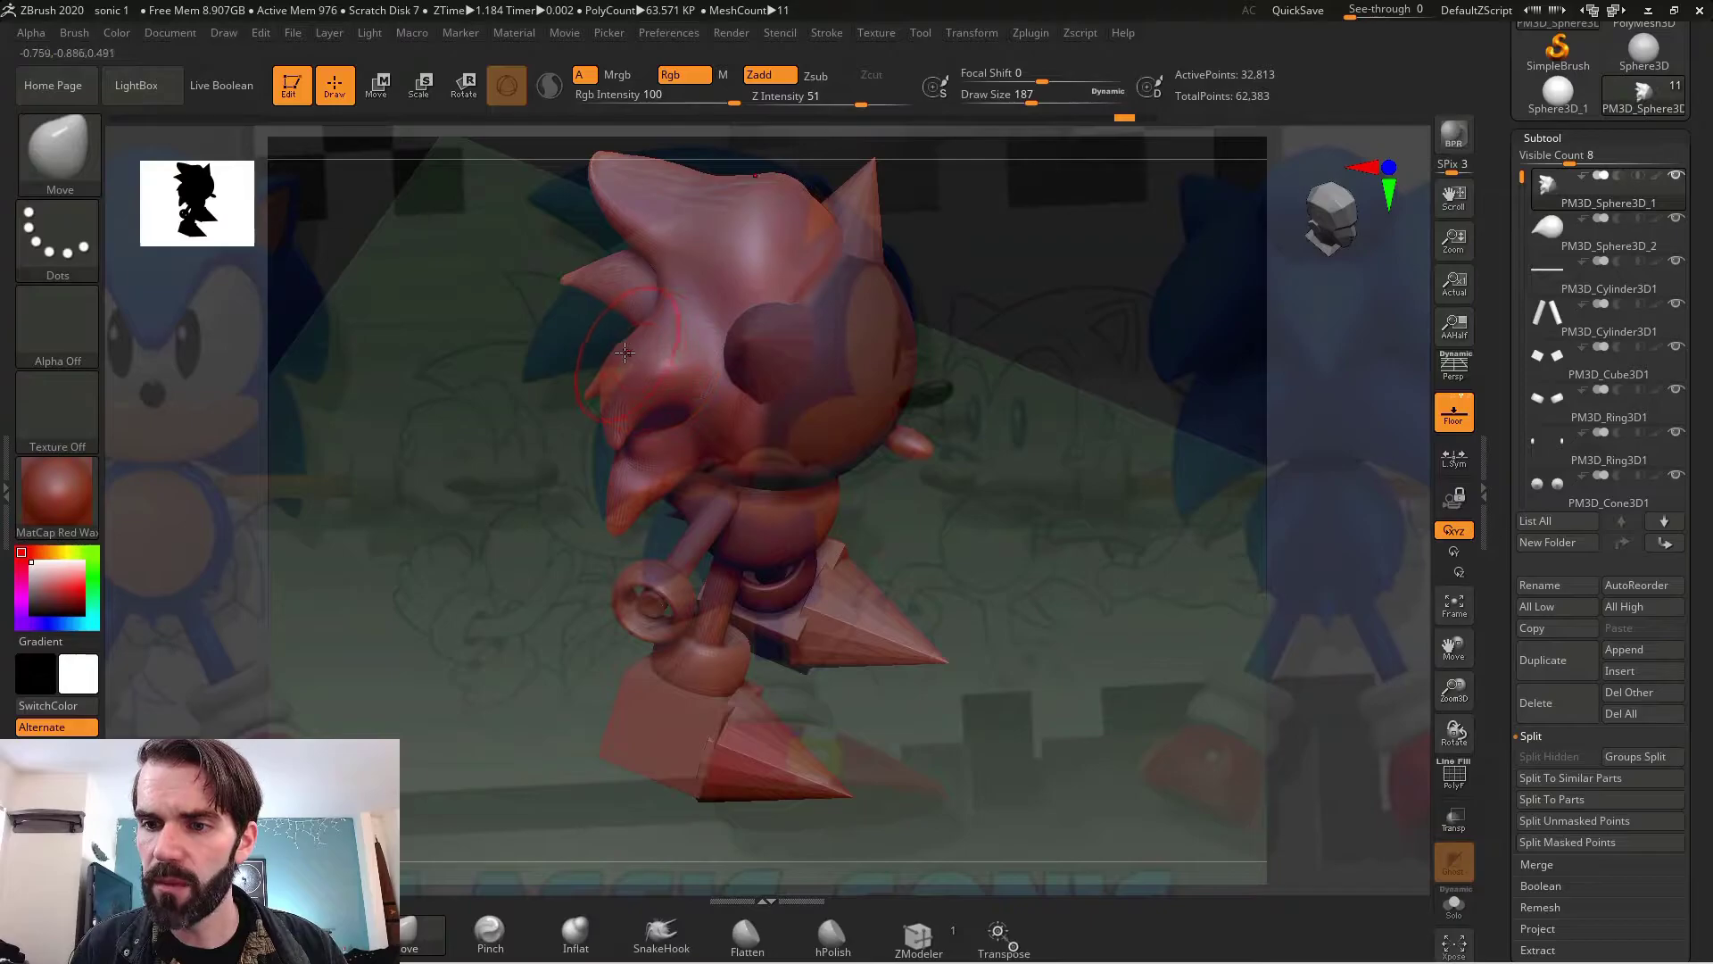
pyautogui.moveTo(682, 526)
pyautogui.mouseDown()
pyautogui.moveTo(566, 669)
pyautogui.moveTo(803, 504)
pyautogui.moveTo(914, 461)
pyautogui.moveTo(1097, 442)
pyautogui.mouseUp()
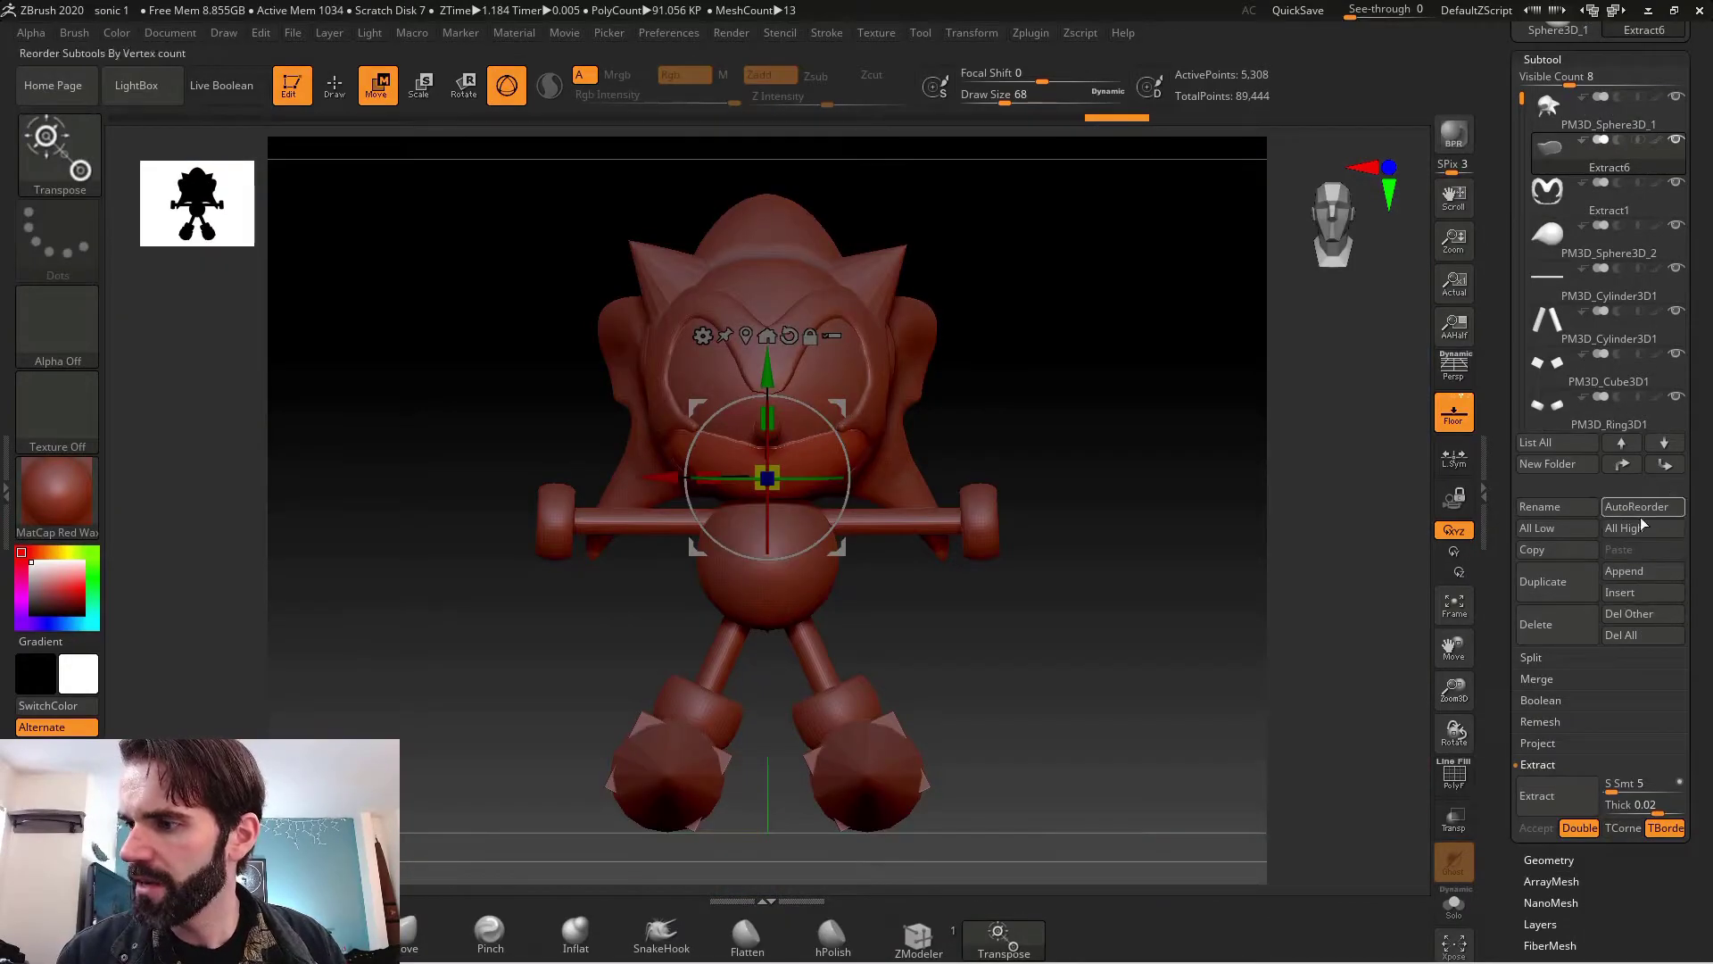
# - Append a sphere subtool fitted as an eye detail and mirror it across the X axis, merged into one SubTool
pyautogui.click(1642, 570)
pyautogui.click(1105, 646)
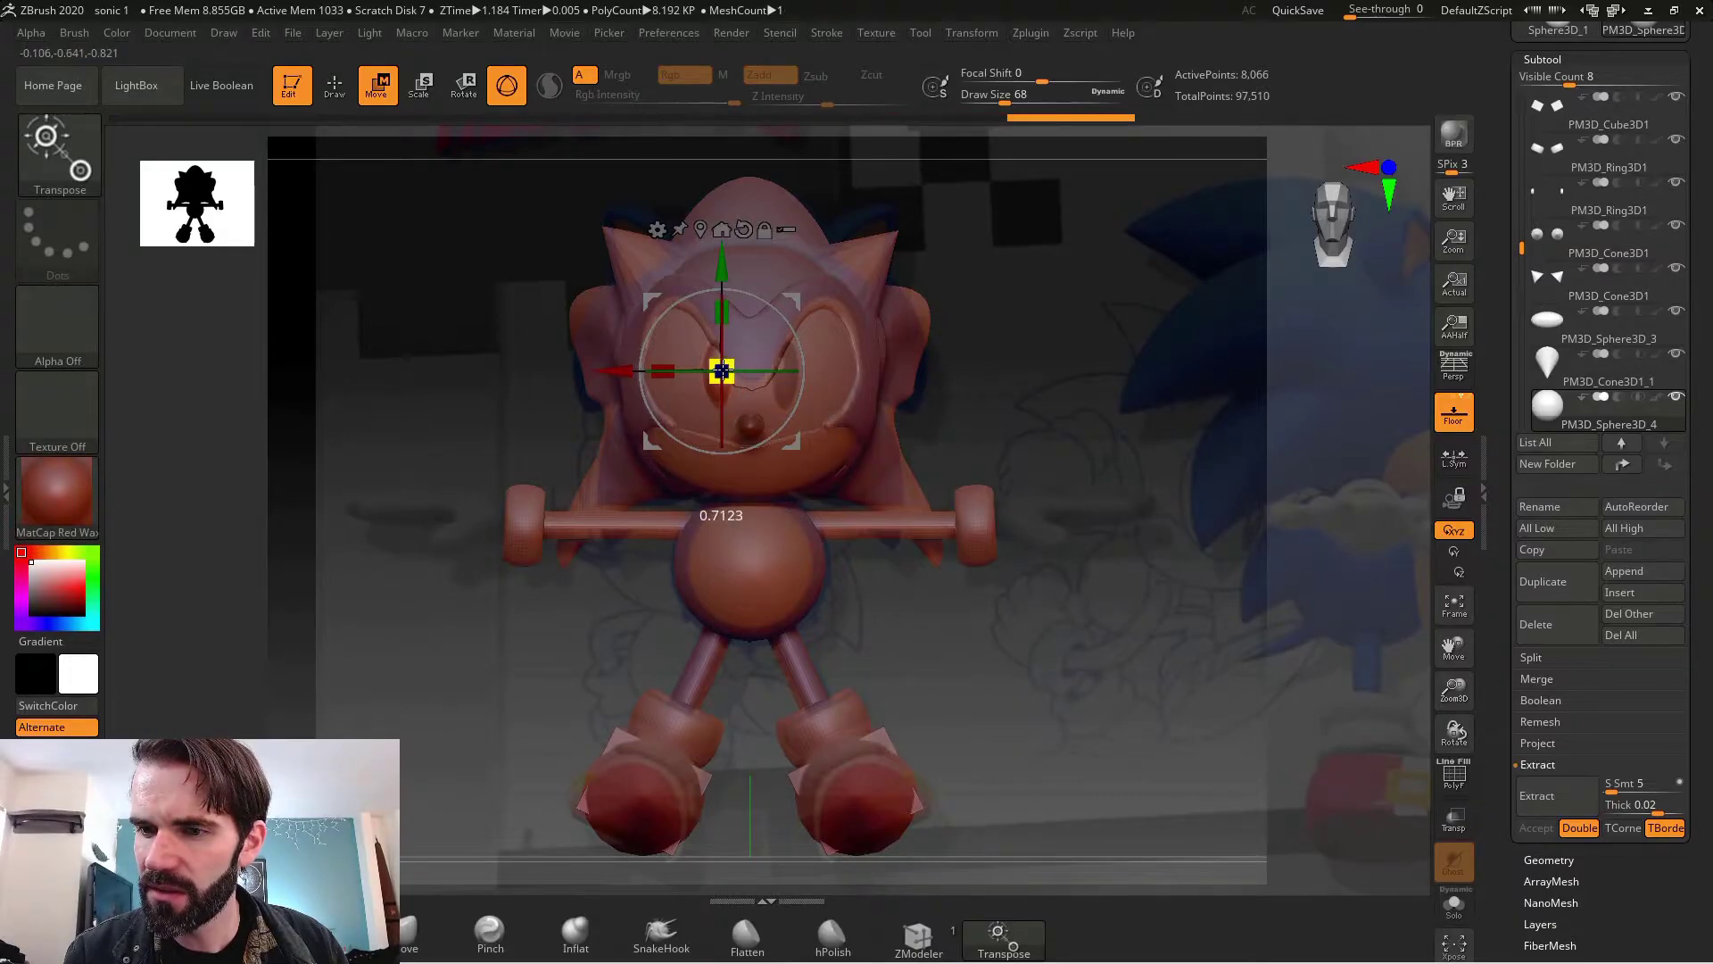
pyautogui.click(1030, 32)
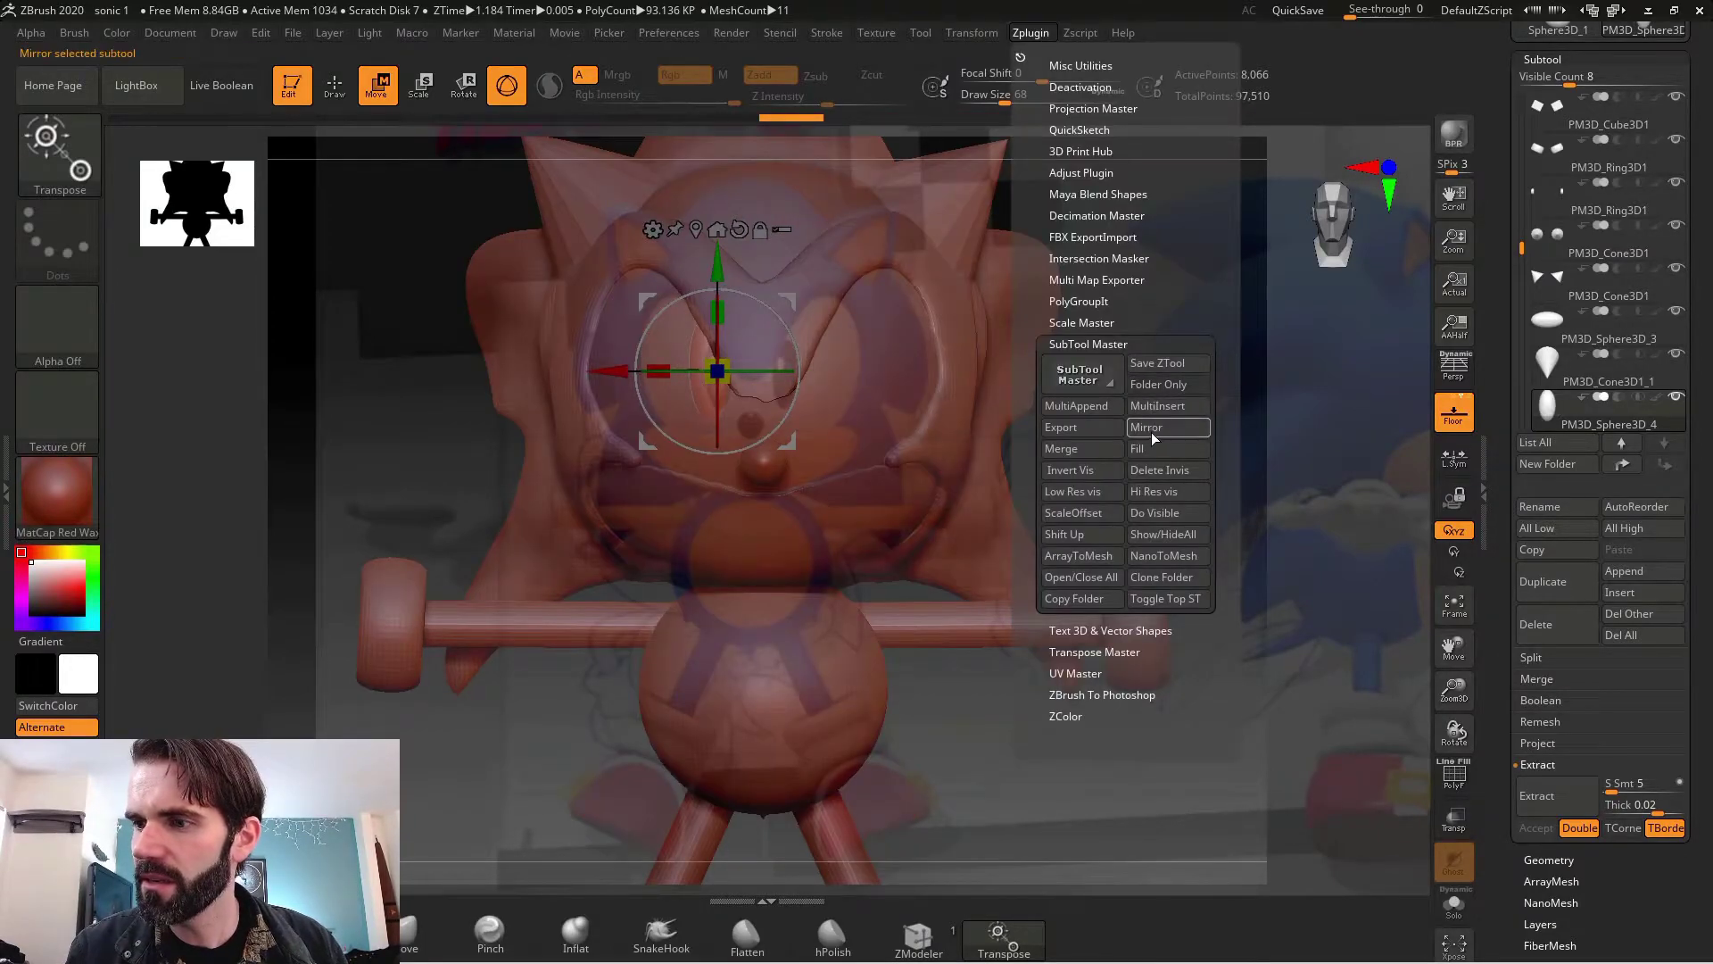
pyautogui.click(1055, 464)
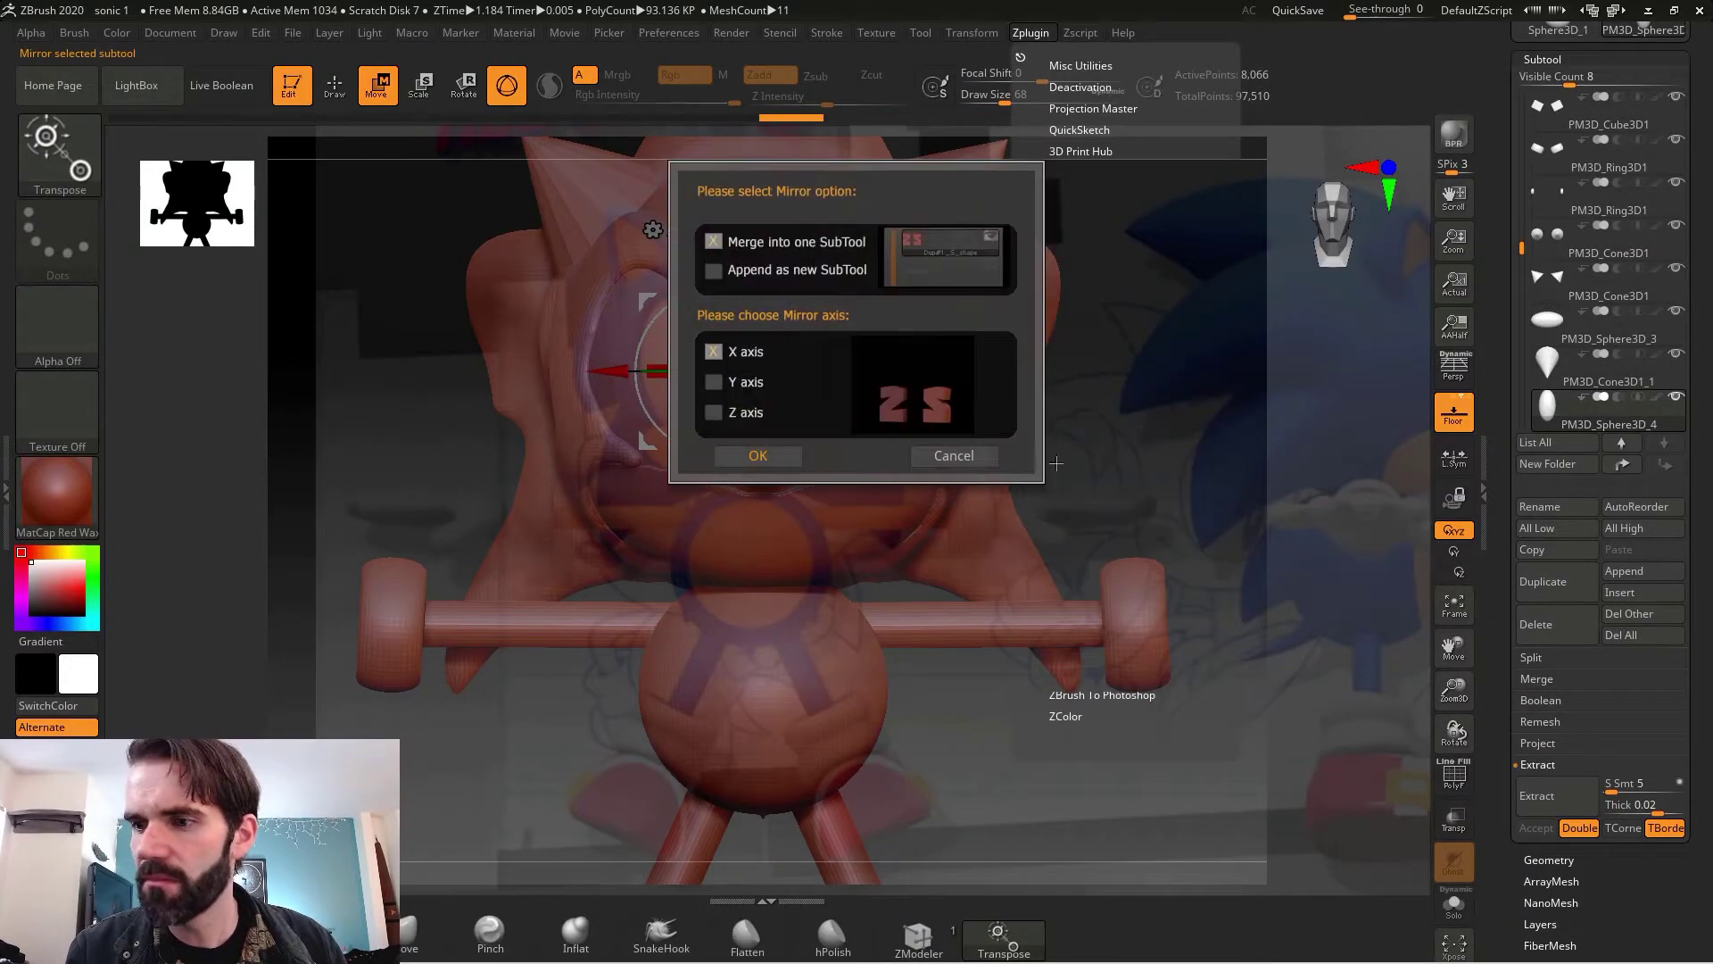
pyautogui.click(761, 457)
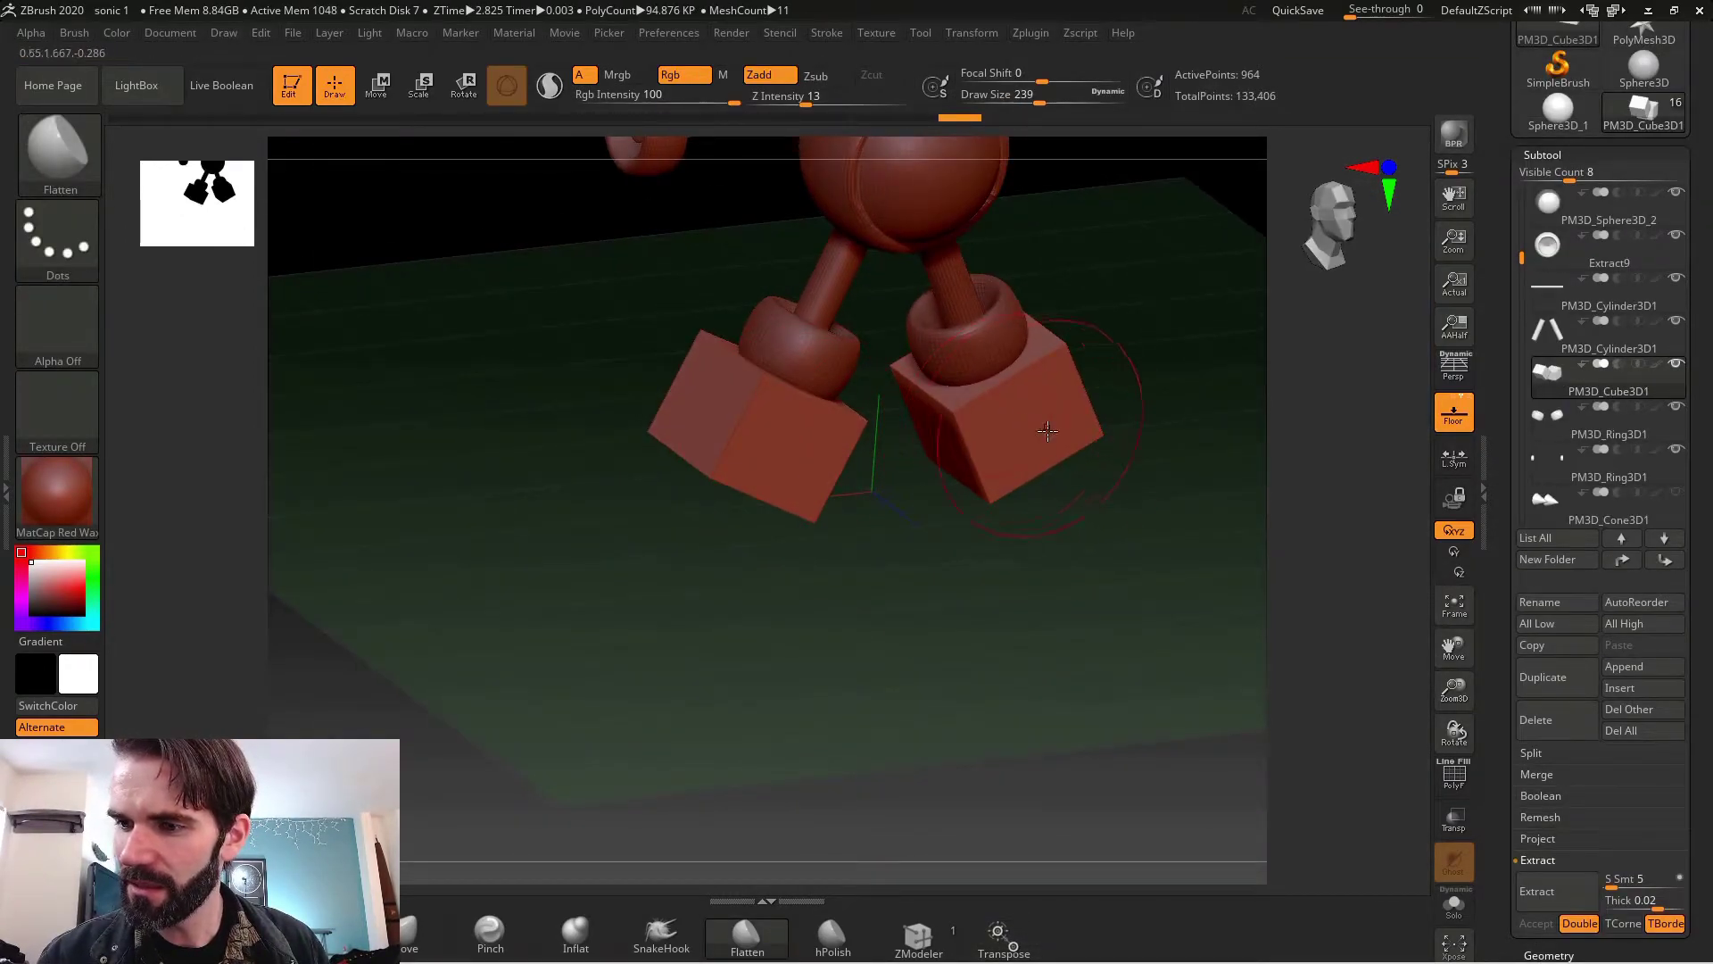
# - Mask the two foot cubes and unmask the middle of their front faces at Draw Size 132
pyautogui.moveTo(1047, 431)
pyautogui.mouseDown(button='right')
pyautogui.moveTo(1129, 516)
pyautogui.moveTo(922, 582)
pyautogui.mouseUp(button='right')
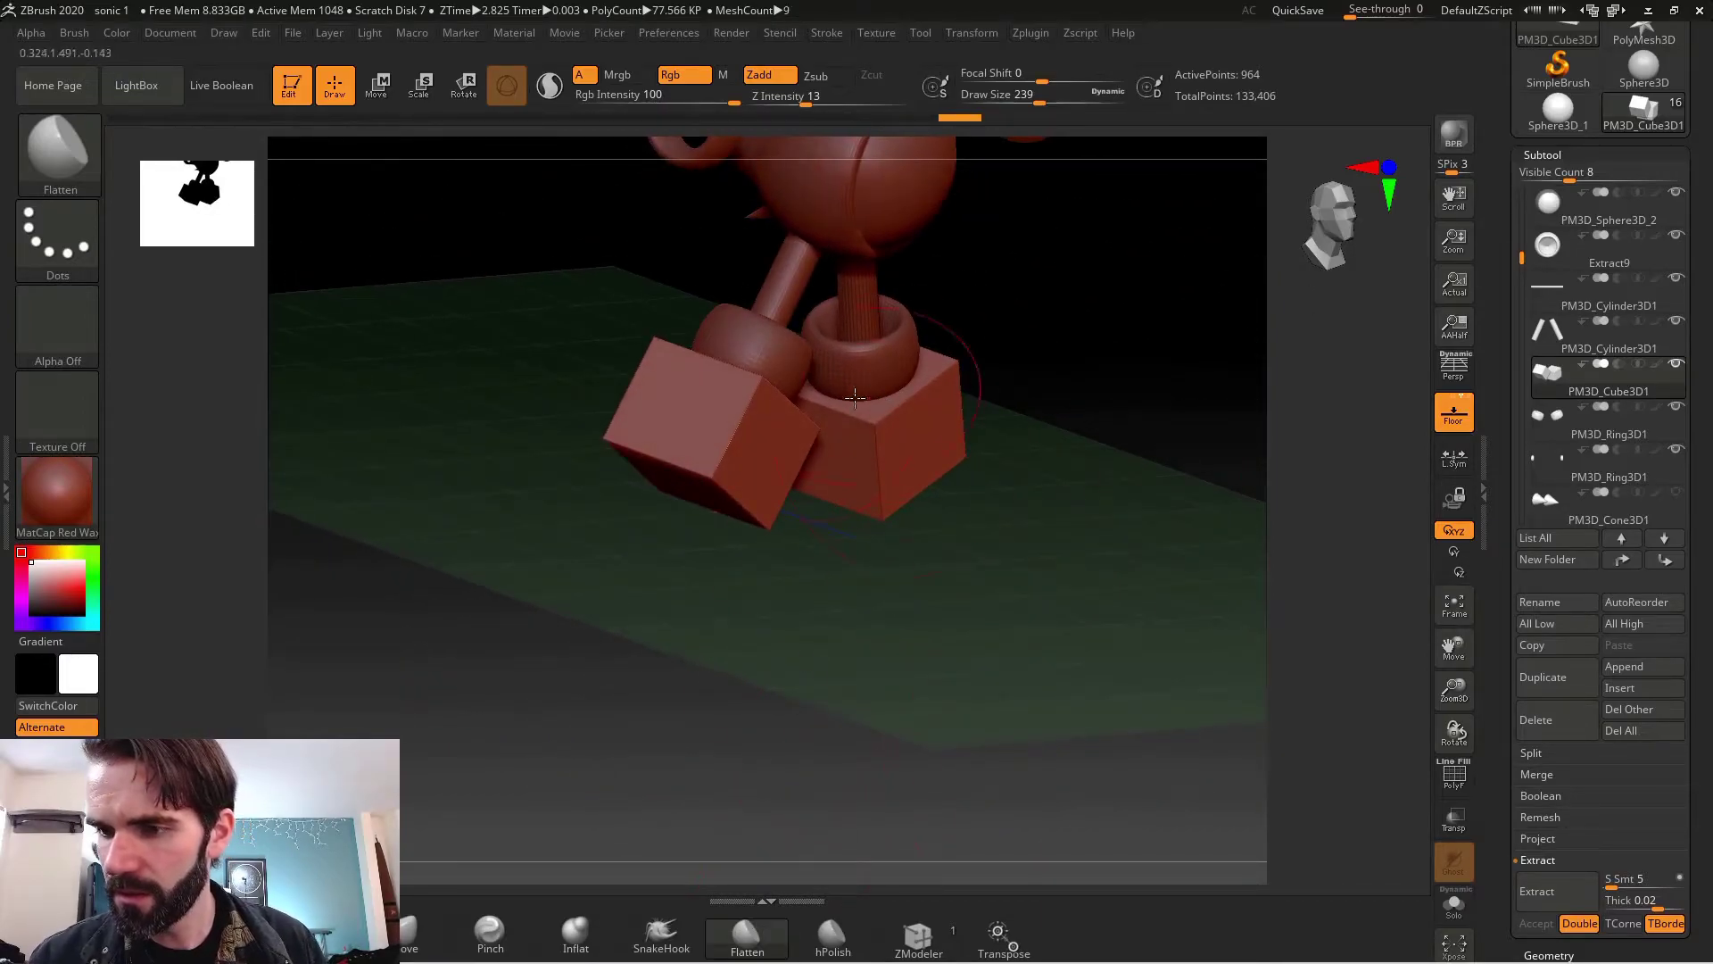
pyautogui.moveTo(1036, 432); pyautogui.dragTo(811, 383)
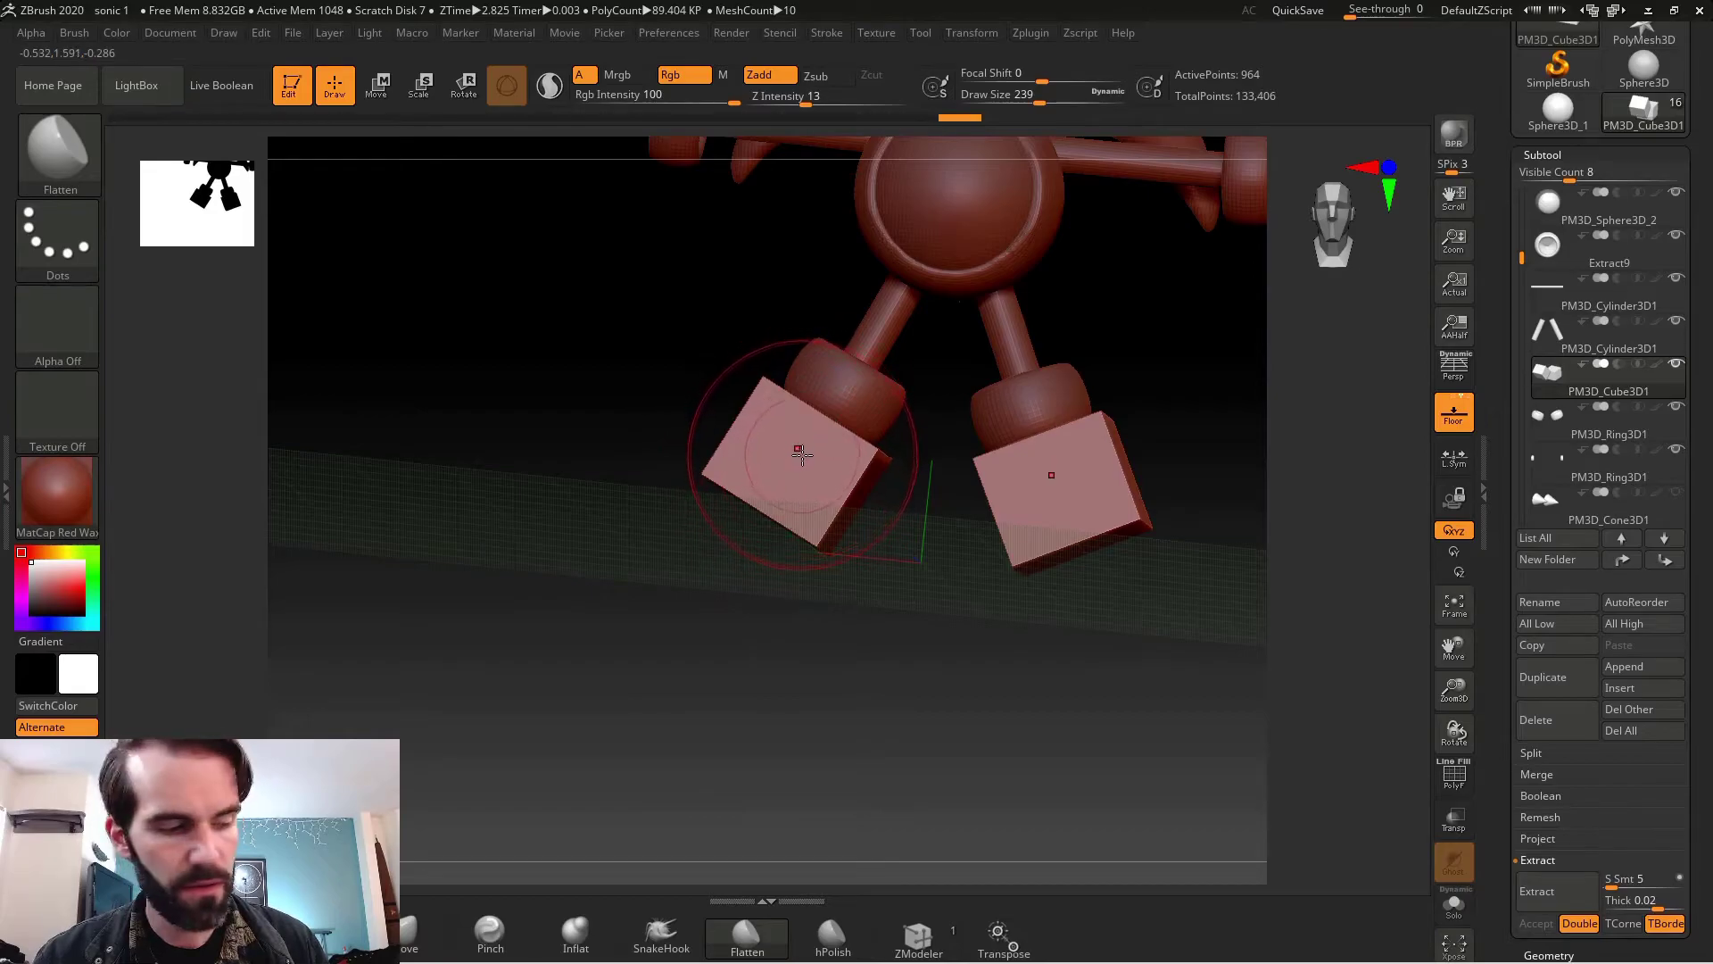
pyautogui.press('s')
pyautogui.press('ctrl')
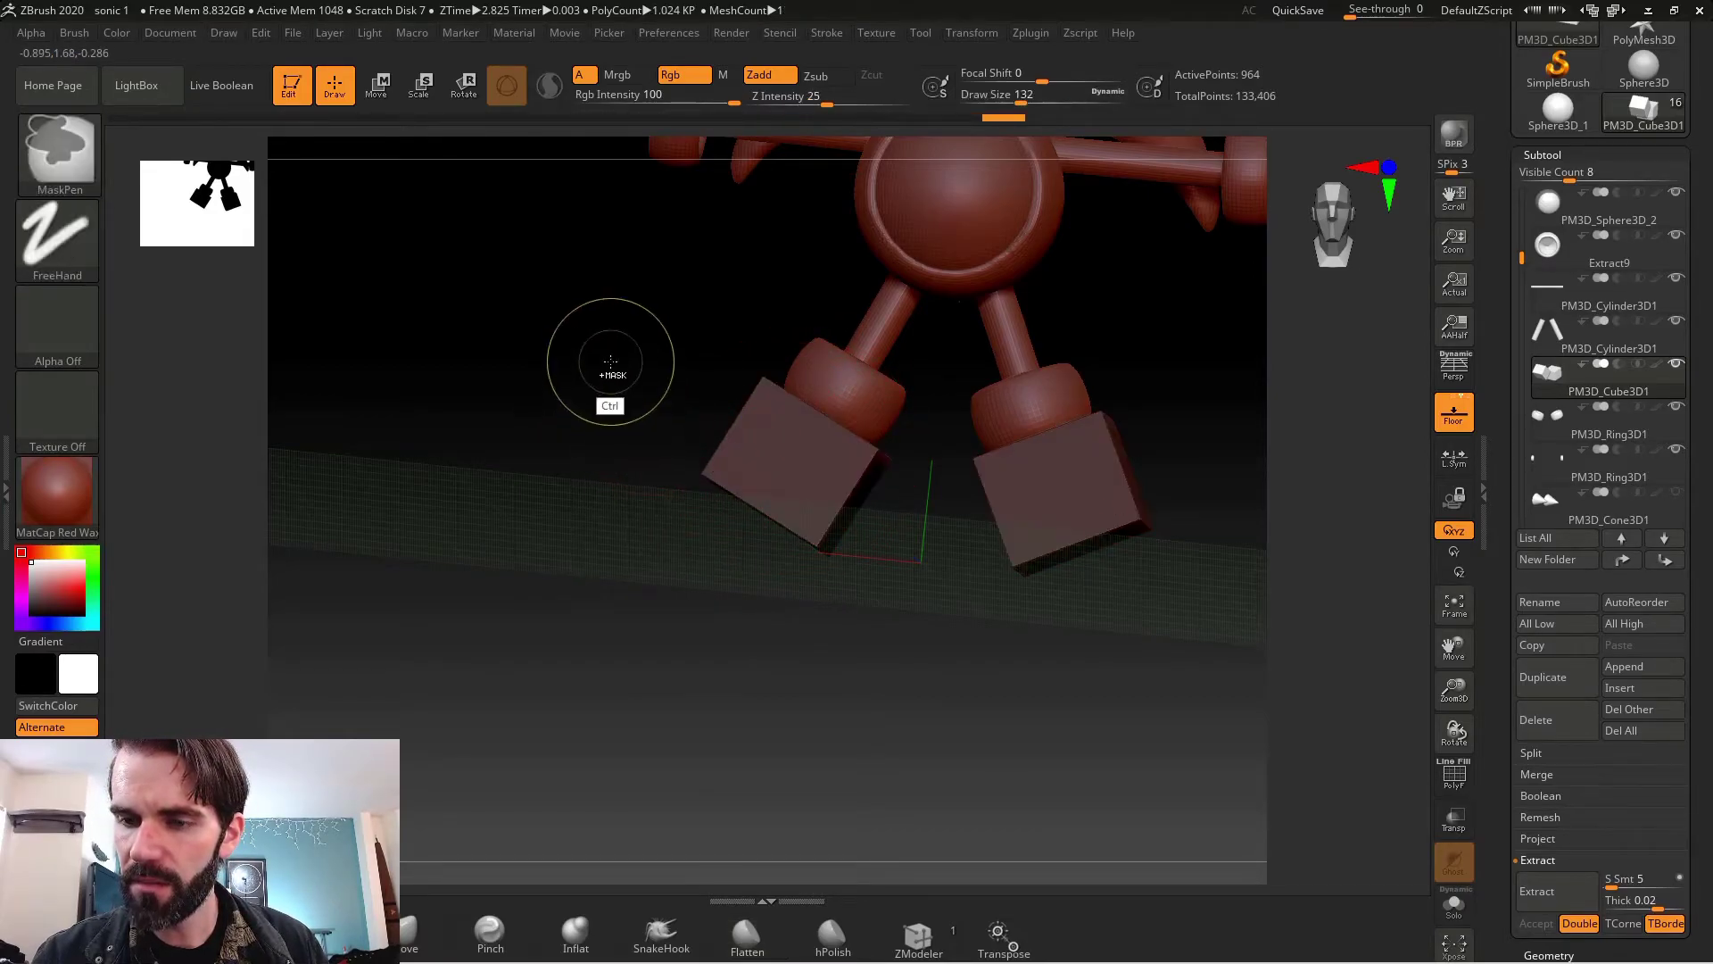
pyautogui.press('b')
pyautogui.press('f')
pyautogui.press('l')
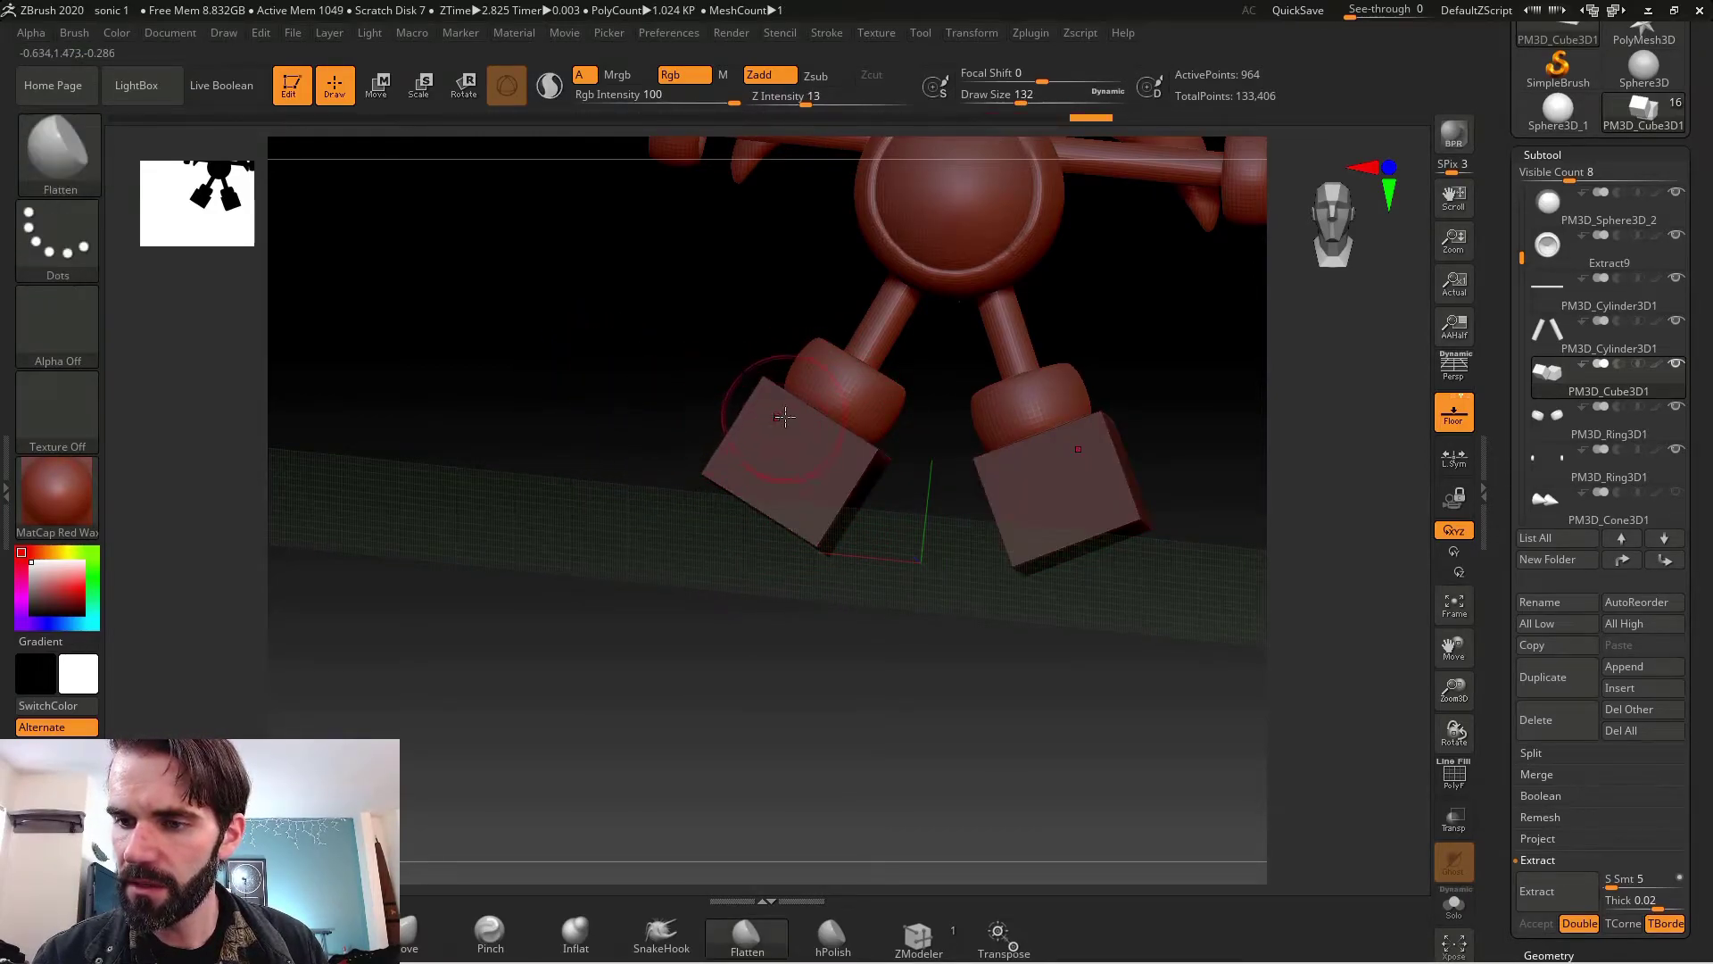
pyautogui.press('ctrl')
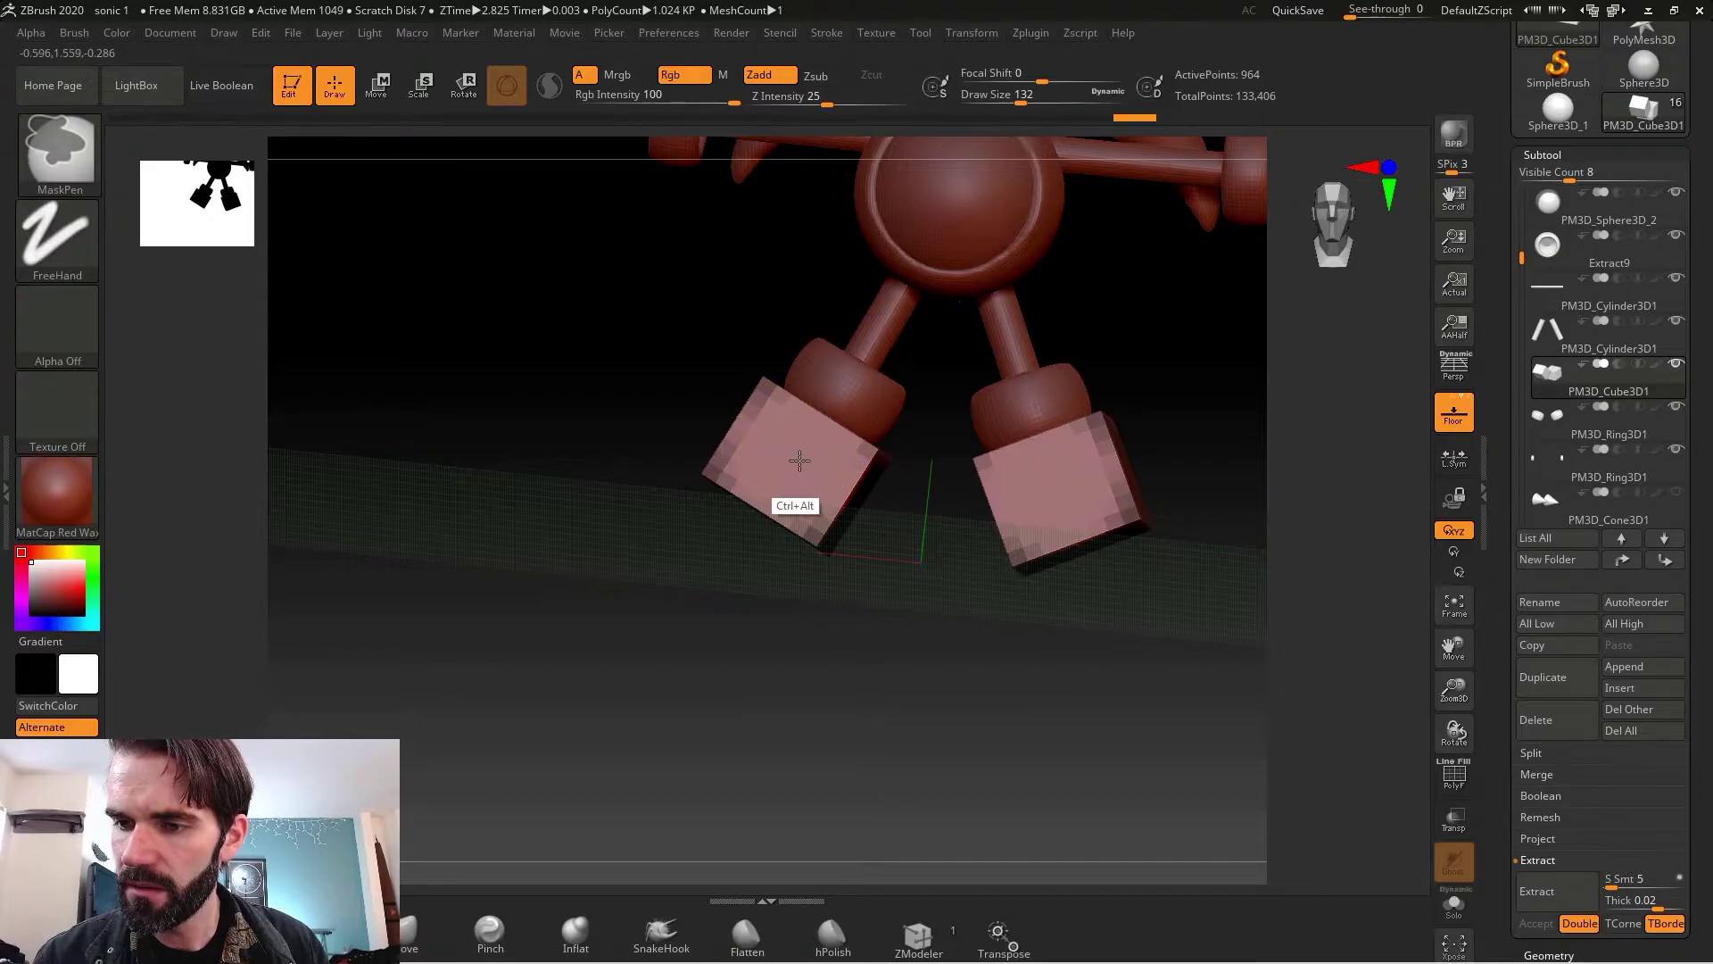
pyautogui.moveTo(952, 601)
pyautogui.mouseDown()
pyautogui.moveTo(999, 489)
pyautogui.moveTo(1026, 647)
pyautogui.moveTo(982, 570)
pyautogui.mouseUp()
# - Pull the unmasked cube fronts forward into shoe toes using SnakeHook at Draw Size 262, and clear the mask
pyautogui.click(661, 933)
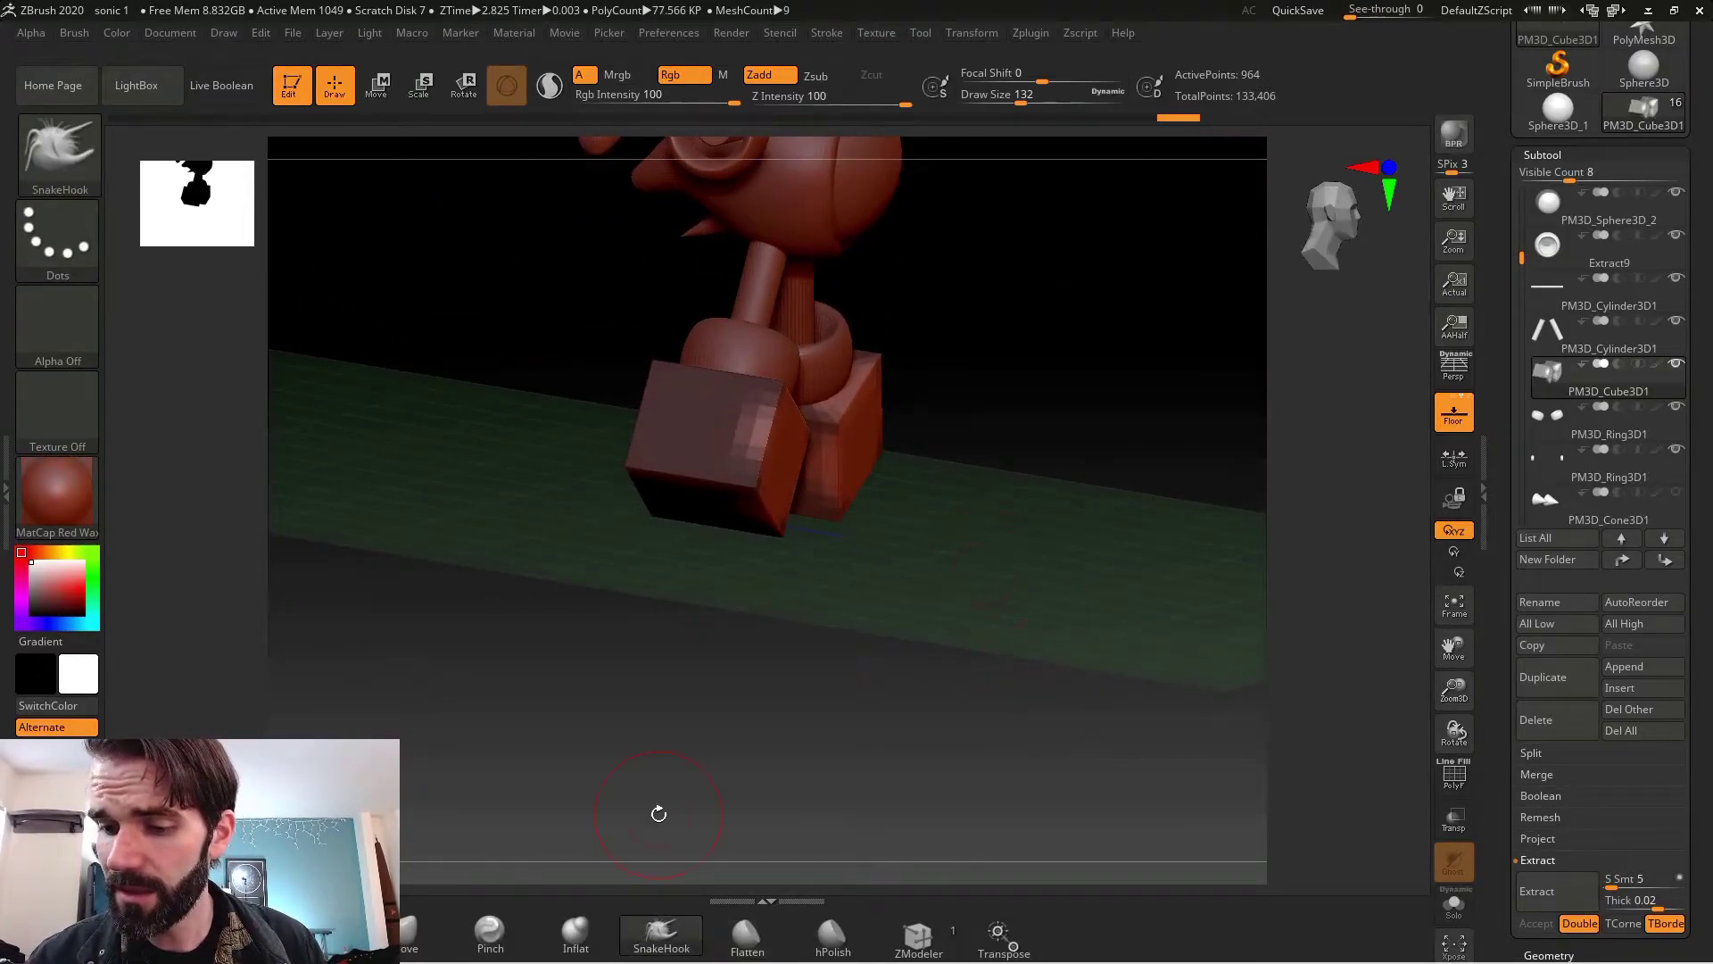
pyautogui.press('s')
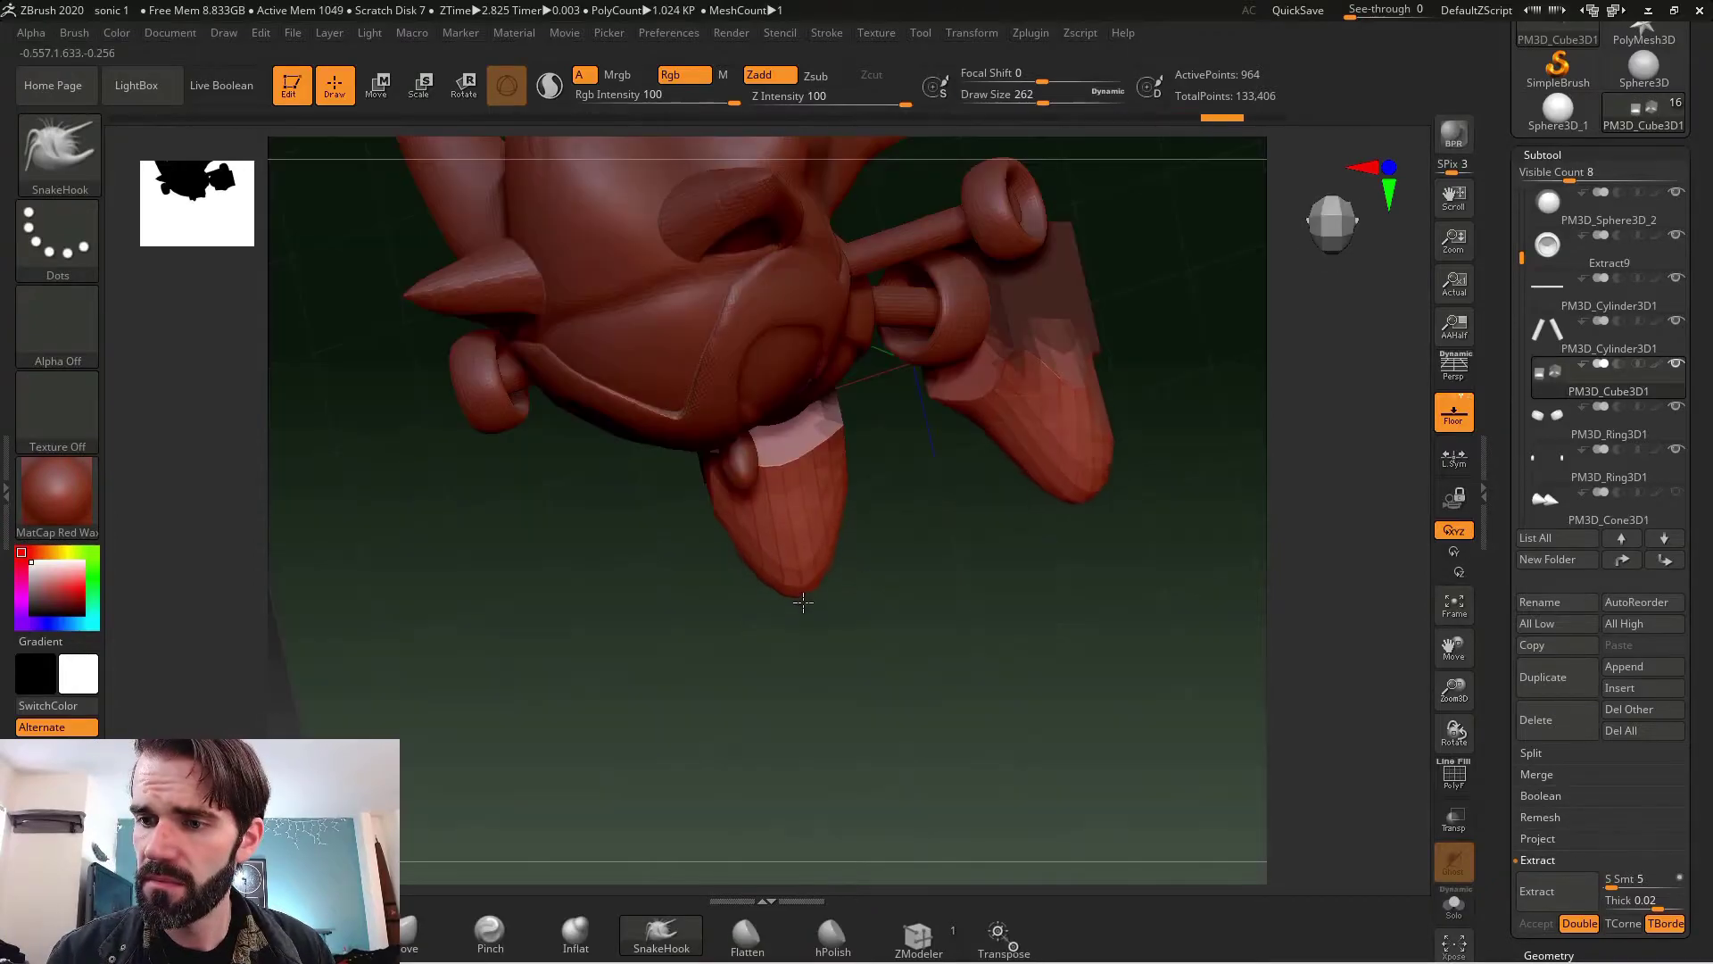
pyautogui.moveTo(803, 592)
pyautogui.mouseDown()
pyautogui.moveTo(816, 683)
pyautogui.moveTo(923, 732)
pyautogui.moveTo(991, 539)
pyautogui.moveTo(959, 647)
pyautogui.moveTo(901, 651)
pyautogui.moveTo(1026, 625)
pyautogui.moveTo(1068, 589)
pyautogui.moveTo(893, 612)
pyautogui.moveTo(918, 696)
pyautogui.mouseUp()
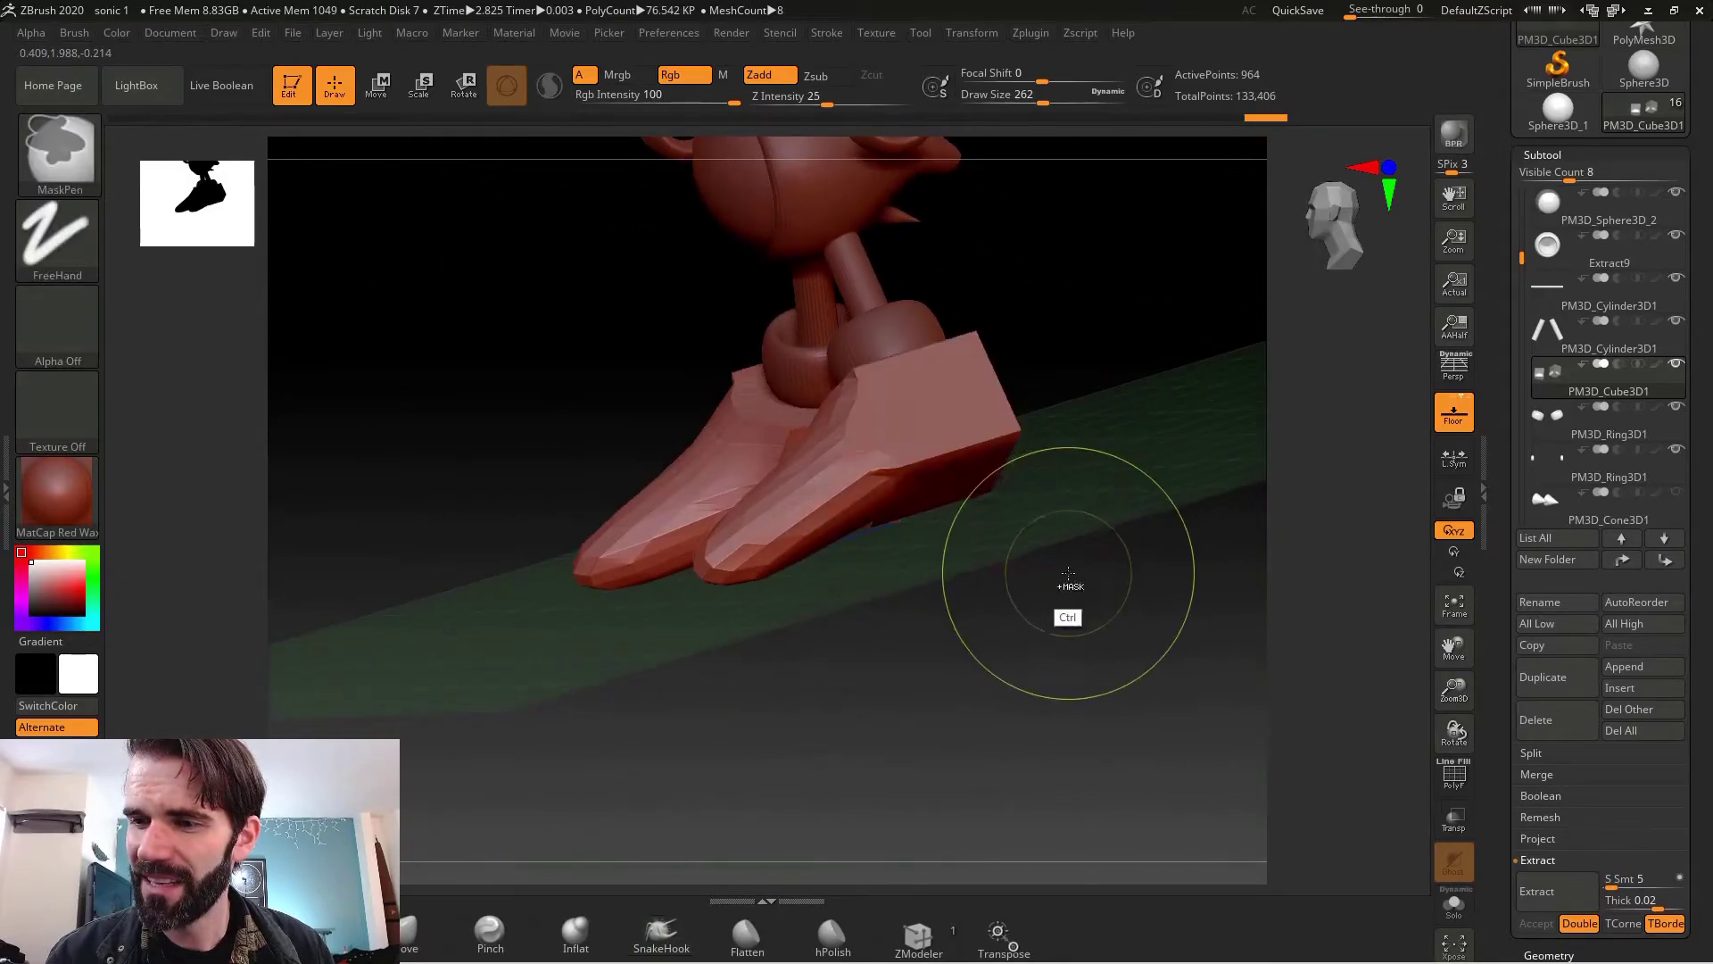
pyautogui.moveTo(1071, 591)
pyautogui.mouseDown()
pyautogui.moveTo(1008, 563)
pyautogui.moveTo(1071, 547)
pyautogui.moveTo(1102, 505)
pyautogui.mouseUp()
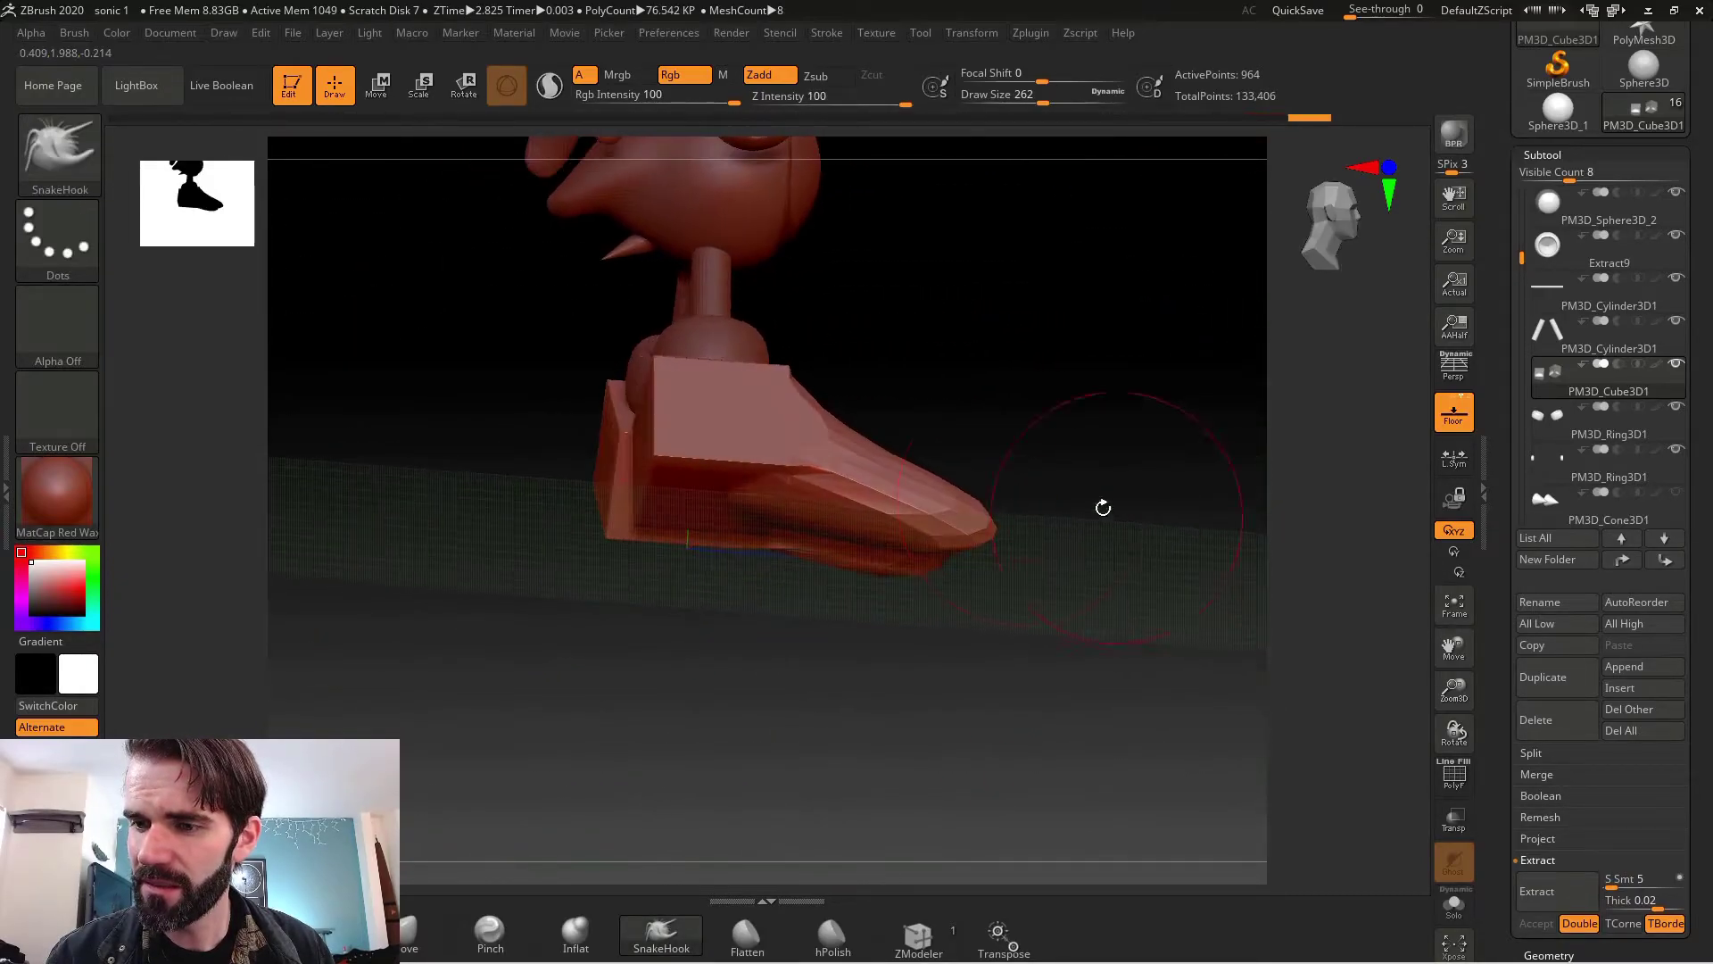
# - Flatten the sides and soles of the shoe toes with the Flatten brush at Z Intensity 13
pyautogui.click(746, 933)
pyautogui.press('b')
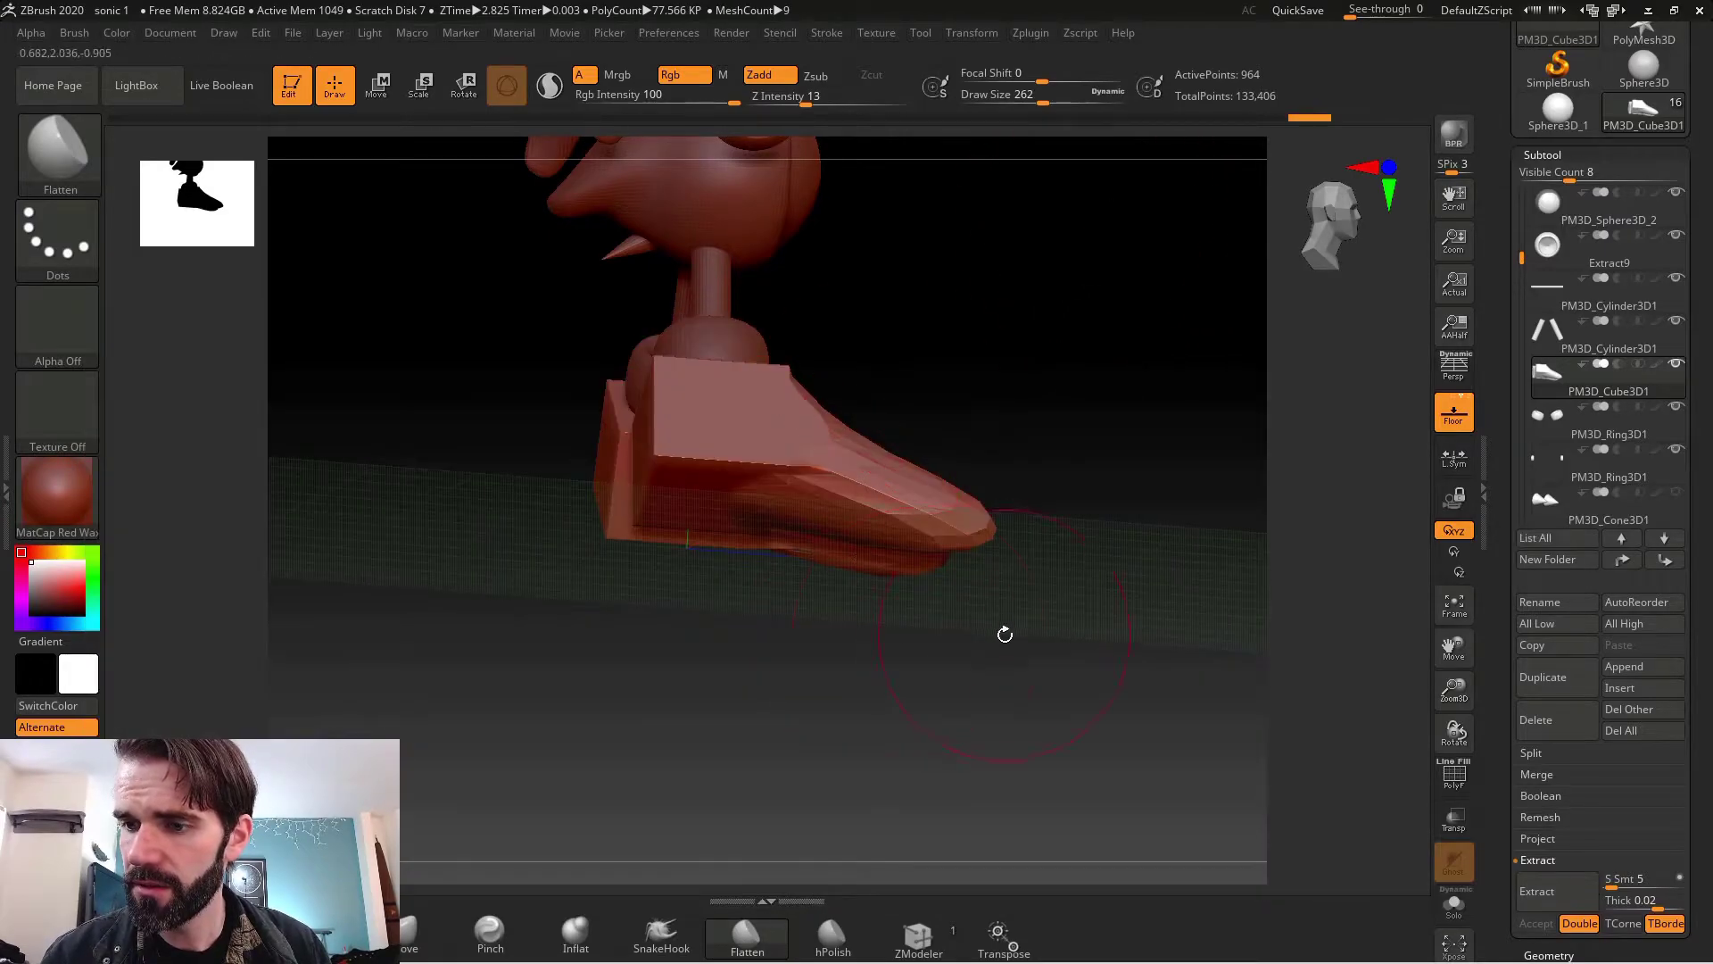
pyautogui.moveTo(1002, 631); pyautogui.dragTo(988, 509)
pyautogui.moveTo(939, 568)
pyautogui.mouseDown()
pyautogui.moveTo(959, 544)
pyautogui.moveTo(887, 507)
pyautogui.moveTo(762, 495)
pyautogui.mouseUp()
pyautogui.moveTo(858, 522); pyautogui.dragTo(936, 544)
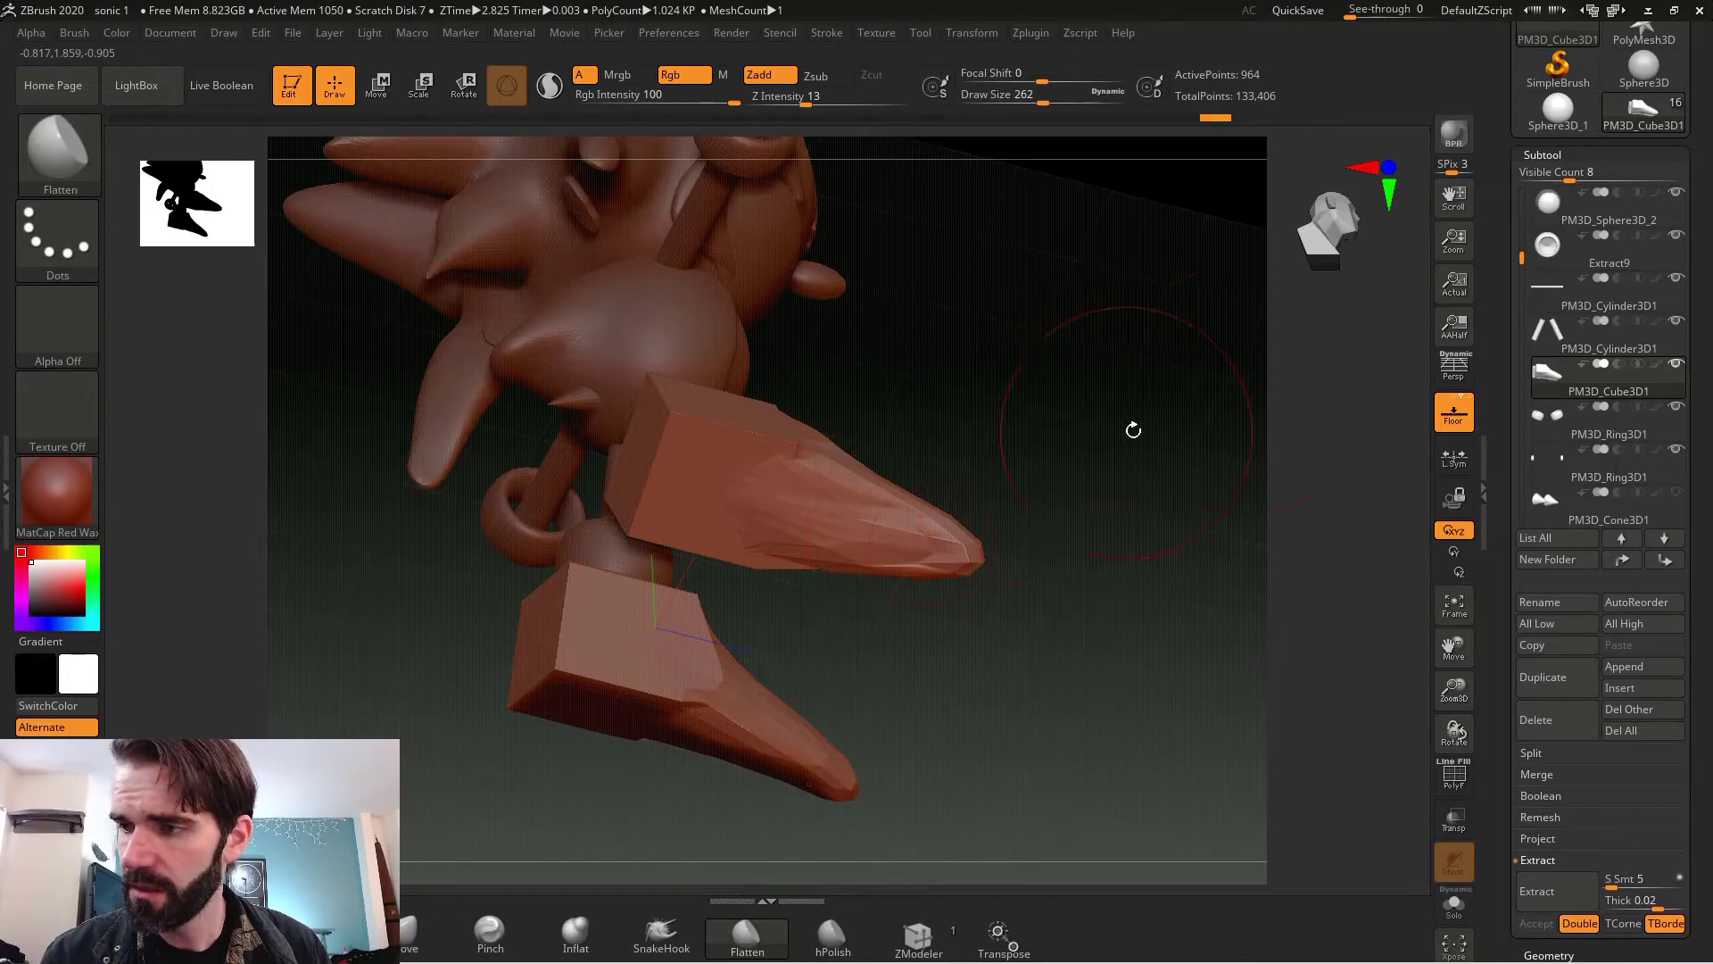
# - Convert the shoes to a DynaMesh at resolution 128 and remesh them after further shaping
pyautogui.scroll(-3, 1710, 282)
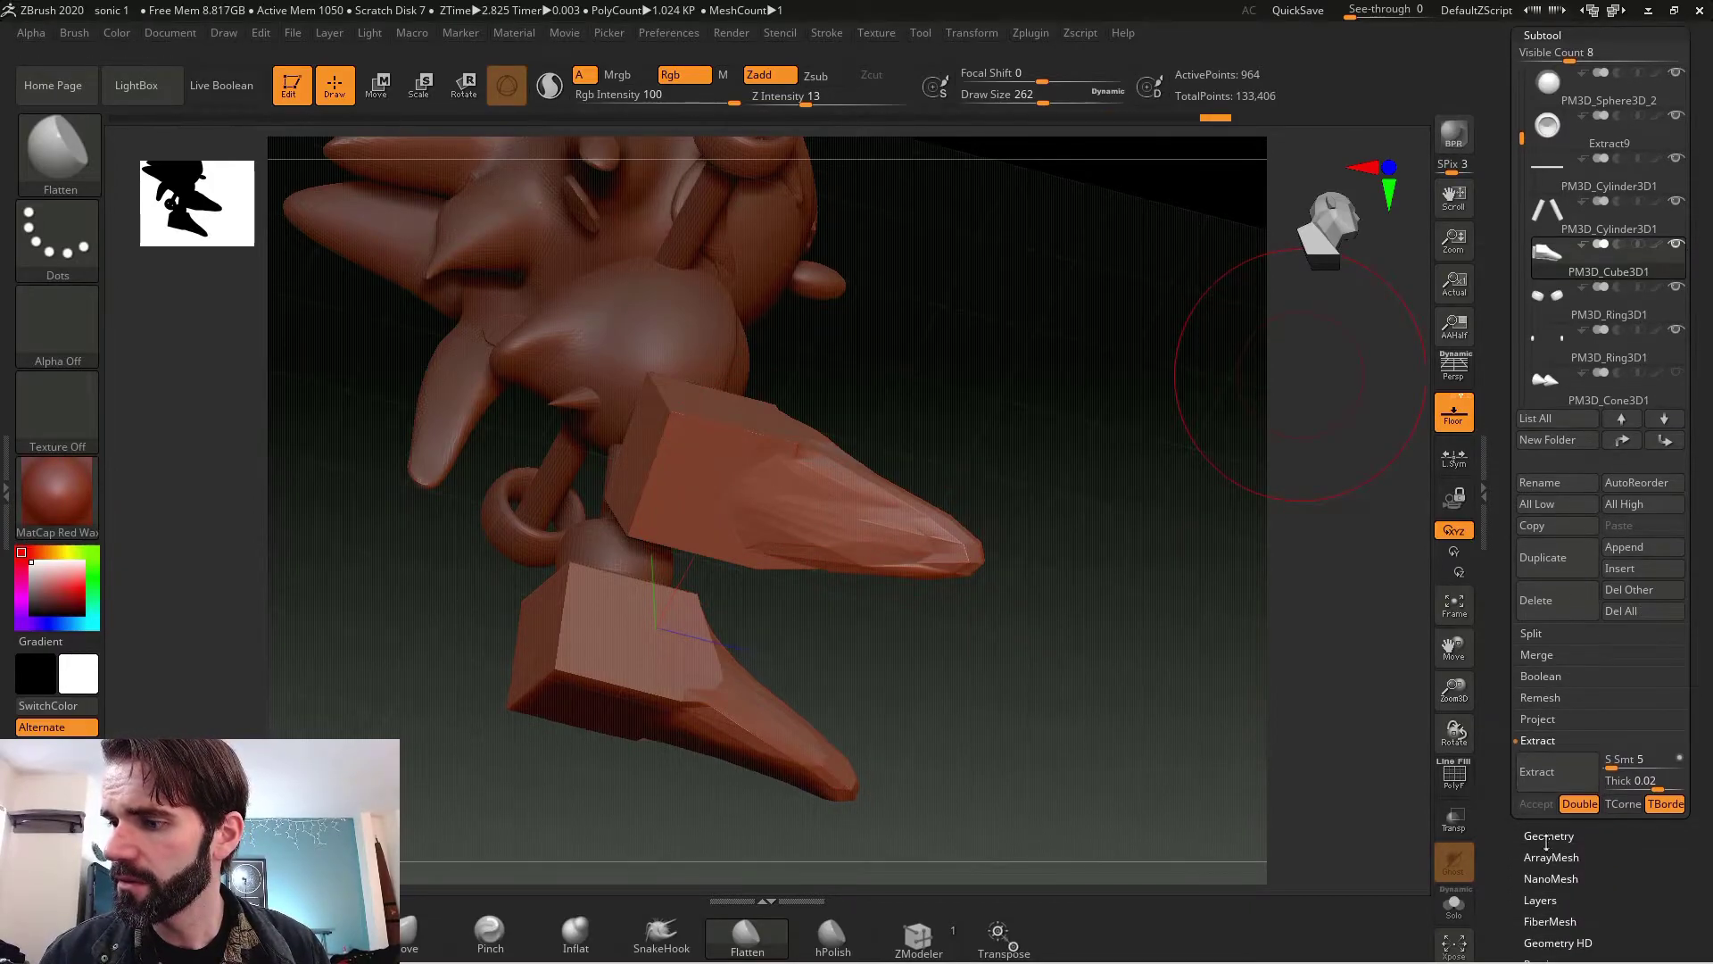
pyautogui.click(1549, 836)
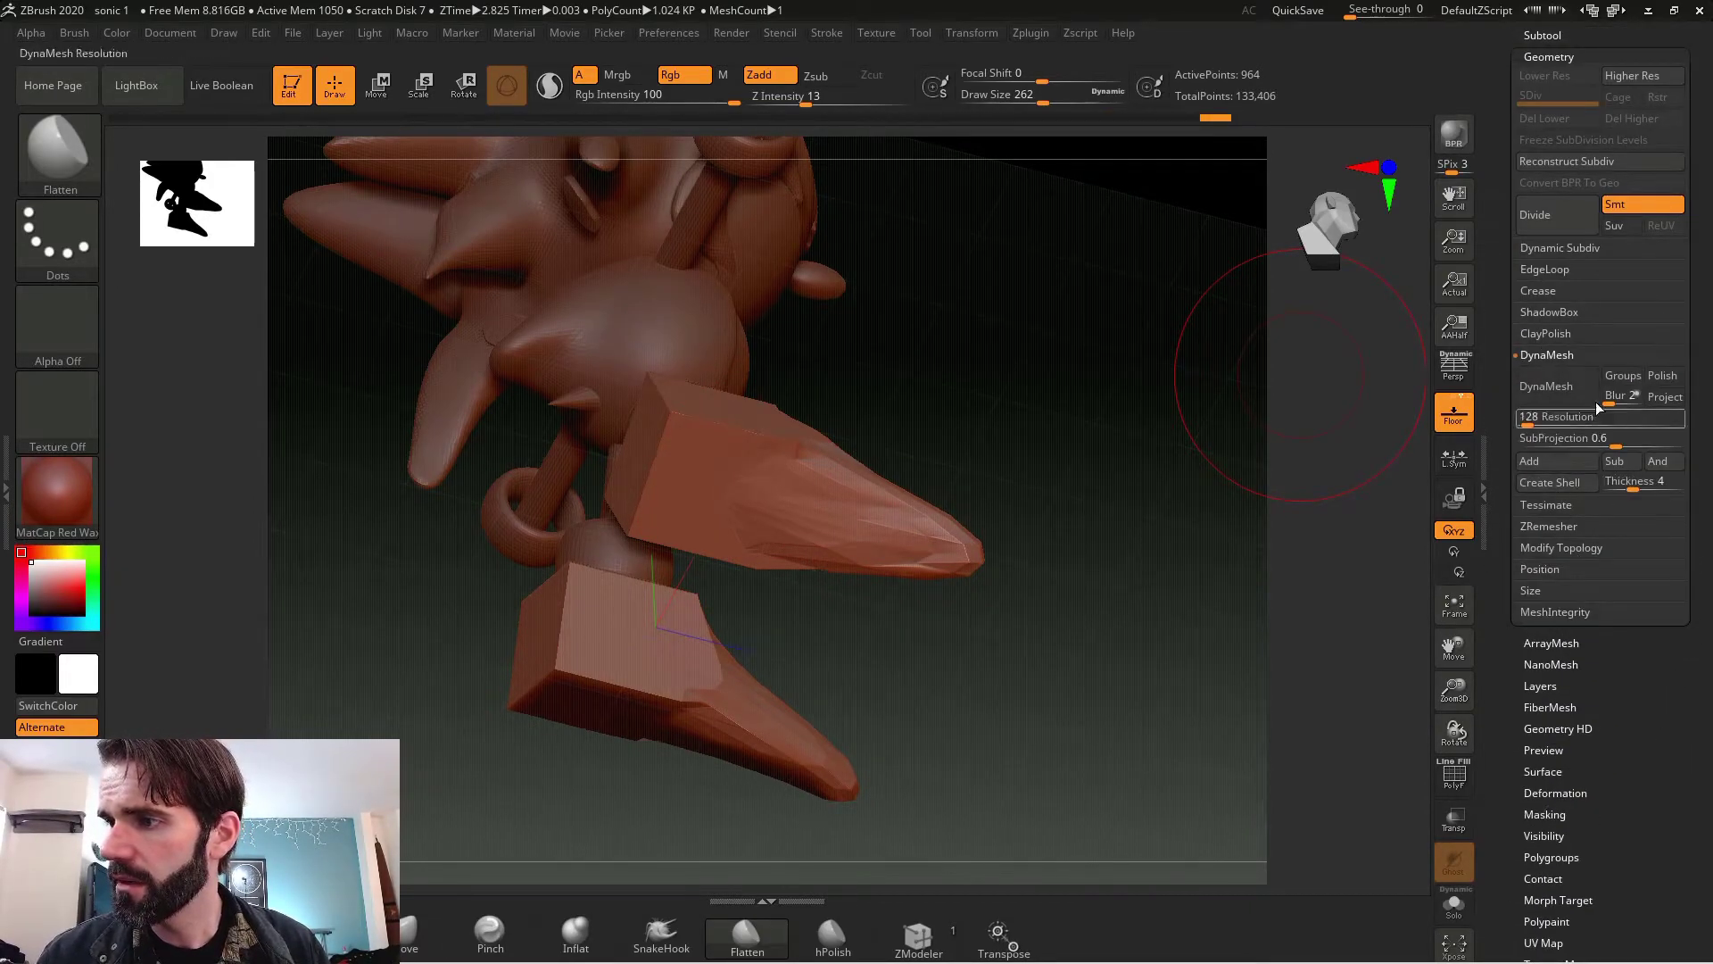
pyautogui.click(1550, 388)
pyautogui.keyDown('ctrl'); pyautogui.moveTo(1191, 324); pyautogui.dragTo(1072, 465); pyautogui.keyUp('ctrl')
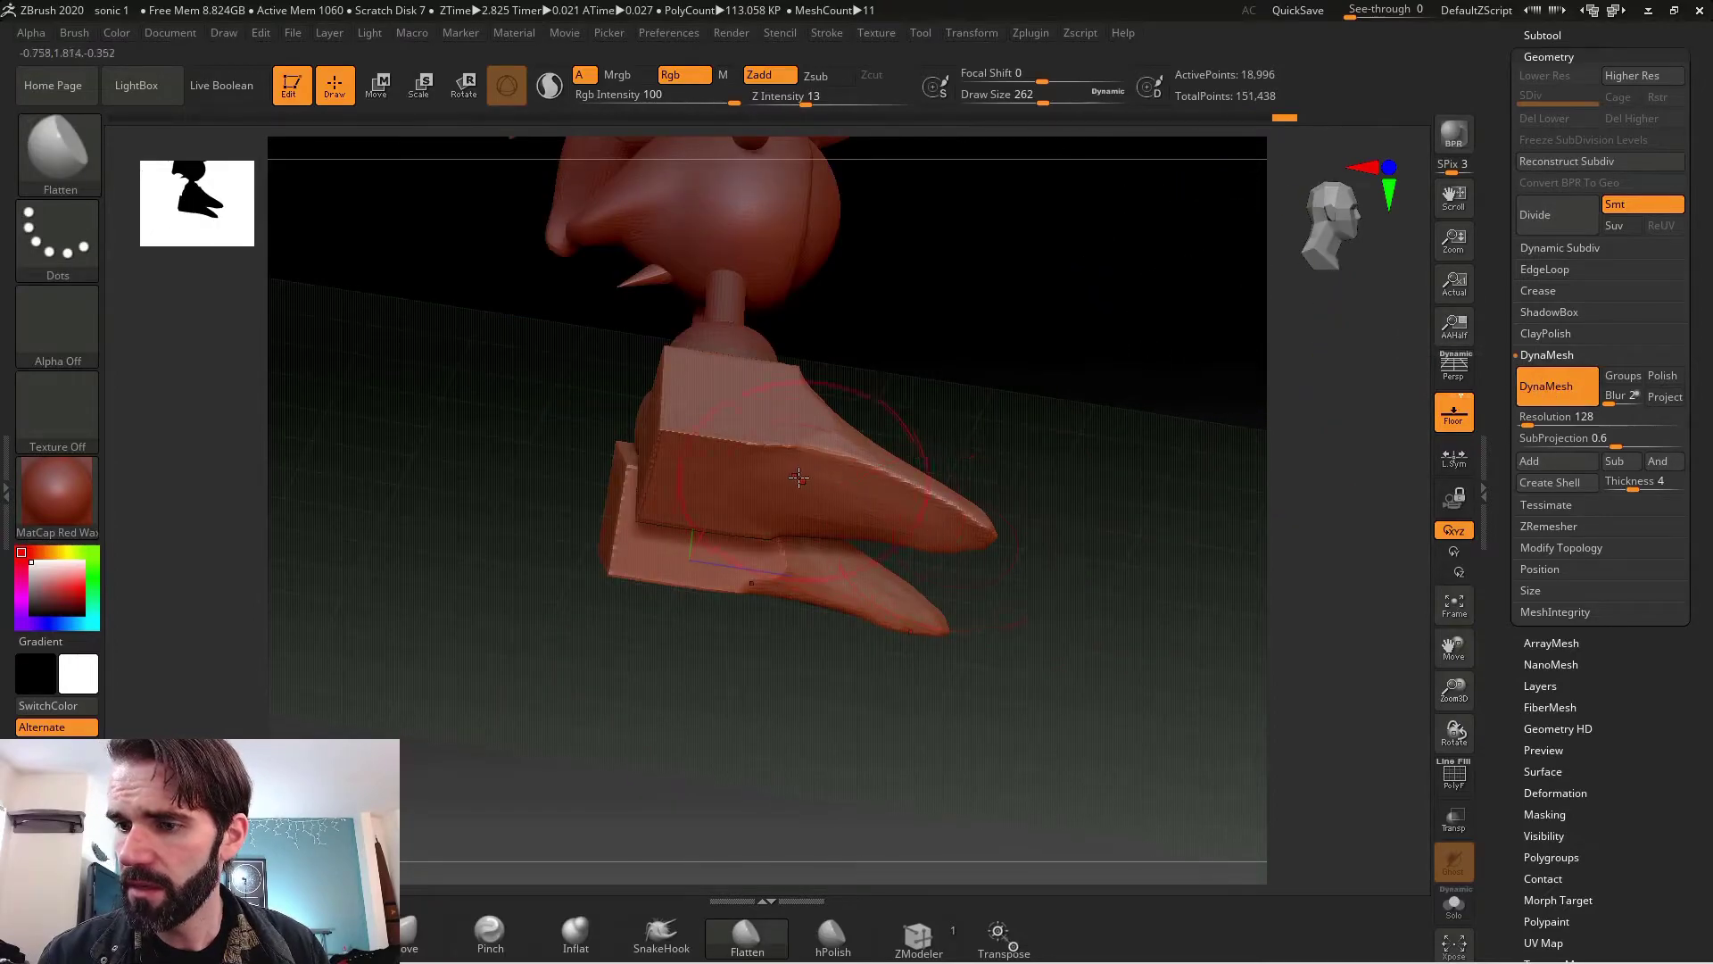
pyautogui.keyDown('ctrl'); pyautogui.moveTo(1174, 332); pyautogui.dragTo(957, 556); pyautogui.keyUp('ctrl')
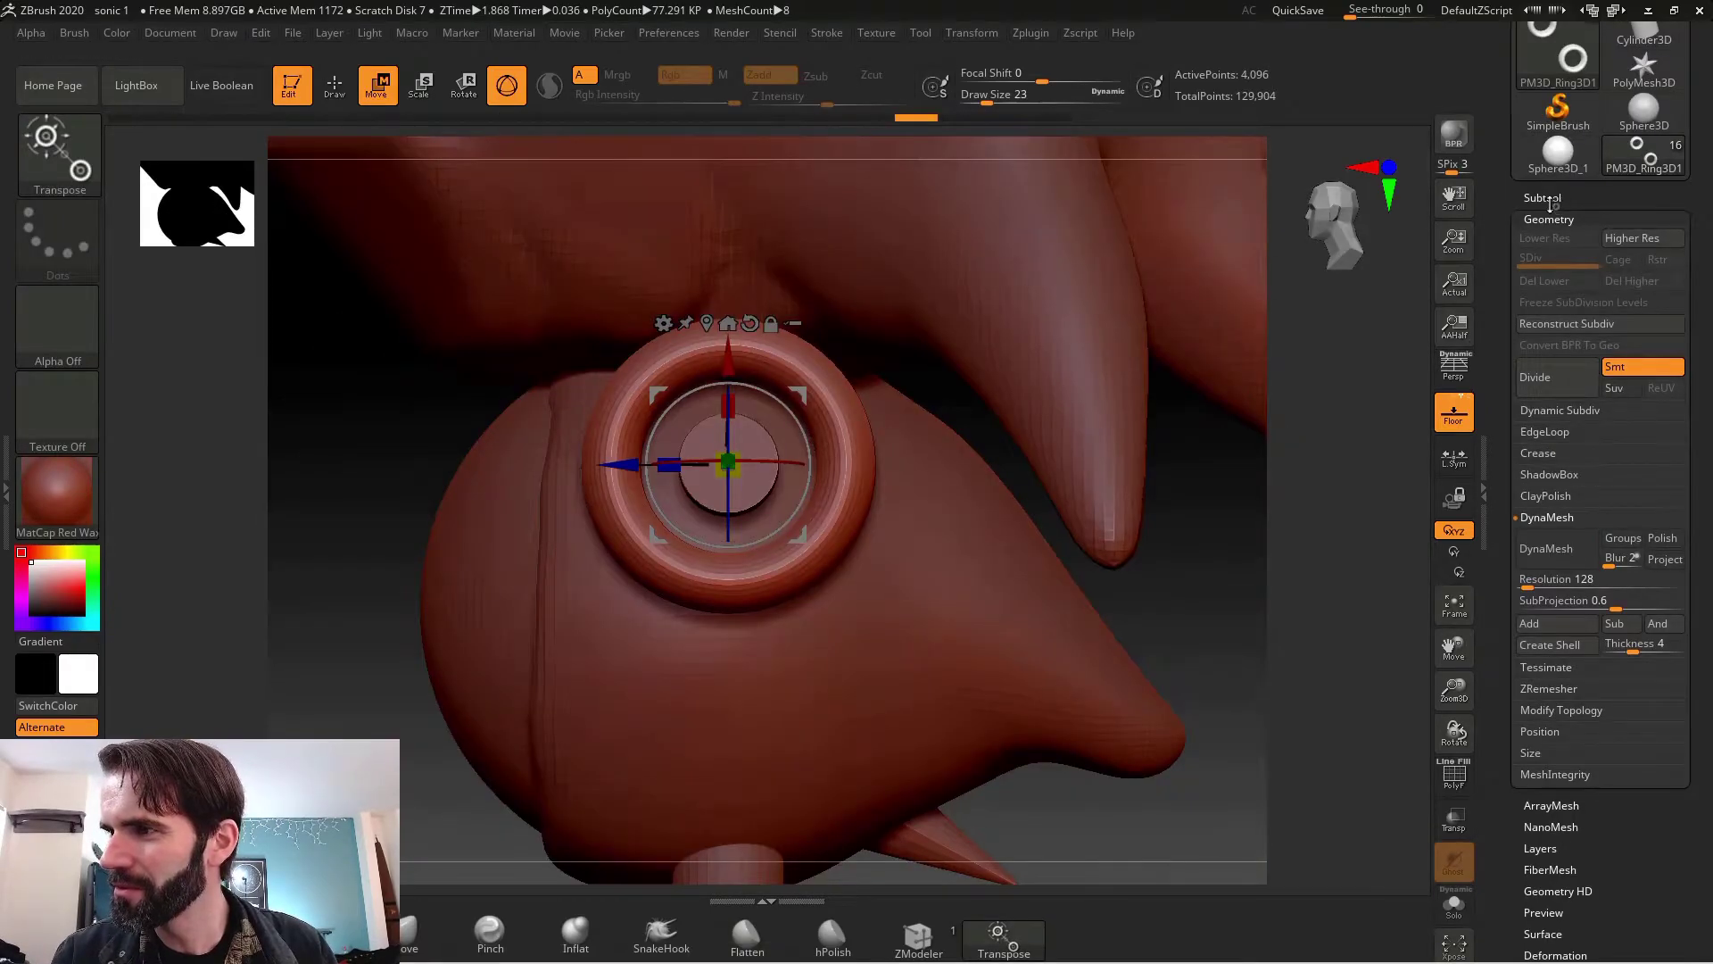
# - Append a ZSphere subtool and move it from the torso to the glove cuff at the end of the arm
pyautogui.click(1543, 197)
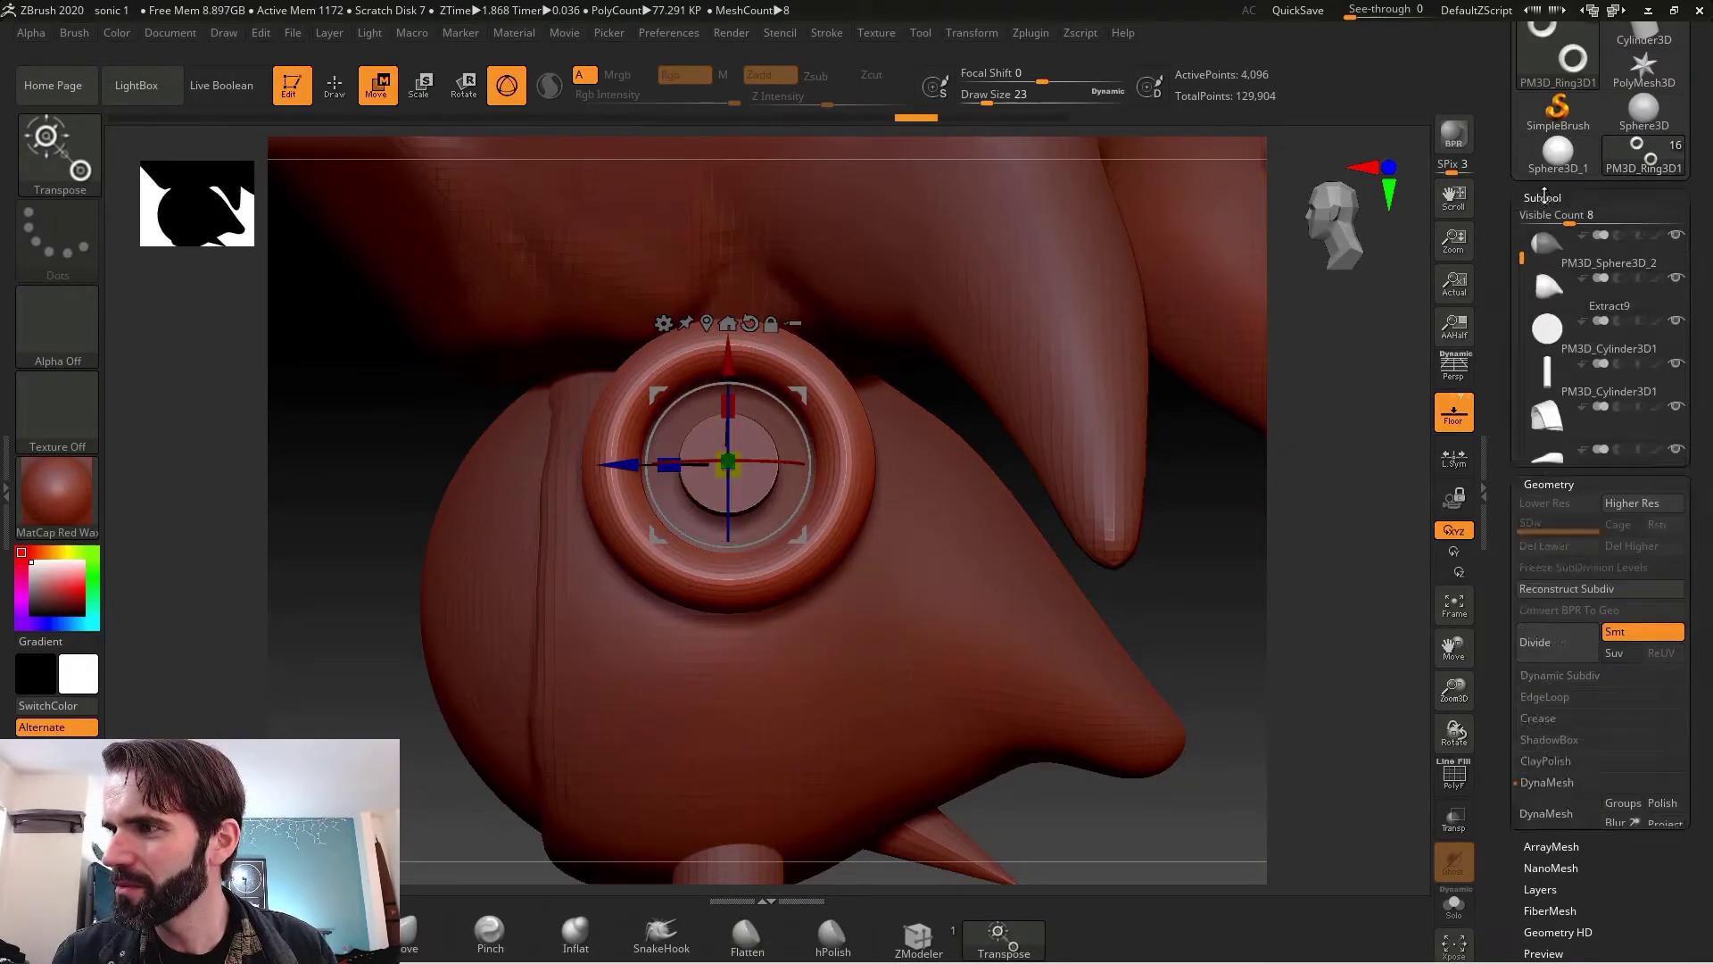
pyautogui.click(1640, 710)
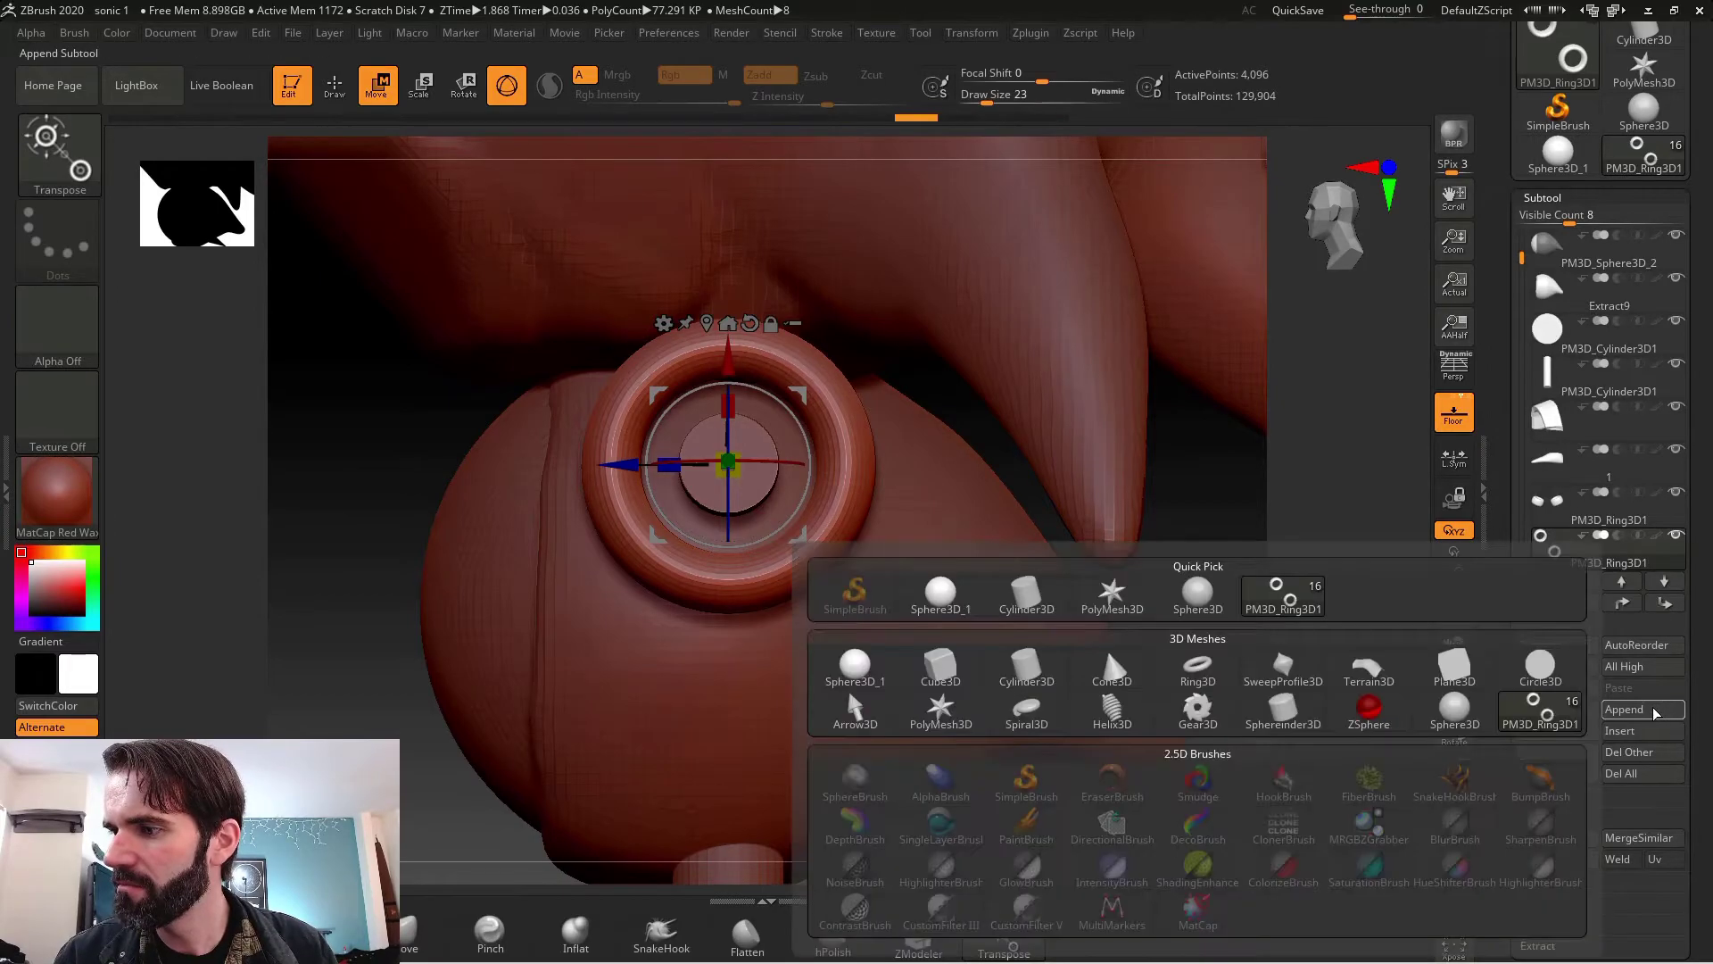
pyautogui.click(1370, 711)
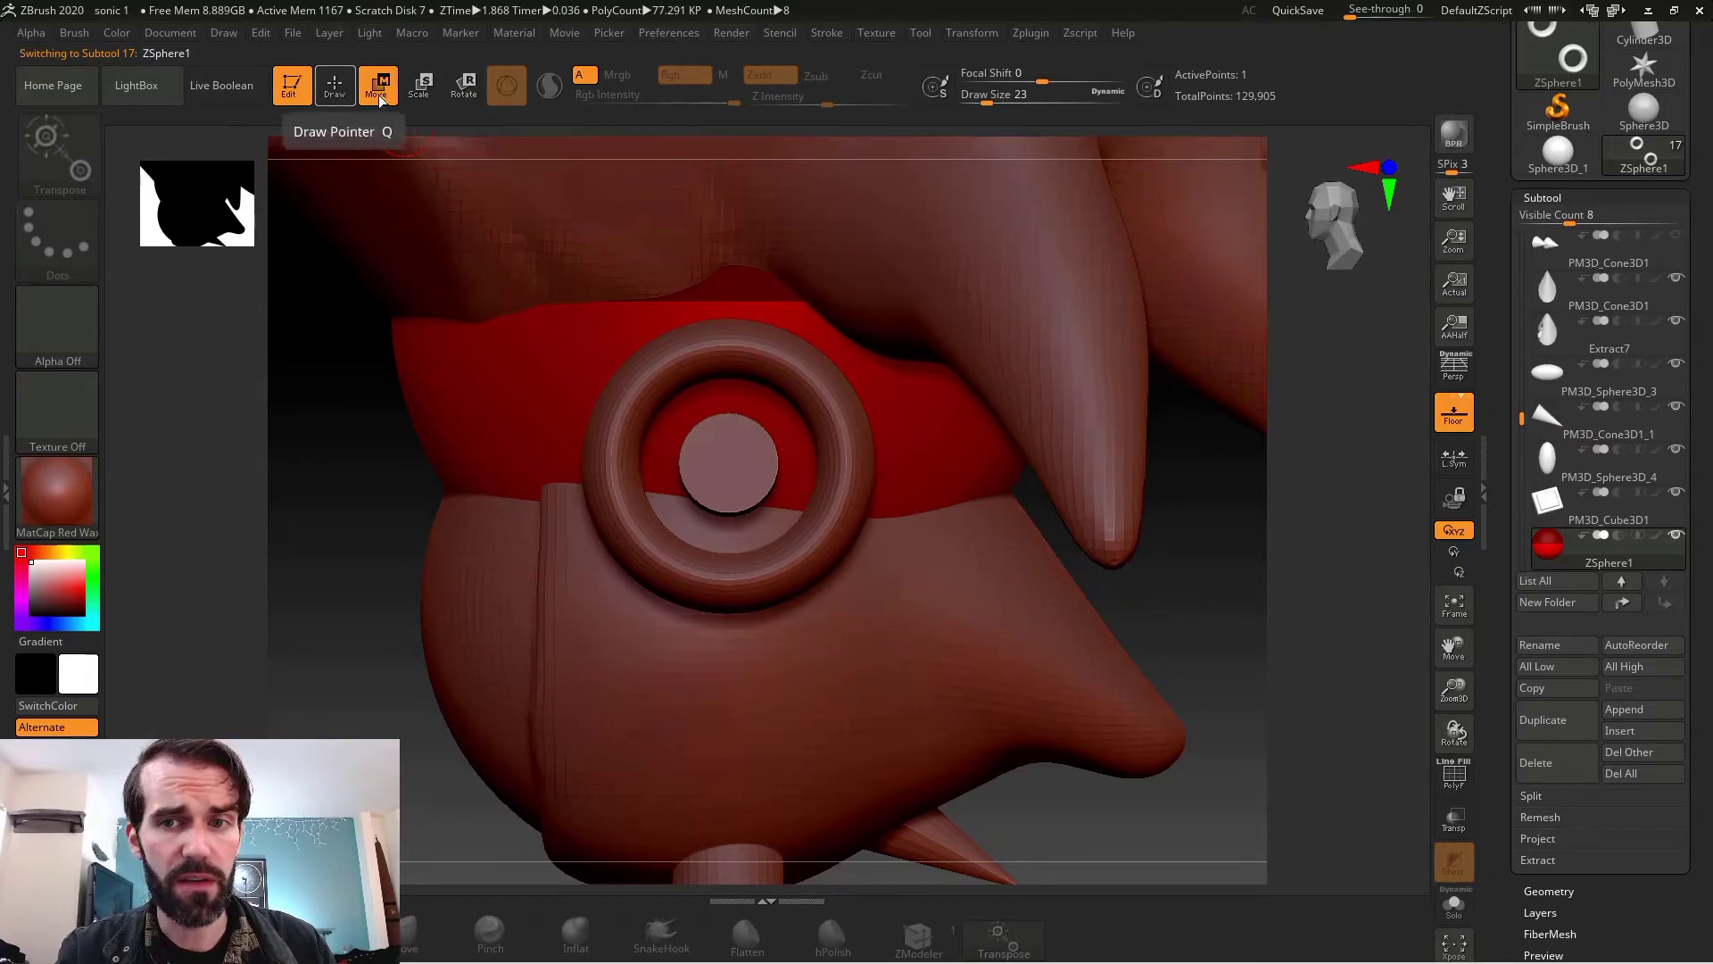
pyautogui.moveTo(1178, 569); pyautogui.dragTo(1226, 562)
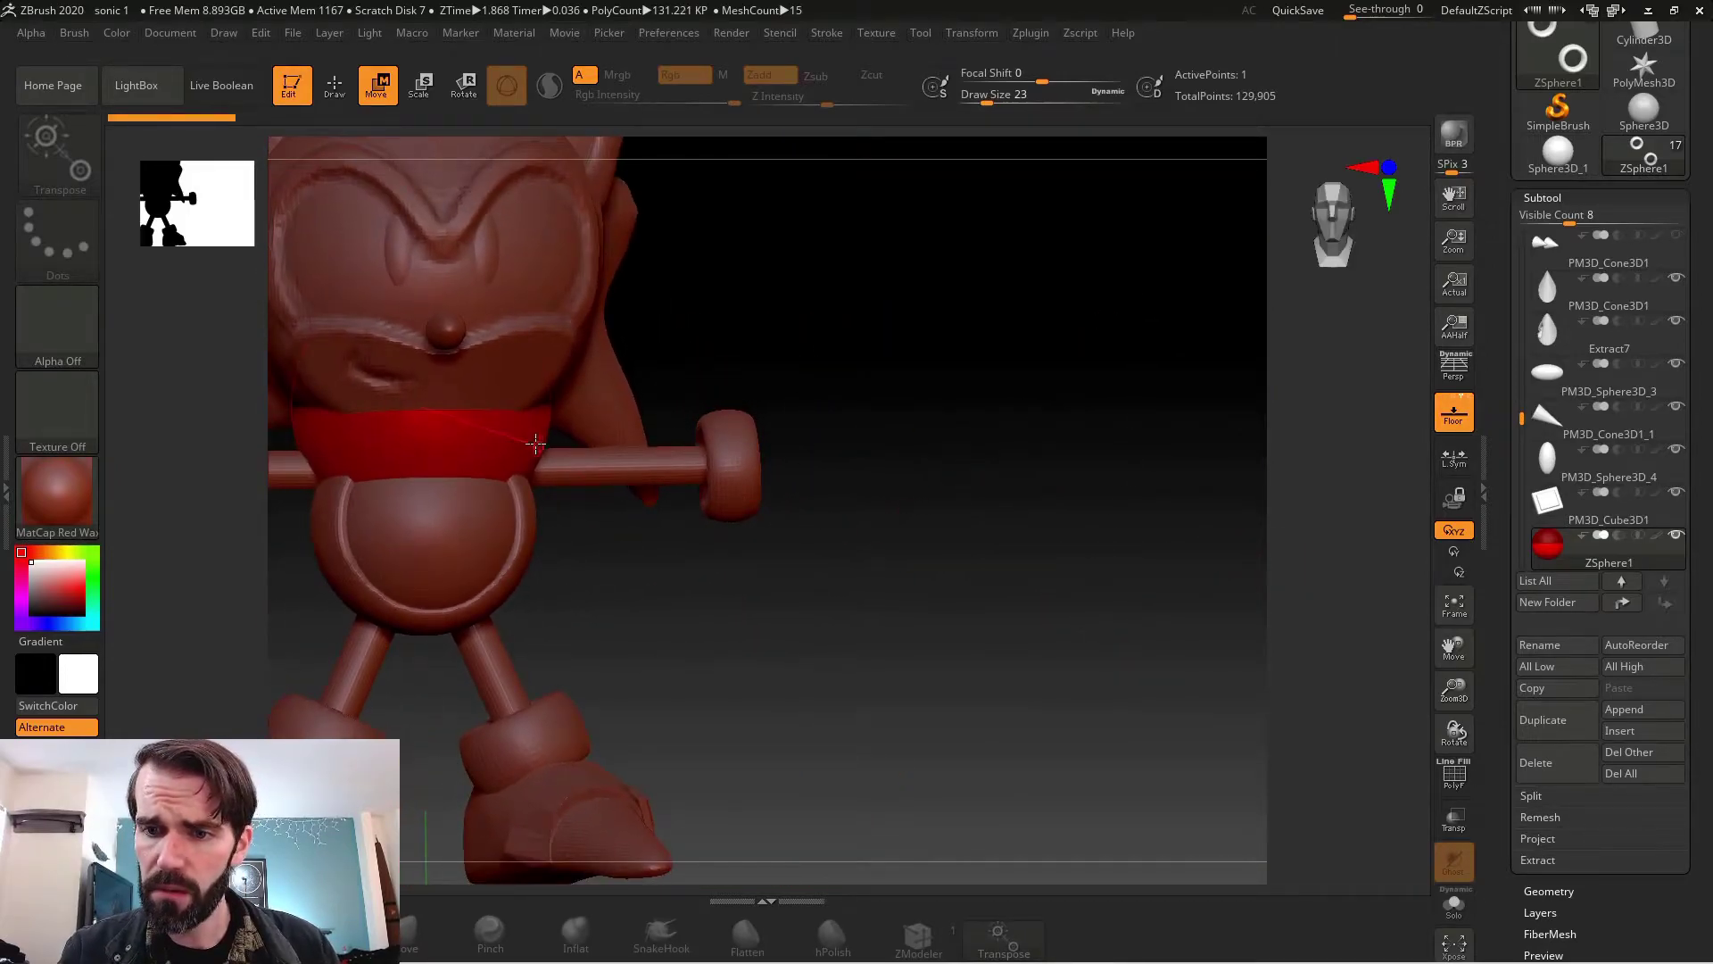
pyautogui.moveTo(482, 438); pyautogui.dragTo(783, 455)
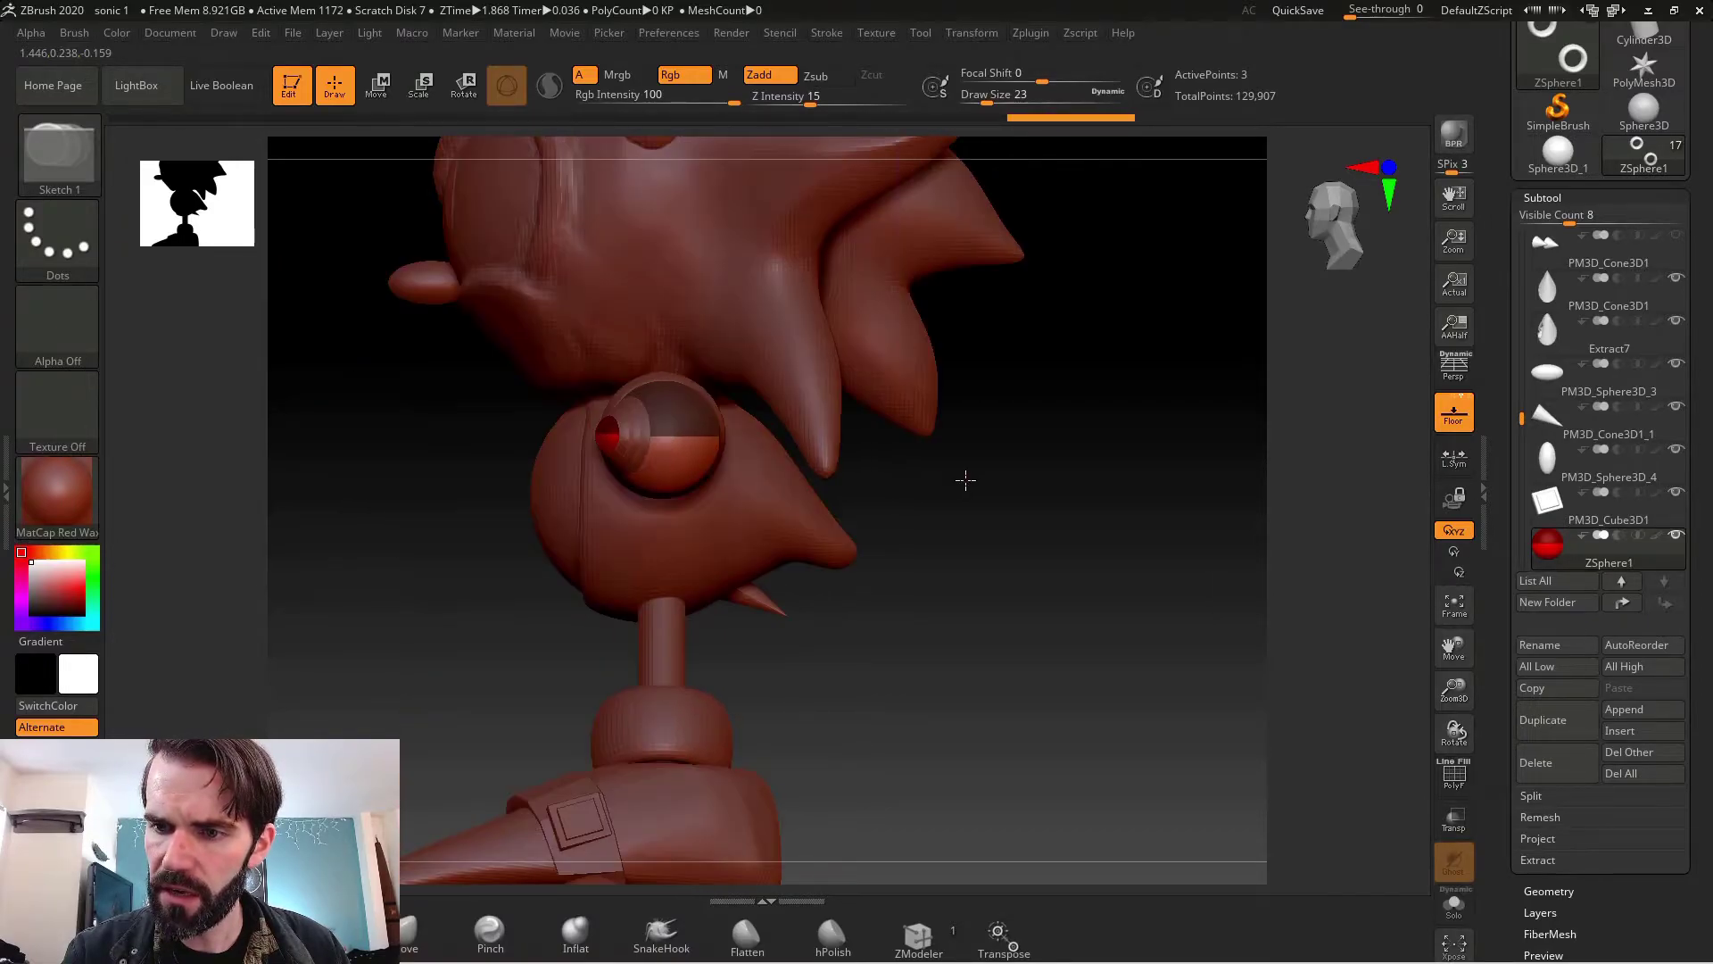
# - Draw child ZSpheres out of the palm ZSphere to form the base of the fingers at Draw Size 23
pyautogui.moveTo(965, 480); pyautogui.dragTo(934, 459)
pyautogui.moveTo(788, 474); pyautogui.dragTo(780, 474)
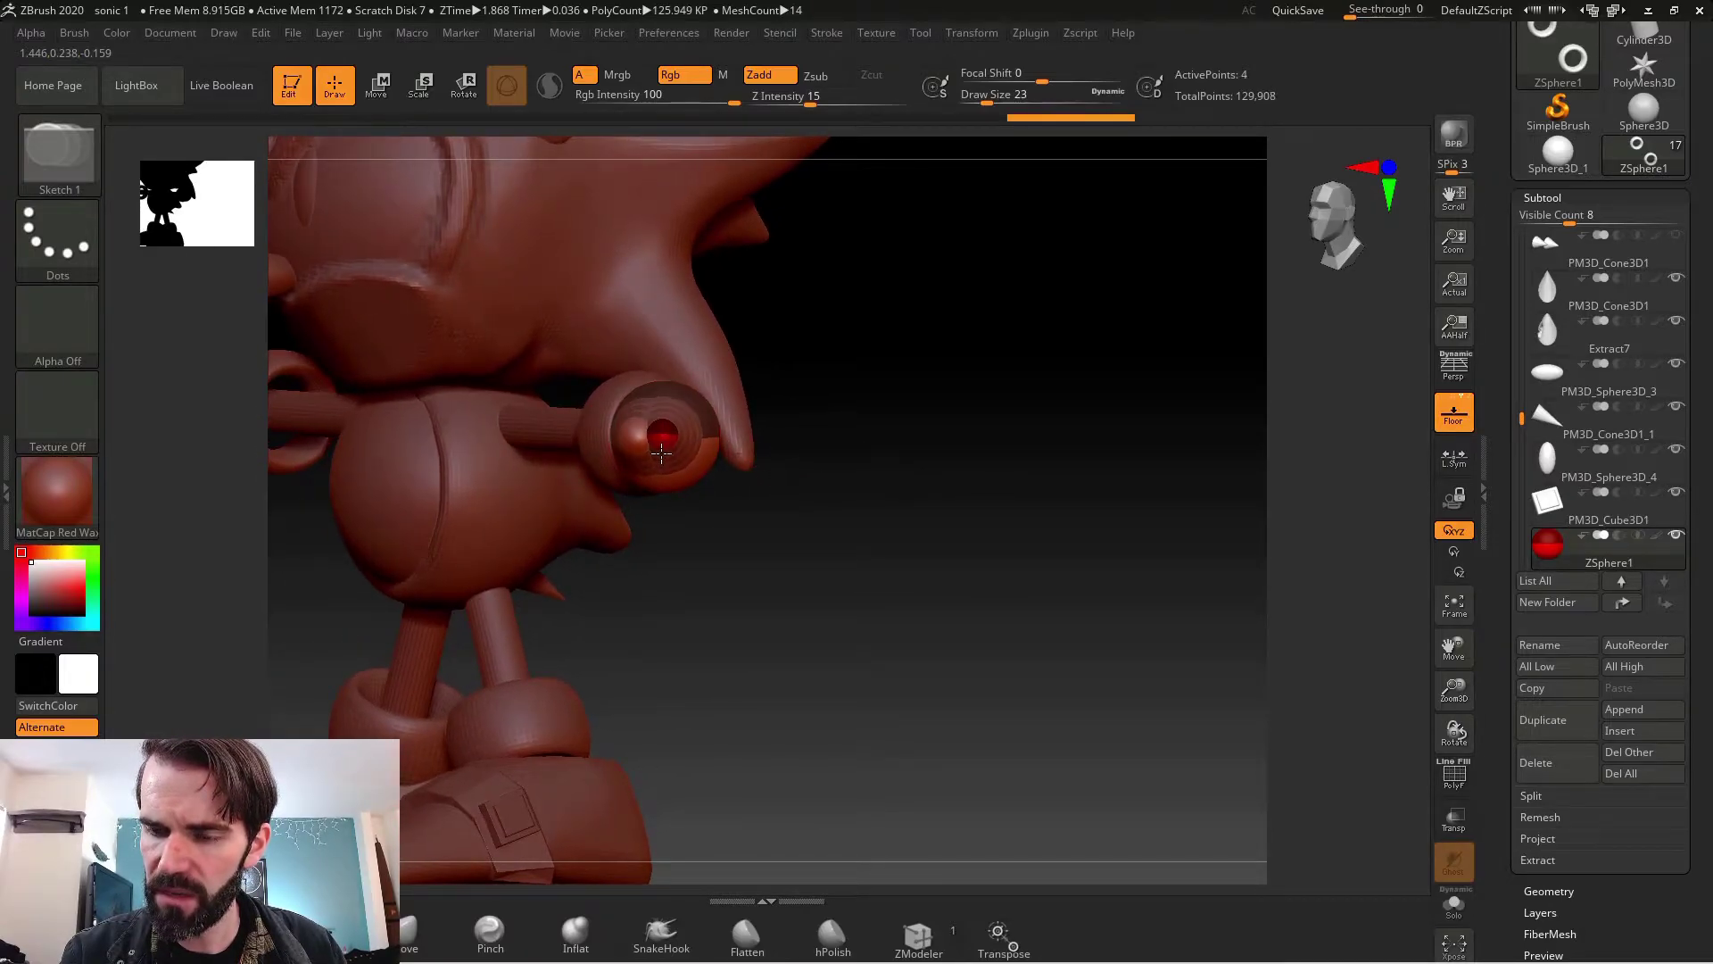
pyautogui.moveTo(825, 436); pyautogui.dragTo(714, 432)
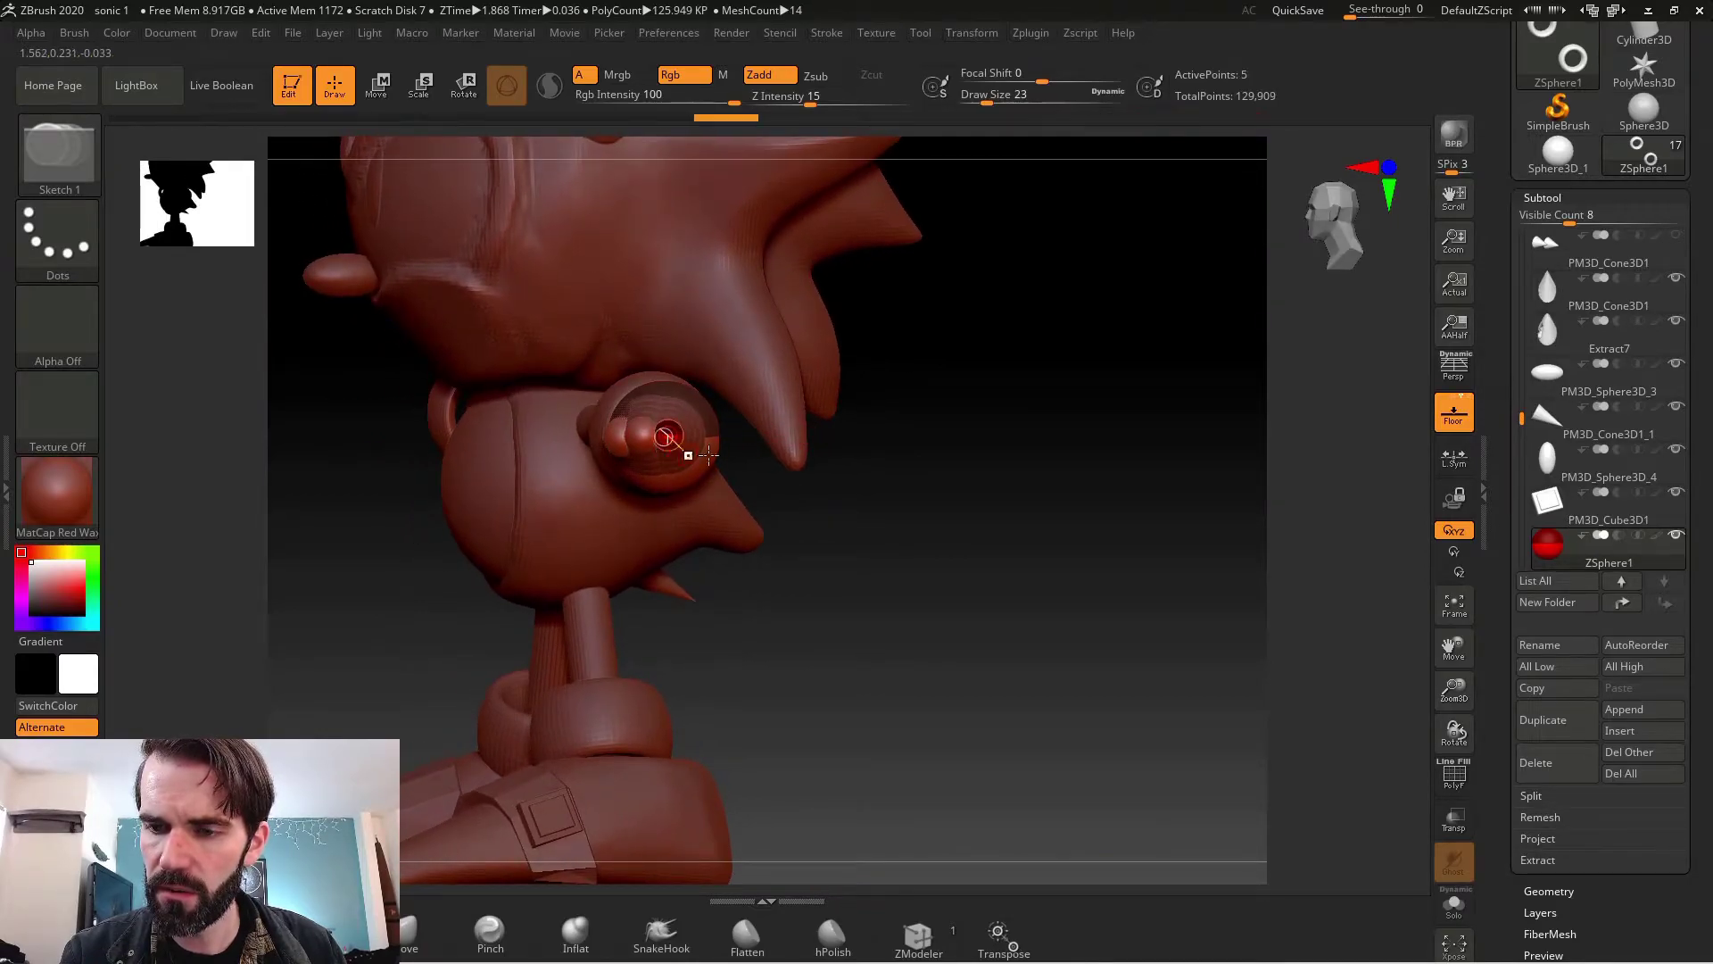
pyautogui.moveTo(843, 464); pyautogui.dragTo(807, 453)
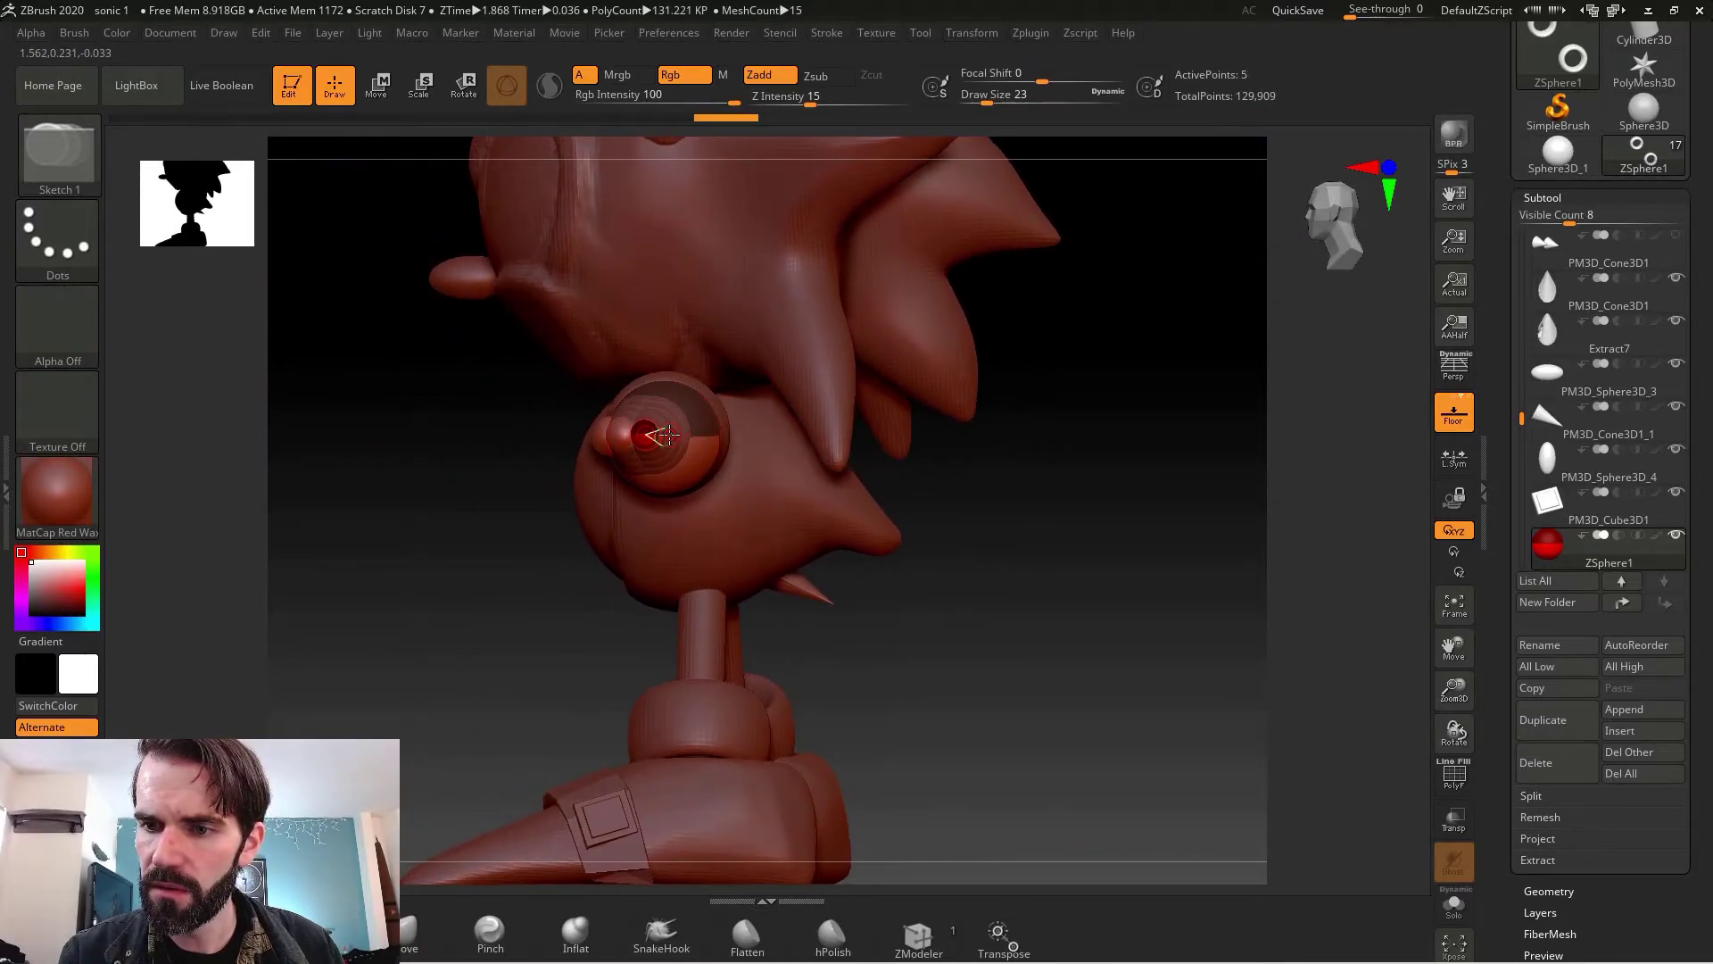
pyautogui.click(667, 450)
pyautogui.keyDown('shift'); pyautogui.moveTo(557, 565); pyautogui.dragTo(659, 457); pyautogui.keyUp('shift')
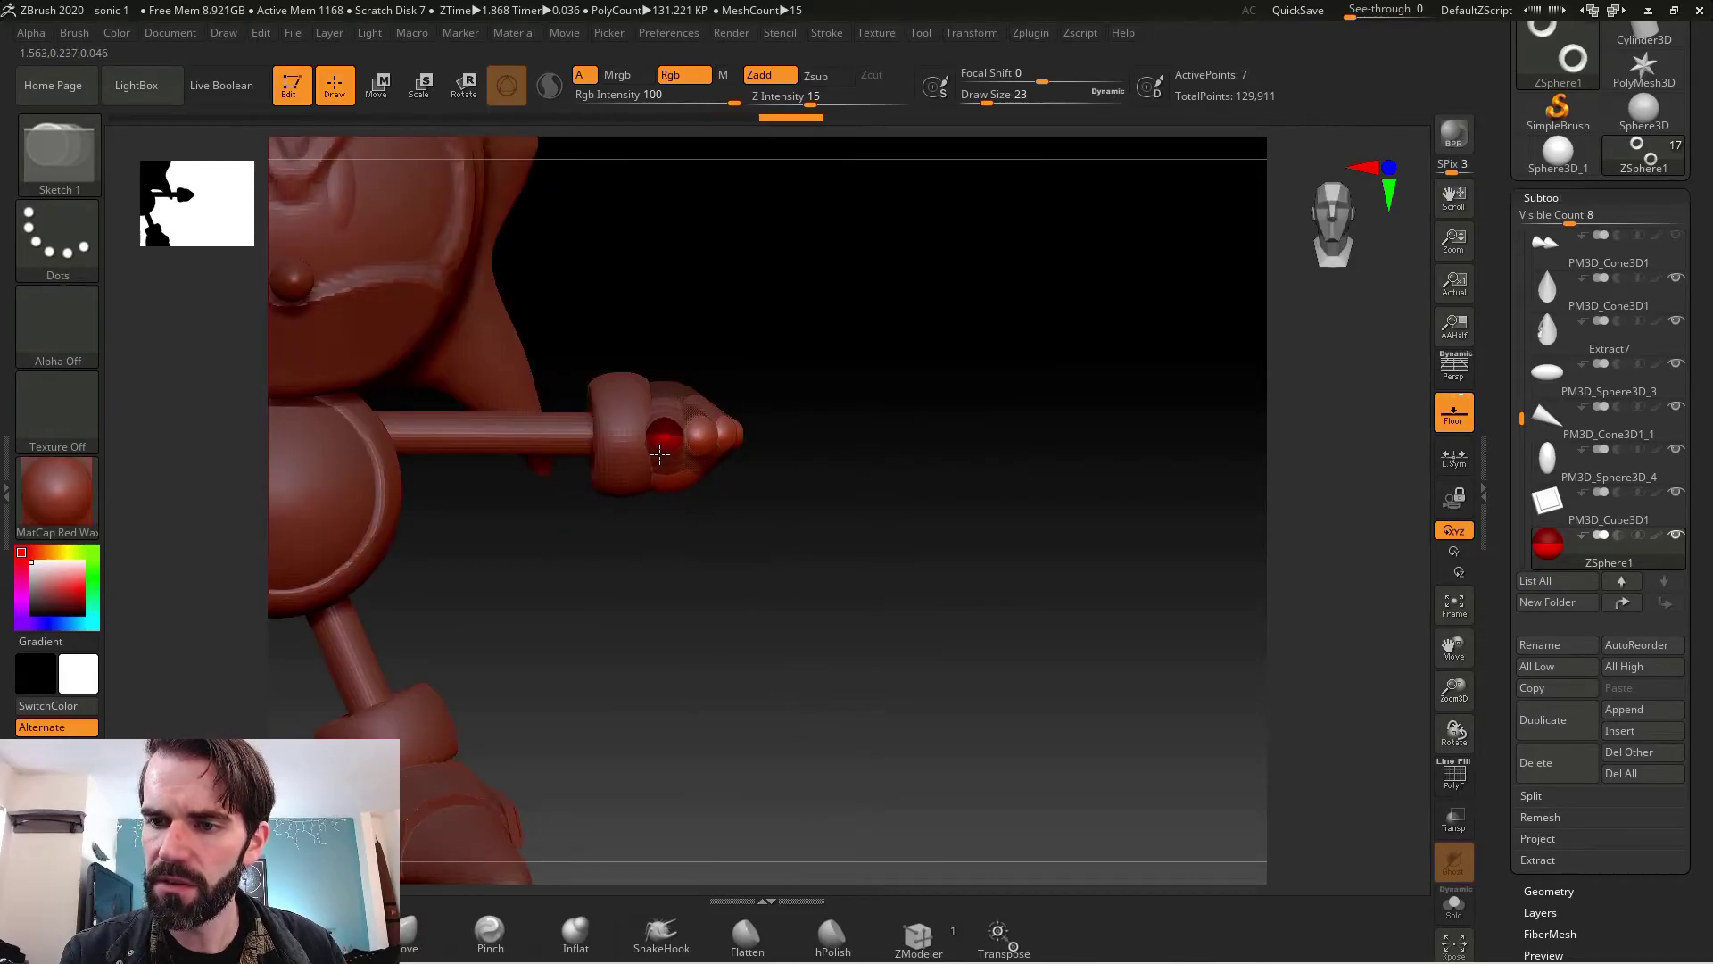
pyautogui.moveTo(795, 390); pyautogui.dragTo(652, 489)
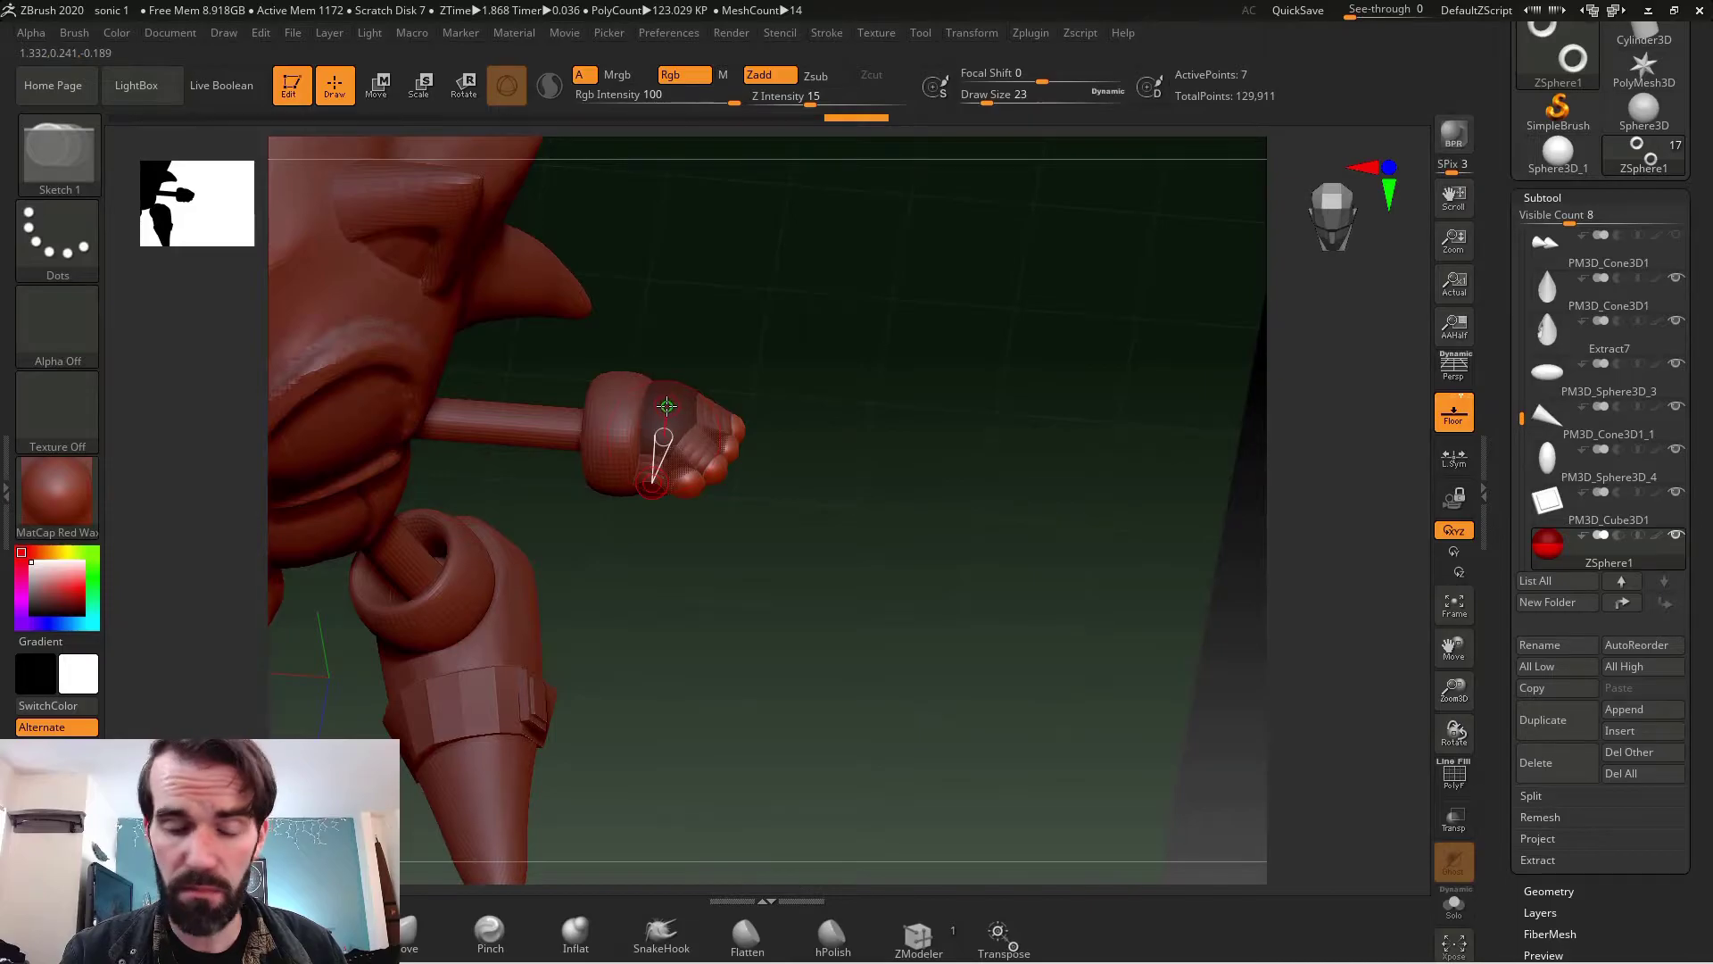
# - Add a child ZSphere on the inner side of the palm to start the thumb
pyautogui.press('e')
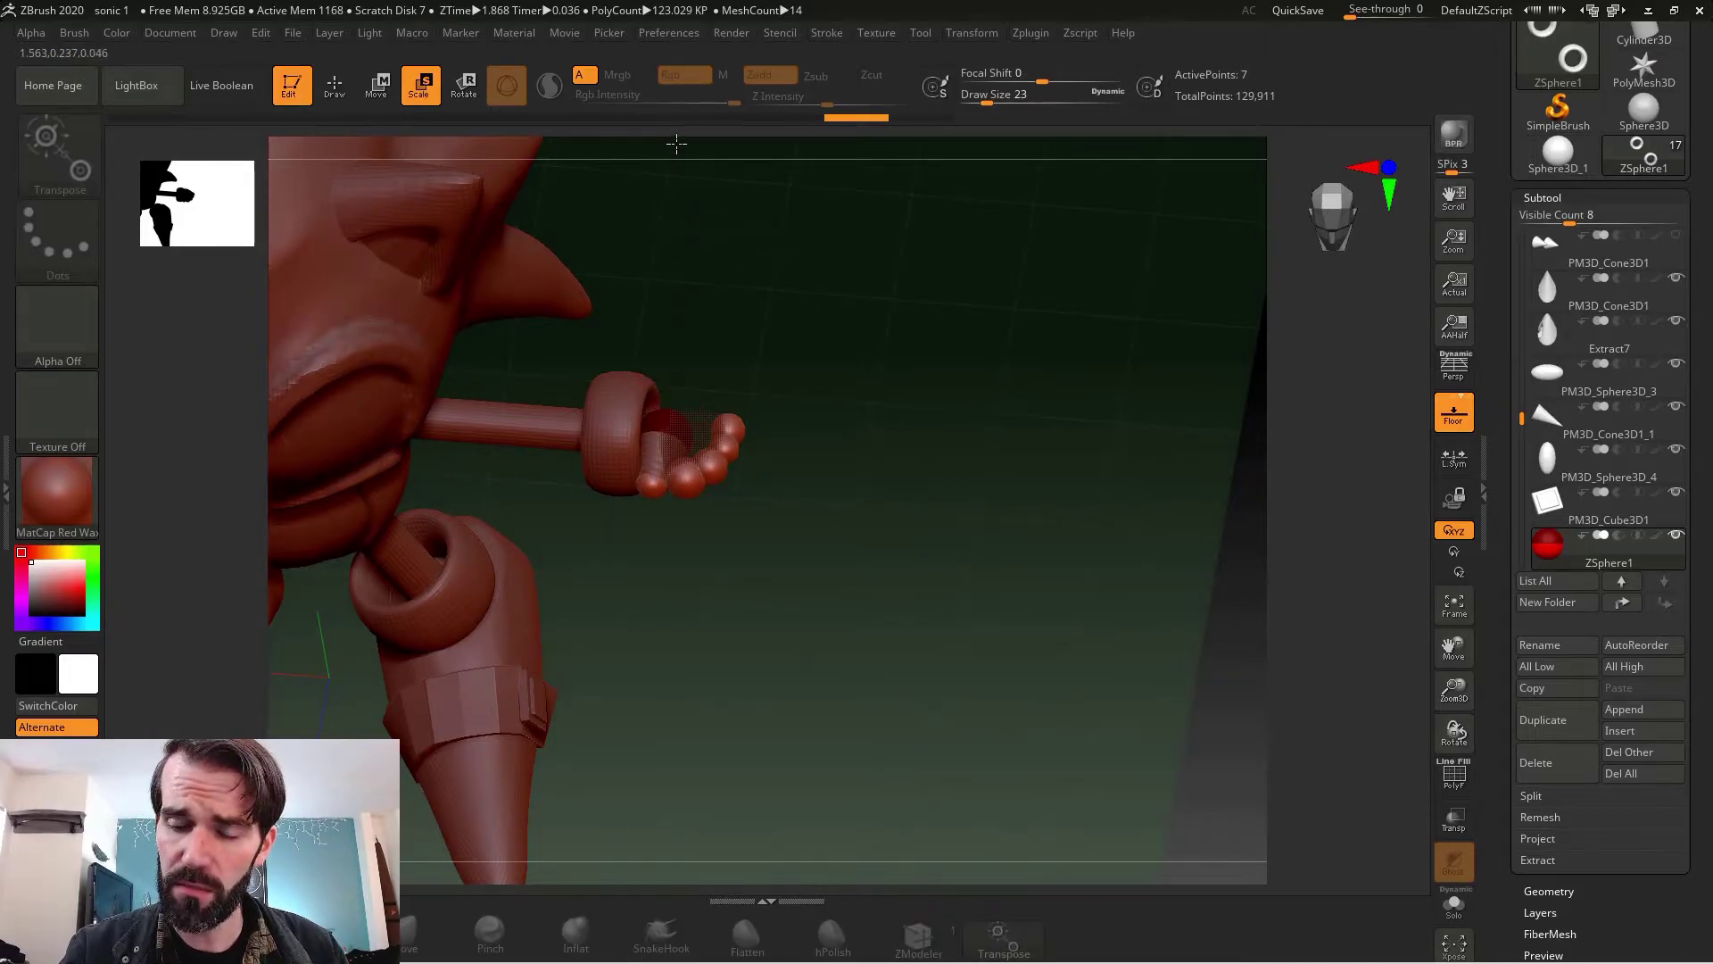
pyautogui.moveTo(839, 612)
pyautogui.mouseDown()
pyautogui.moveTo(822, 633)
pyautogui.moveTo(785, 500)
pyautogui.mouseUp()
pyautogui.press('q')
pyautogui.click(610, 478)
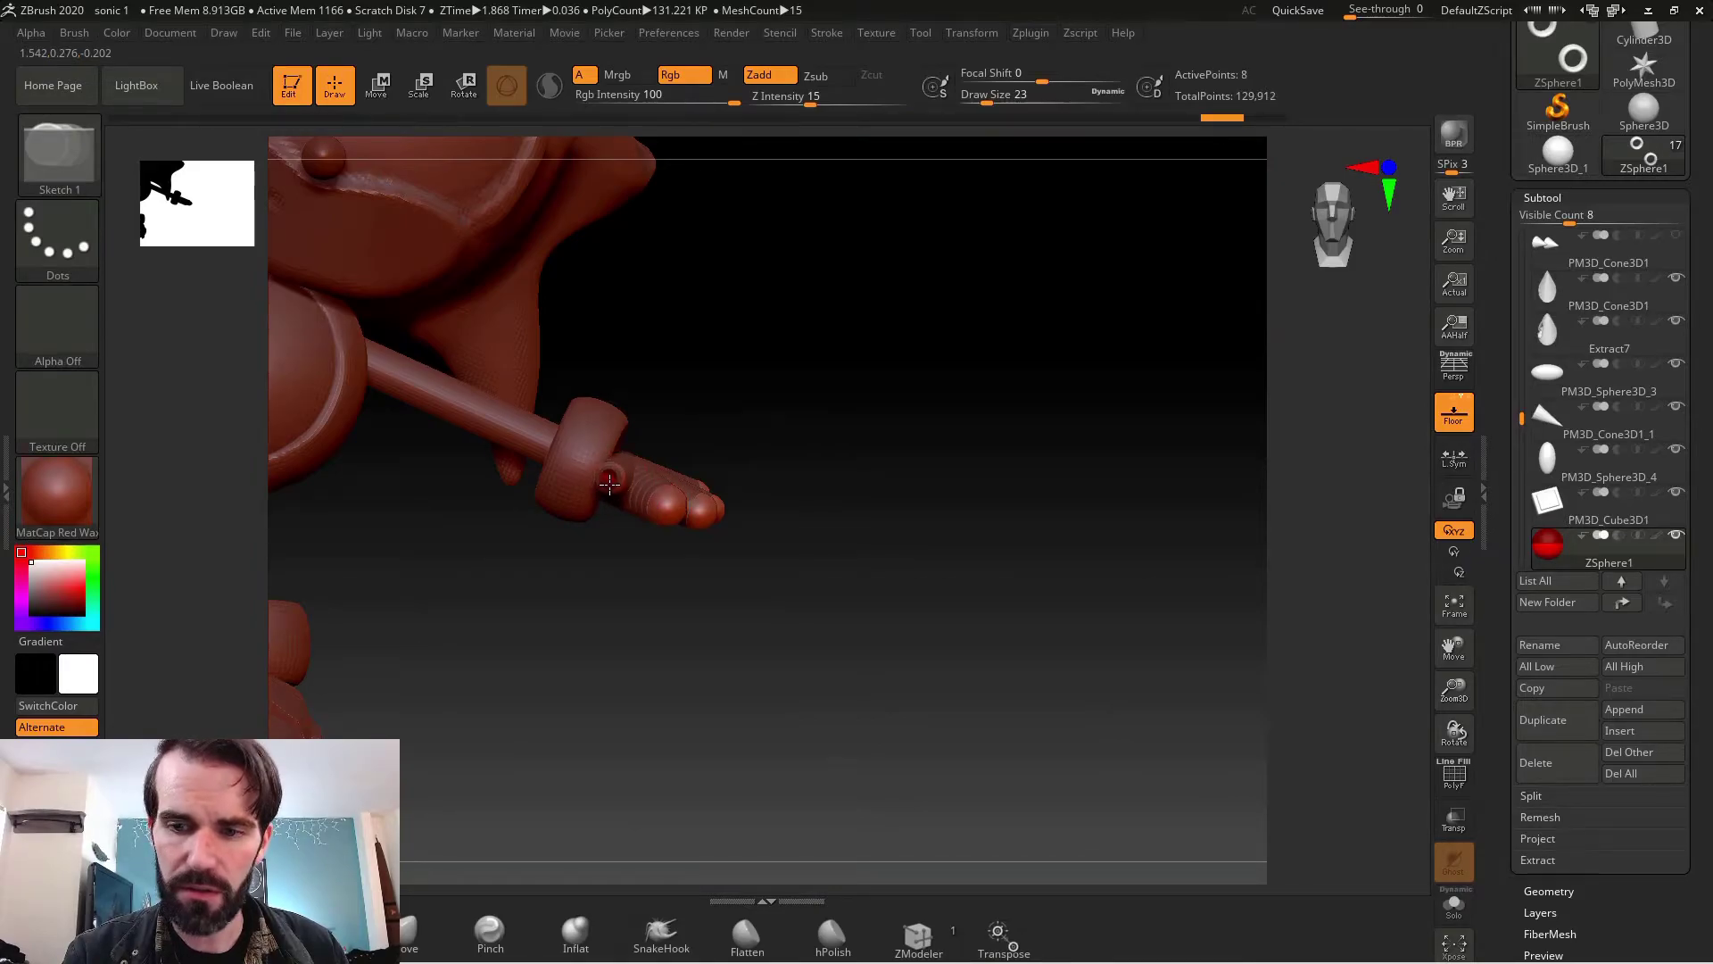
pyautogui.moveTo(609, 476)
pyautogui.mouseDown(button='right')
pyautogui.moveTo(563, 499)
pyautogui.moveTo(603, 482)
pyautogui.mouseUp(button='right')
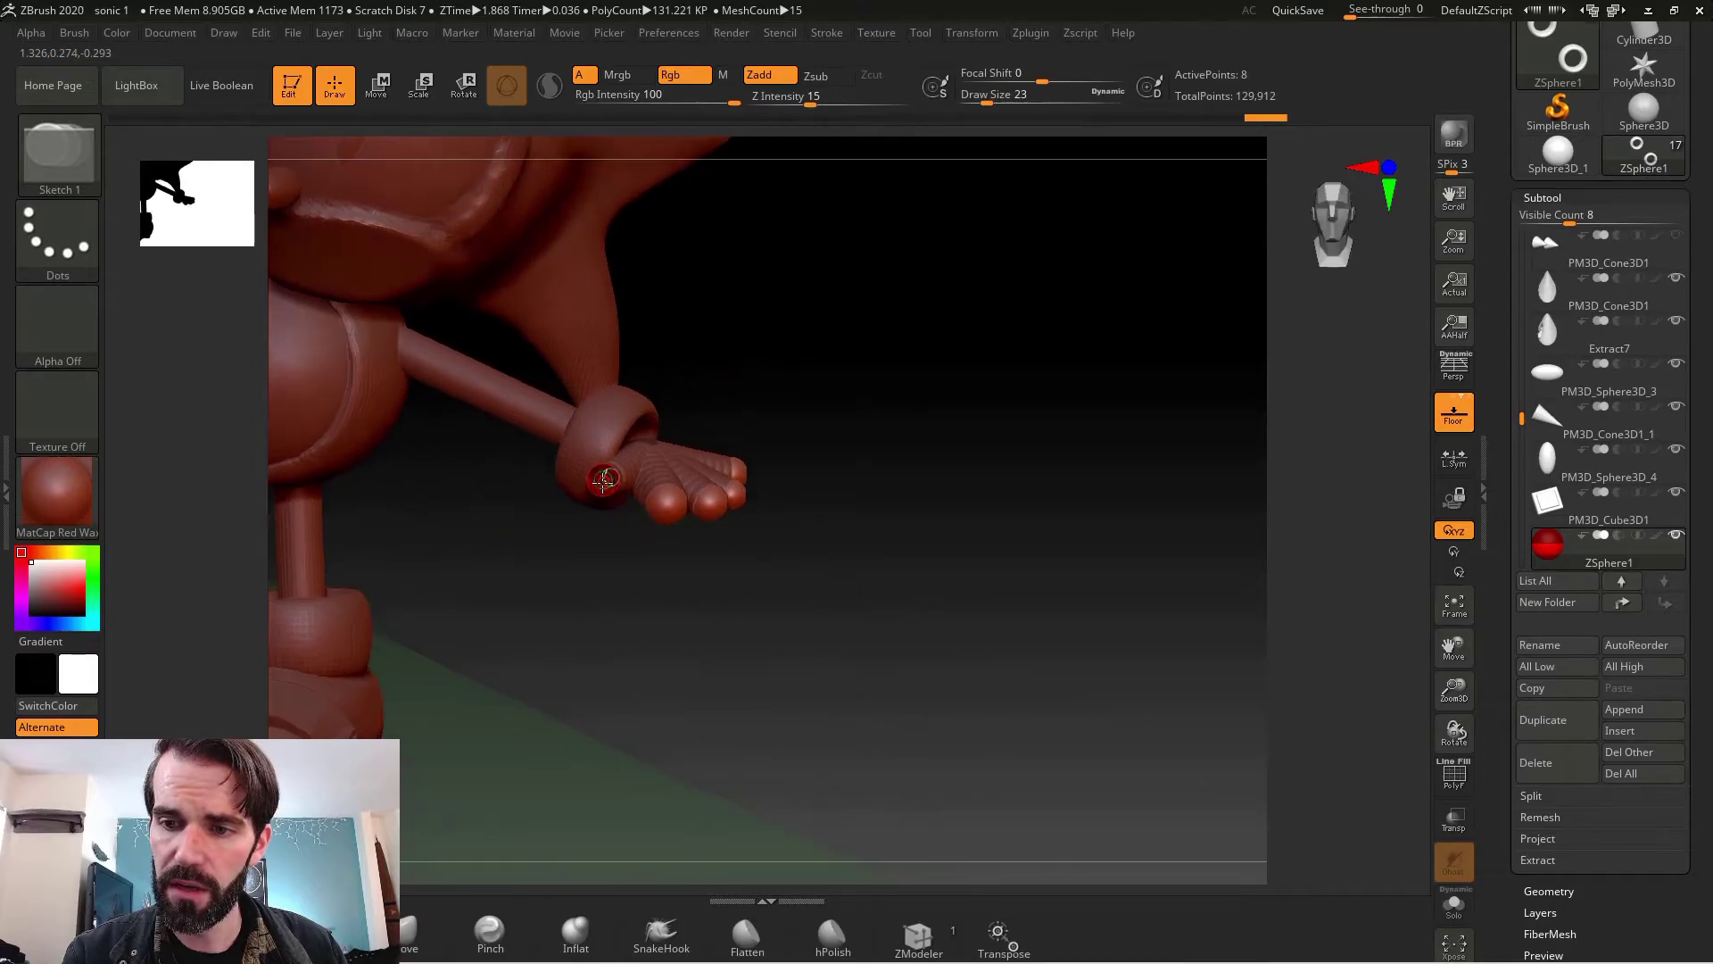
# - Extend the fingers by adding same-size child ZSpheres at the fingertips
pyautogui.click(673, 506)
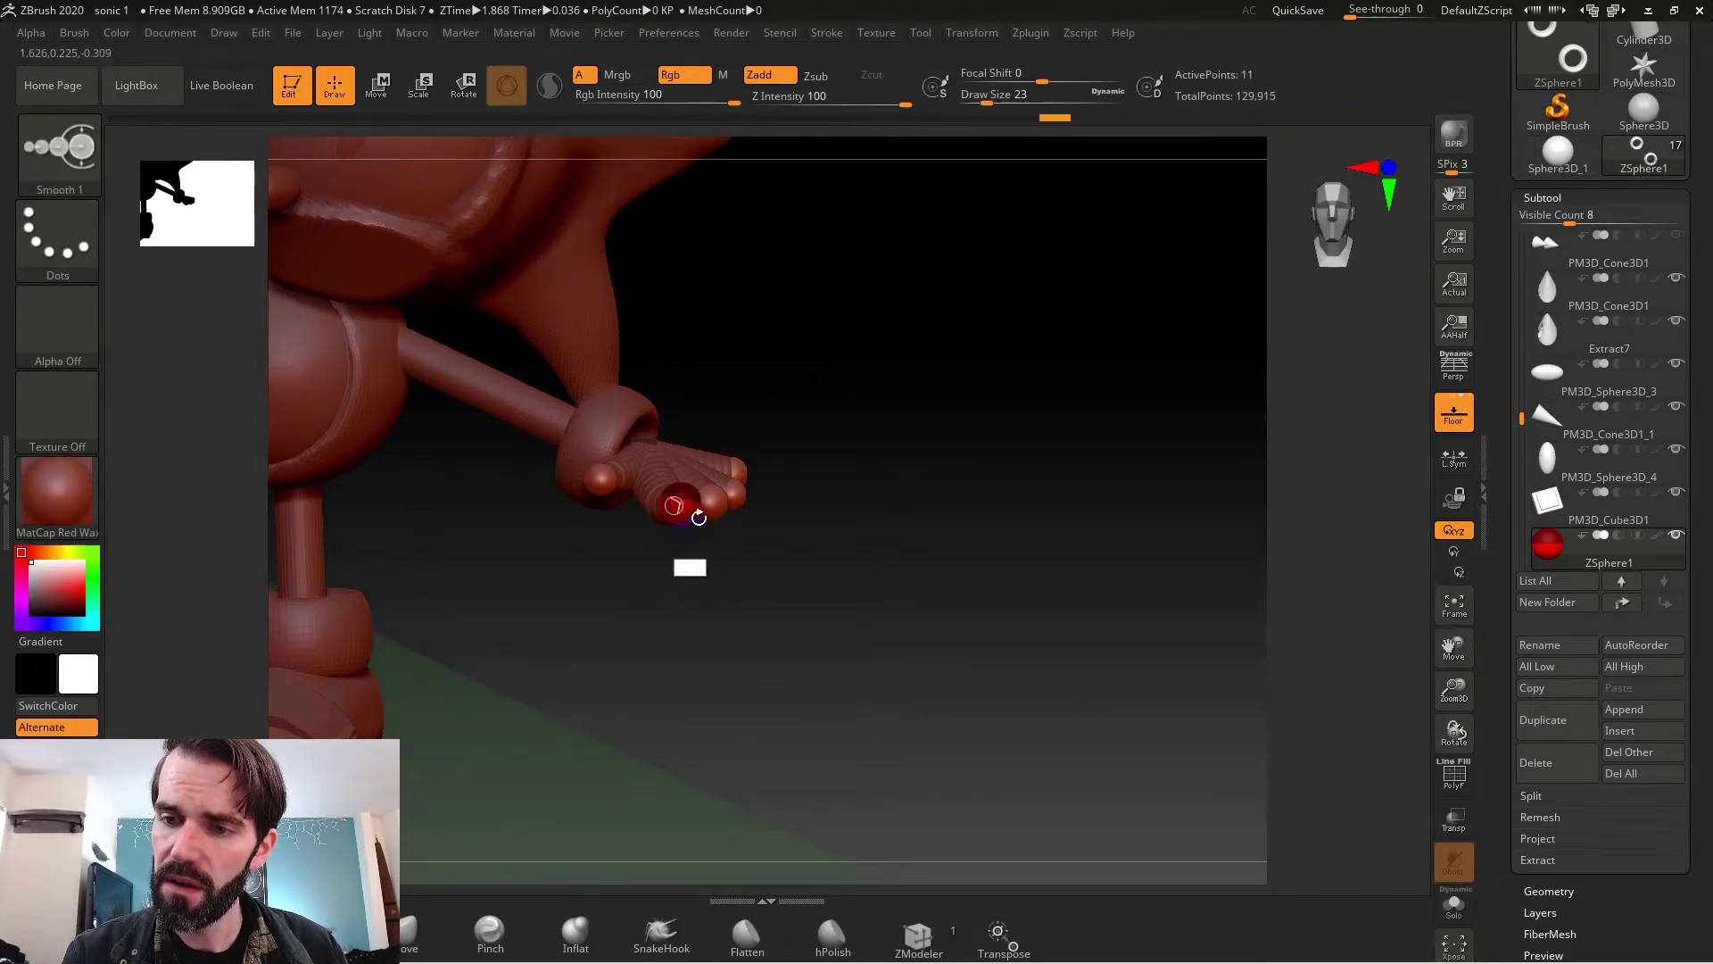
pyautogui.keyDown('shift'); pyautogui.click(721, 505); pyautogui.keyUp('shift')
pyautogui.keyDown('shift'); pyautogui.click(731, 502); pyautogui.keyUp('shift')
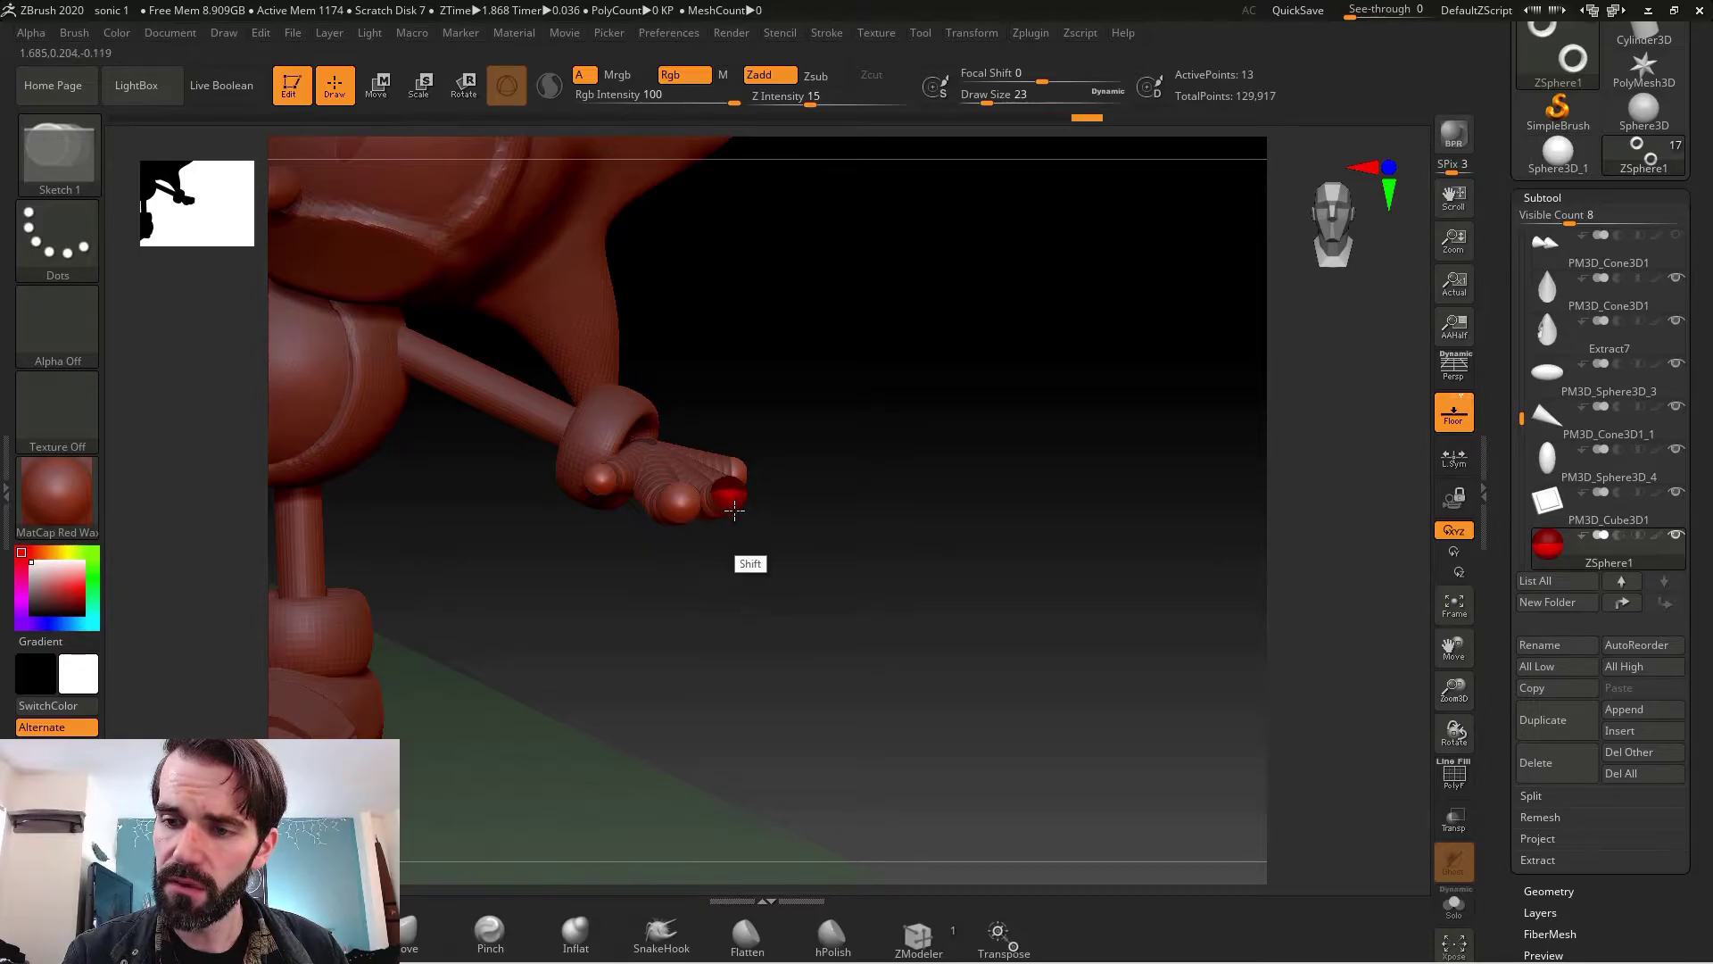
pyautogui.moveTo(776, 517)
pyautogui.mouseDown(button='right')
pyautogui.moveTo(822, 532)
pyautogui.moveTo(759, 490)
pyautogui.mouseUp(button='right')
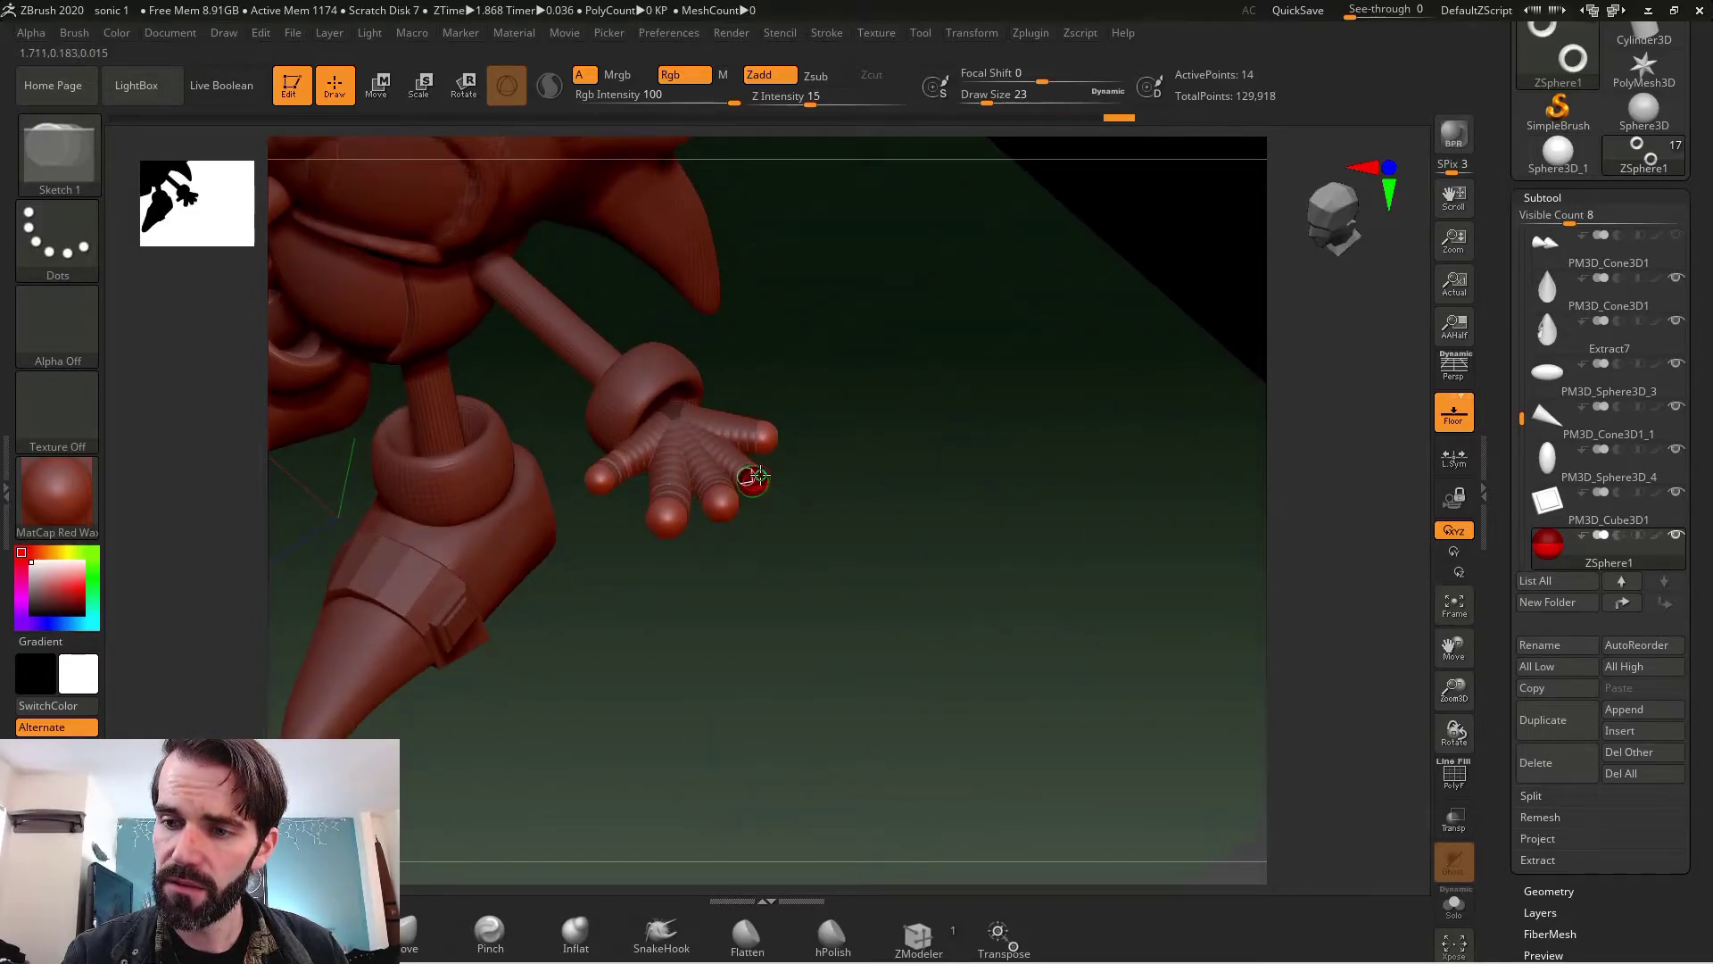
# - Add same-size child ZSpheres to the remaining fingertips and move the tips outward to lengthen and bend the fingers
pyautogui.keyDown('shift'); pyautogui.click(776, 435); pyautogui.keyUp('shift')
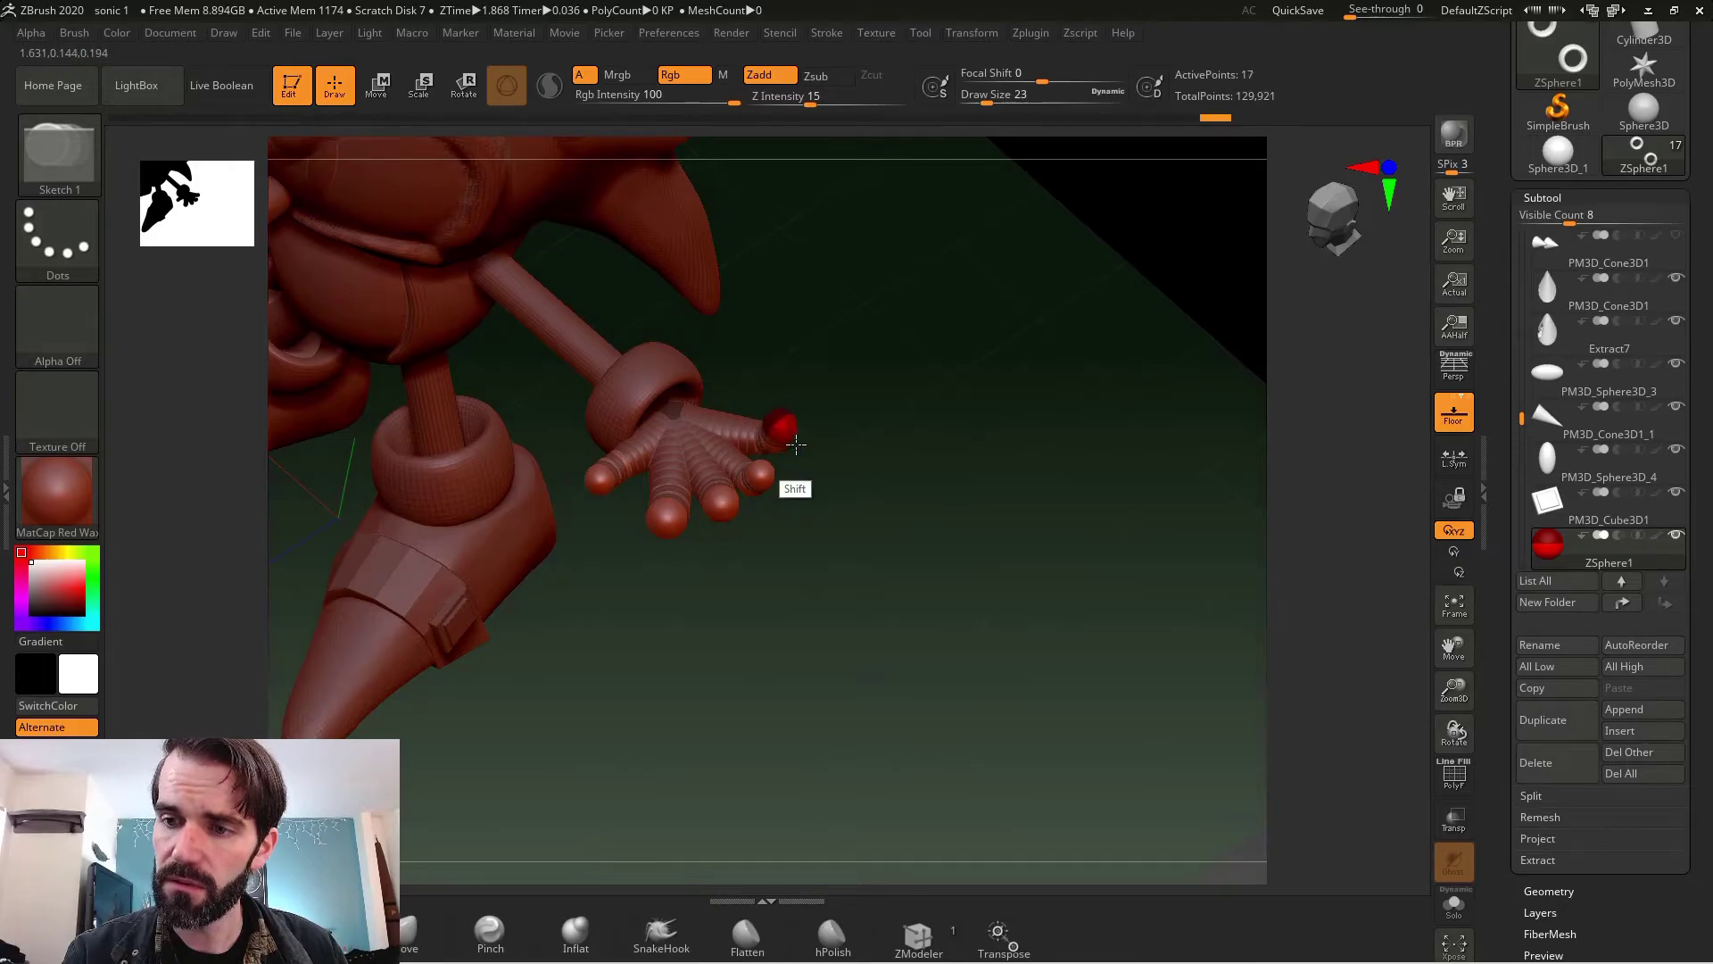
pyautogui.keyDown('shift'); pyautogui.click(737, 492); pyautogui.keyUp('shift')
pyautogui.press('w')
pyautogui.moveTo(604, 481); pyautogui.dragTo(673, 574)
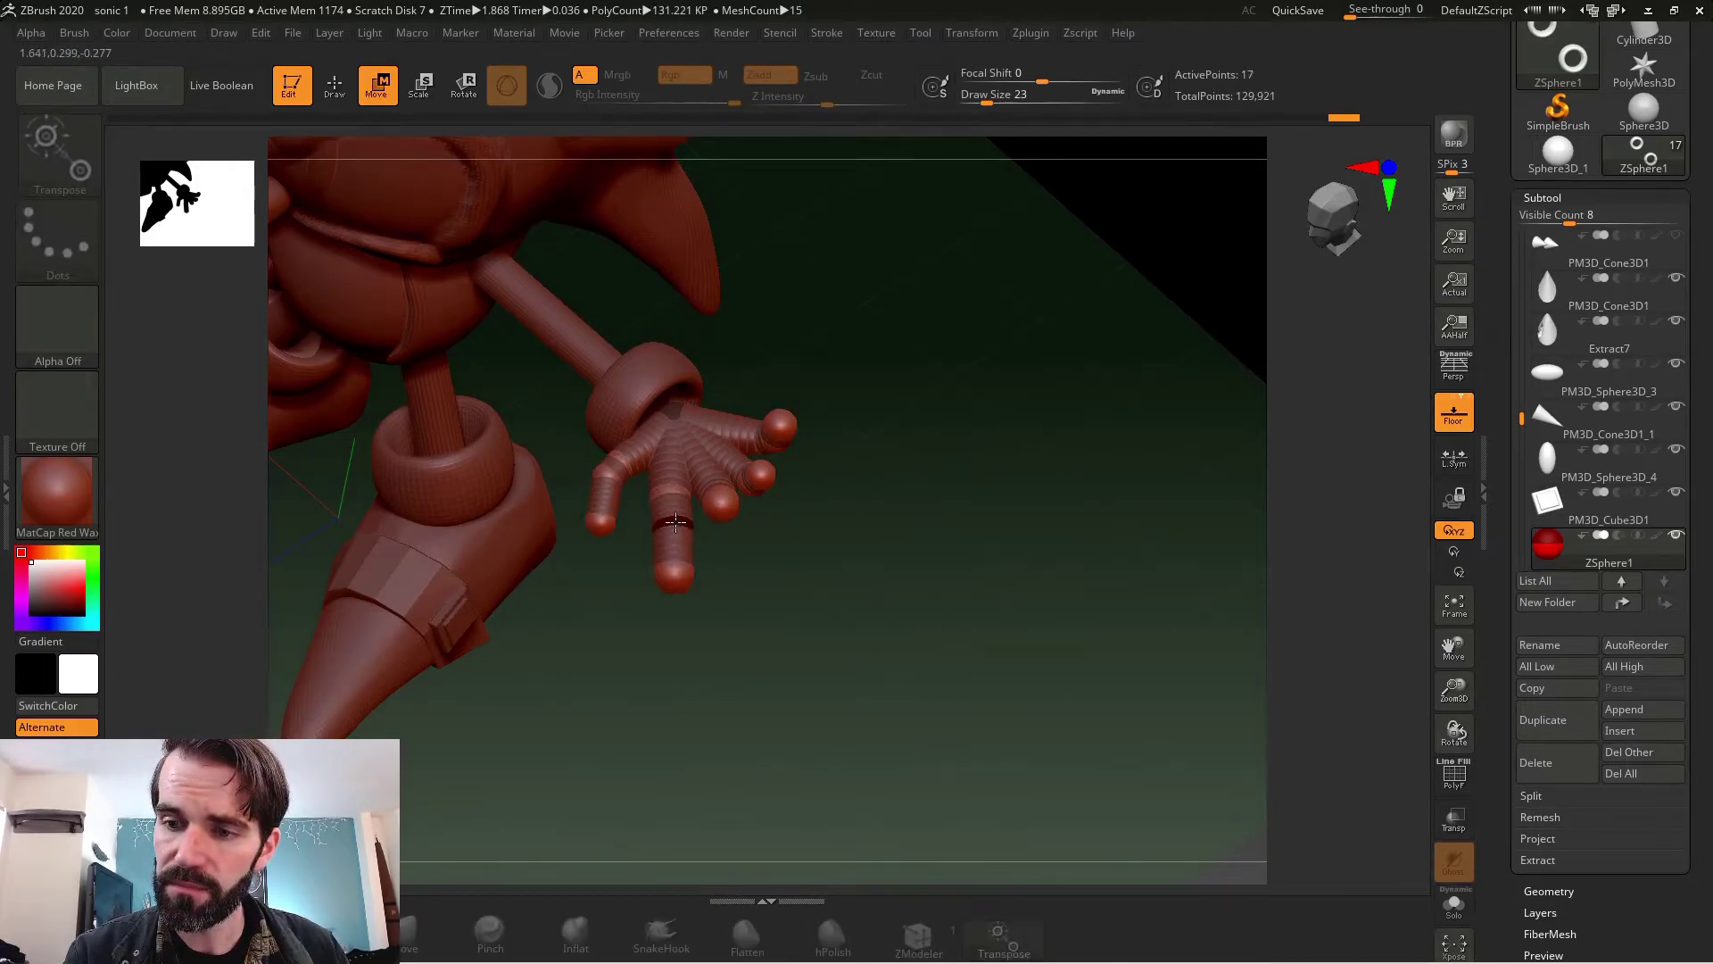
pyautogui.moveTo(720, 499); pyautogui.dragTo(737, 560)
pyautogui.moveTo(762, 478); pyautogui.dragTo(785, 546)
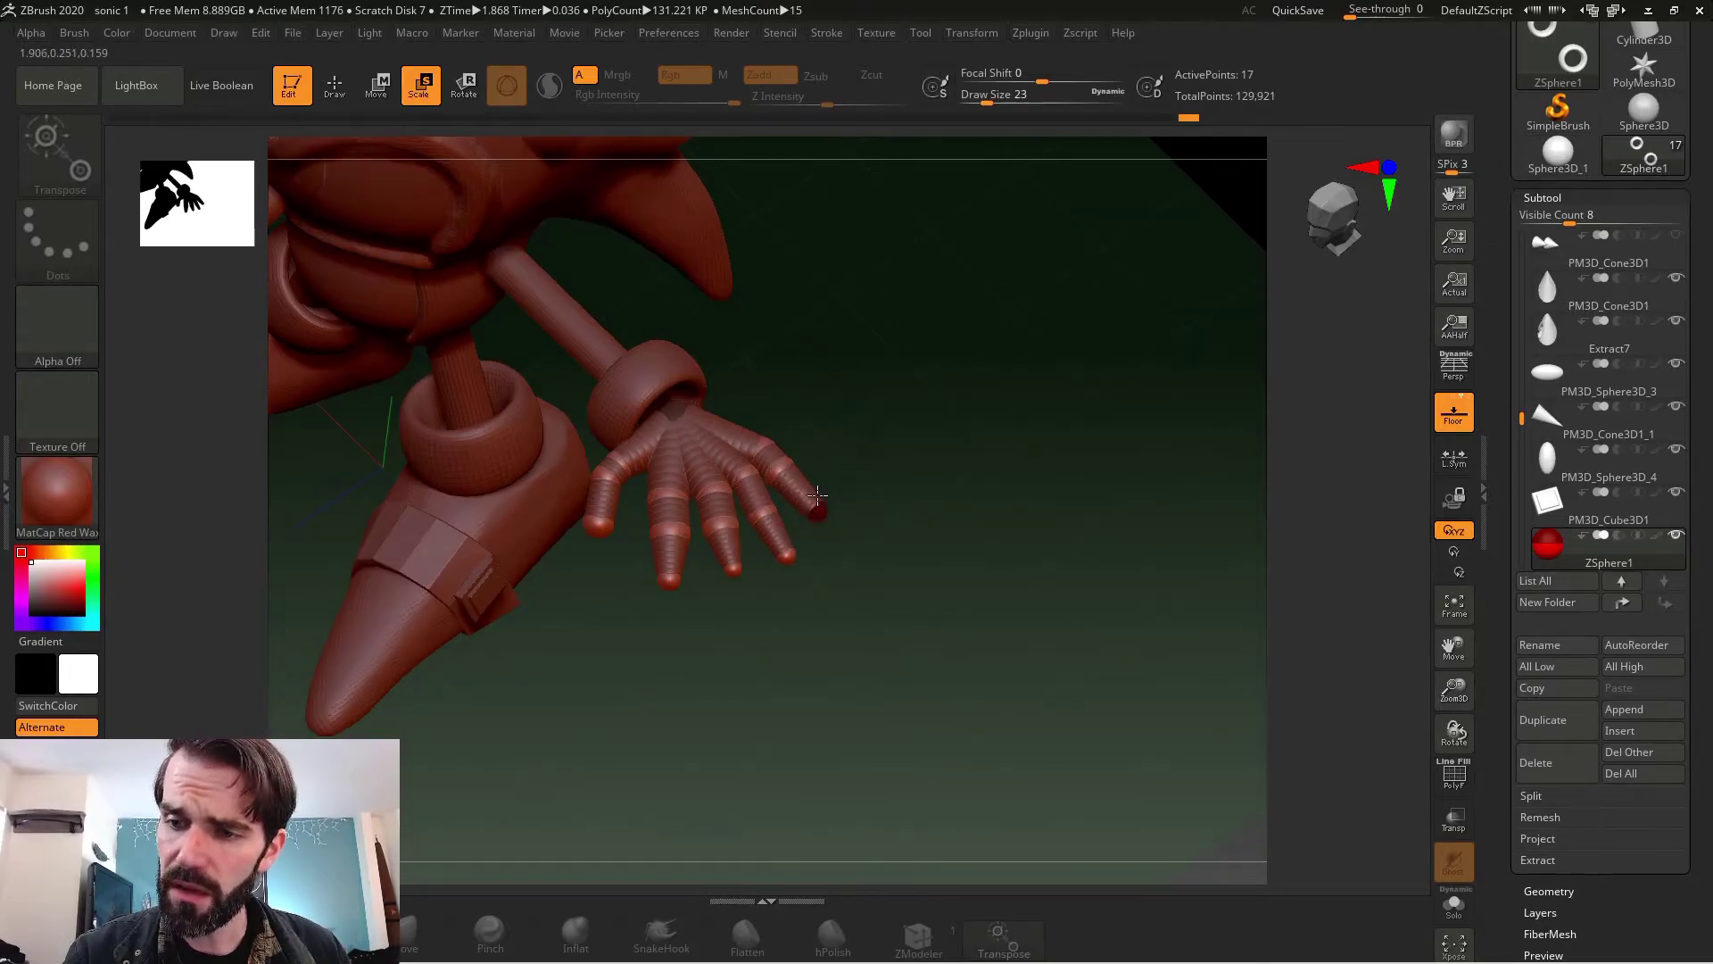
# - Redo the latest edits to the finger ZSpheres and check the hand from several angles
pyautogui.hotkey('ctrl', 'shift', 'z')
pyautogui.hotkey('ctrl', 'shift', 'z')
pyautogui.hotkey('ctrl', 'shift', 'z')
pyautogui.hotkey('ctrl', 'shift', 'z')
pyautogui.hotkey('ctrl', 'shift', 'z')
pyautogui.hotkey('ctrl', 'shift', 'z')
pyautogui.hotkey('ctrl', 'shift', 'z')
pyautogui.hotkey('ctrl', 'shift', 'z')
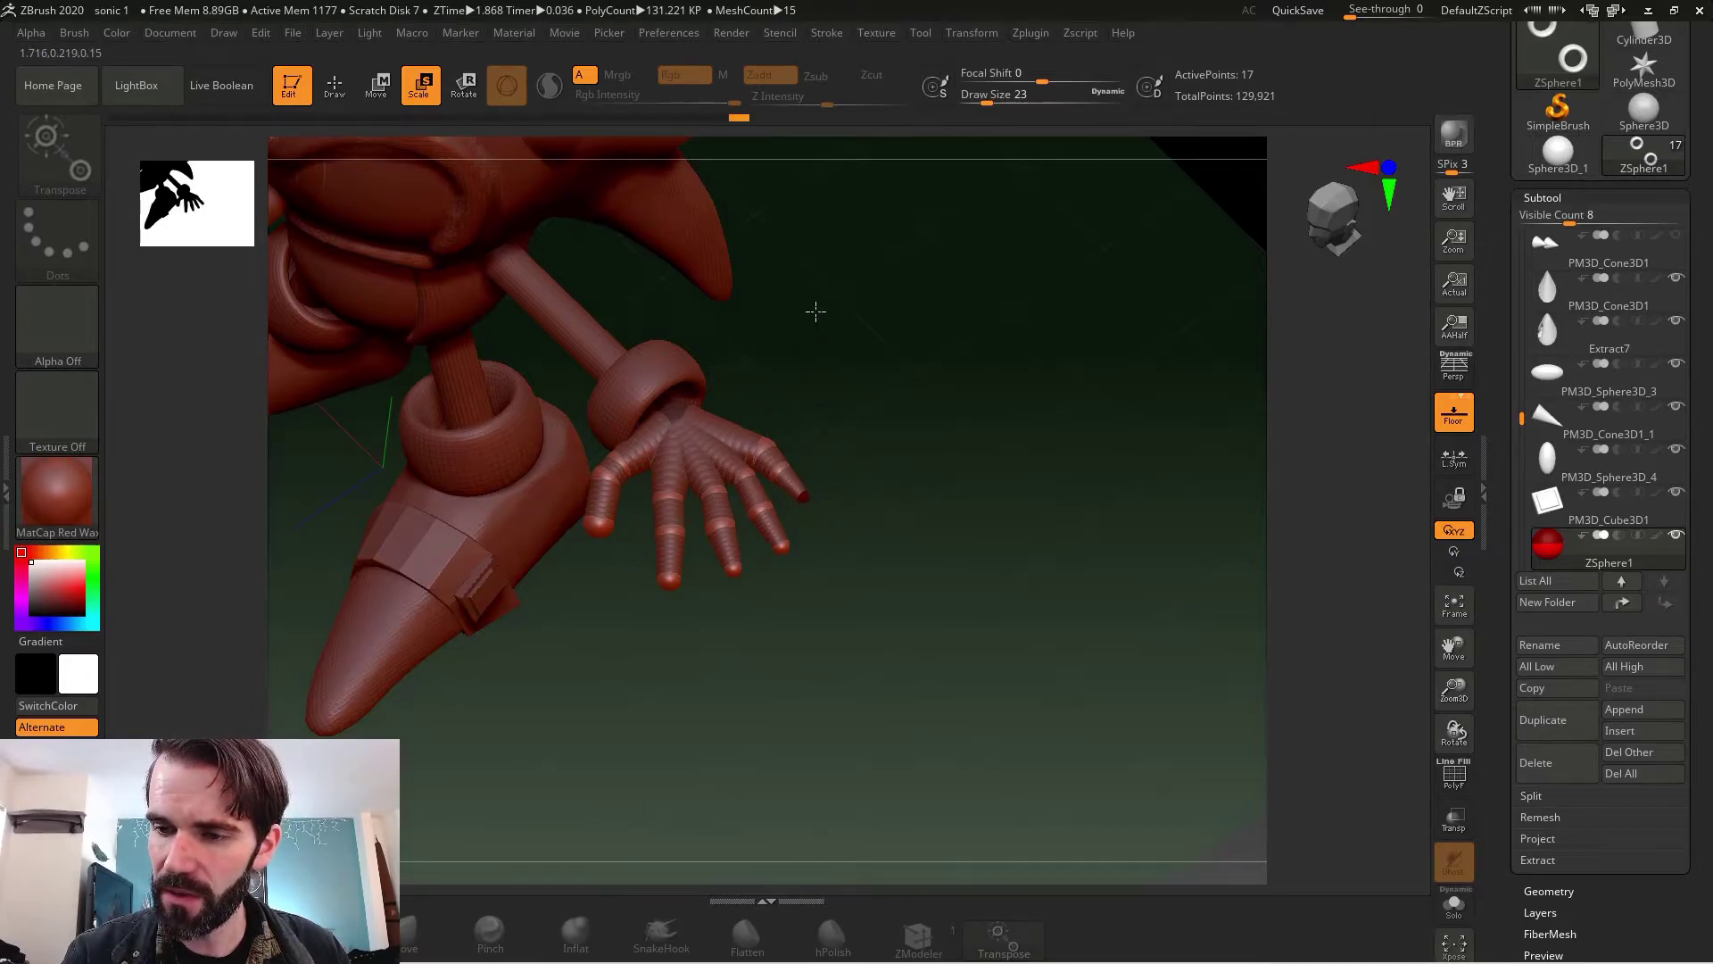
pyautogui.moveTo(816, 312); pyautogui.dragTo(803, 487)
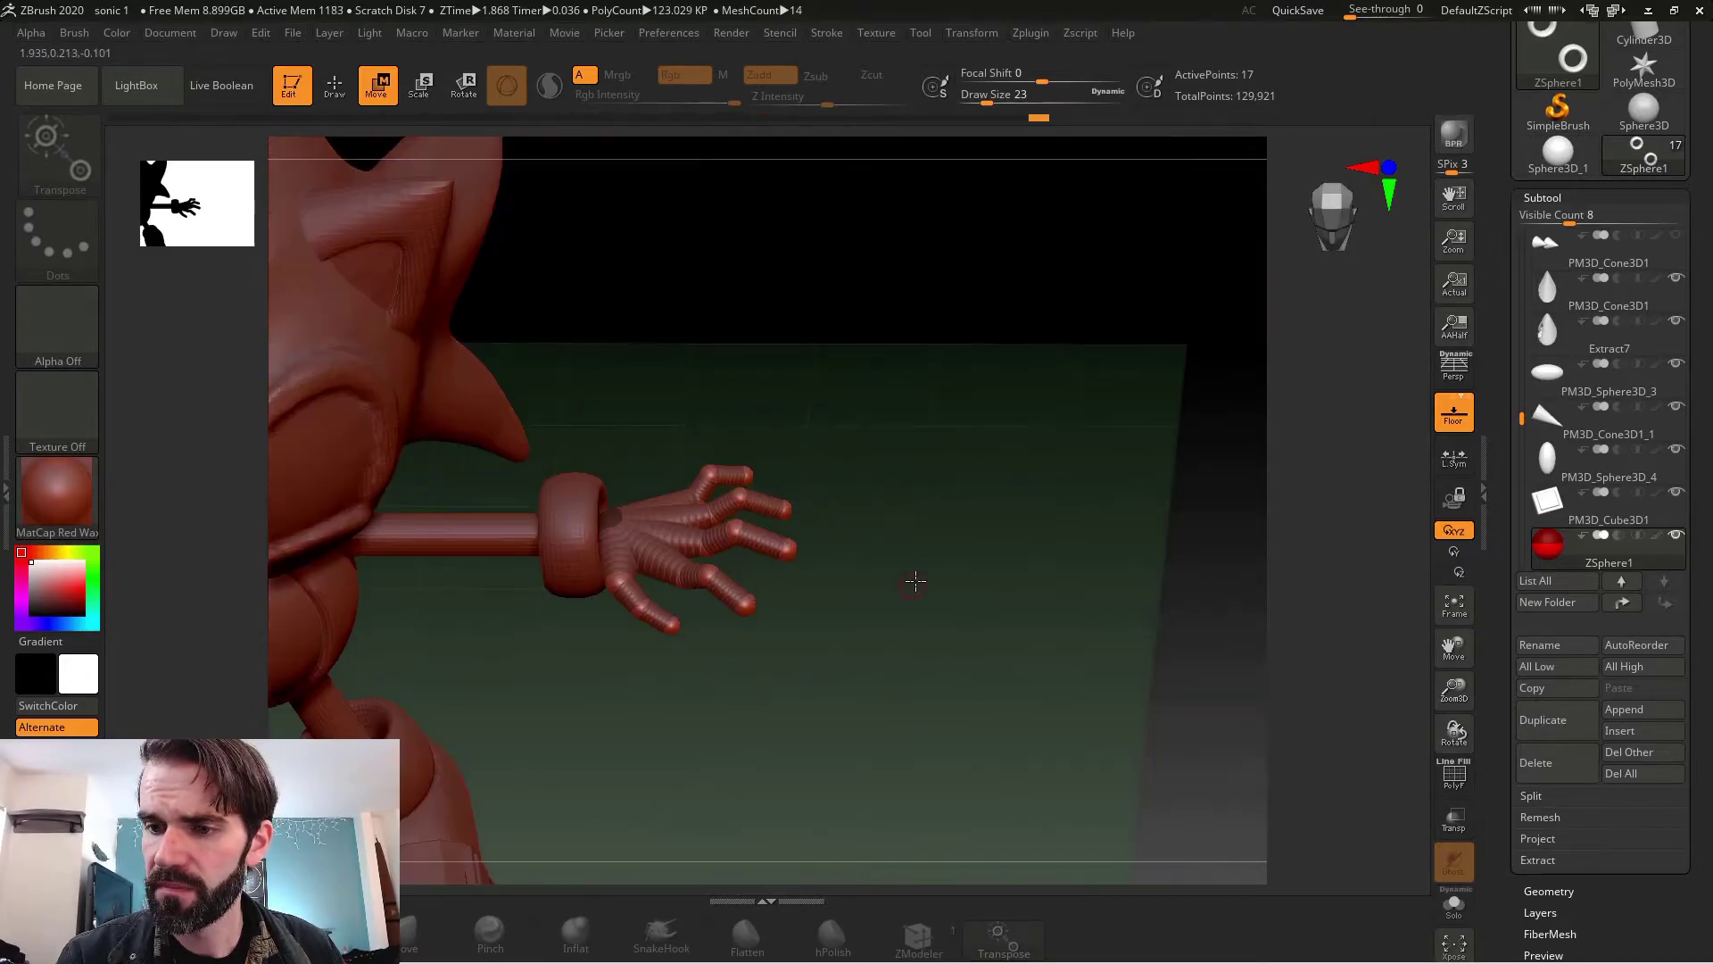
pyautogui.keyDown('shift'); pyautogui.moveTo(913, 581); pyautogui.dragTo(964, 696); pyautogui.keyUp('shift')
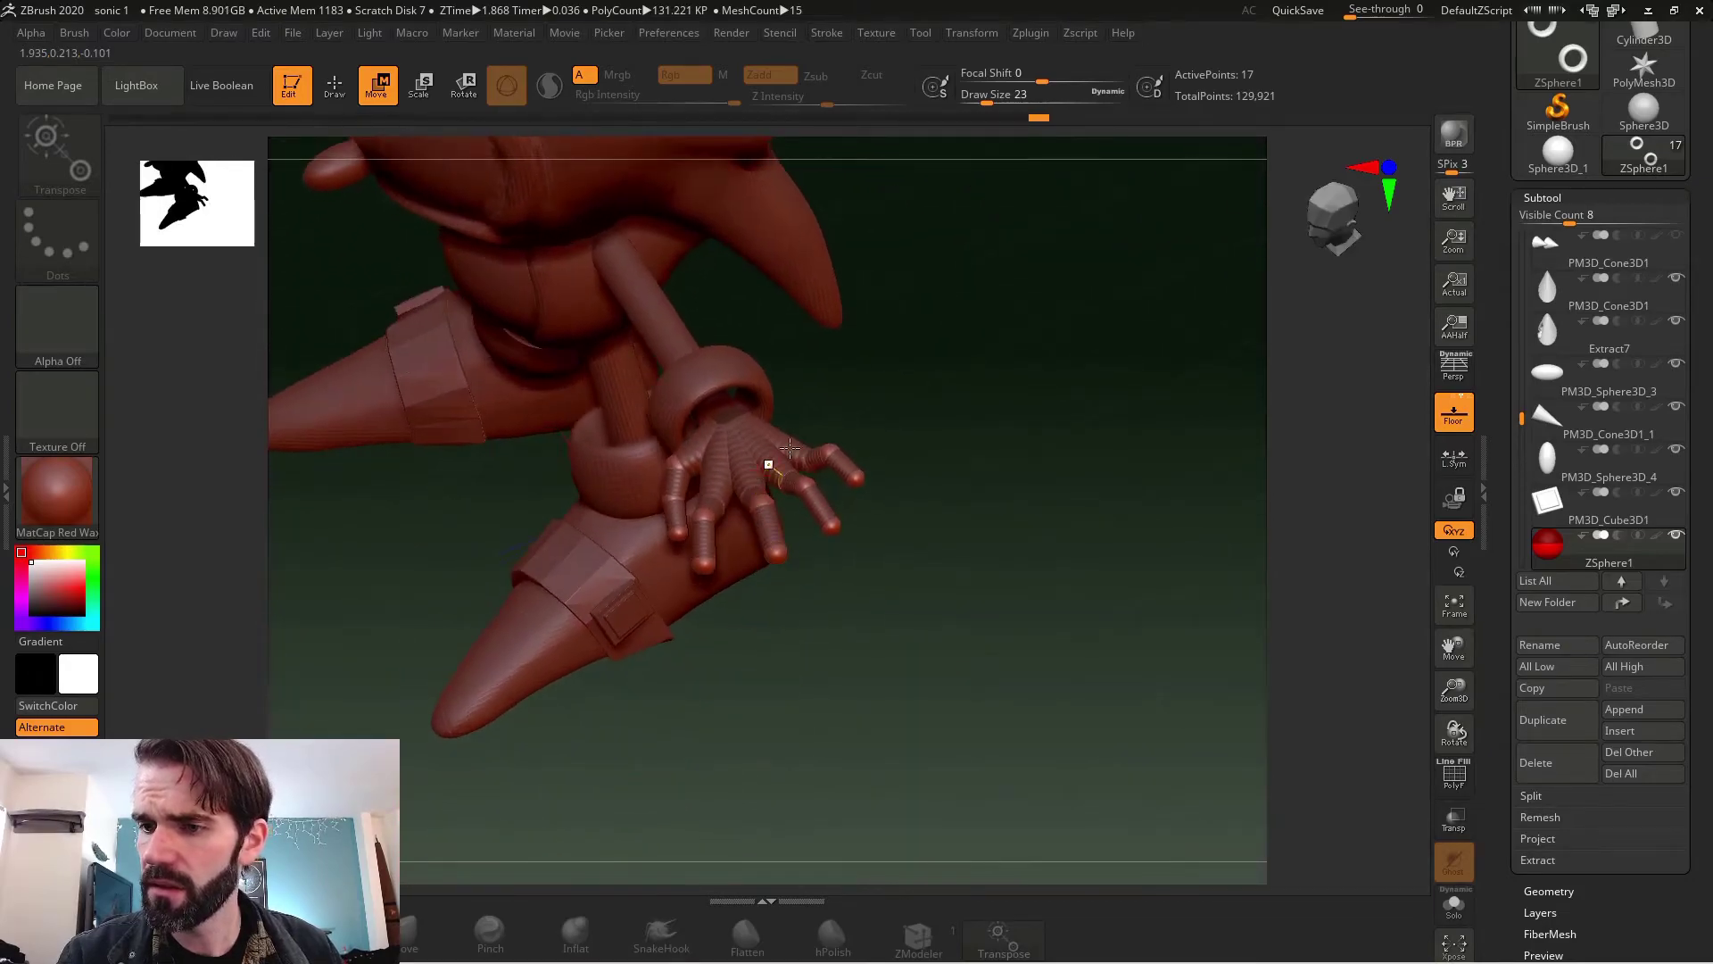
# - Preview the ZSphere hand as an adaptive skin, convert it to a PolyMesh3D and show its subtool list
pyautogui.moveTo(1705, 651); pyautogui.dragTo(1704, 453)
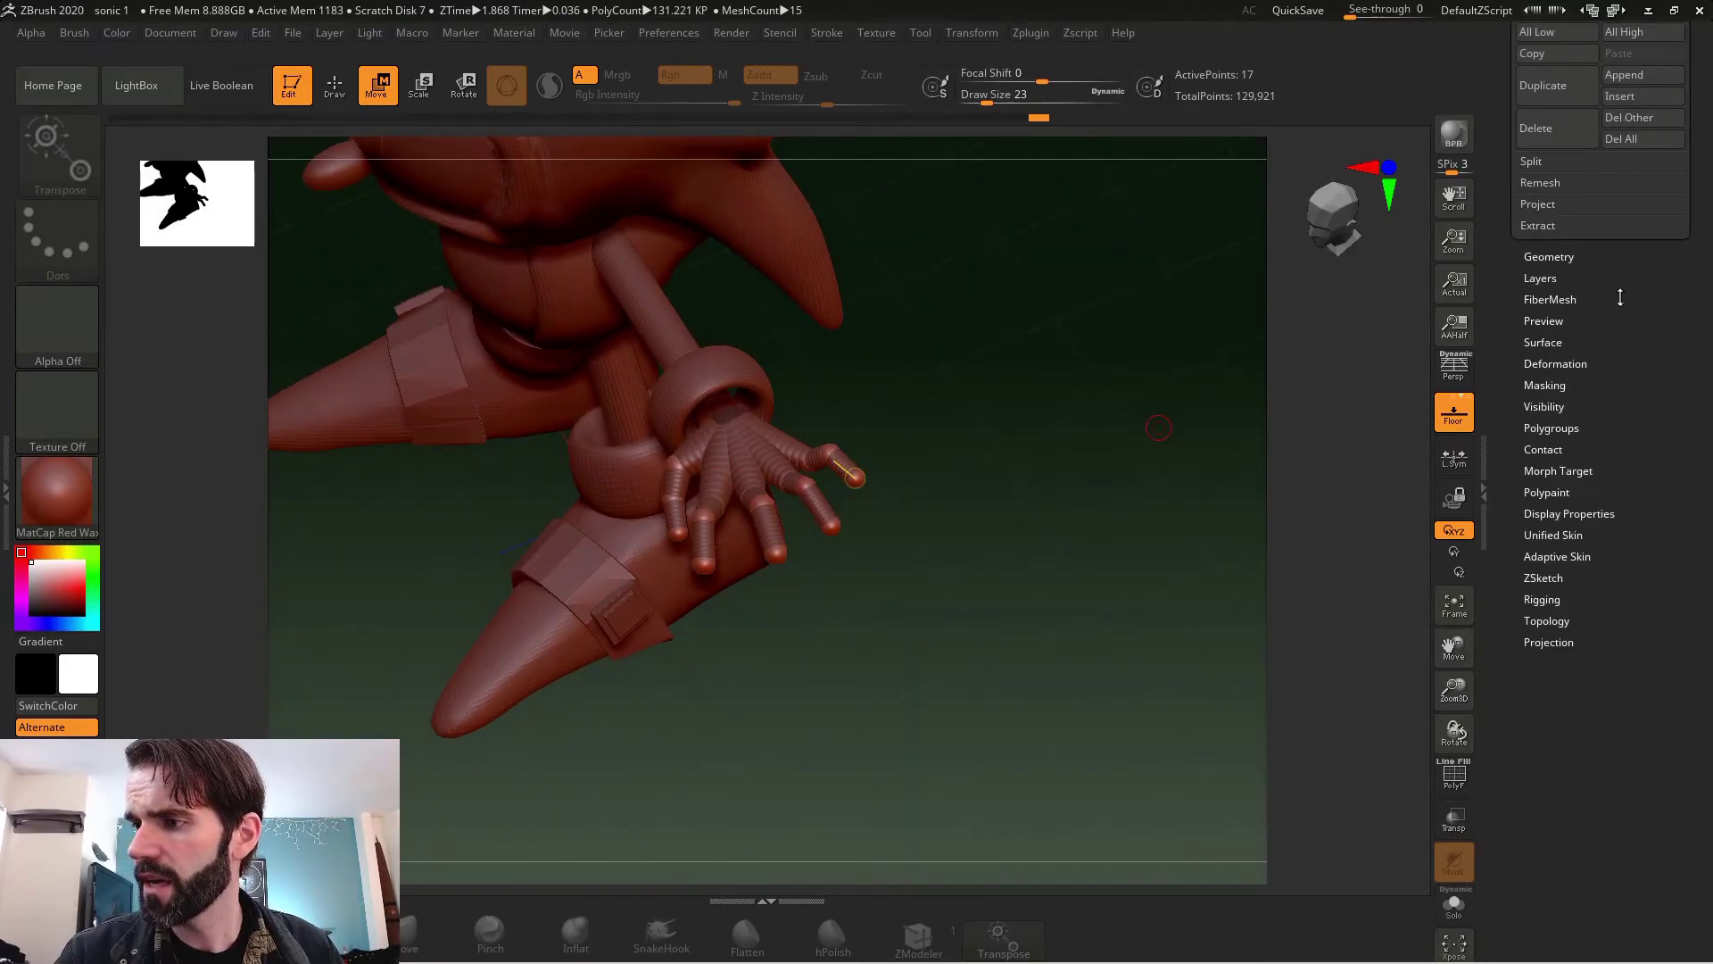
pyautogui.click(1565, 557)
pyautogui.moveTo(1642, 355); pyautogui.dragTo(1663, 528)
pyautogui.click(1569, 461)
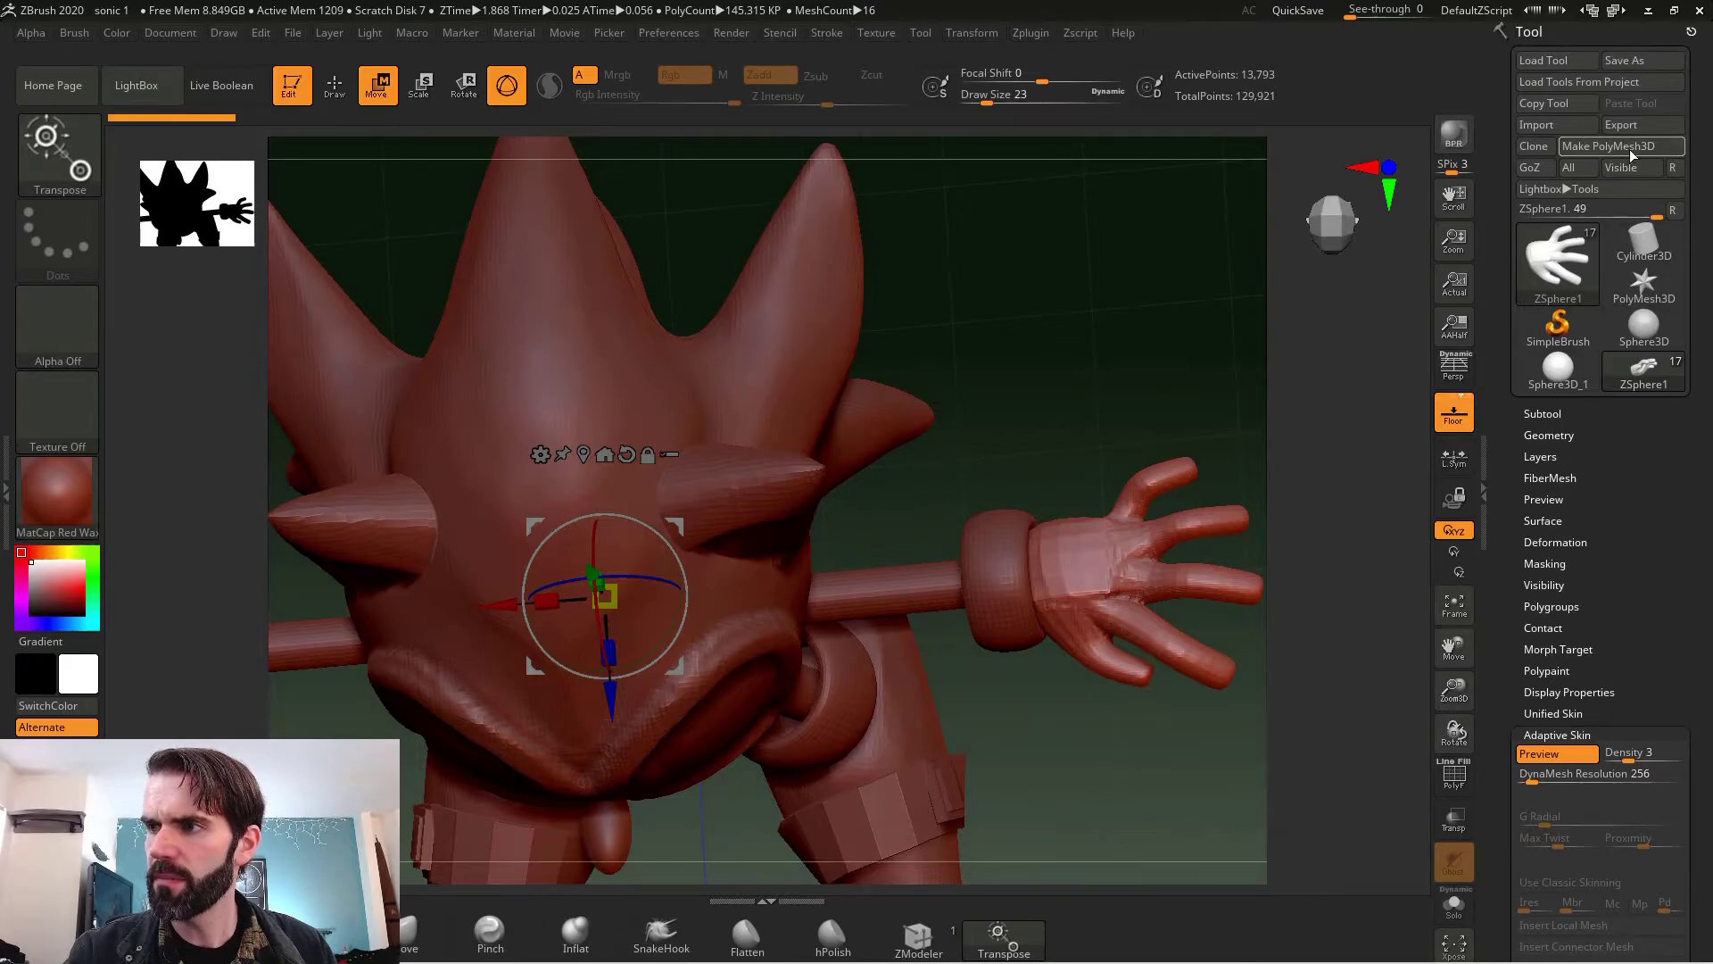
pyautogui.click(1626, 148)
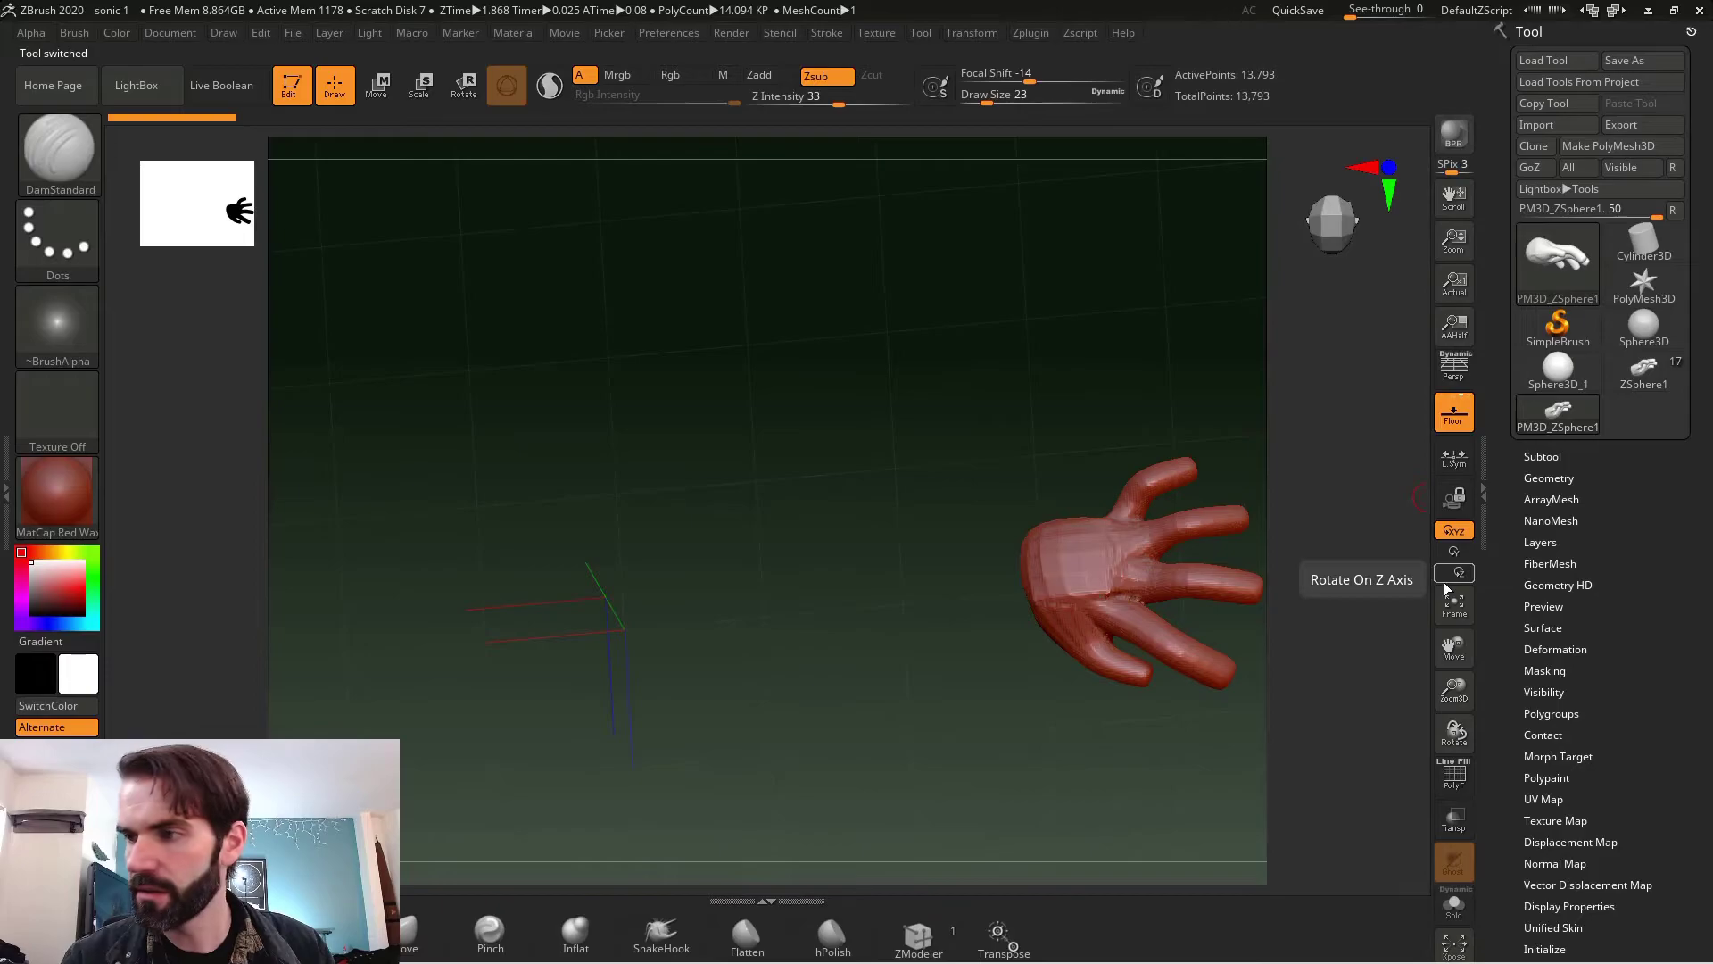
pyautogui.click(1548, 457)
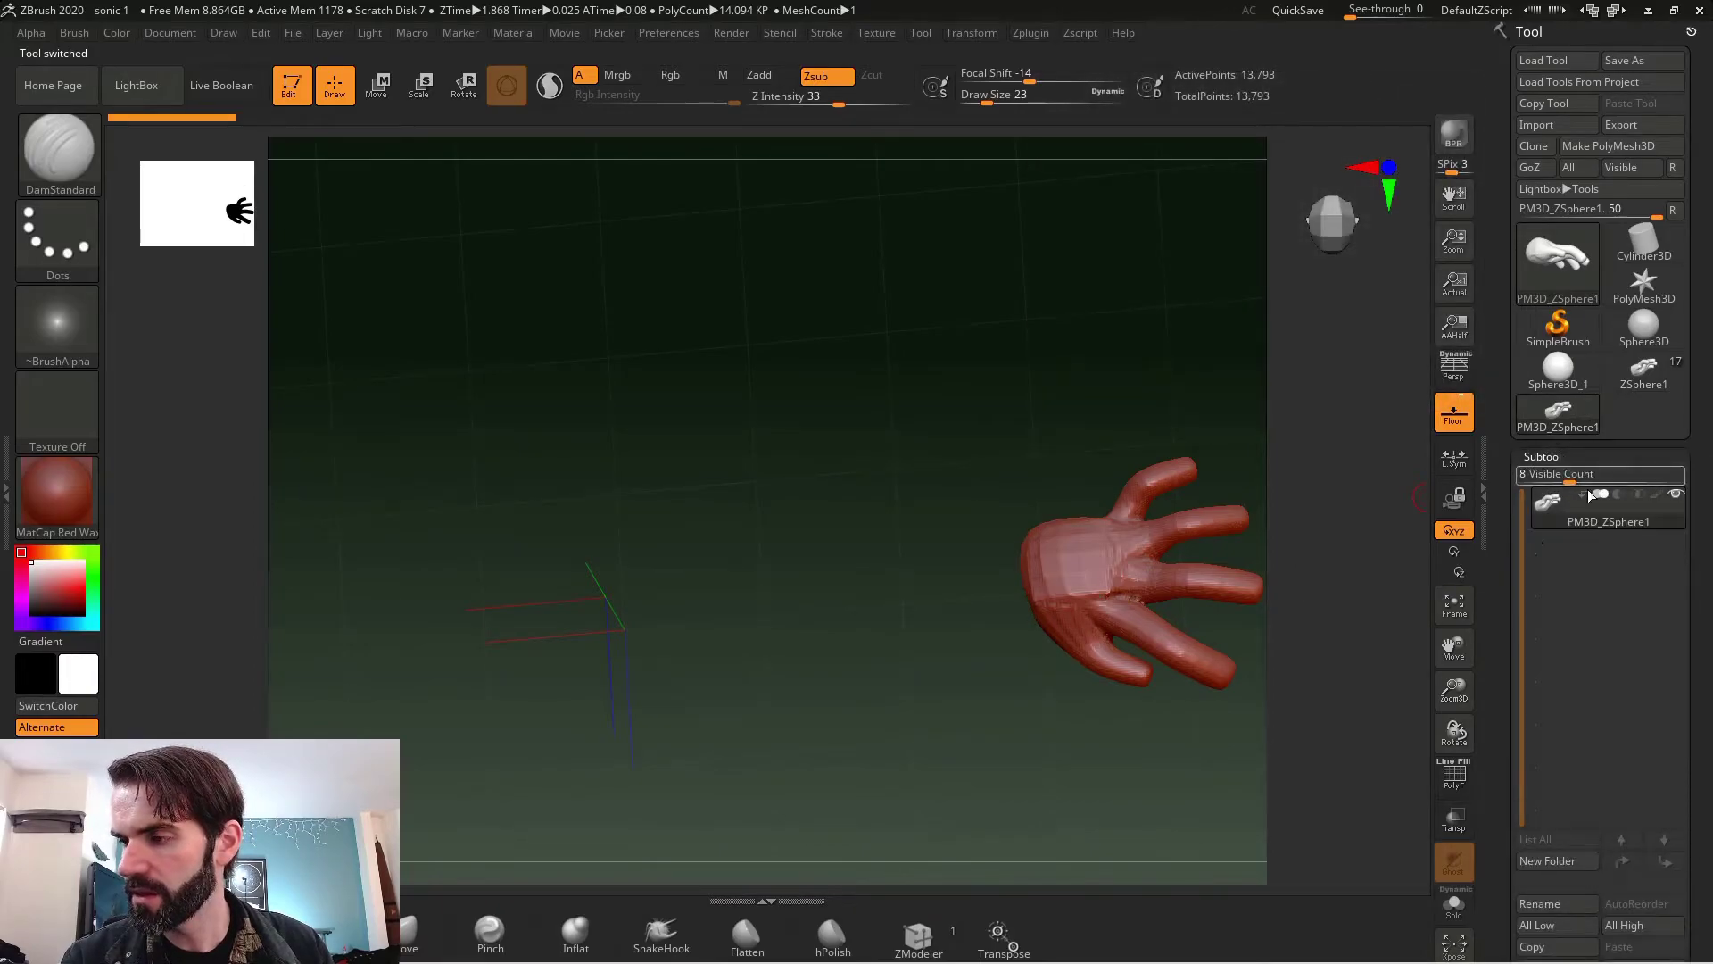
# - Return to the full character tool and append the PM3D_ZSphere1 hand as a subtool
pyautogui.click(1644, 376)
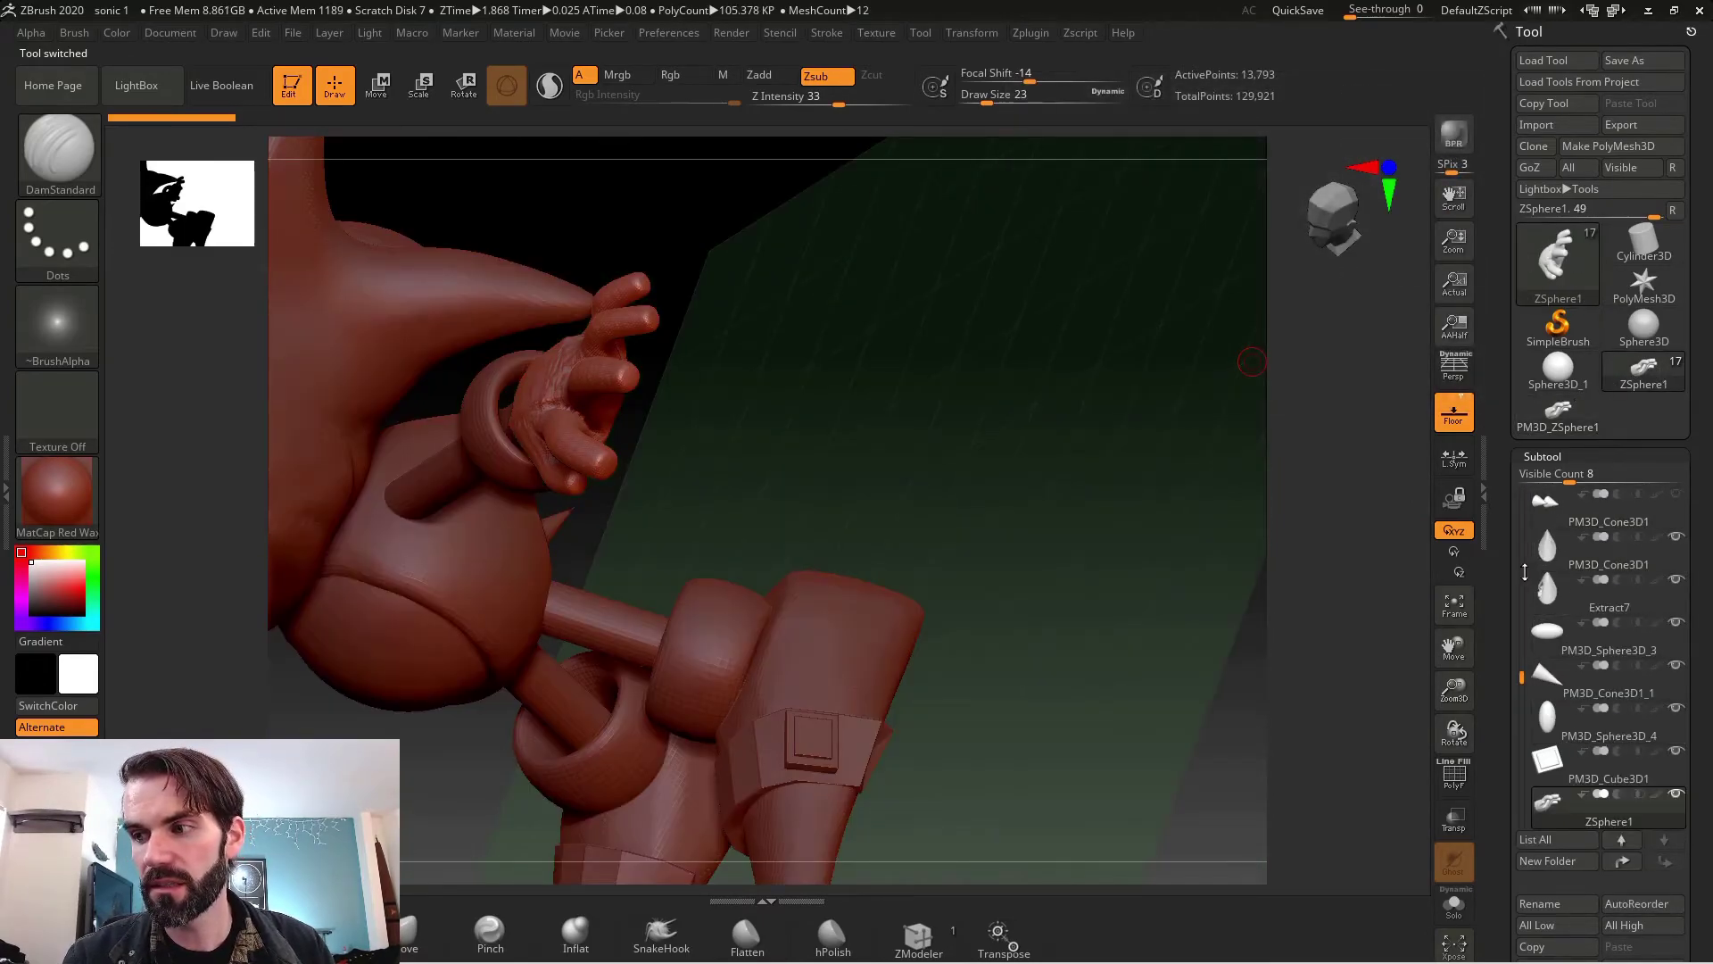
pyautogui.moveTo(1525, 572); pyautogui.dragTo(1525, 486)
pyautogui.moveTo(1693, 808); pyautogui.dragTo(1694, 432)
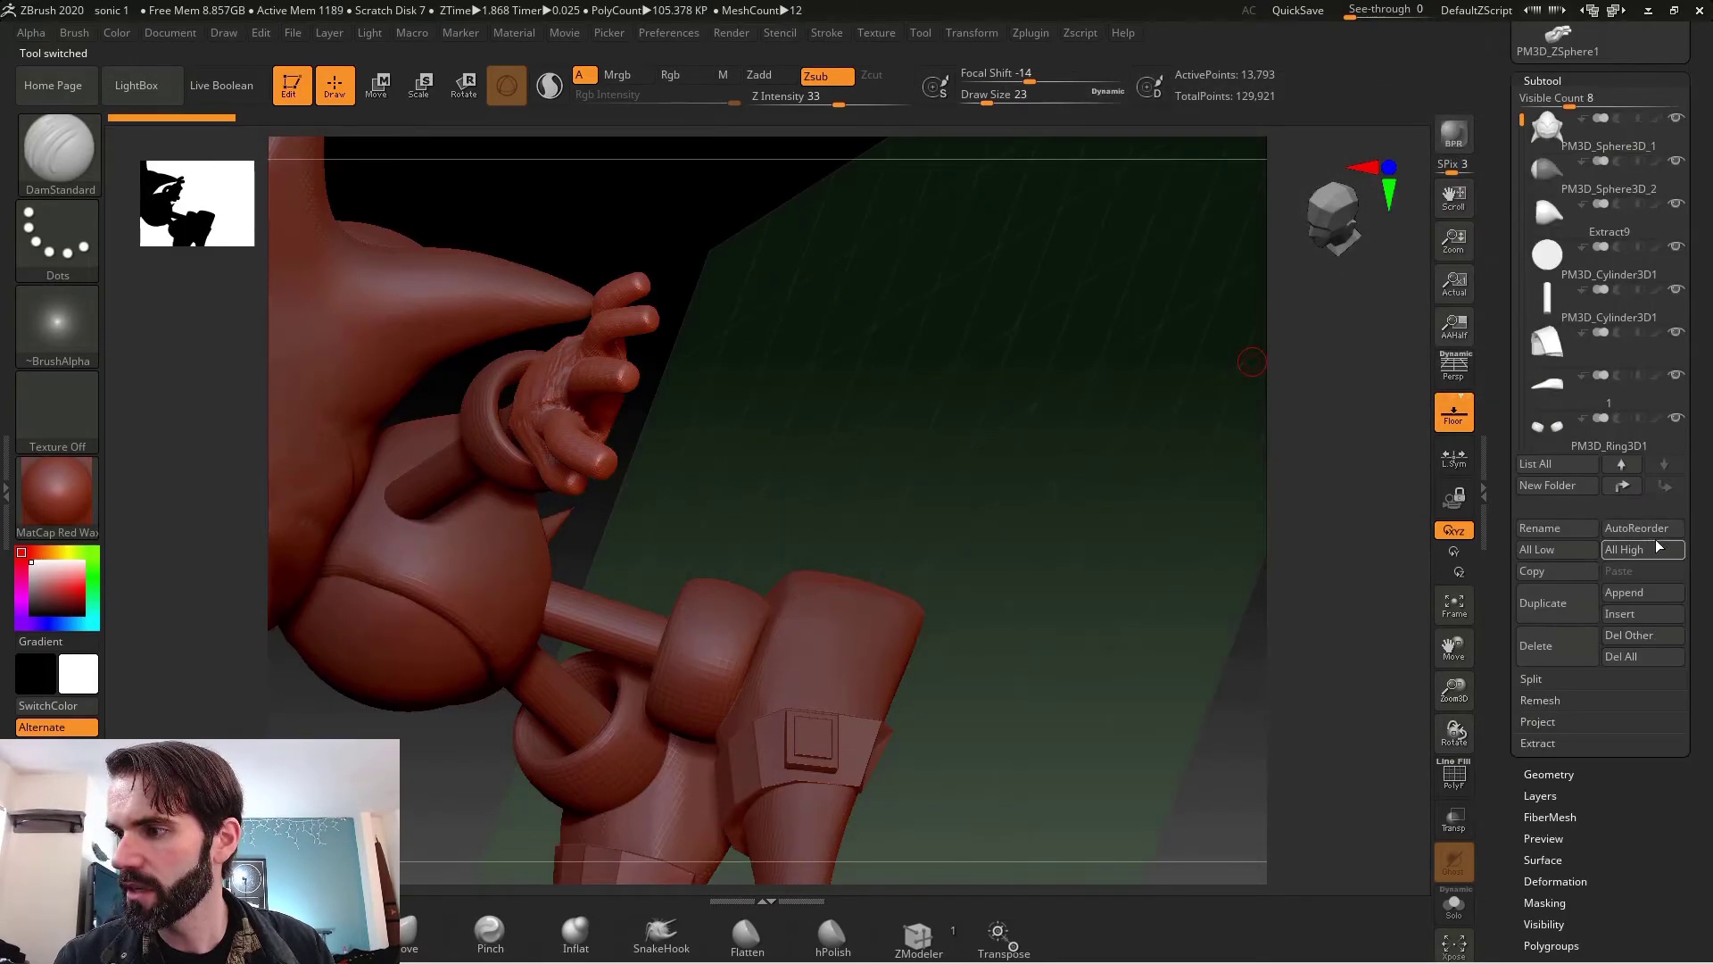
pyautogui.click(1646, 594)
pyautogui.moveTo(1375, 564)
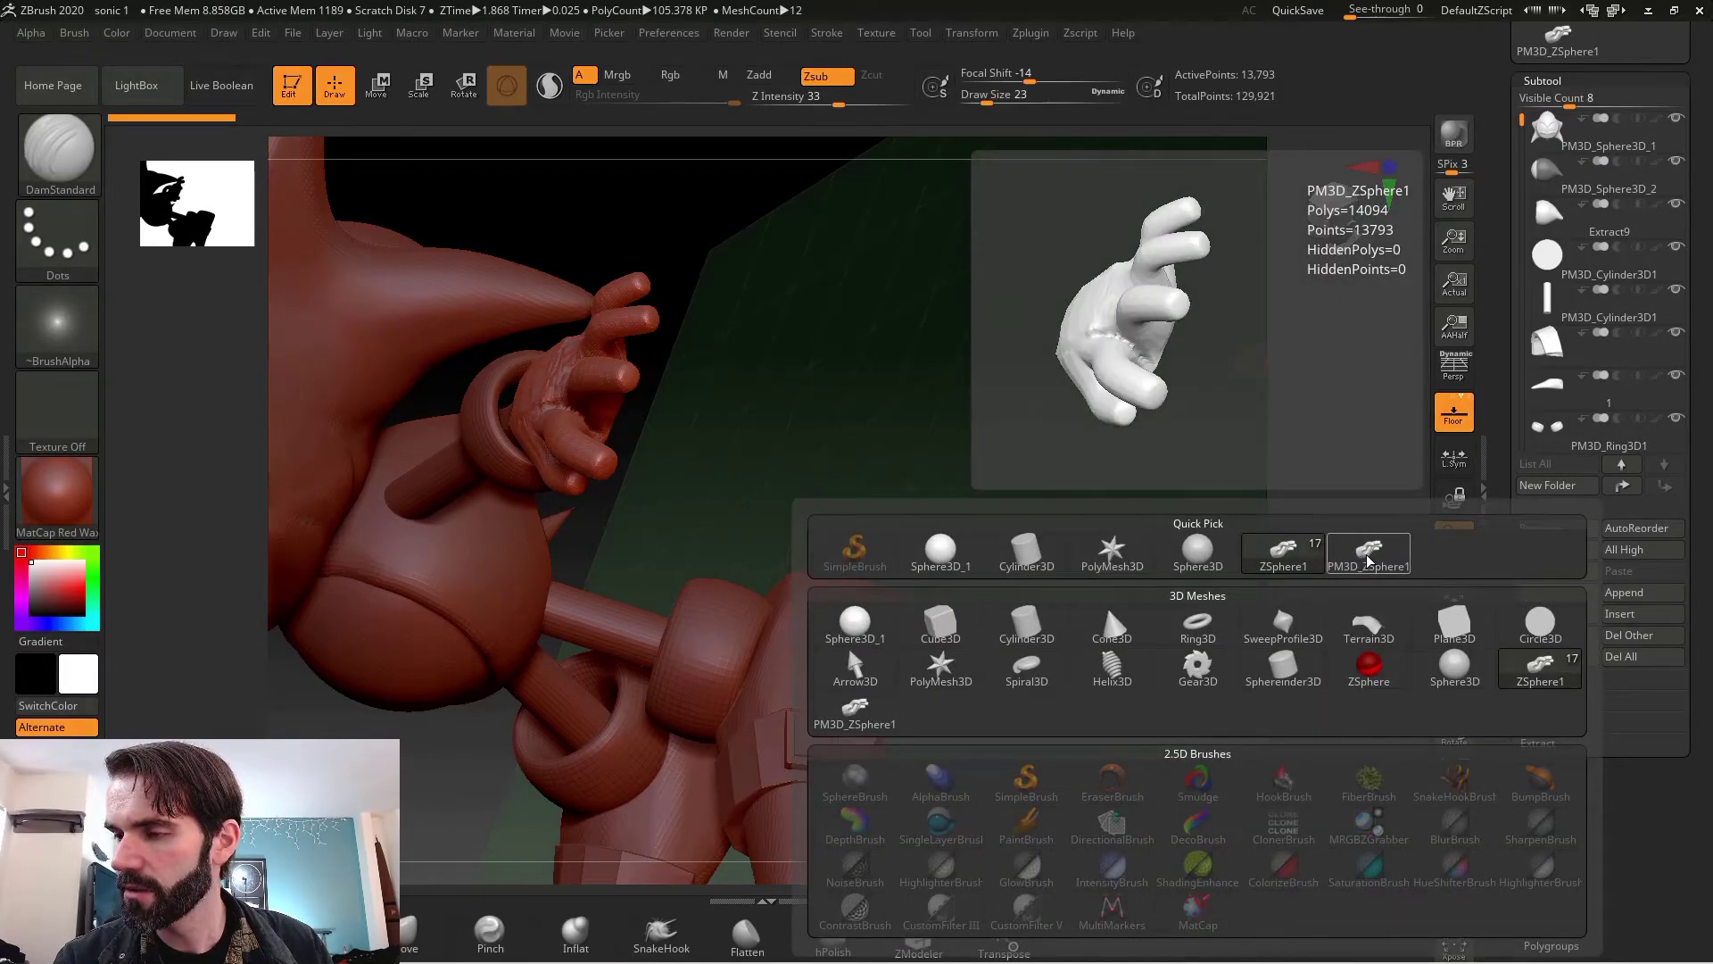
pyautogui.click(1370, 560)
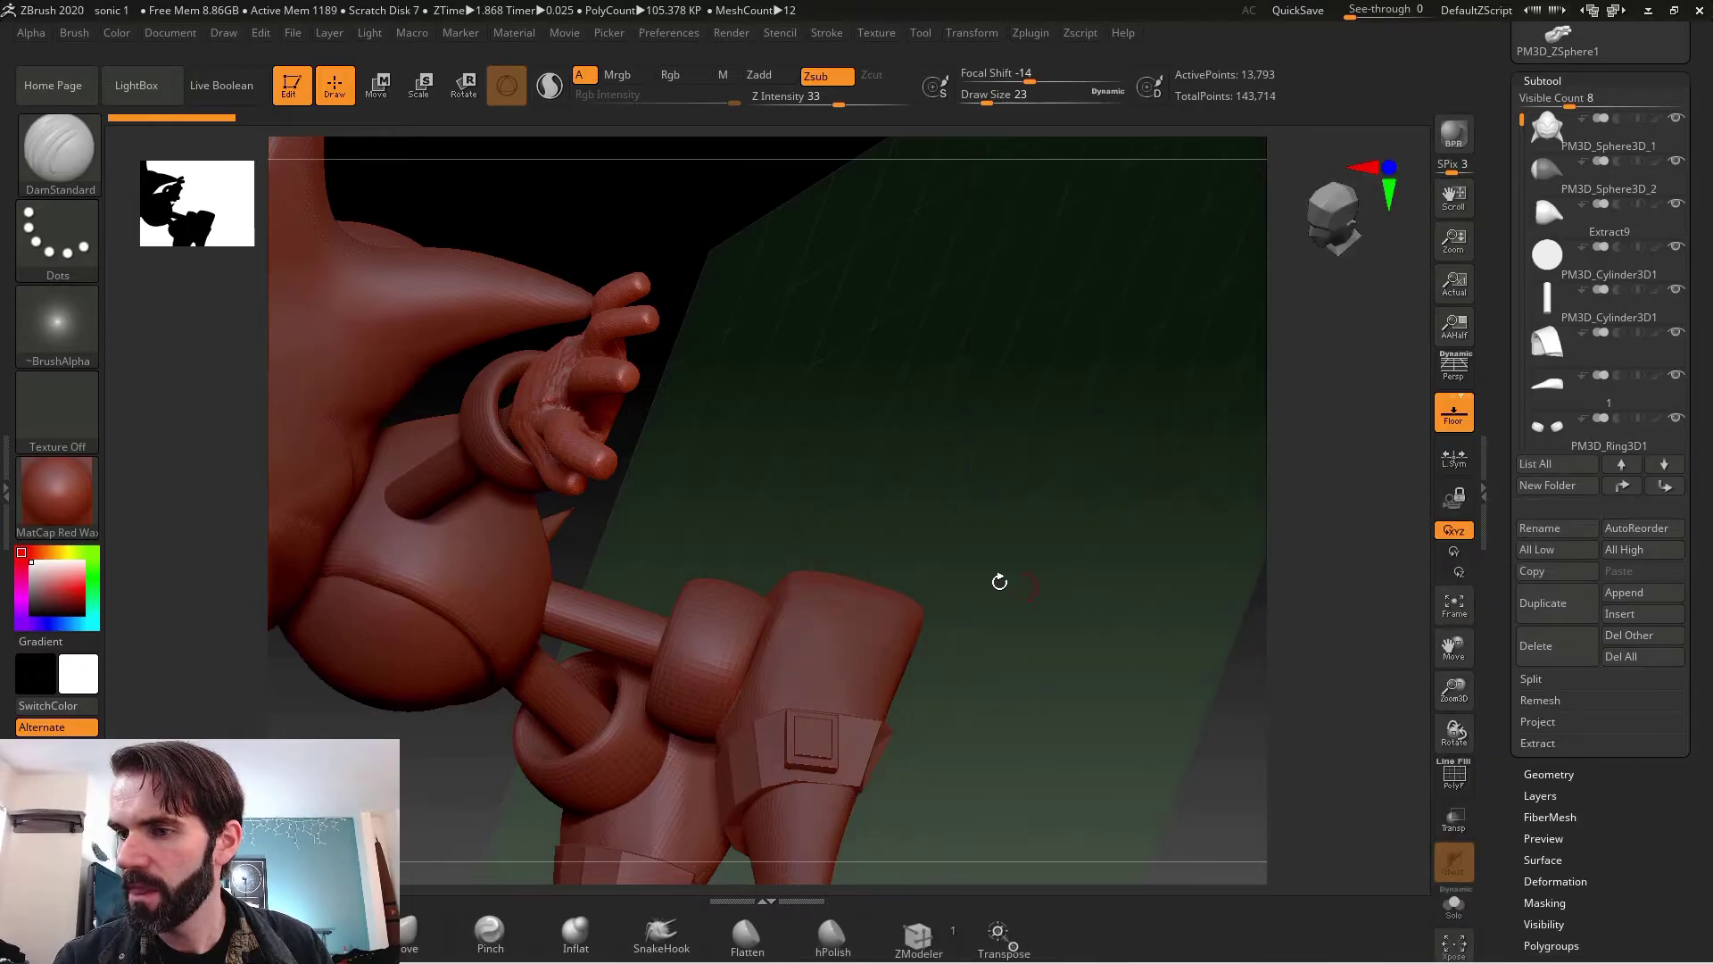
# - Hide the original ZSphere1 subtool and mirror the PM3D_ZSphere2 polymesh hand onto the opposite arm
pyautogui.moveTo(872, 488); pyautogui.dragTo(785, 625)
pyautogui.moveTo(1523, 119); pyautogui.dragTo(1533, 385)
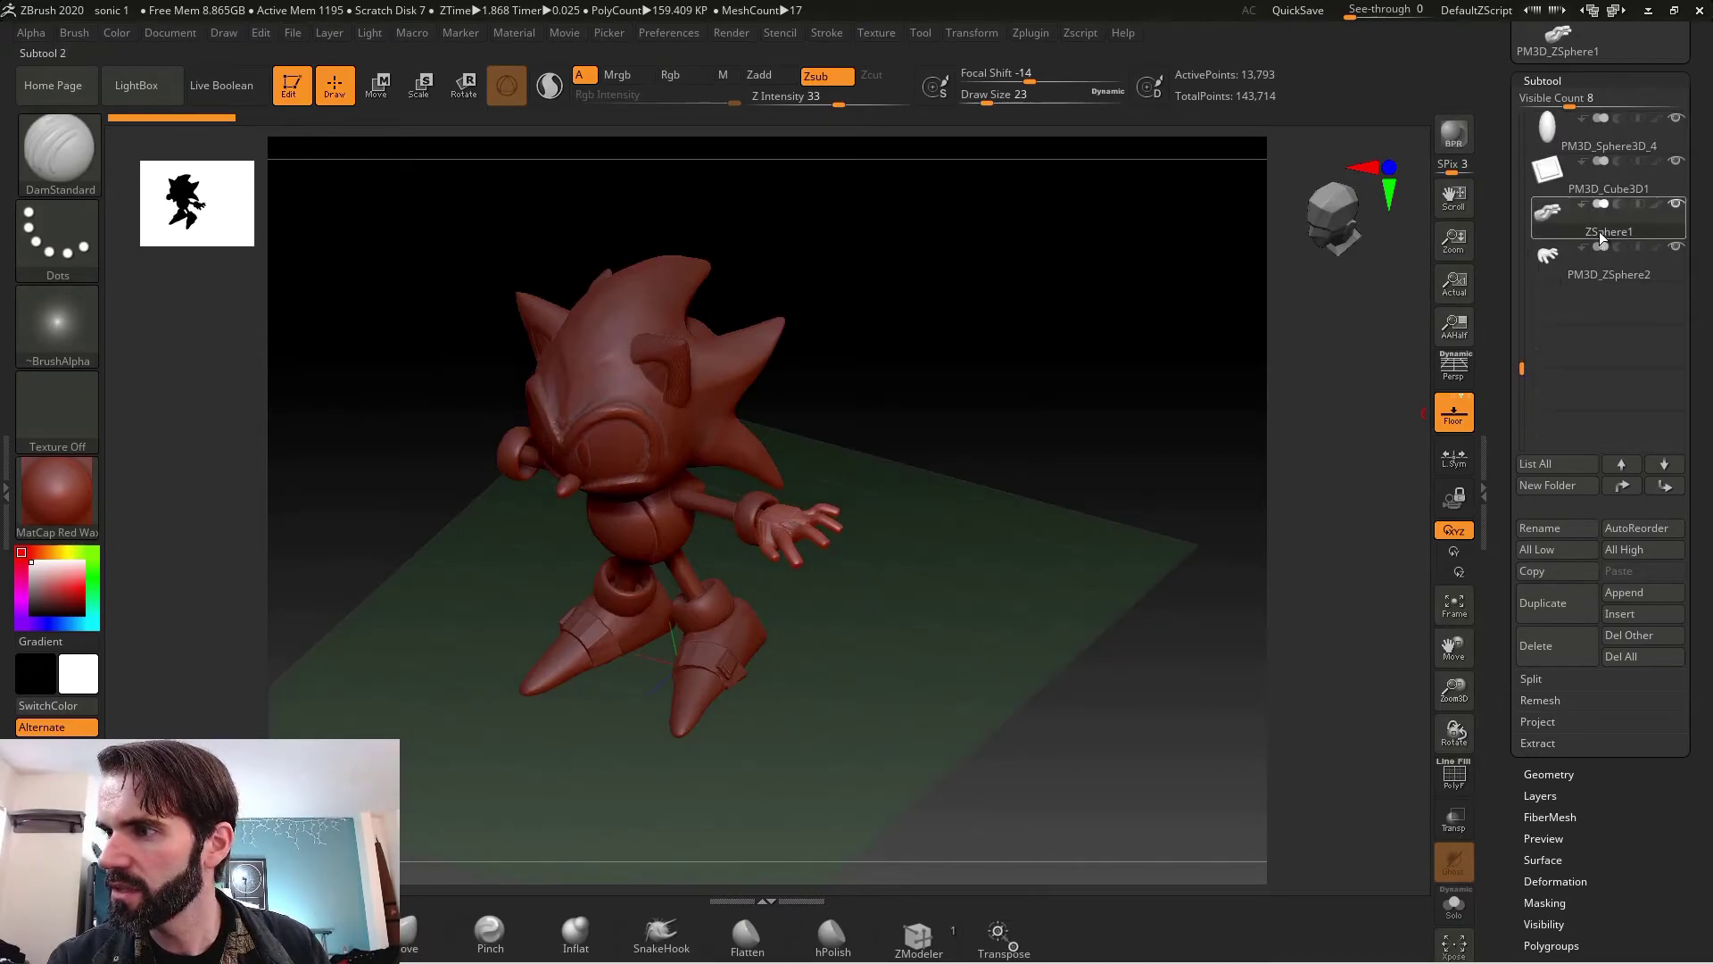
pyautogui.moveTo(1613, 225)
pyautogui.click(1676, 205)
pyautogui.click(1606, 261)
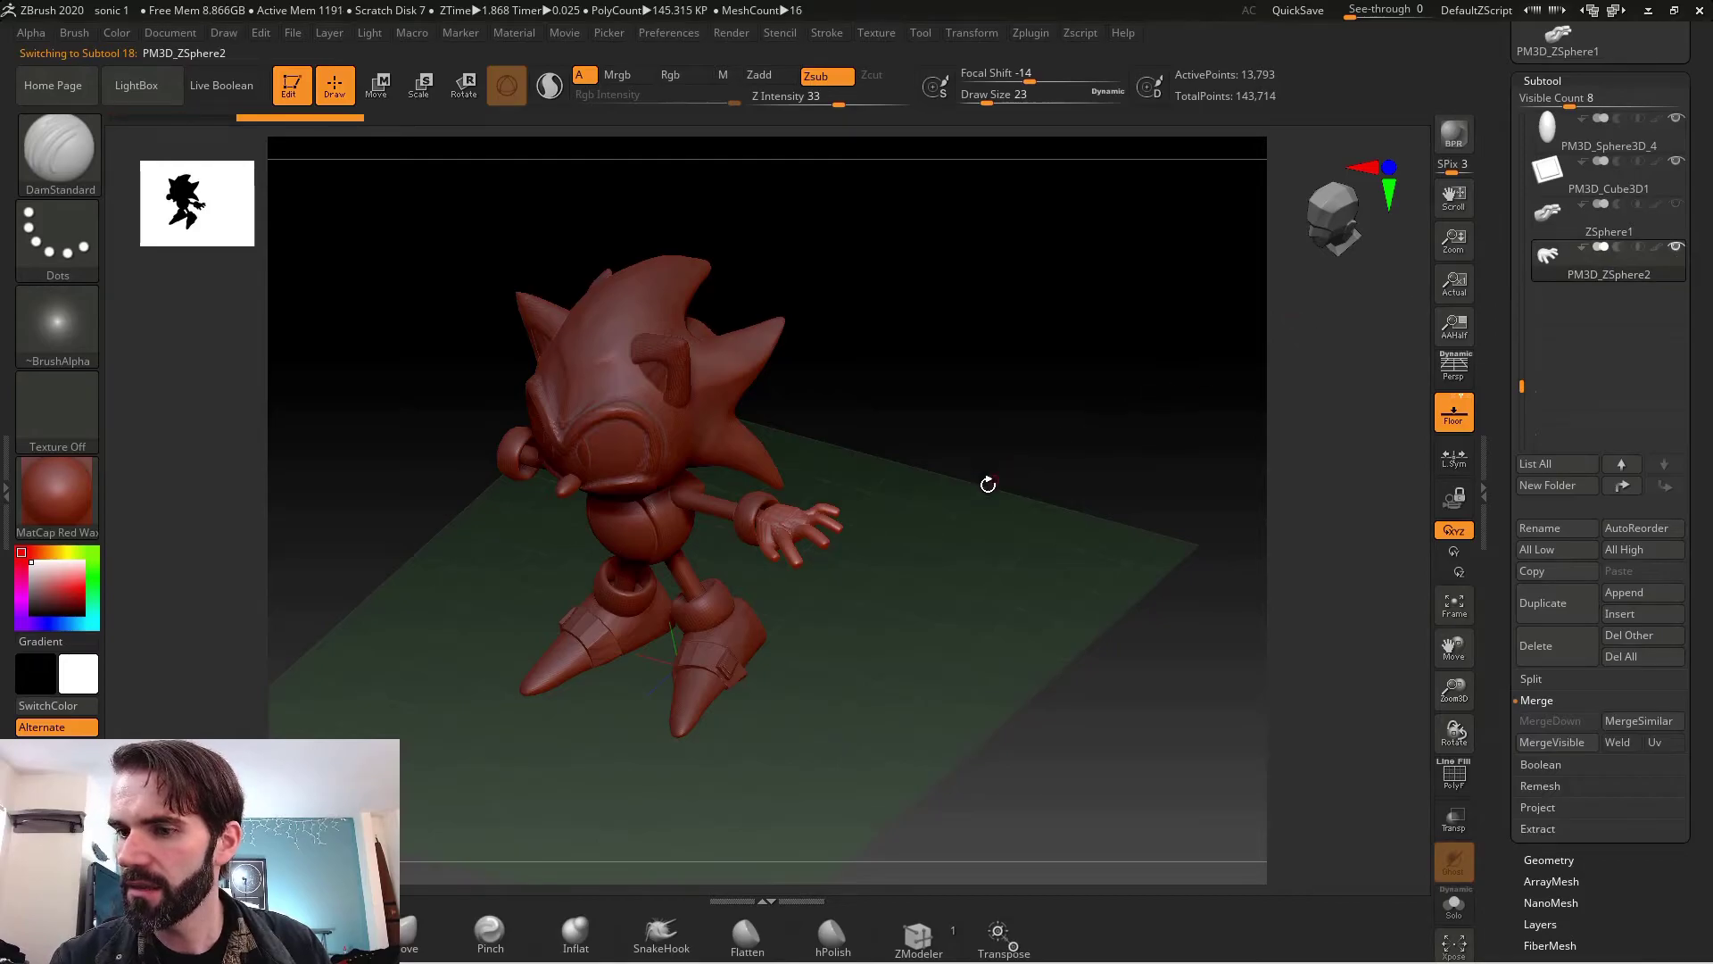
pyautogui.press('w')
pyautogui.moveTo(572, 516)
pyautogui.mouseDown()
pyautogui.moveTo(596, 497)
pyautogui.moveTo(593, 555)
pyautogui.mouseUp()
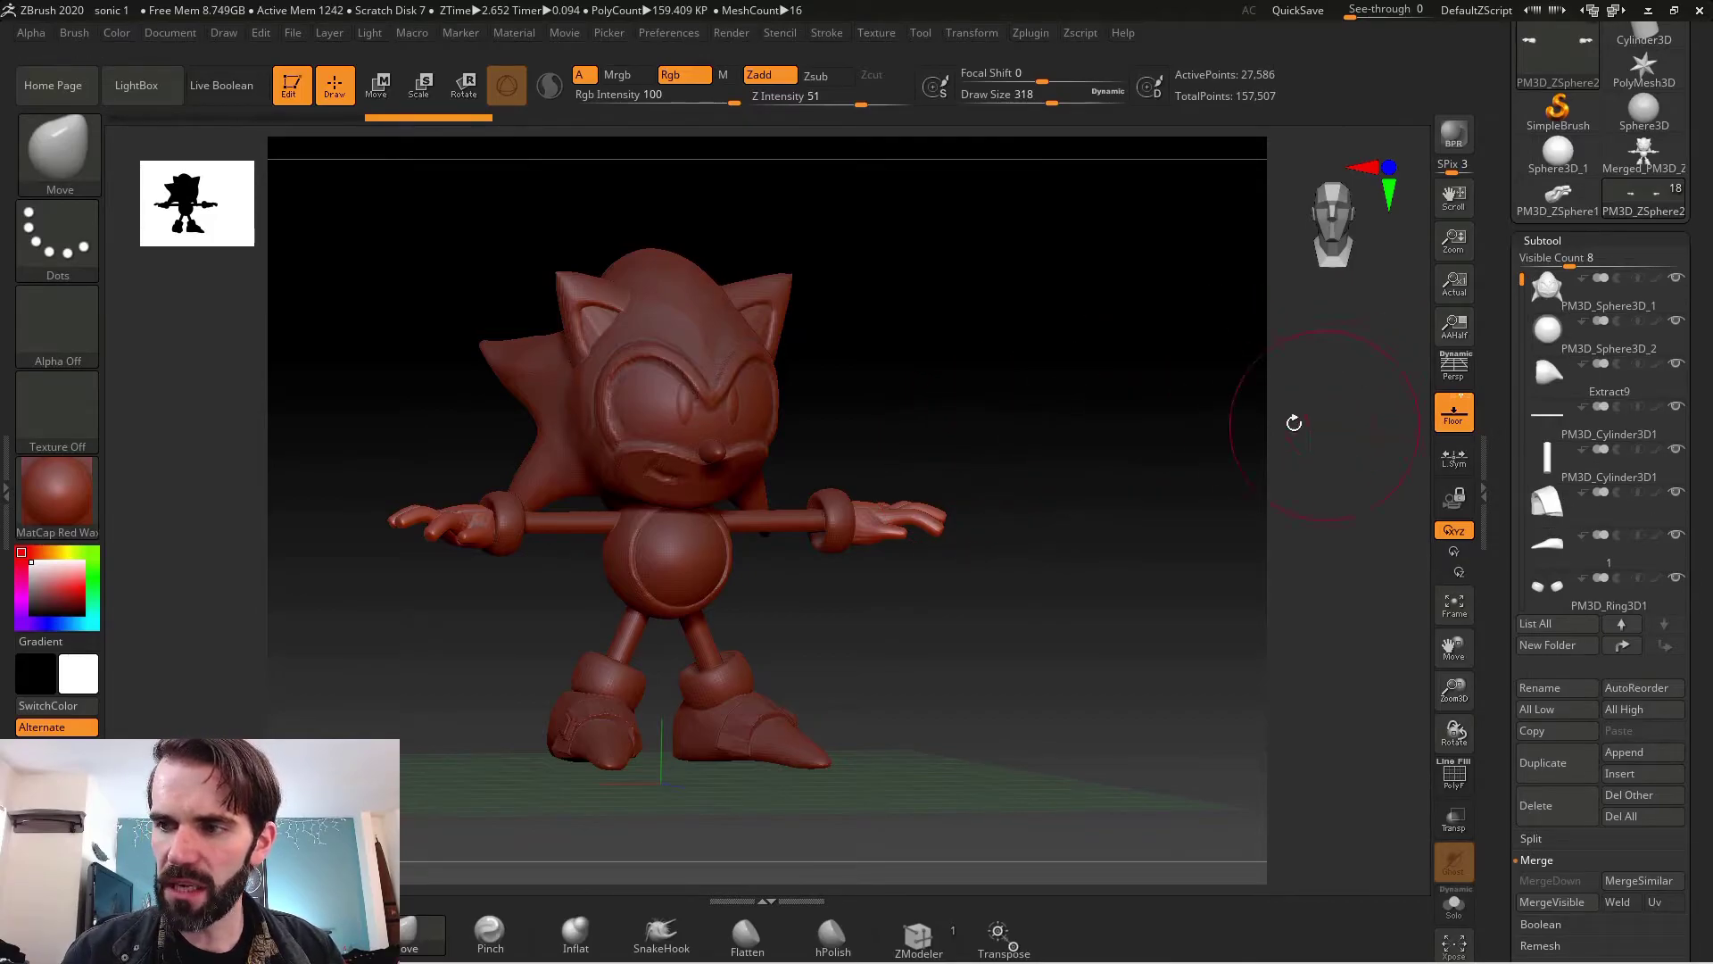
# - Select several body parts directly on the model to check their subtools, ending on the PM3D_ZSphere2 hands
pyautogui.moveTo(1293, 420)
pyautogui.keyDown('shift'); pyautogui.mouseDown()
pyautogui.moveTo(998, 485)
pyautogui.moveTo(1050, 476)
pyautogui.moveTo(925, 413)
pyautogui.mouseUp(); pyautogui.keyUp('shift')
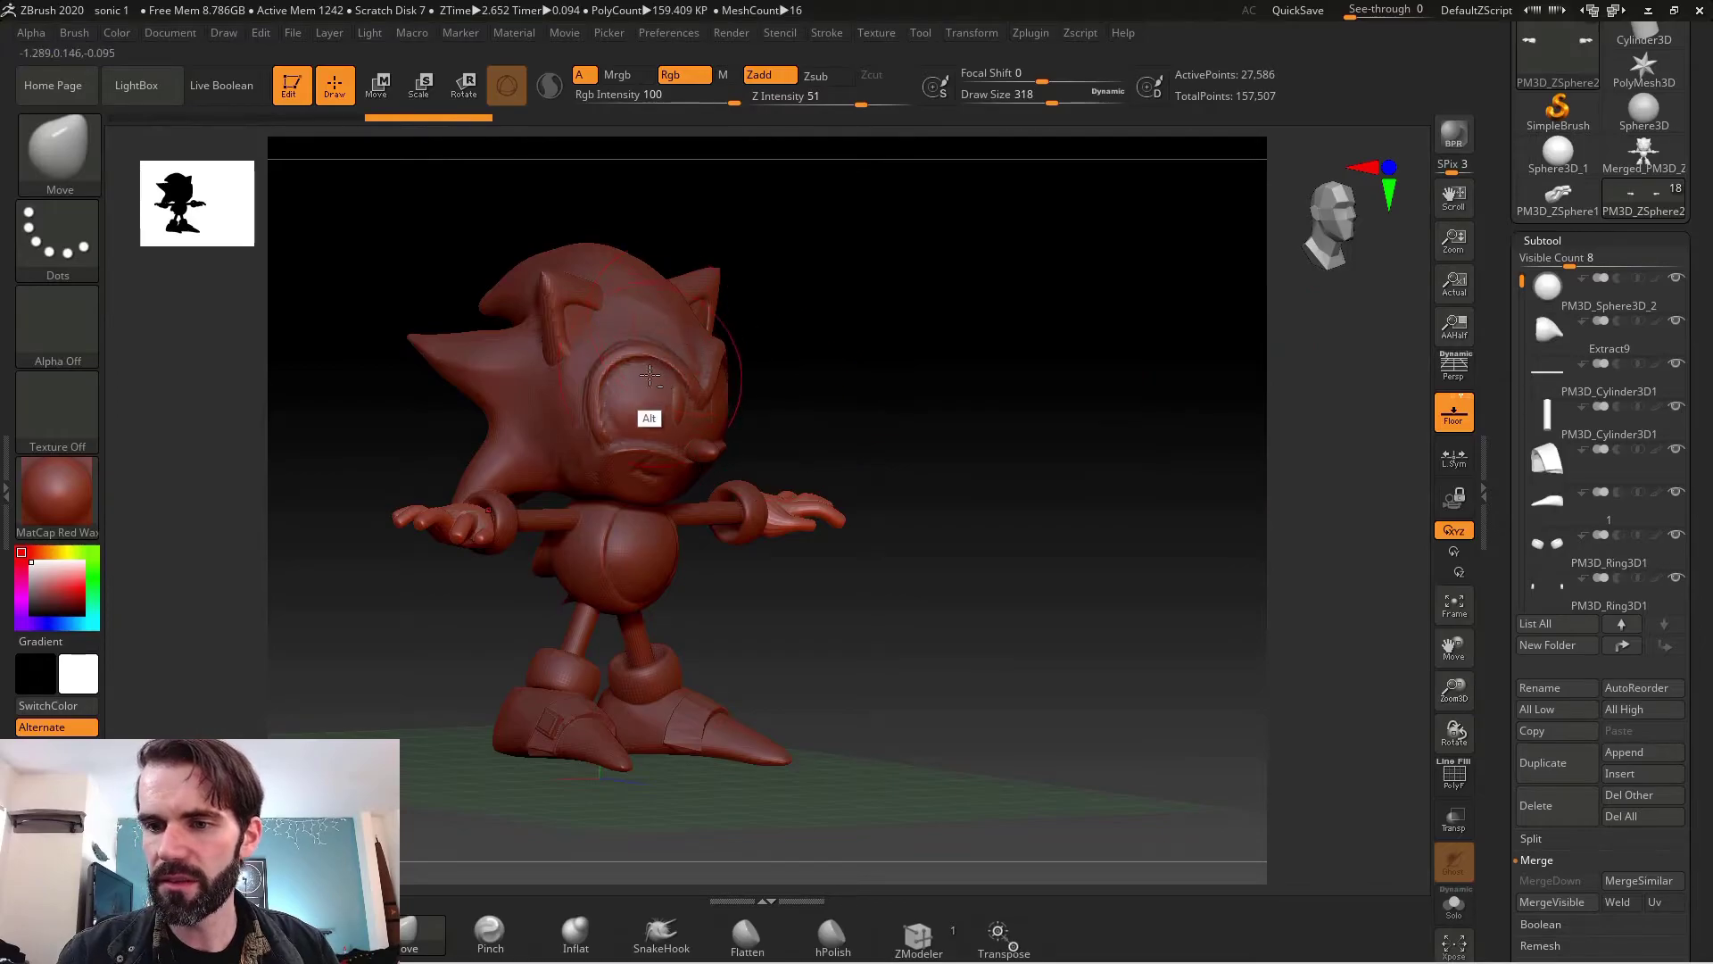
pyautogui.keyDown('alt'); pyautogui.click(680, 454); pyautogui.keyUp('alt')
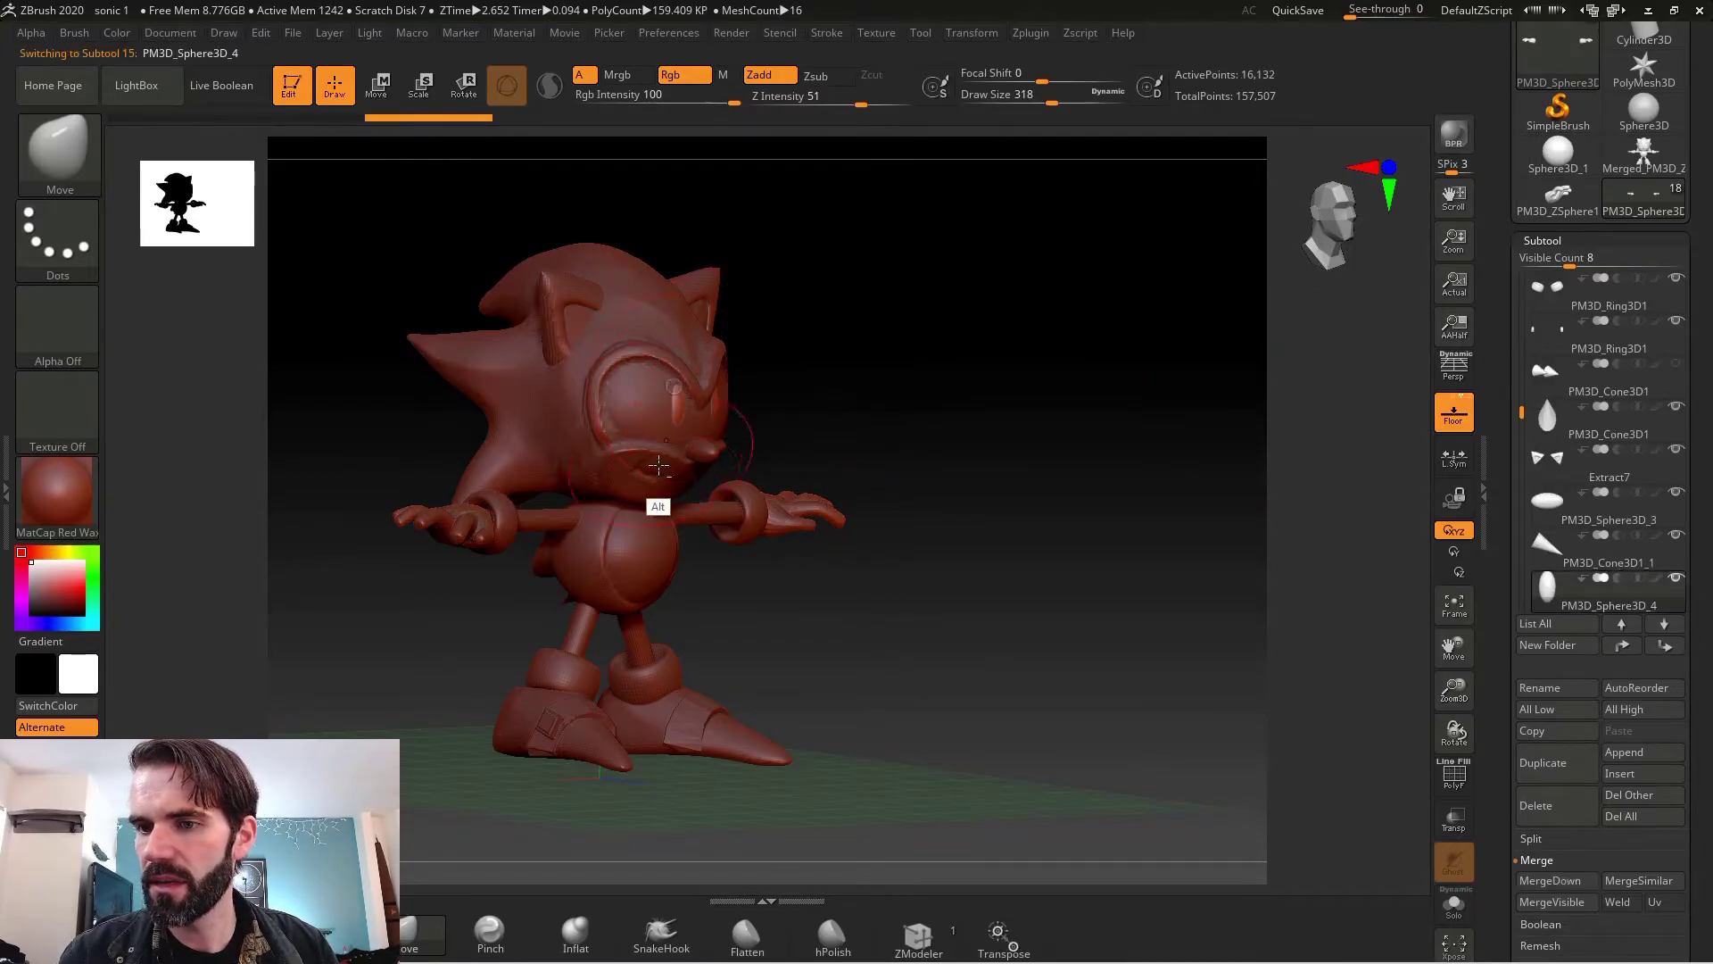
pyautogui.keyDown('alt'); pyautogui.click(645, 547); pyautogui.keyUp('alt')
pyautogui.keyDown('alt'); pyautogui.click(481, 524); pyautogui.keyUp('alt')
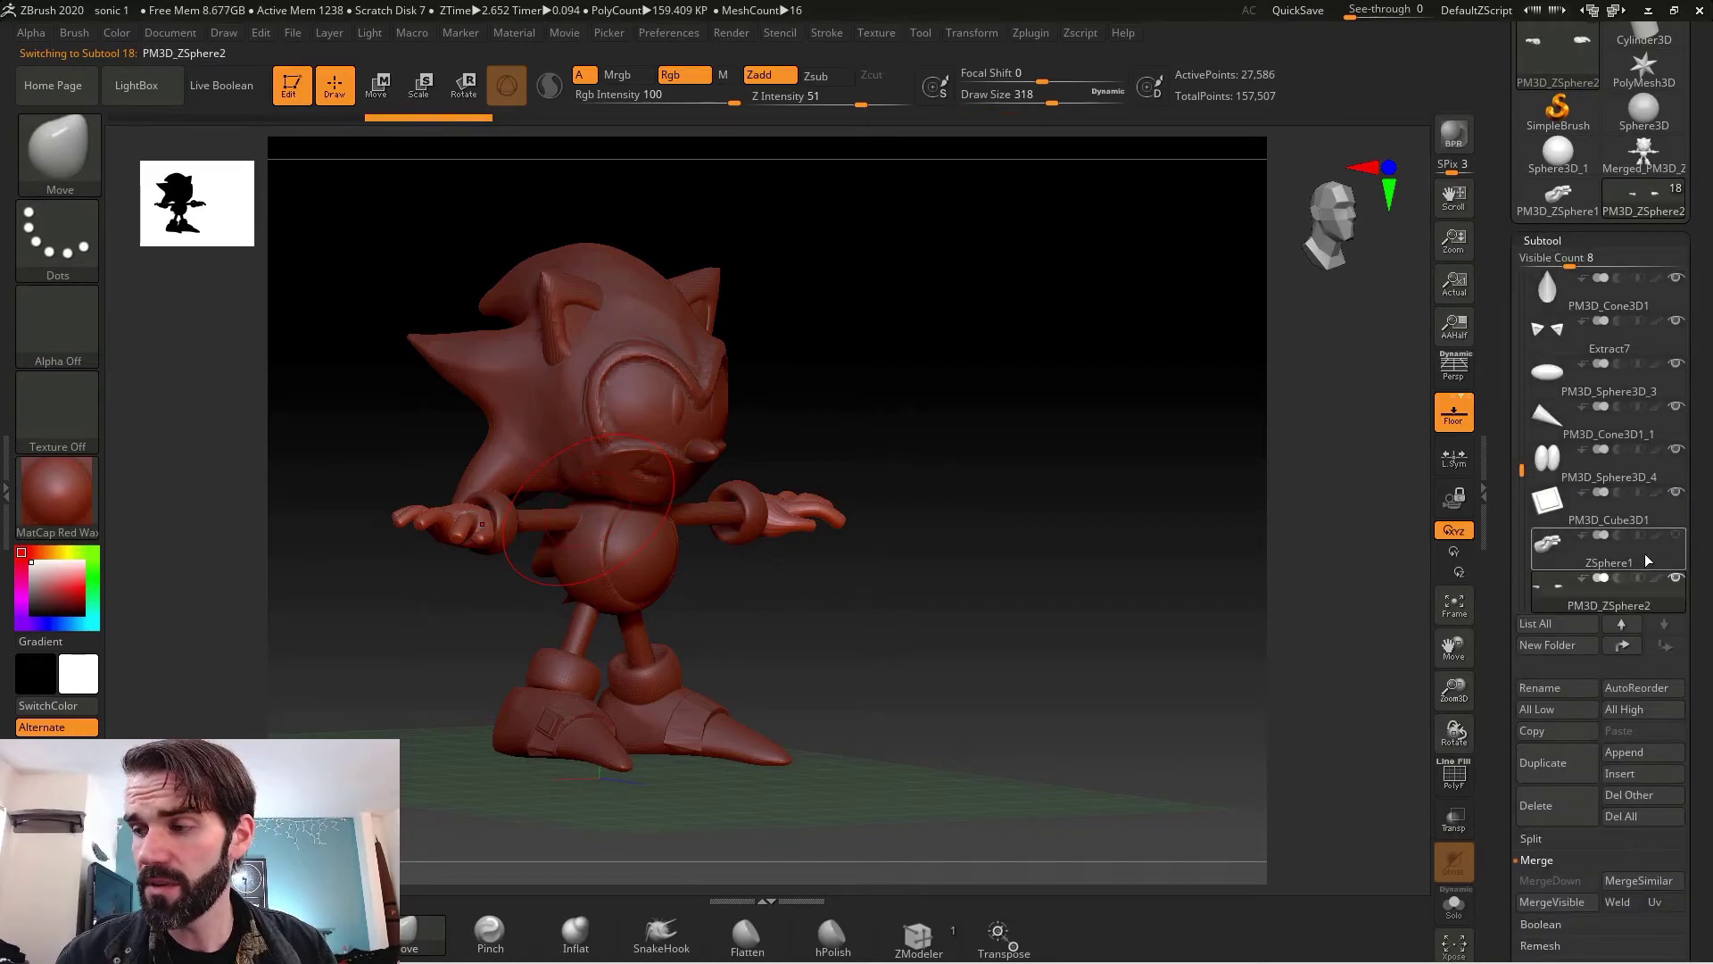
pyautogui.moveTo(1524, 519); pyautogui.dragTo(1522, 598)
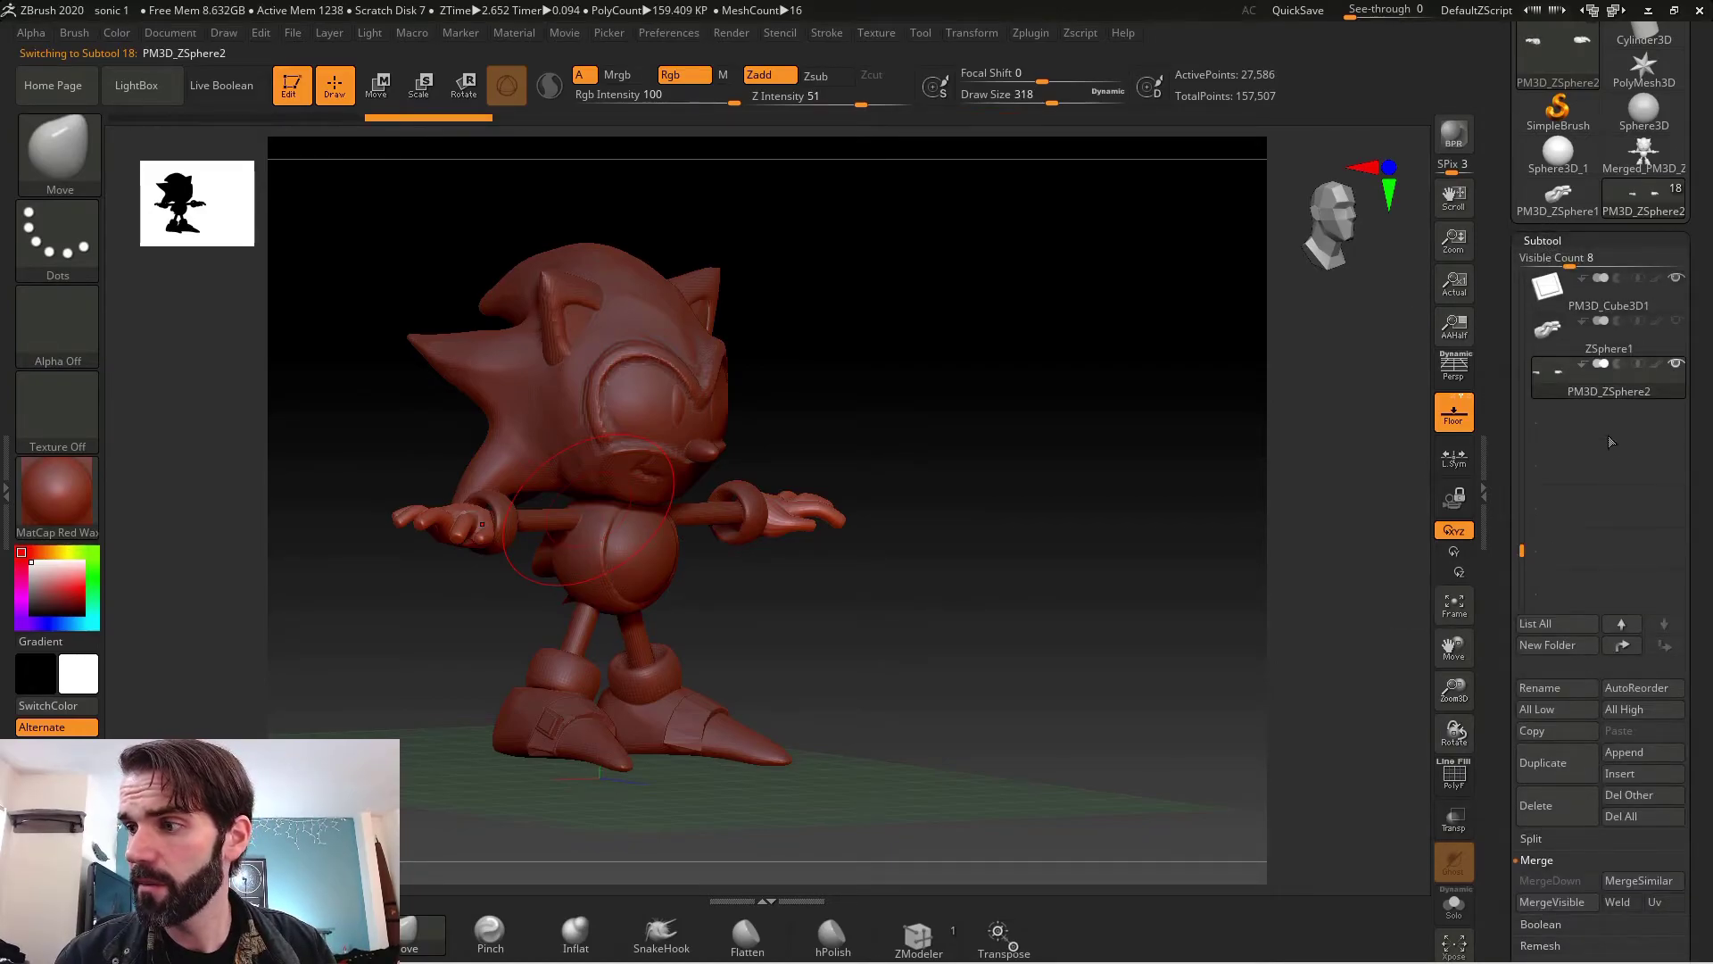
# - Merge all visible subtools into a single mesh and compare the merged copies with the separate-subtool version
pyautogui.click(1549, 903)
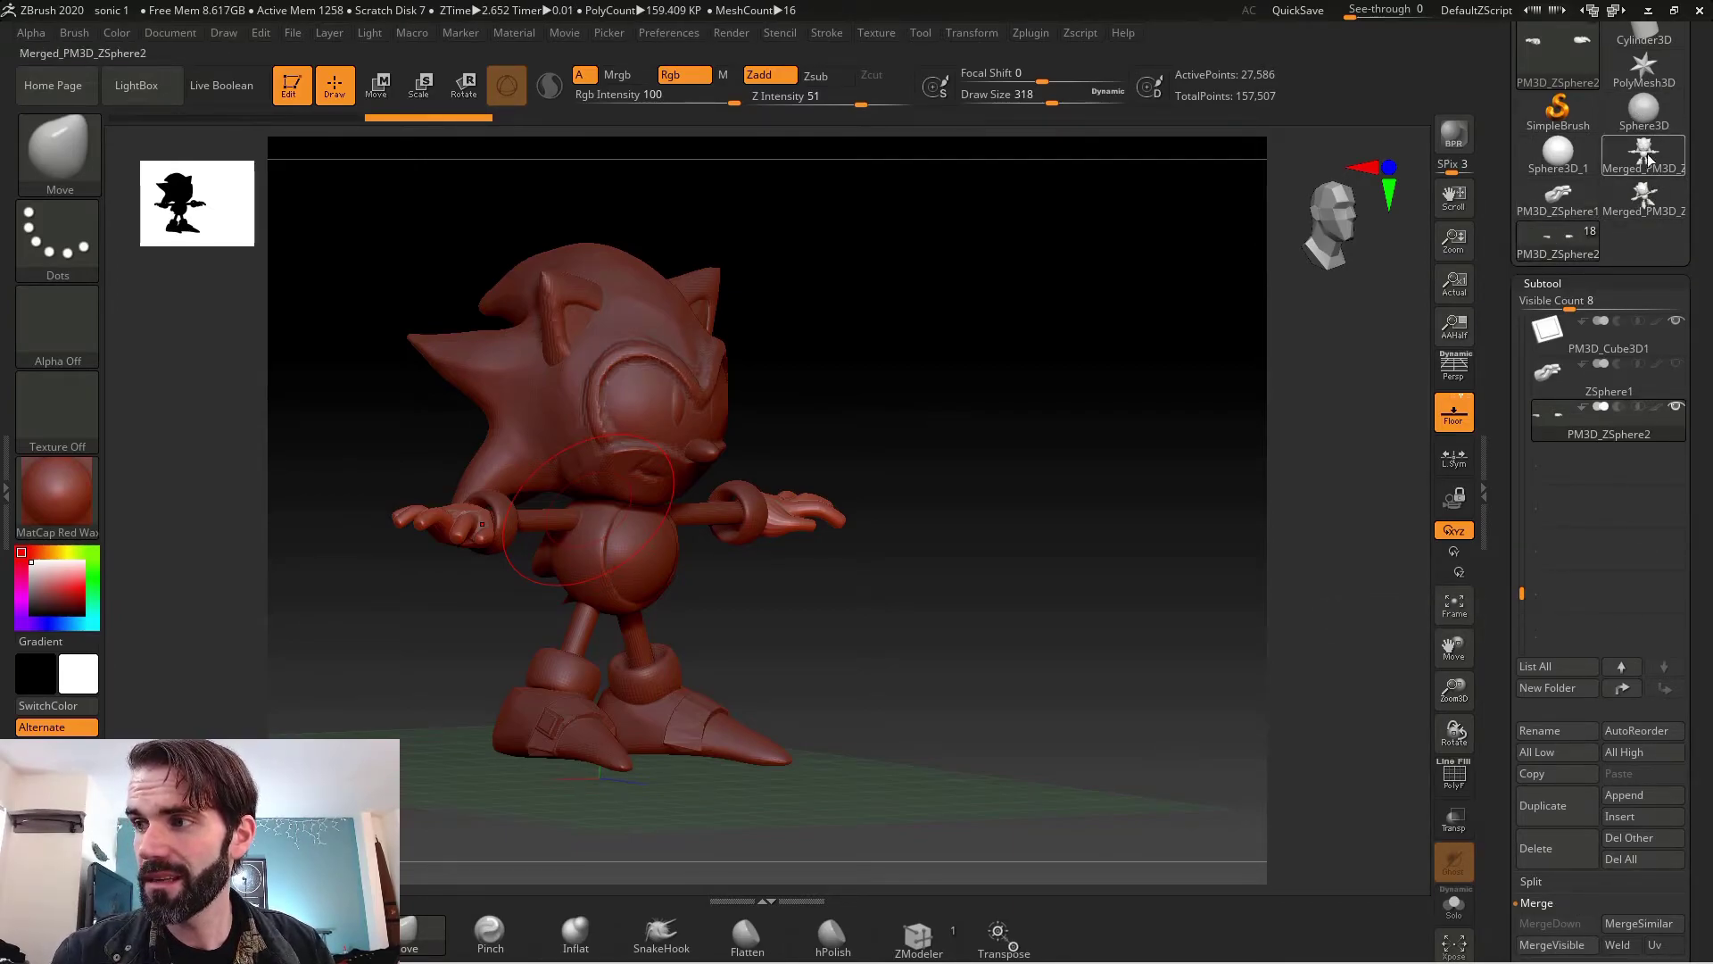
pyautogui.moveTo(1649, 165)
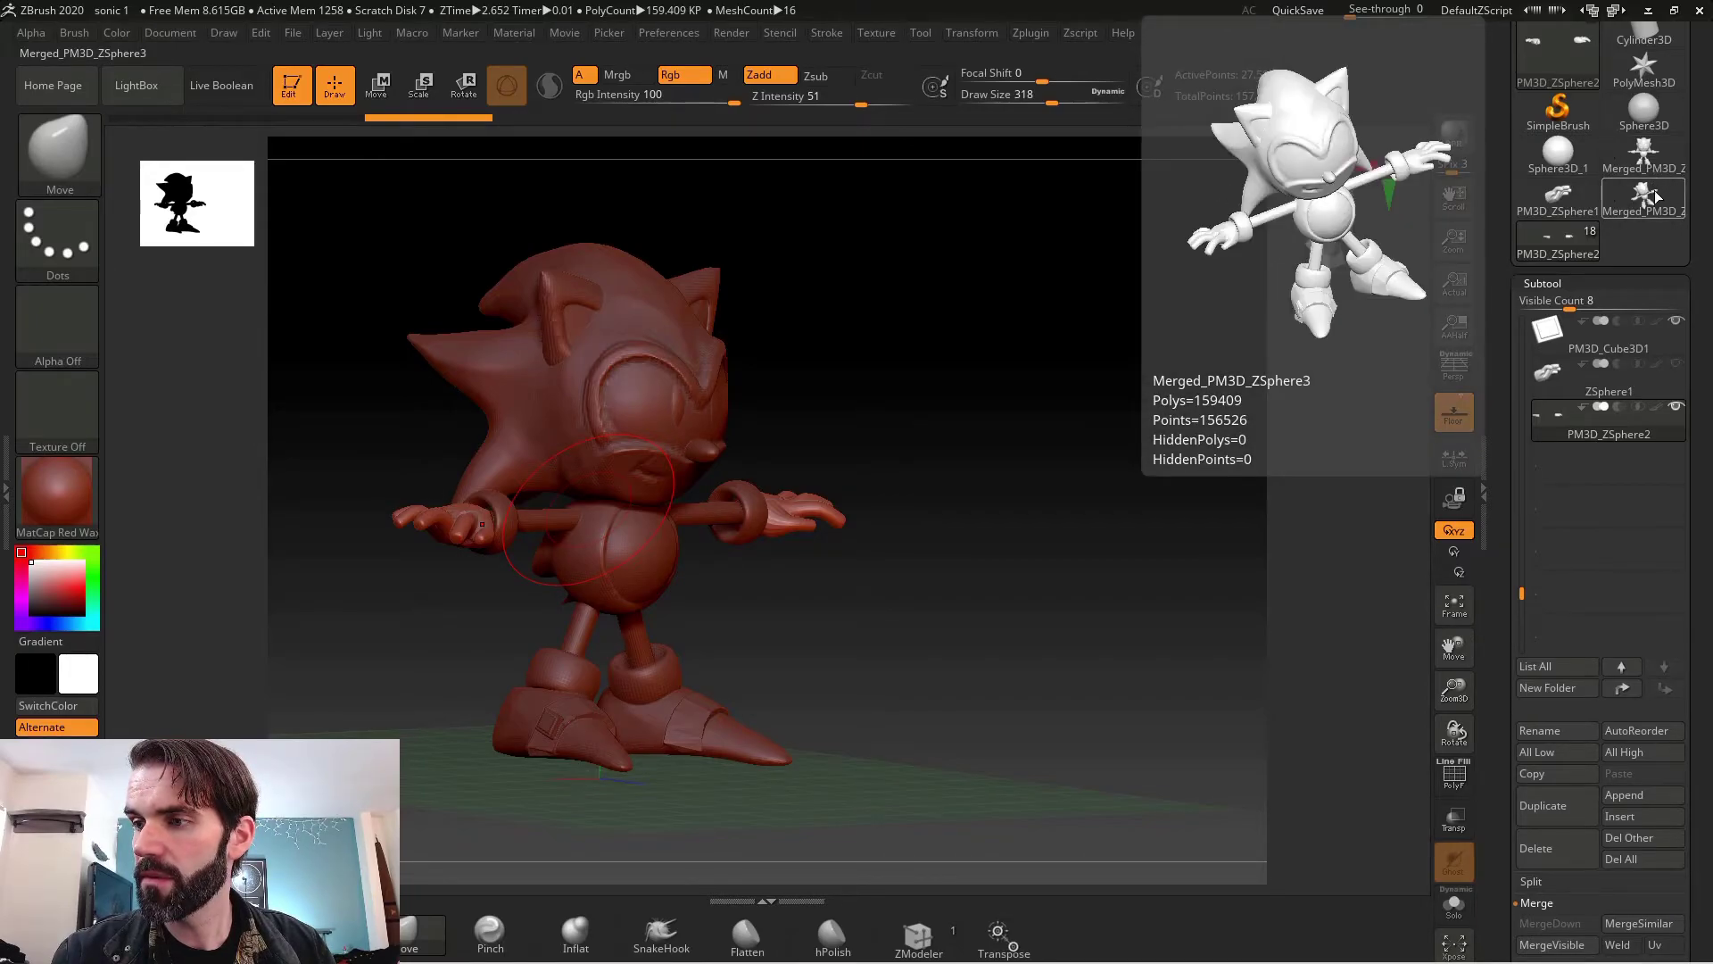
pyautogui.click(1655, 206)
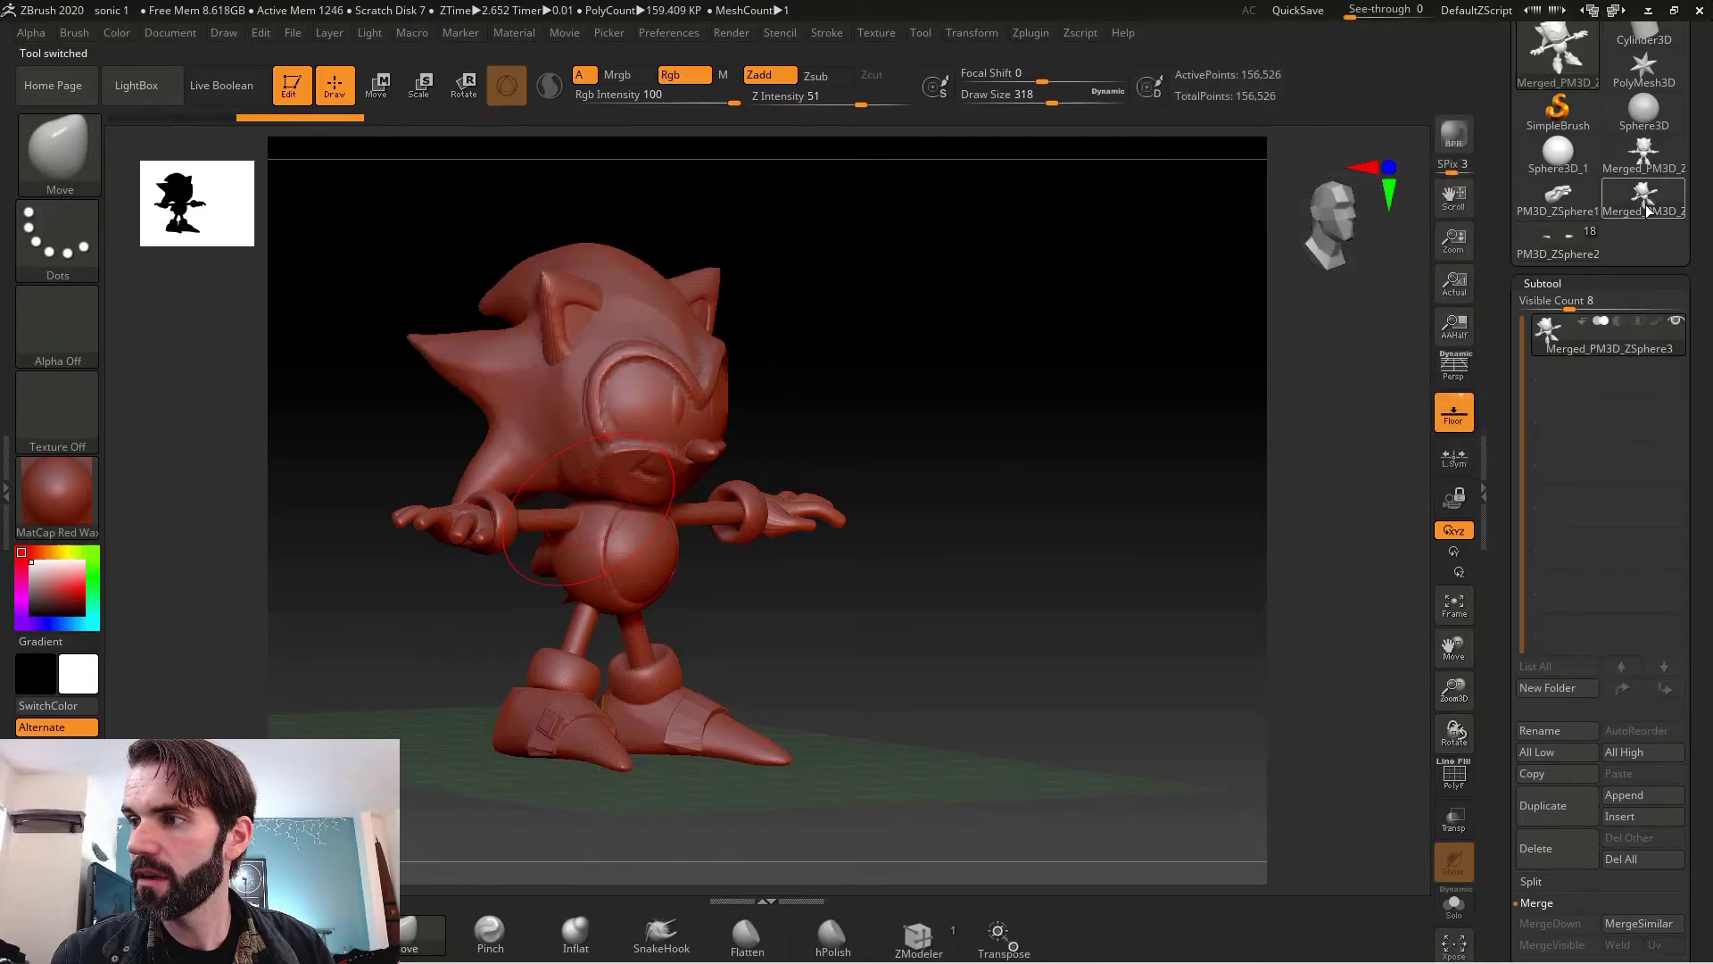
pyautogui.keyDown('shift'); pyautogui.moveTo(950, 539); pyautogui.dragTo(956, 482); pyautogui.keyUp('shift')
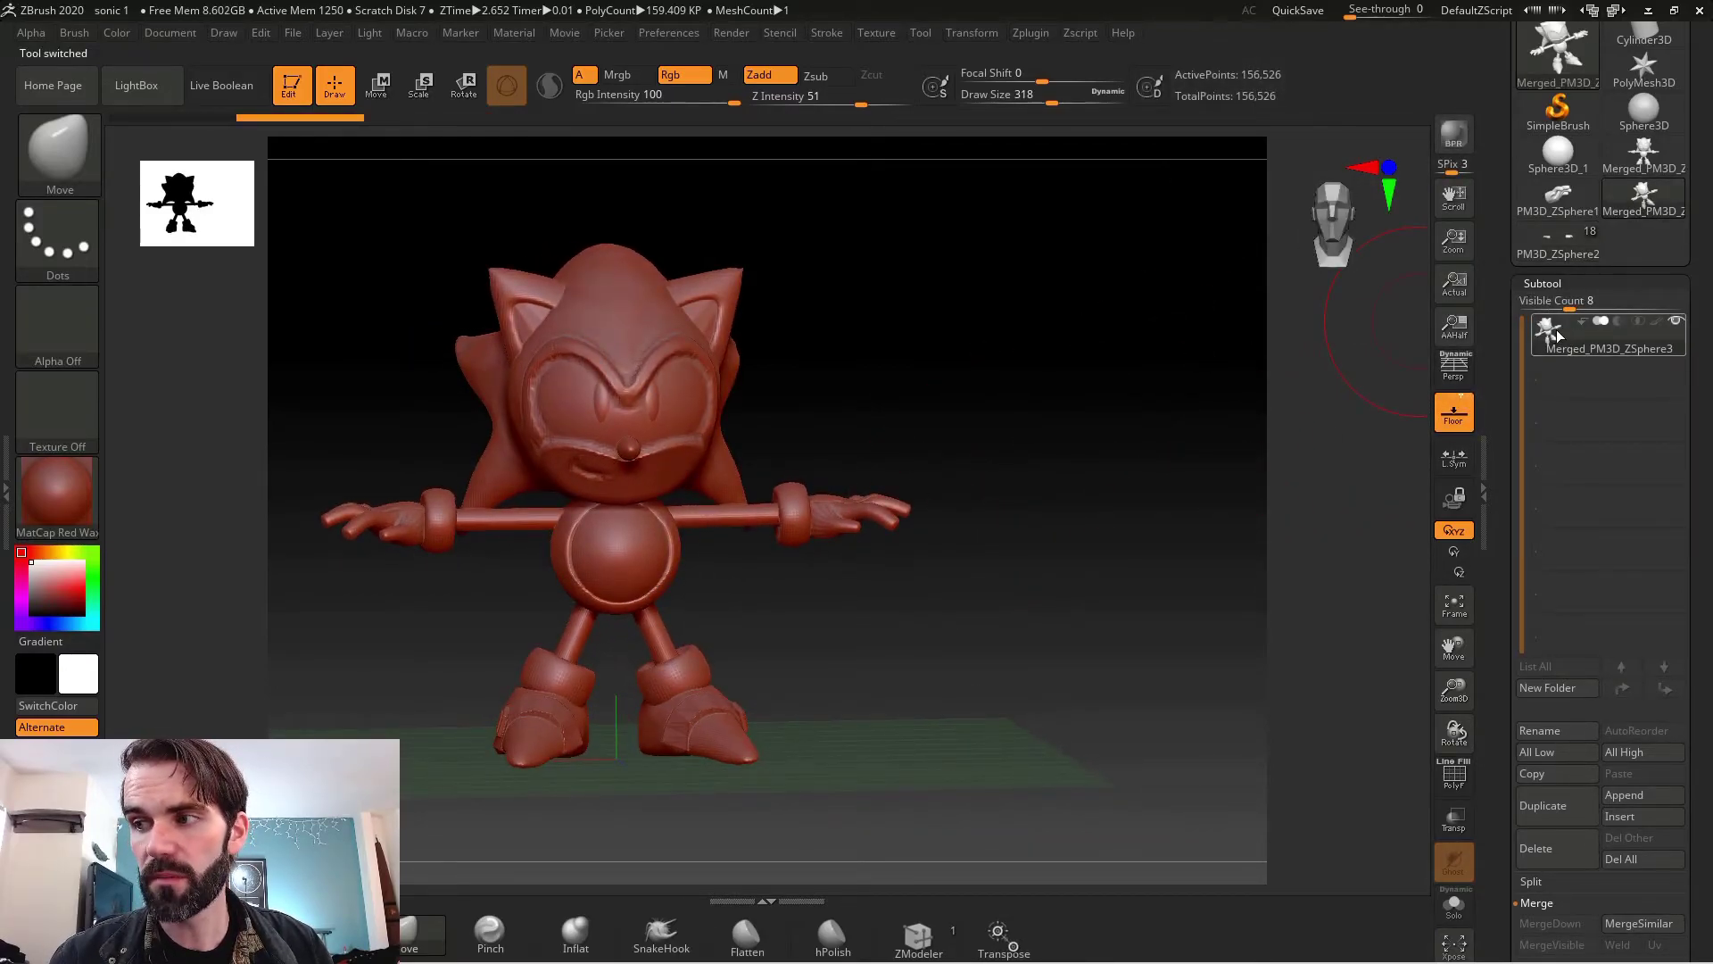
pyautogui.click(1658, 157)
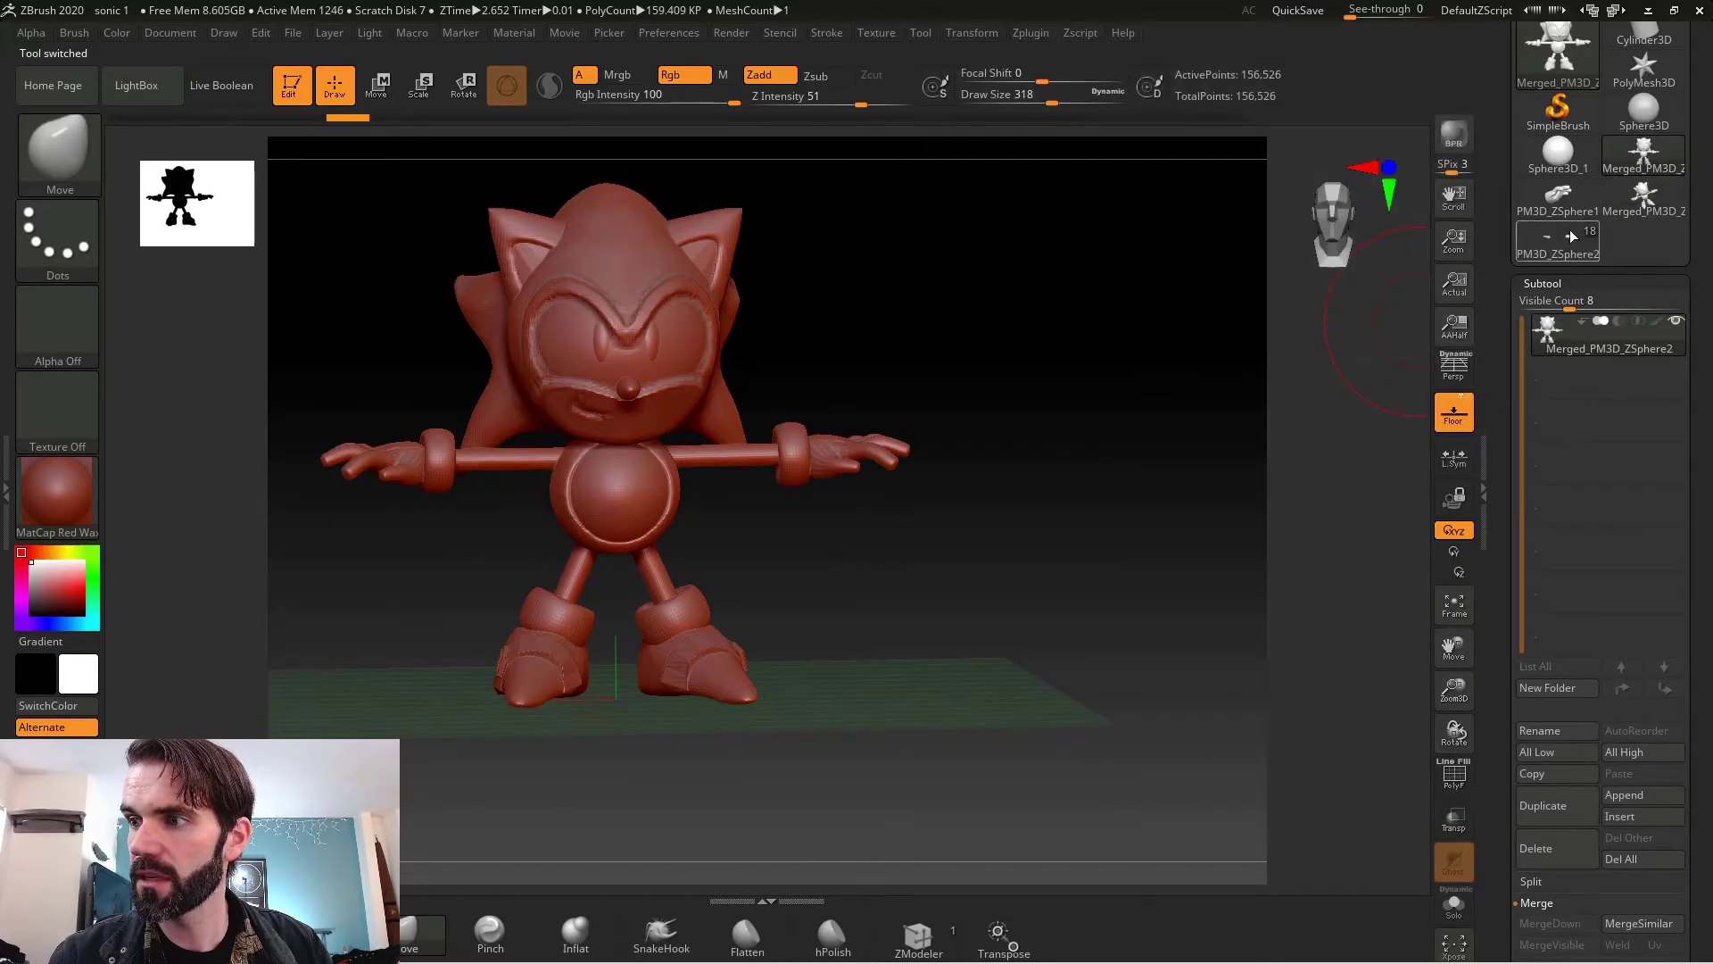
pyautogui.click(1572, 237)
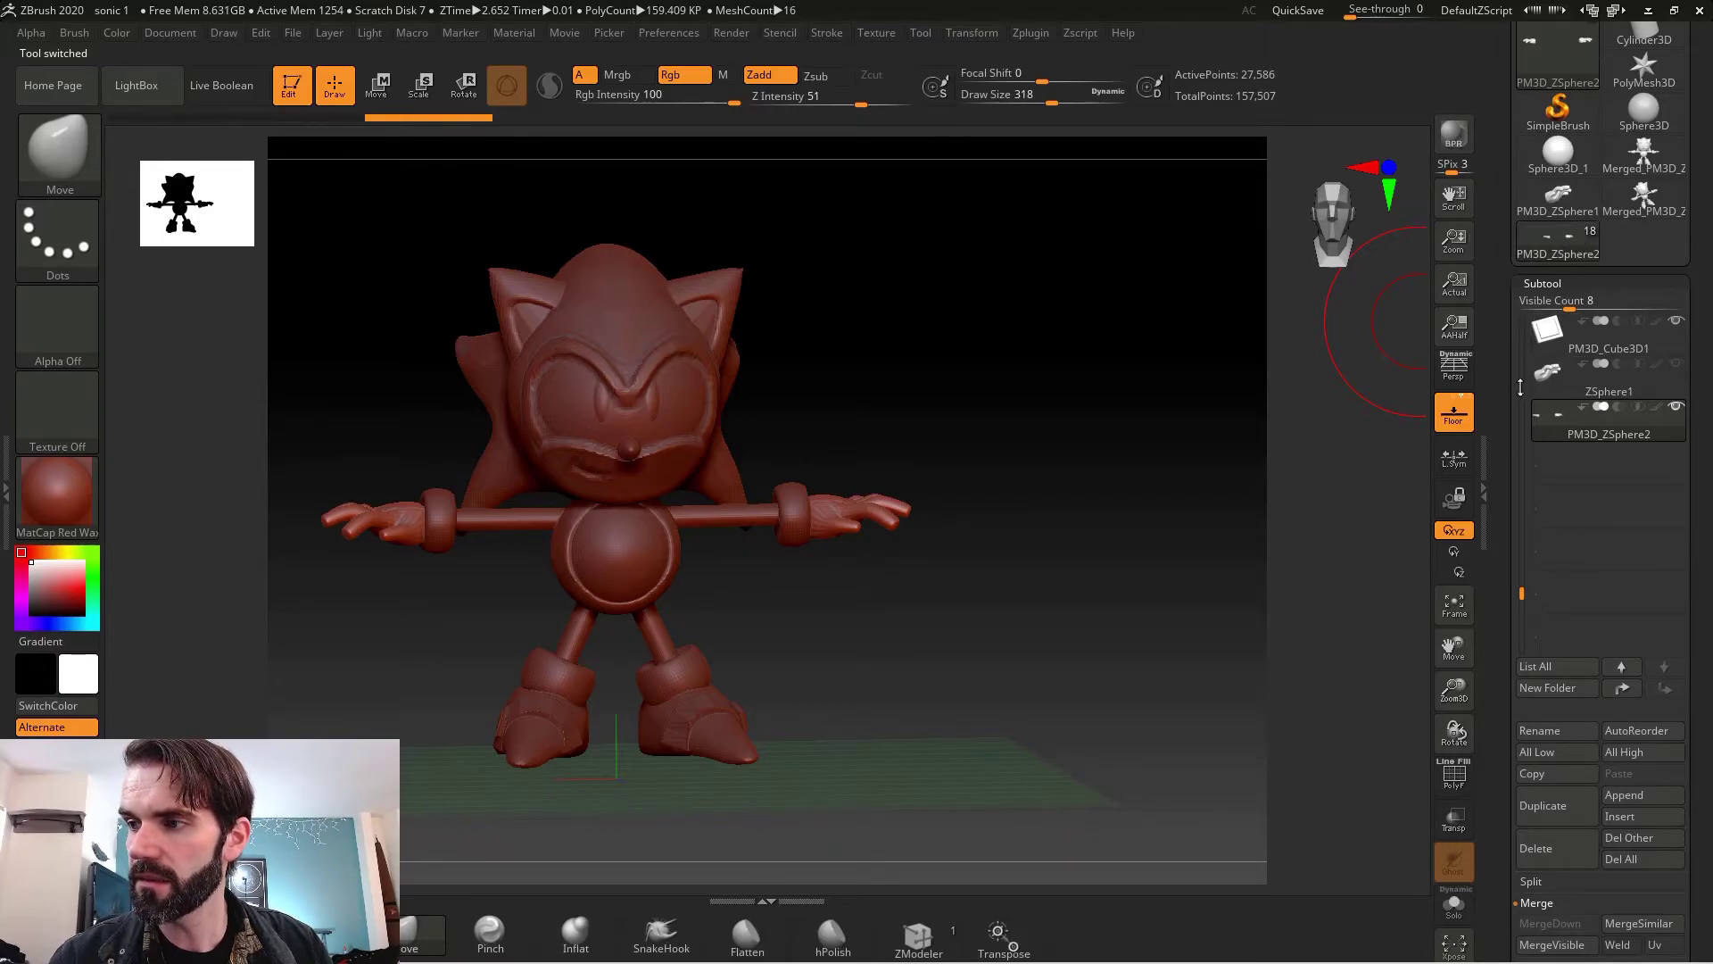
# - Merge the visible subtools once more from the separate-subtool version and open the merged copy
pyautogui.moveTo(1521, 386); pyautogui.dragTo(1523, 317)
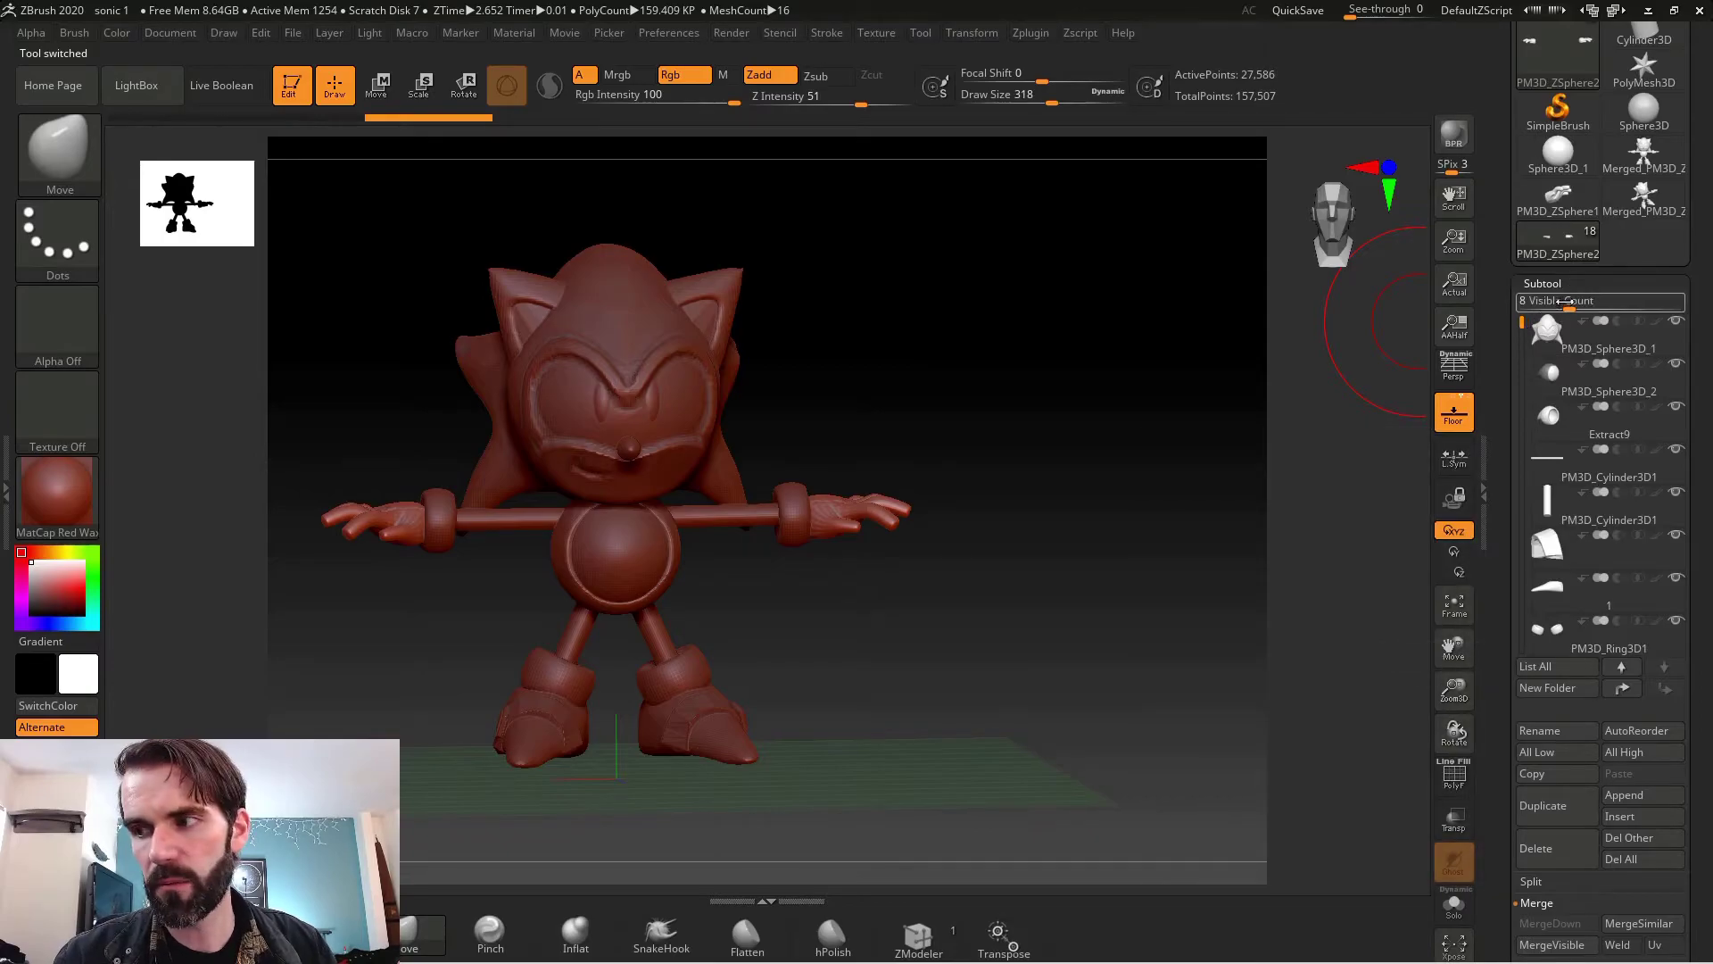
pyautogui.click(1557, 945)
pyautogui.click(1634, 191)
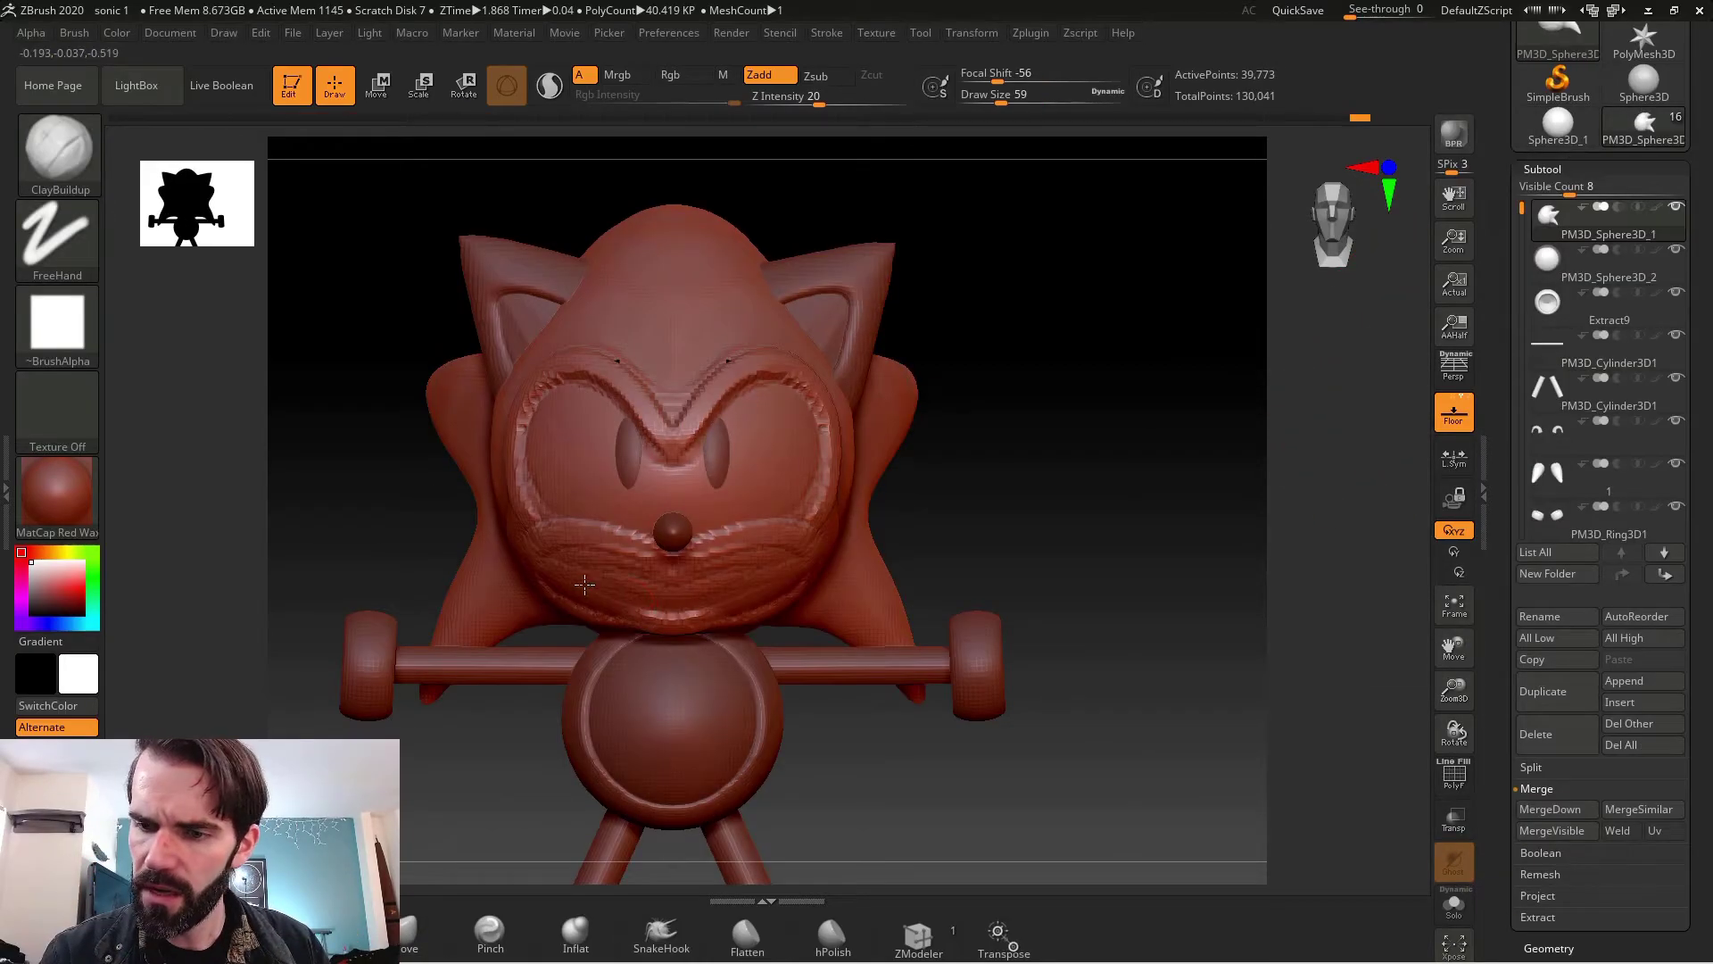
# - Build up the muzzle with ClayBuildup and level its surface with the Flatten brush at Draw Size 140
pyautogui.moveTo(644, 580); pyautogui.dragTo(704, 580)
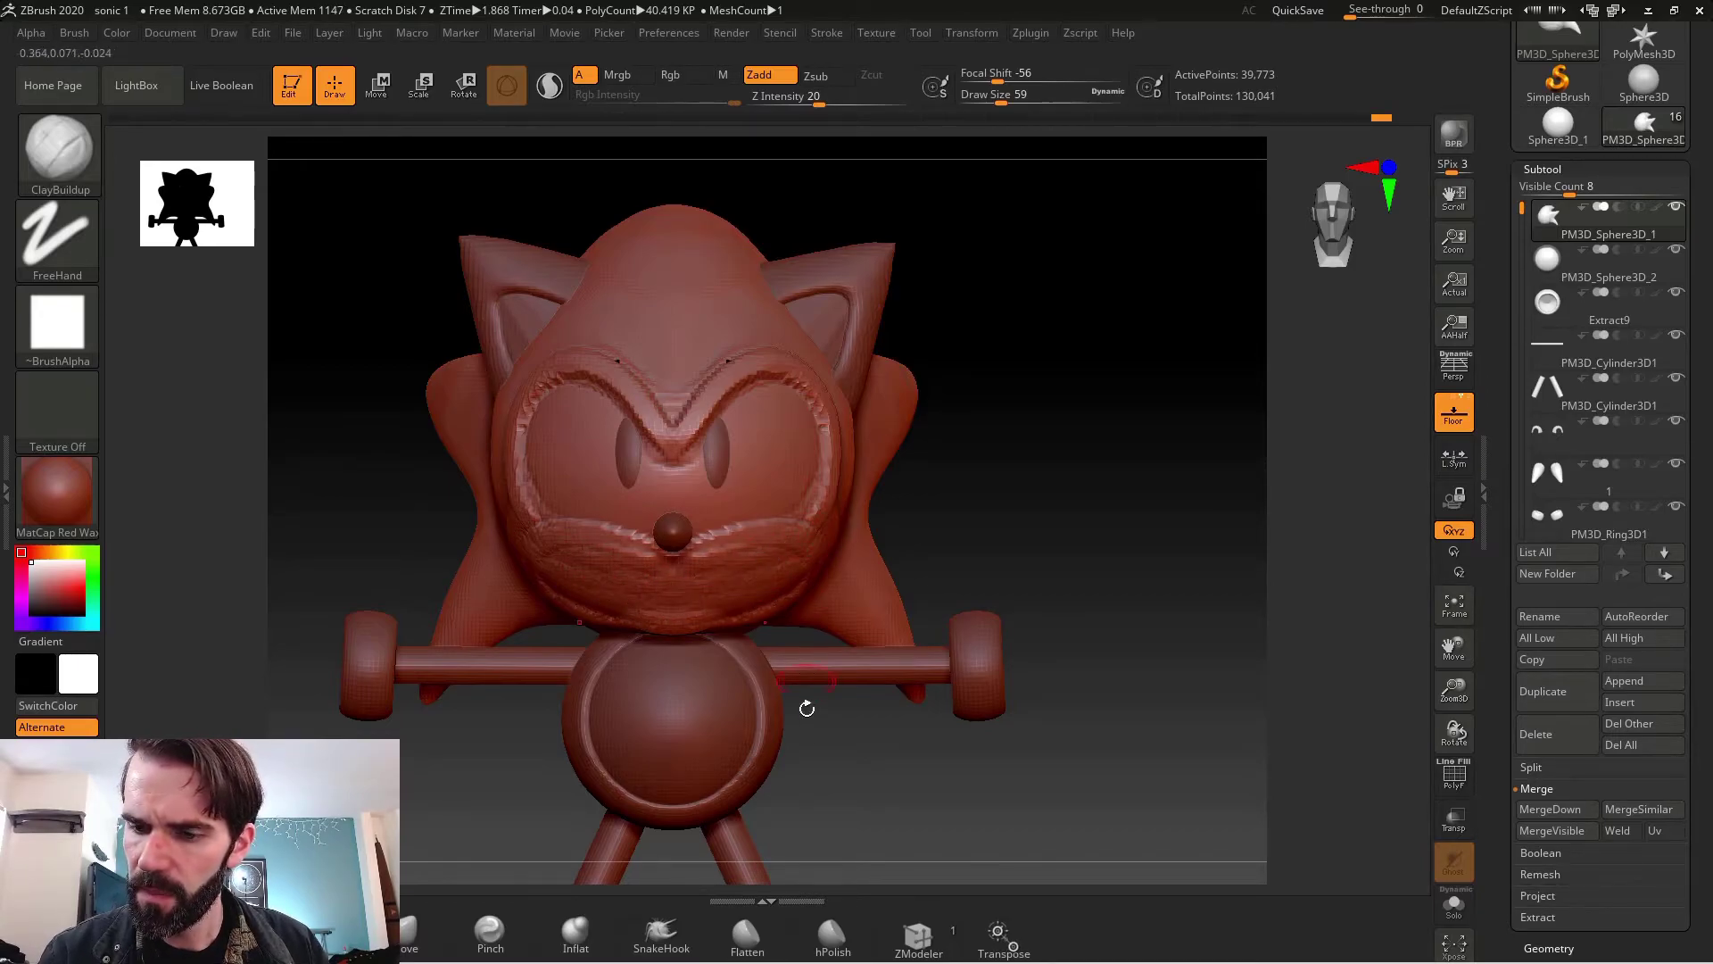
pyautogui.click(747, 937)
pyautogui.press('s')
pyautogui.moveTo(964, 515); pyautogui.dragTo(984, 515)
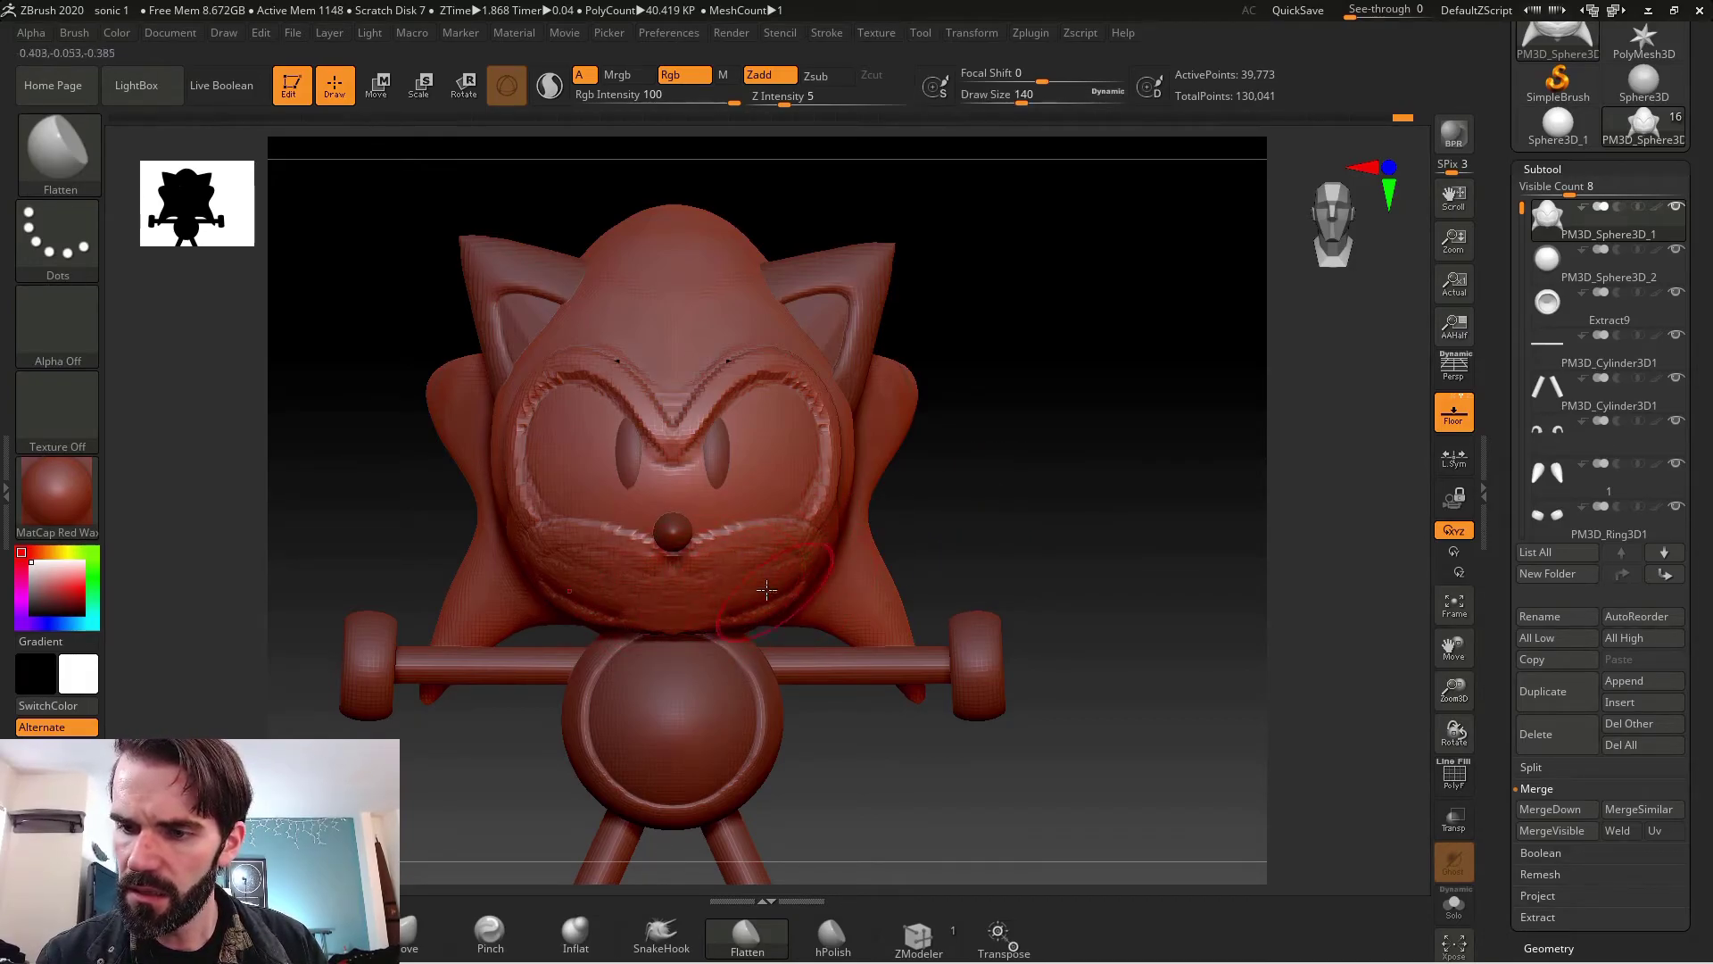
pyautogui.moveTo(1000, 510); pyautogui.dragTo(922, 523)
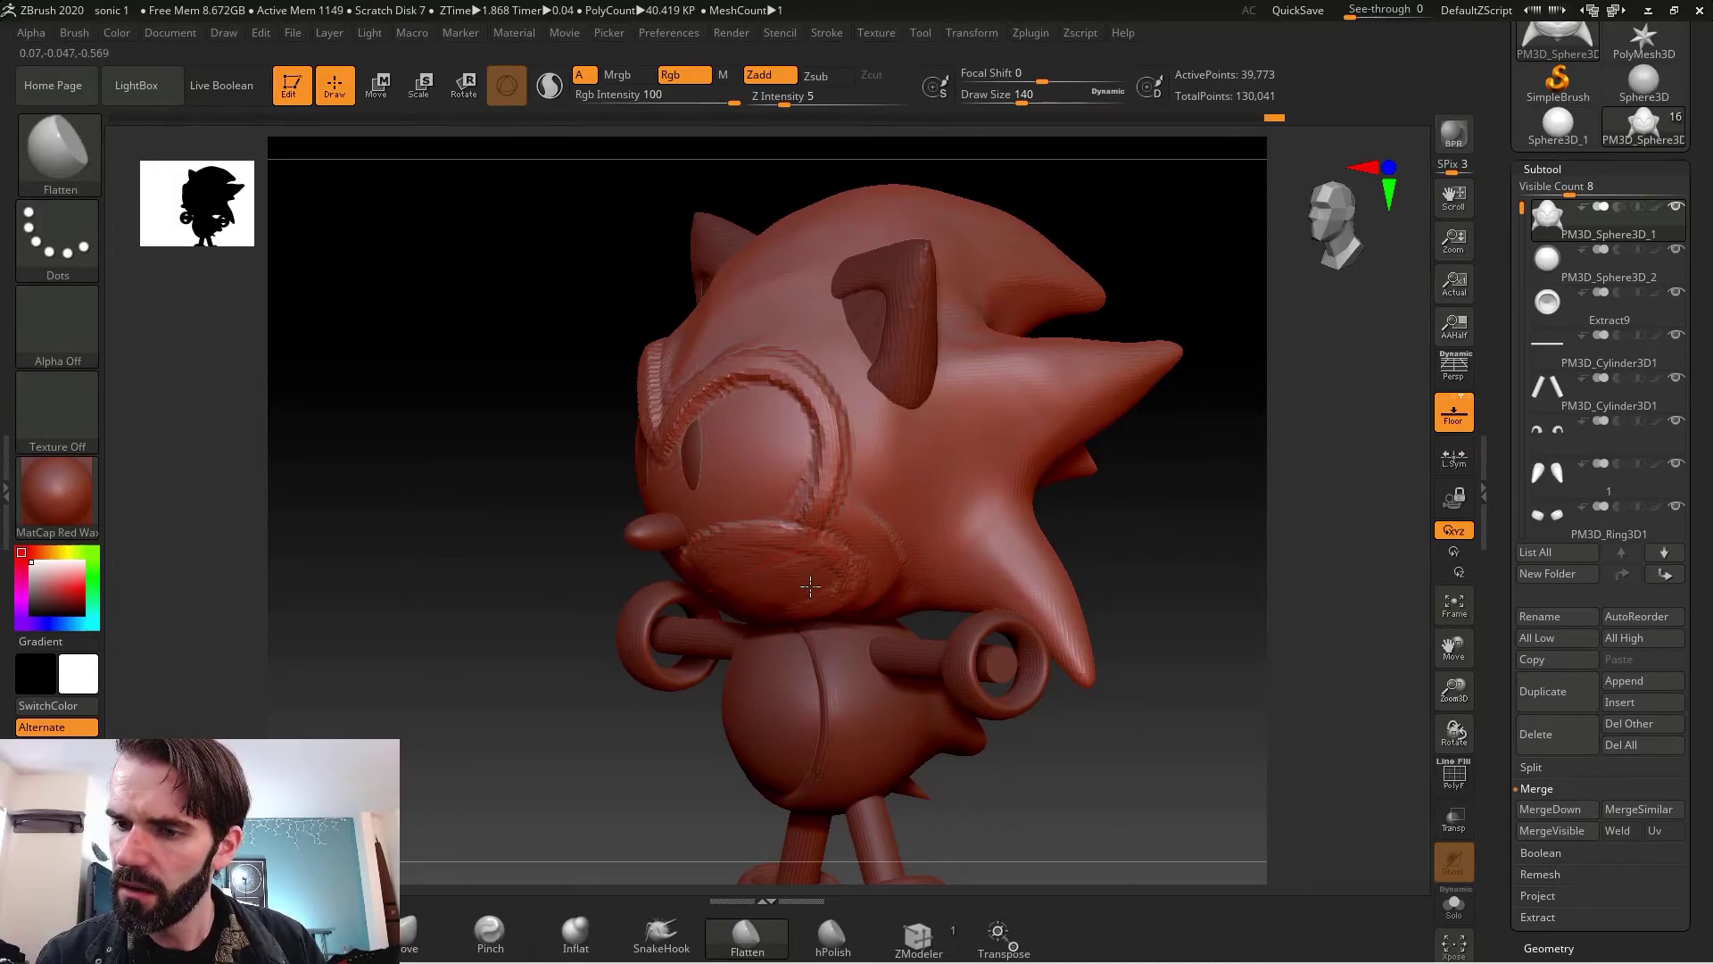
# - Smooth the muzzle, cheek and the raised ridge around the eye on the head
pyautogui.press('shift')
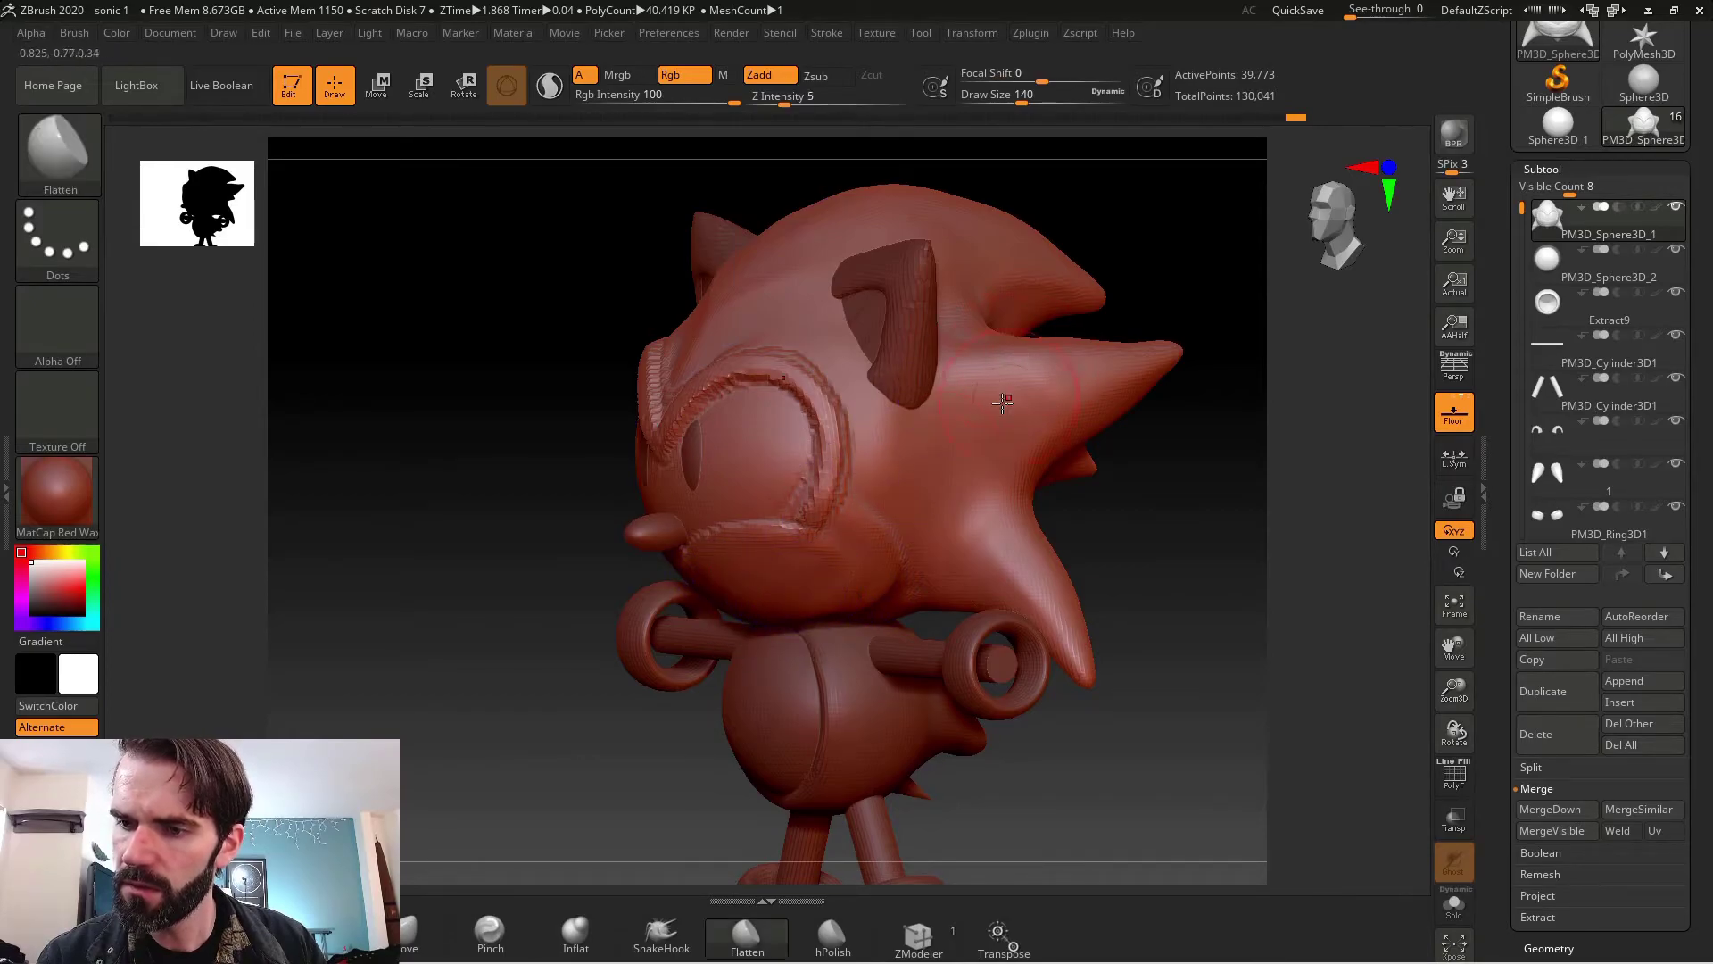
pyautogui.moveTo(852, 517)
pyautogui.keyDown('shift'); pyautogui.mouseDown()
pyautogui.moveTo(878, 483)
pyautogui.moveTo(834, 342)
pyautogui.moveTo(870, 462)
pyautogui.mouseUp(); pyautogui.keyUp('shift')
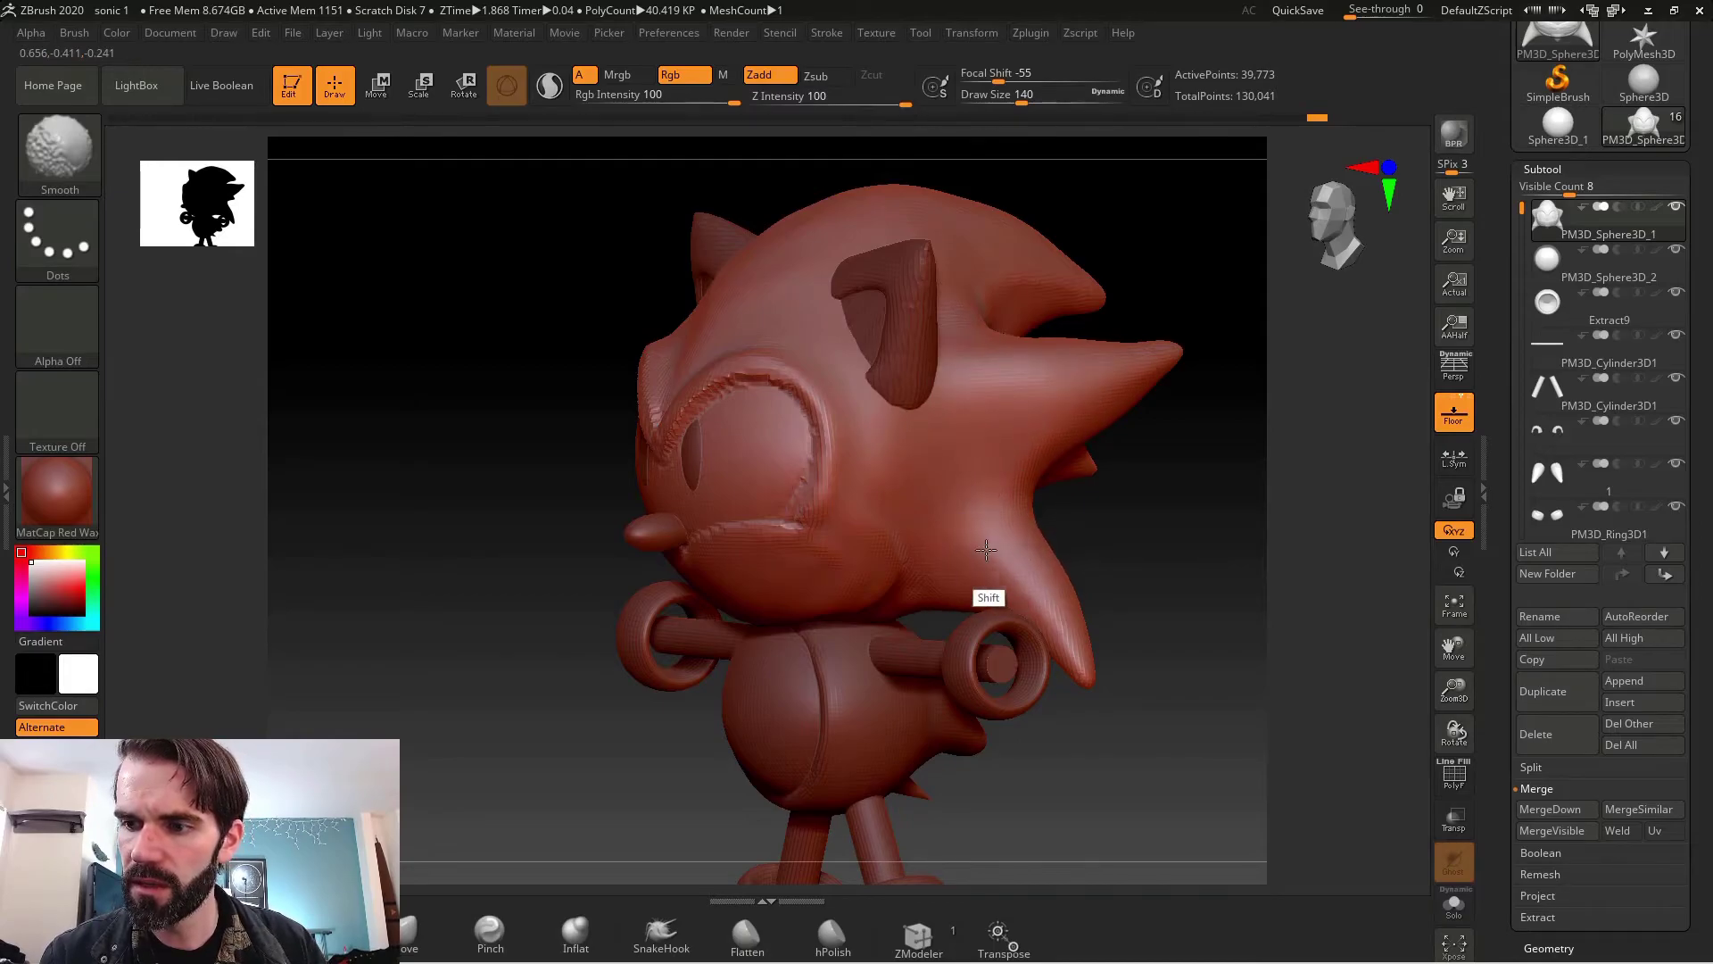
pyautogui.keyDown('shift'); pyautogui.moveTo(888, 520); pyautogui.dragTo(792, 363); pyautogui.keyUp('shift')
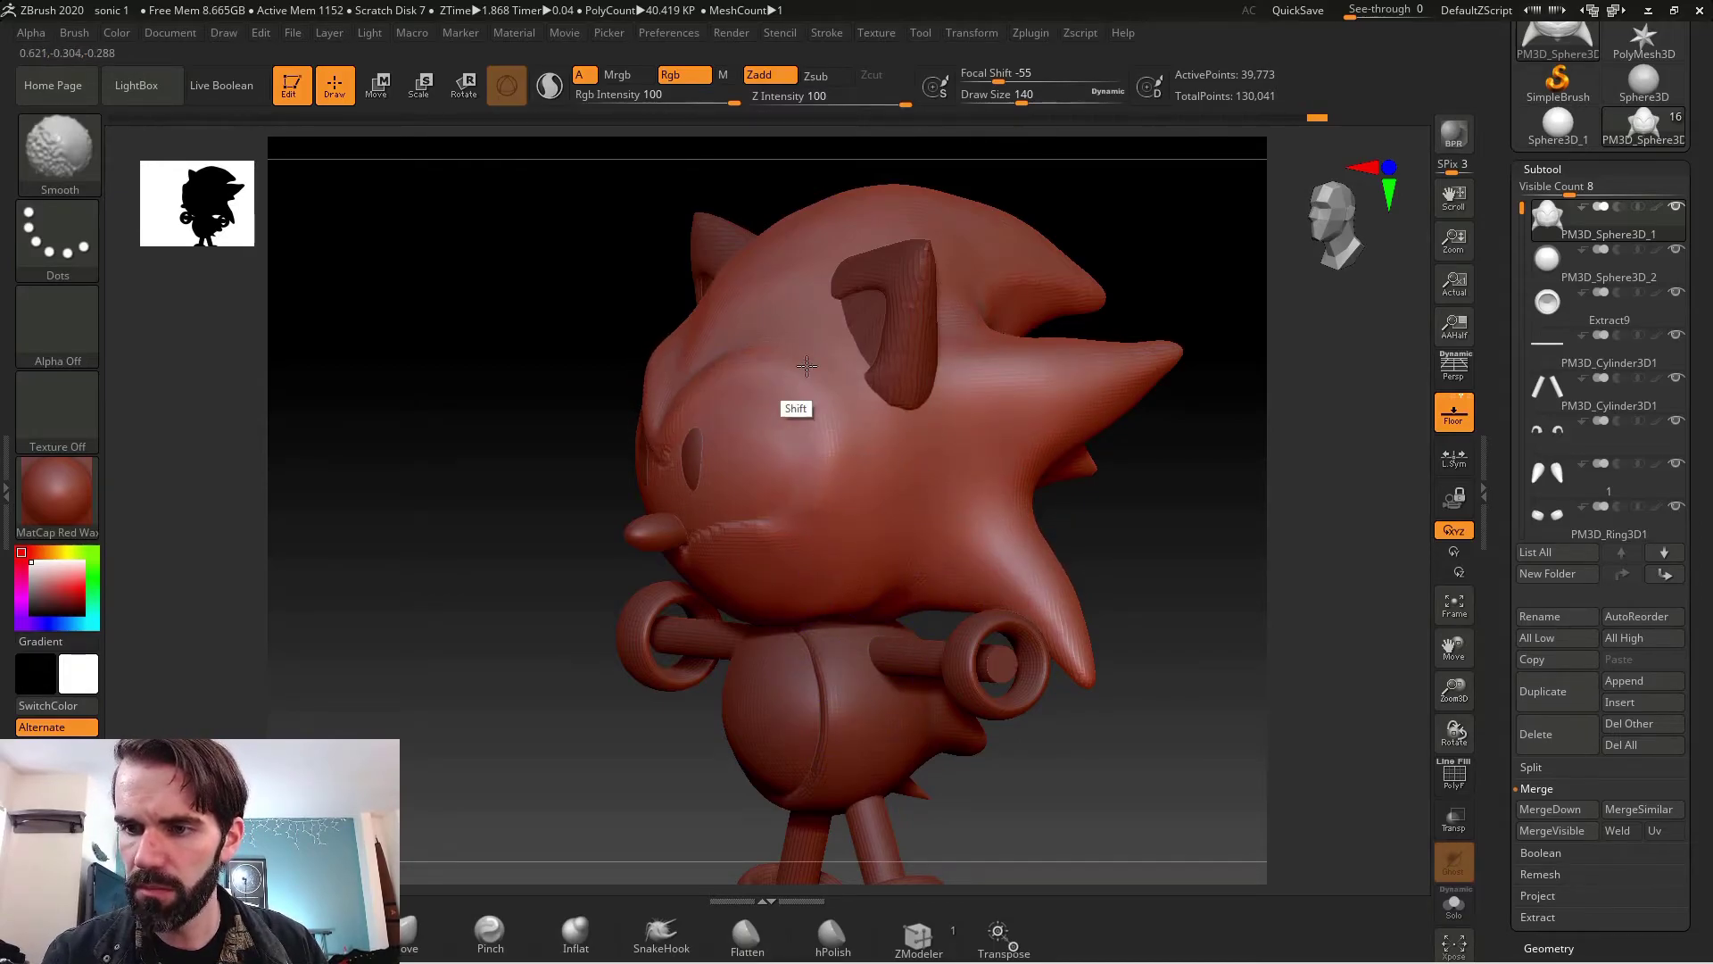
# - Undo the last smoothing strokes around the eye and level the large side quill with the Flatten brush
pyautogui.hotkey('ctrl', 'z')
pyautogui.hotkey('ctrl', 'z')
pyautogui.hotkey('ctrl', 'z')
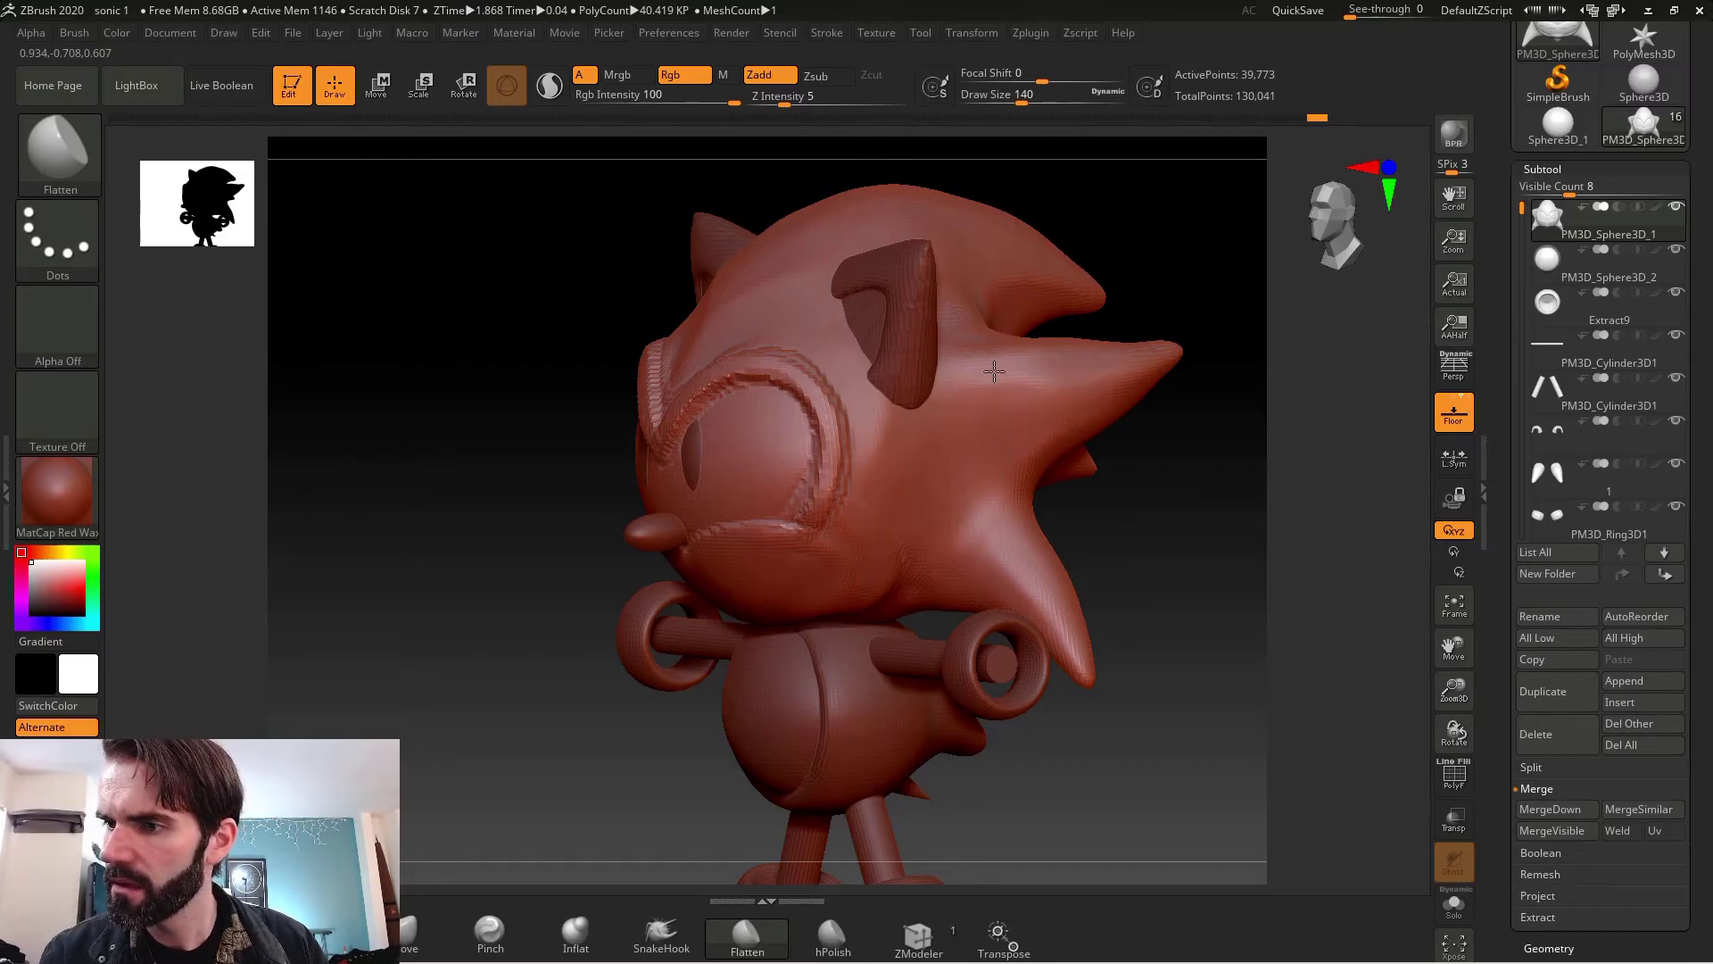
pyautogui.moveTo(994, 371); pyautogui.dragTo(1101, 372)
pyautogui.moveTo(996, 360); pyautogui.dragTo(1107, 354)
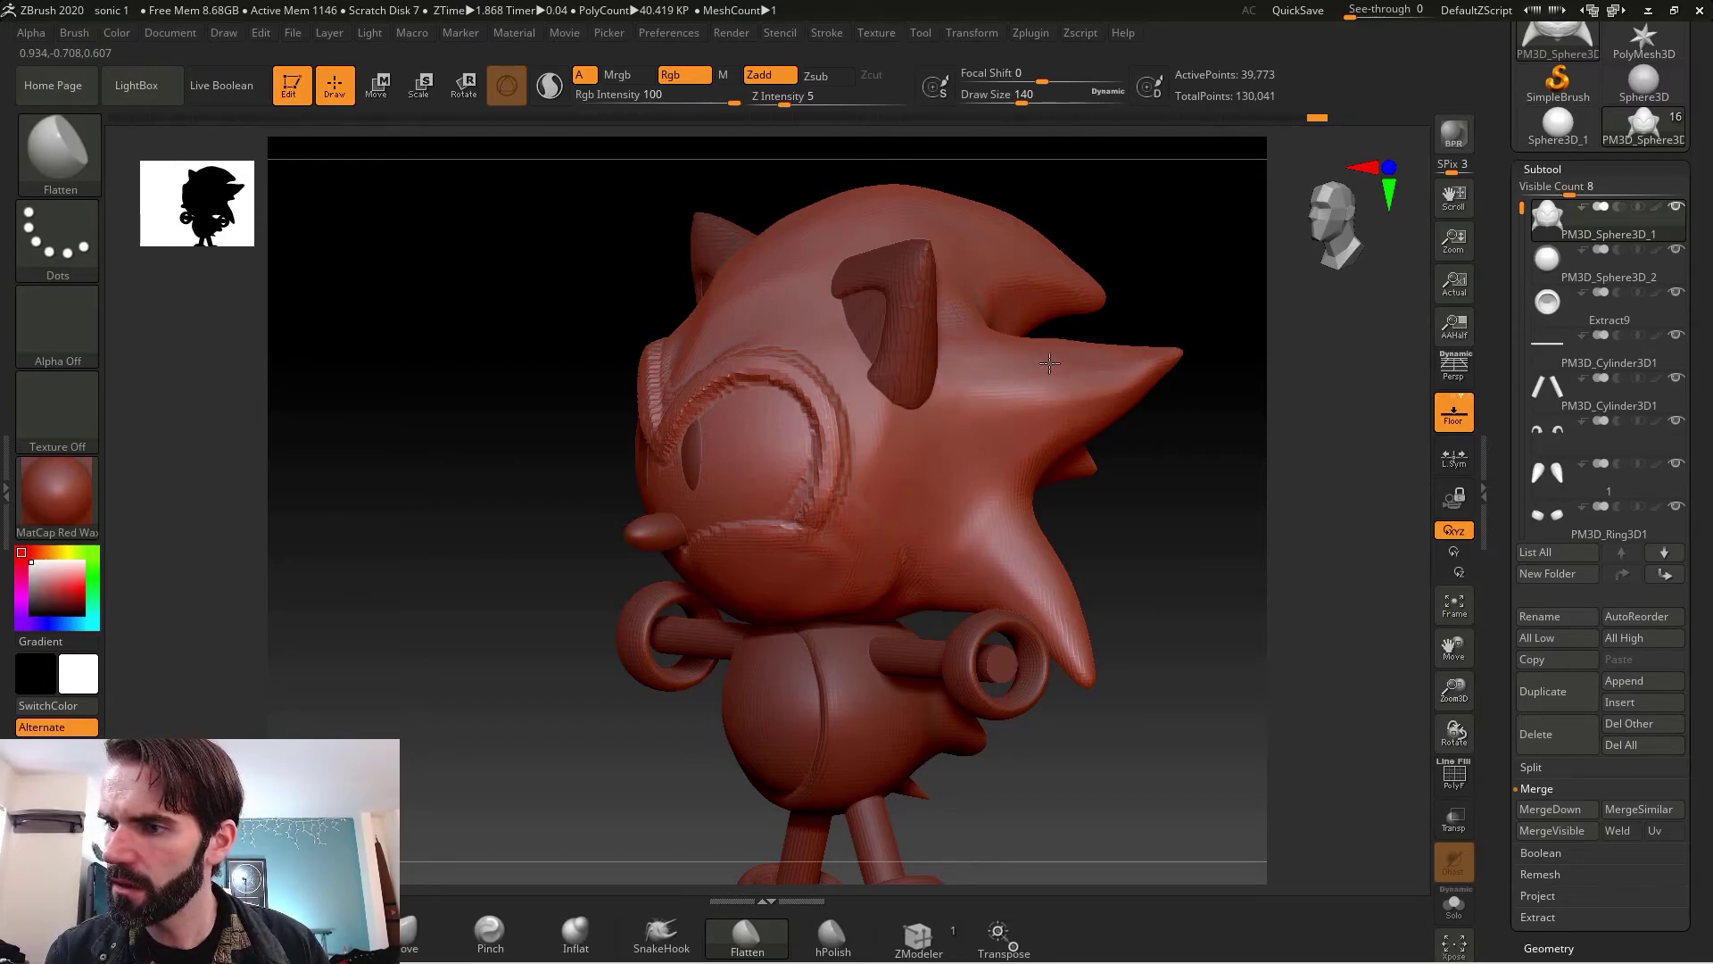
pyautogui.moveTo(1212, 345); pyautogui.dragTo(1189, 486)
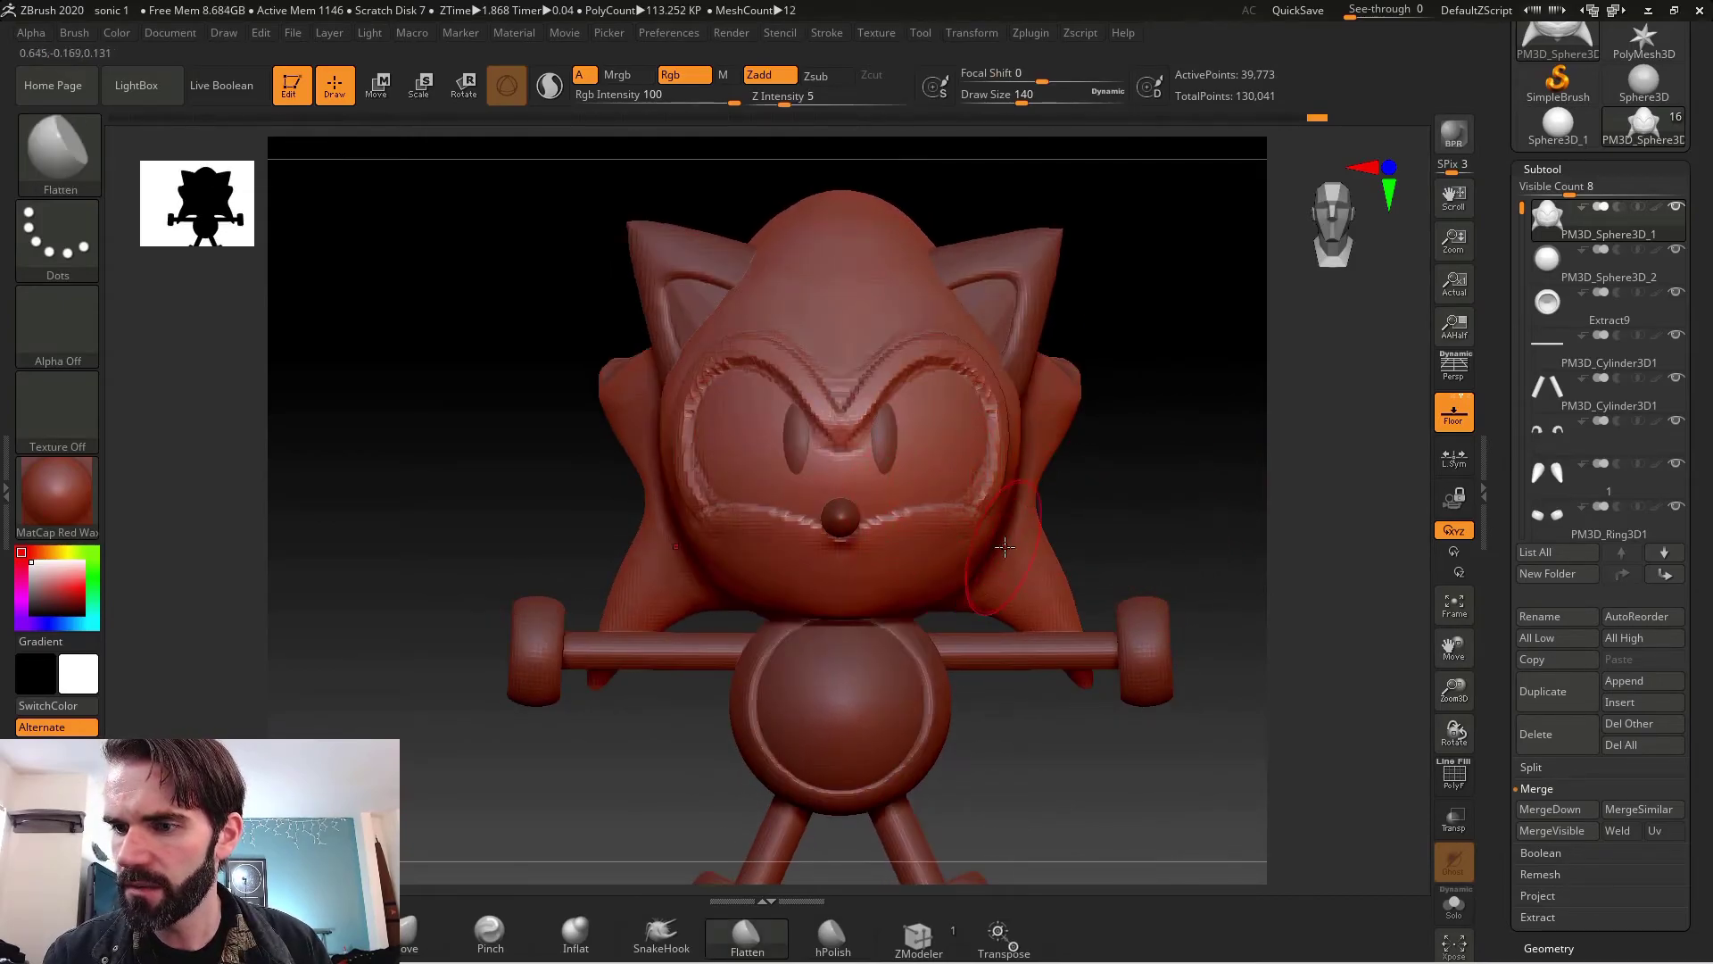
pyautogui.moveTo(1110, 547); pyautogui.dragTo(1116, 499)
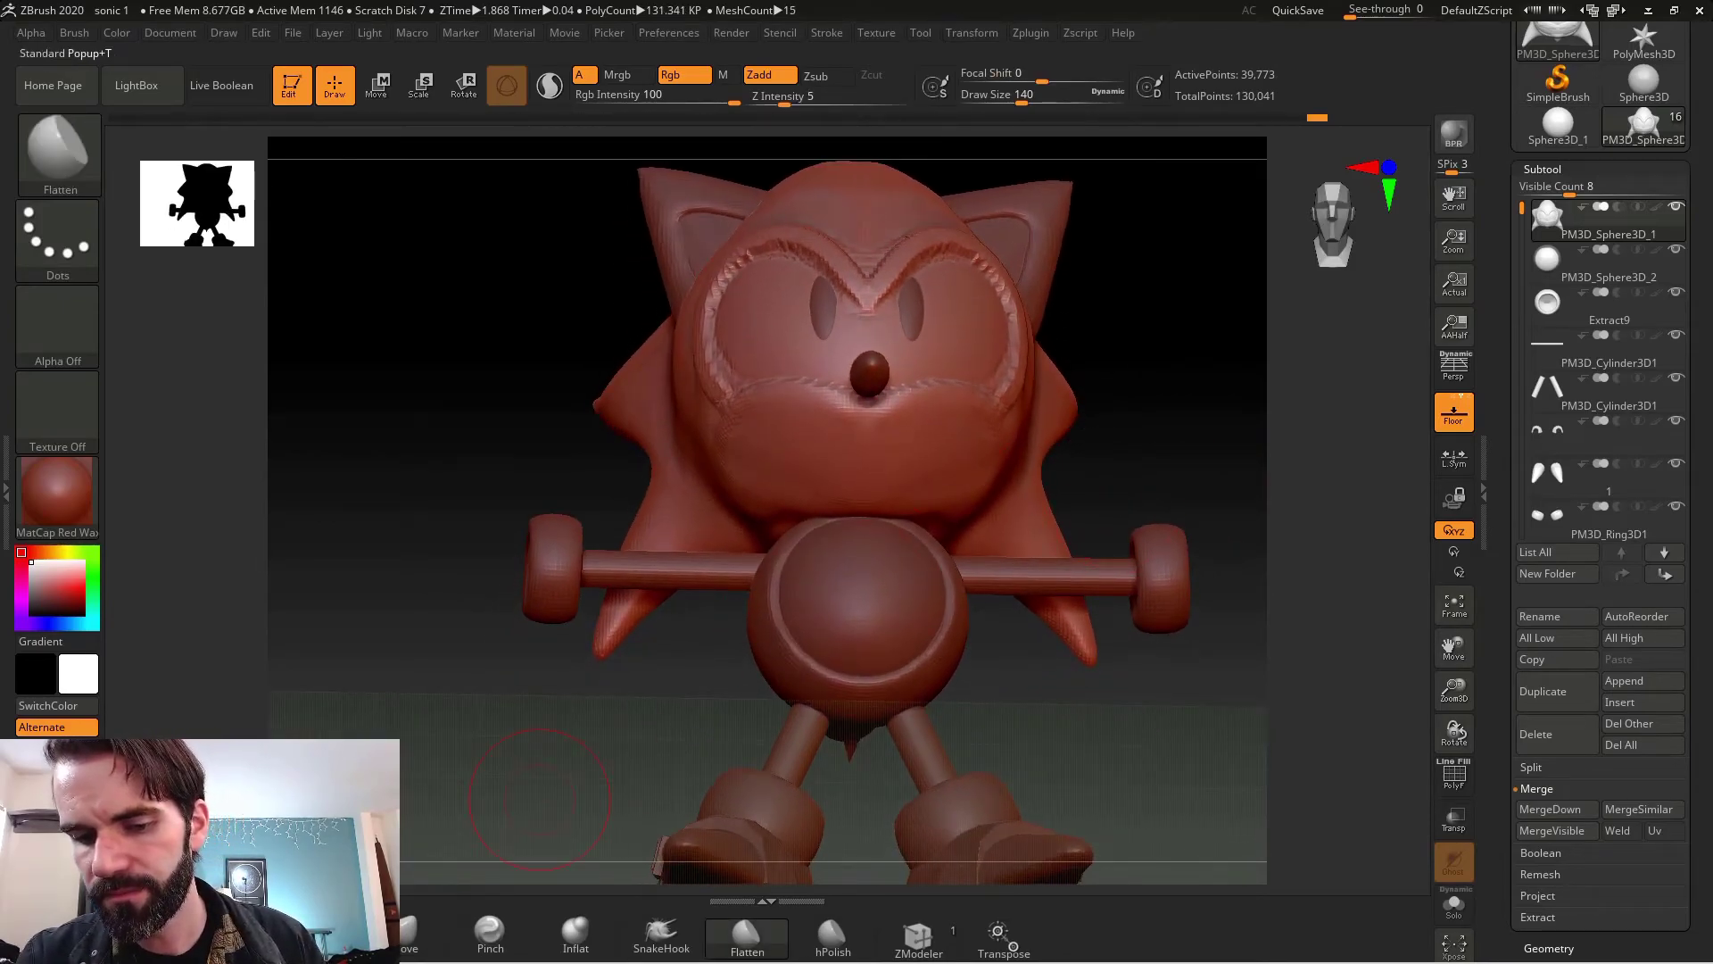
# - Switch to the ClayBuildup brush and open its draw size for adjustment
pyautogui.press('b')
pyautogui.press('c')
pyautogui.press('b')
pyautogui.press('s')
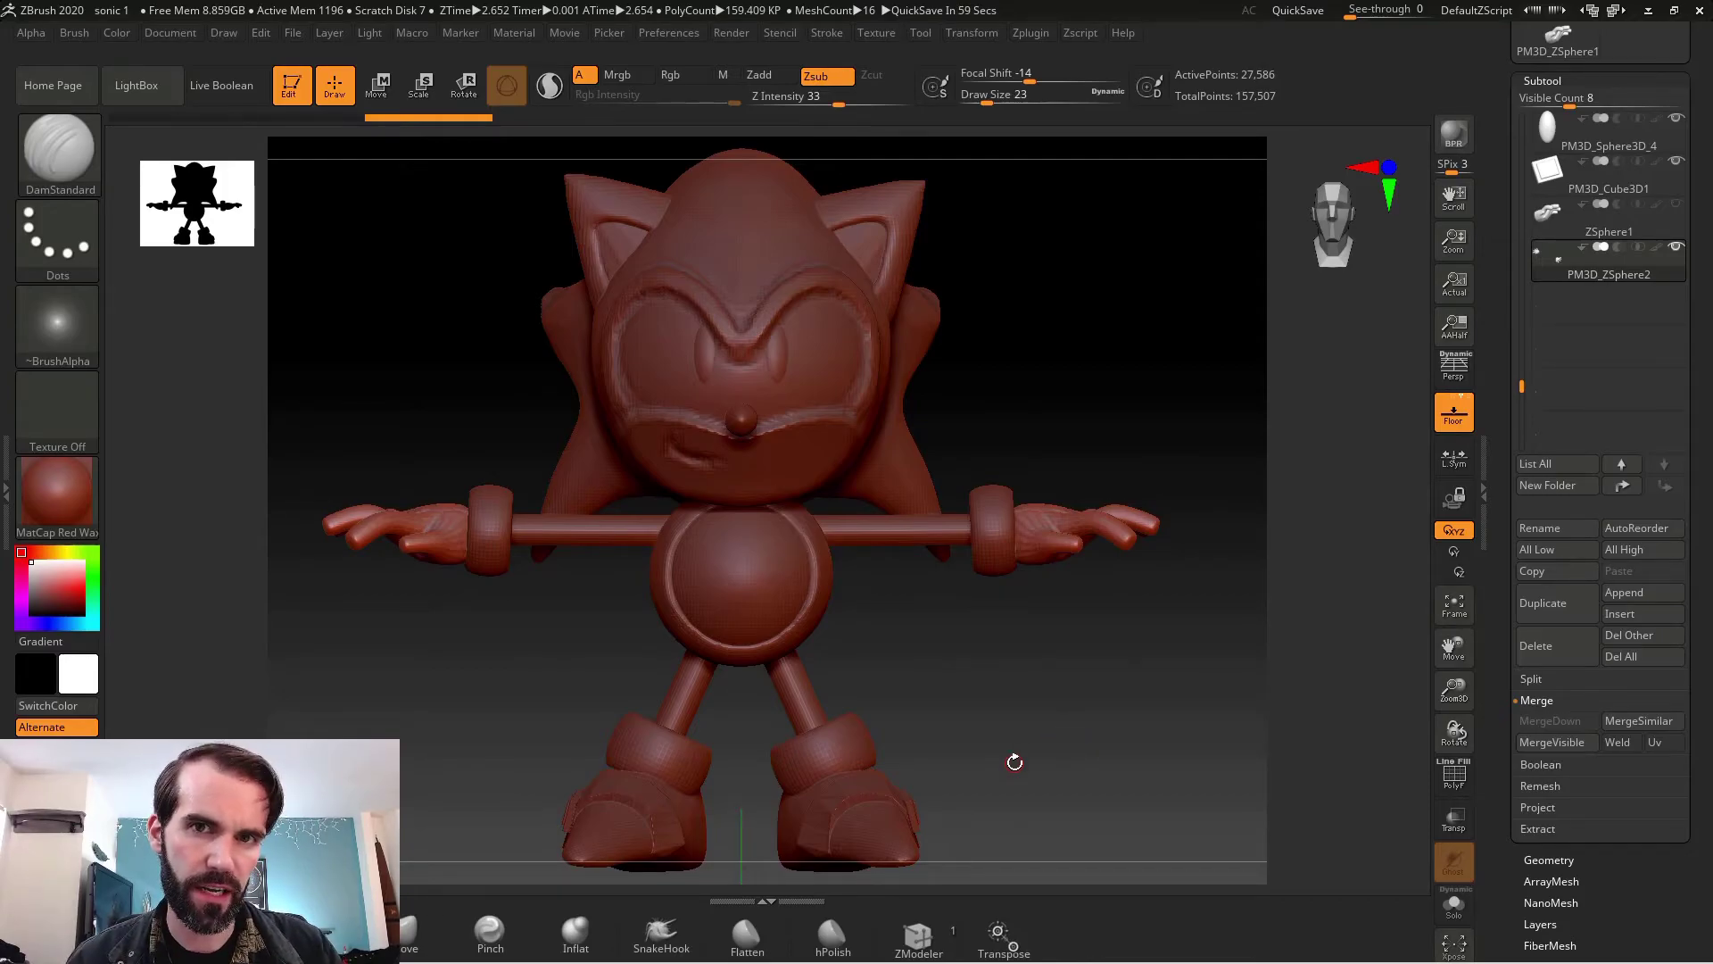
# - Flatten the surfaces of the head quills with the Flatten brush at Draw Size 158
pyautogui.moveTo(1015, 761); pyautogui.dragTo(1112, 441)
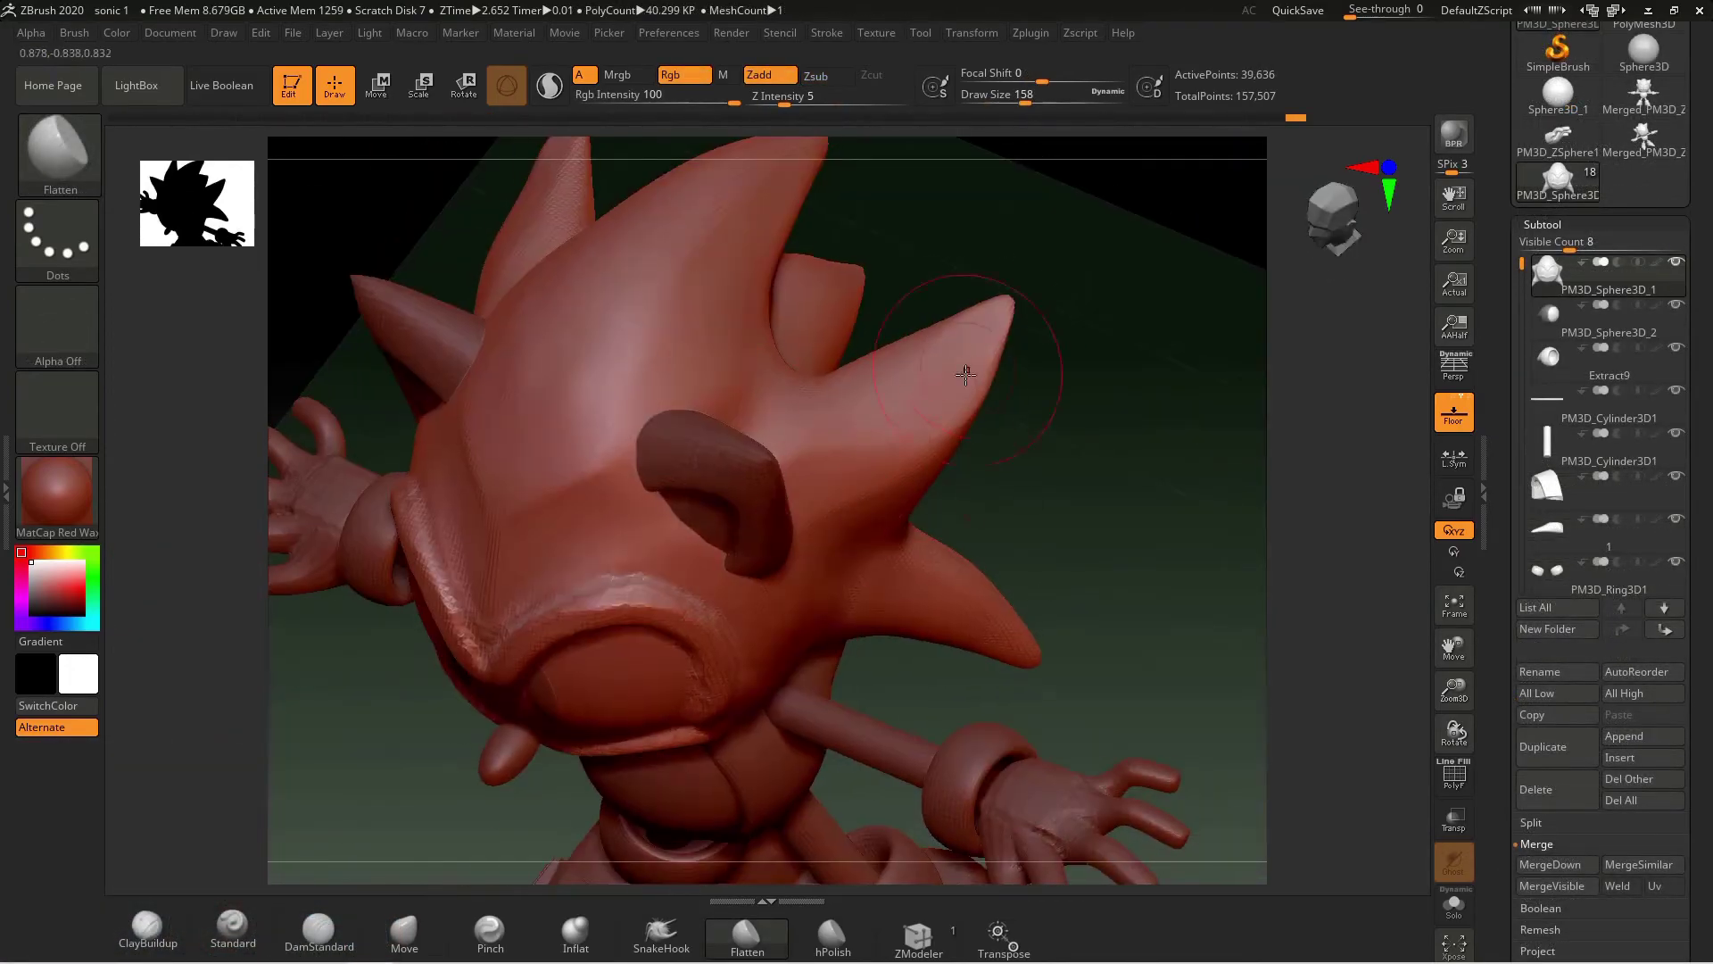
pyautogui.moveTo(1071, 375); pyautogui.dragTo(748, 390)
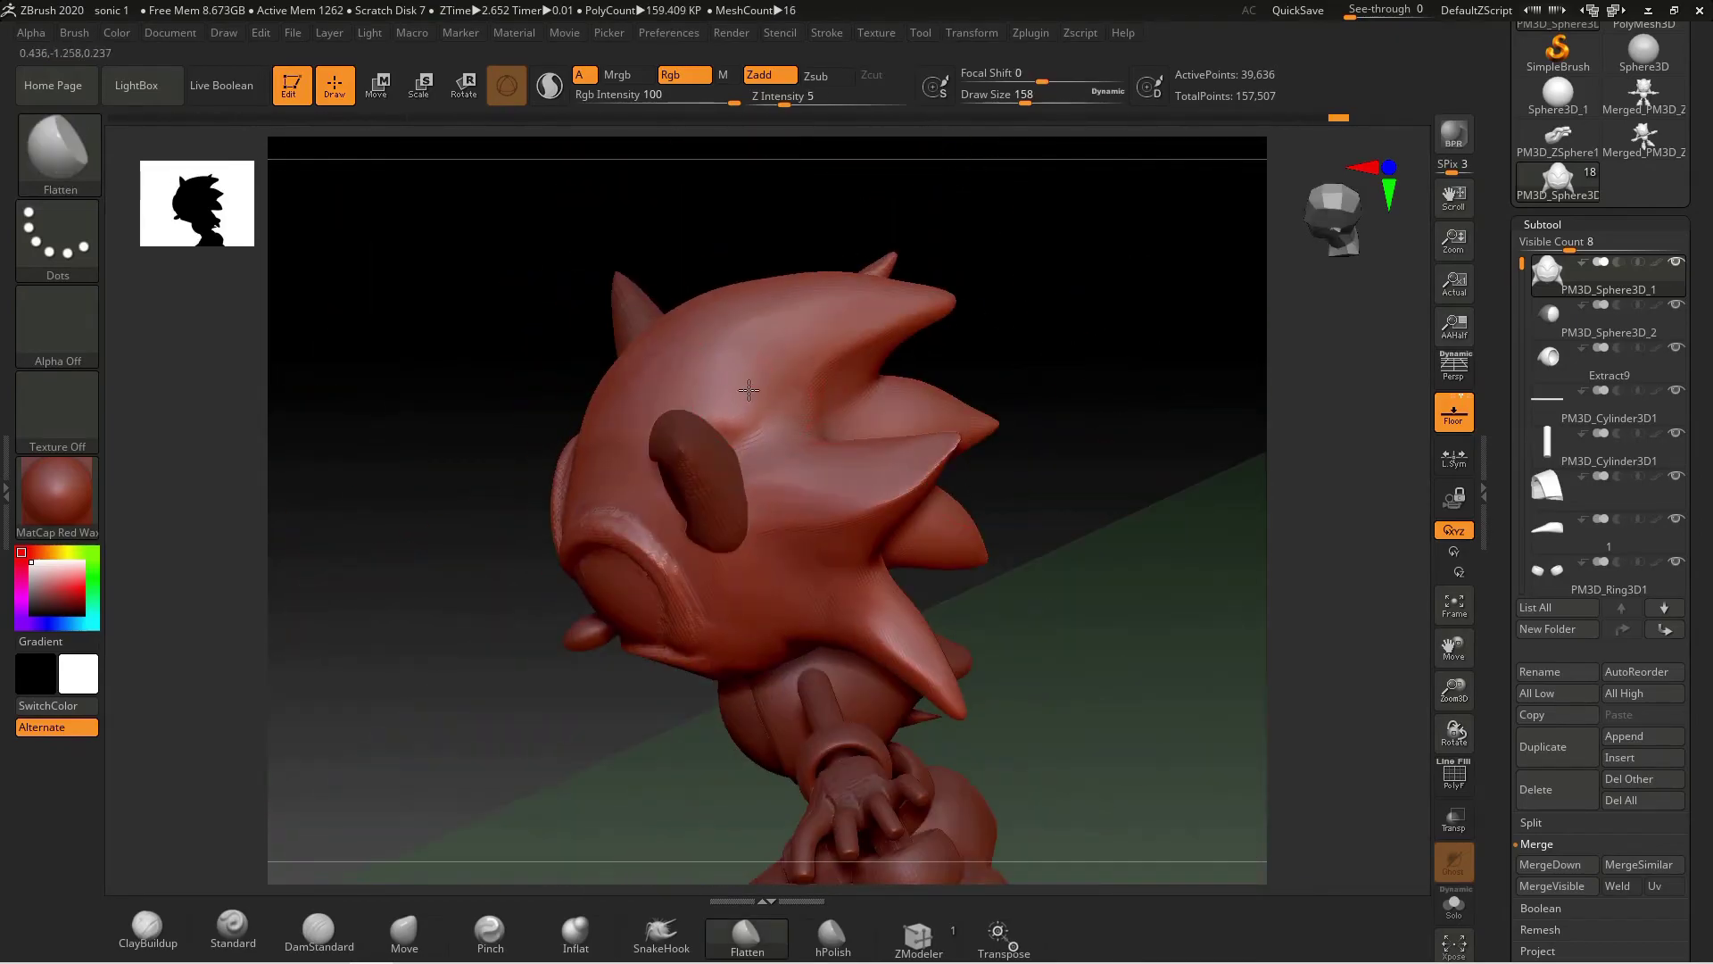
pyautogui.moveTo(989, 361); pyautogui.dragTo(1139, 335)
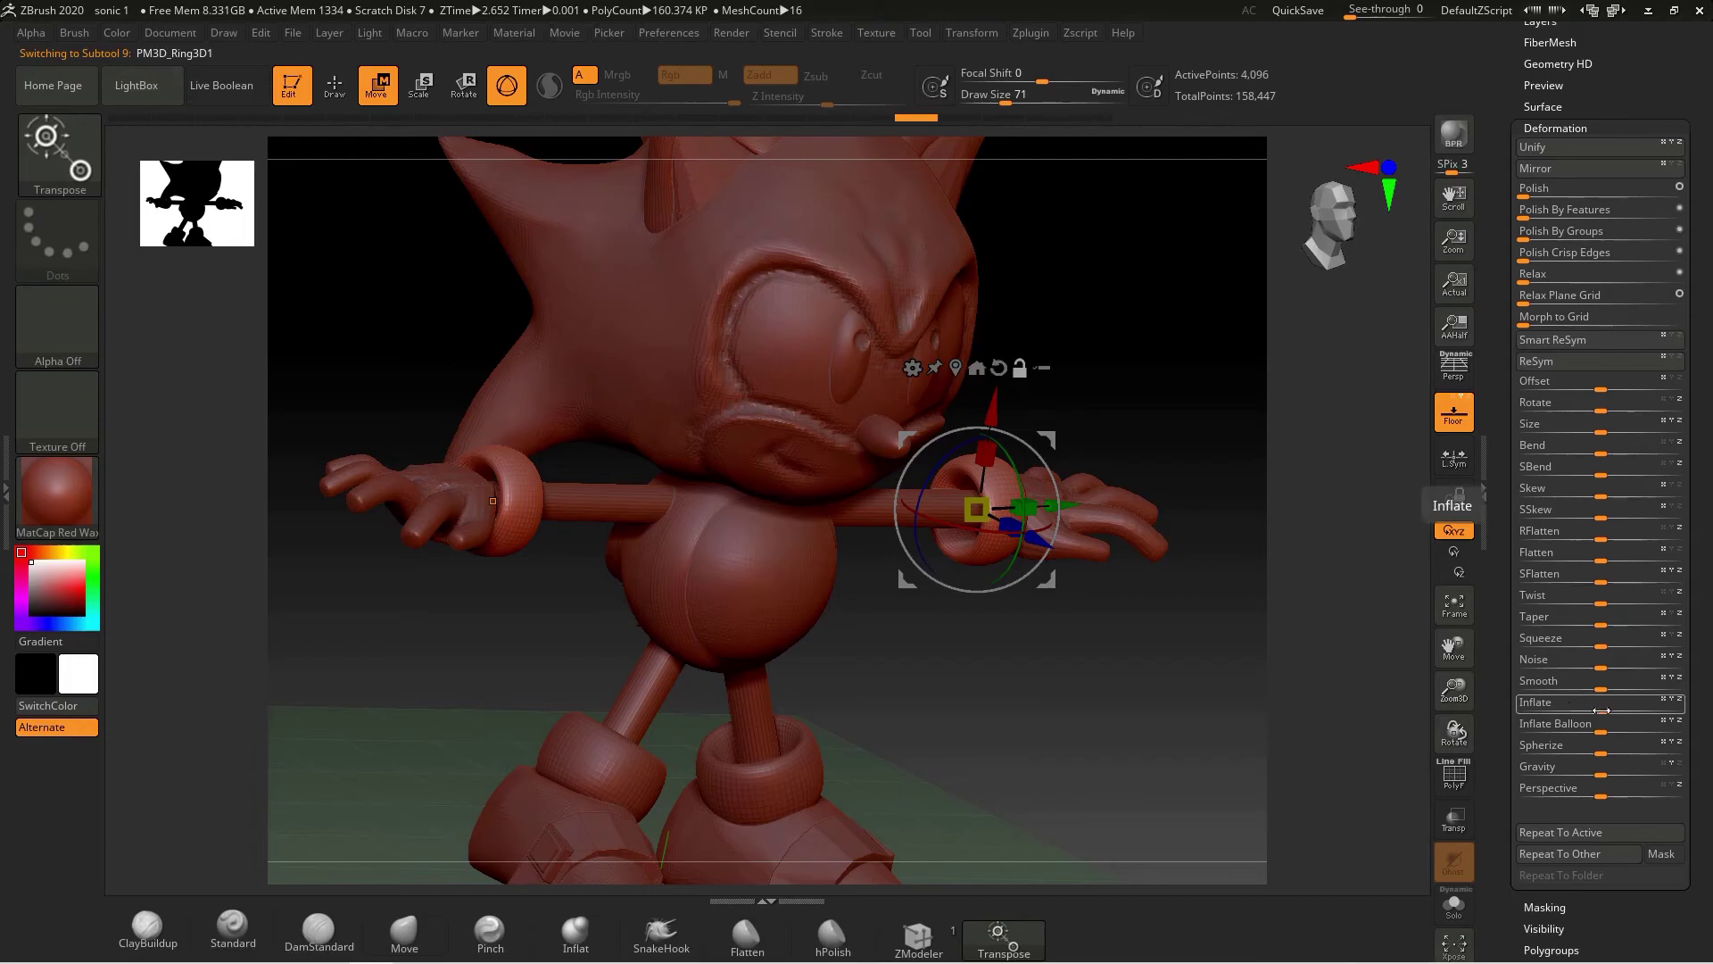
# - Fit the thick rings around the ankles as cuffs and shape the shoes with the Flatten brush
pyautogui.moveTo(1044, 506); pyautogui.dragTo(1177, 499)
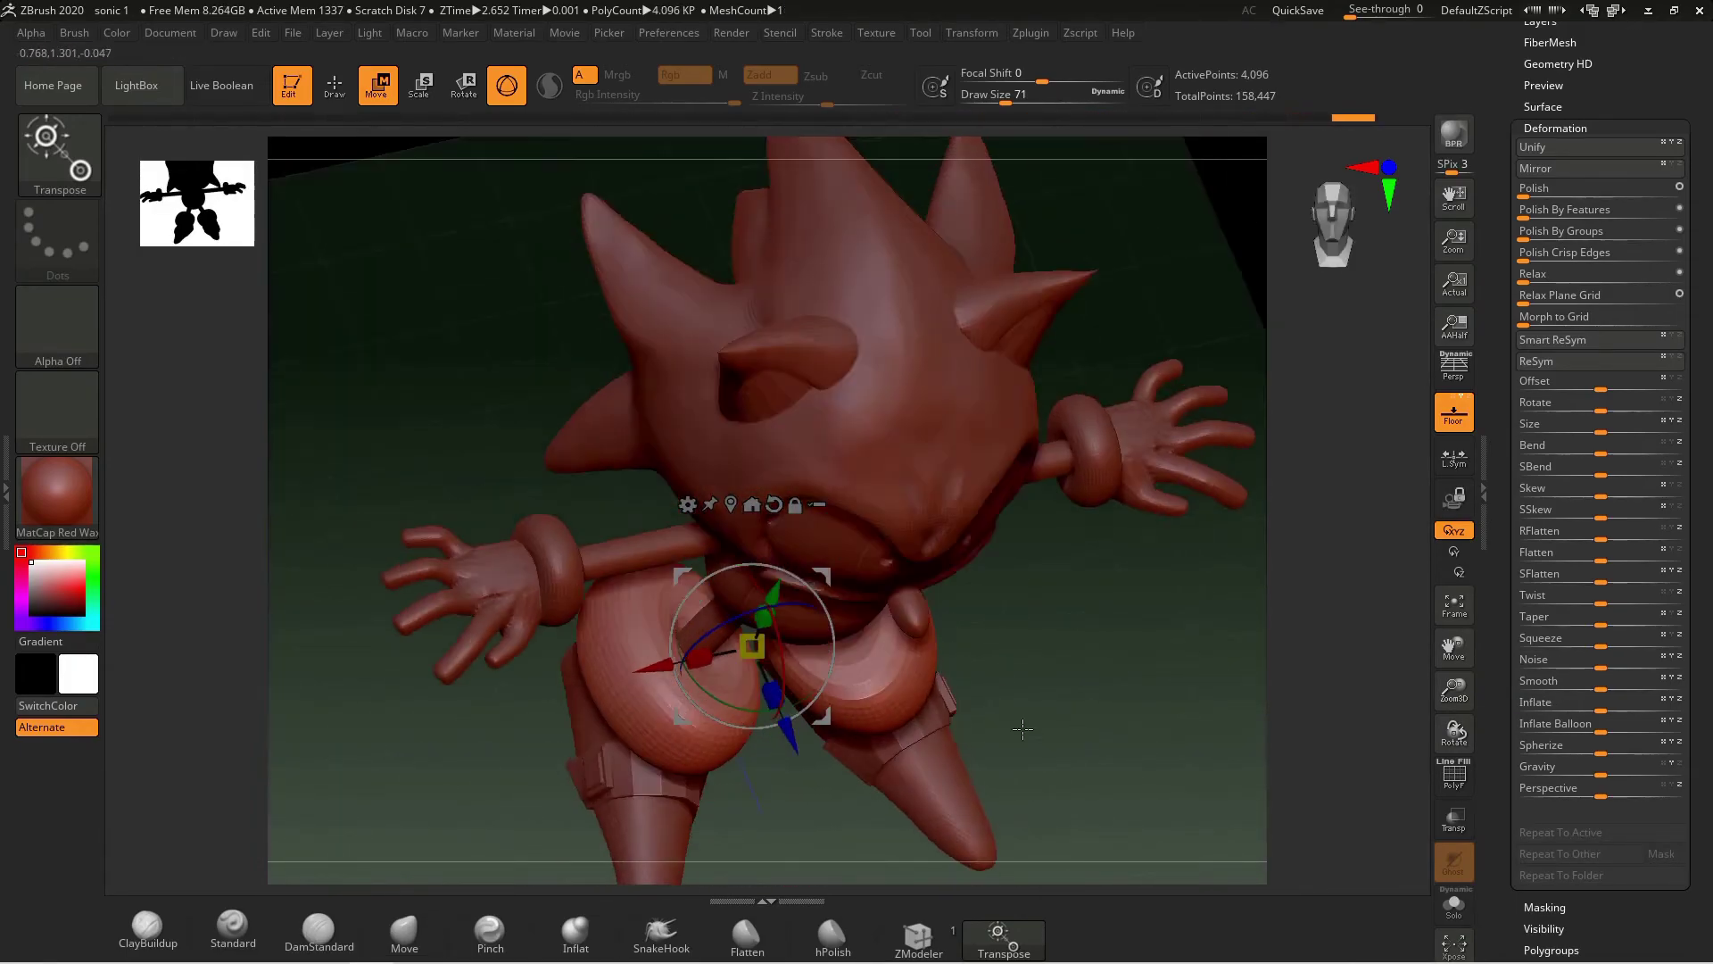
pyautogui.moveTo(693, 651); pyautogui.dragTo(706, 650)
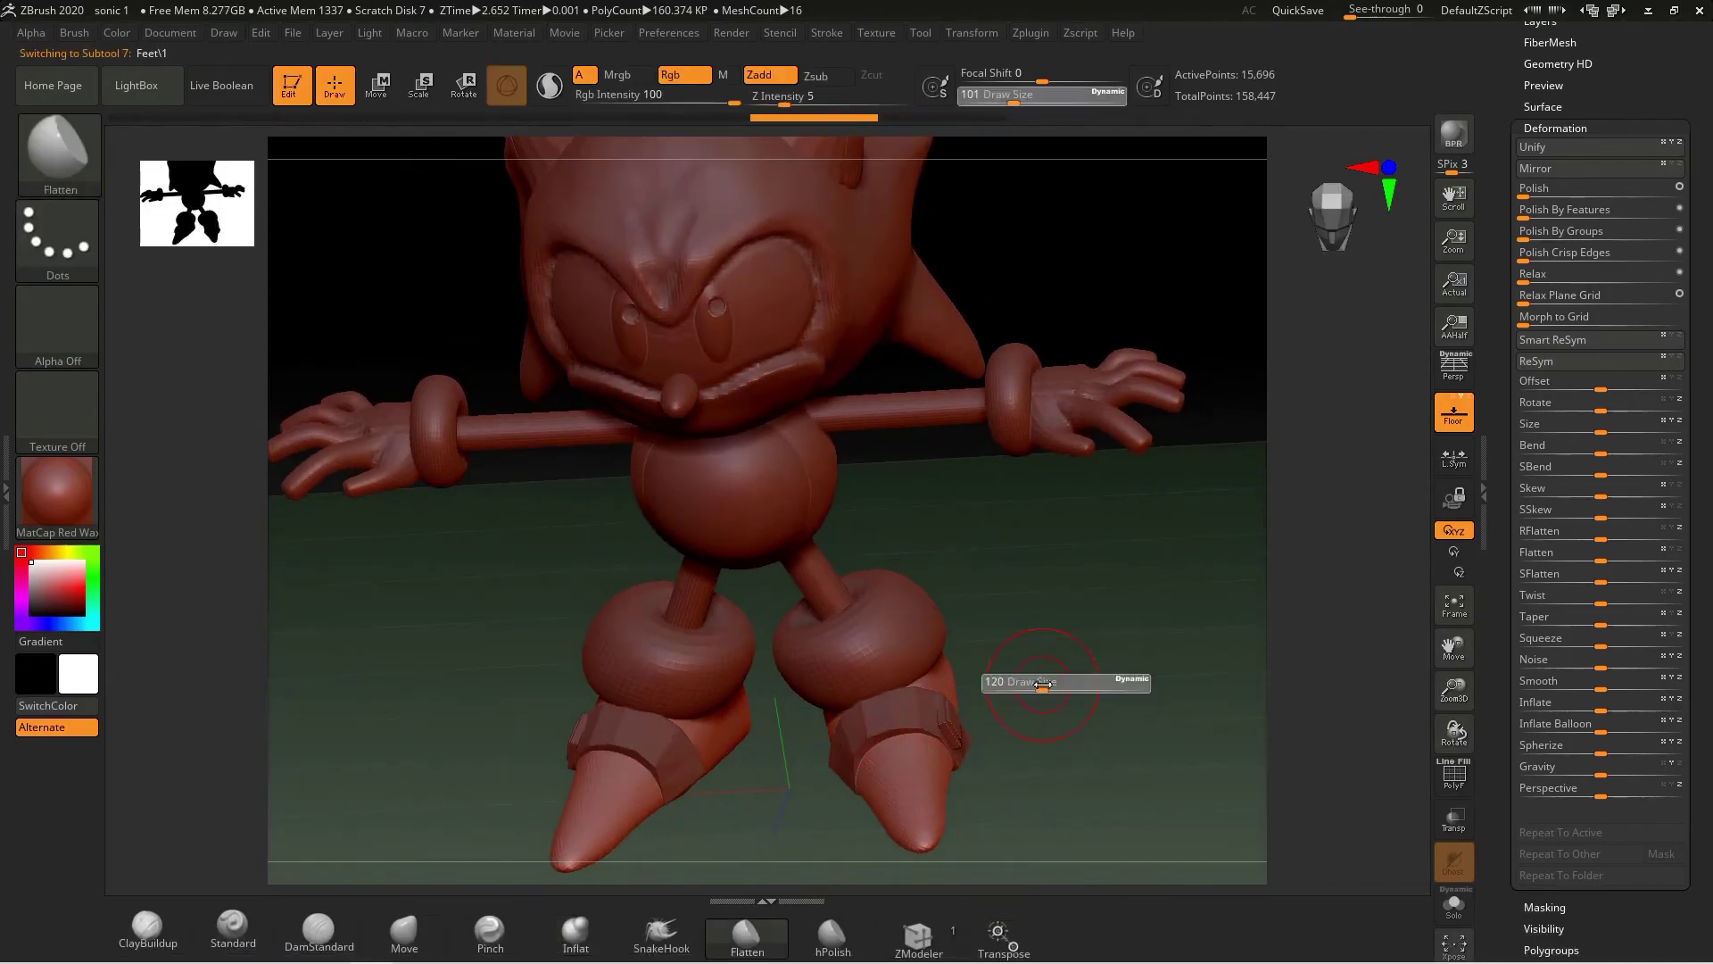
pyautogui.moveTo(1003, 682)
pyautogui.mouseDown()
pyautogui.moveTo(856, 671)
pyautogui.moveTo(937, 666)
pyautogui.mouseUp()
pyautogui.moveTo(1118, 588); pyautogui.dragTo(934, 678)
# - Carve fold grooves around the ankle cuffs with DamStandard at Draw Size 77 and smooth them, undoing and redoing strokes as needed
pyautogui.hotkey('ctrl', 'z')
pyautogui.hotkey('ctrl', 'z')
pyautogui.hotkey('ctrl', 'z')
pyautogui.hotkey('ctrl', 'z')
pyautogui.hotkey('ctrl', 'z')
pyautogui.hotkey('ctrl', 'z')
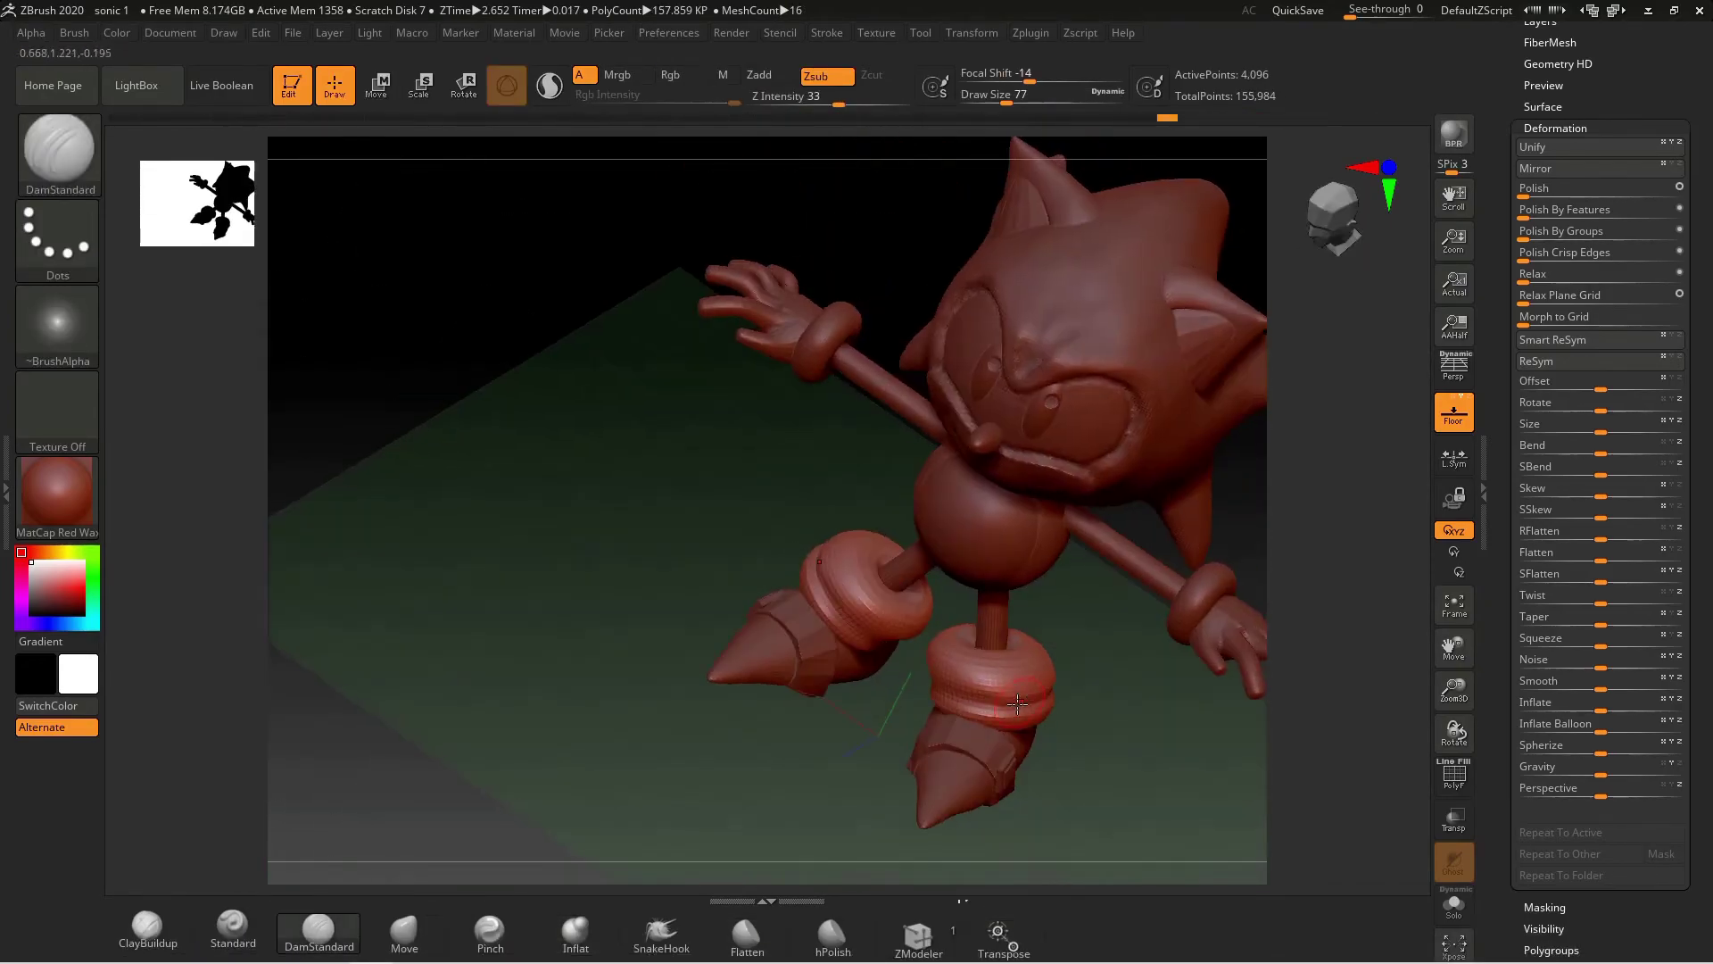
pyautogui.hotkey('ctrl', 'shift', 'z')
pyautogui.hotkey('ctrl', 'shift', 'z')
pyautogui.hotkey('ctrl', 'shift', 'z')
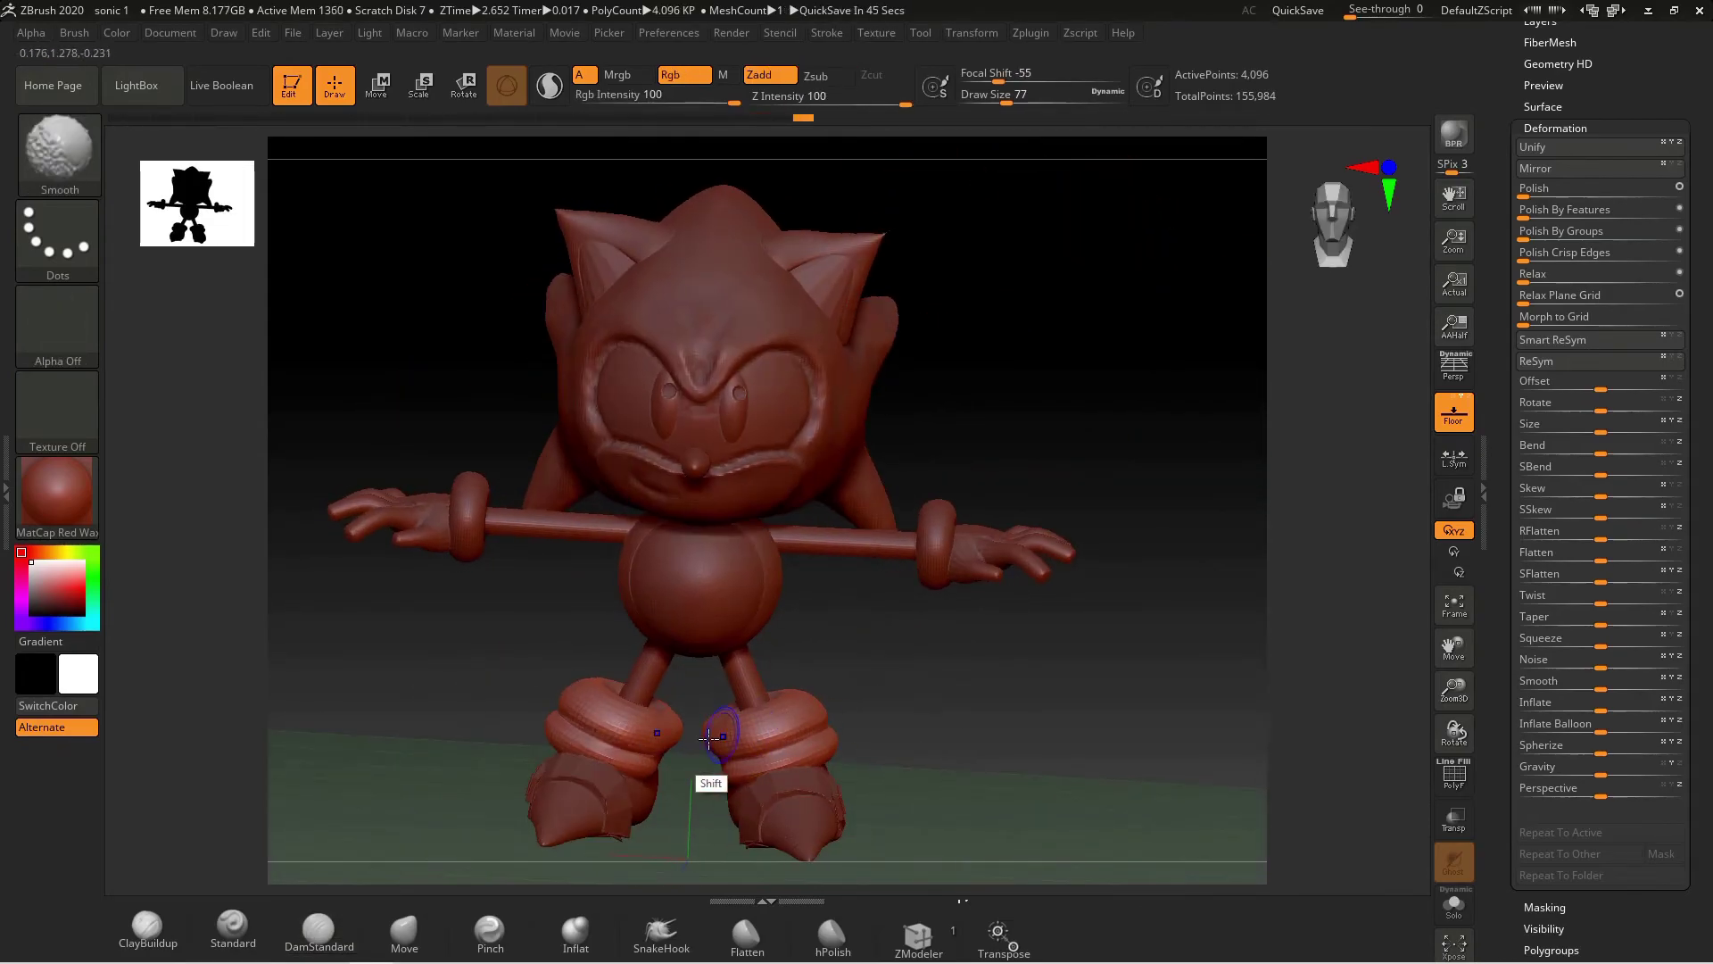
pyautogui.moveTo(723, 575); pyautogui.dragTo(998, 580)
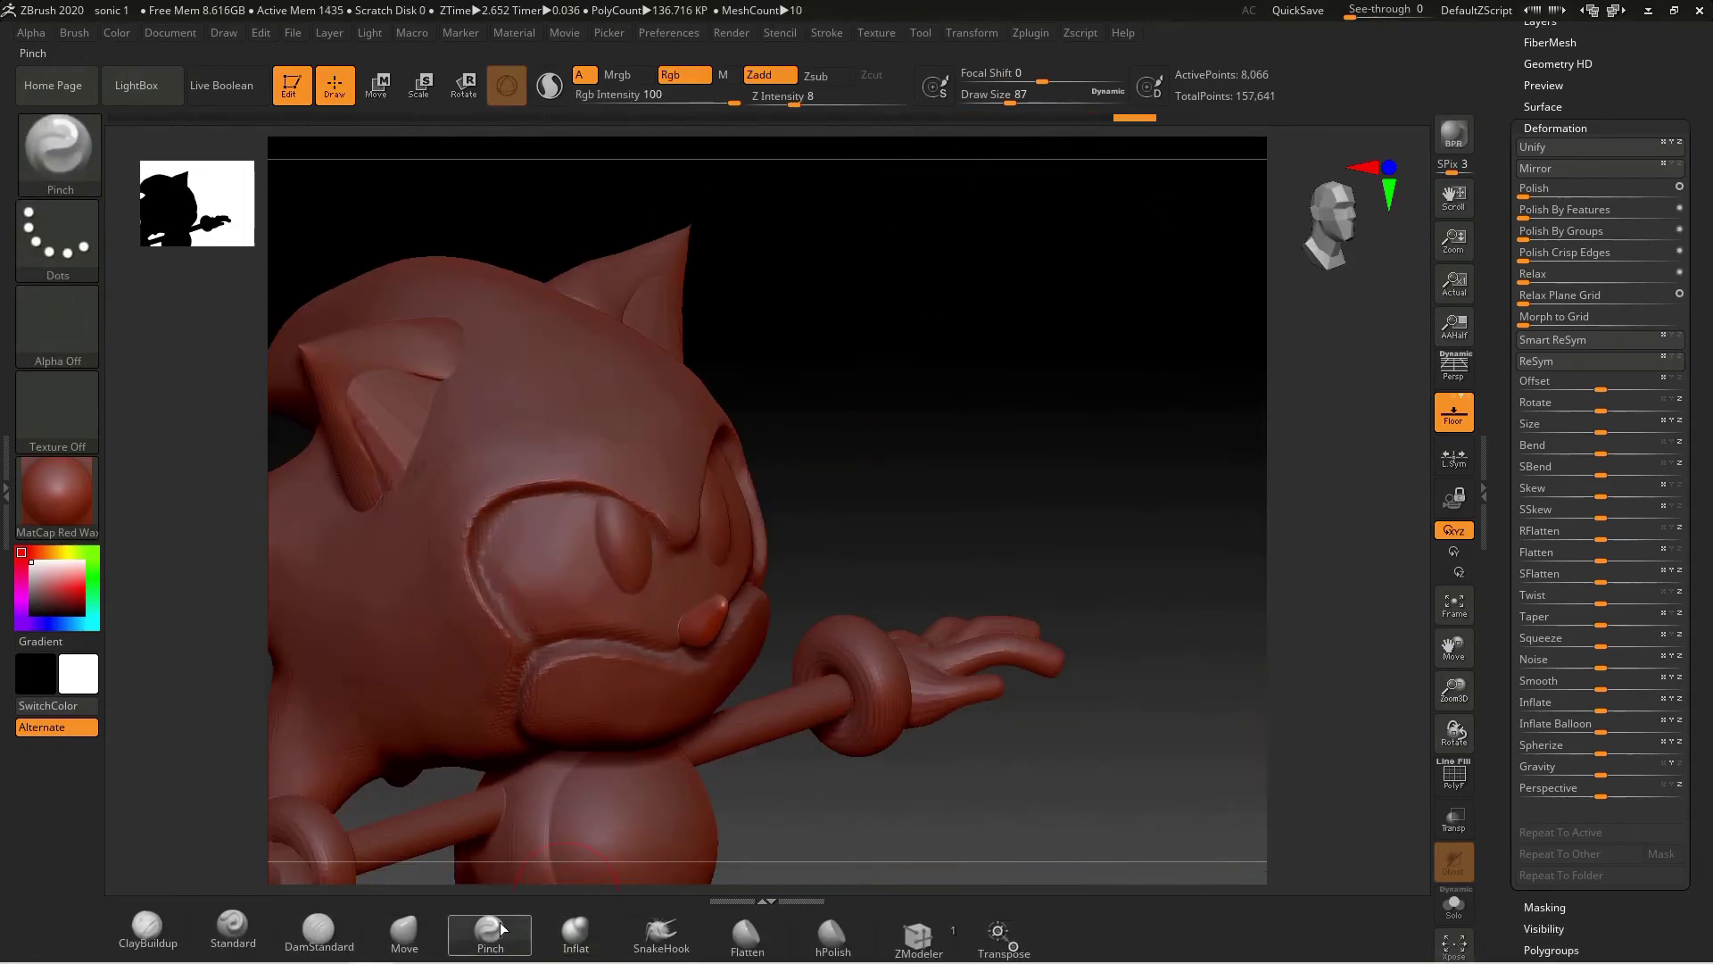
# - Swell the nose with the Inflat brush at Draw Size 87 and undo the last strokes
pyautogui.click(404, 933)
pyautogui.click(574, 933)
pyautogui.moveTo(1115, 586); pyautogui.dragTo(998, 586)
pyautogui.hotkey('ctrl', 'z')
pyautogui.hotkey('ctrl', 'z')
pyautogui.hotkey('ctrl', 'z')
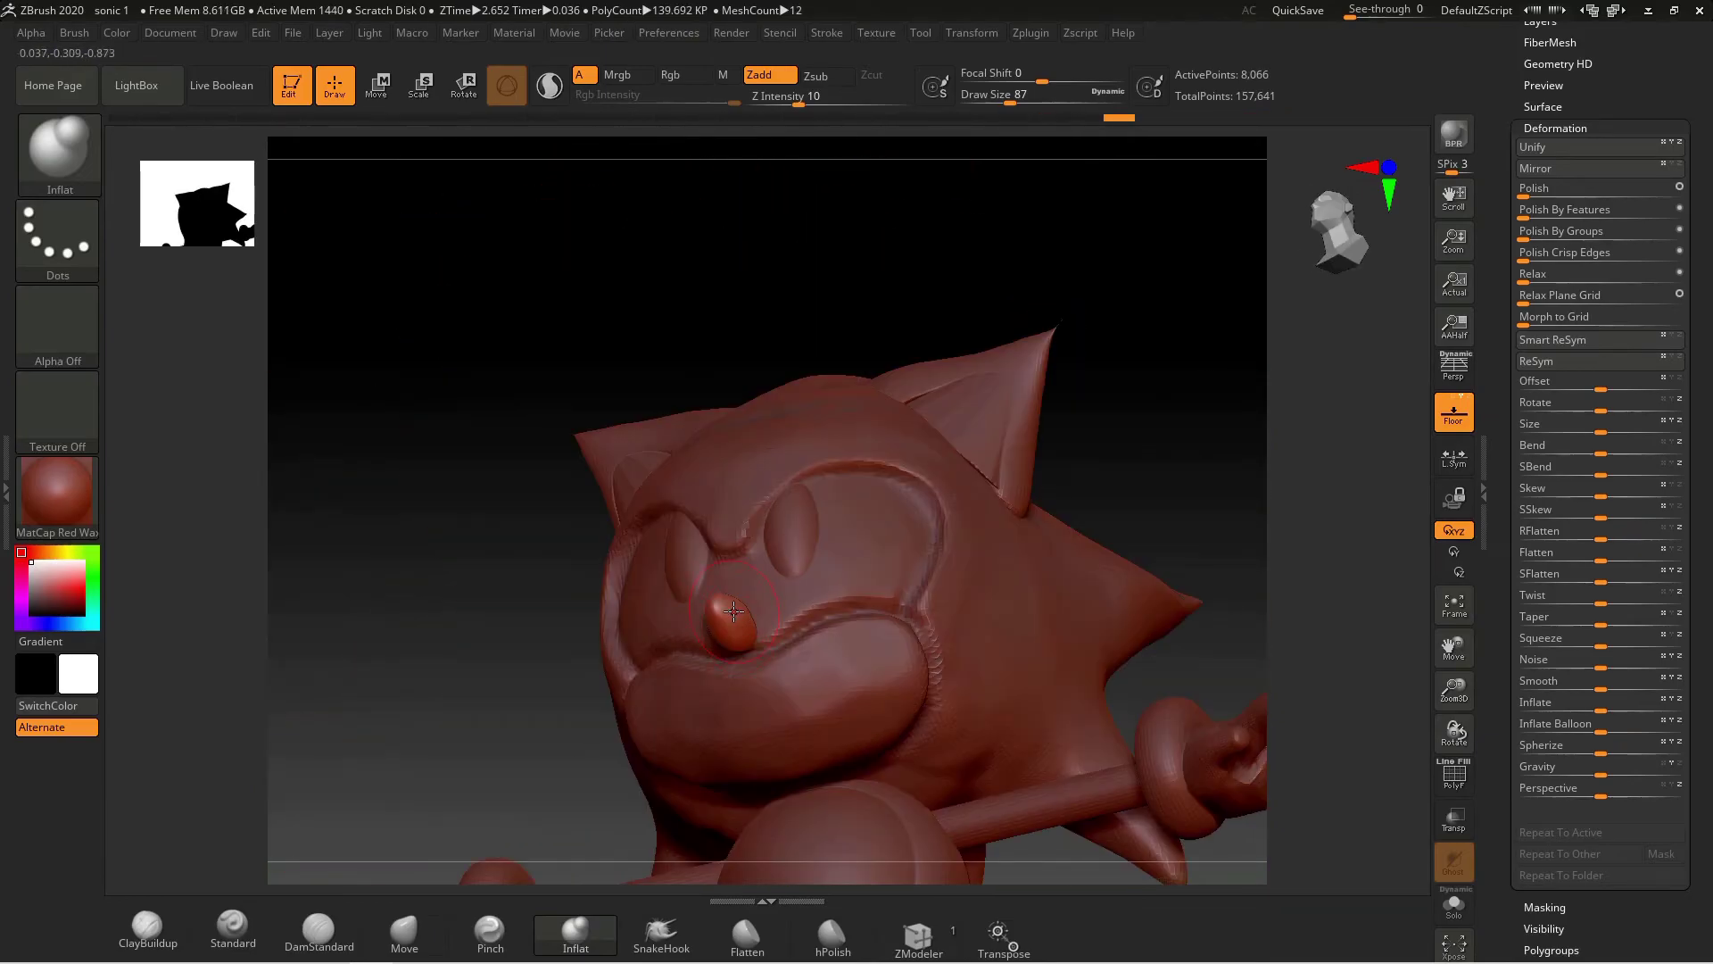
pyautogui.hotkey('ctrl', 'z')
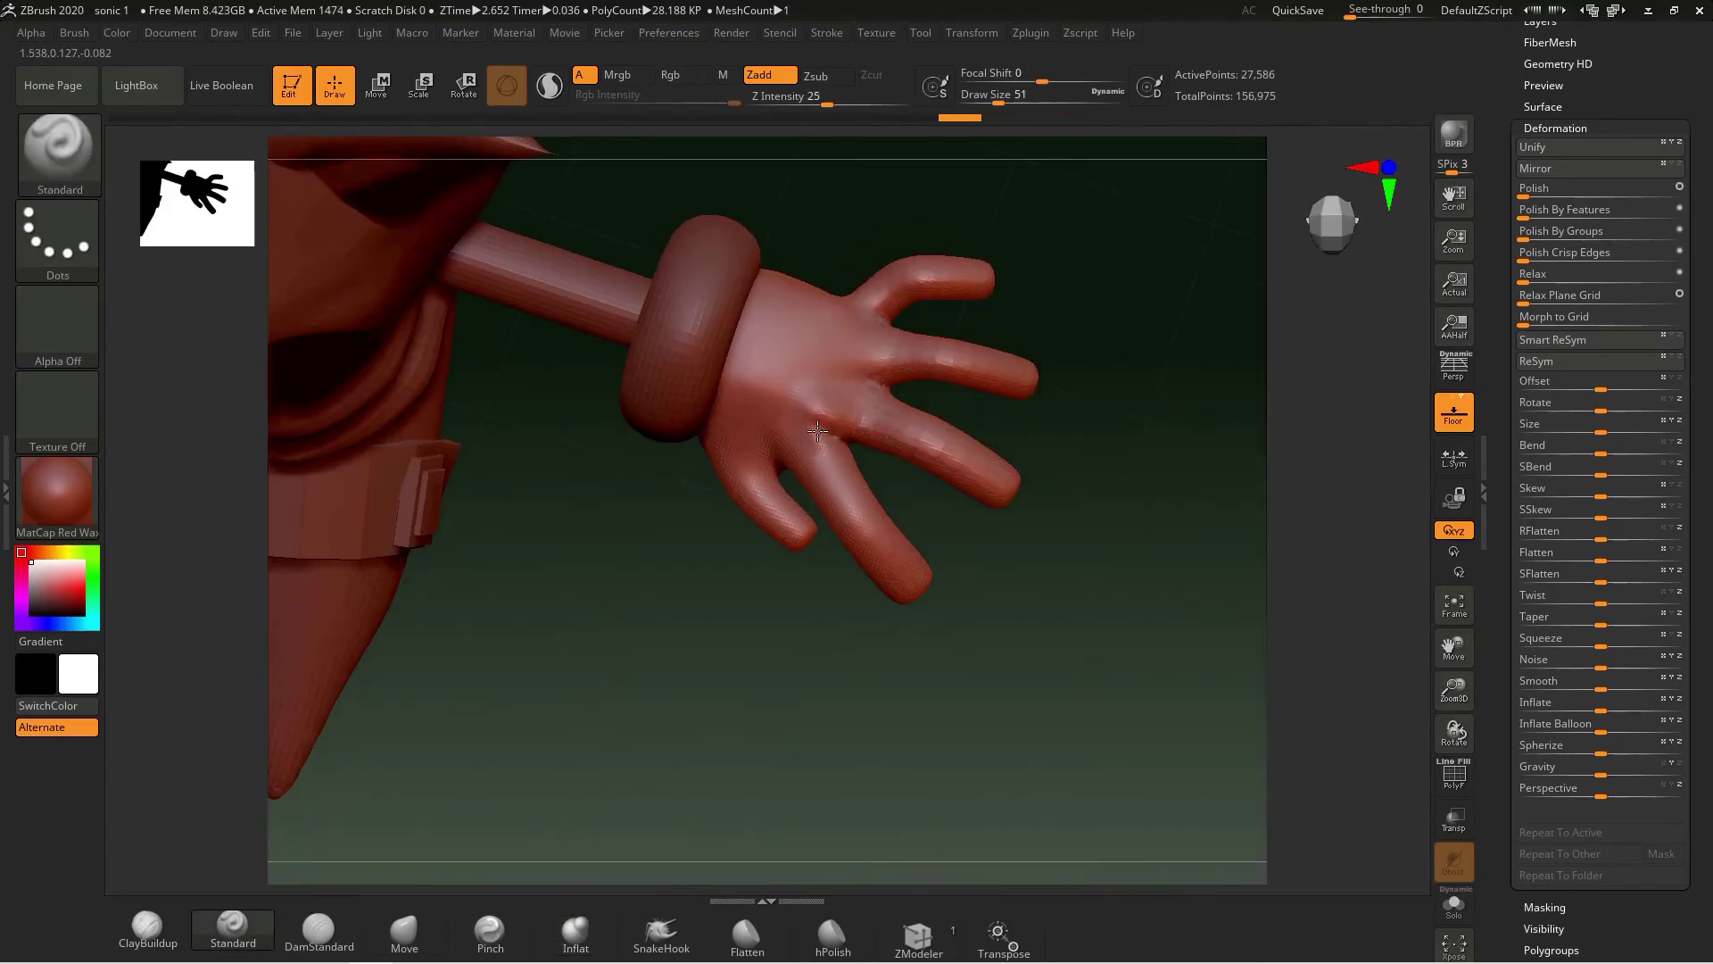
# - Undo the last Standard brush strokes on the hand near the base of the fingers
pyautogui.hotkey('ctrl', 'z')
pyautogui.hotkey('ctrl', 'z')
pyautogui.hotkey('ctrl', 'z')
pyautogui.hotkey('ctrl', 'z')
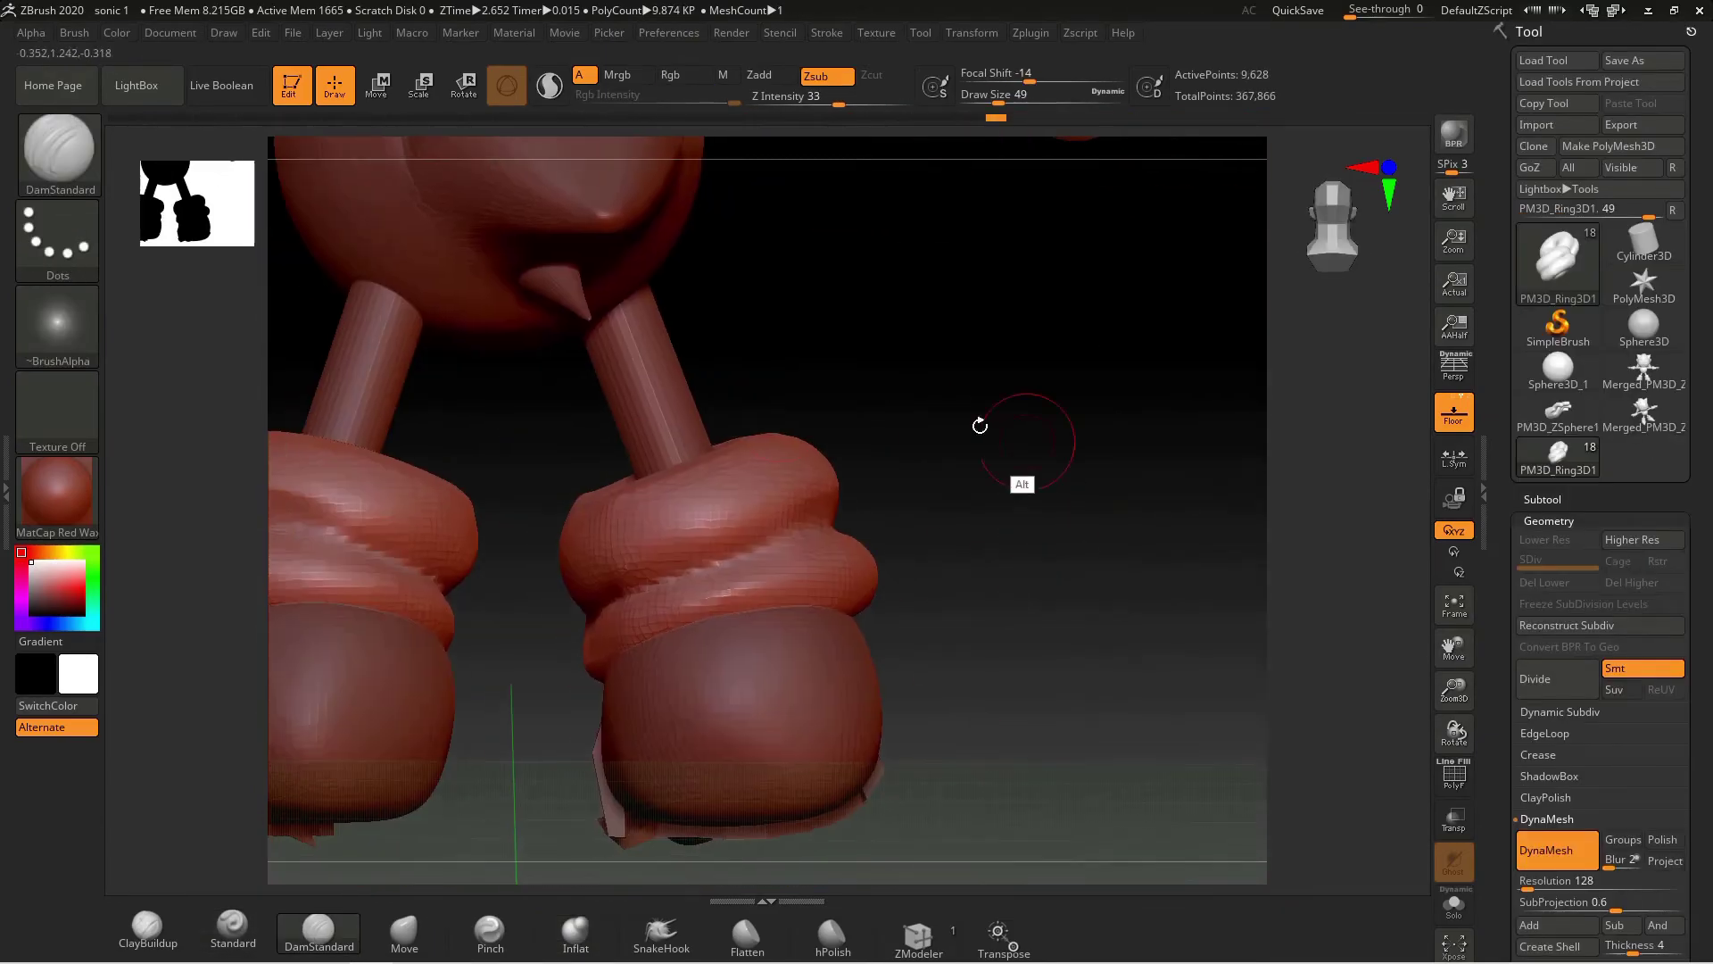
# - Smooth the folded ankle cuffs at Draw Size 49 and redo the undone strokes
pyautogui.press('shift')
pyautogui.hotkey('ctrl', 'shift', 'z')
pyautogui.hotkey('ctrl', 'shift', 'z')
pyautogui.hotkey('ctrl', 'shift', 'z')
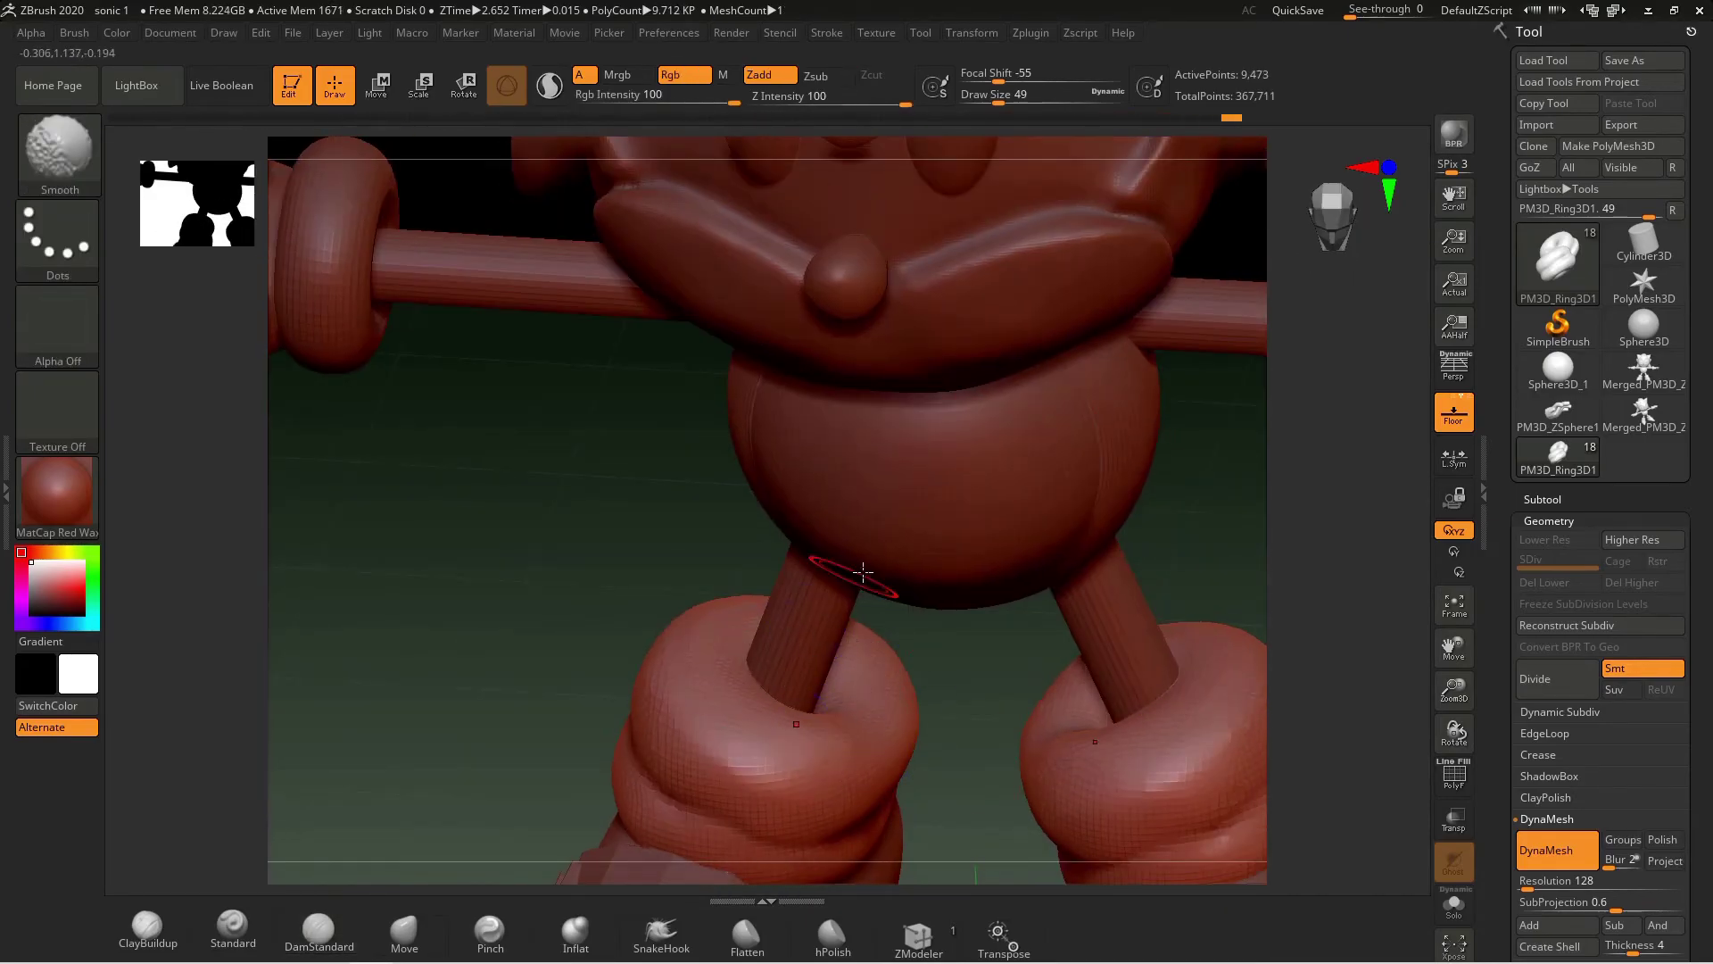
pyautogui.hotkey('ctrl', 'shift', 'z')
pyautogui.hotkey('ctrl', 'shift', 'z')
pyautogui.hotkey('ctrl', 'shift', 'z')
pyautogui.hotkey('ctrl', 'shift', 'z')
pyautogui.hotkey('ctrl', 'shift', 'z')
pyautogui.hotkey('ctrl', 'shift', 'z')
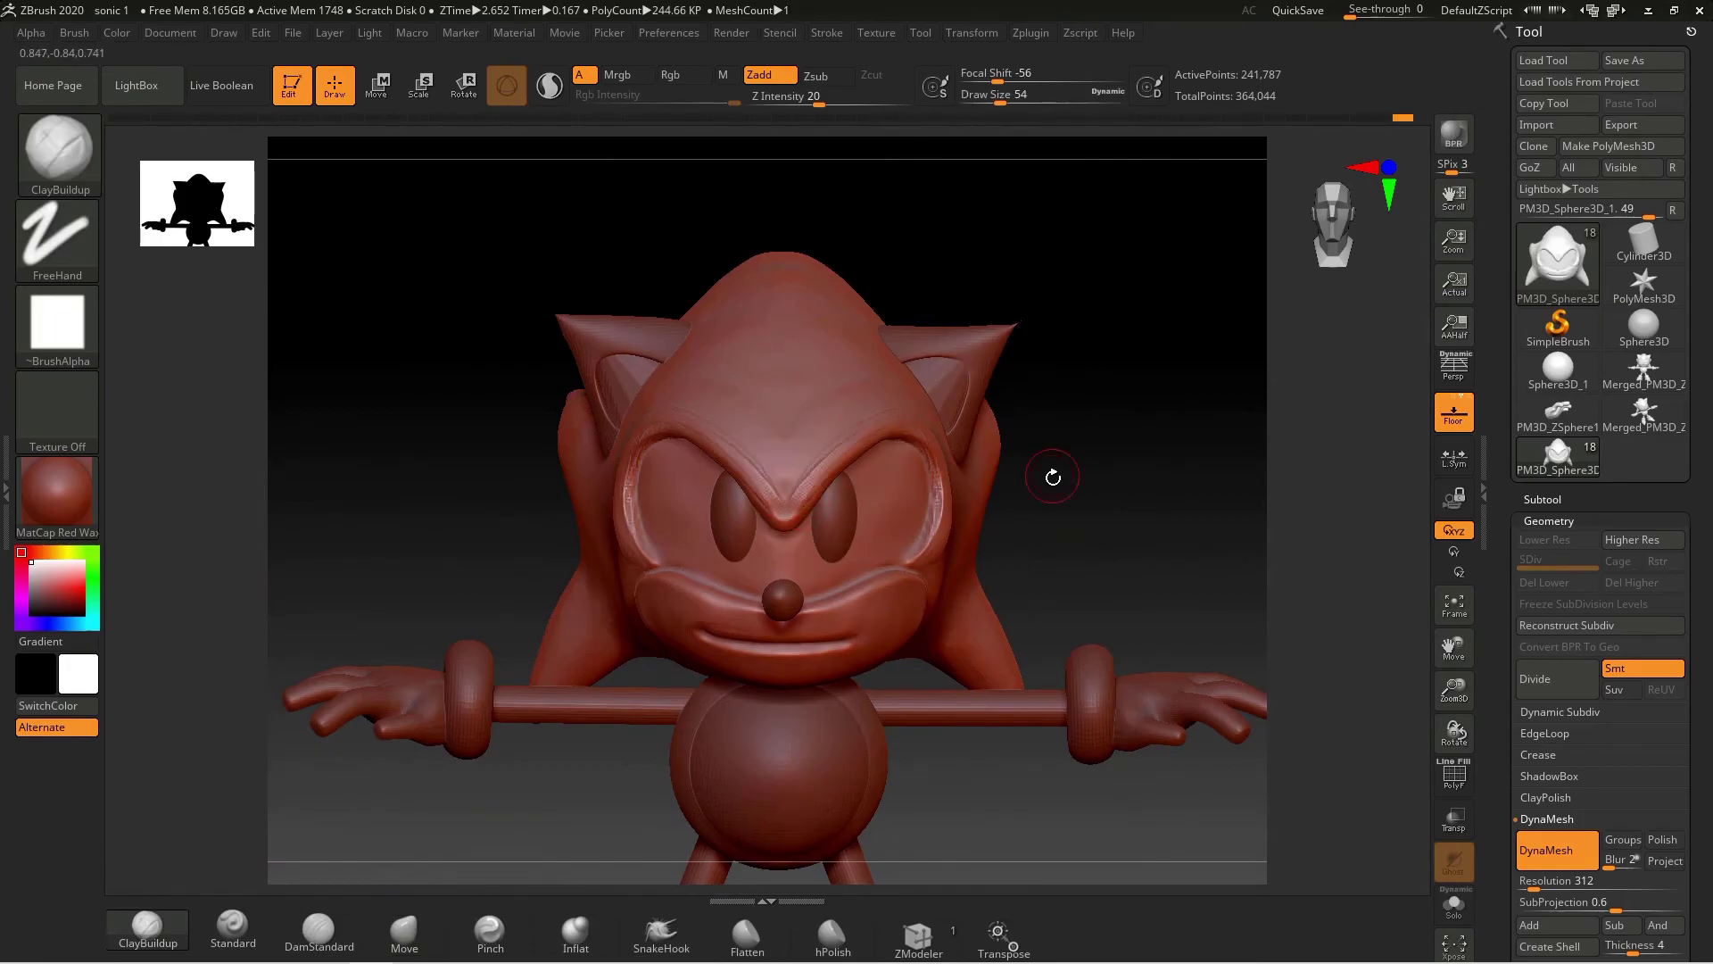
# - Build up the outer edge of the cheek with the ClayBuildup brush at Draw Size 54
pyautogui.moveTo(1053, 478); pyautogui.dragTo(986, 619)
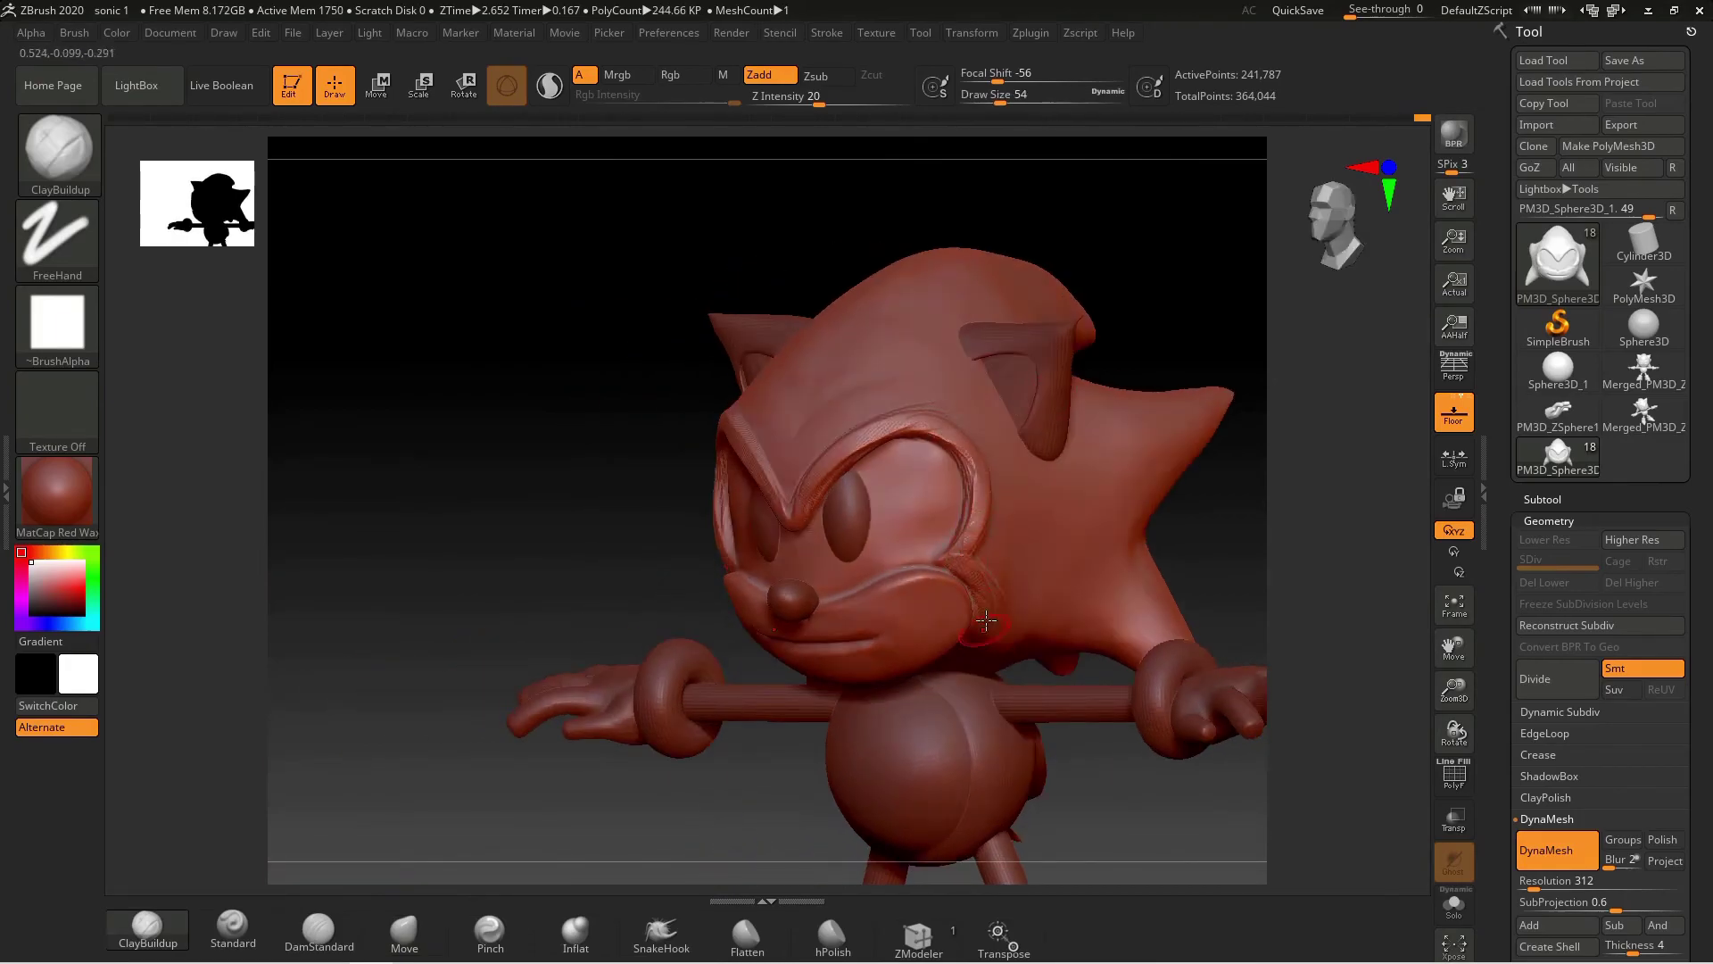
pyautogui.moveTo(1127, 339)
pyautogui.mouseDown()
pyautogui.moveTo(973, 401)
pyautogui.moveTo(1155, 459)
pyautogui.mouseUp()
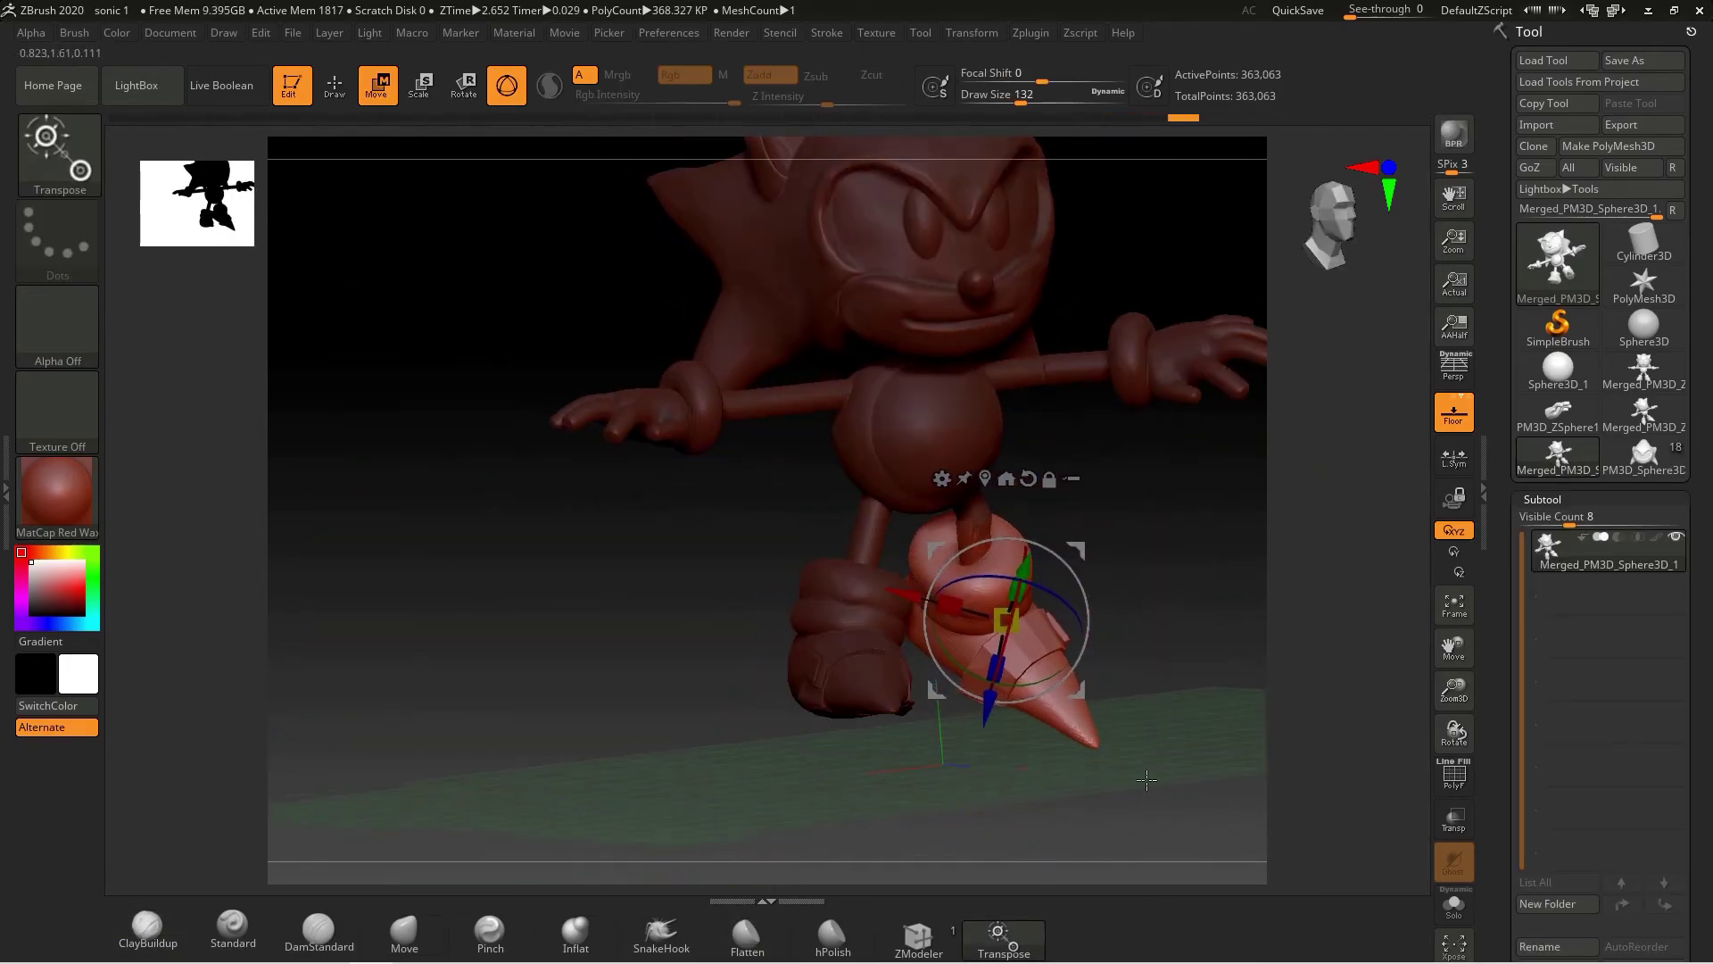
# - Reposition the unmasked leg of the merged figure with the gizmo and undo the last move
pyautogui.moveTo(1077, 689); pyautogui.dragTo(1056, 709)
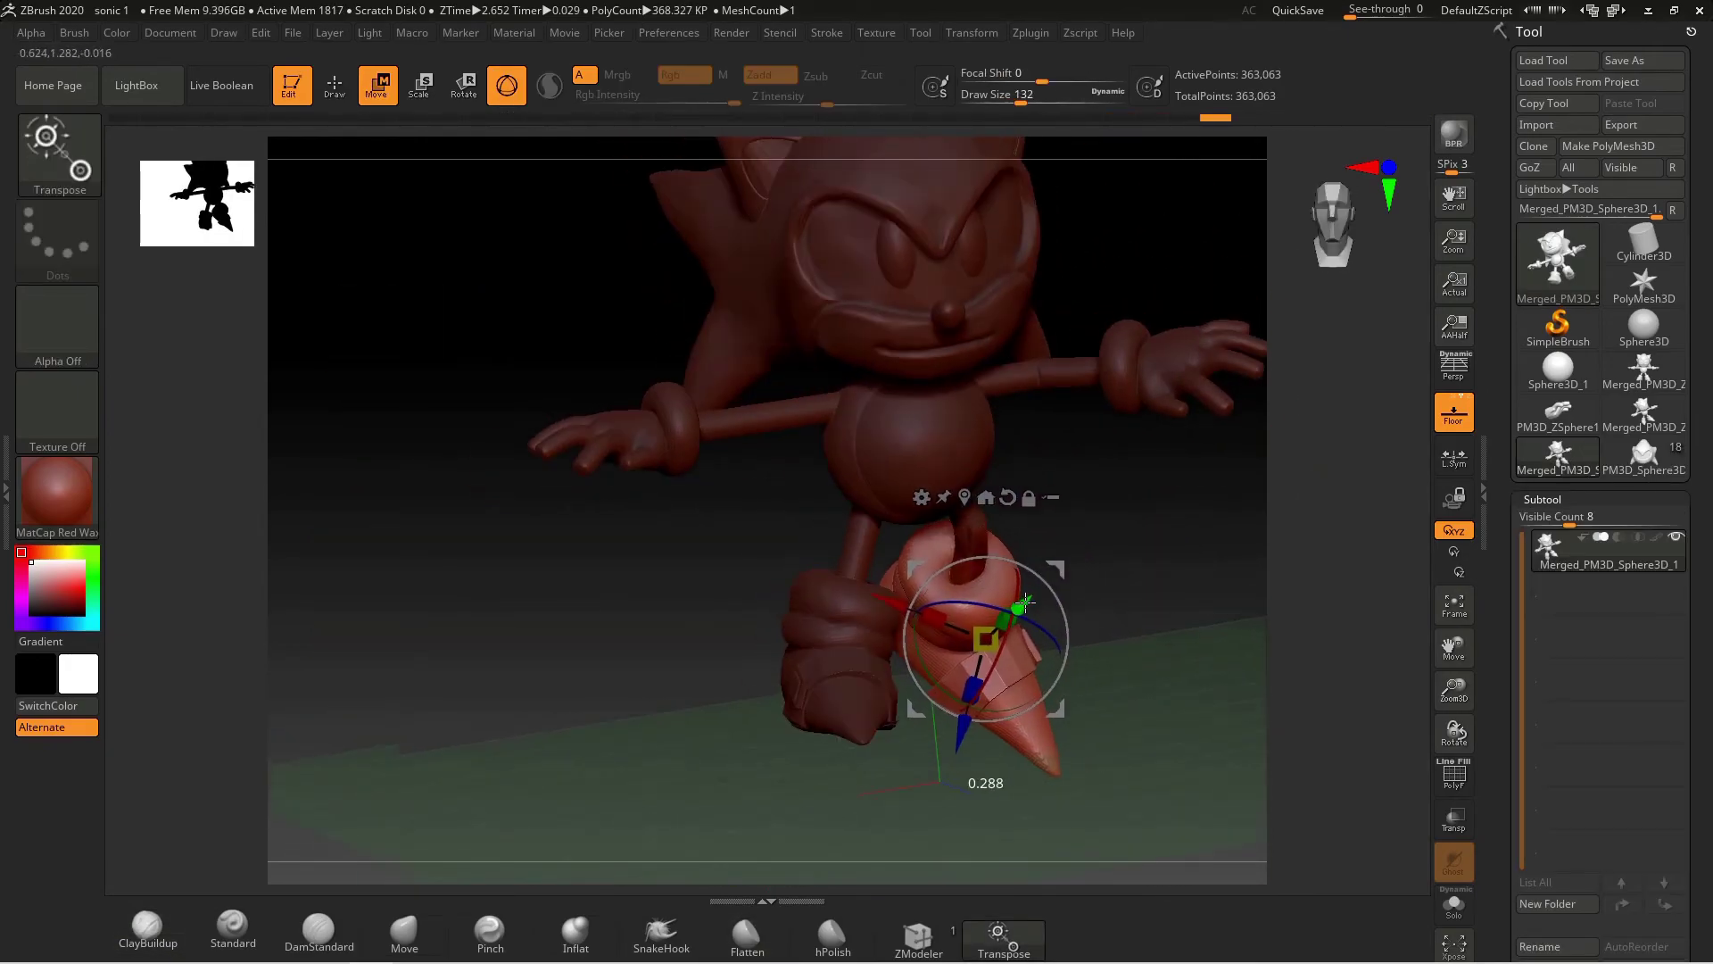
pyautogui.moveTo(1151, 571); pyautogui.dragTo(893, 571)
pyautogui.hotkey('ctrl', 'z')
pyautogui.moveTo(1055, 425); pyautogui.dragTo(1187, 428)
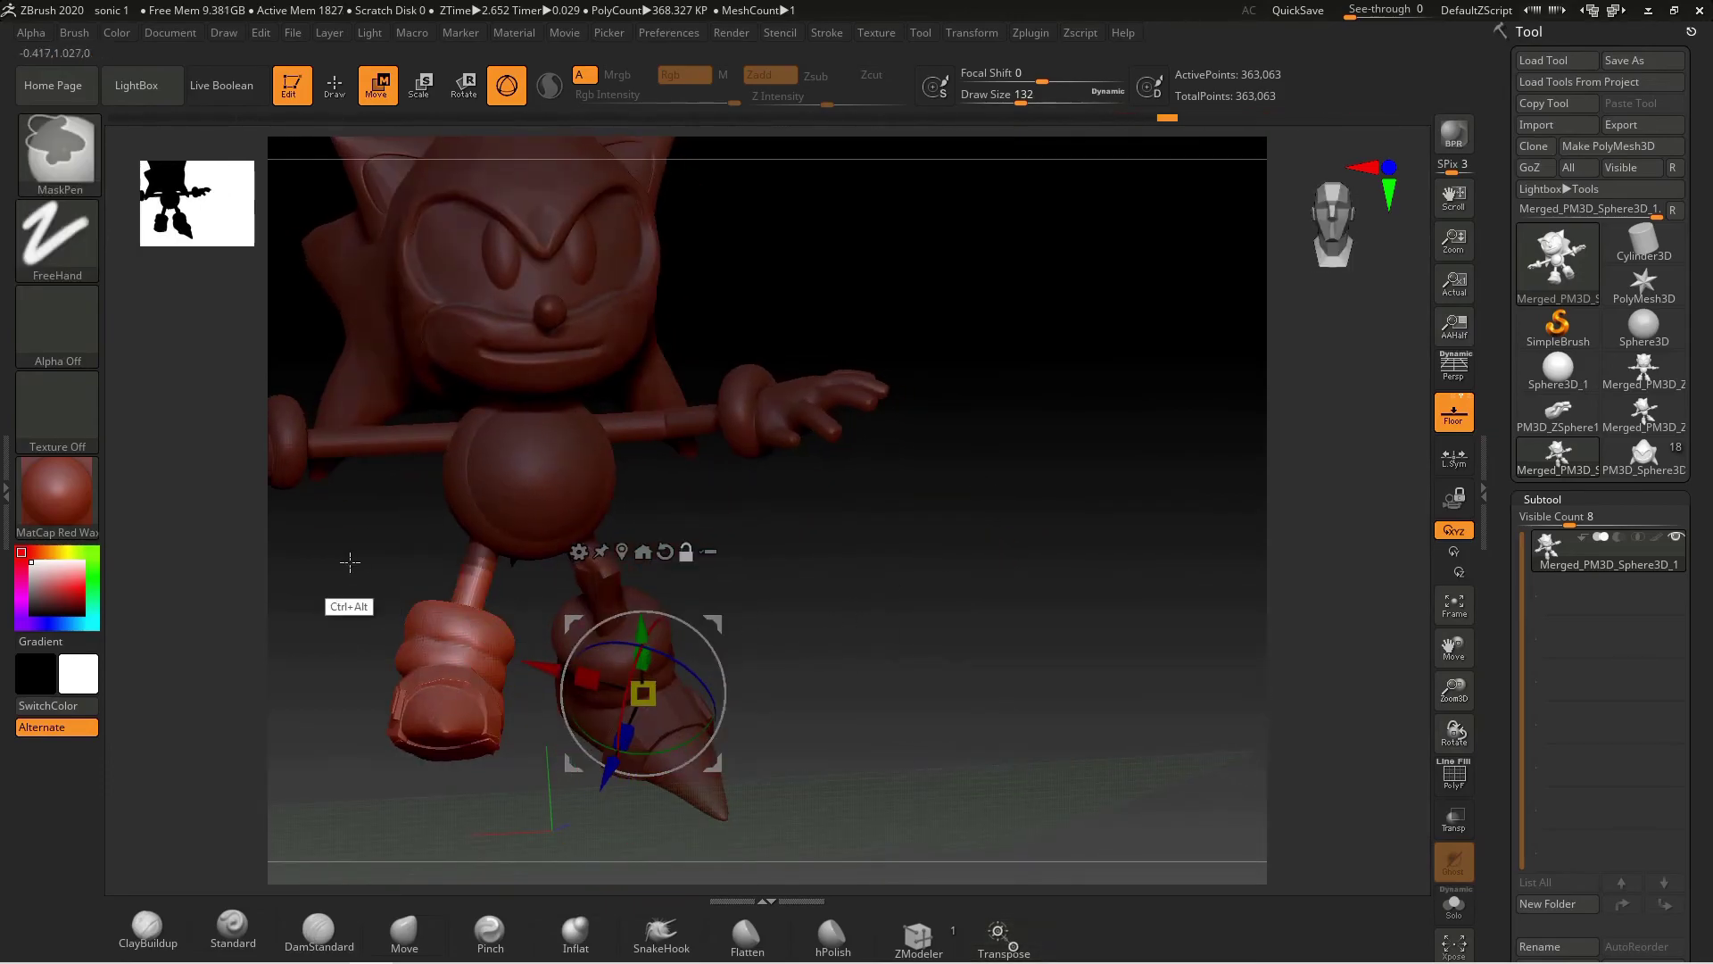
# - Center the gizmo on the other unmasked leg and move it into its pose
pyautogui.click(622, 552)
pyautogui.moveTo(749, 544); pyautogui.dragTo(1017, 535)
pyautogui.click(842, 464)
pyautogui.moveTo(904, 593); pyautogui.dragTo(938, 605)
pyautogui.moveTo(1249, 604); pyautogui.dragTo(1097, 647)
pyautogui.moveTo(760, 580)
pyautogui.mouseDown()
pyautogui.moveTo(1056, 658)
pyautogui.moveTo(1052, 708)
pyautogui.moveTo(536, 607)
pyautogui.mouseUp()
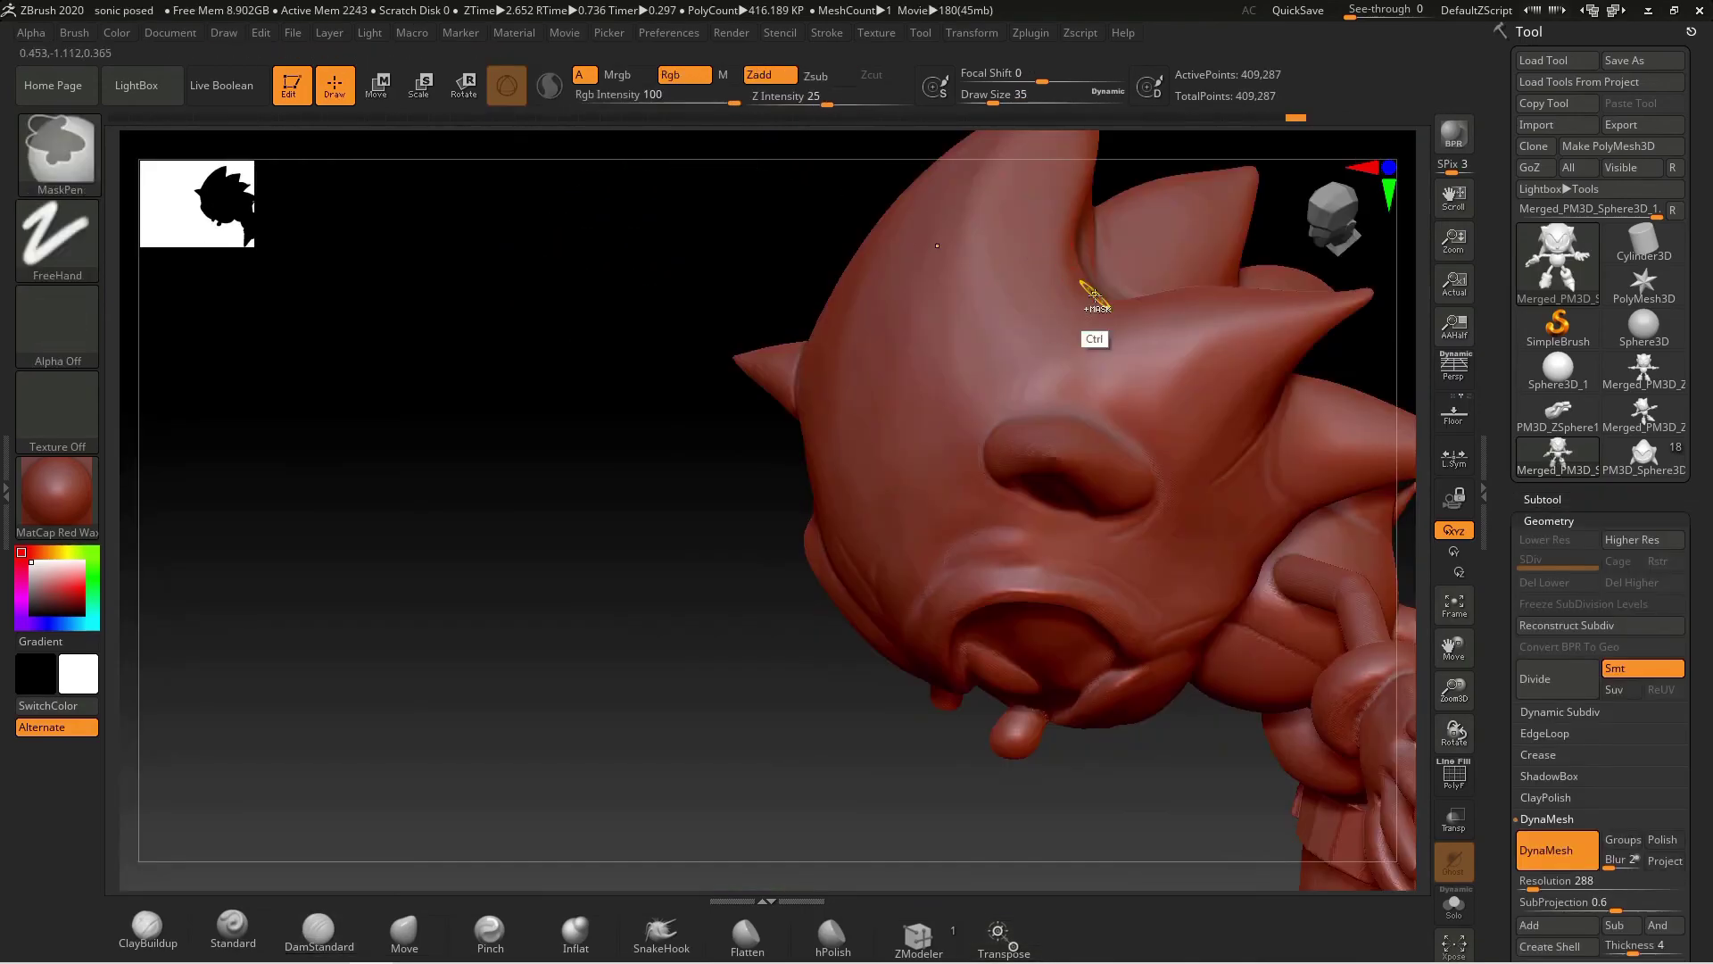
# - Carve a crease between the head quills toward the ear with DamStandard at Draw Size 35
pyautogui.keyDown('alt'); pyautogui.moveTo(1094, 294); pyautogui.dragTo(1053, 344); pyautogui.keyUp('alt')
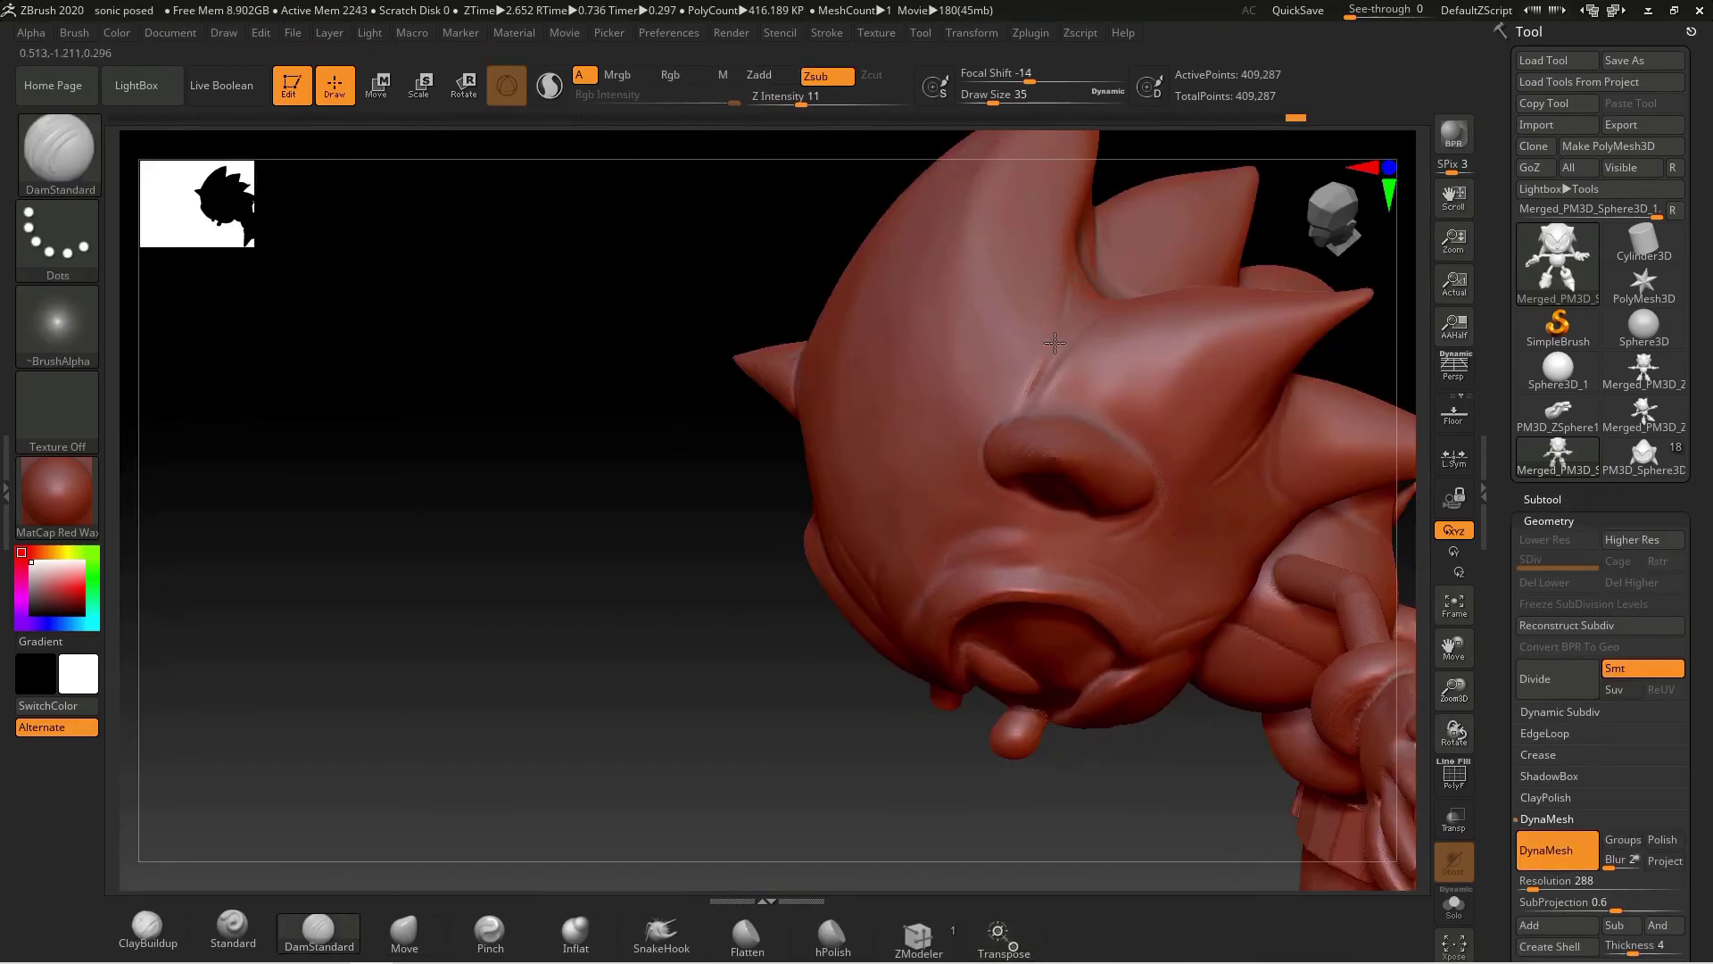
pyautogui.moveTo(500, 571)
pyautogui.mouseDown()
pyautogui.moveTo(749, 624)
pyautogui.moveTo(535, 574)
pyautogui.moveTo(598, 685)
pyautogui.moveTo(708, 444)
pyautogui.moveTo(1033, 275)
pyautogui.mouseUp()
pyautogui.moveTo(1116, 340)
pyautogui.keyDown('alt'); pyautogui.mouseDown()
pyautogui.moveTo(1051, 581)
pyautogui.moveTo(973, 580)
pyautogui.moveTo(1098, 637)
pyautogui.moveTo(1146, 621)
pyautogui.mouseUp(); pyautogui.keyUp('alt')
# - Hide the interface around the canvas and turn the posed figure to review it from the back, side and front
pyautogui.click(731, 32)
pyautogui.click(783, 215)
pyautogui.press('Tab')
pyautogui.moveTo(1146, 621); pyautogui.dragTo(645, 629)
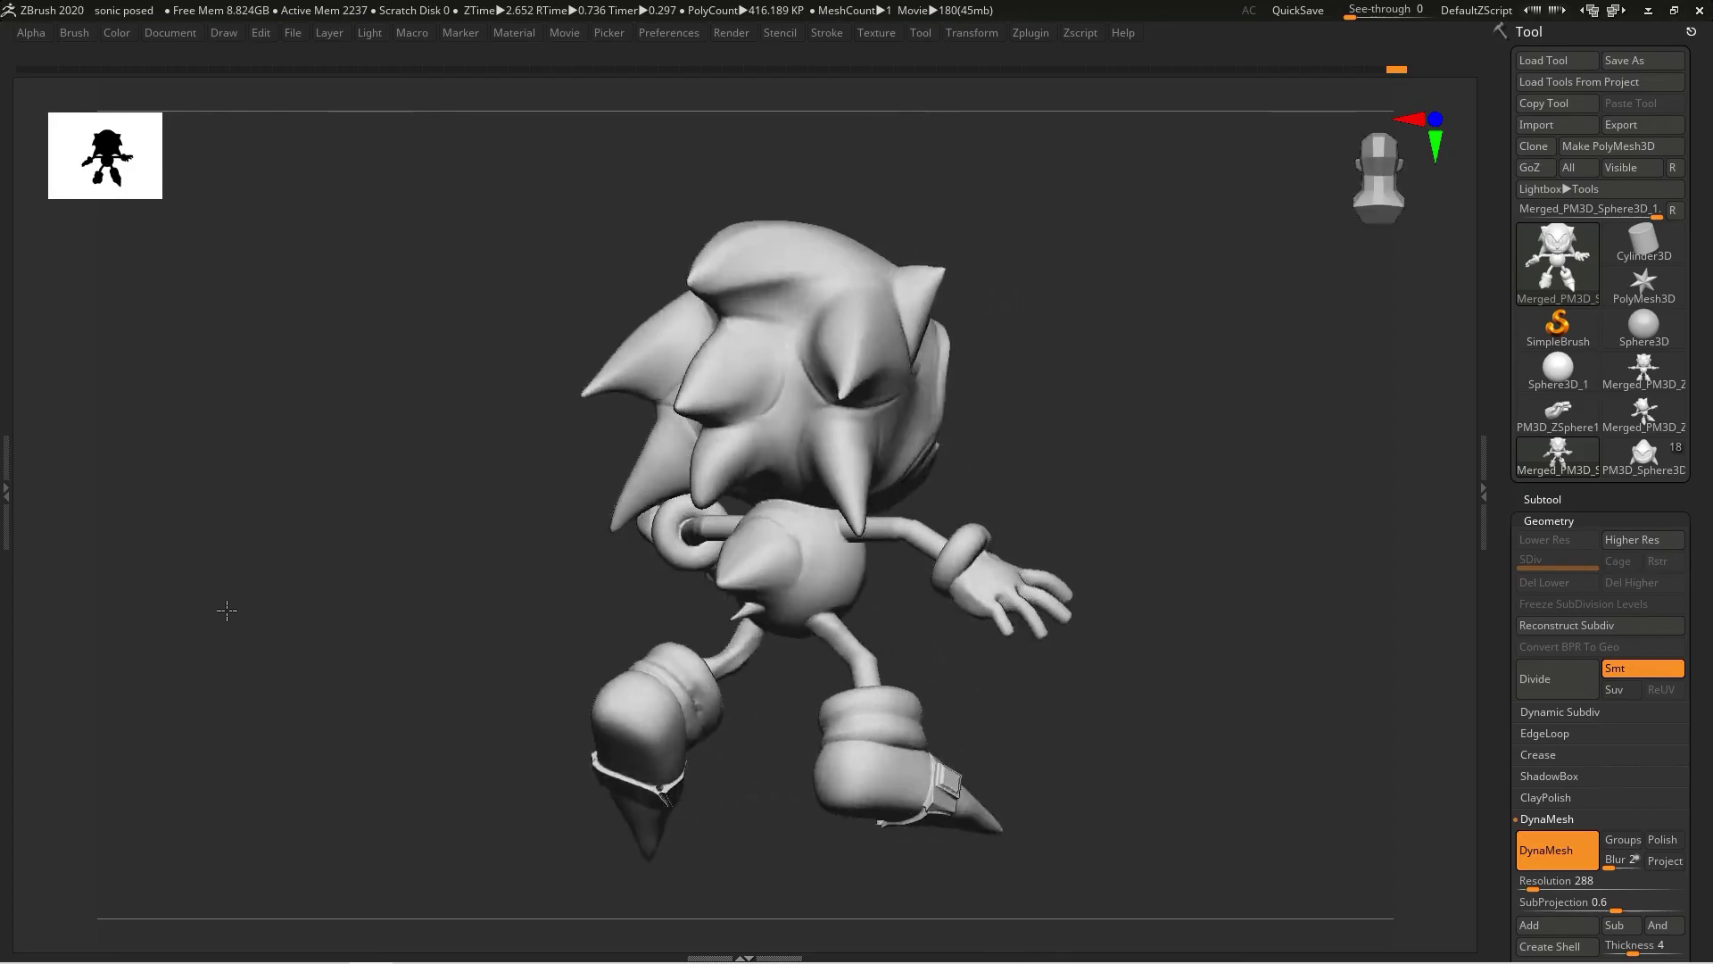
pyautogui.moveTo(226, 611); pyautogui.dragTo(0, 612)
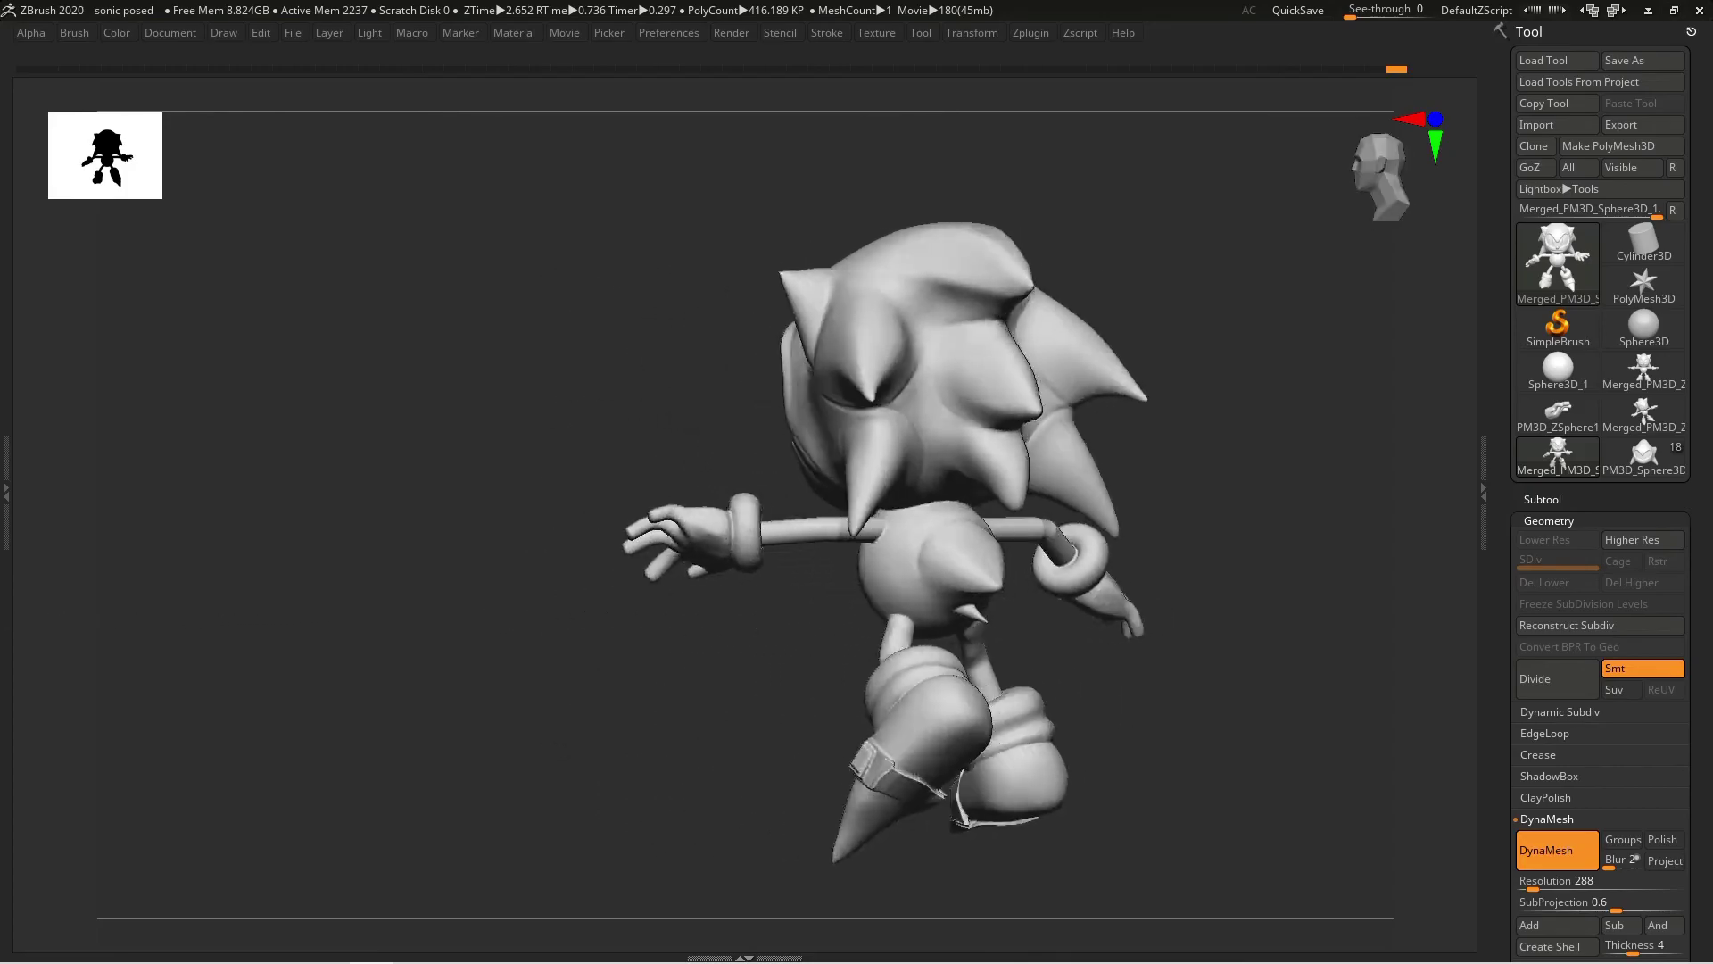
pyautogui.moveTo(517, 571); pyautogui.dragTo(580, 620)
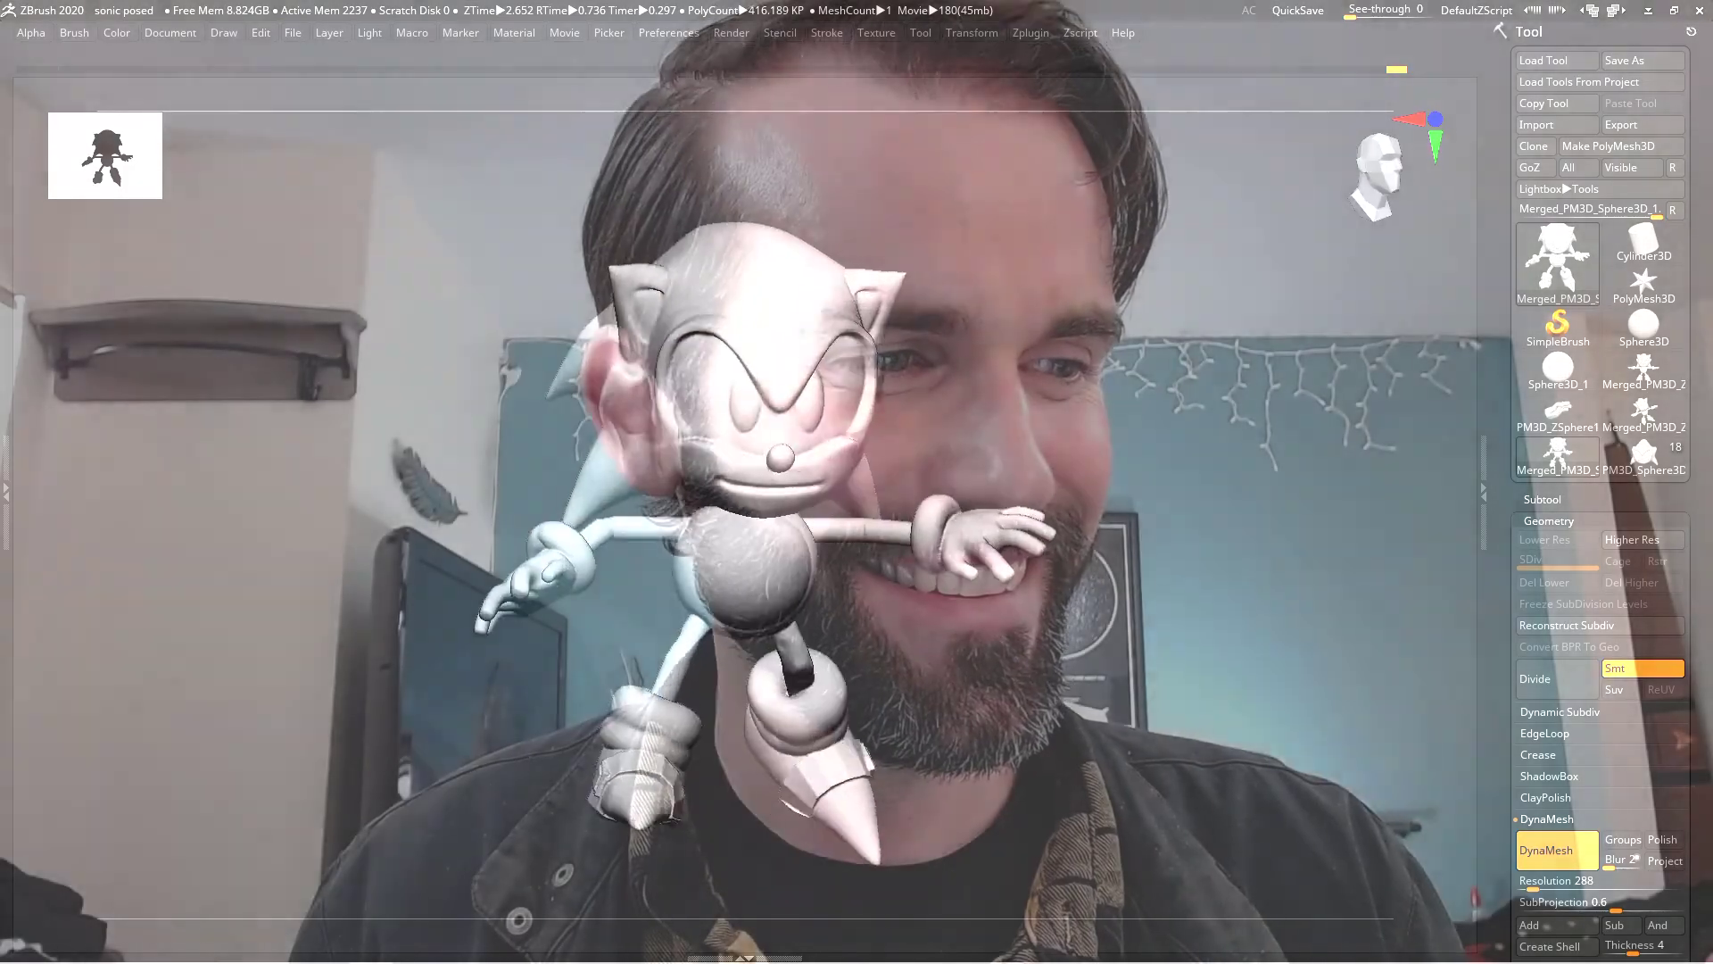